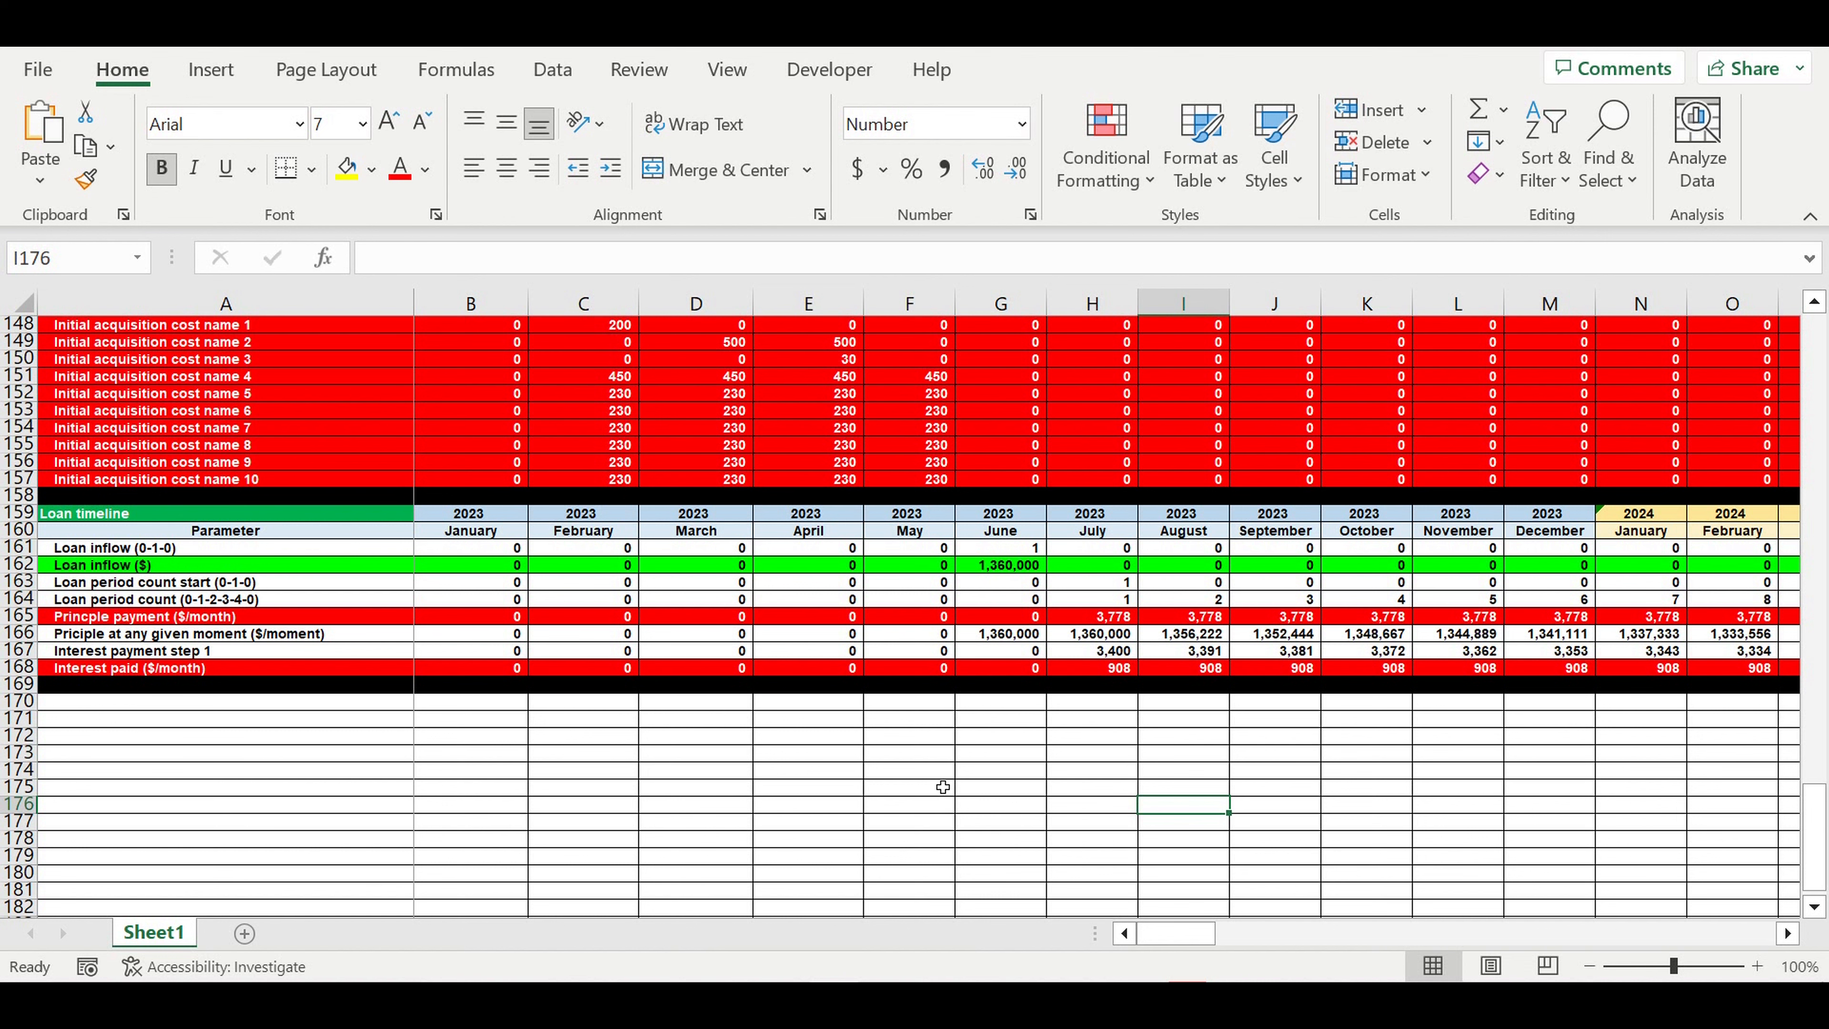
# Step: Review the house price, loan, rent and deal start inputs in the upper rows of the sheet
pyautogui.click(836, 755)
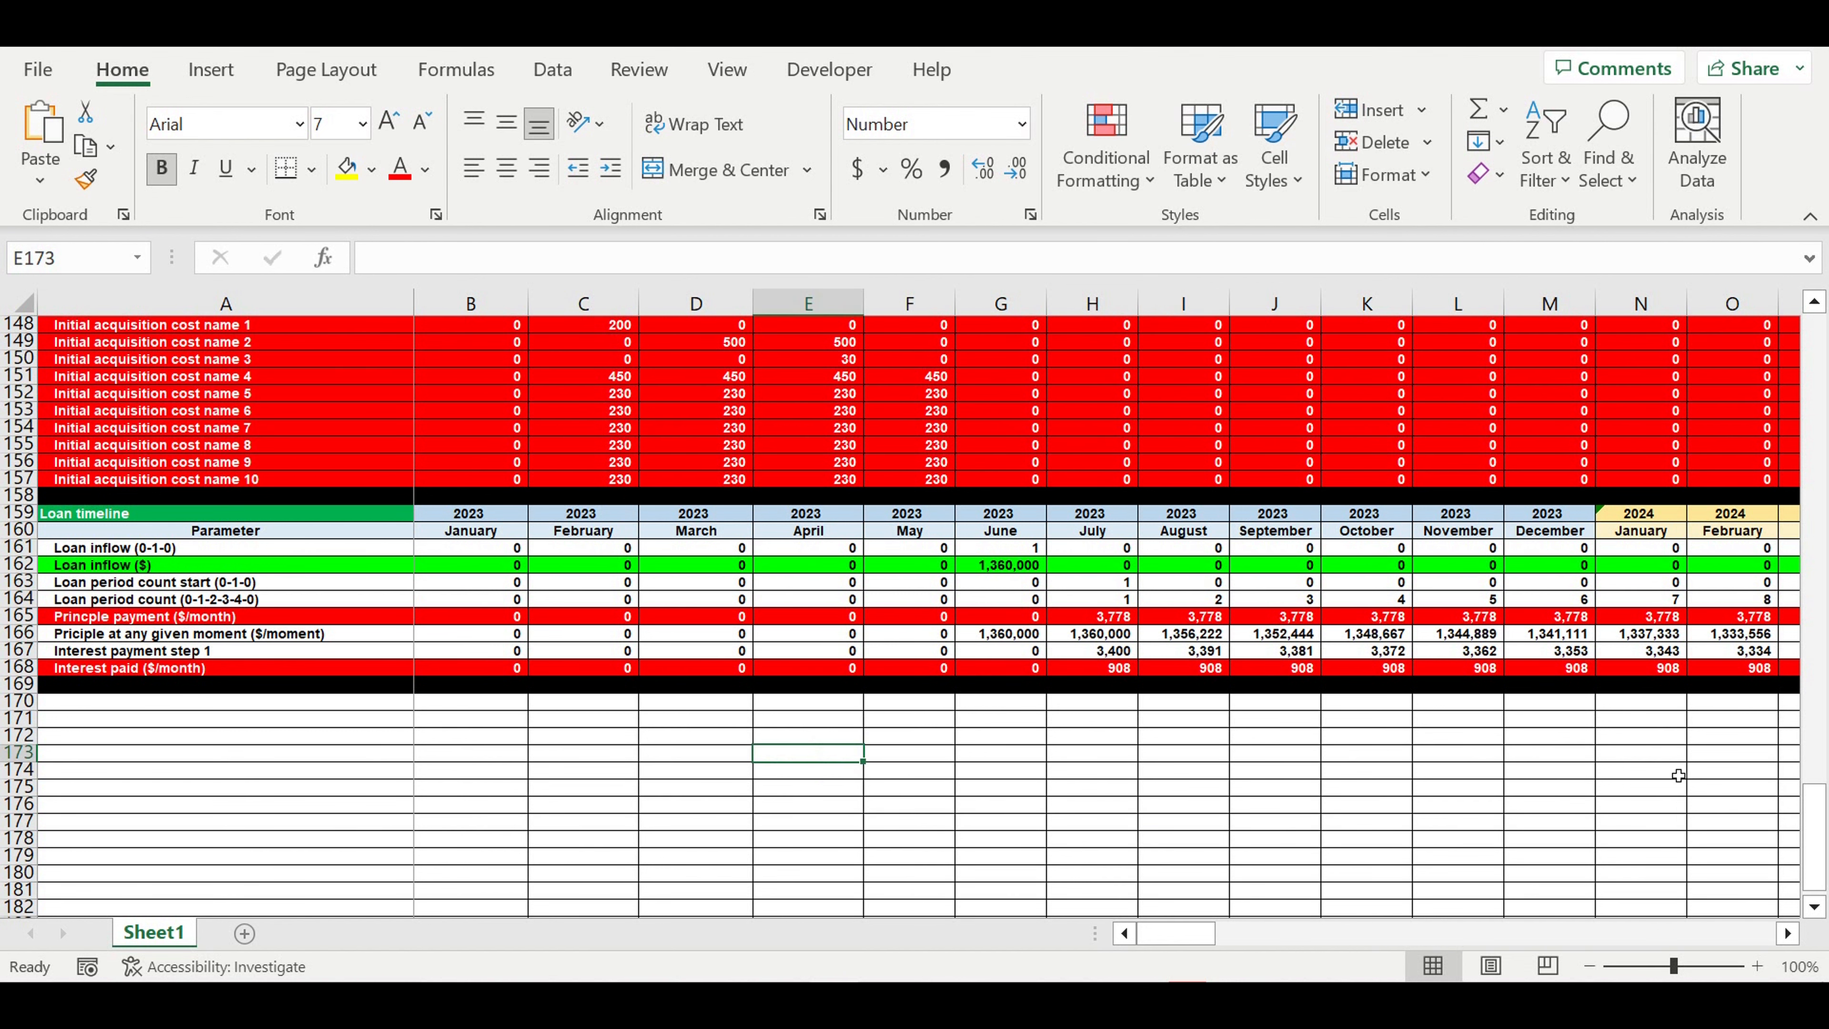
pyautogui.moveTo(1824, 859); pyautogui.dragTo(1756, 323)
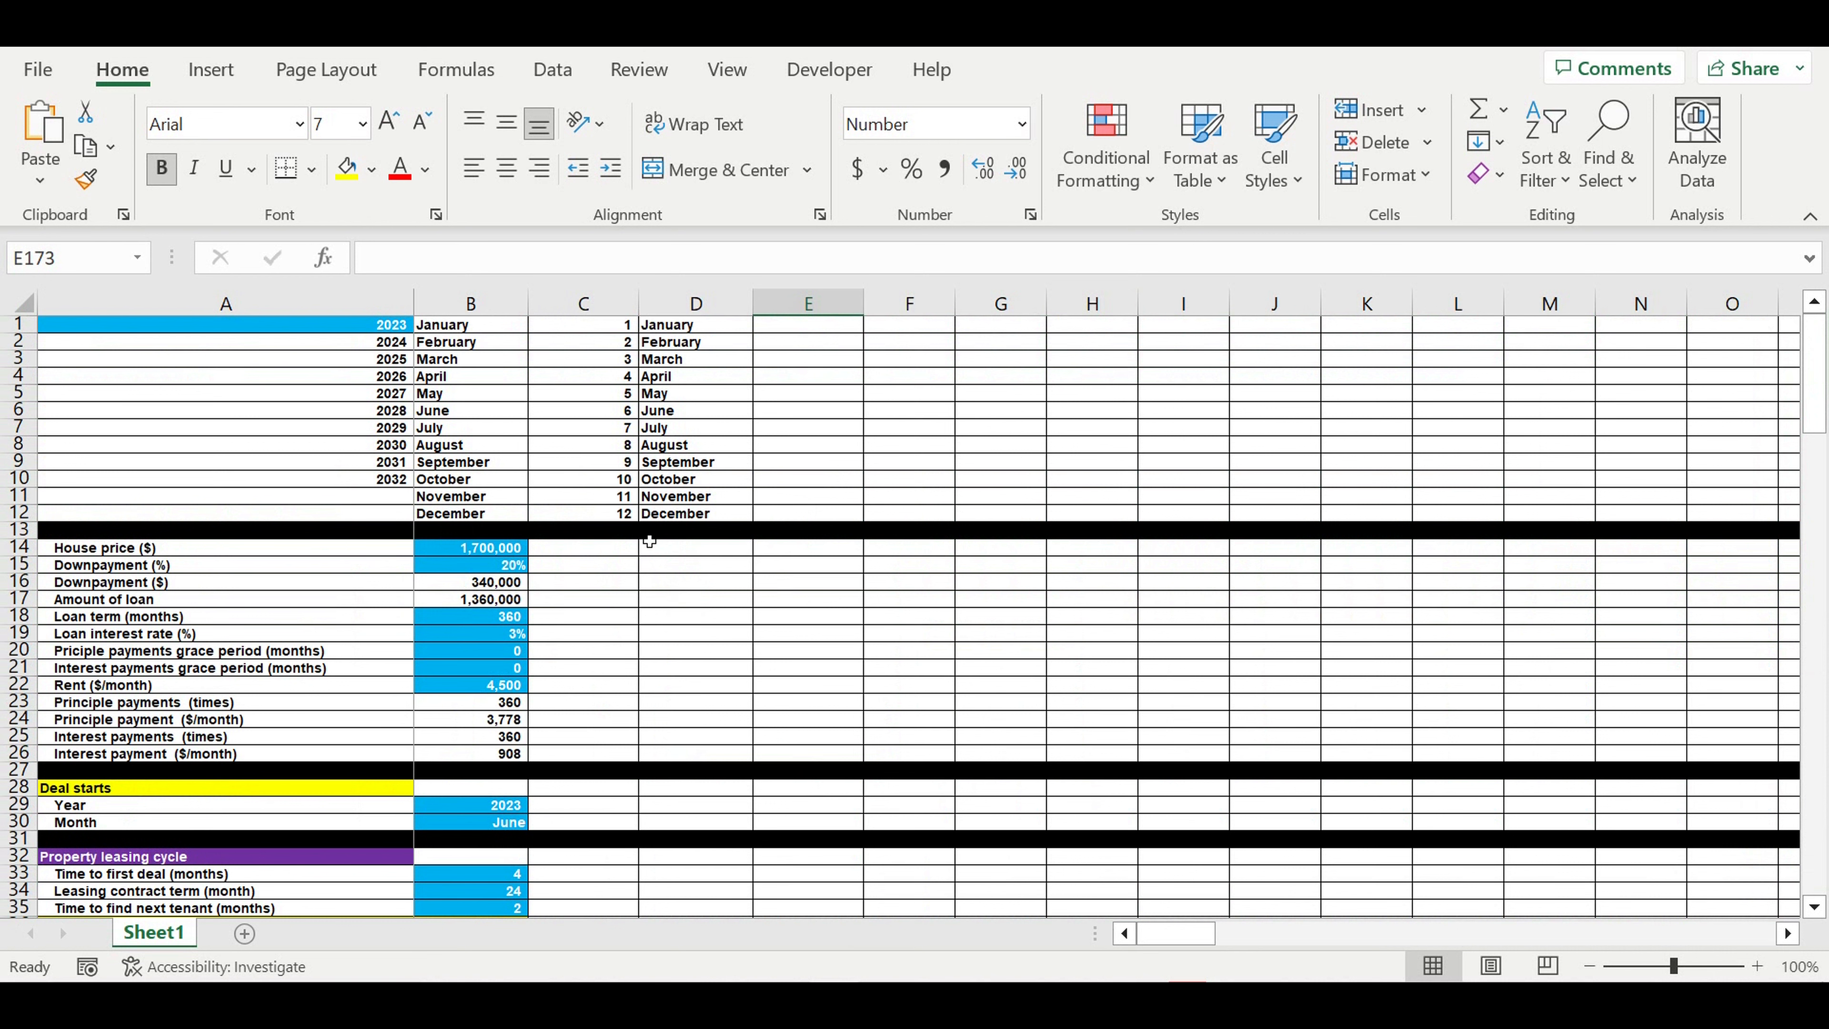
pyautogui.click(468, 550)
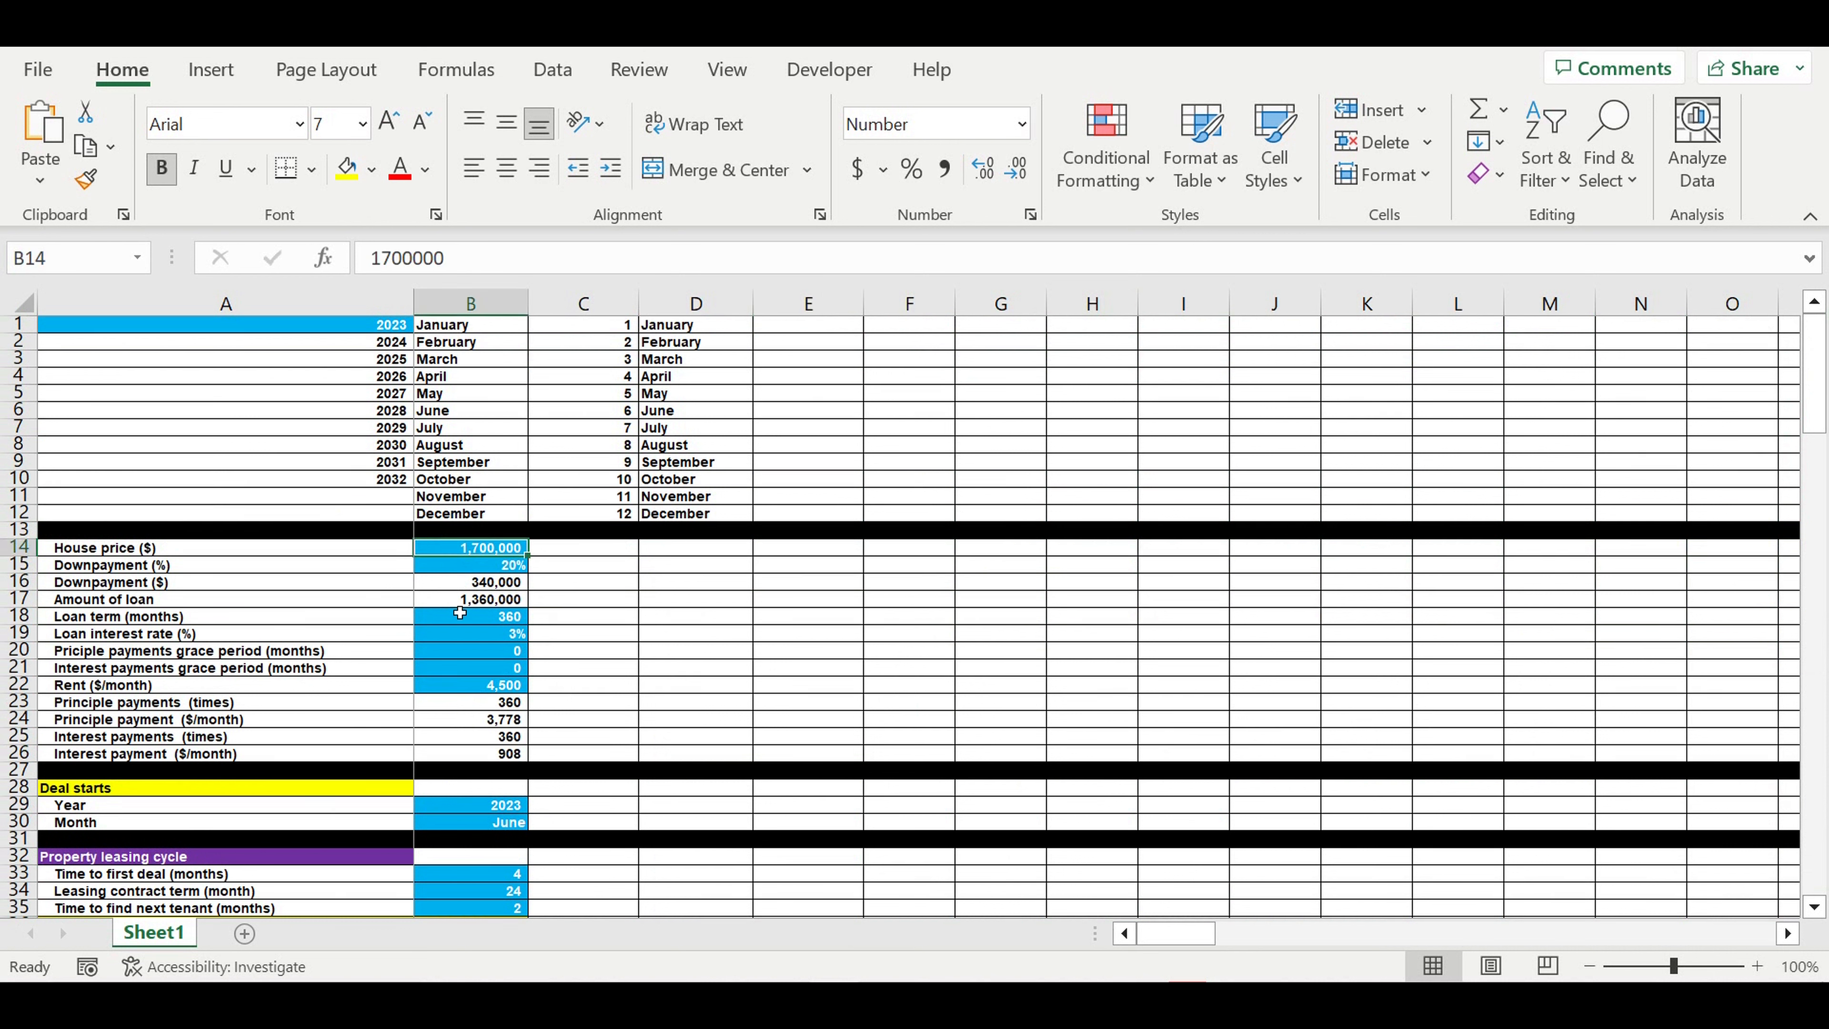
pyautogui.moveTo(468, 616); pyautogui.dragTo(477, 687)
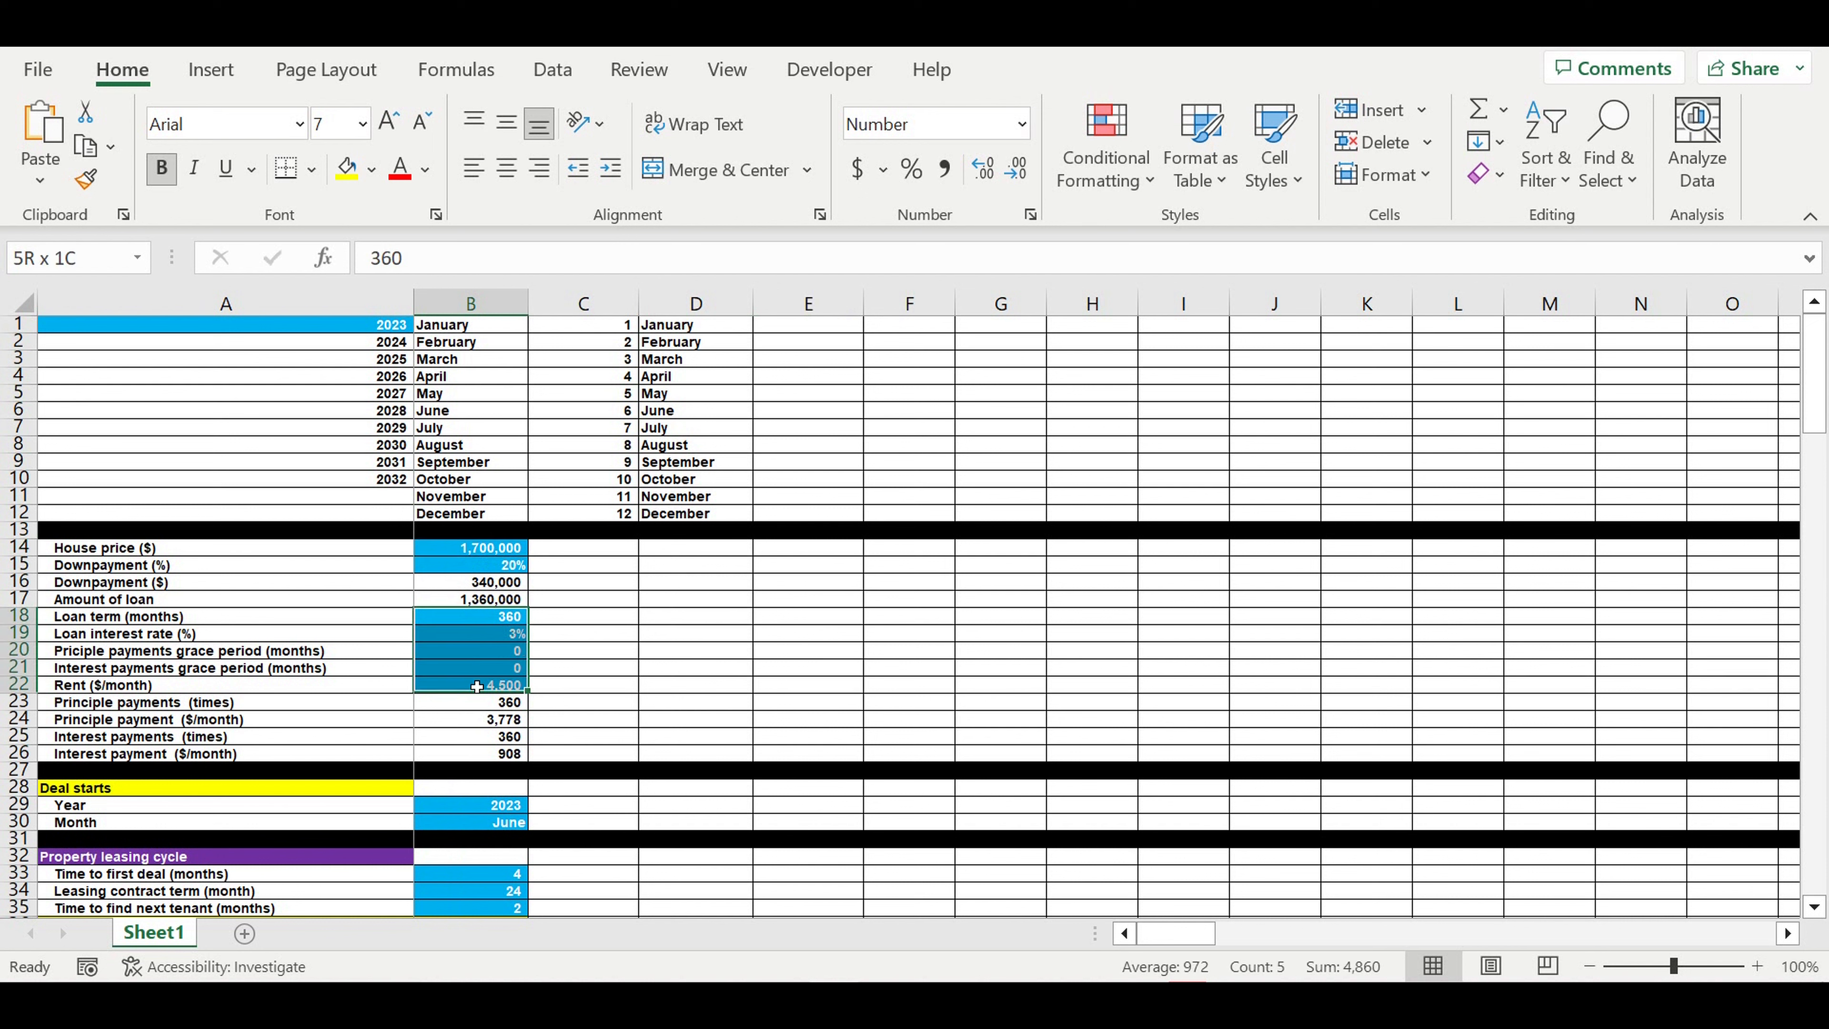
pyautogui.click(82, 689)
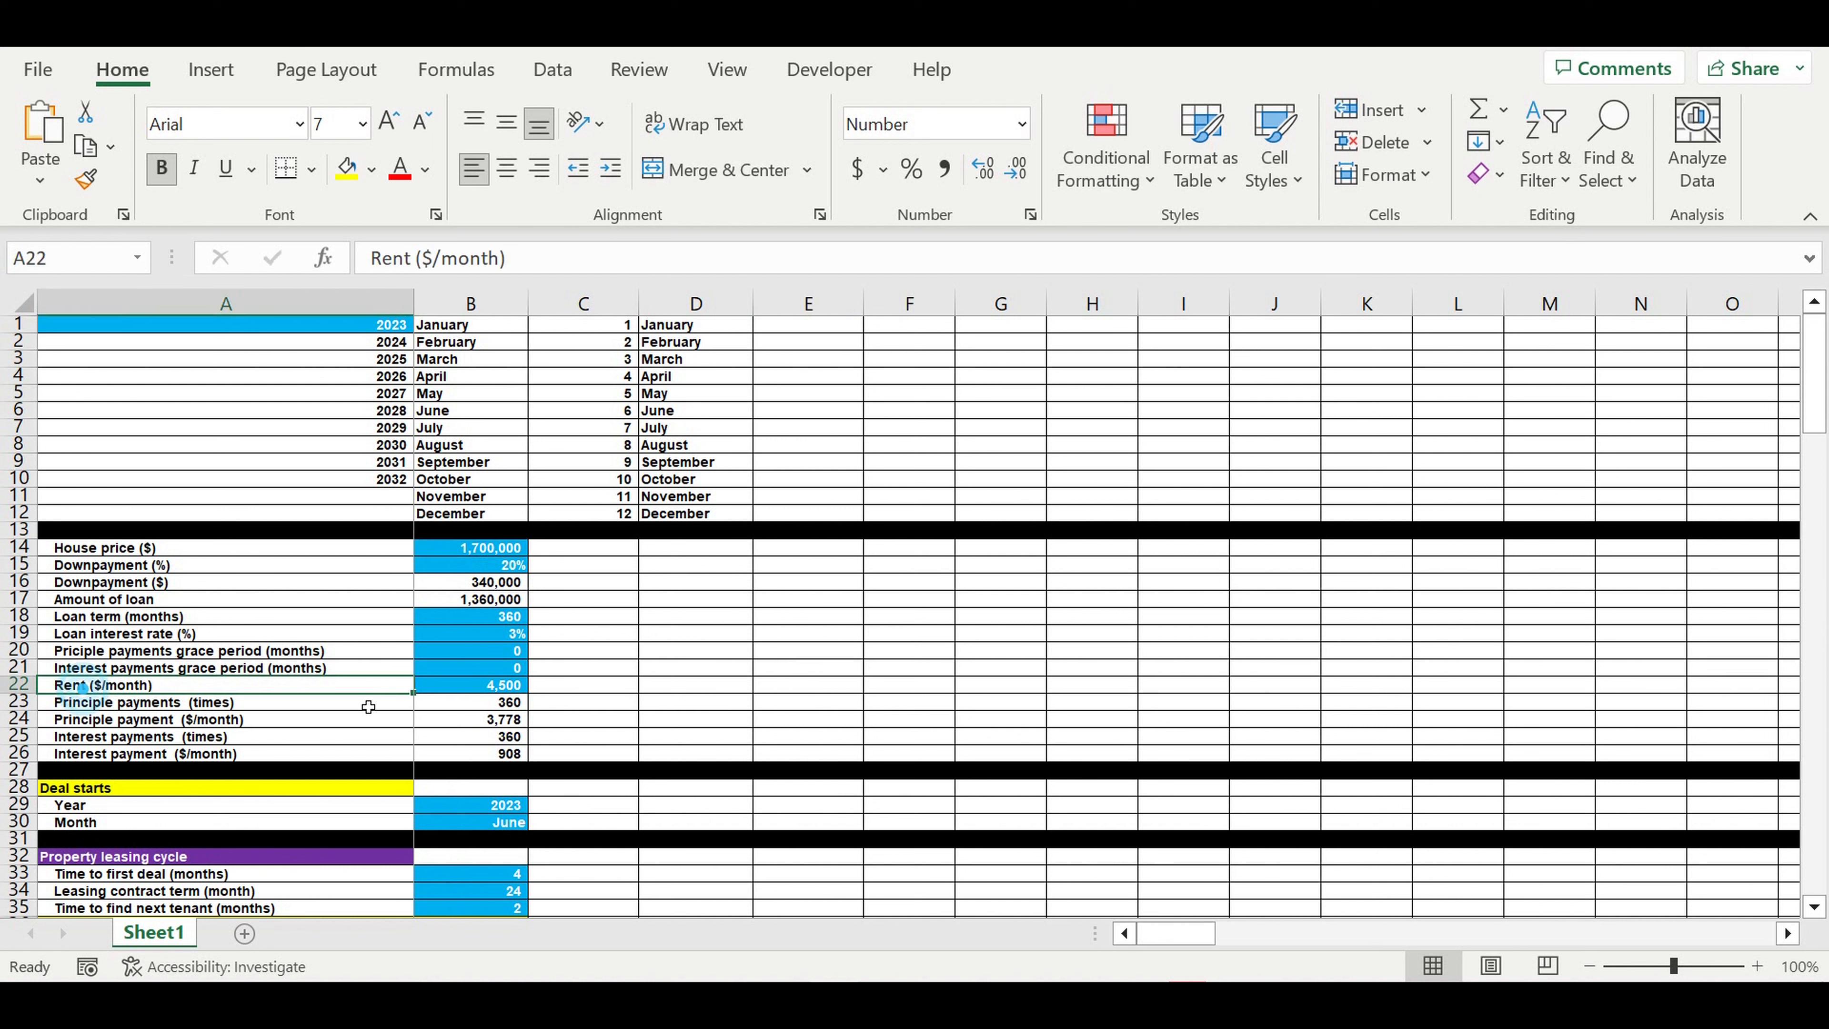
pyautogui.click(477, 689)
pyautogui.scroll(-3, 786, 667)
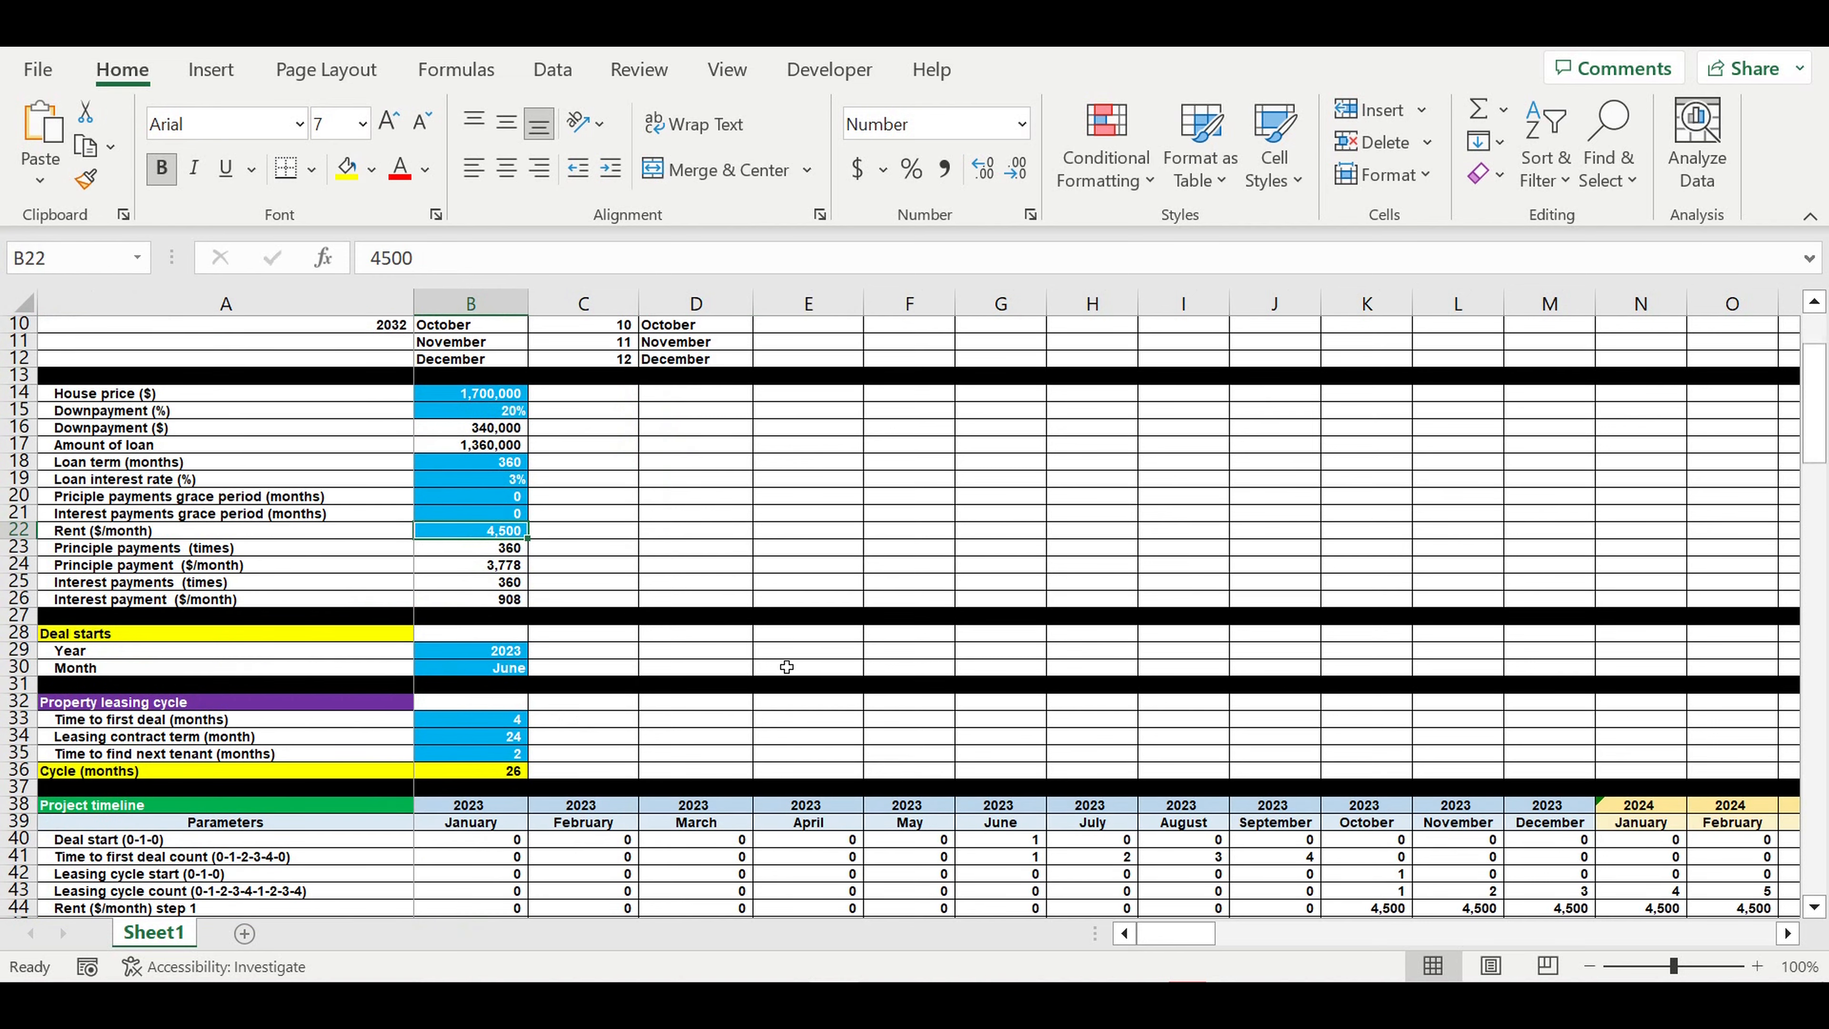
pyautogui.click(471, 651)
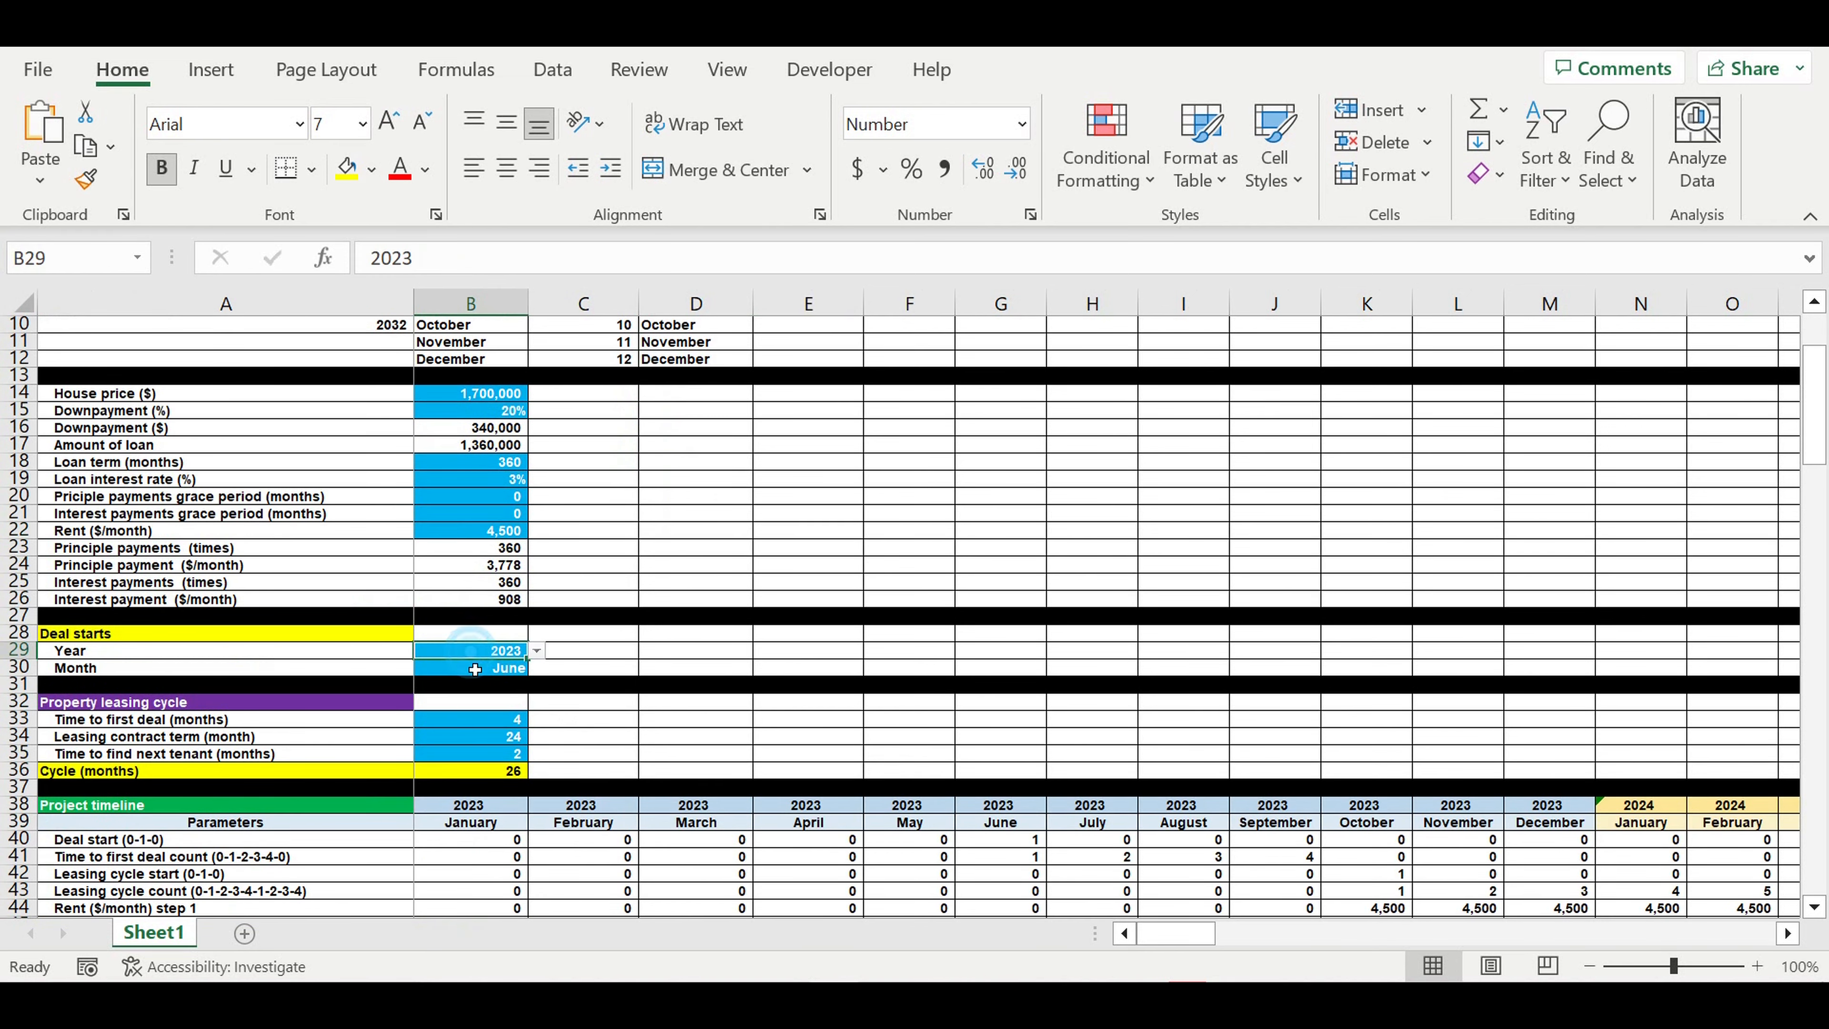
pyautogui.moveTo(475, 670); pyautogui.dragTo(476, 671)
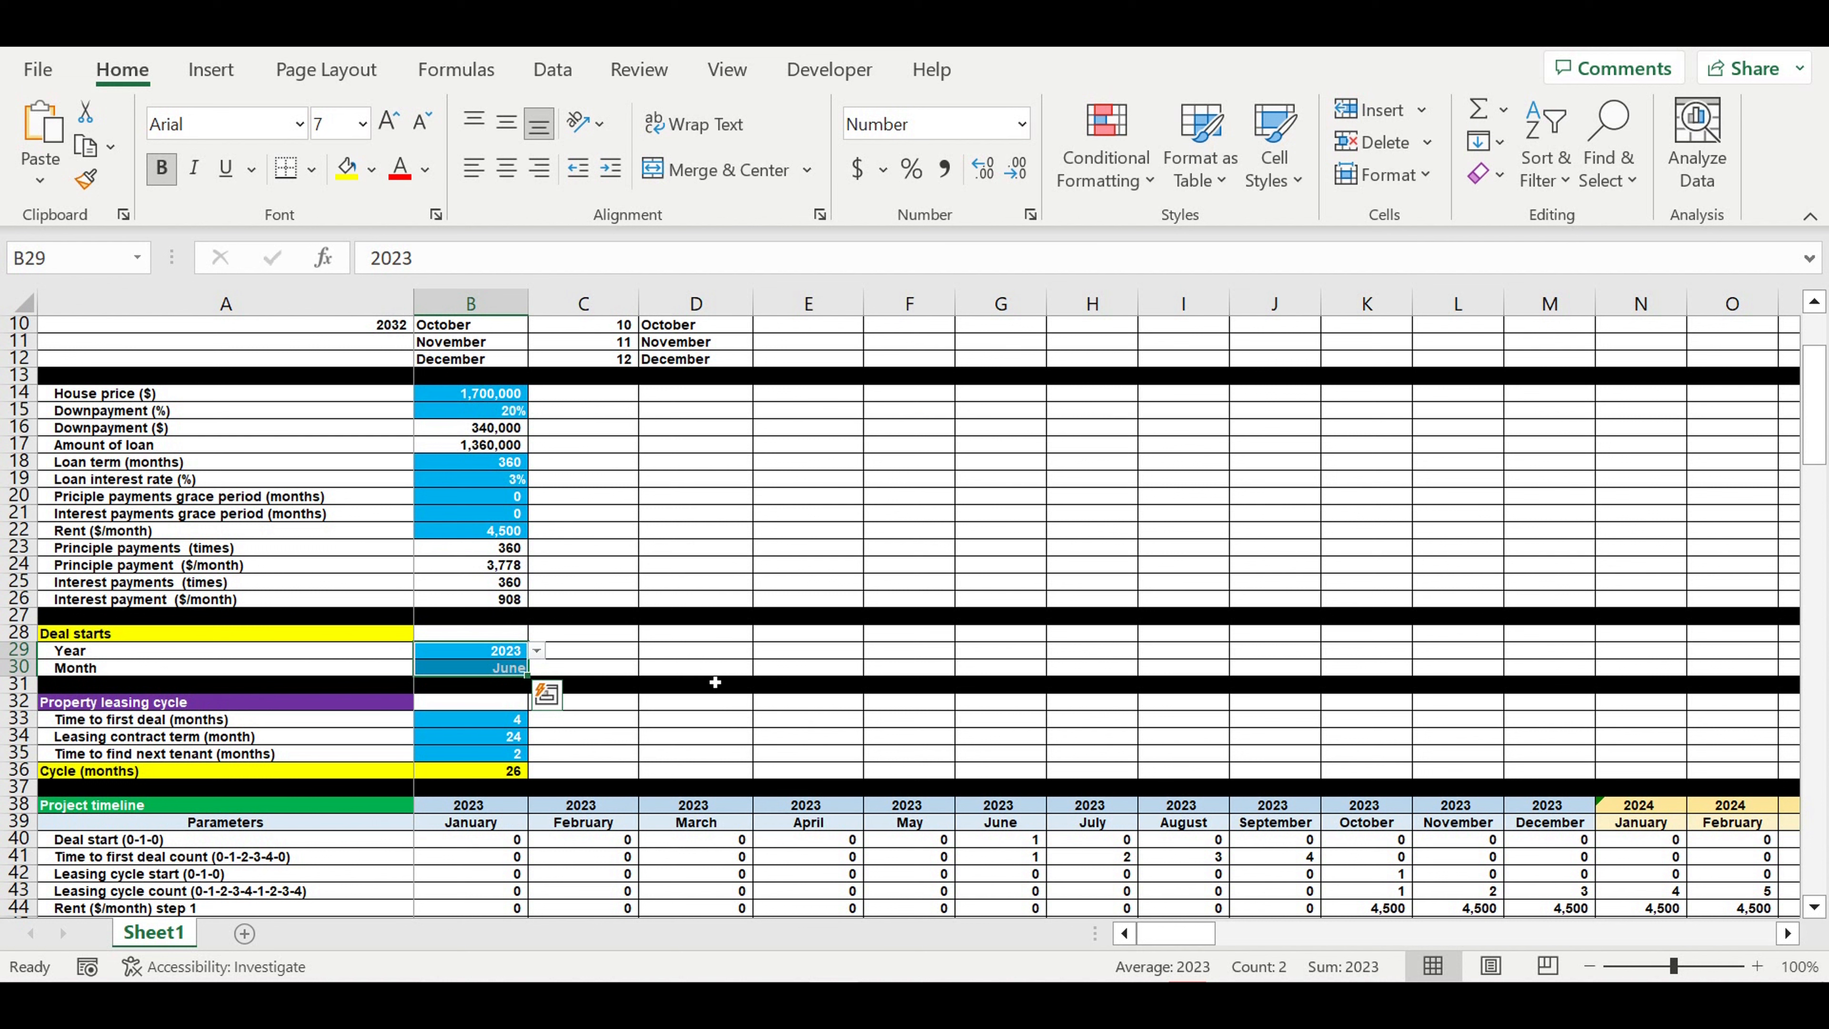
# Step: Examine the property leasing cycle inputs for first deal time, contract term and tenant search, and recheck the deal start and loan inputs
pyautogui.click(674, 718)
pyautogui.scroll(-1, 672, 719)
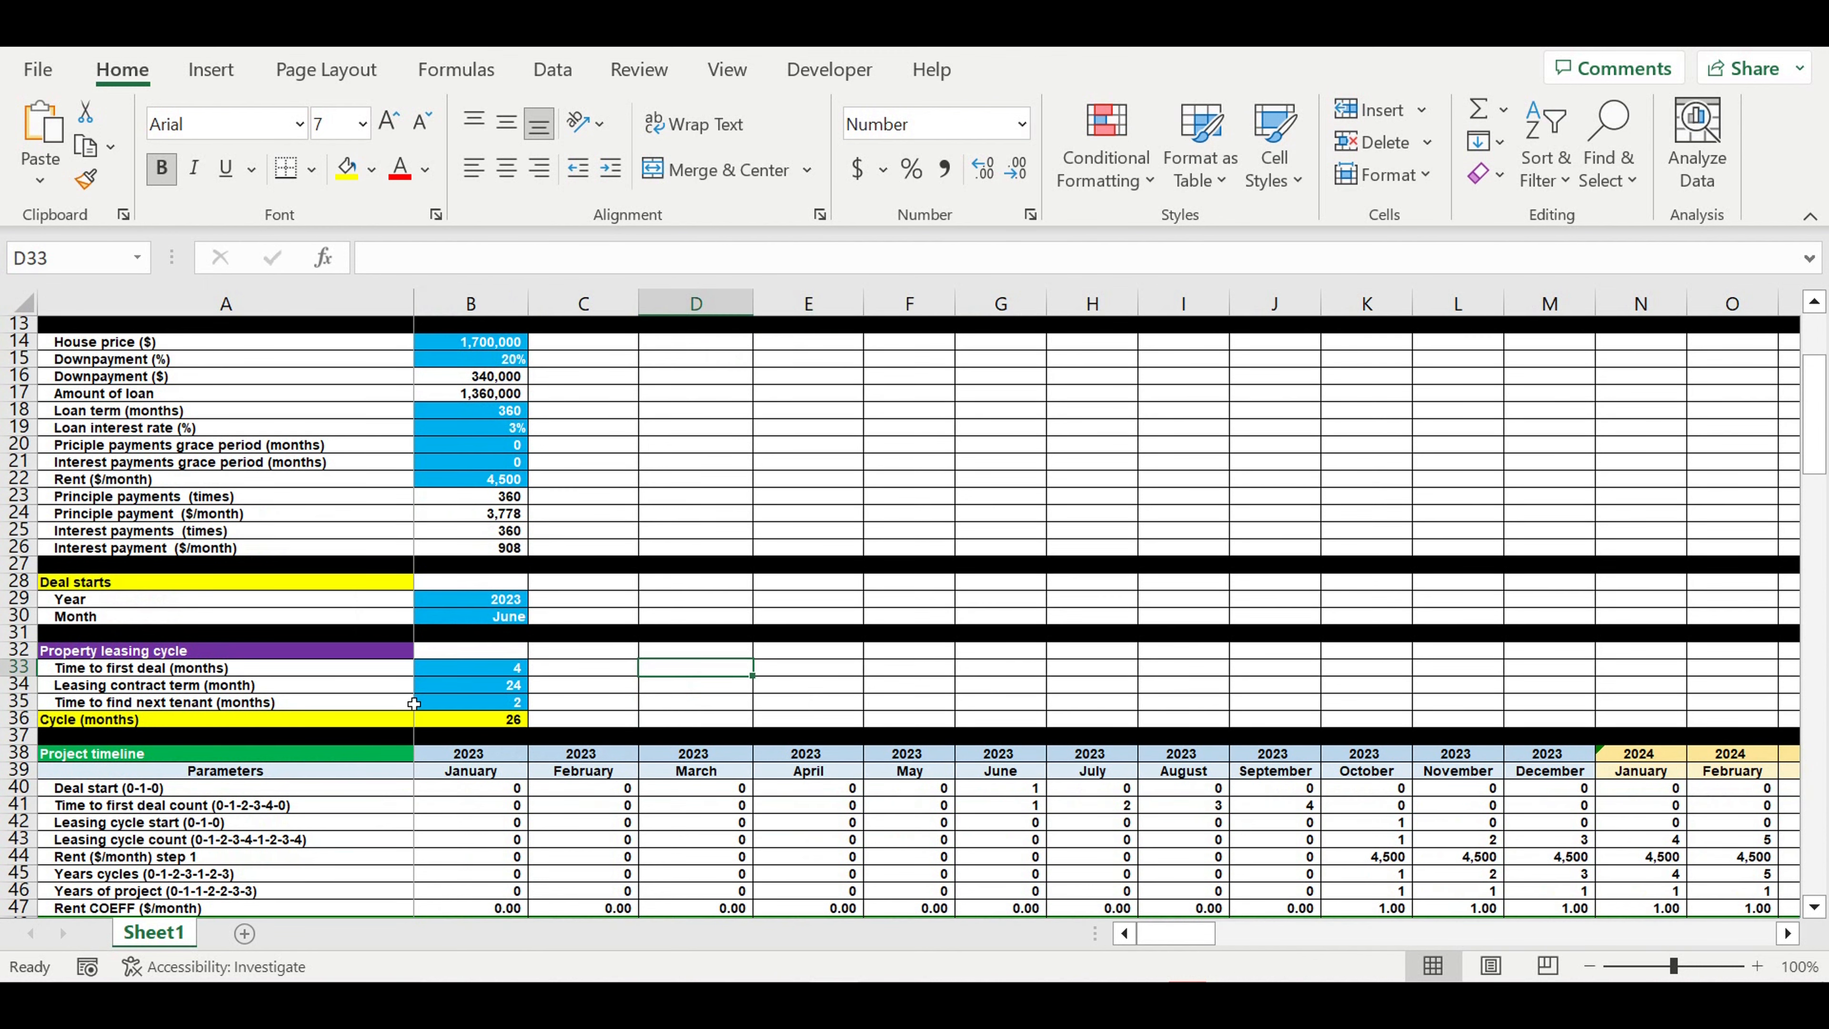
pyautogui.click(201, 654)
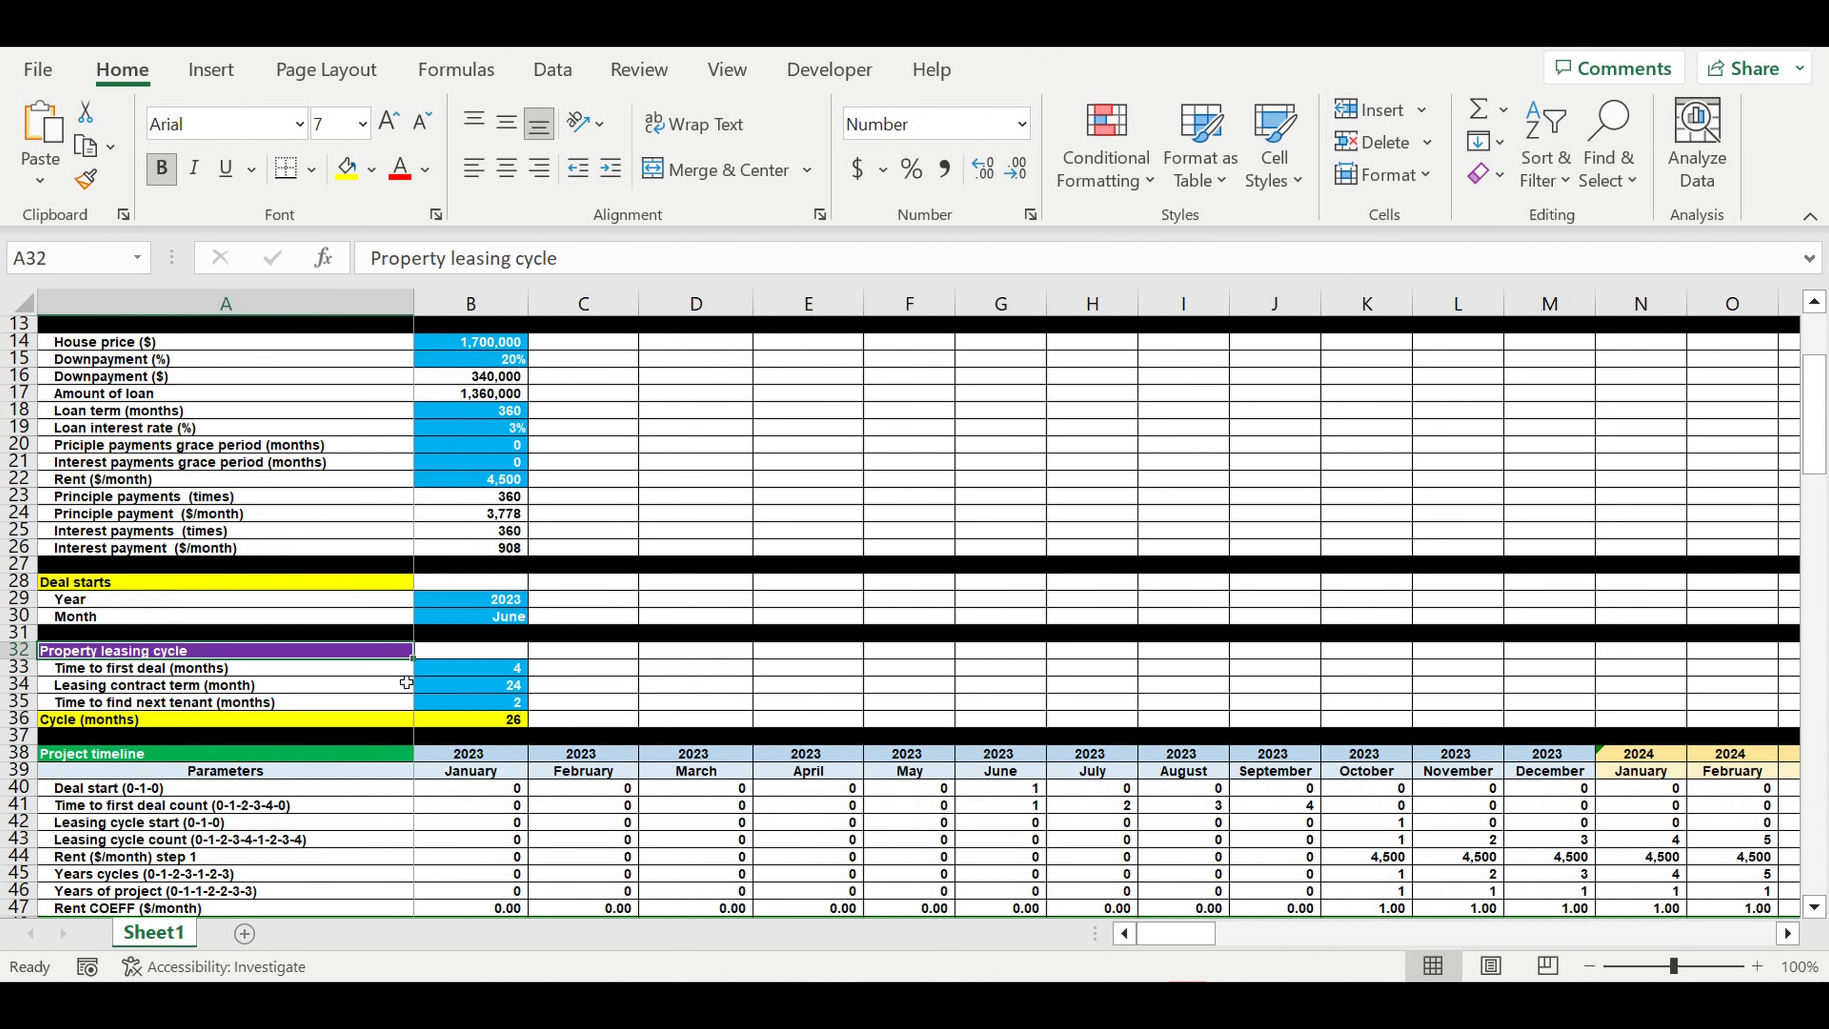
pyautogui.click(489, 678)
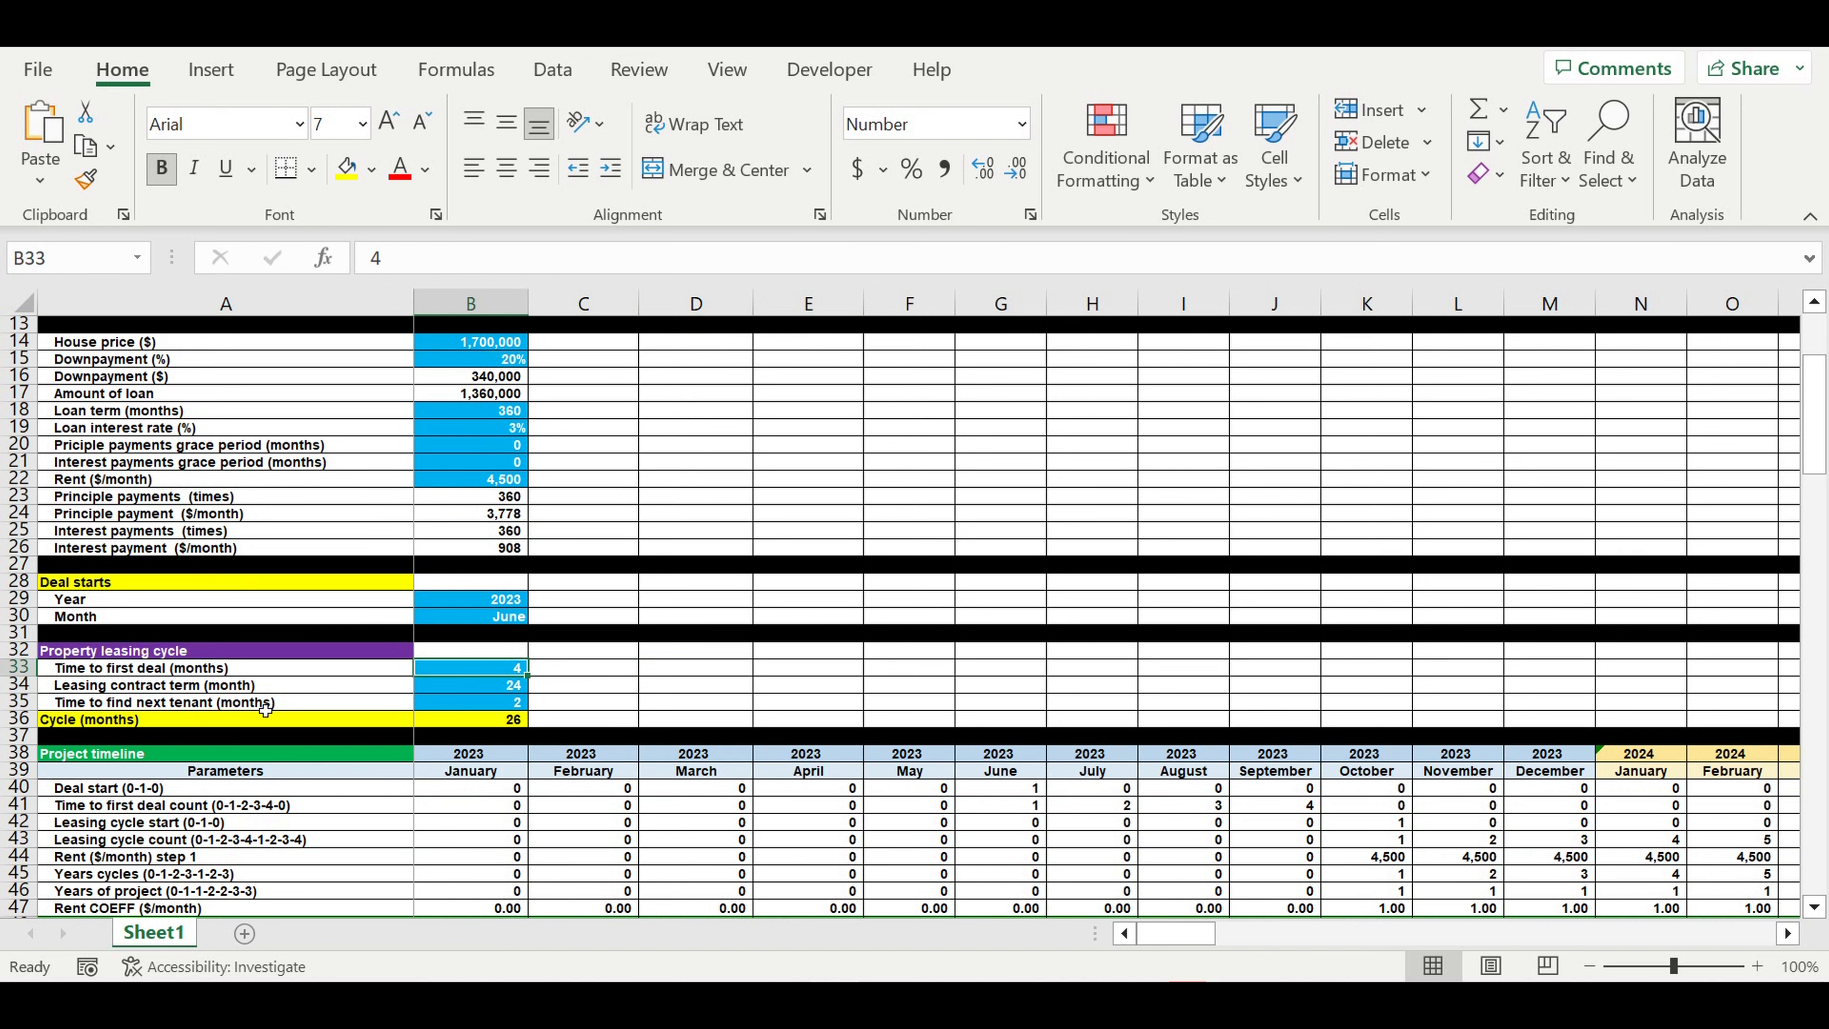
pyautogui.click(454, 690)
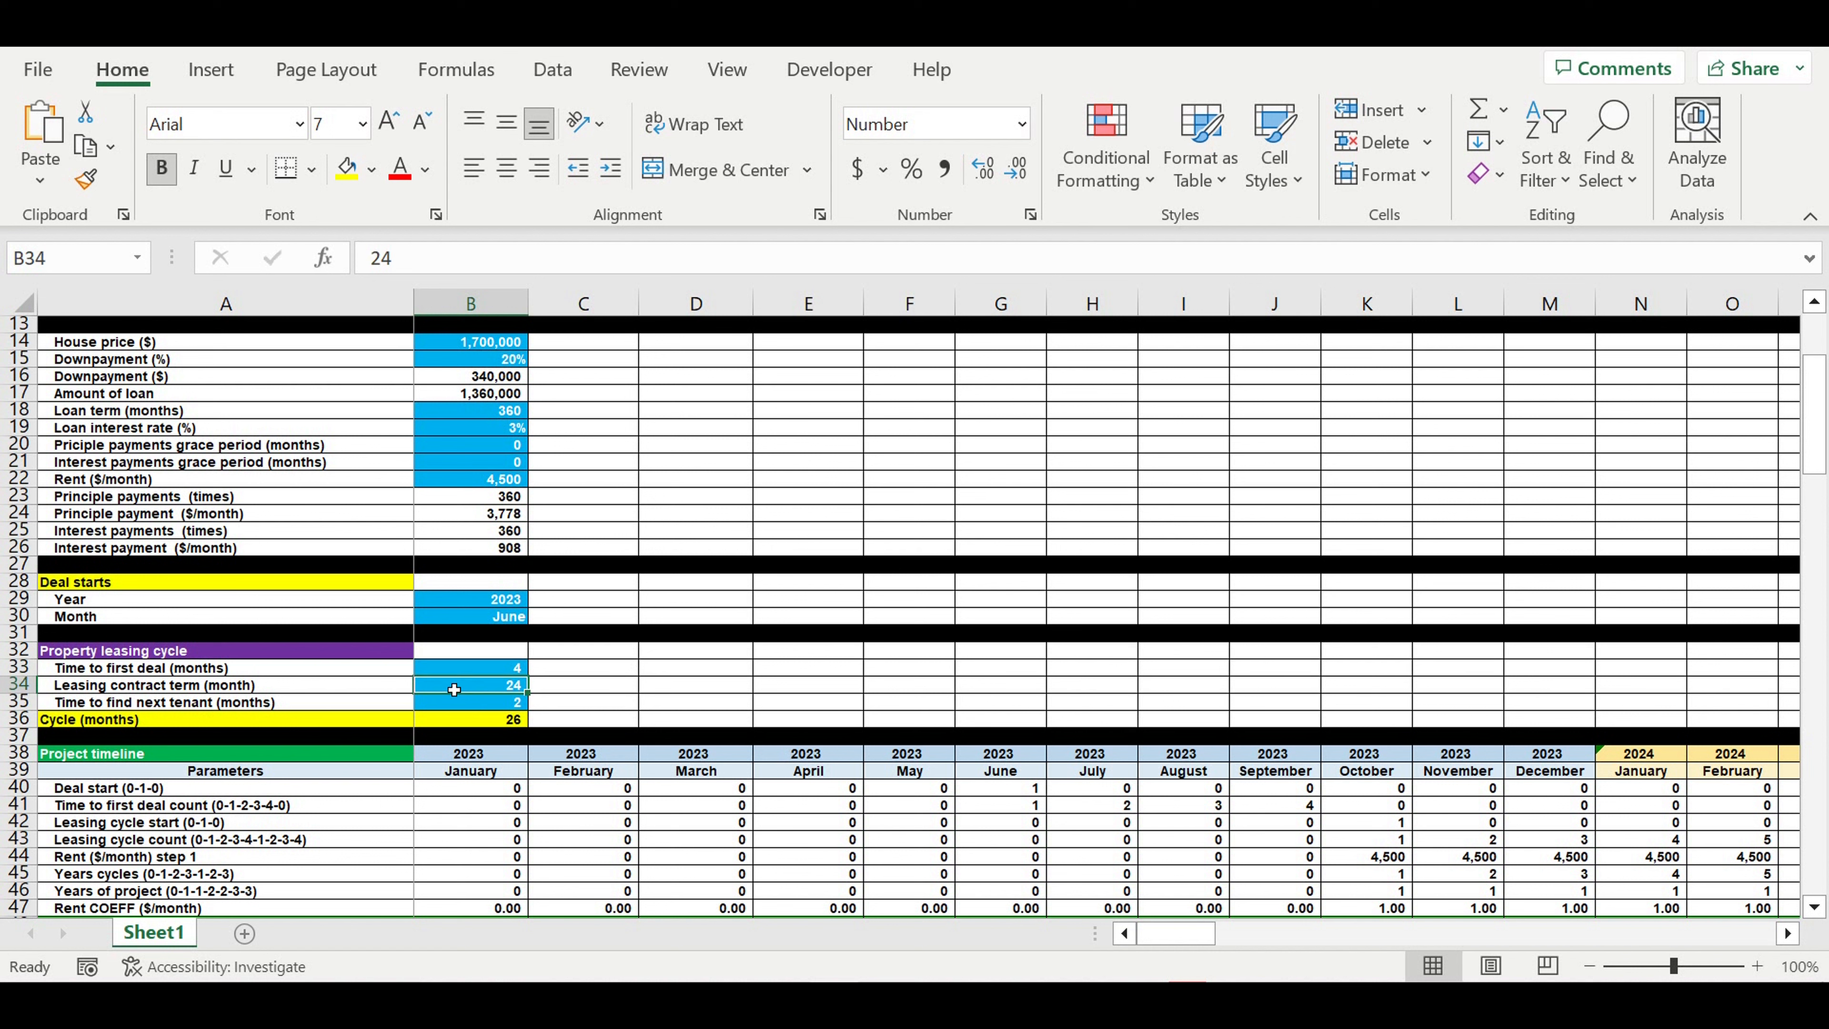
pyautogui.click(475, 704)
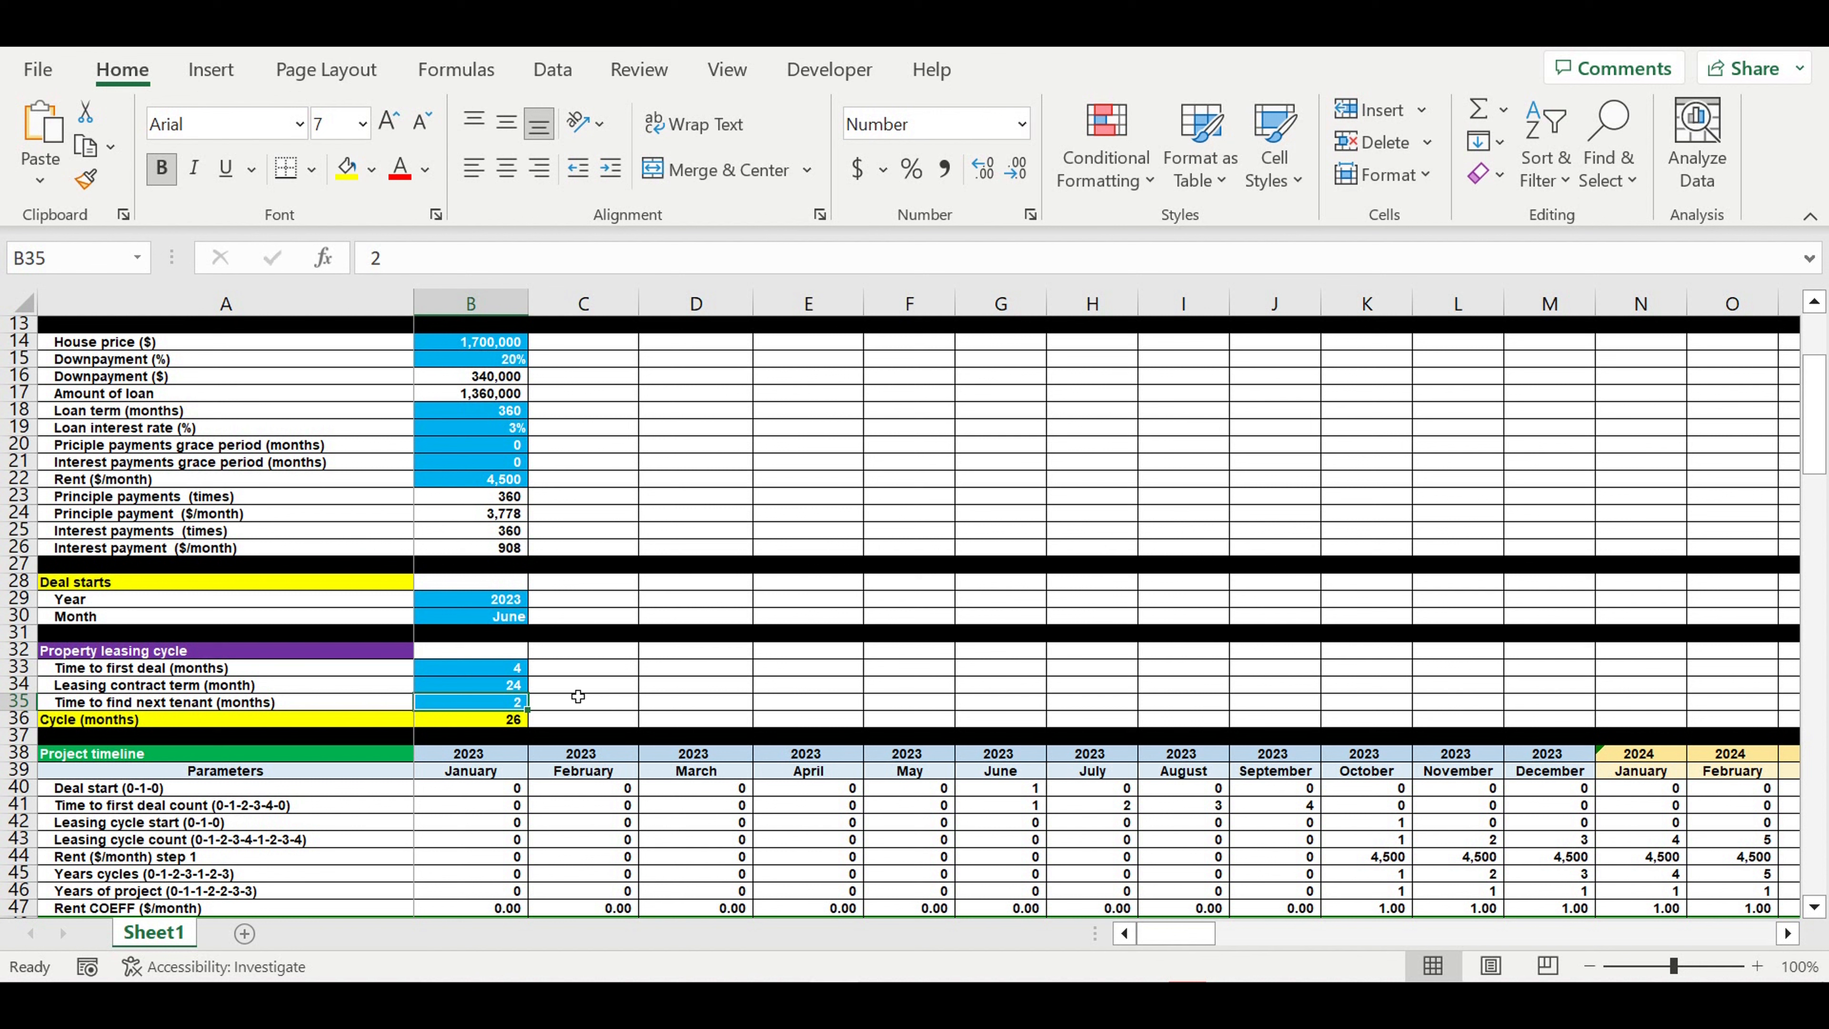
pyautogui.click(490, 686)
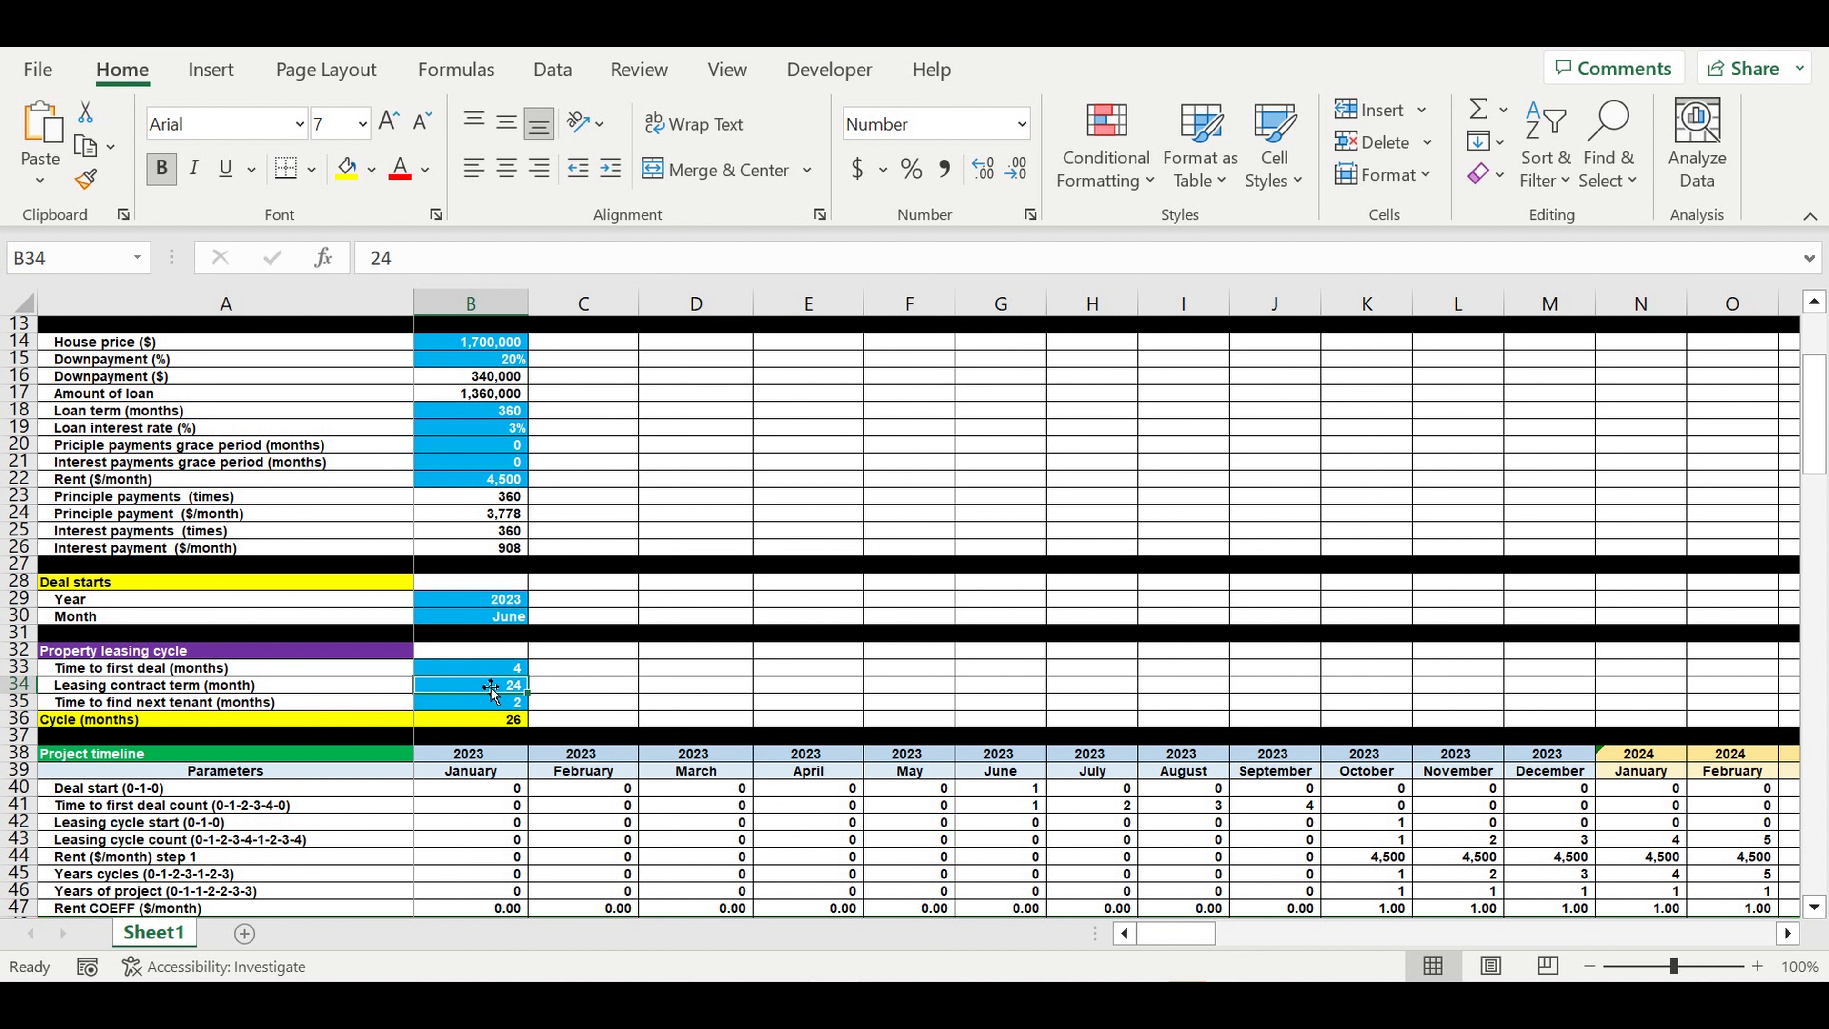
pyautogui.click(471, 707)
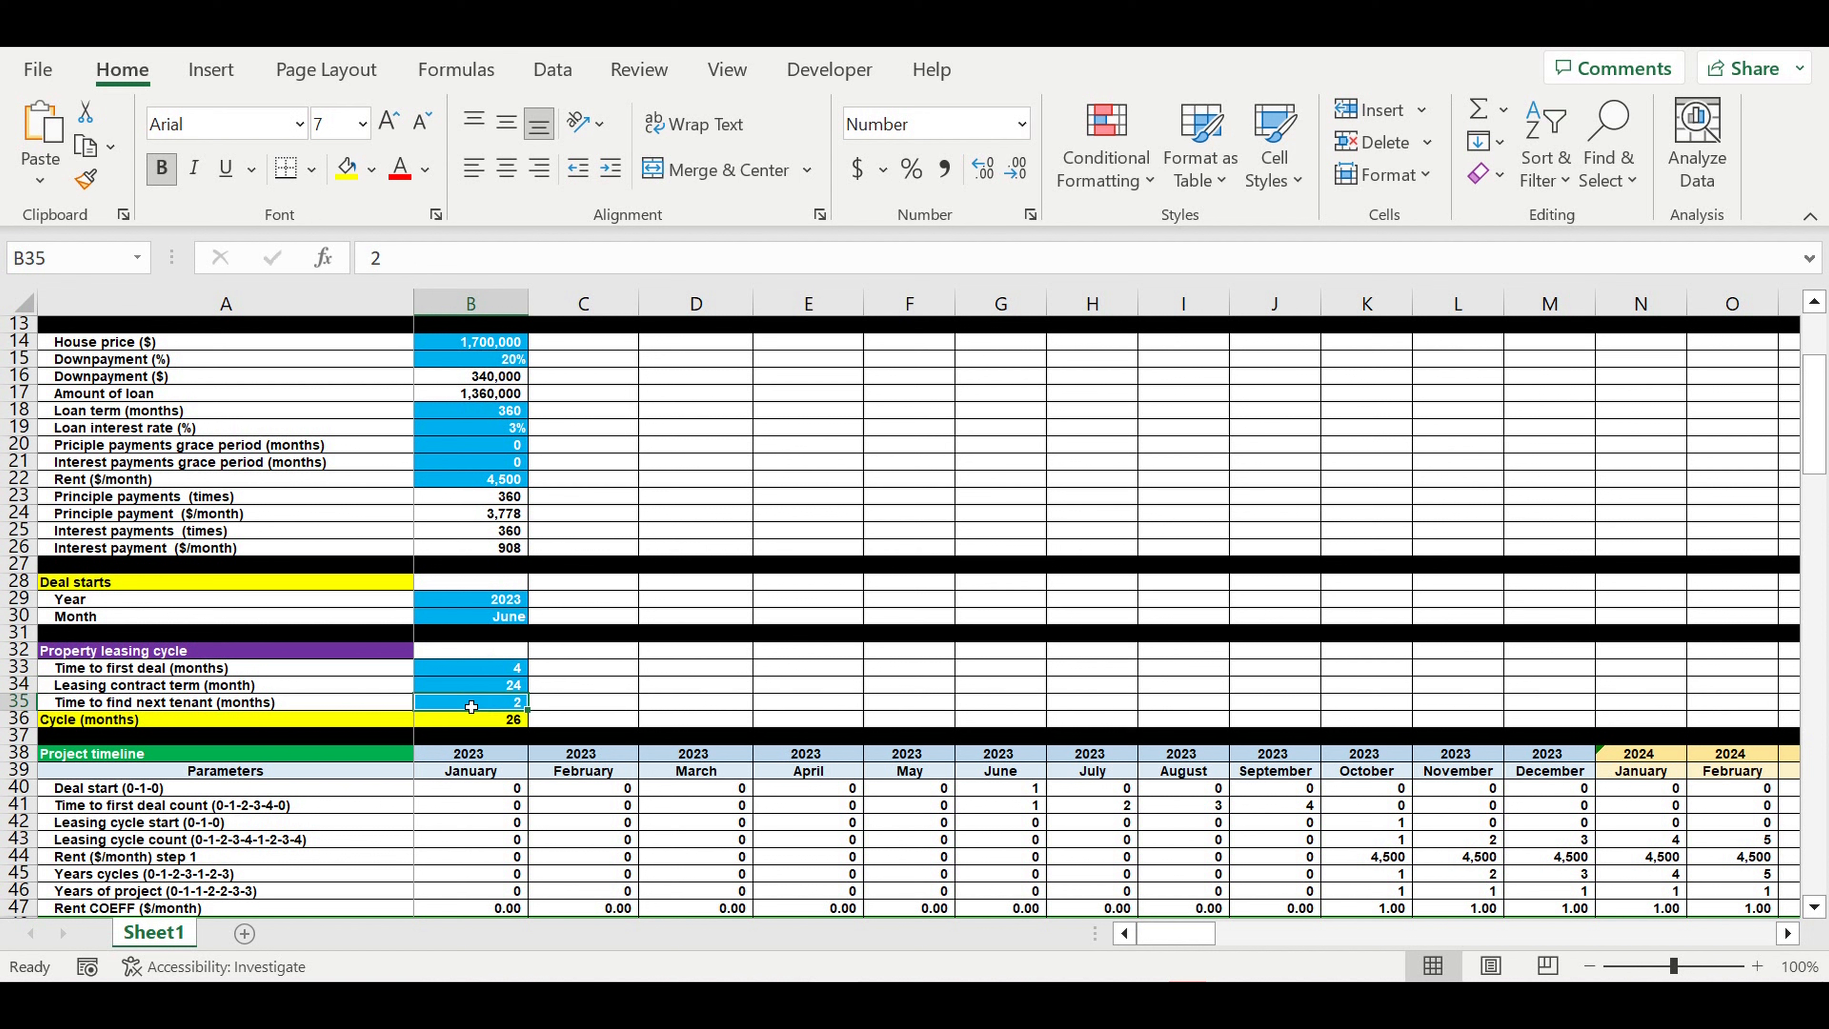
pyautogui.moveTo(491, 672); pyautogui.dragTo(491, 703)
pyautogui.moveTo(484, 604); pyautogui.dragTo(483, 615)
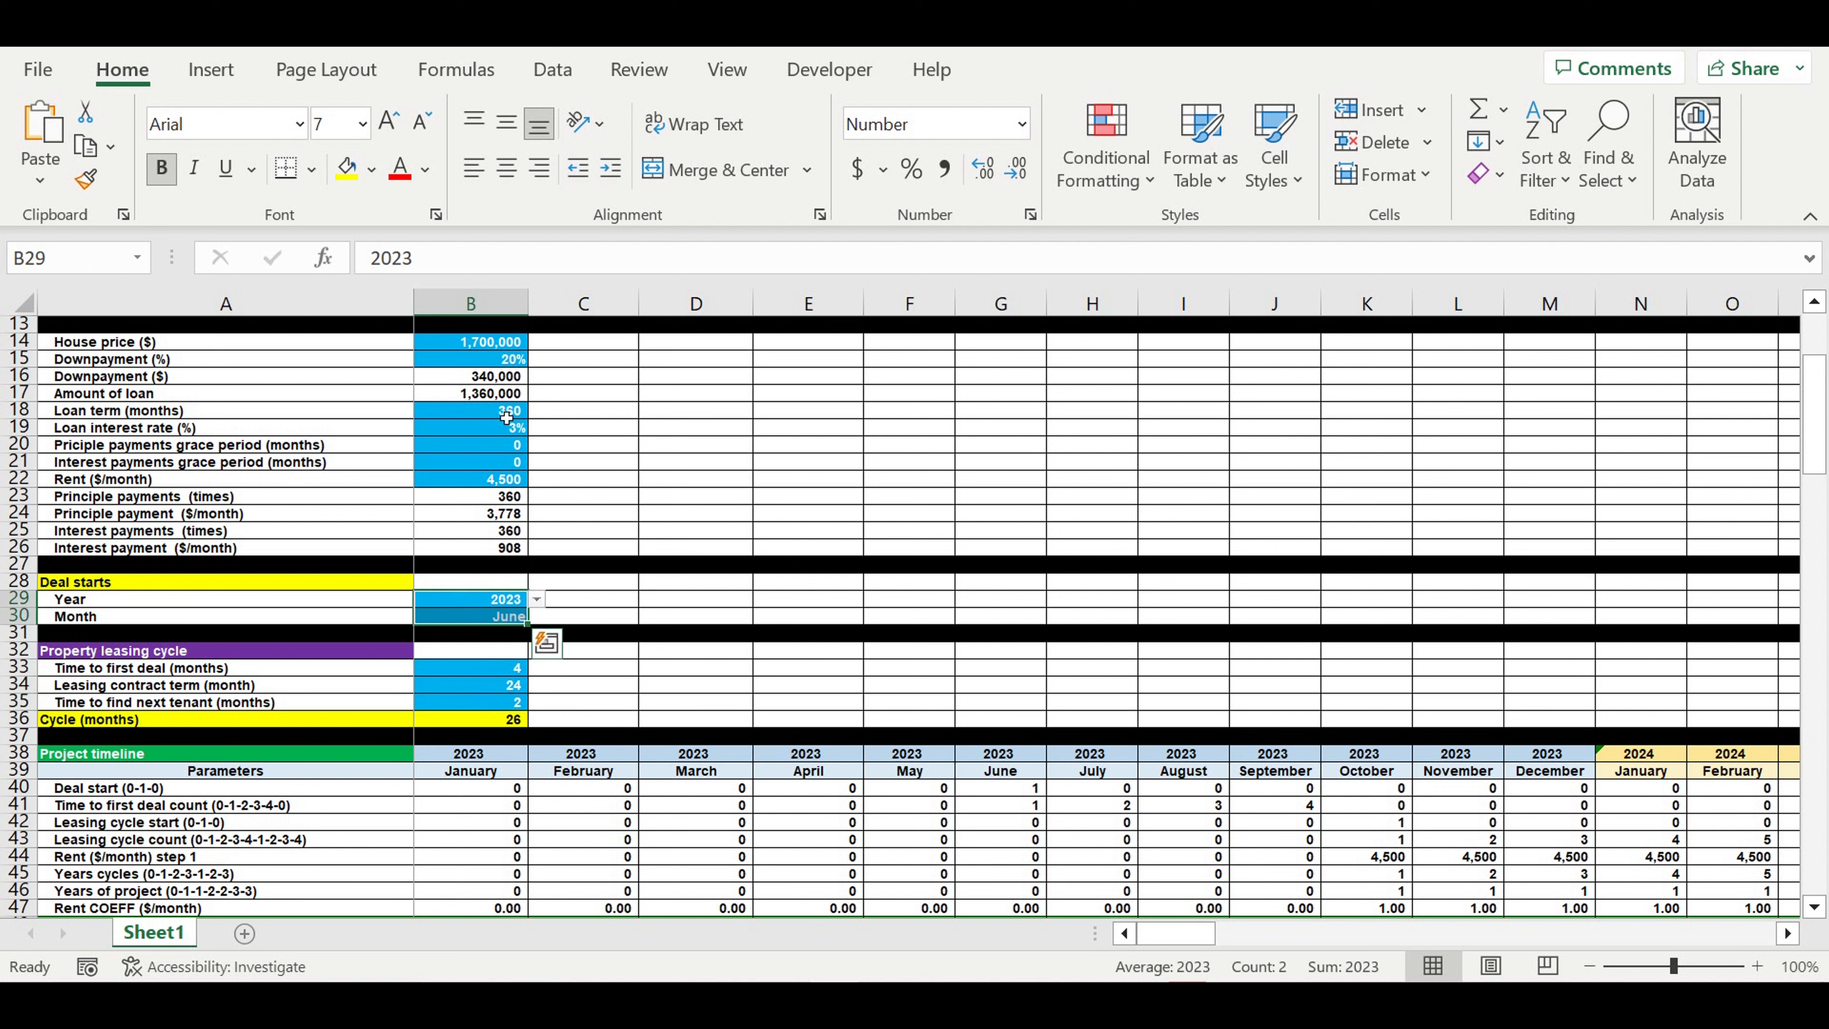
pyautogui.moveTo(496, 418); pyautogui.dragTo(488, 486)
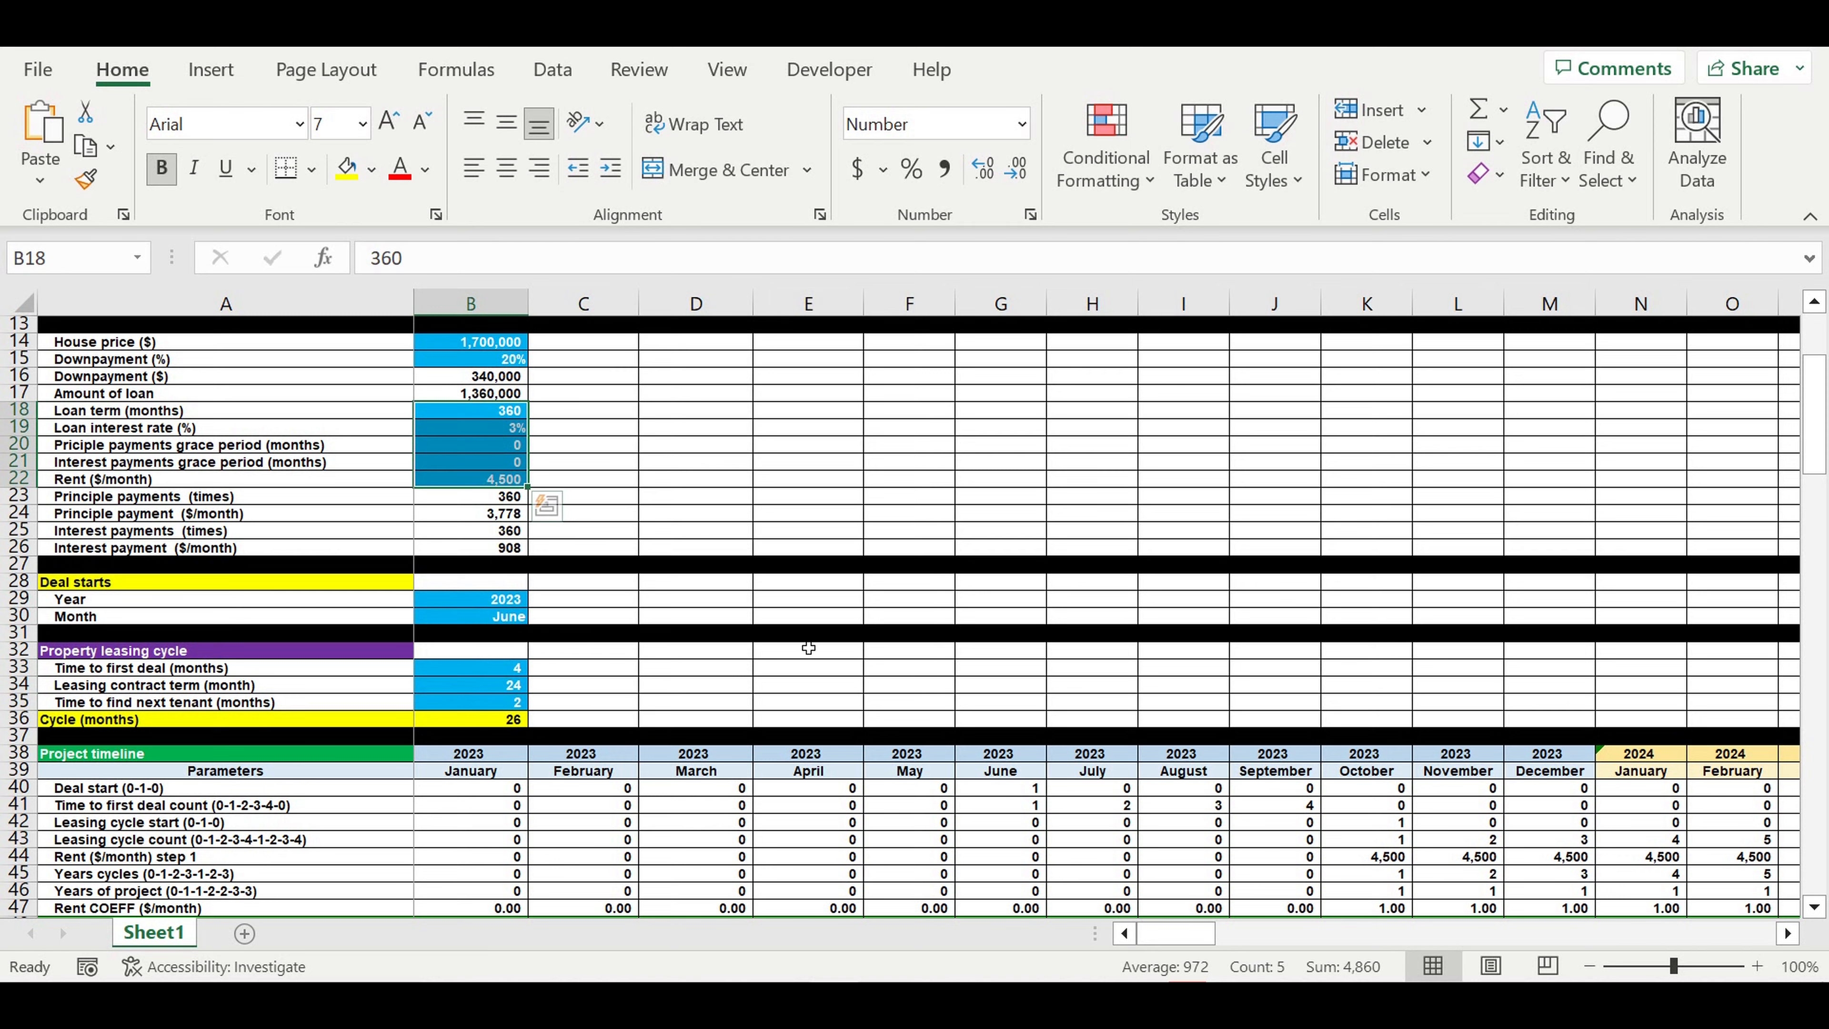
# Step: Review the monthly rent price row and the yearly inflation rates in the Rent inflation table
pyautogui.scroll(-7, 807, 647)
pyautogui.scroll(-3, 800, 649)
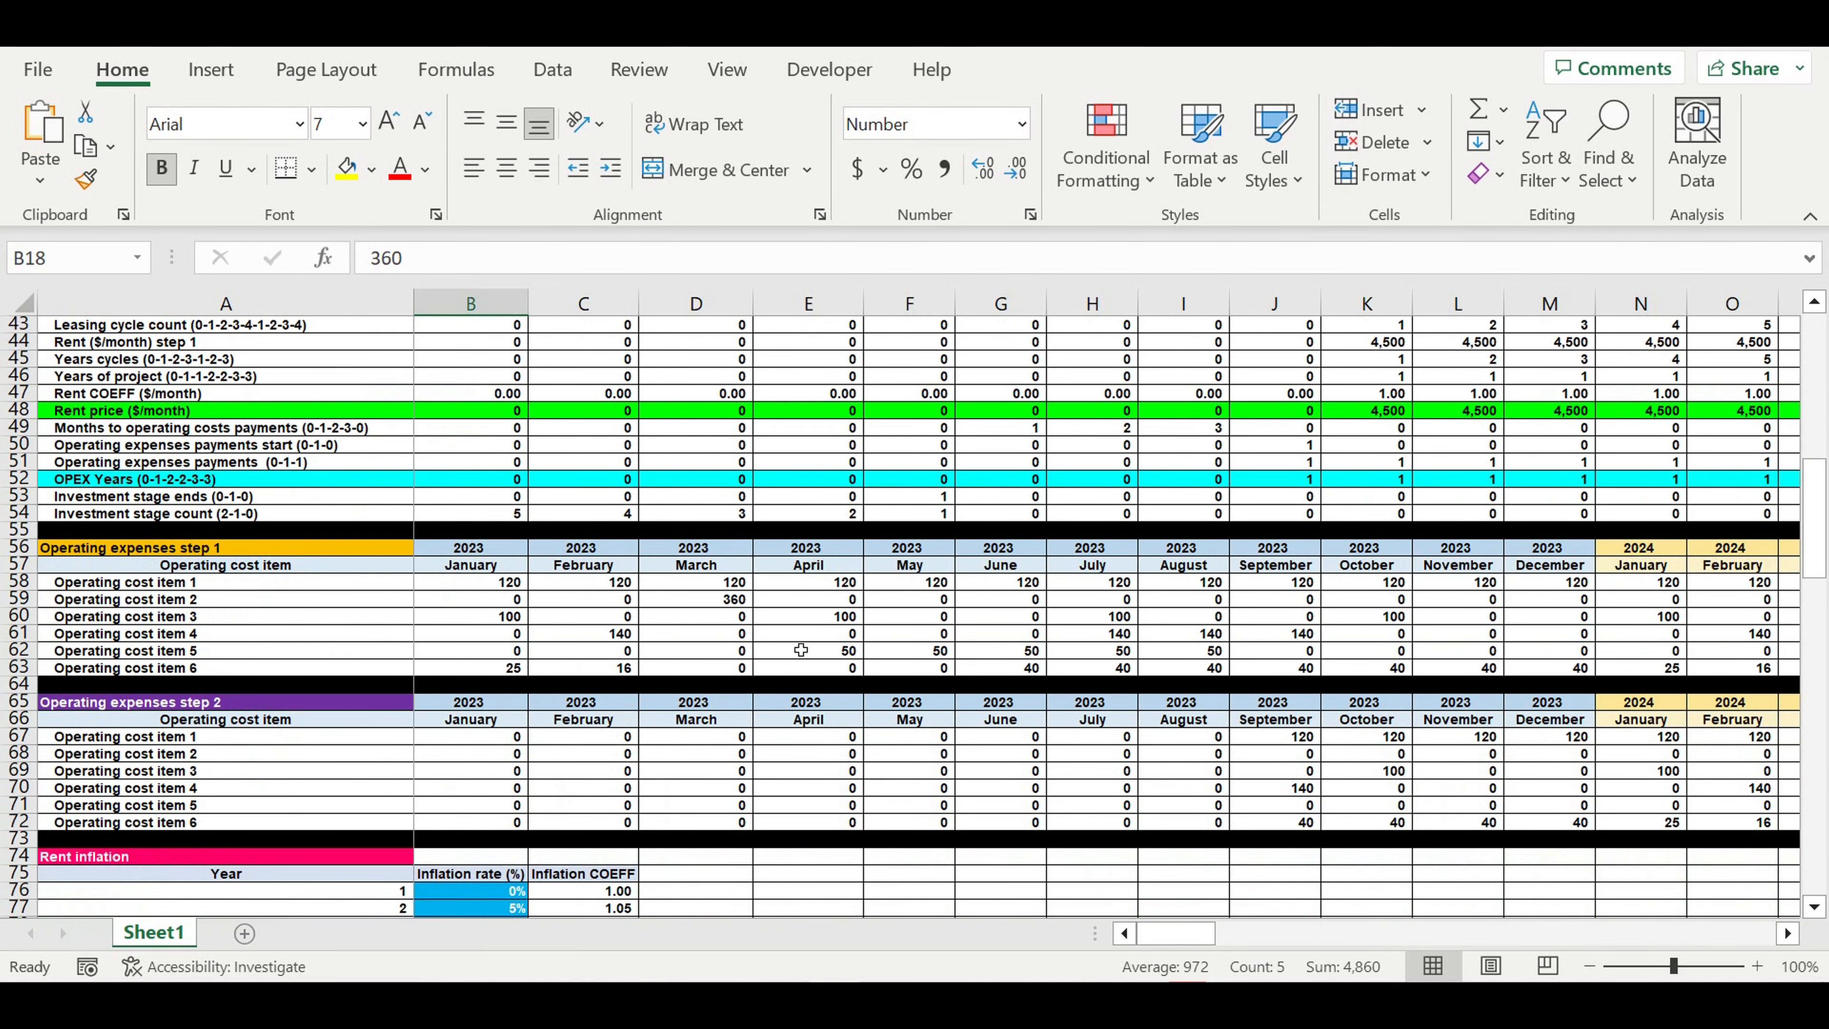
pyautogui.click(18, 411)
pyautogui.scroll(-2, 549, 681)
pyautogui.scroll(-4, 549, 681)
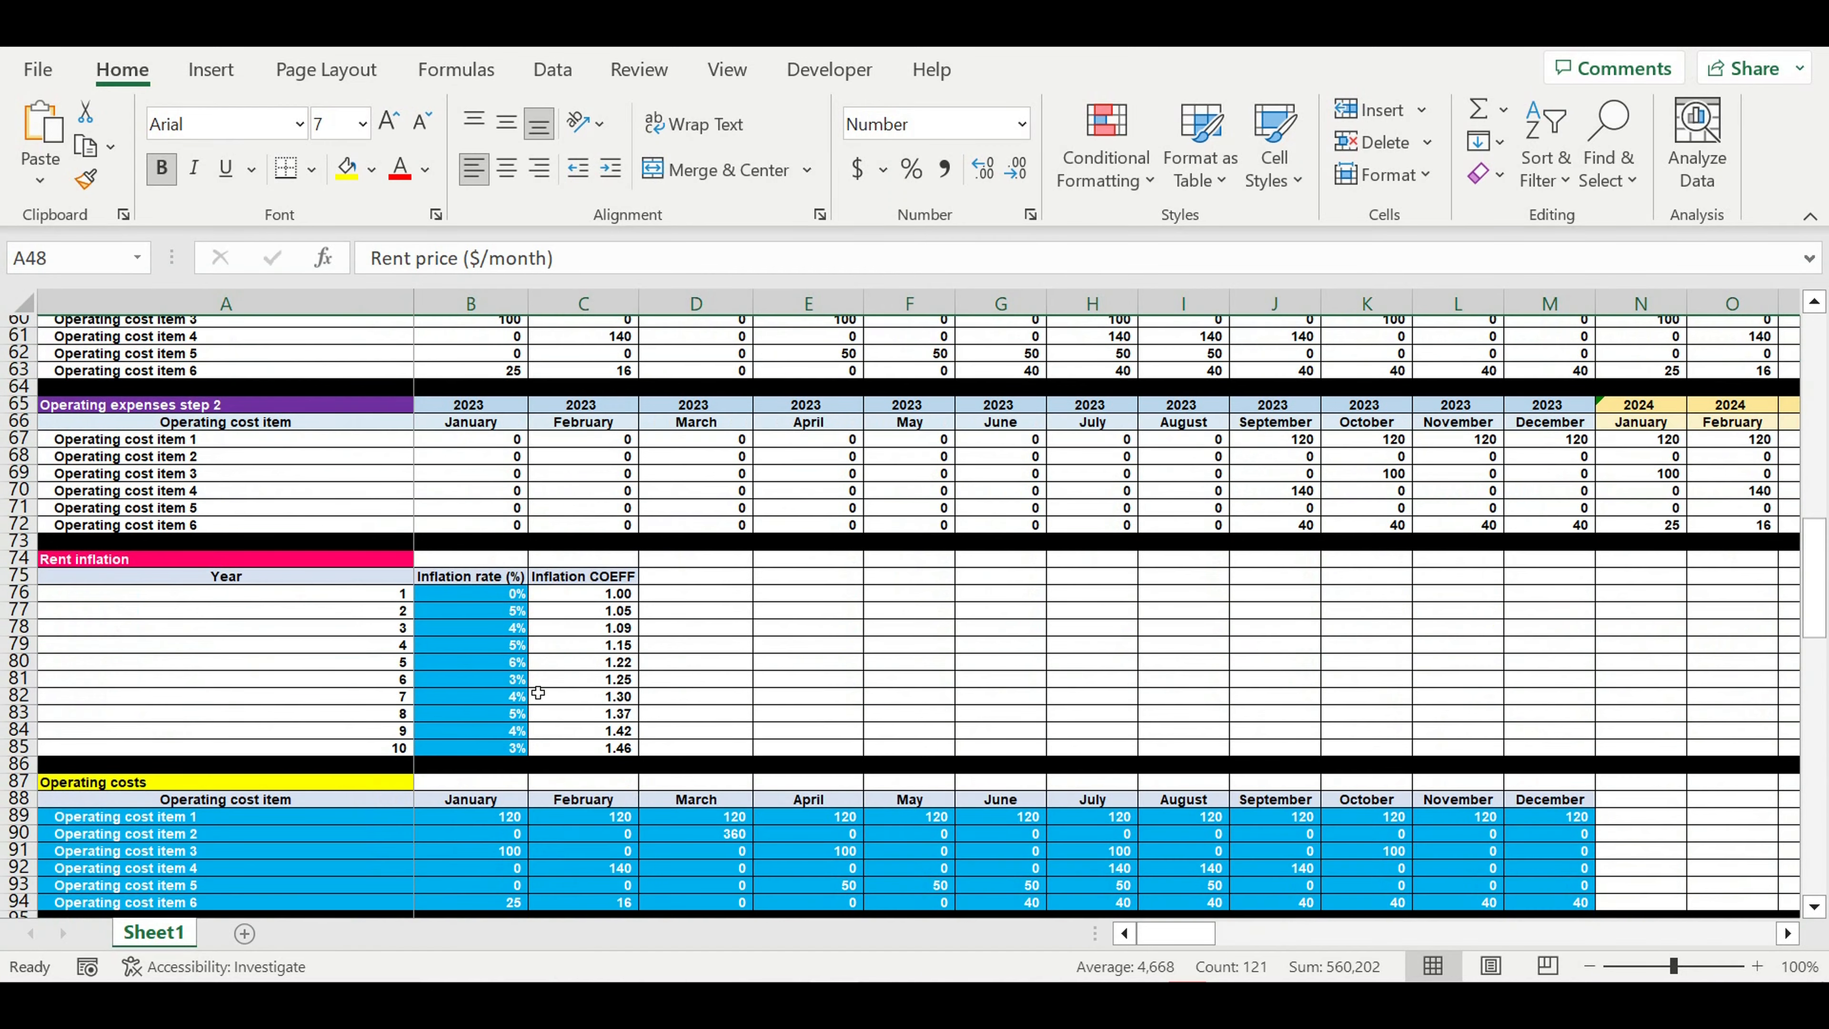
pyautogui.moveTo(490, 582); pyautogui.dragTo(480, 741)
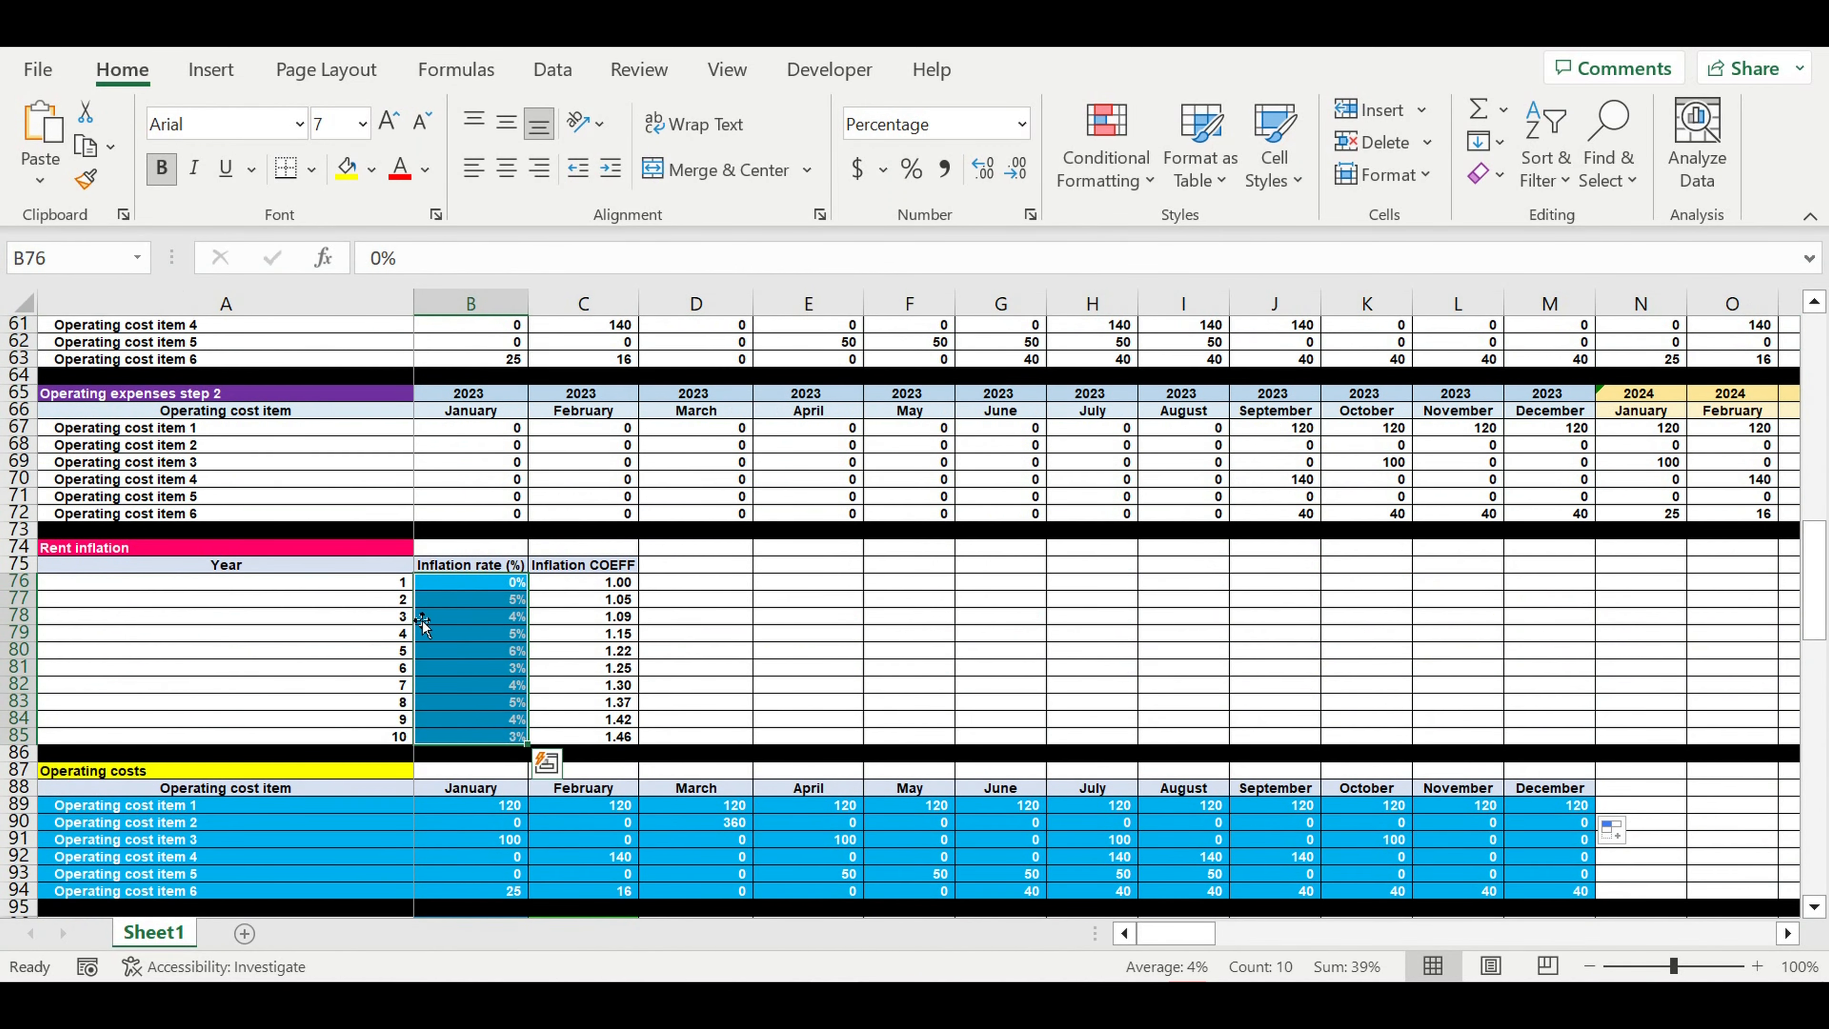
pyautogui.click(376, 585)
pyautogui.click(461, 584)
pyautogui.click(481, 602)
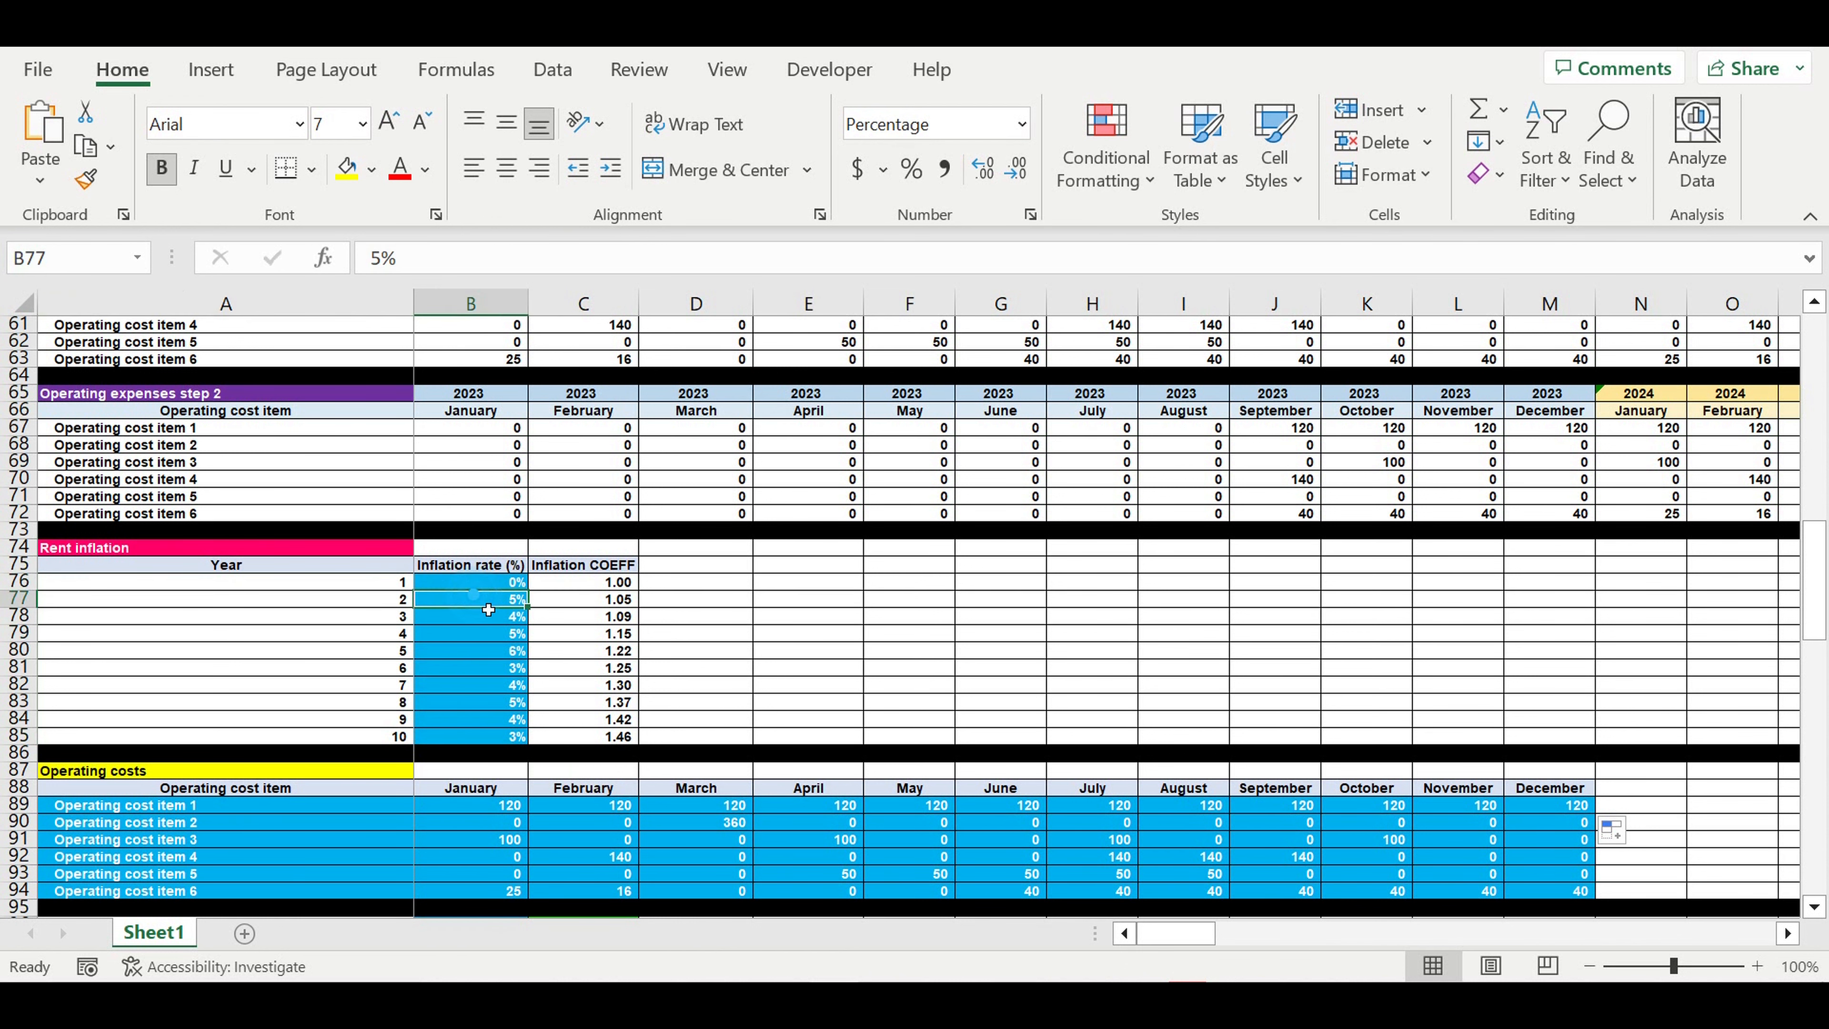
pyautogui.click(363, 621)
pyautogui.scroll(-3, 468, 678)
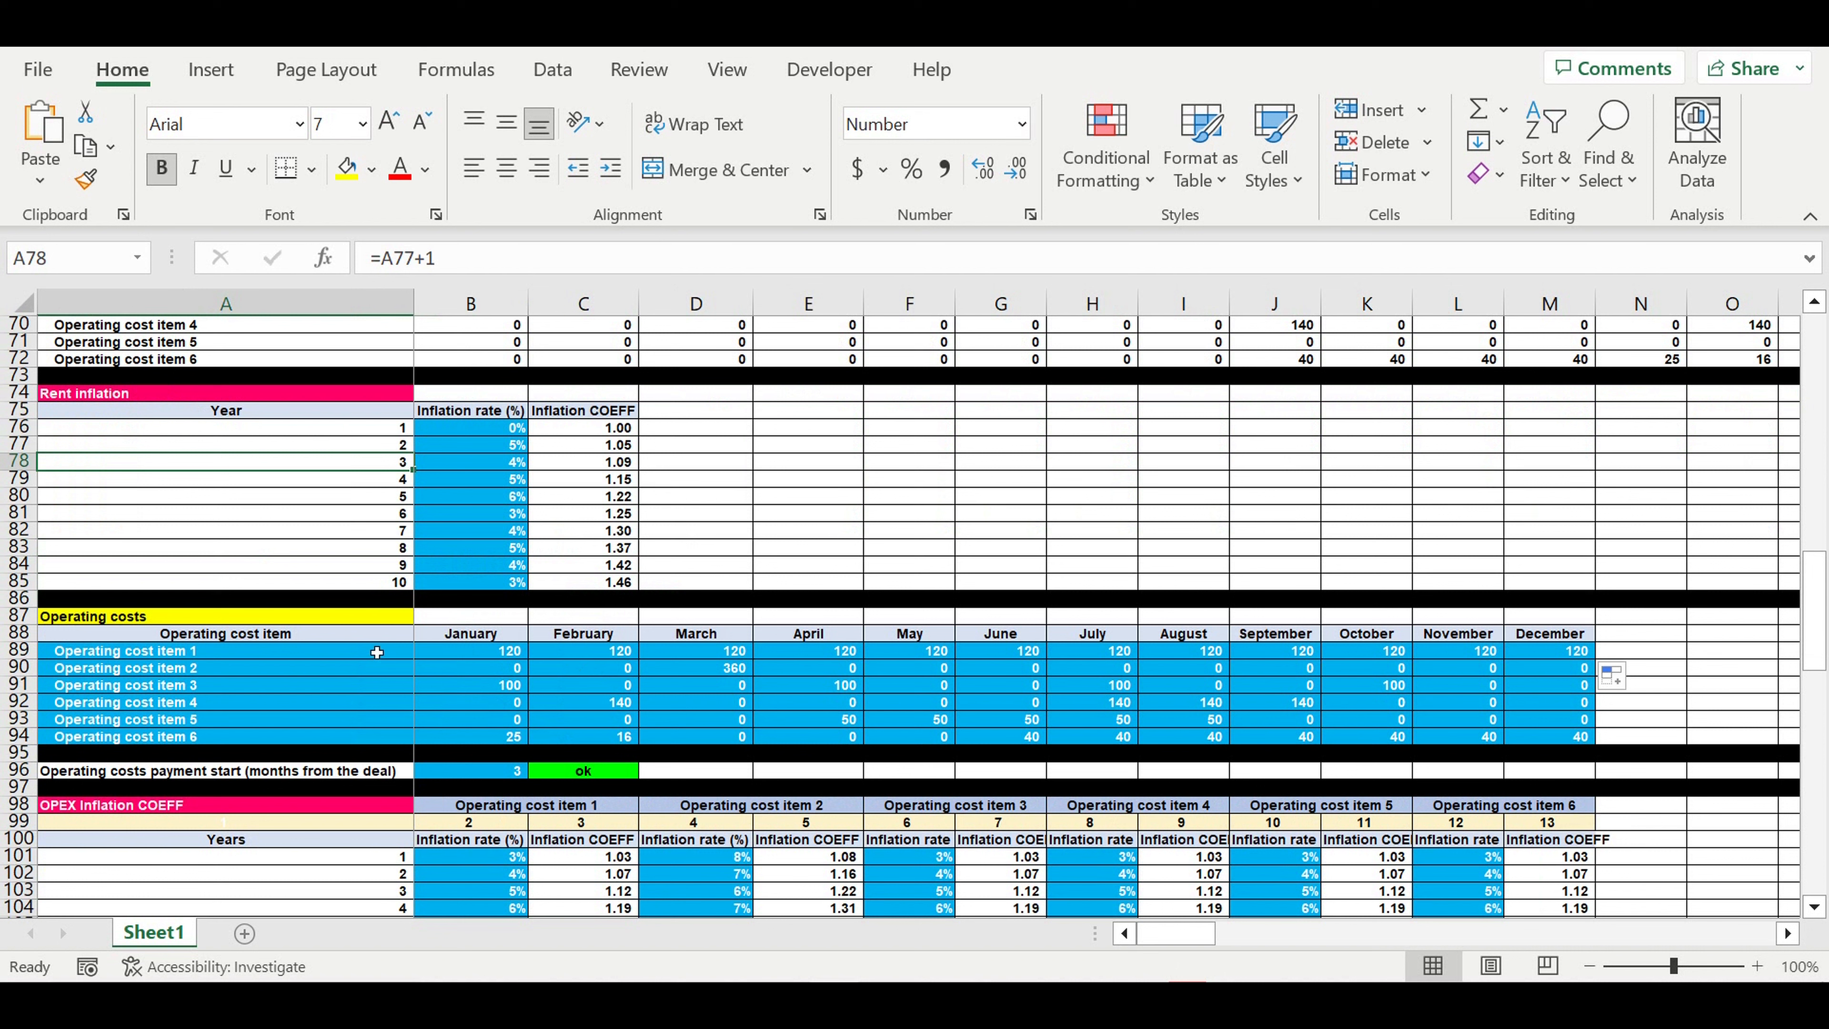
# Step: Examine the item names and the January to December amounts in the Operating costs table
pyautogui.moveTo(376, 651); pyautogui.dragTo(1547, 741)
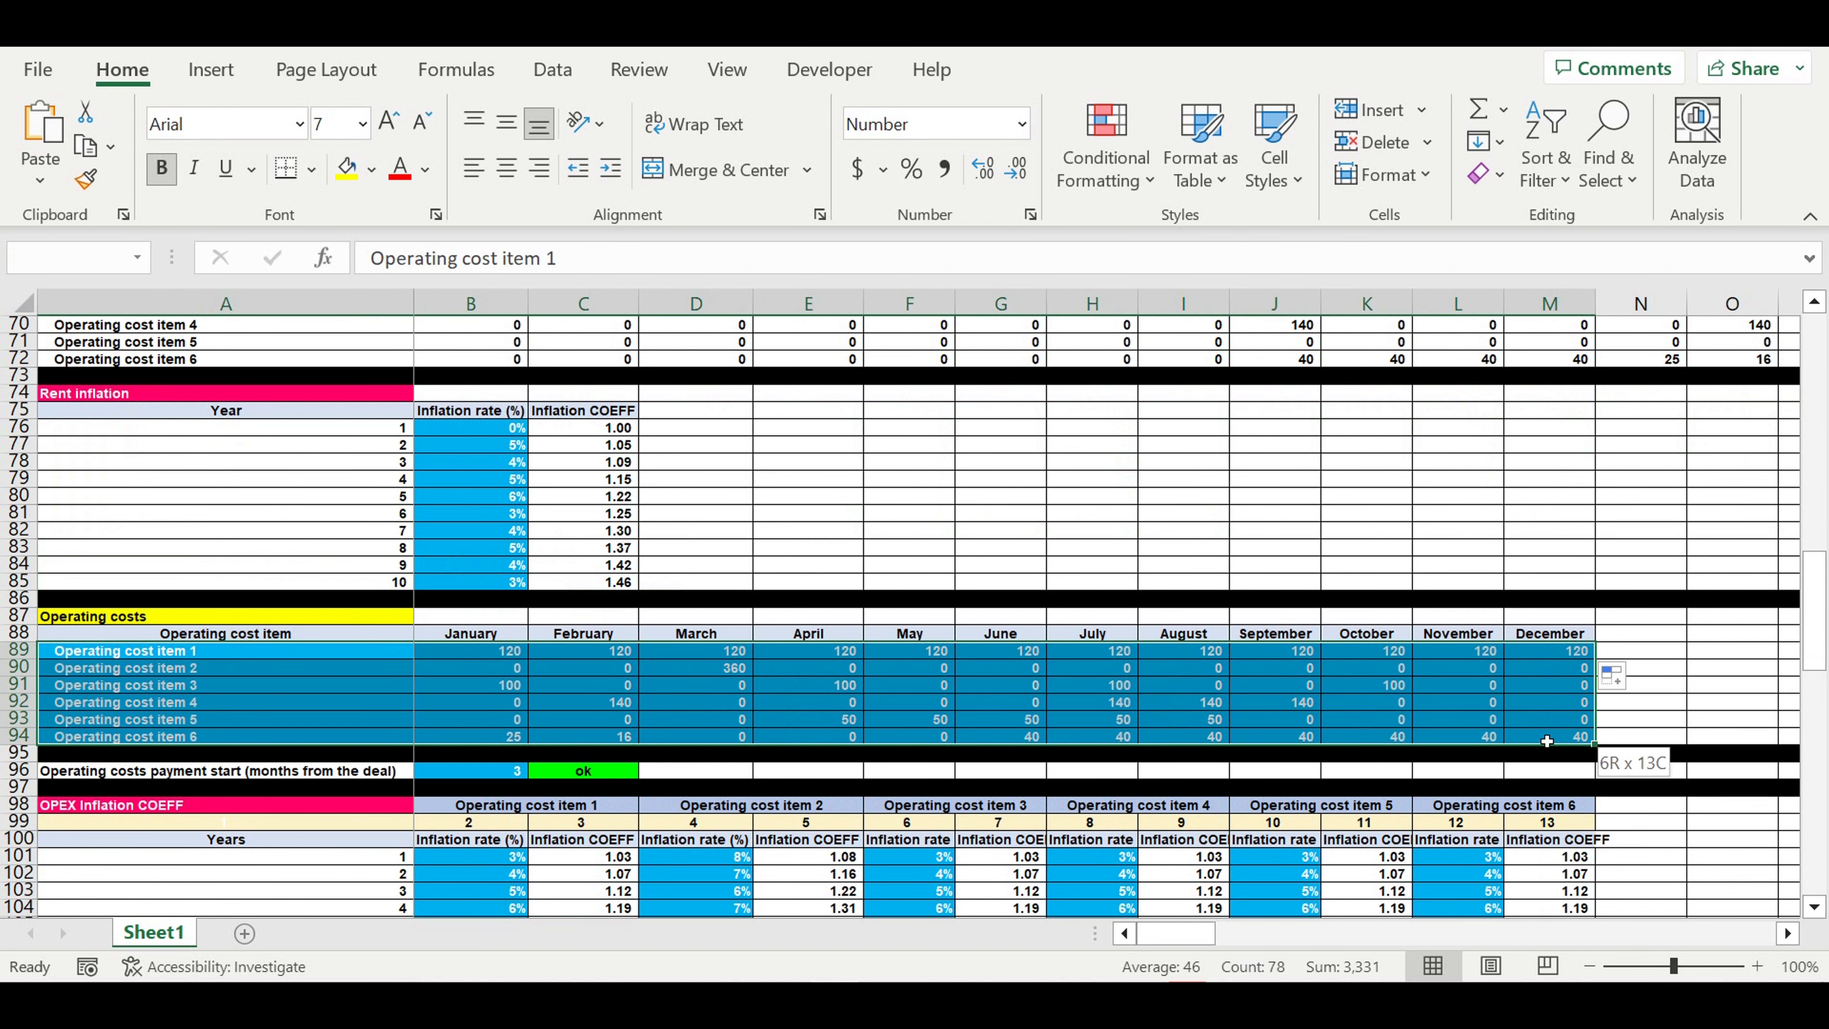
pyautogui.moveTo(194, 657); pyautogui.dragTo(193, 741)
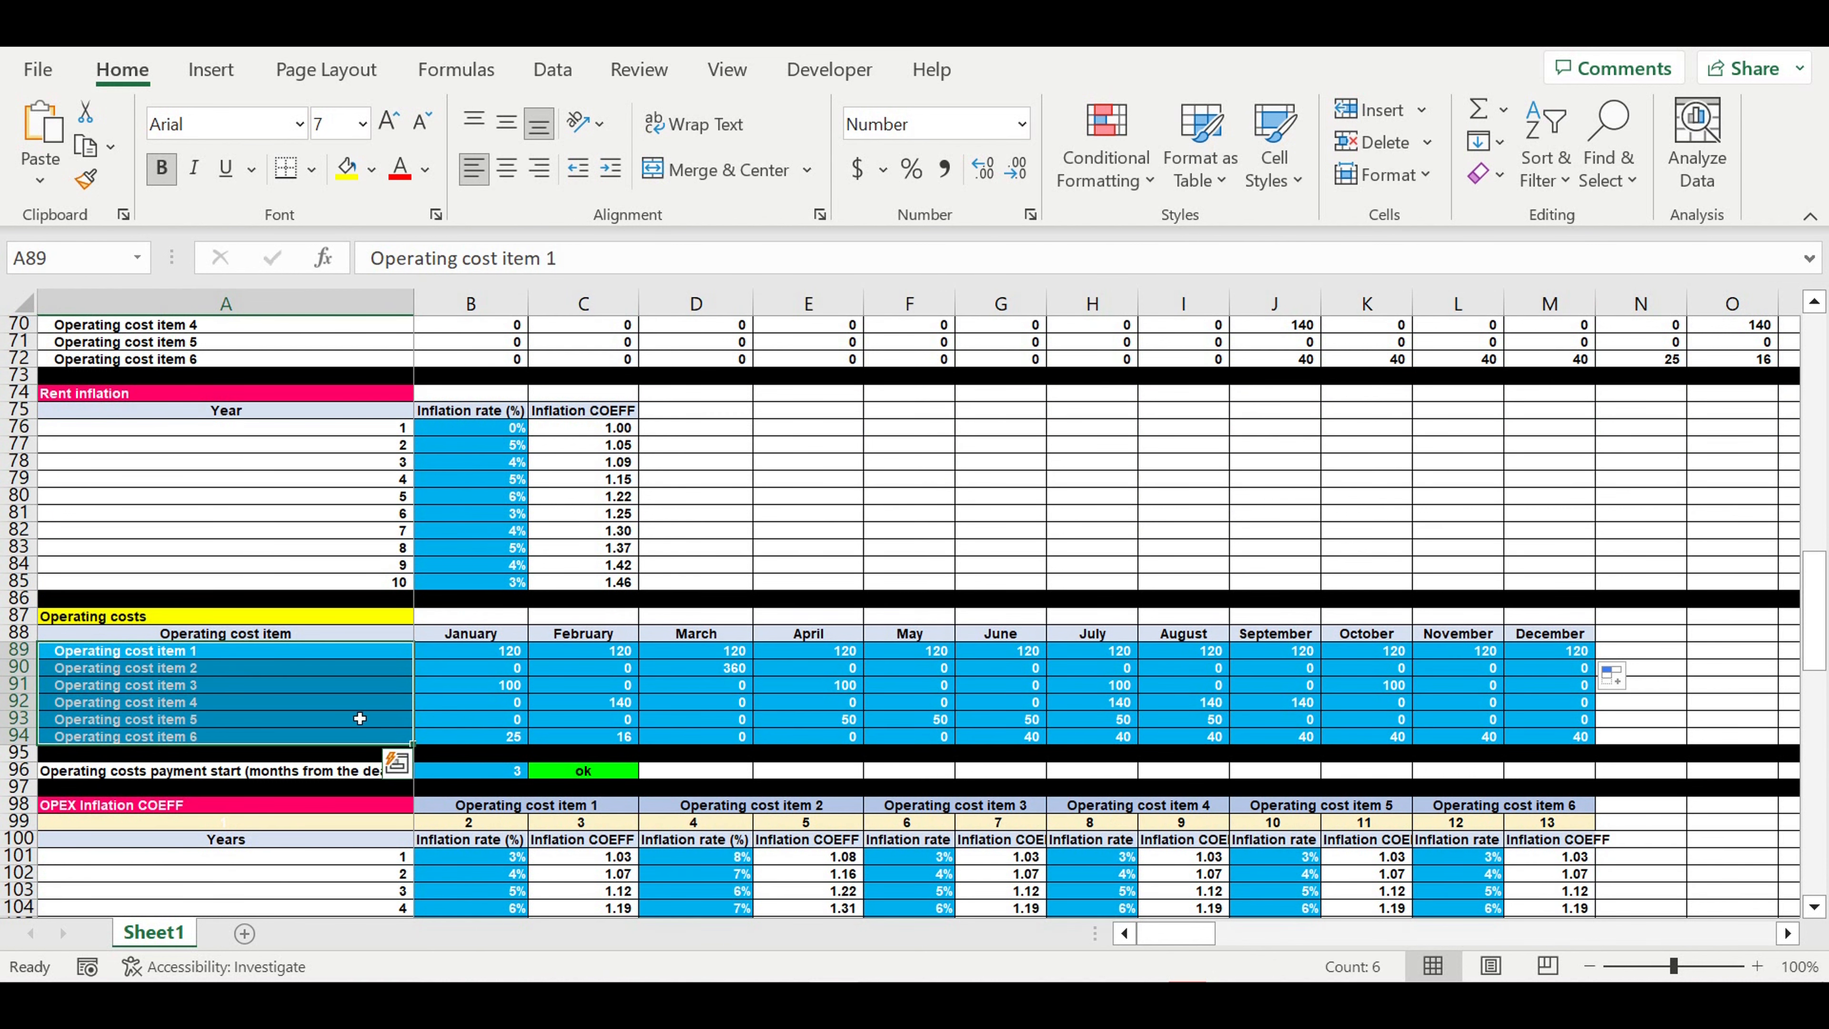
pyautogui.click(485, 653)
pyautogui.moveTo(485, 653); pyautogui.dragTo(1555, 749)
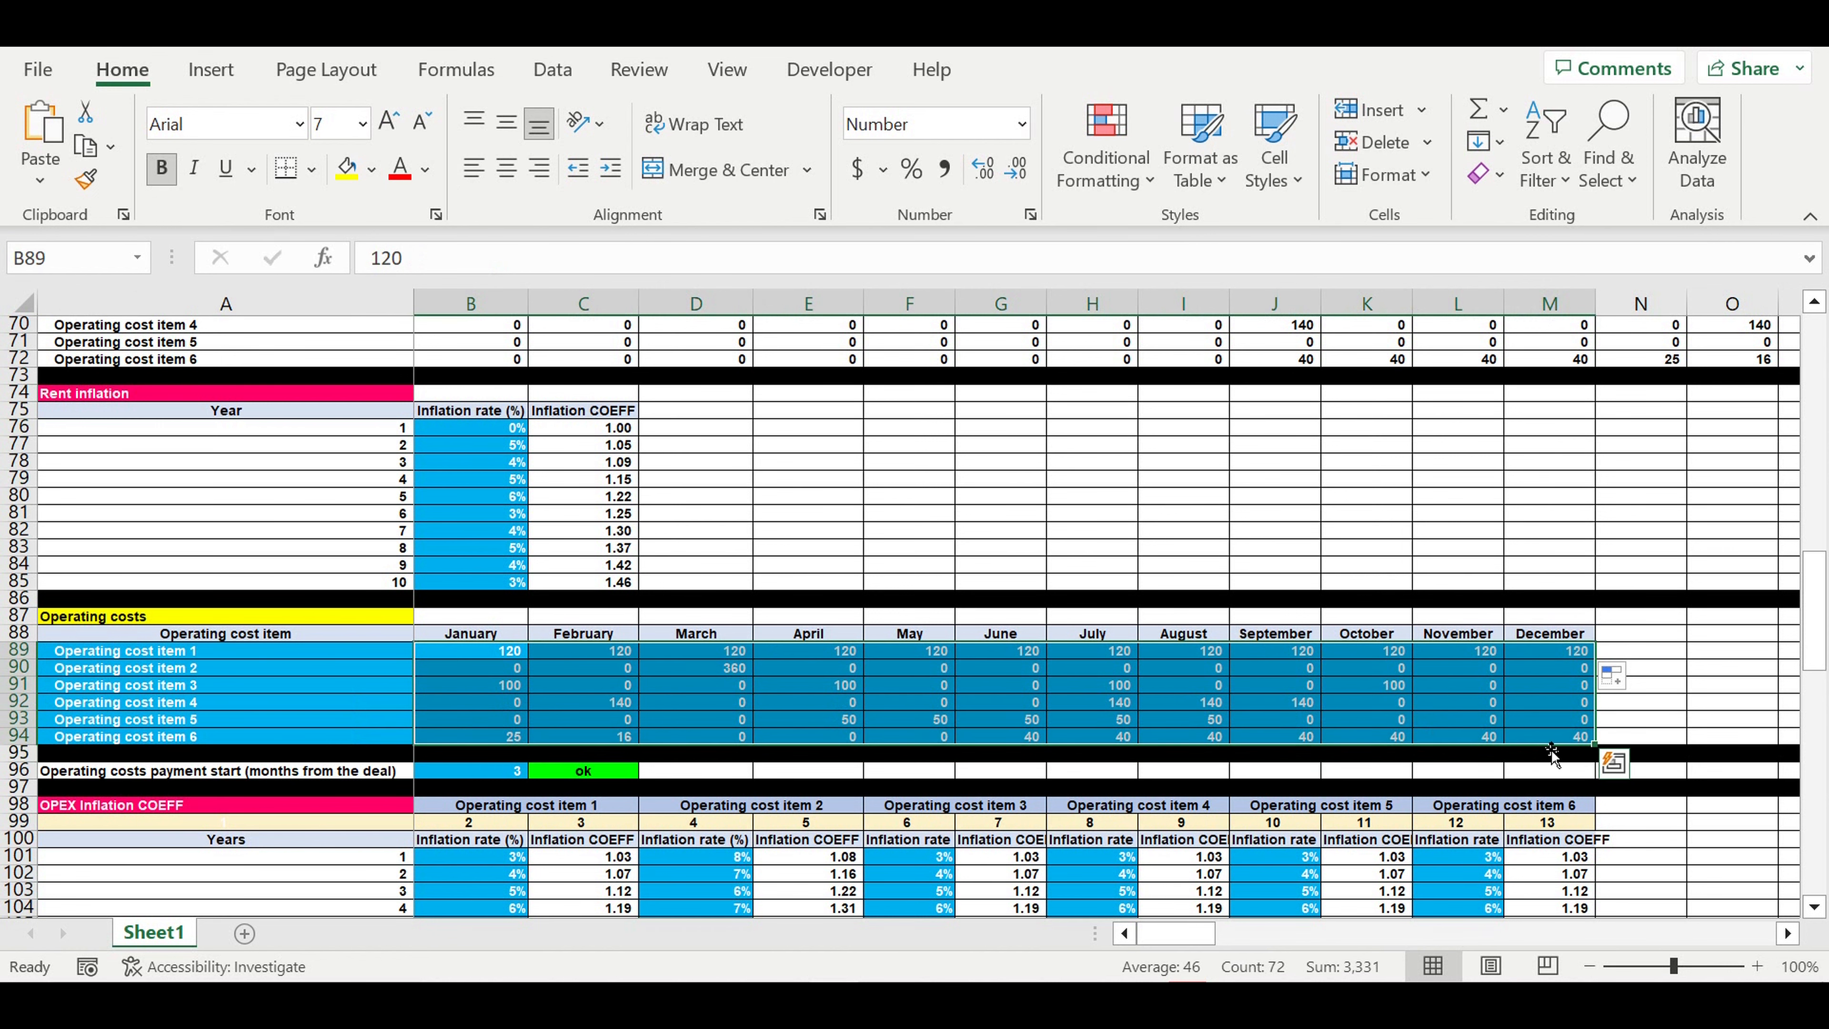
pyautogui.scroll(-3, 1441, 702)
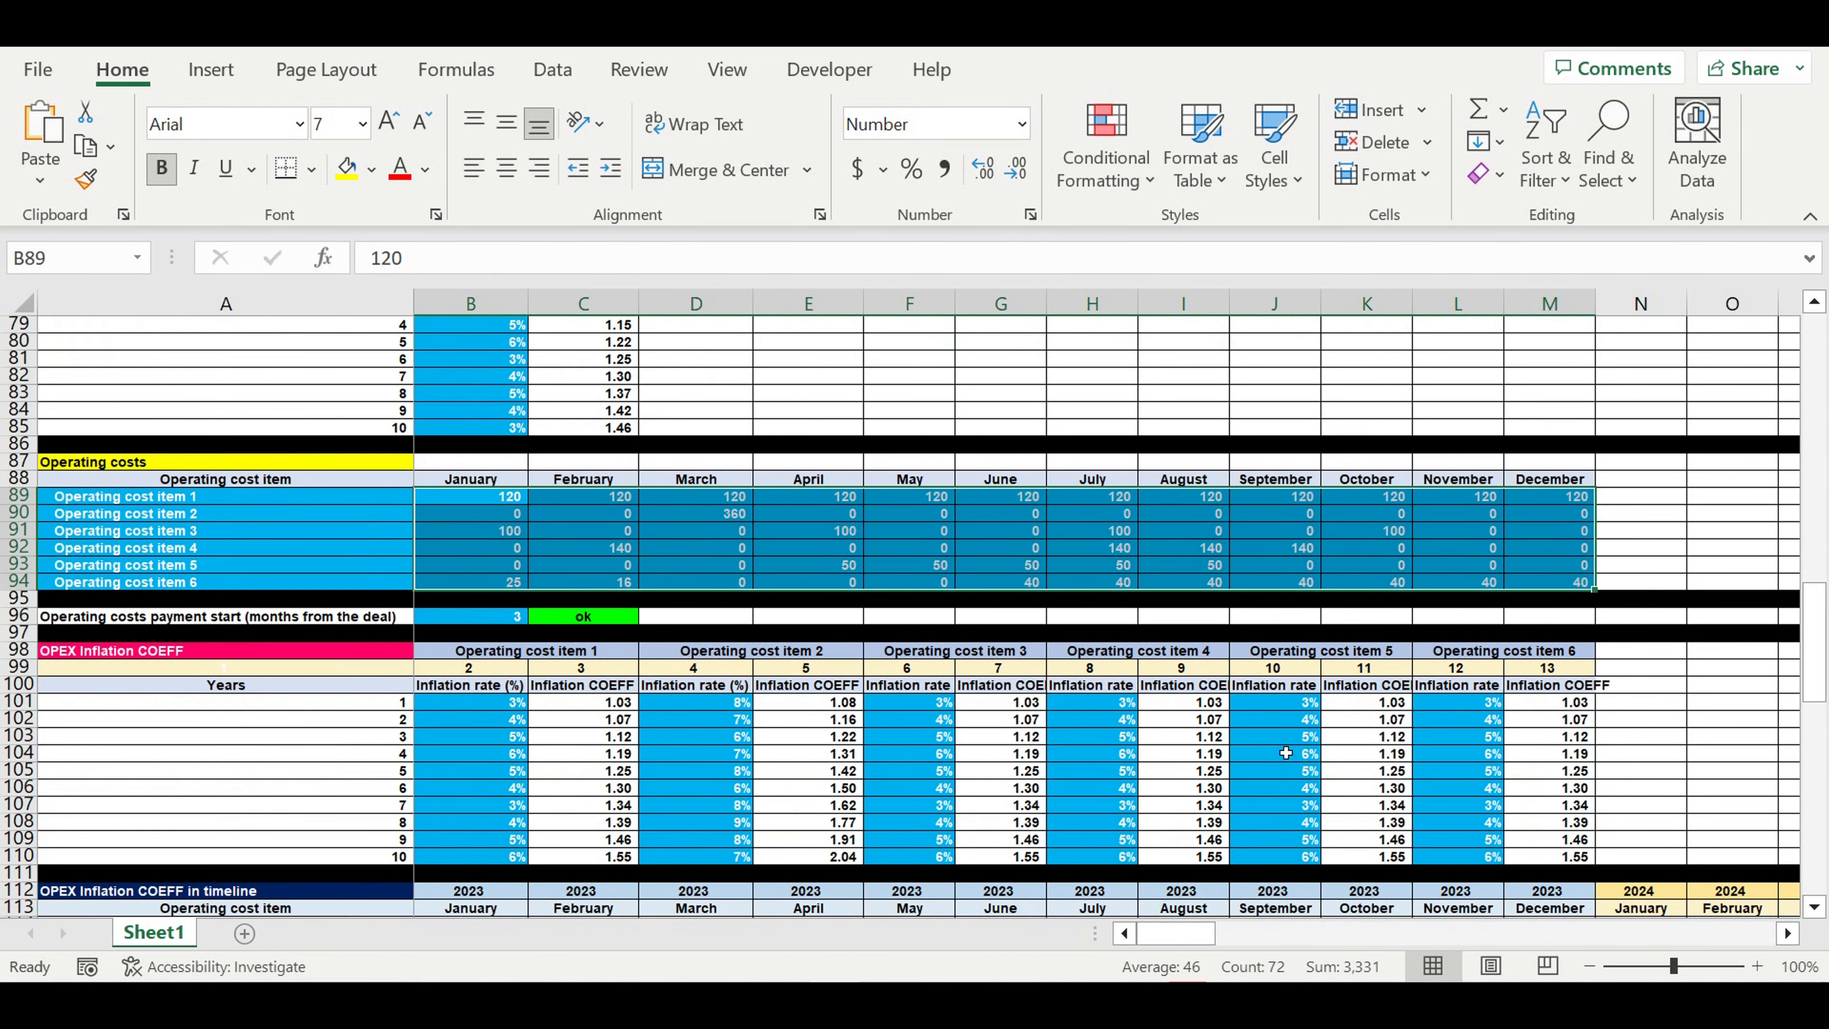
pyautogui.click(213, 498)
pyautogui.click(212, 514)
pyautogui.click(211, 532)
pyautogui.click(211, 552)
# Step: Review the yearly inflation rates of operating cost items 1 to 4 in the OPEX Inflation COEFF table
pyautogui.moveTo(471, 702); pyautogui.dragTo(500, 856)
pyautogui.click(709, 703)
pyautogui.moveTo(725, 747); pyautogui.dragTo(720, 858)
pyautogui.moveTo(931, 706); pyautogui.dragTo(932, 858)
pyautogui.moveTo(1120, 706); pyautogui.dragTo(1112, 862)
# Step: Examine the initial acquisition cost names and pre-deal monthly amounts, and their placement in the acquisition costs timeline
pyautogui.scroll(-13, 1095, 768)
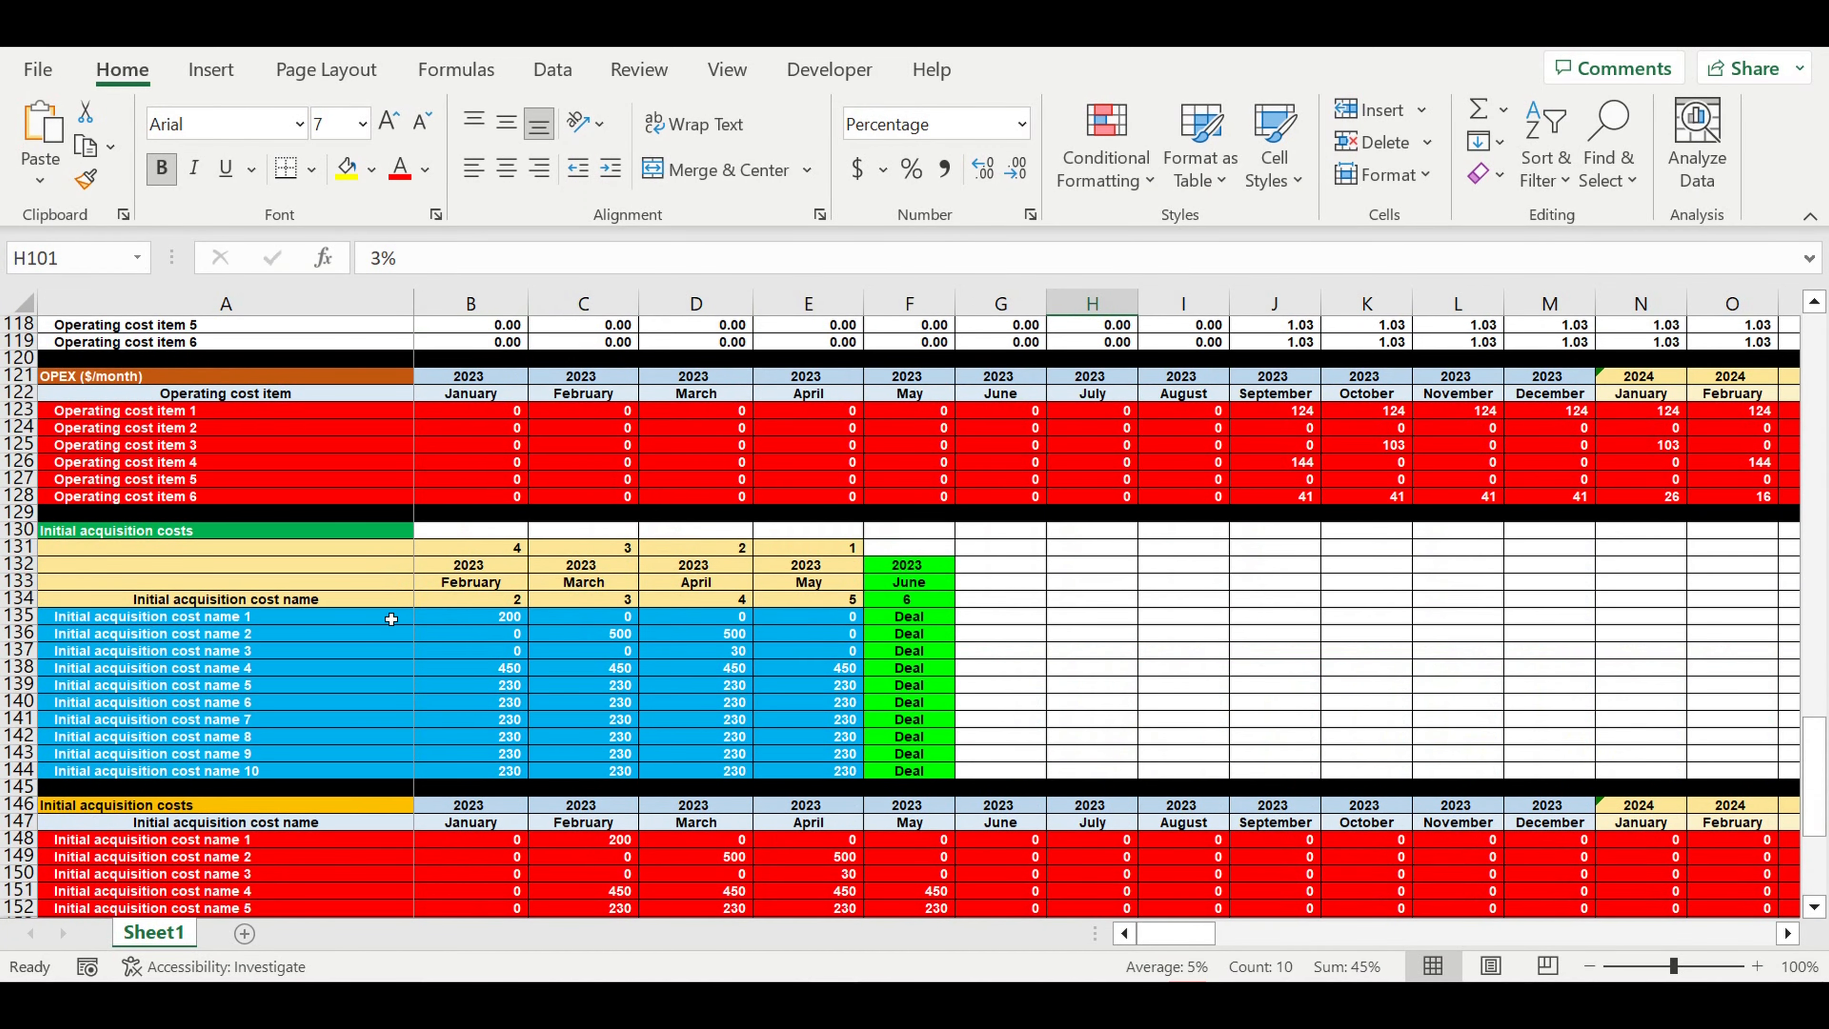
pyautogui.moveTo(392, 621); pyautogui.dragTo(836, 775)
pyautogui.moveTo(909, 616); pyautogui.dragTo(909, 753)
pyautogui.moveTo(454, 624); pyautogui.dragTo(836, 775)
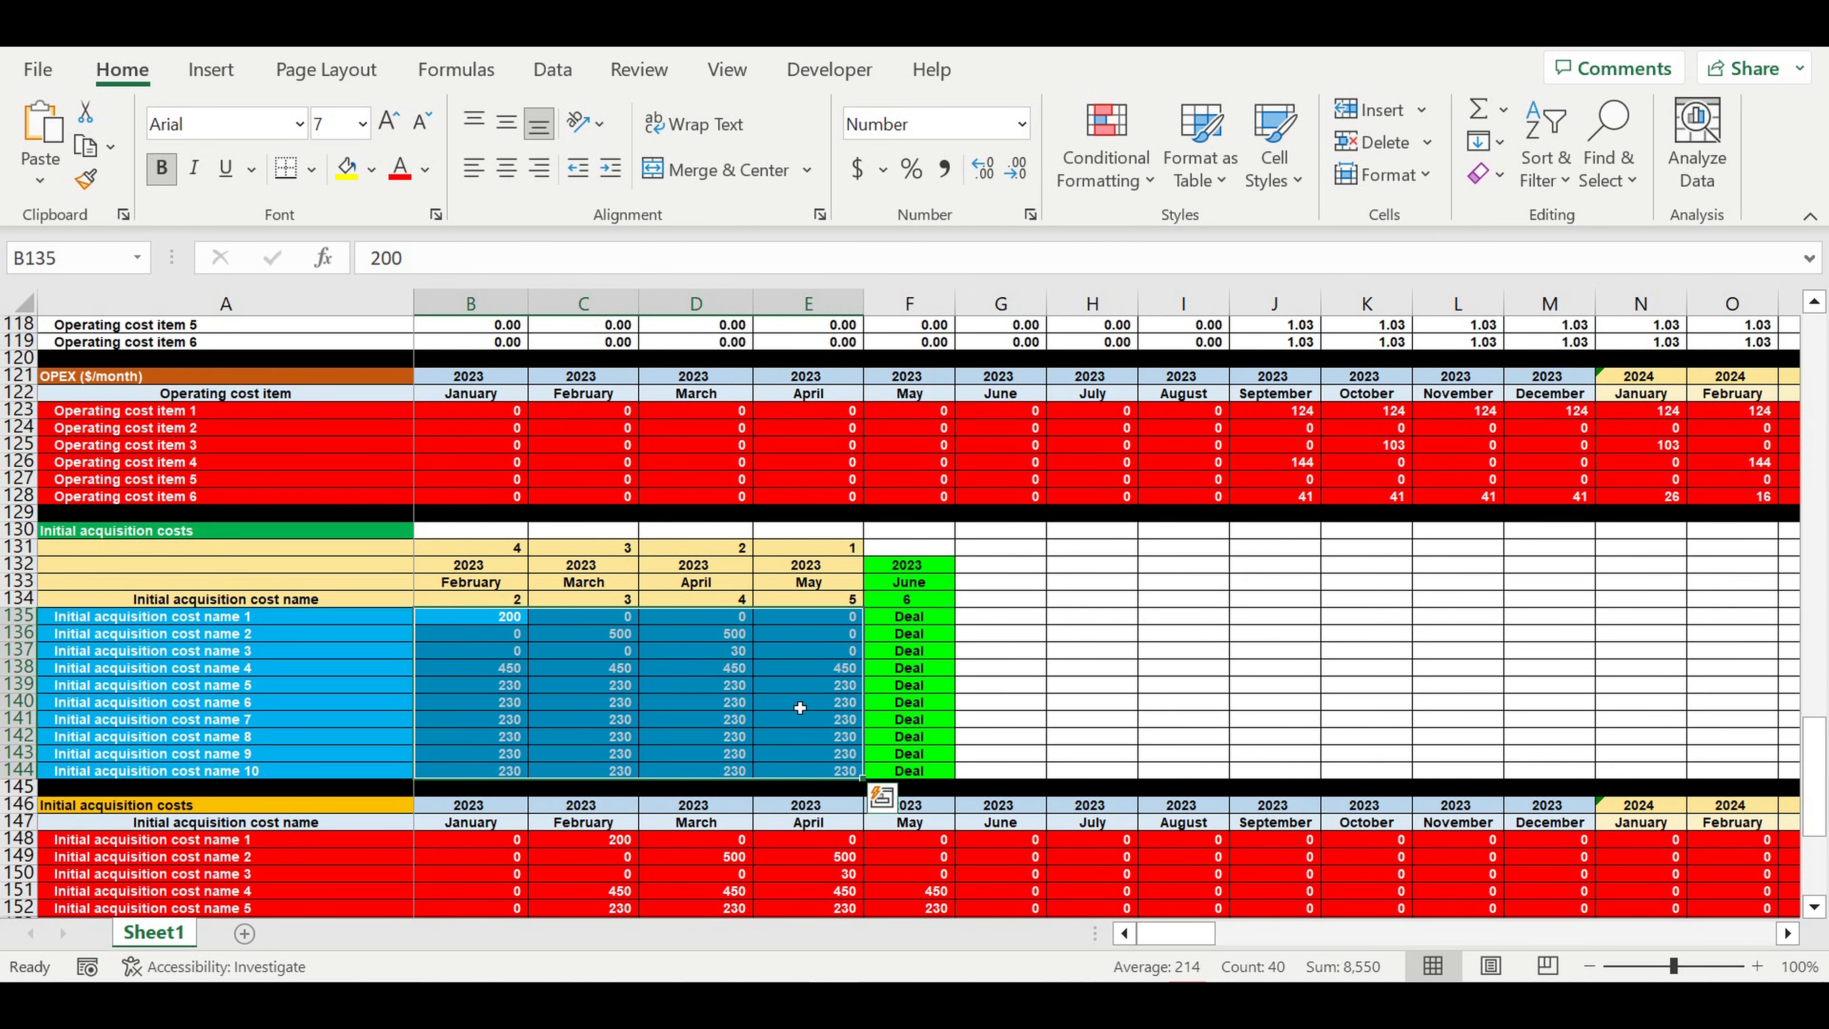
pyautogui.moveTo(319, 616); pyautogui.dragTo(346, 771)
pyautogui.scroll(-3, 706, 648)
pyautogui.moveTo(582, 686); pyautogui.dragTo(943, 839)
# Step: Review the loan inflow, principal payment and interest paid rows of the Loan timeline
pyautogui.scroll(-5, 971, 768)
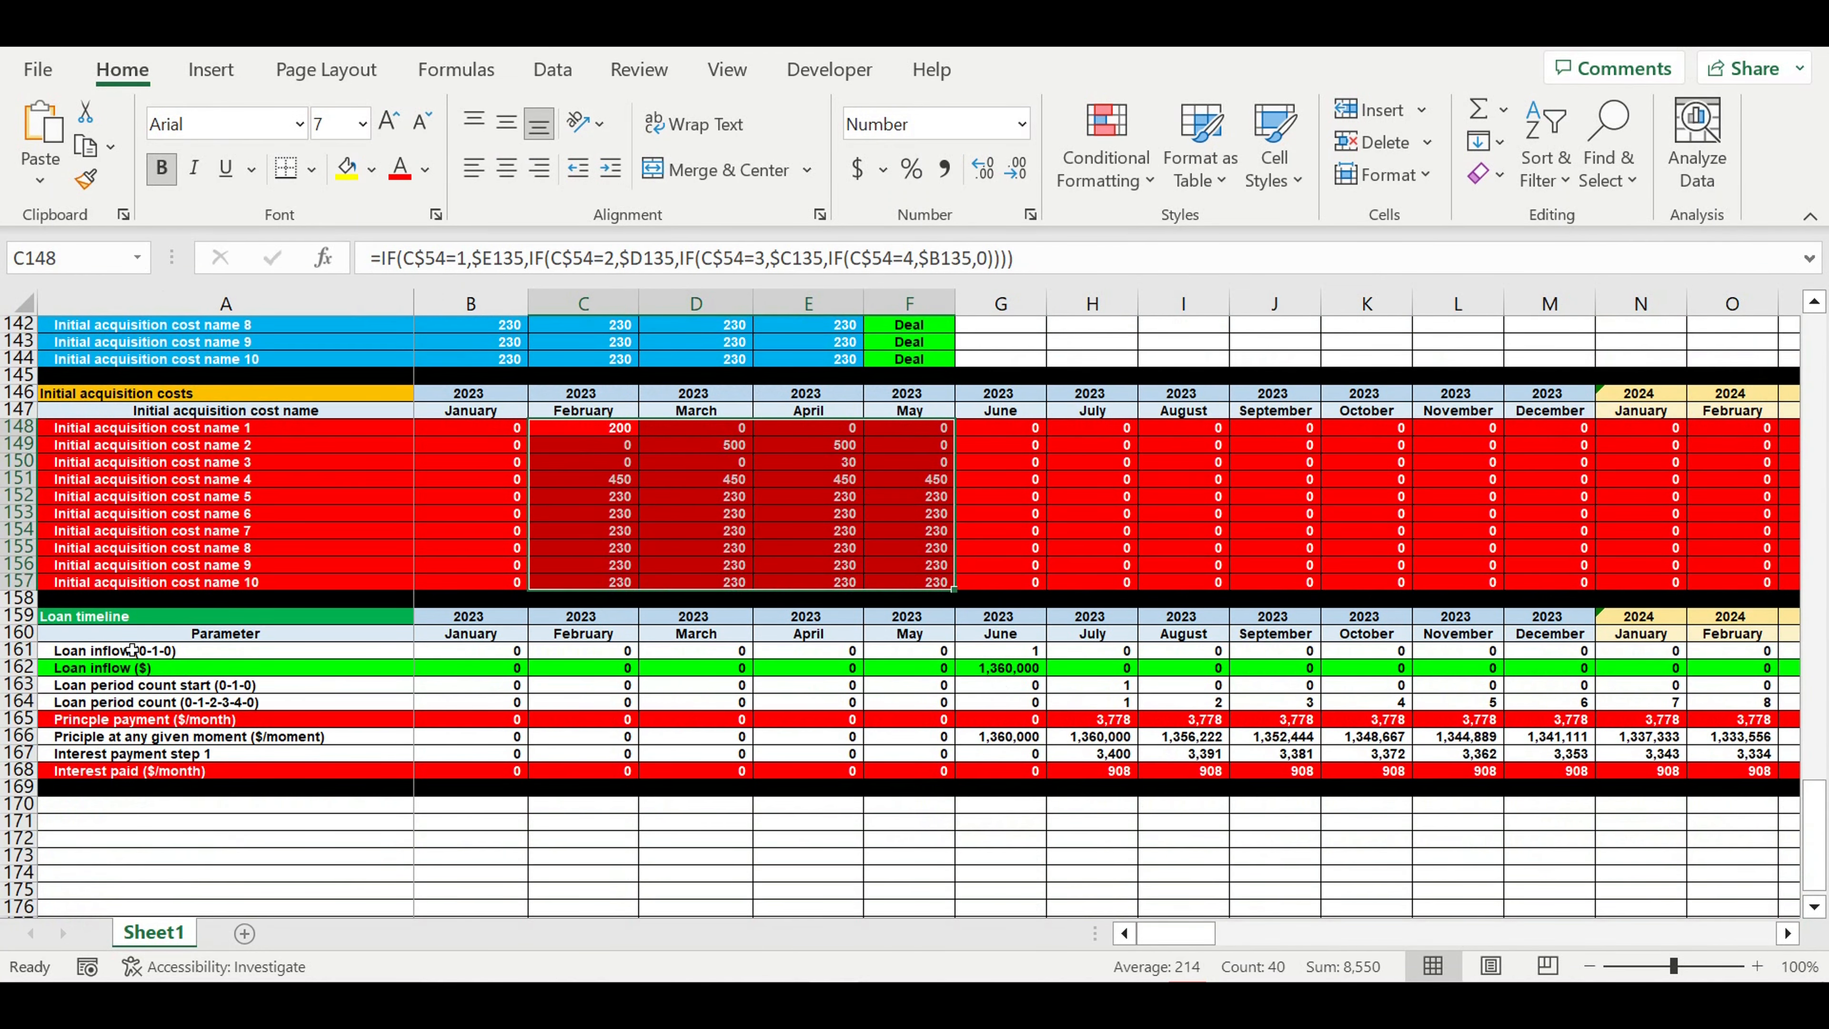
pyautogui.click(18, 668)
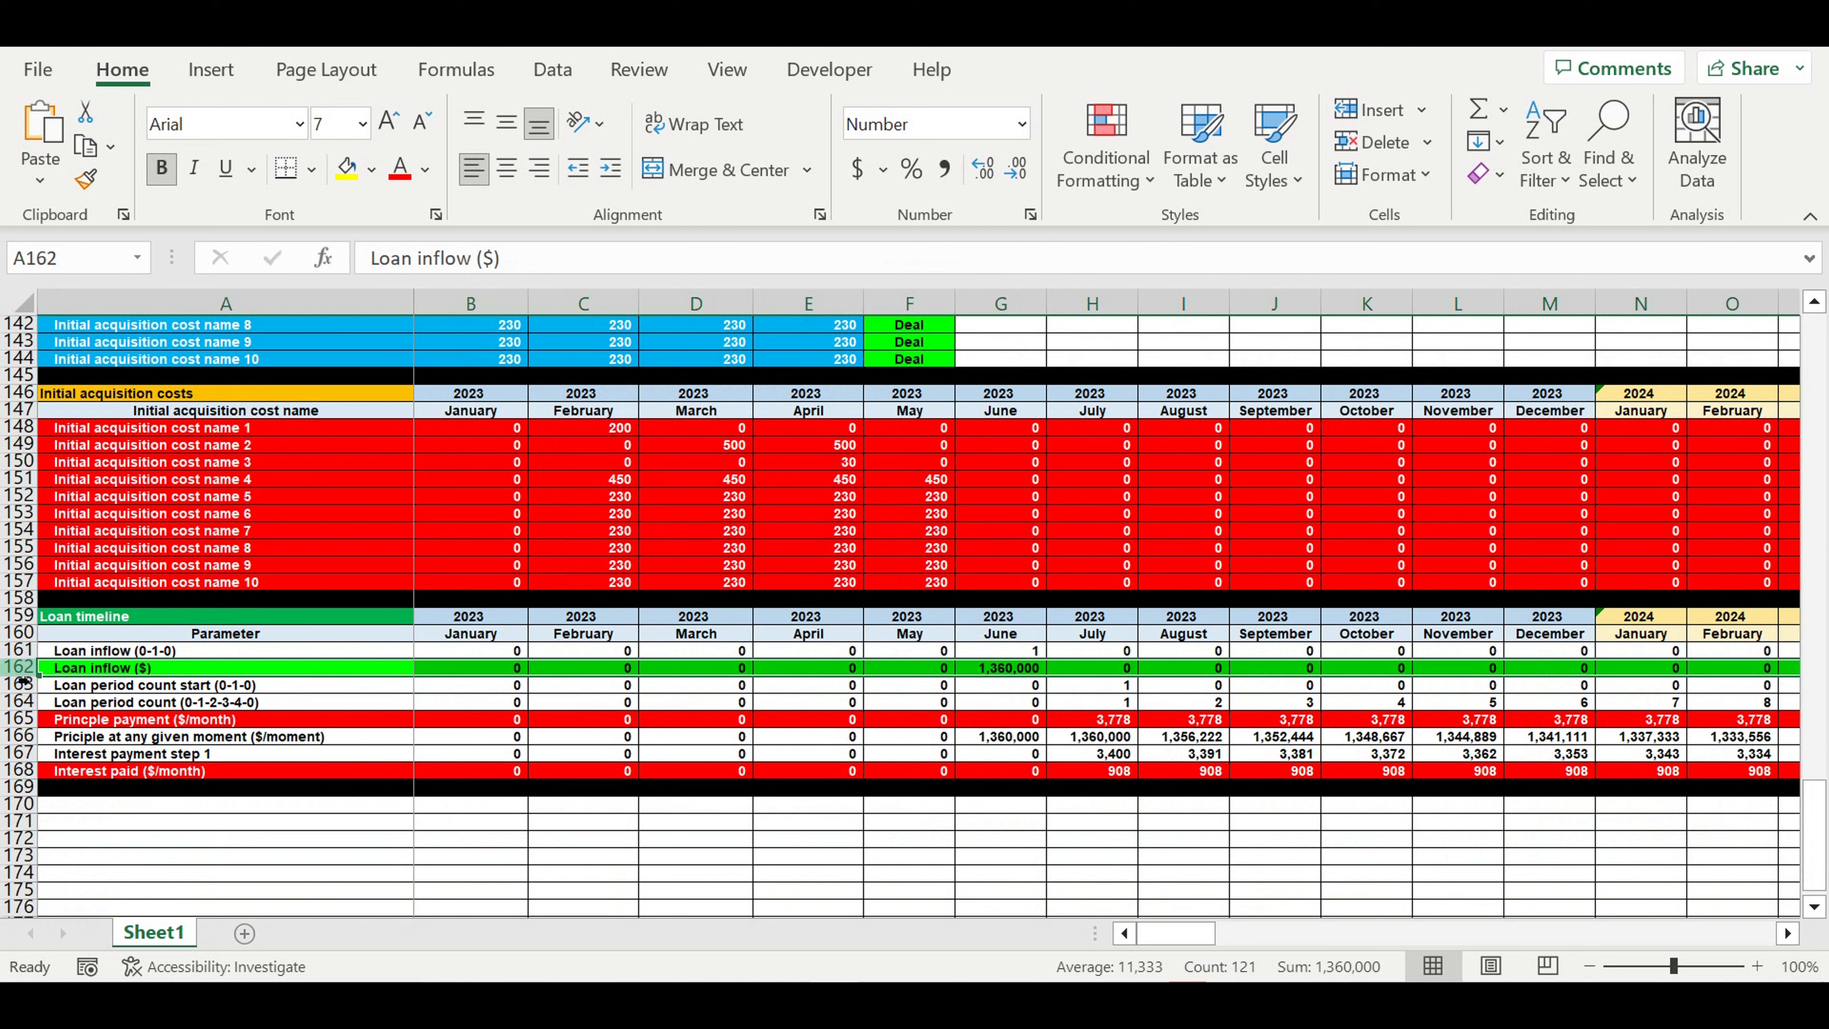
pyautogui.click(20, 719)
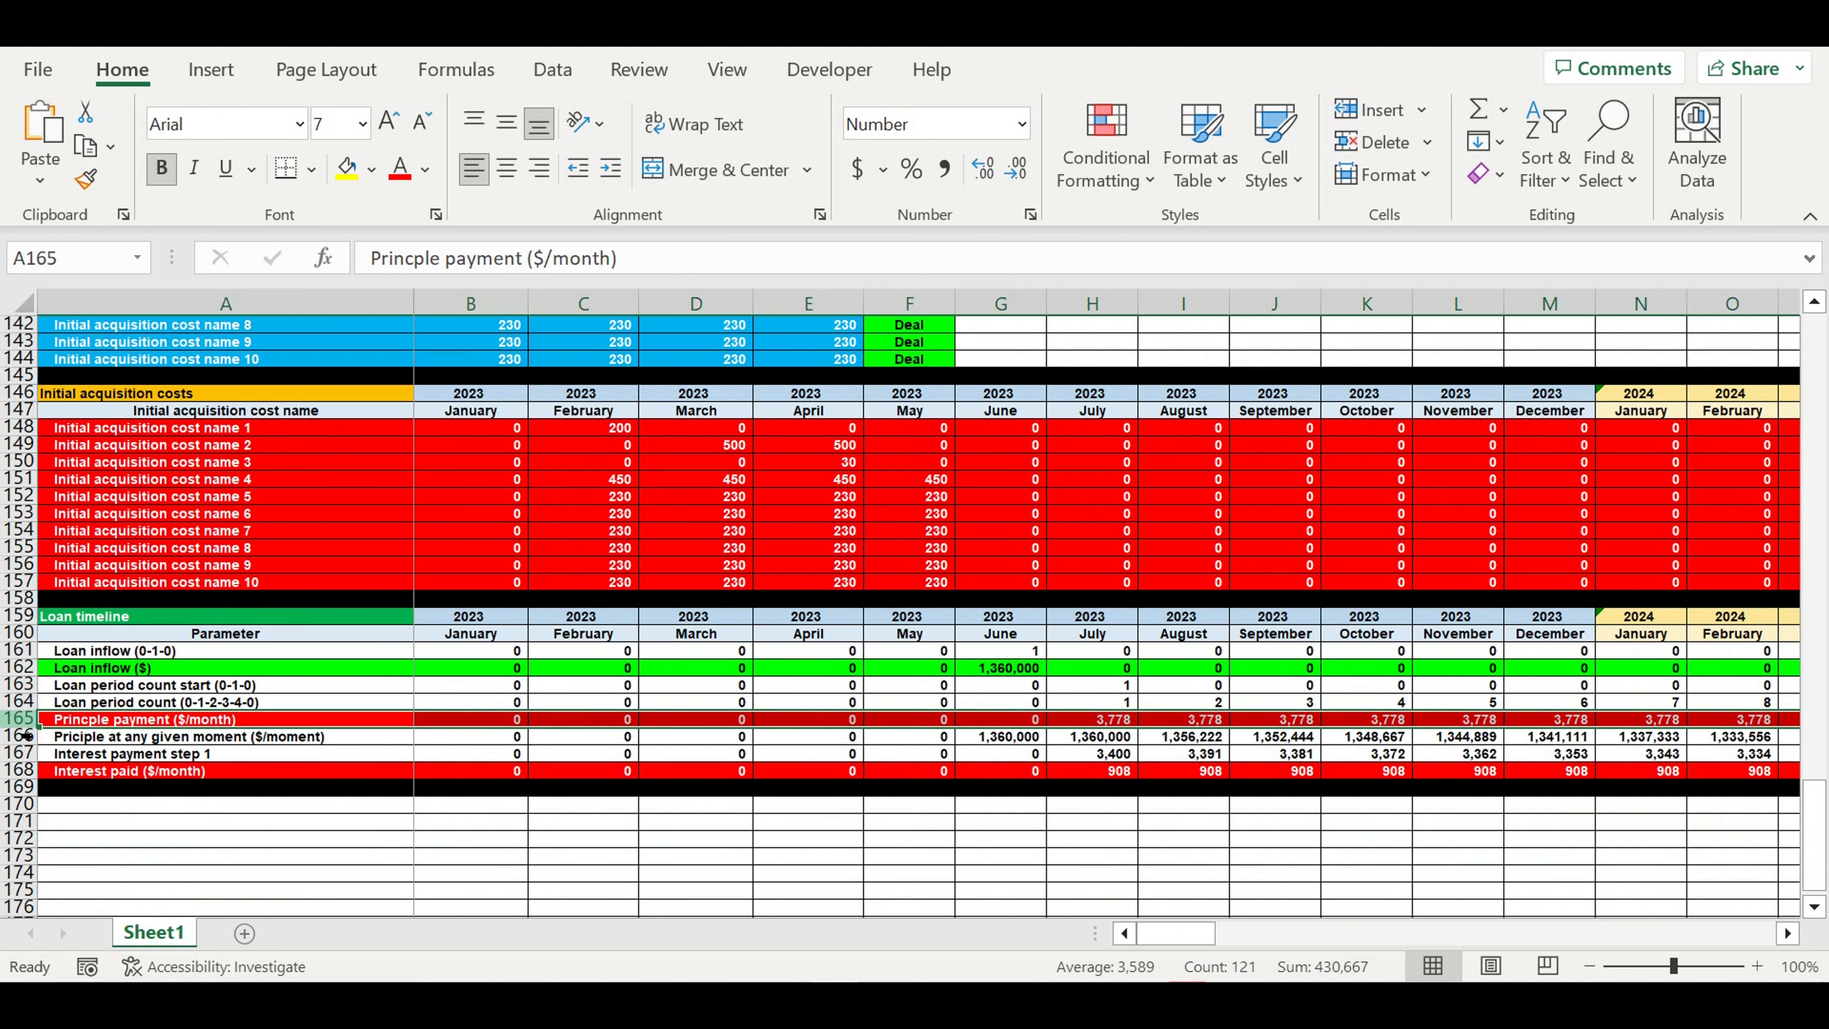
pyautogui.click(25, 771)
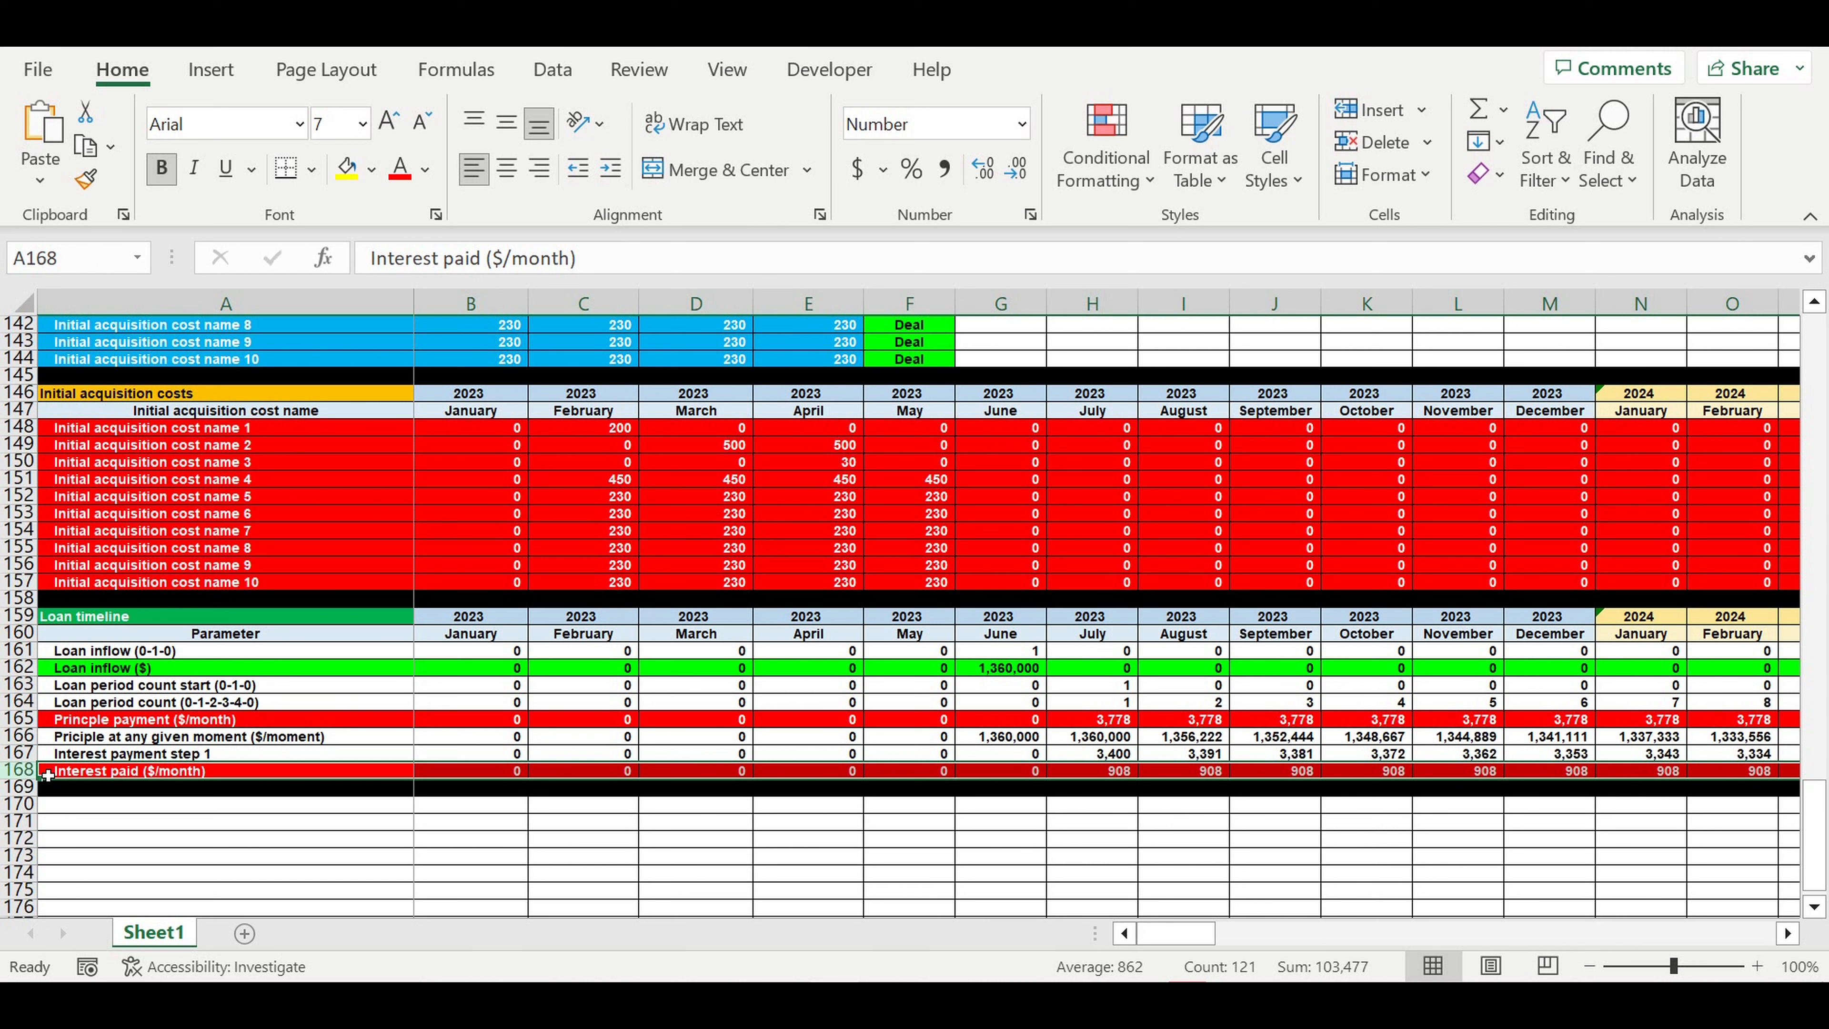
pyautogui.click(115, 821)
pyautogui.click(313, 864)
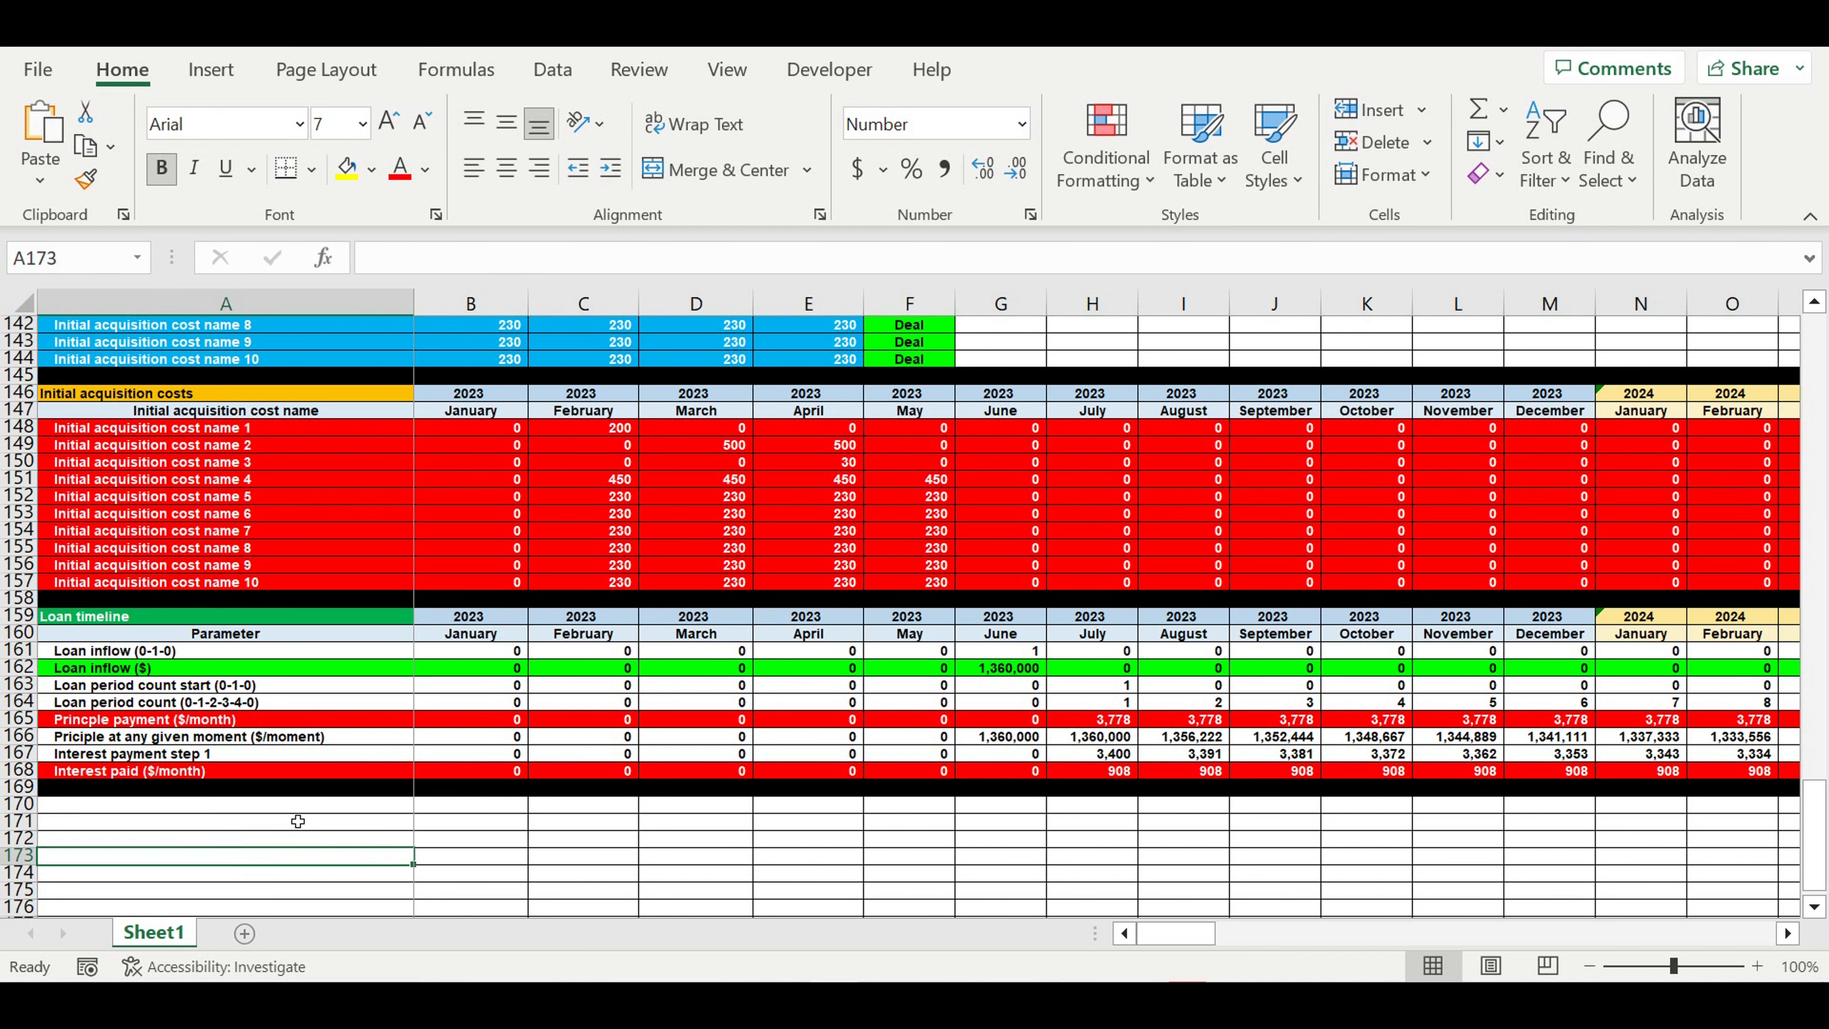
pyautogui.click(338, 808)
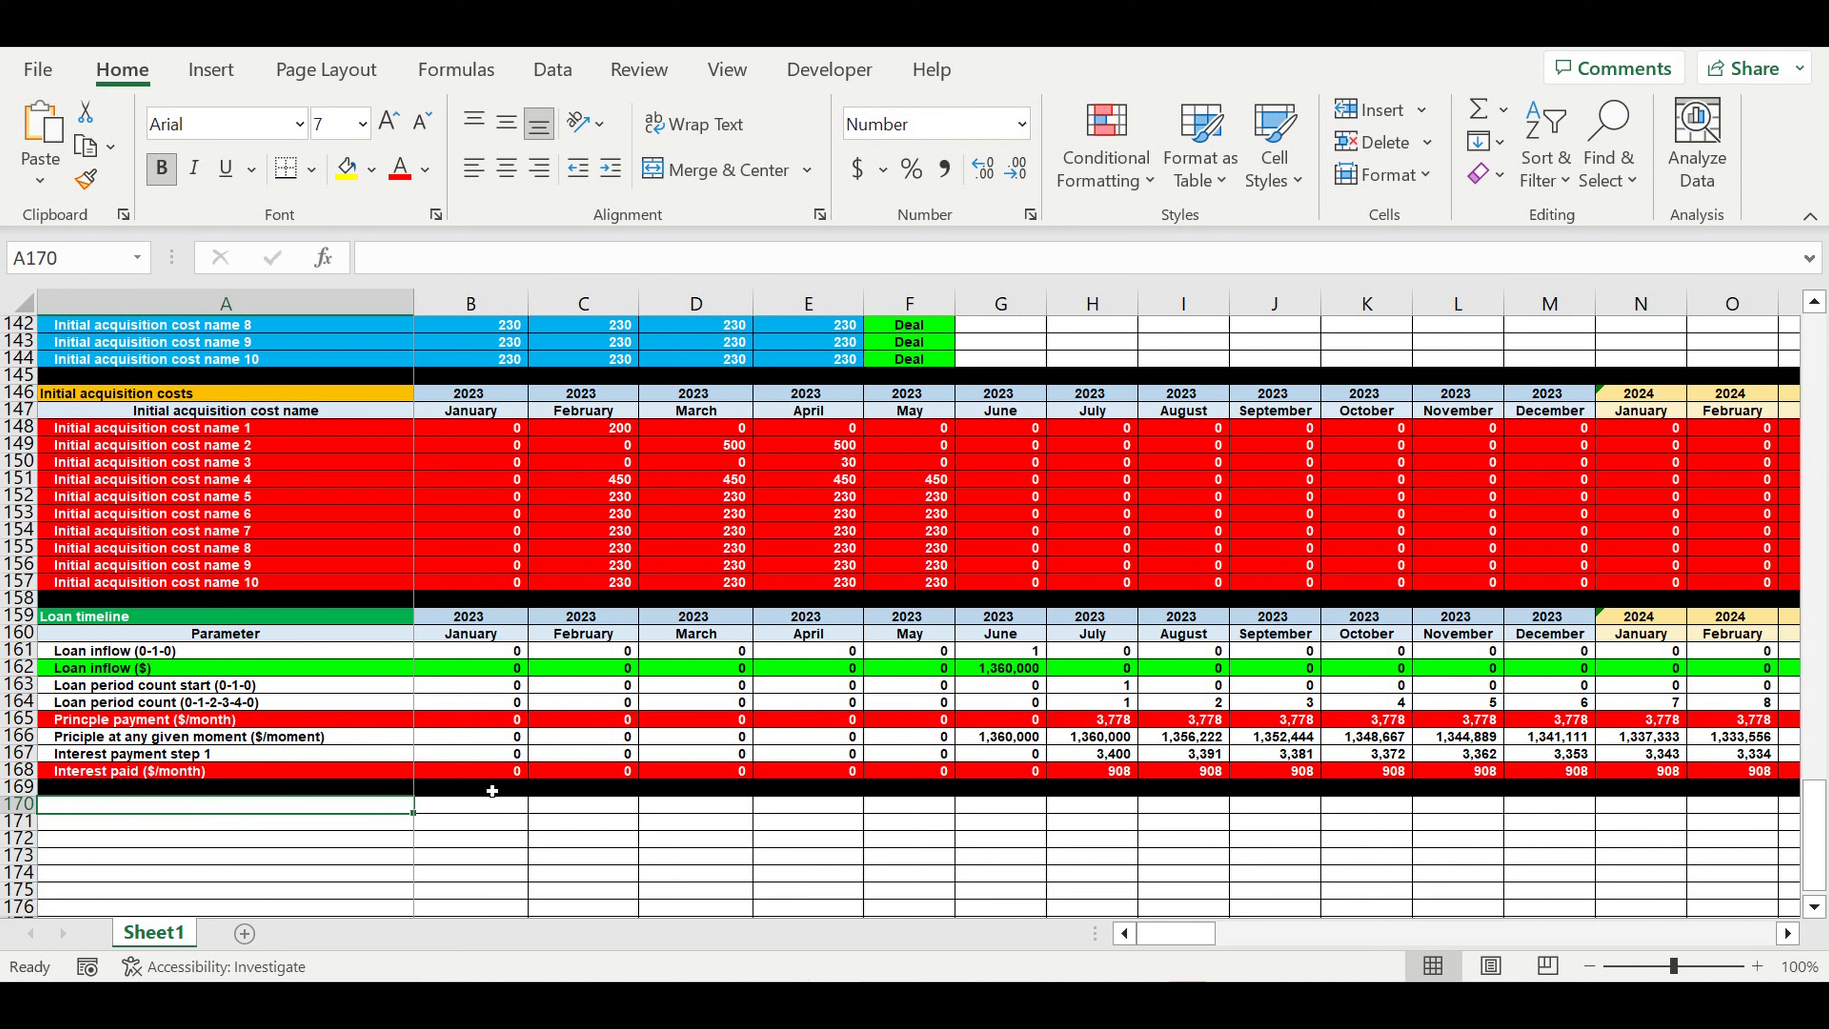
pyautogui.click(490, 874)
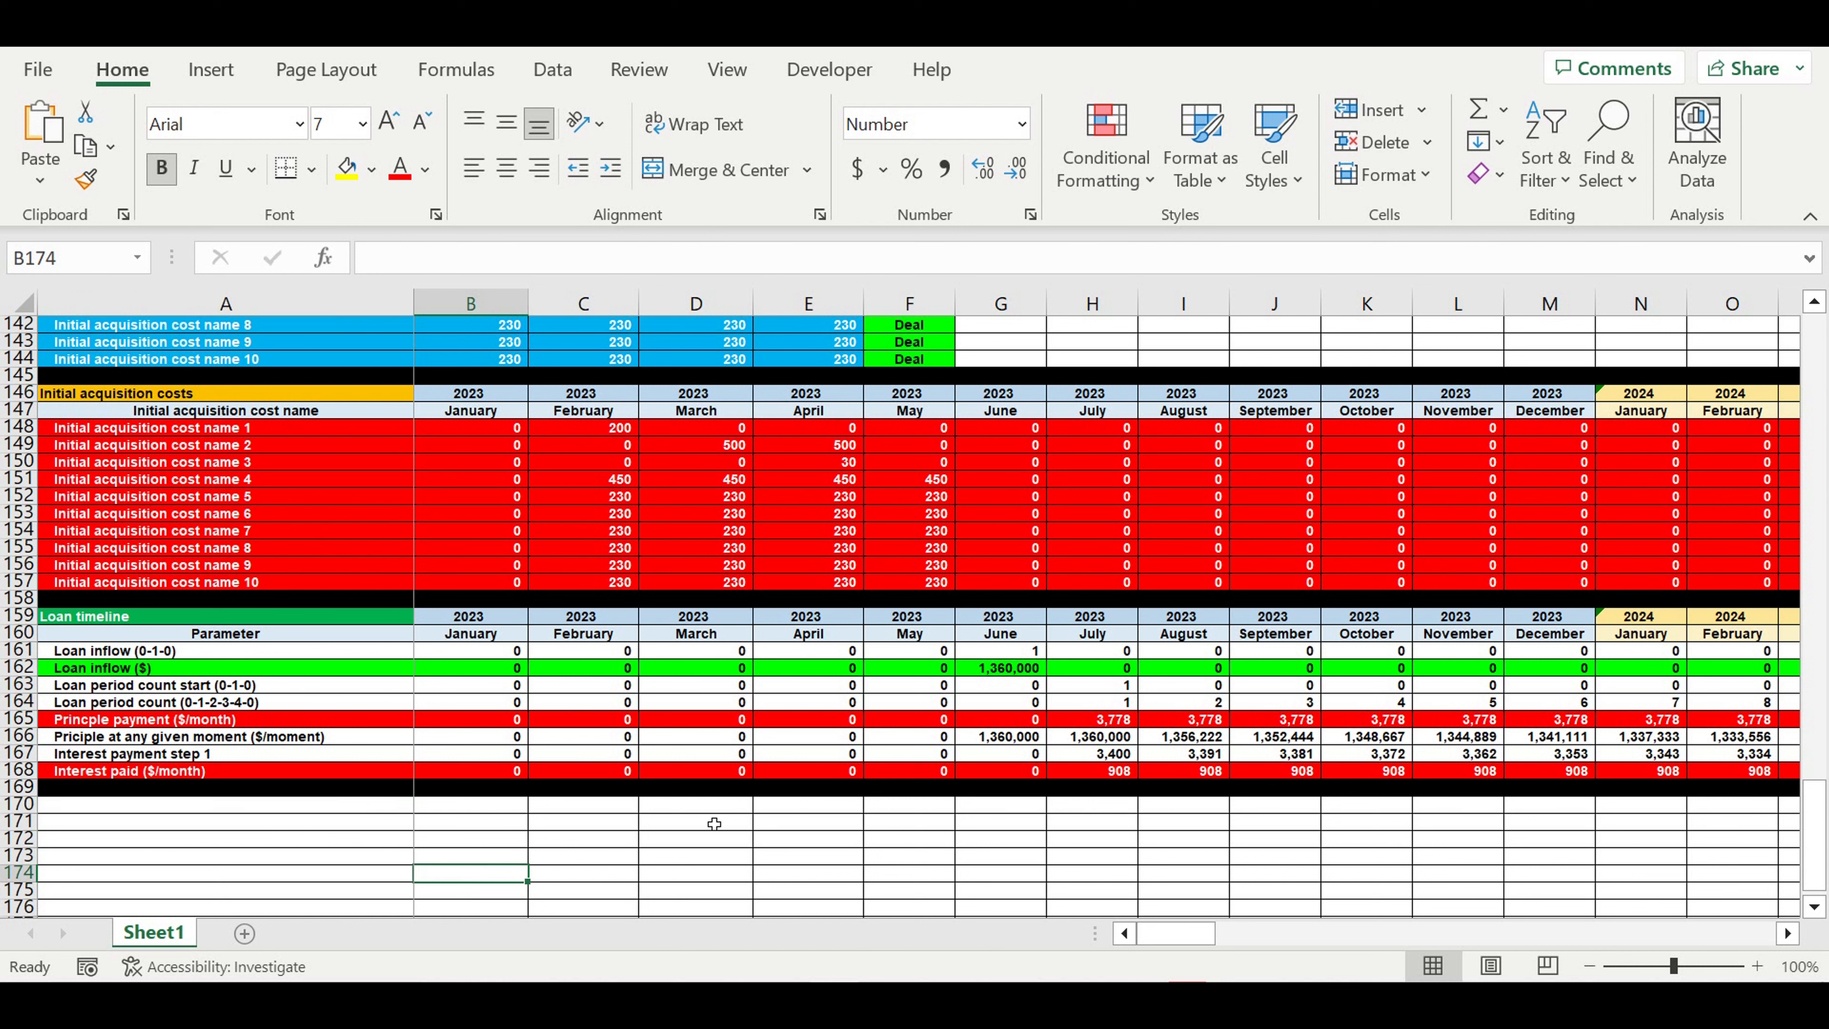
# Step: Copy the two Loan timeline header rows (159–160) and paste them into rows 170–171 below the loan section
pyautogui.click(673, 823)
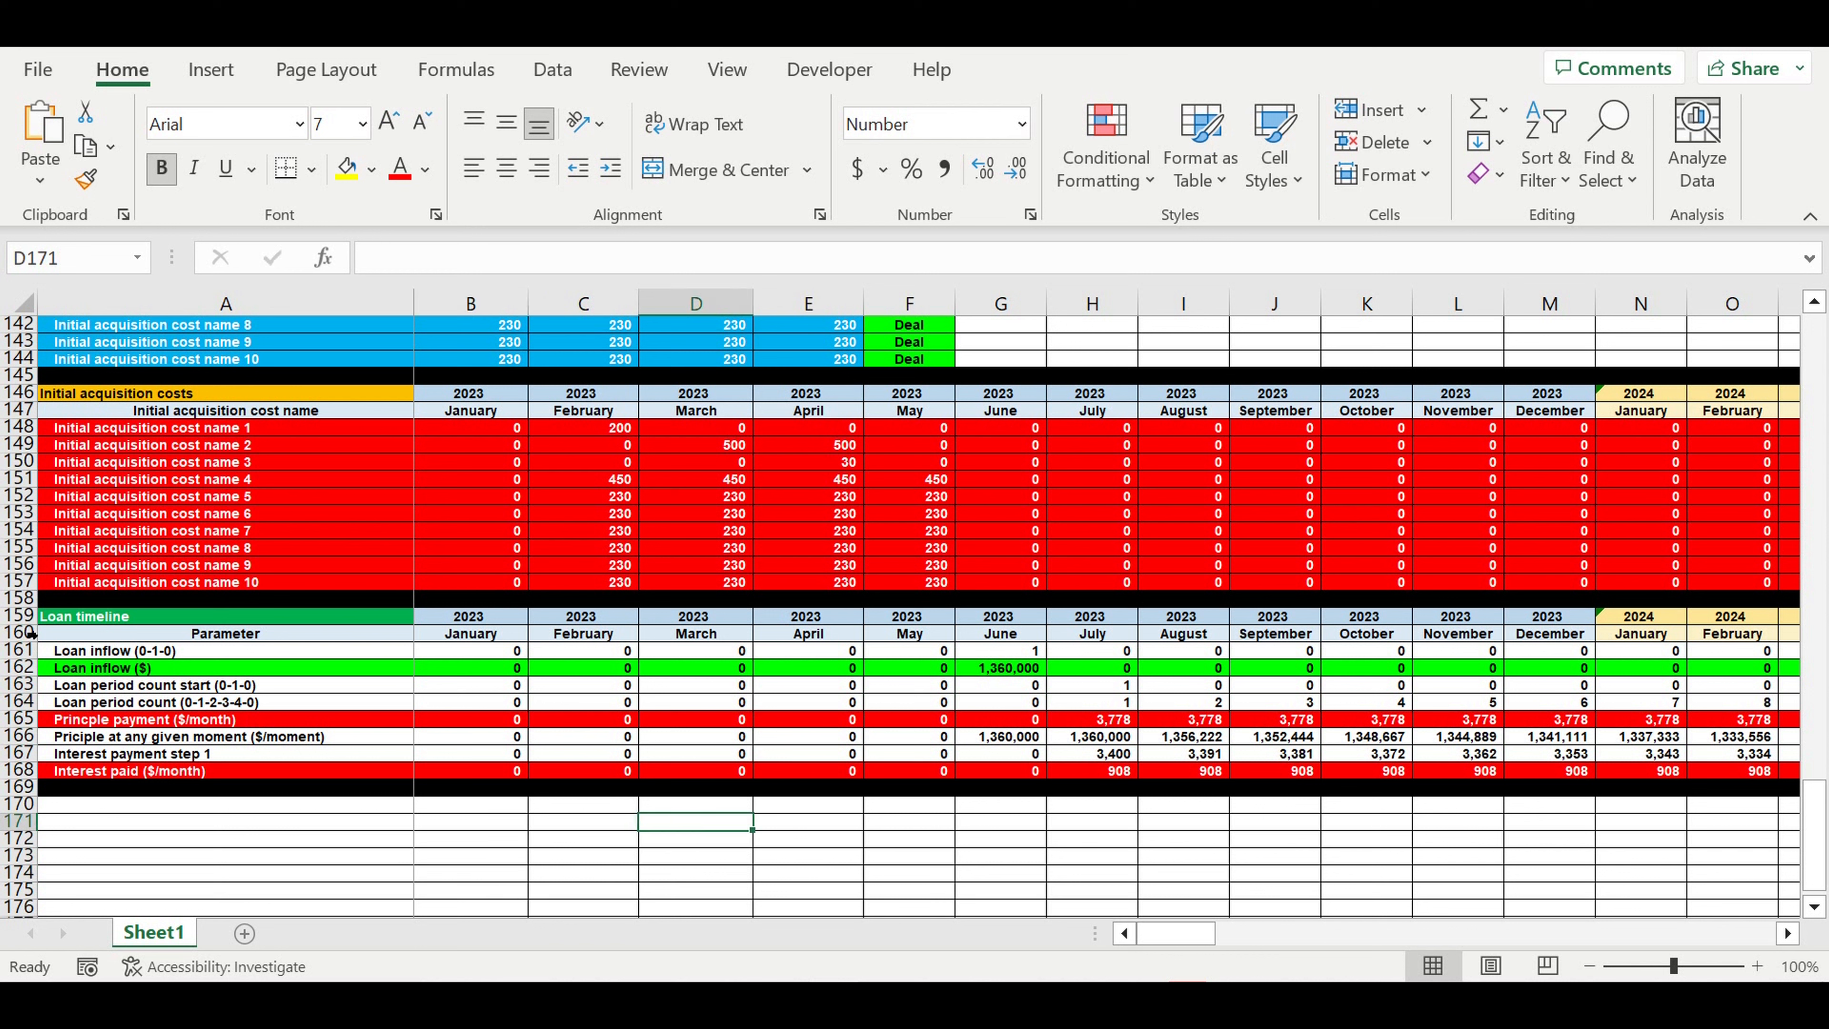
pyautogui.moveTo(20, 617); pyautogui.dragTo(13, 634)
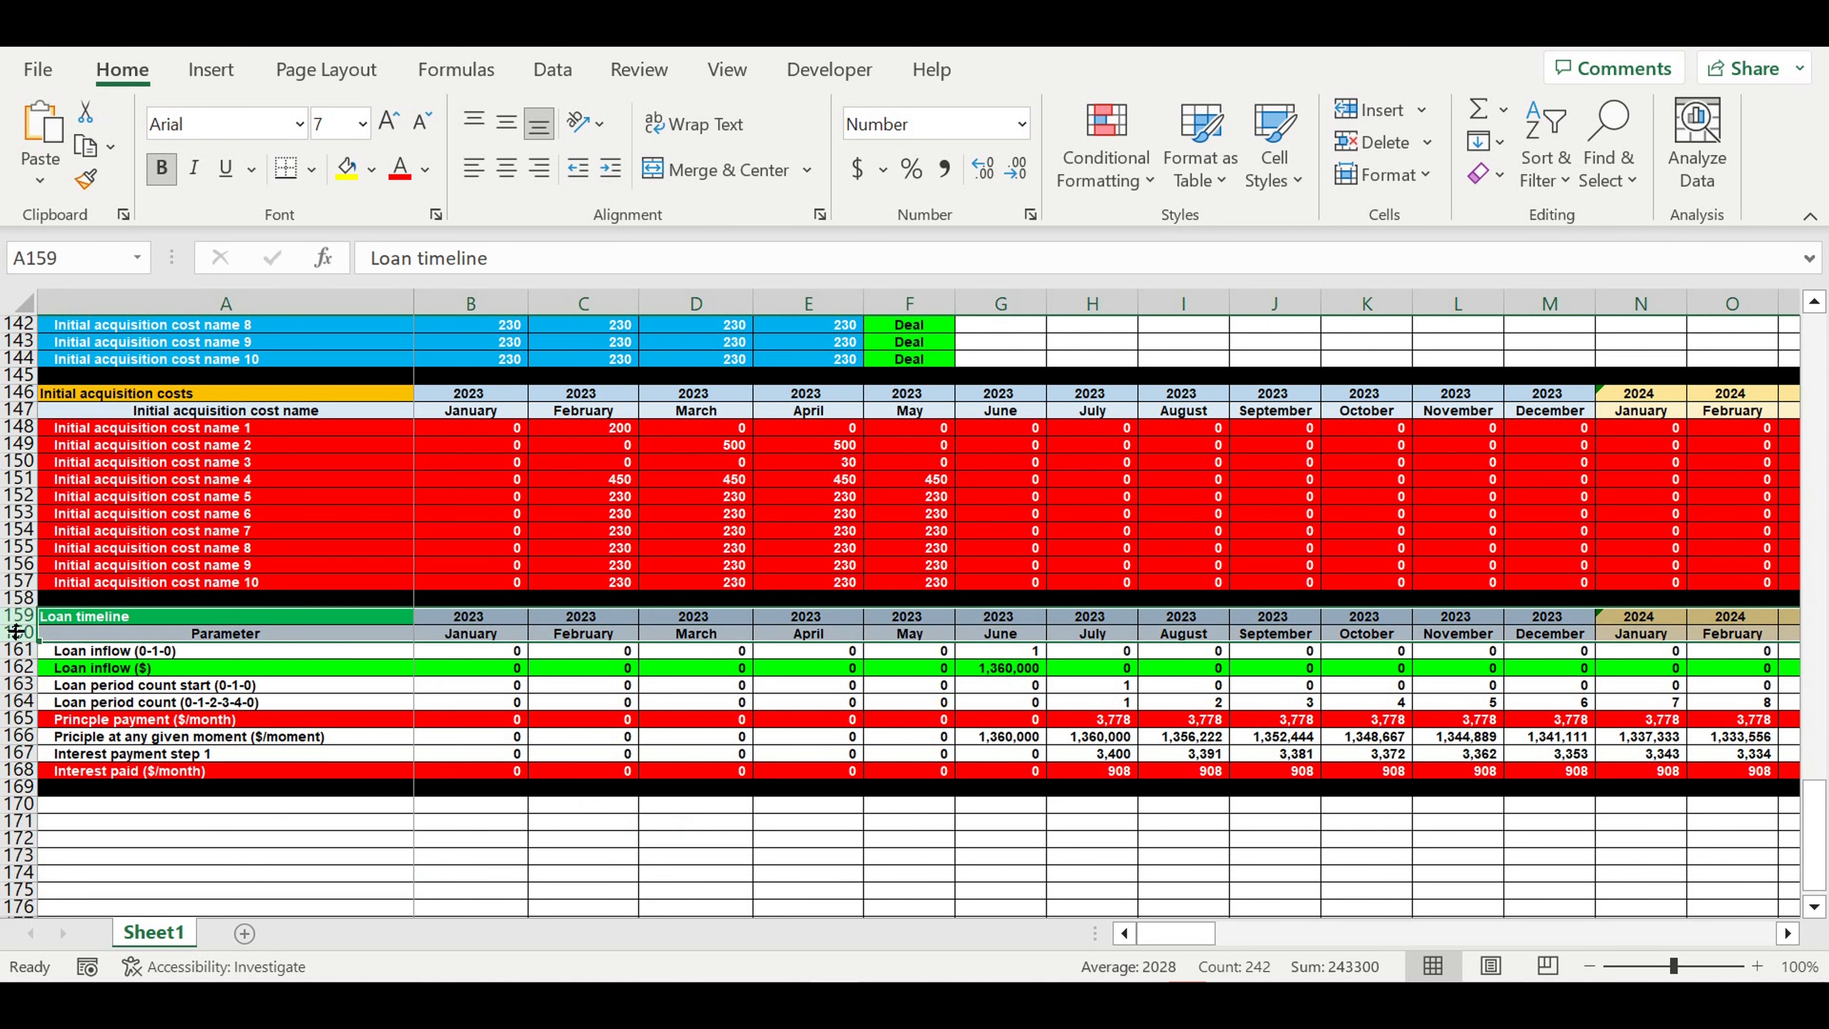
pyautogui.hotkey('ctrl', 'c')
pyautogui.click(213, 809)
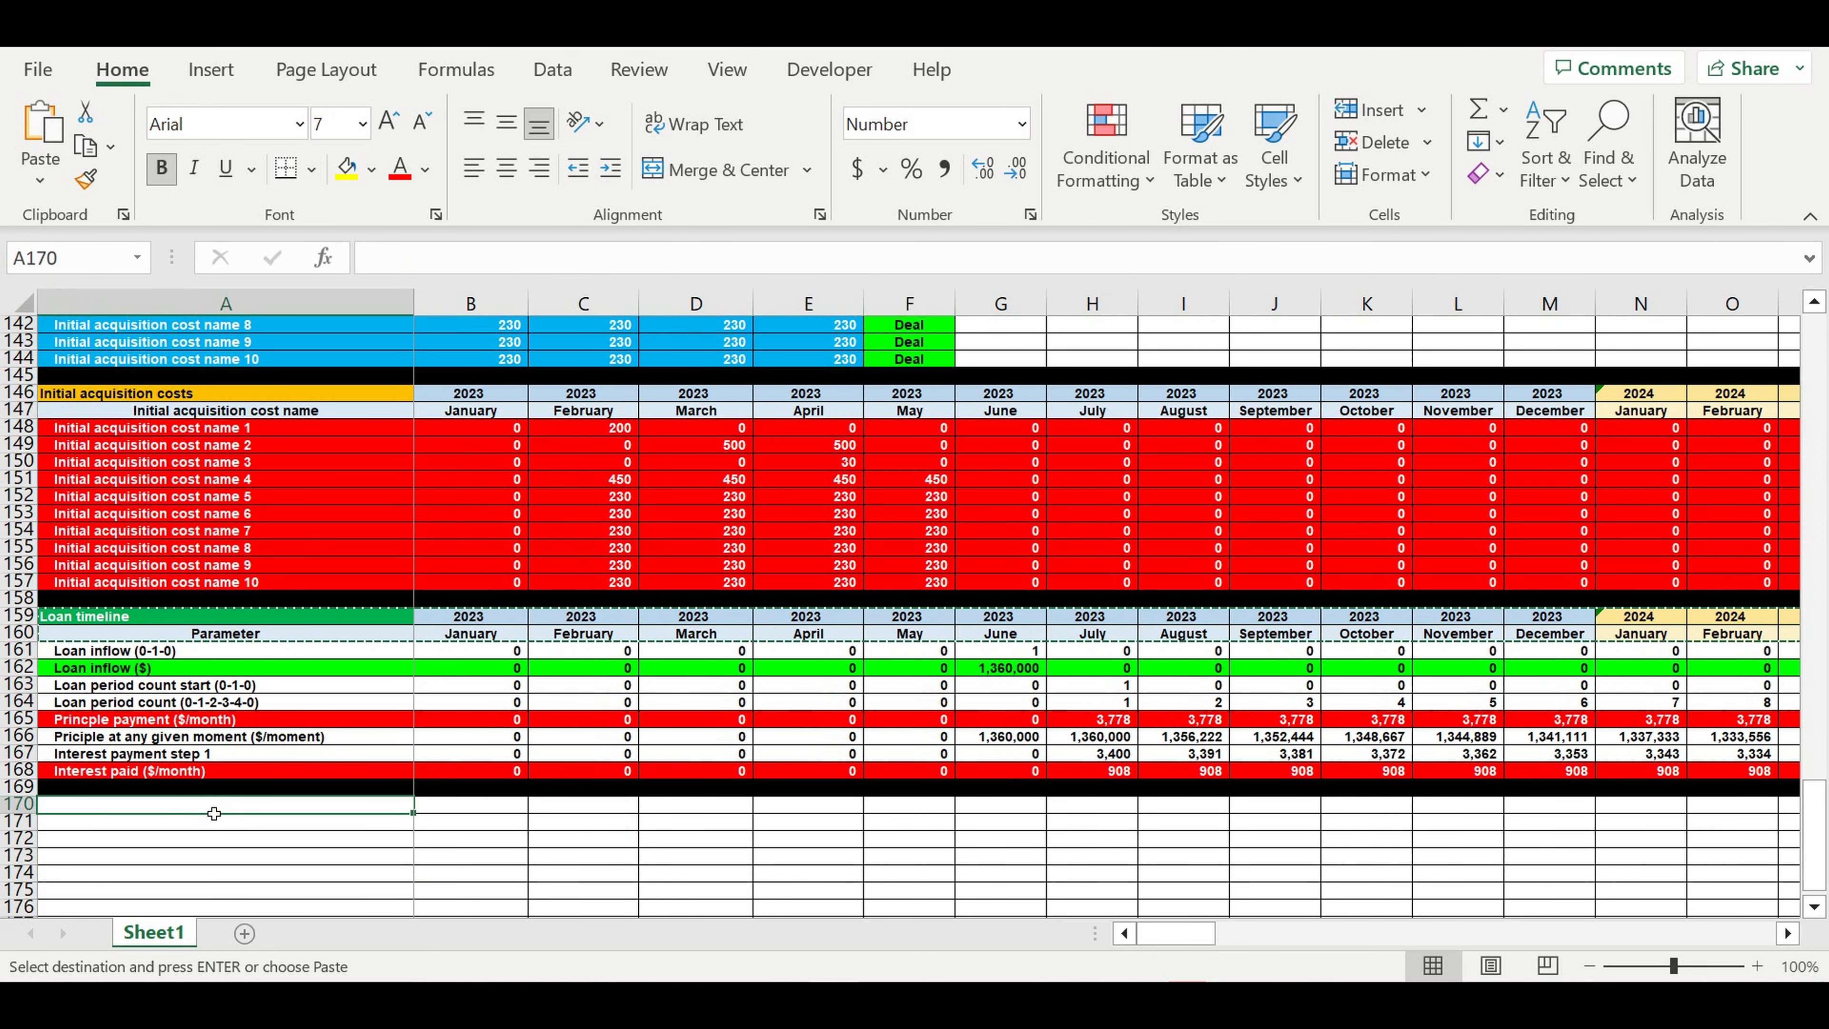
pyautogui.hotkey('ctrl', 'v')
pyautogui.click(559, 880)
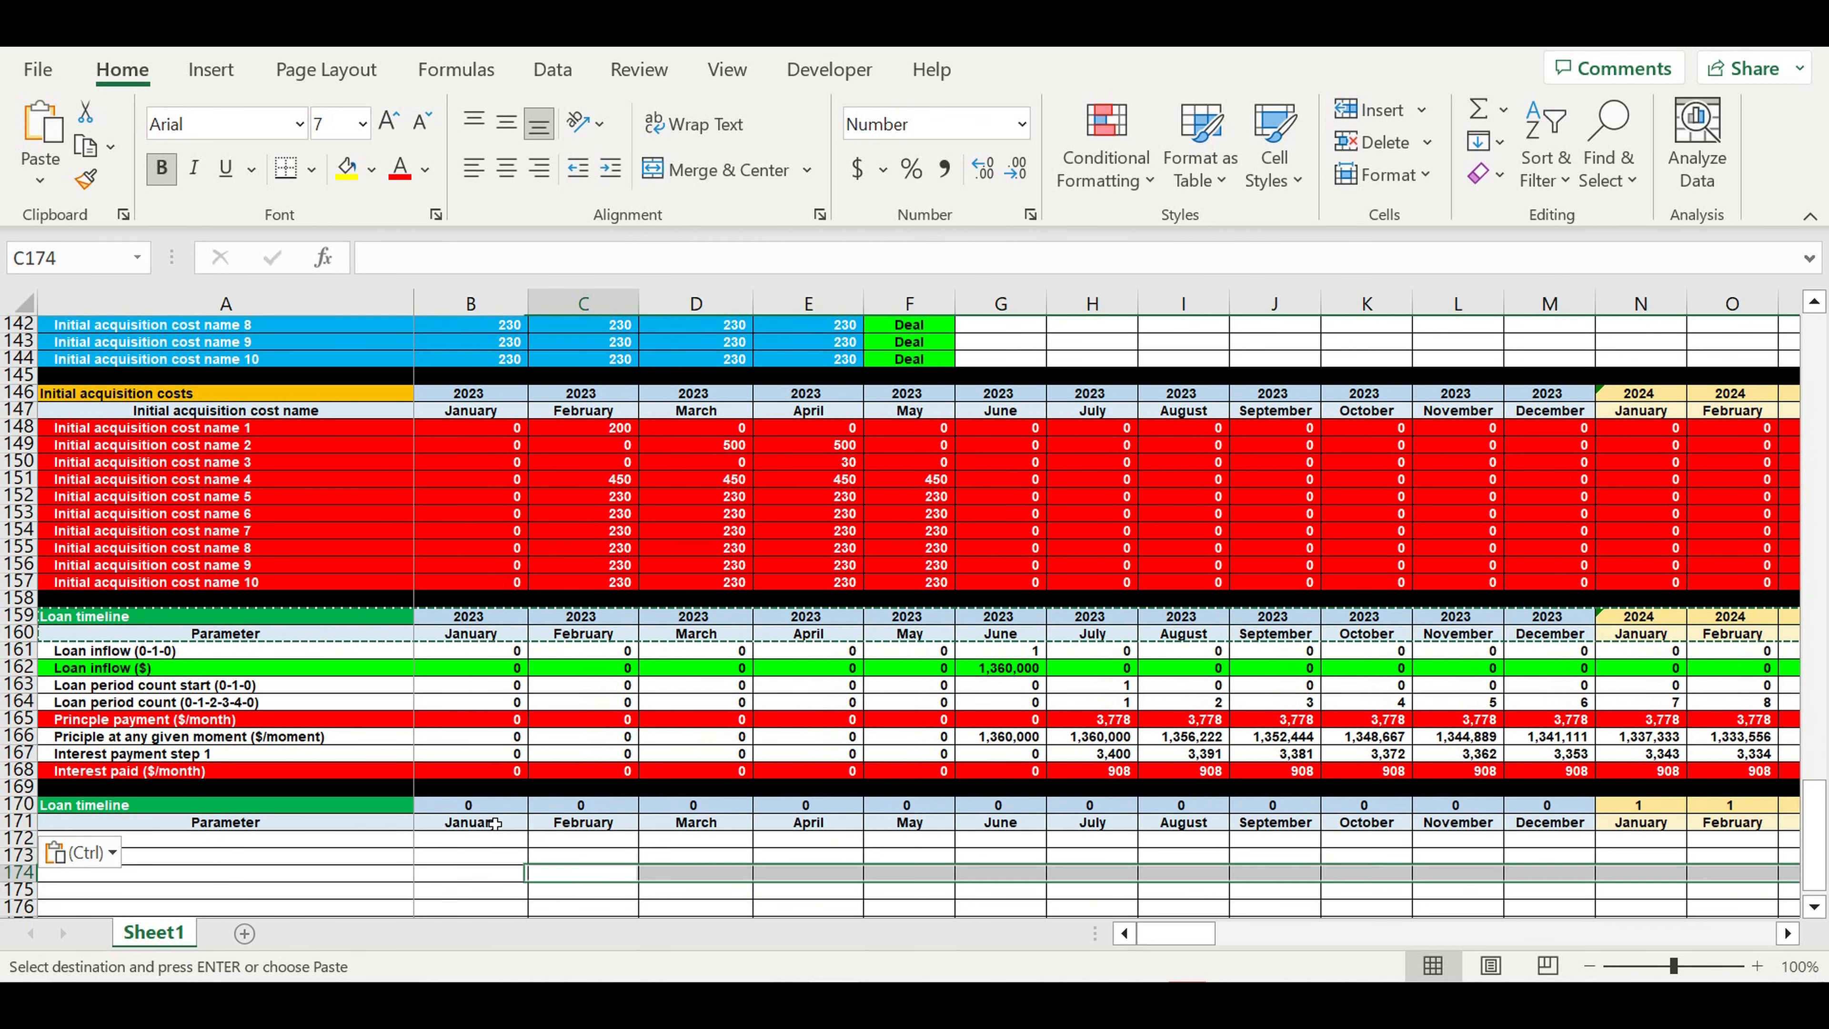
# Step: Link the January year of the new header in B170 to the Loan timeline year in B159
pyautogui.click(483, 809)
pyautogui.write('=')
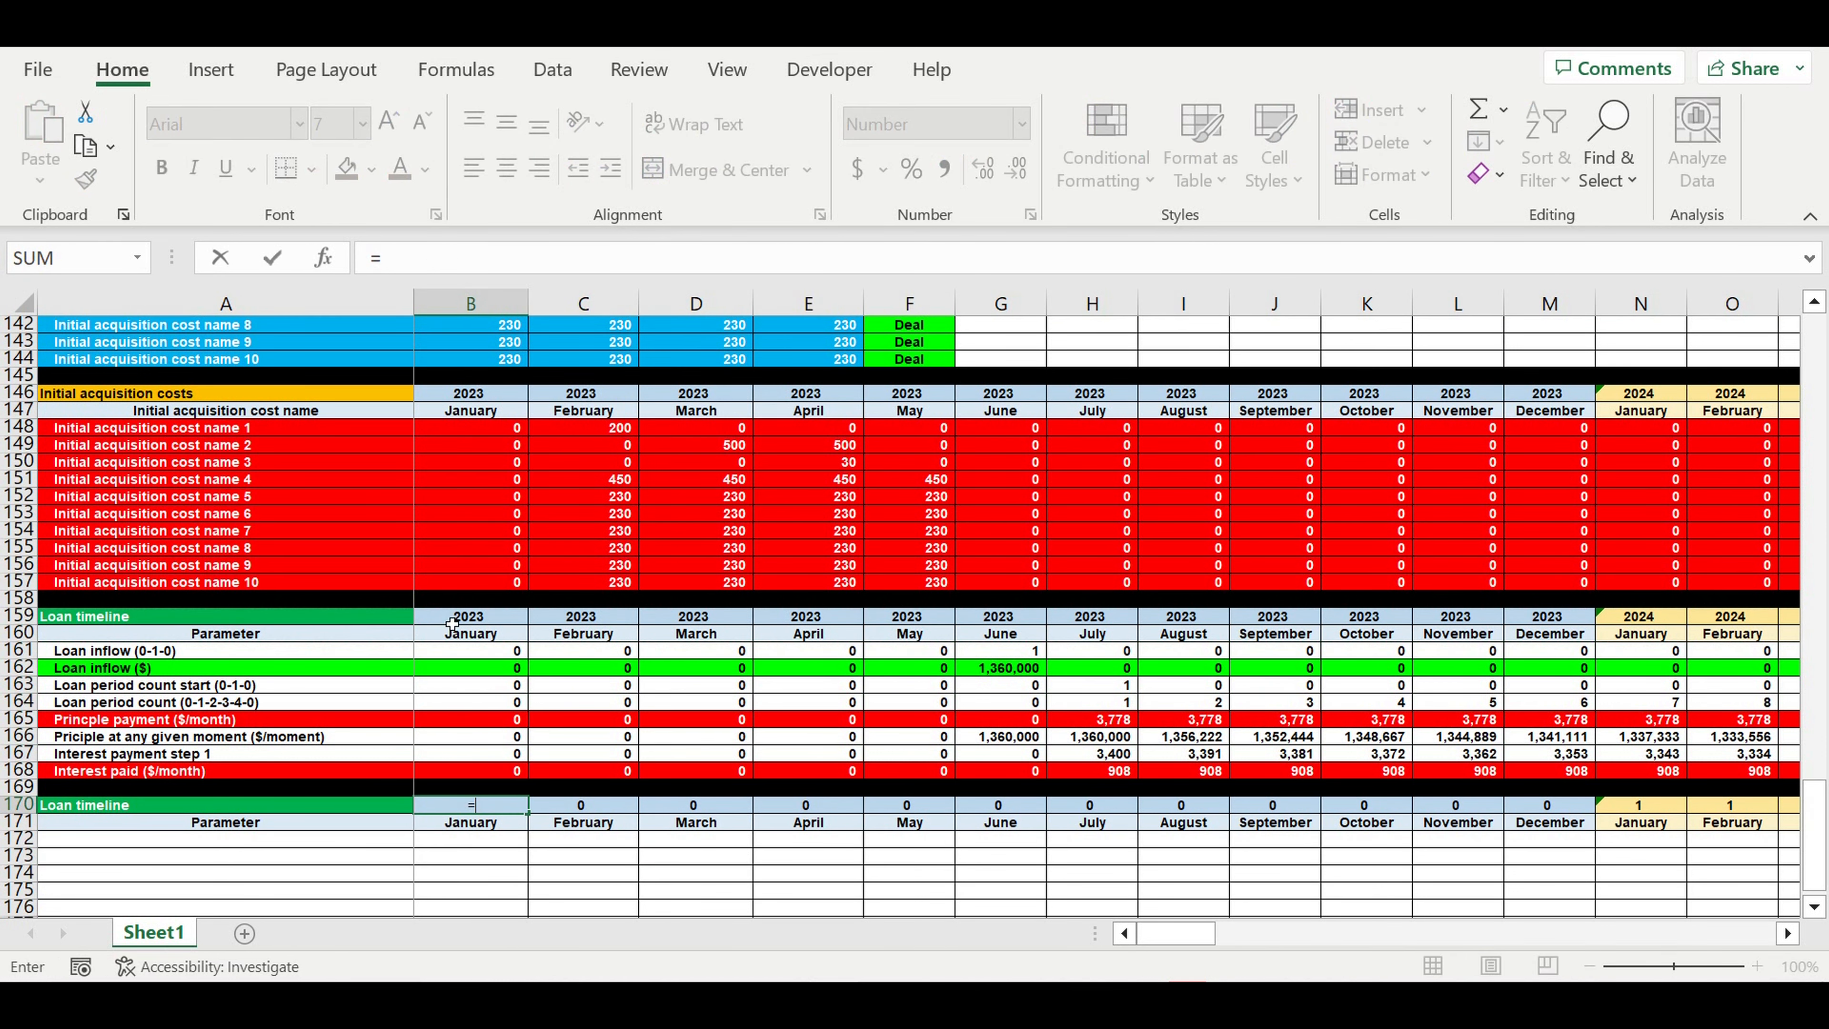
pyautogui.click(453, 624)
pyautogui.press('Return')
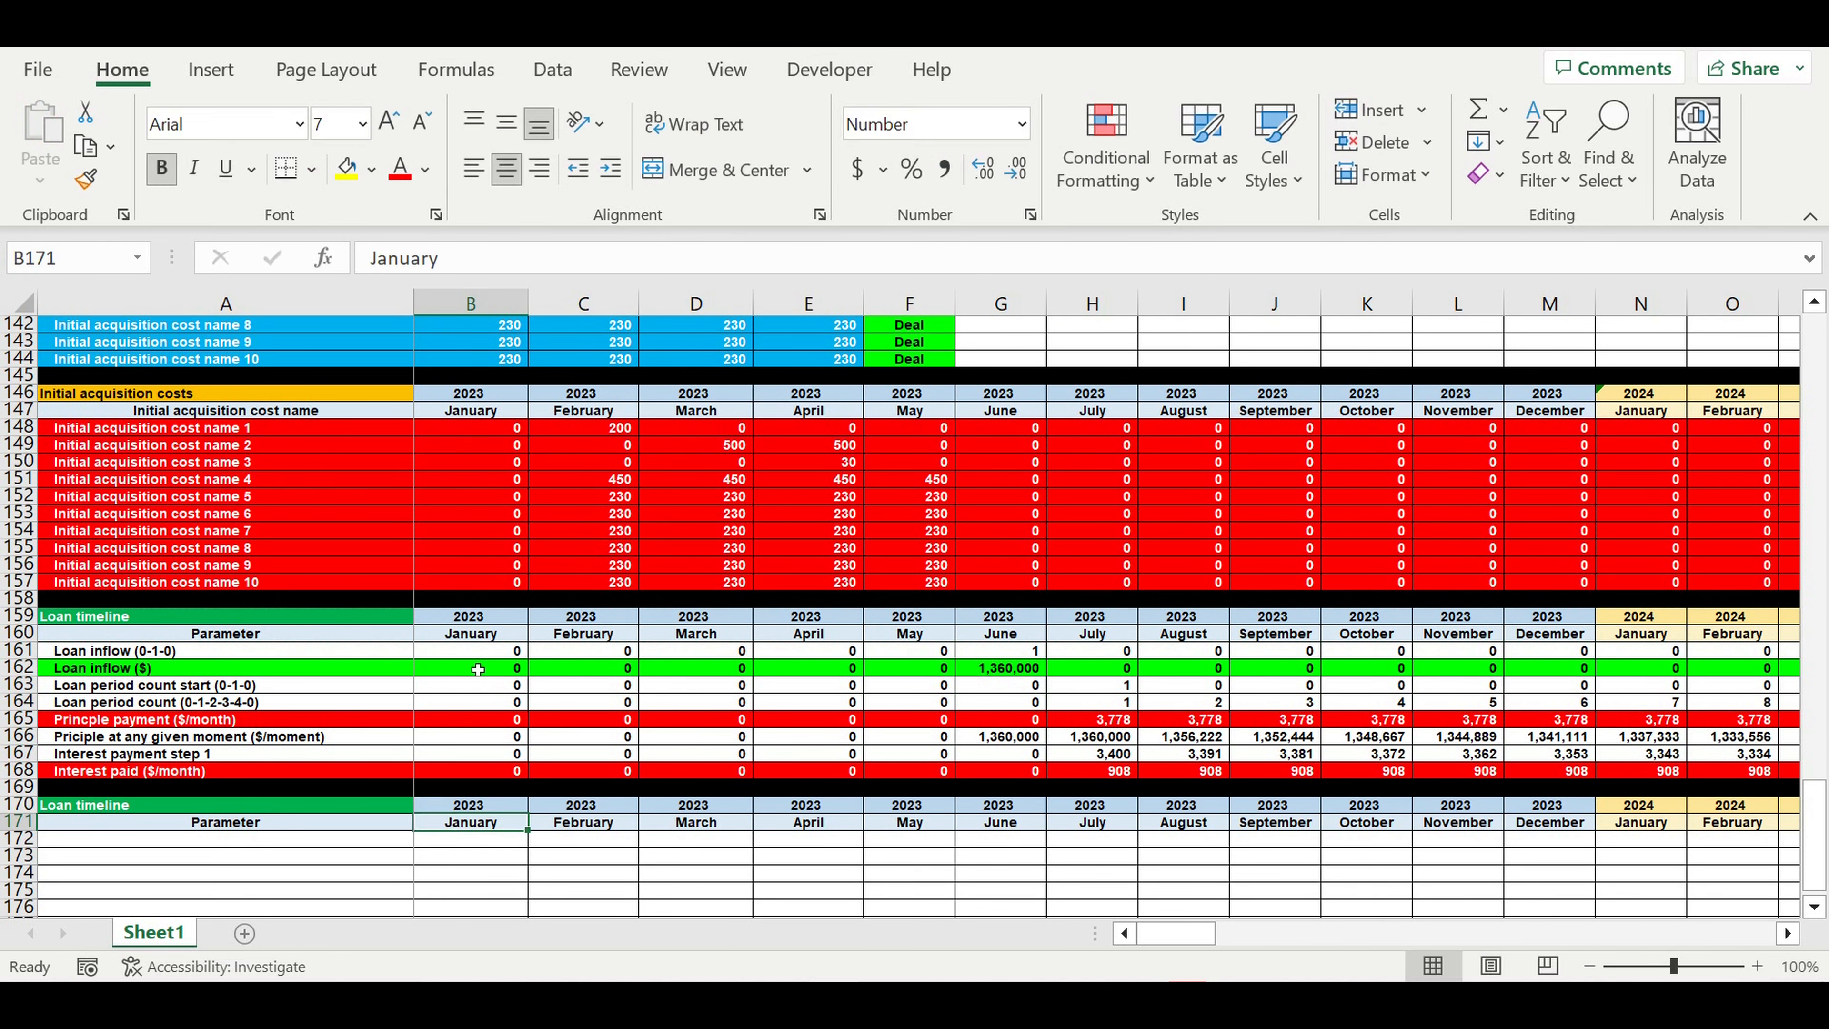
# Step: Retitle the new section in A170 as "Cash-flow statement" and give the title cell a purple fill
pyautogui.click(368, 807)
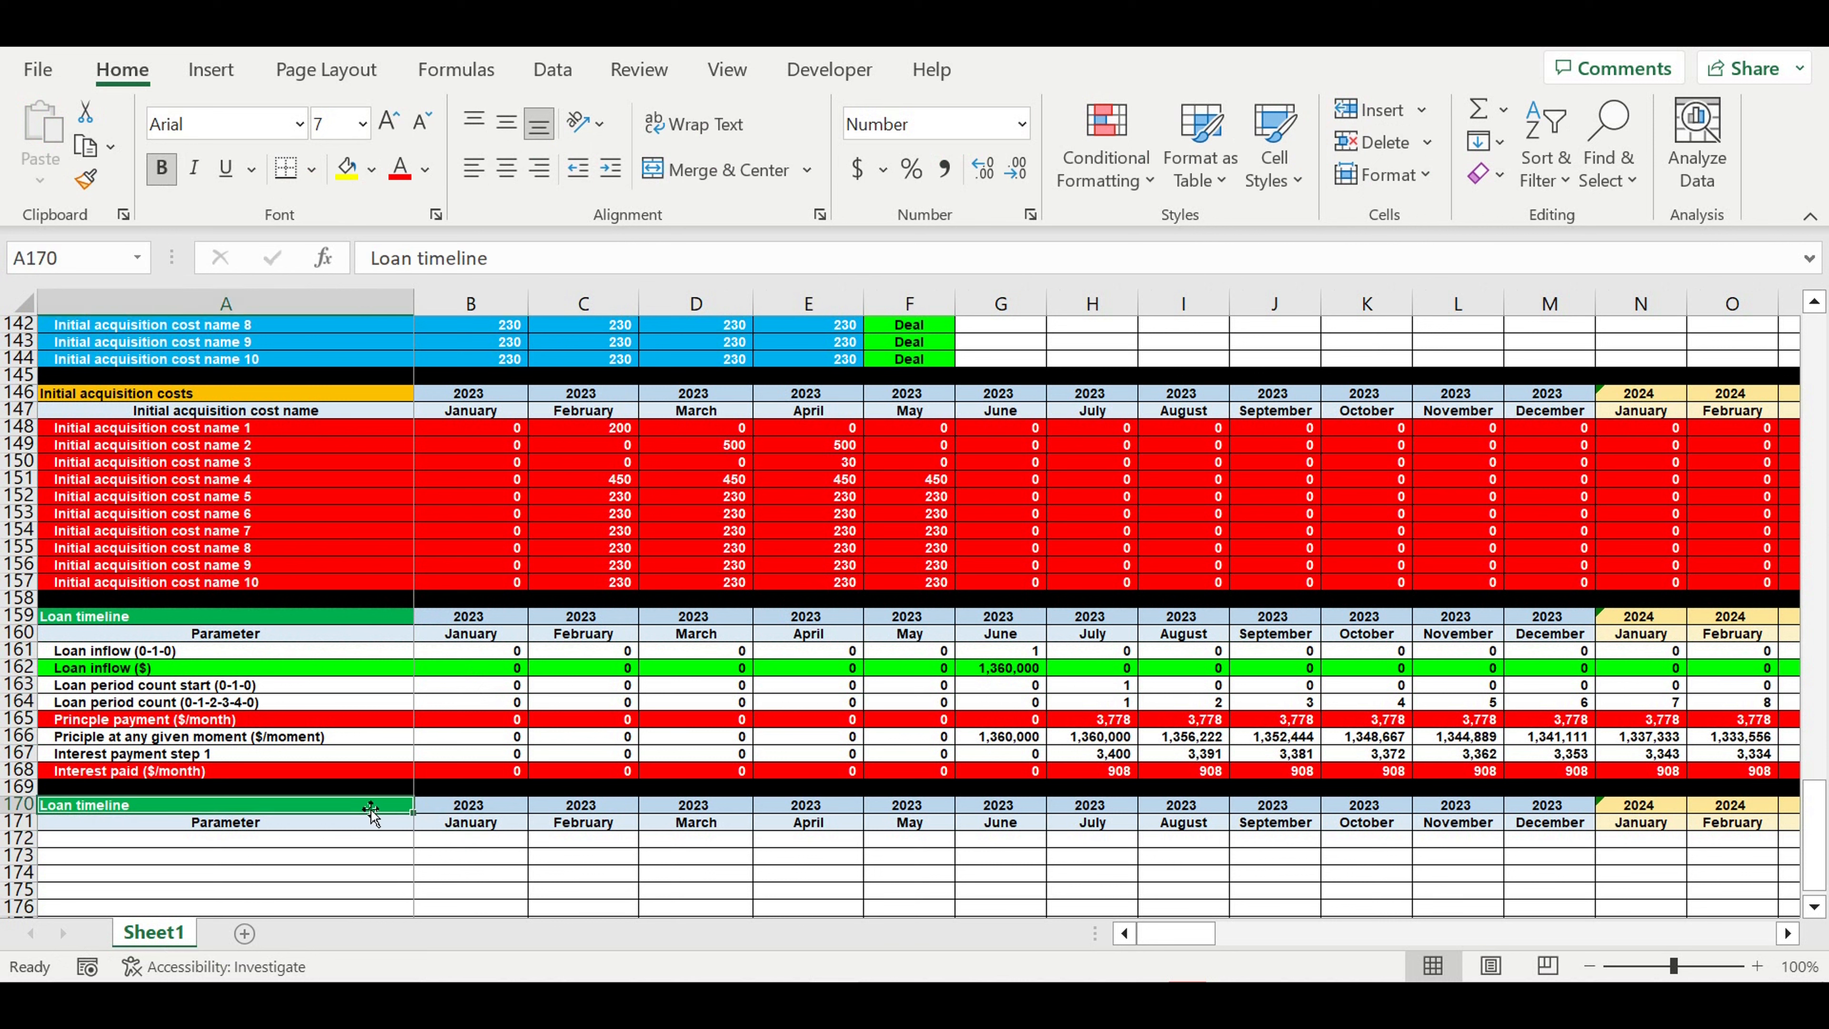
pyautogui.write('Cash-flow statement')
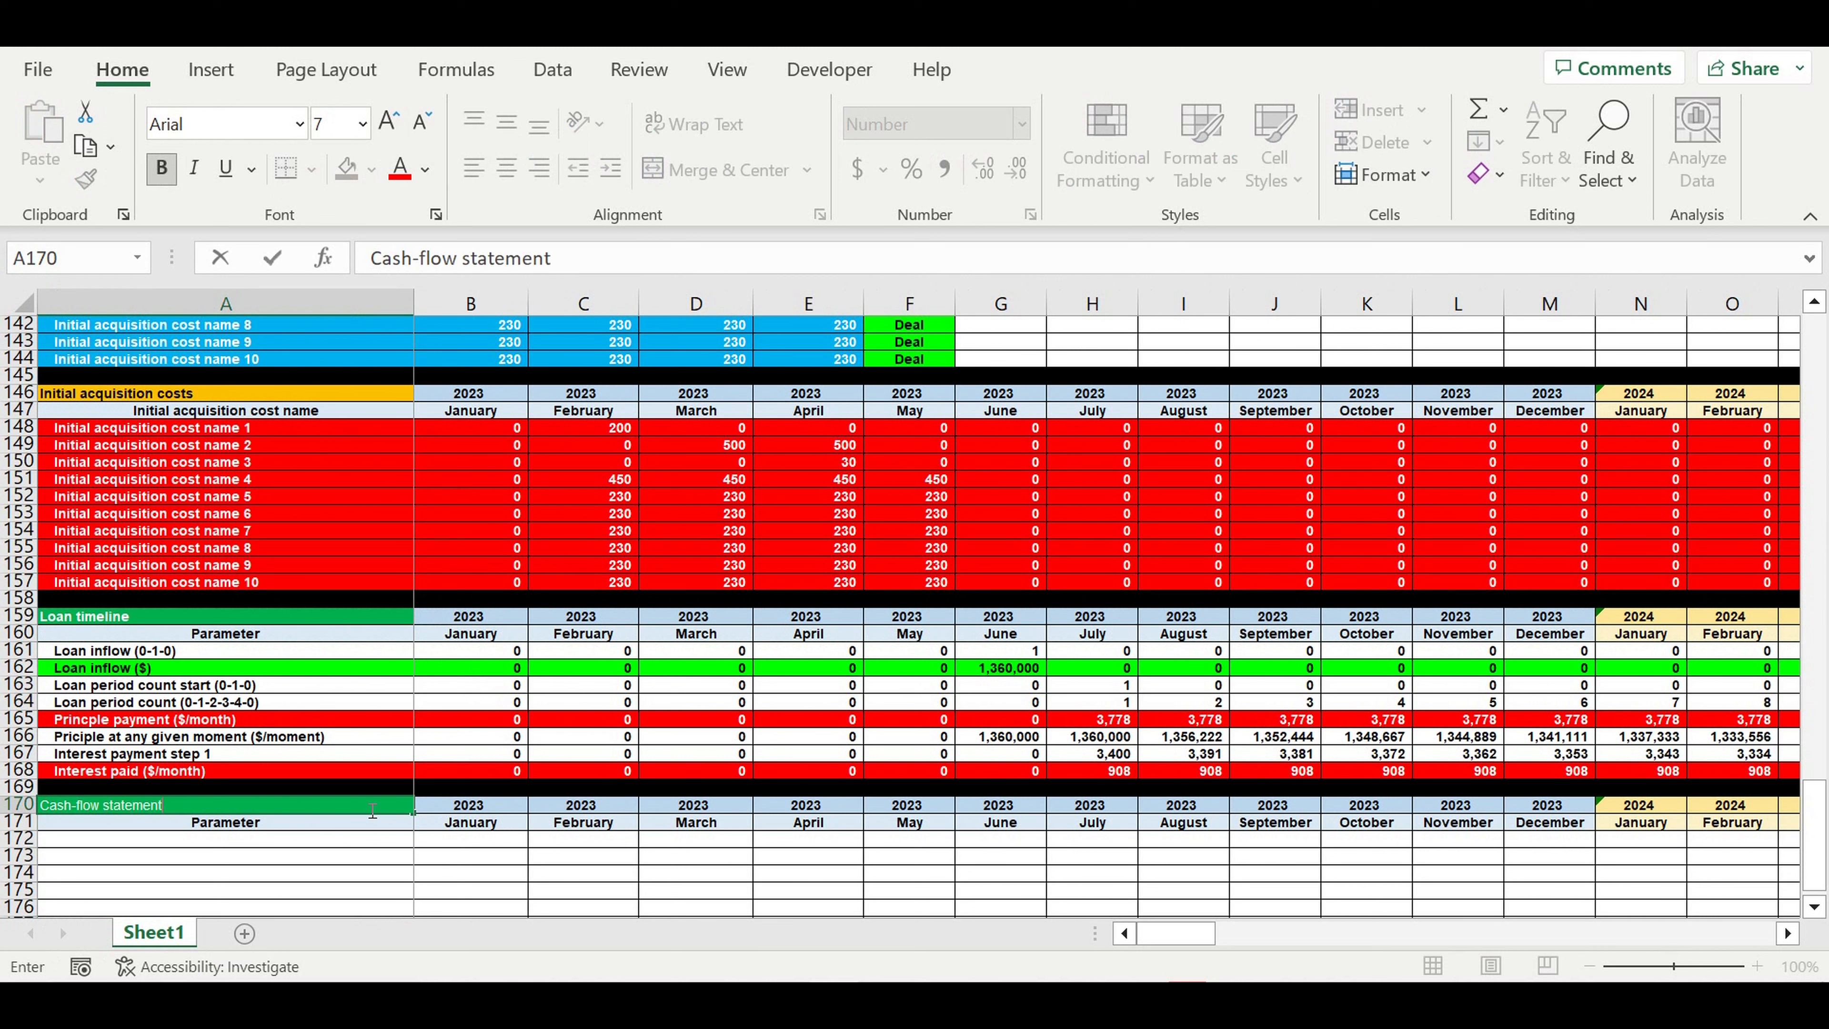
pyautogui.press('Return')
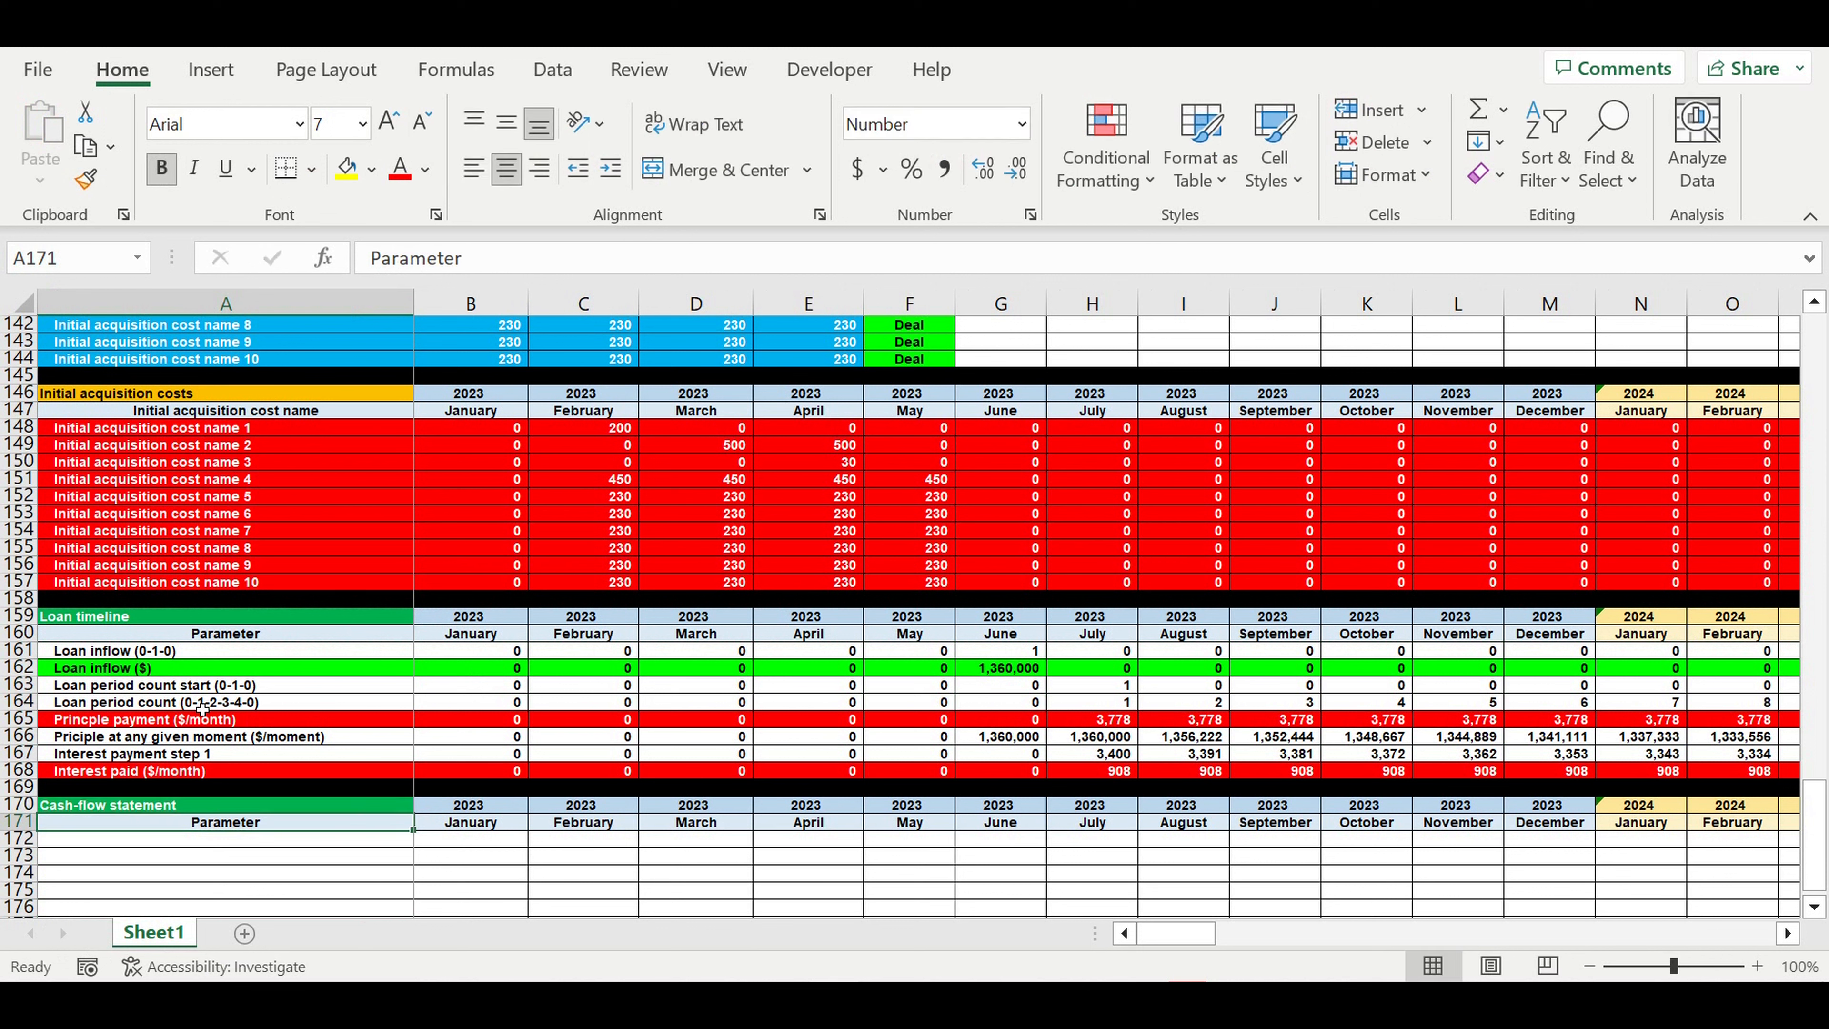
pyautogui.click(148, 811)
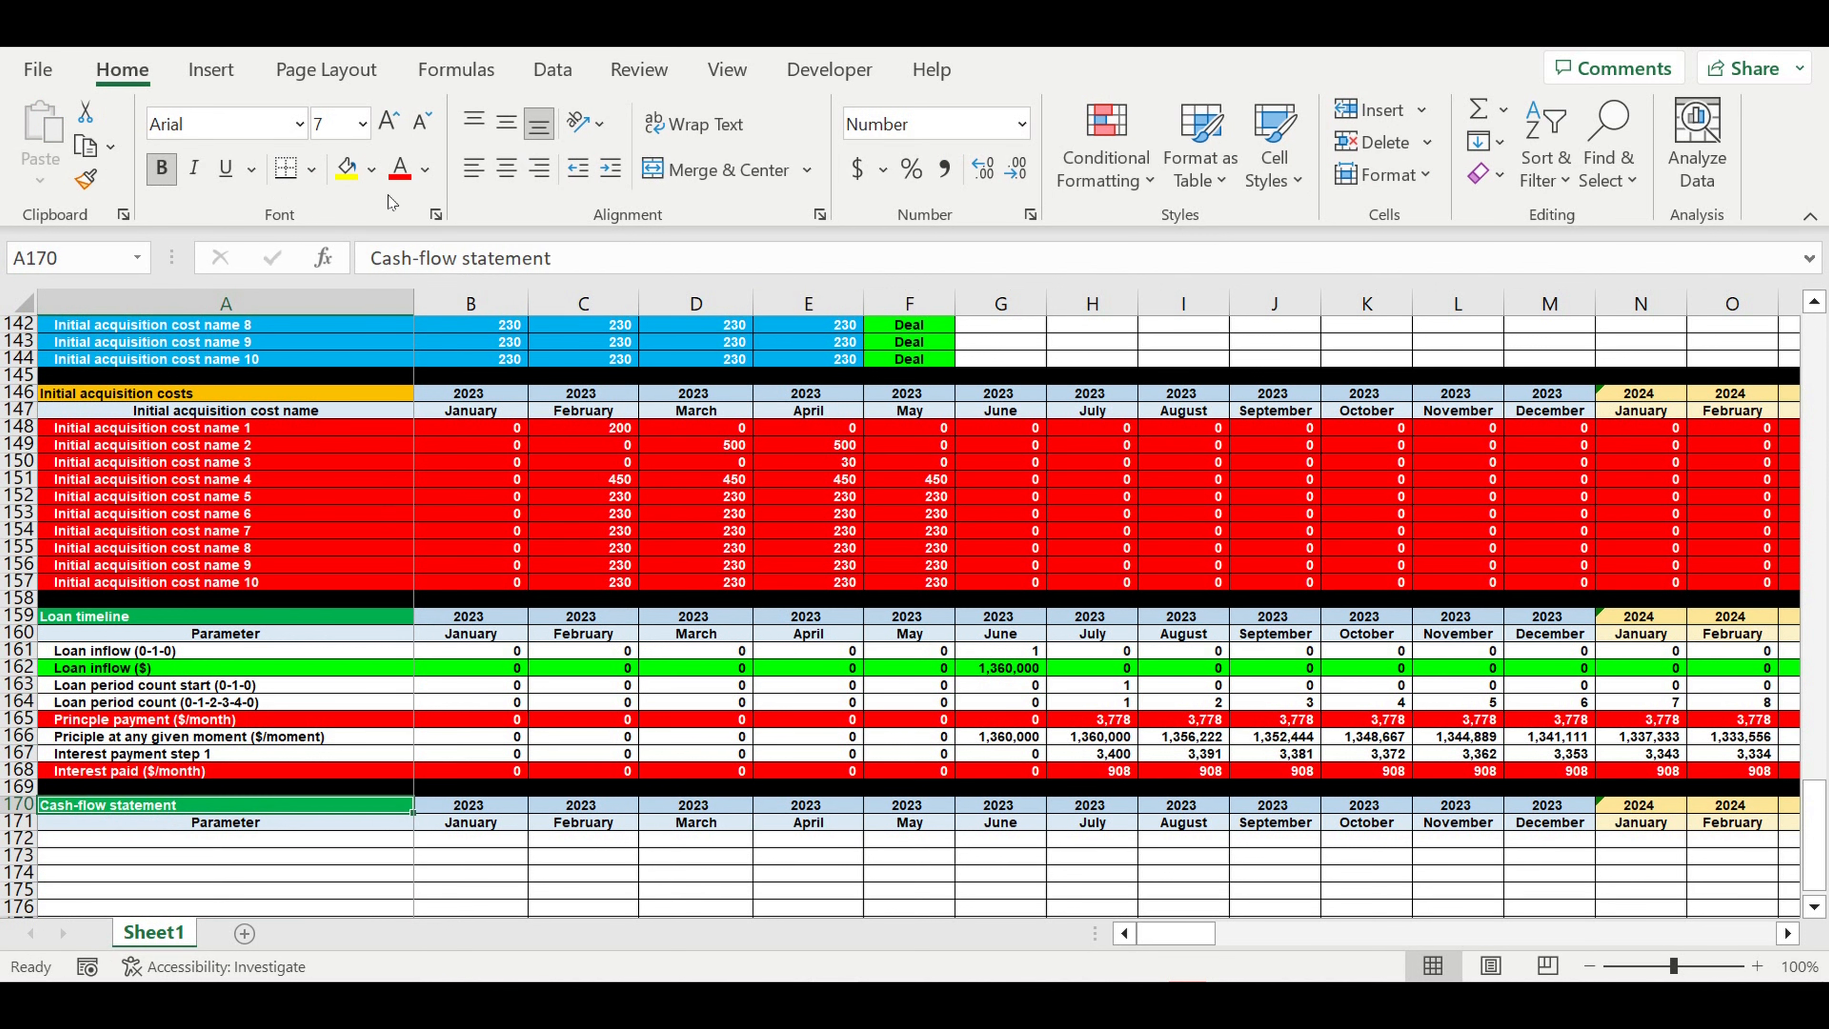
pyautogui.click(371, 170)
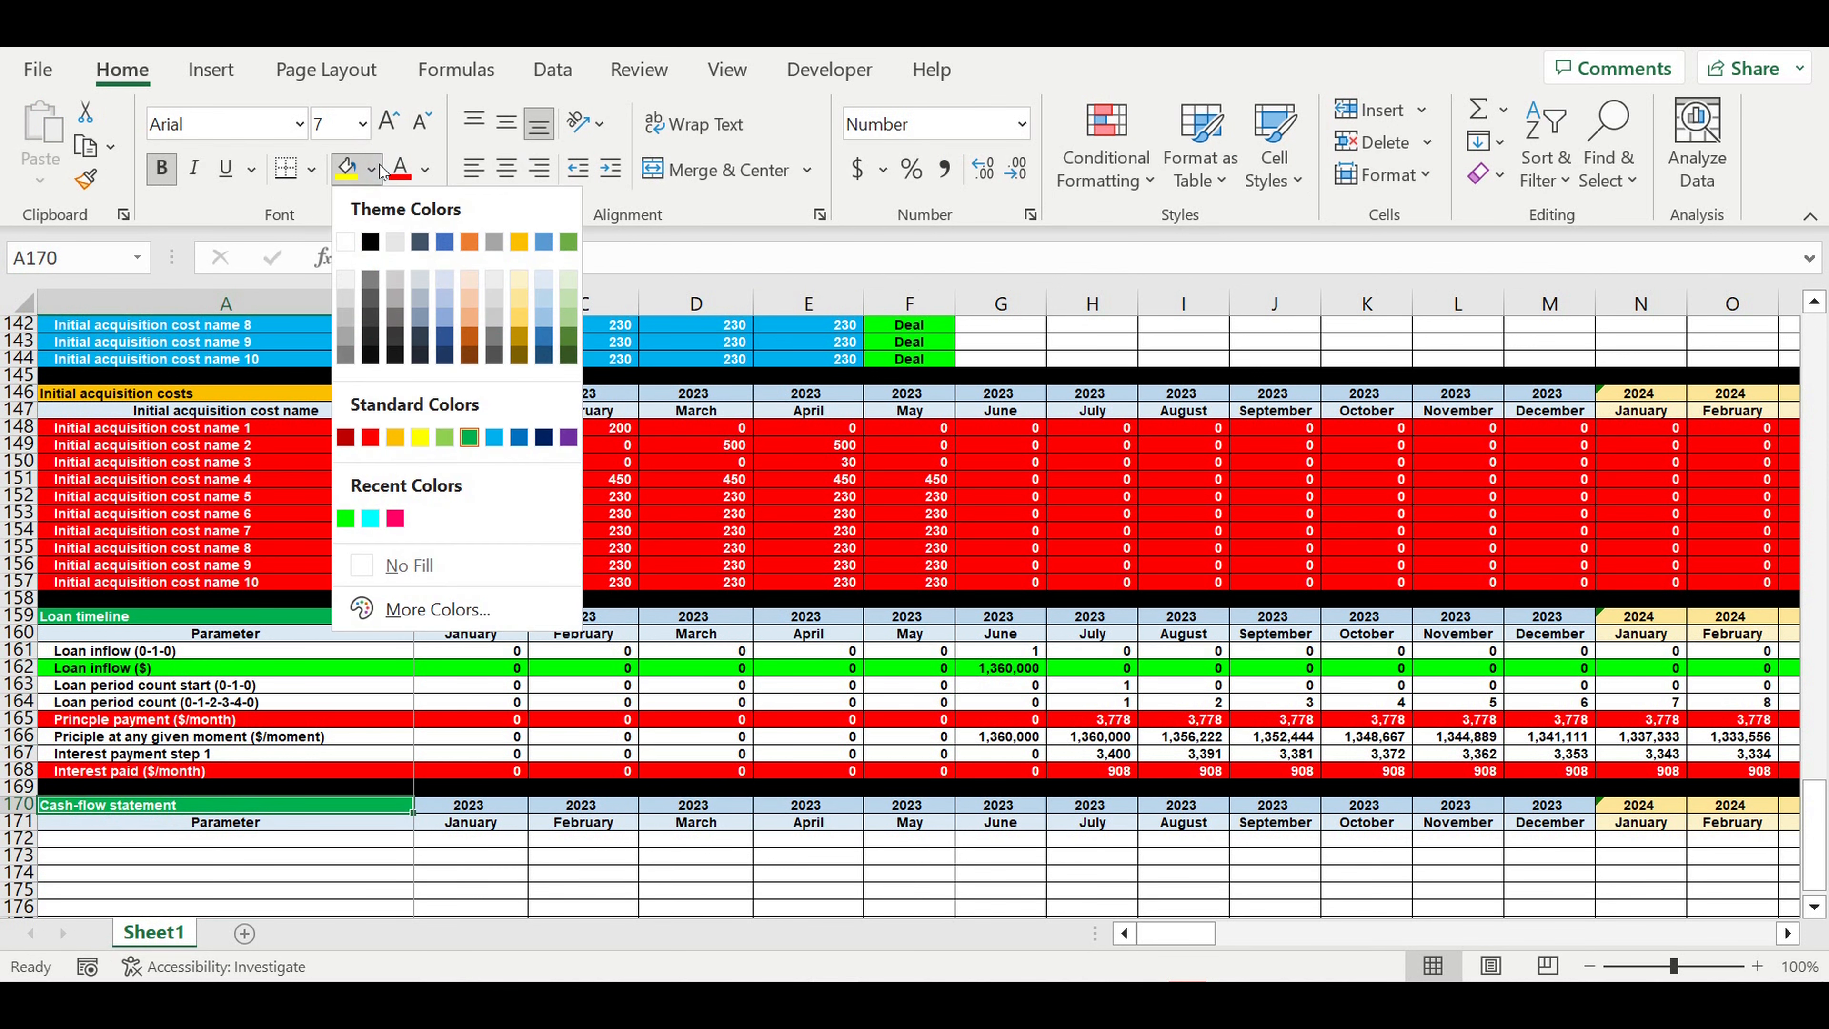
pyautogui.click(568, 439)
pyautogui.click(465, 858)
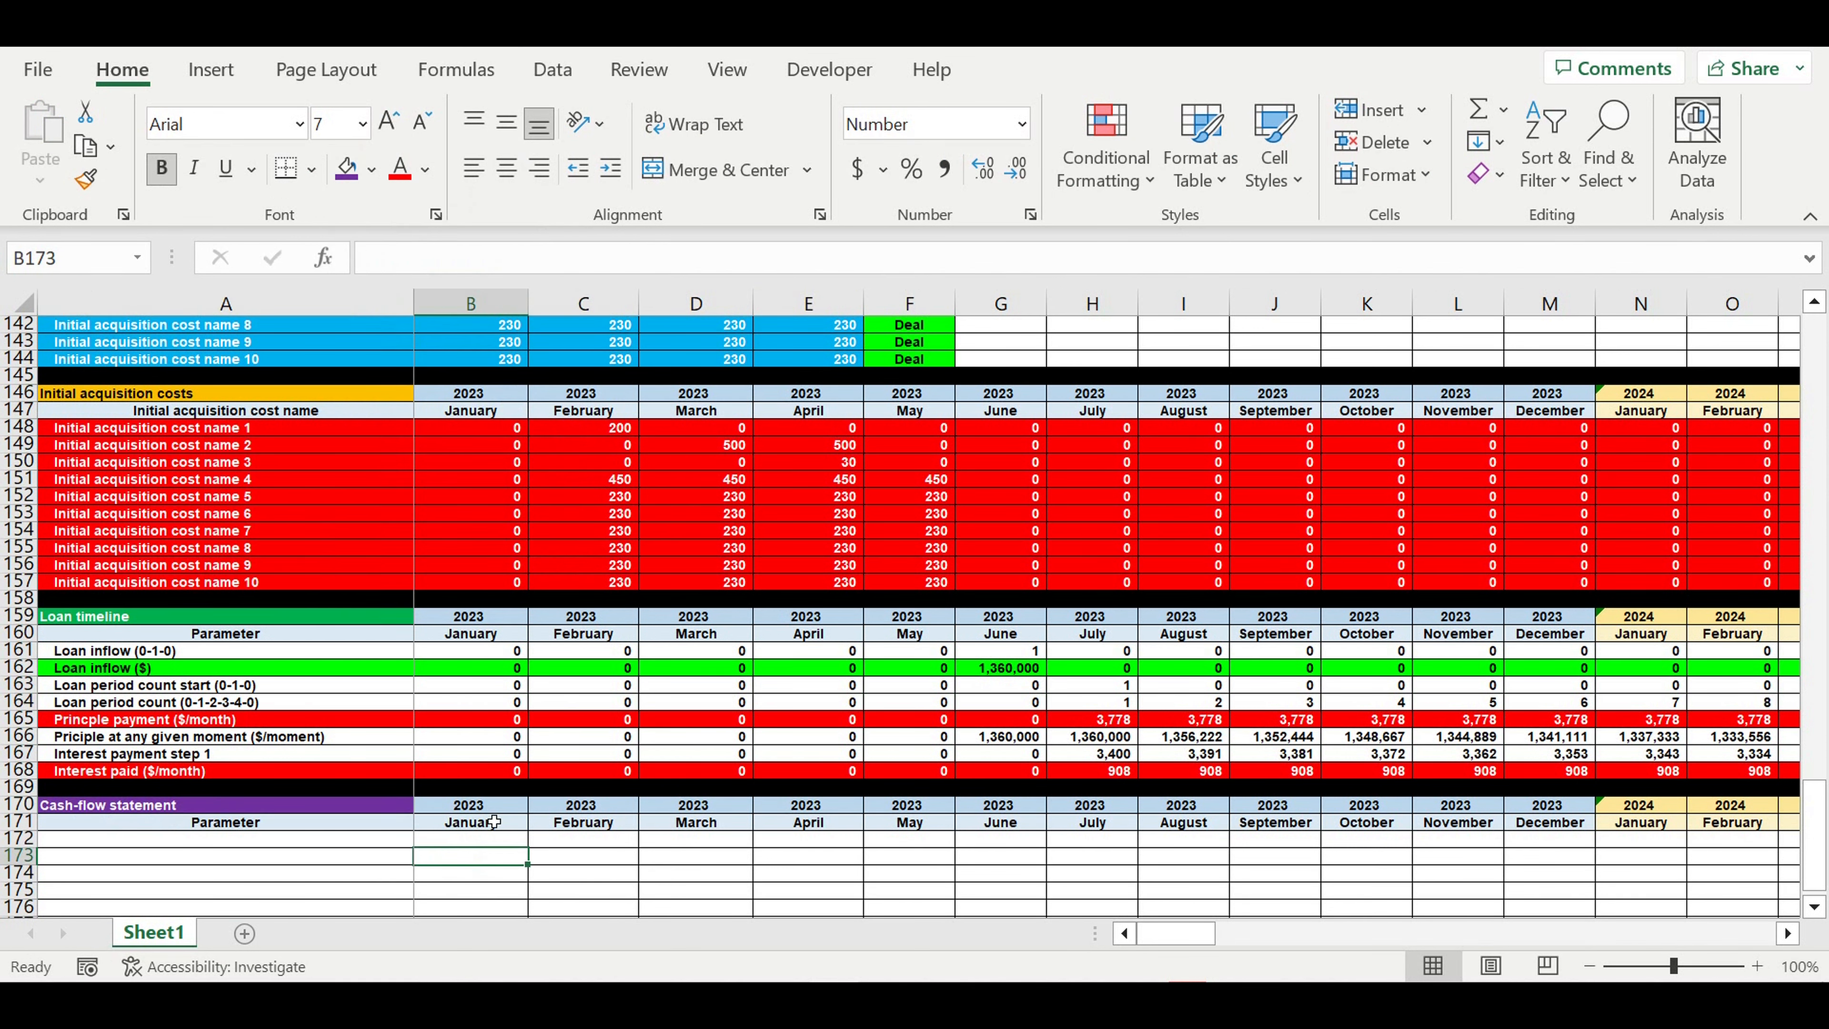
# Step: Enter the label "Revenues" in A172 as the first line of the cash-flow statement
pyautogui.scroll(-3, 425, 728)
pyautogui.click(335, 687)
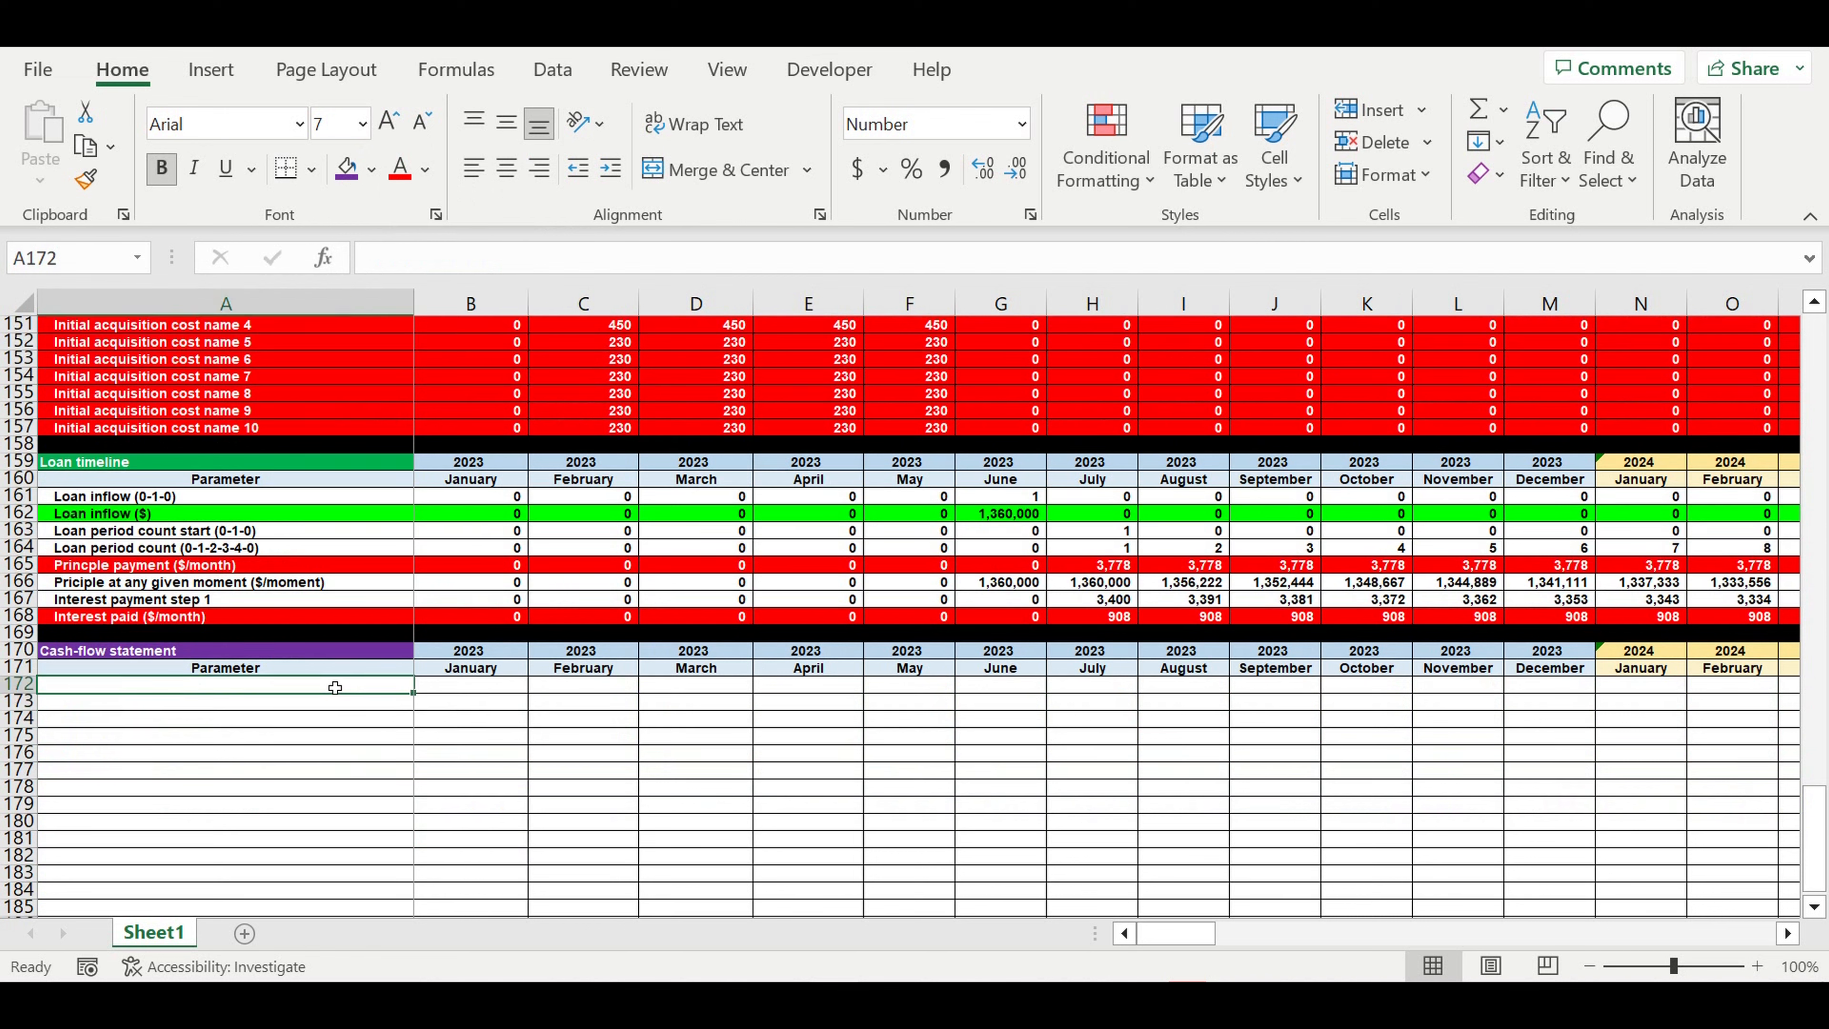
pyautogui.write('Revenues')
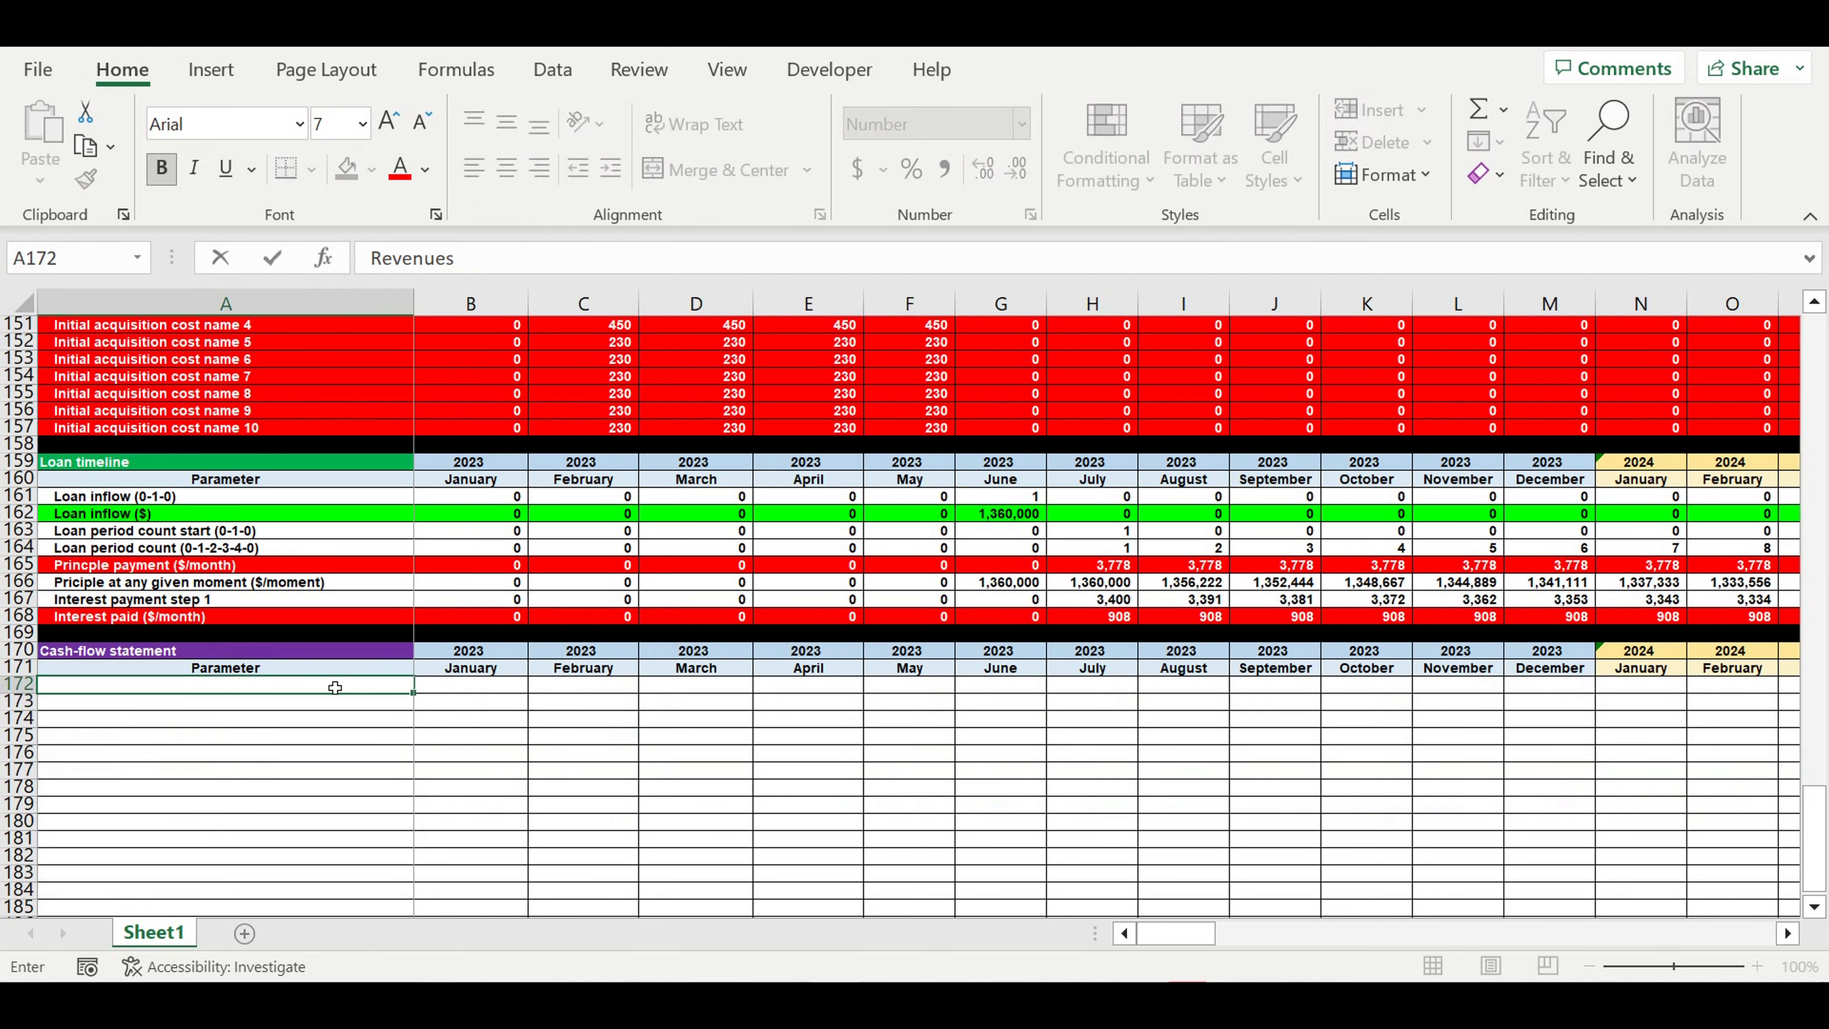
pyautogui.press('Return')
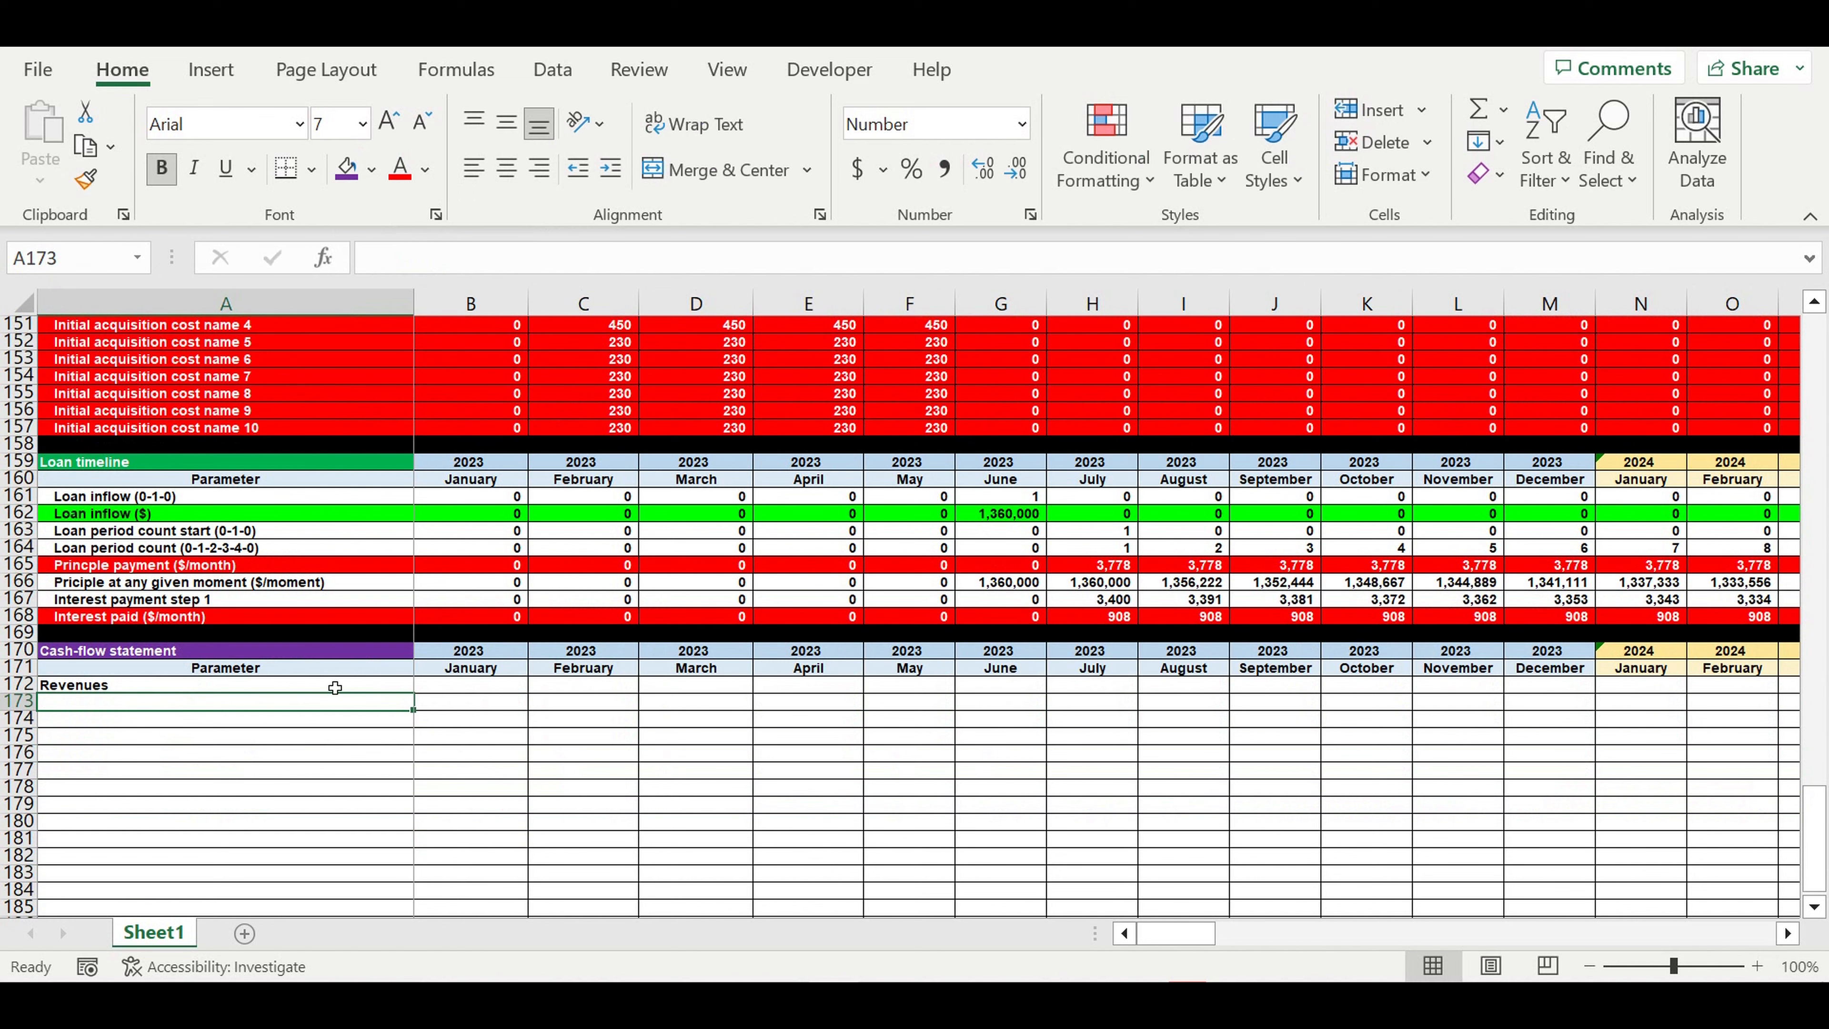
# Step: Link A173 to the Rent price ($/month) label in A48 of the Project timeline and extend the formula to B173
pyautogui.write('=')
pyautogui.scroll(1, 494, 677)
pyautogui.scroll(16, 494, 663)
pyautogui.scroll(18, 494, 655)
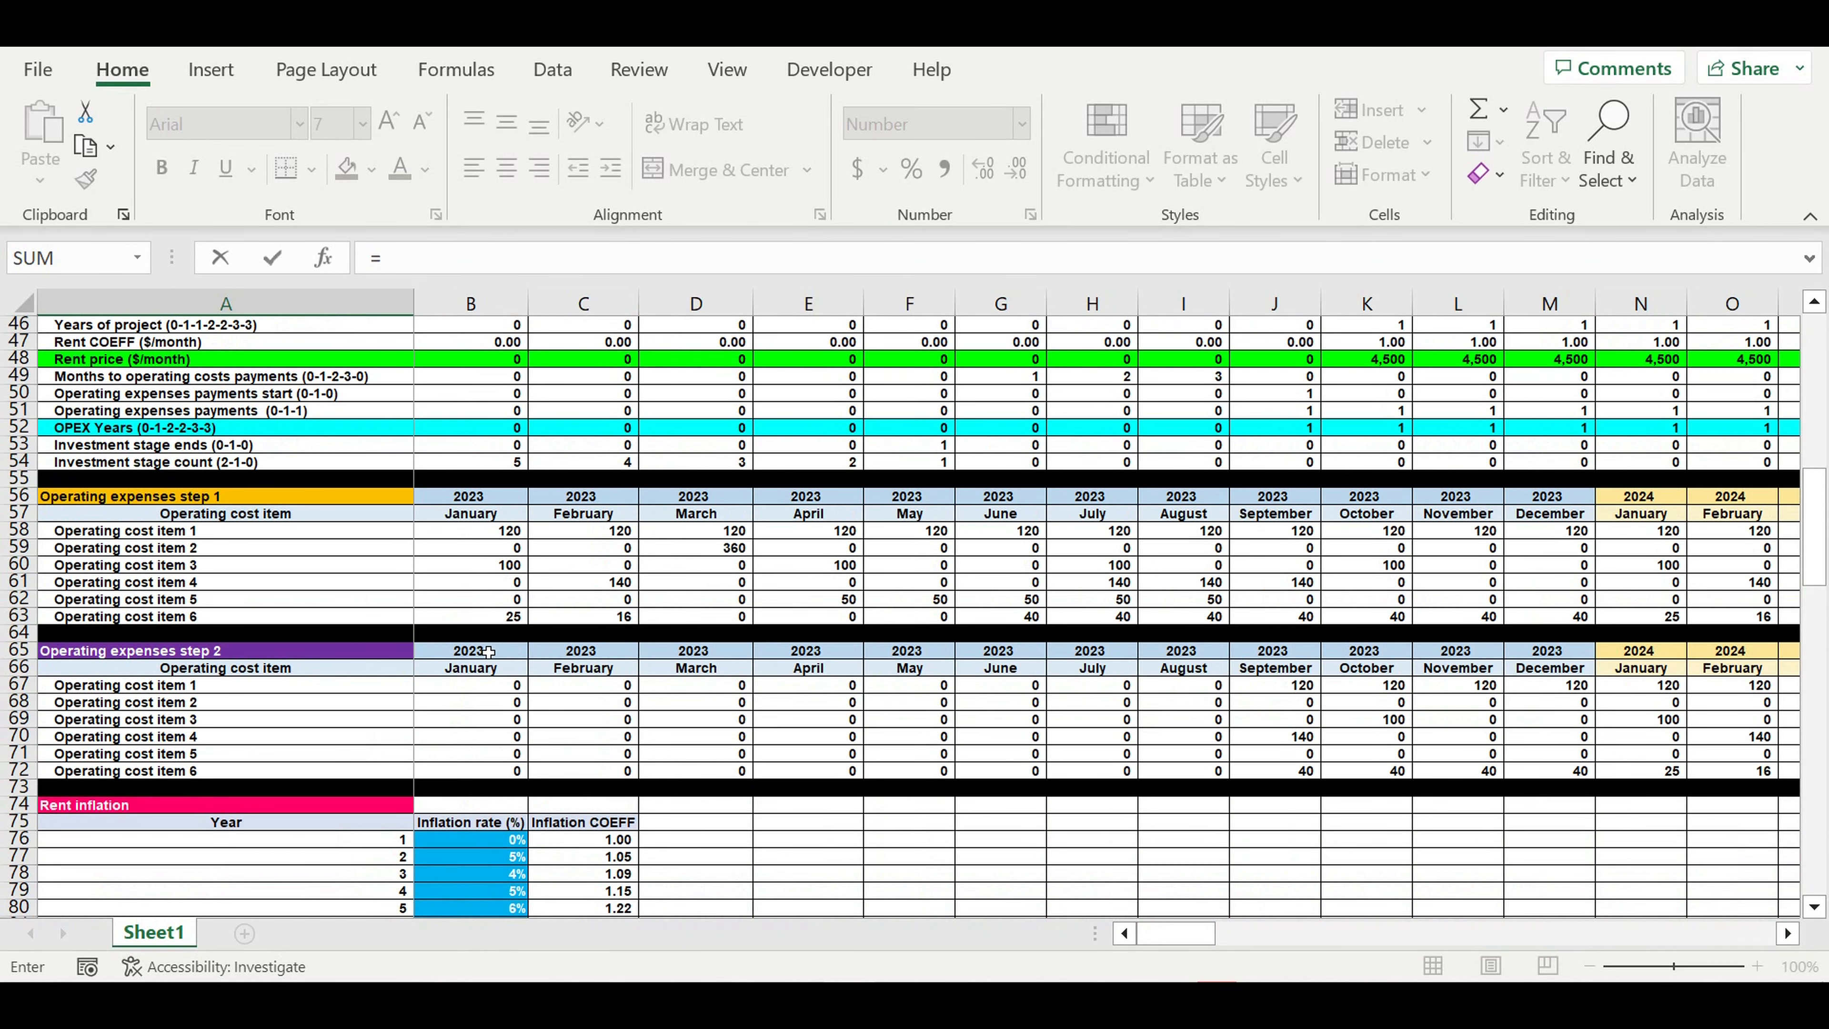
pyautogui.scroll(4, 488, 651)
pyautogui.click(88, 569)
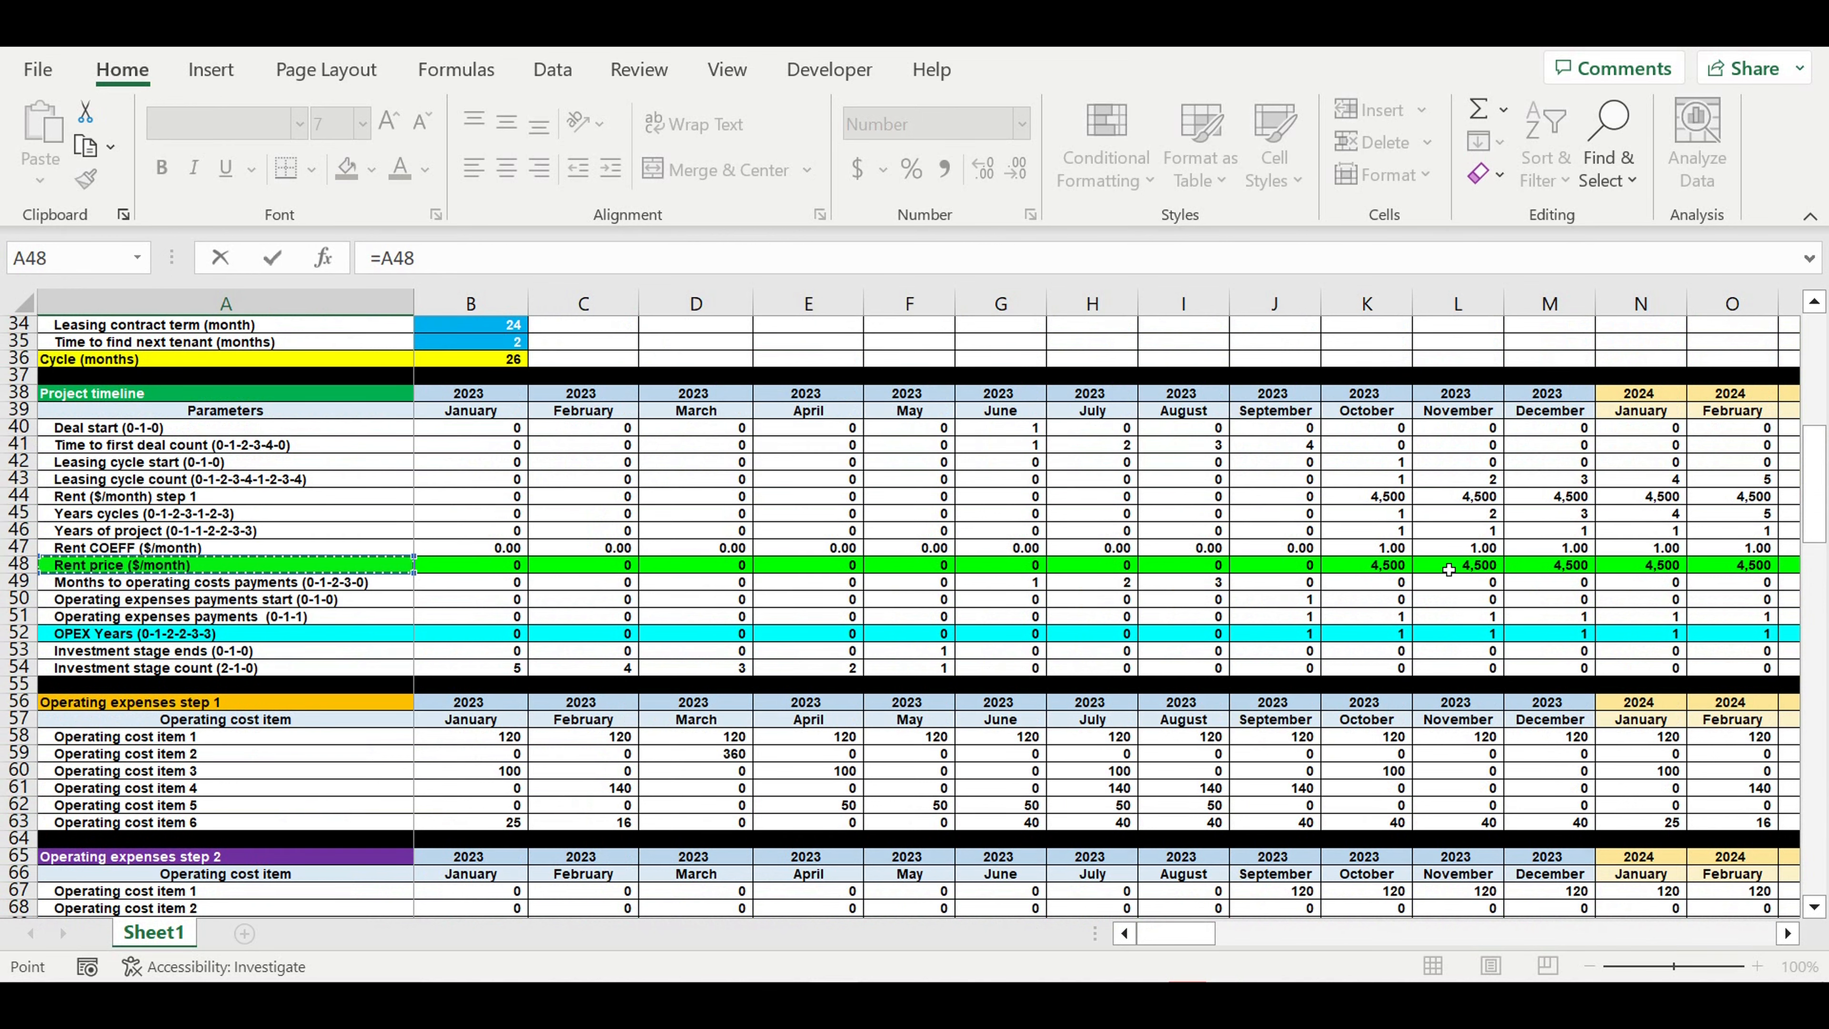
pyautogui.scroll(-12, 1356, 641)
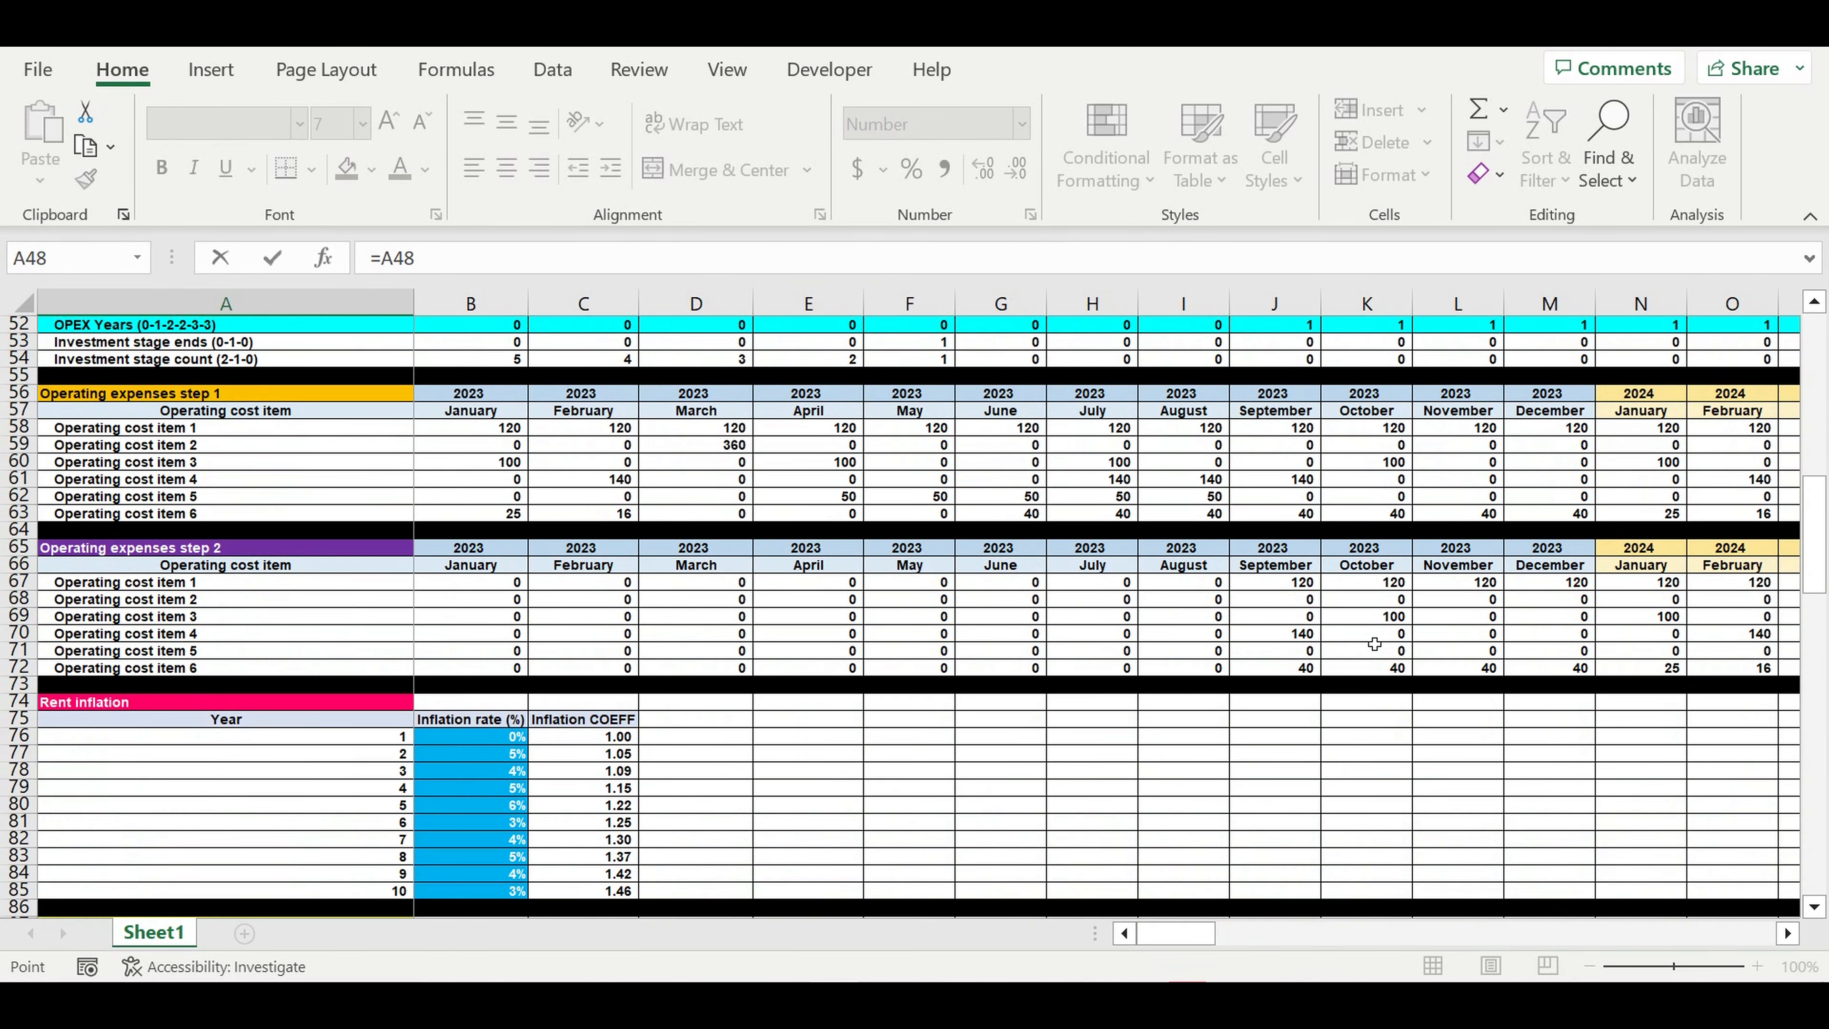
pyautogui.scroll(-13, 1356, 641)
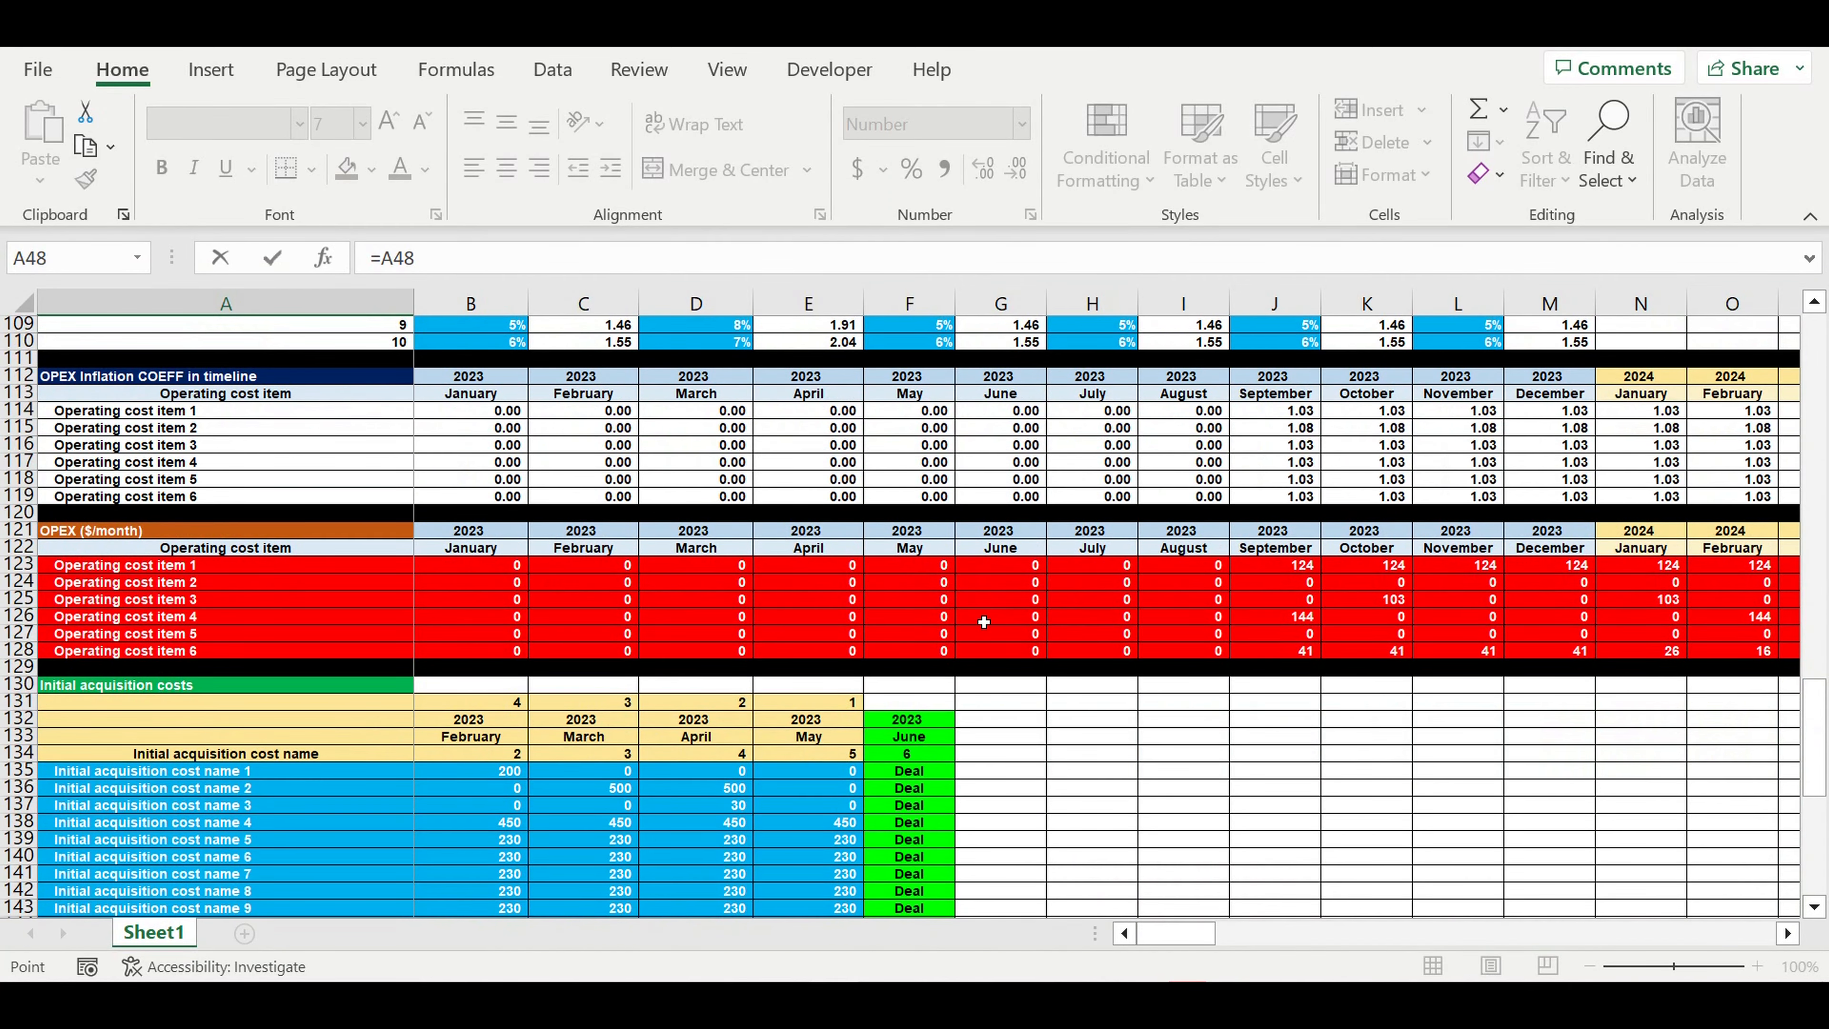
pyautogui.scroll(-9, 984, 622)
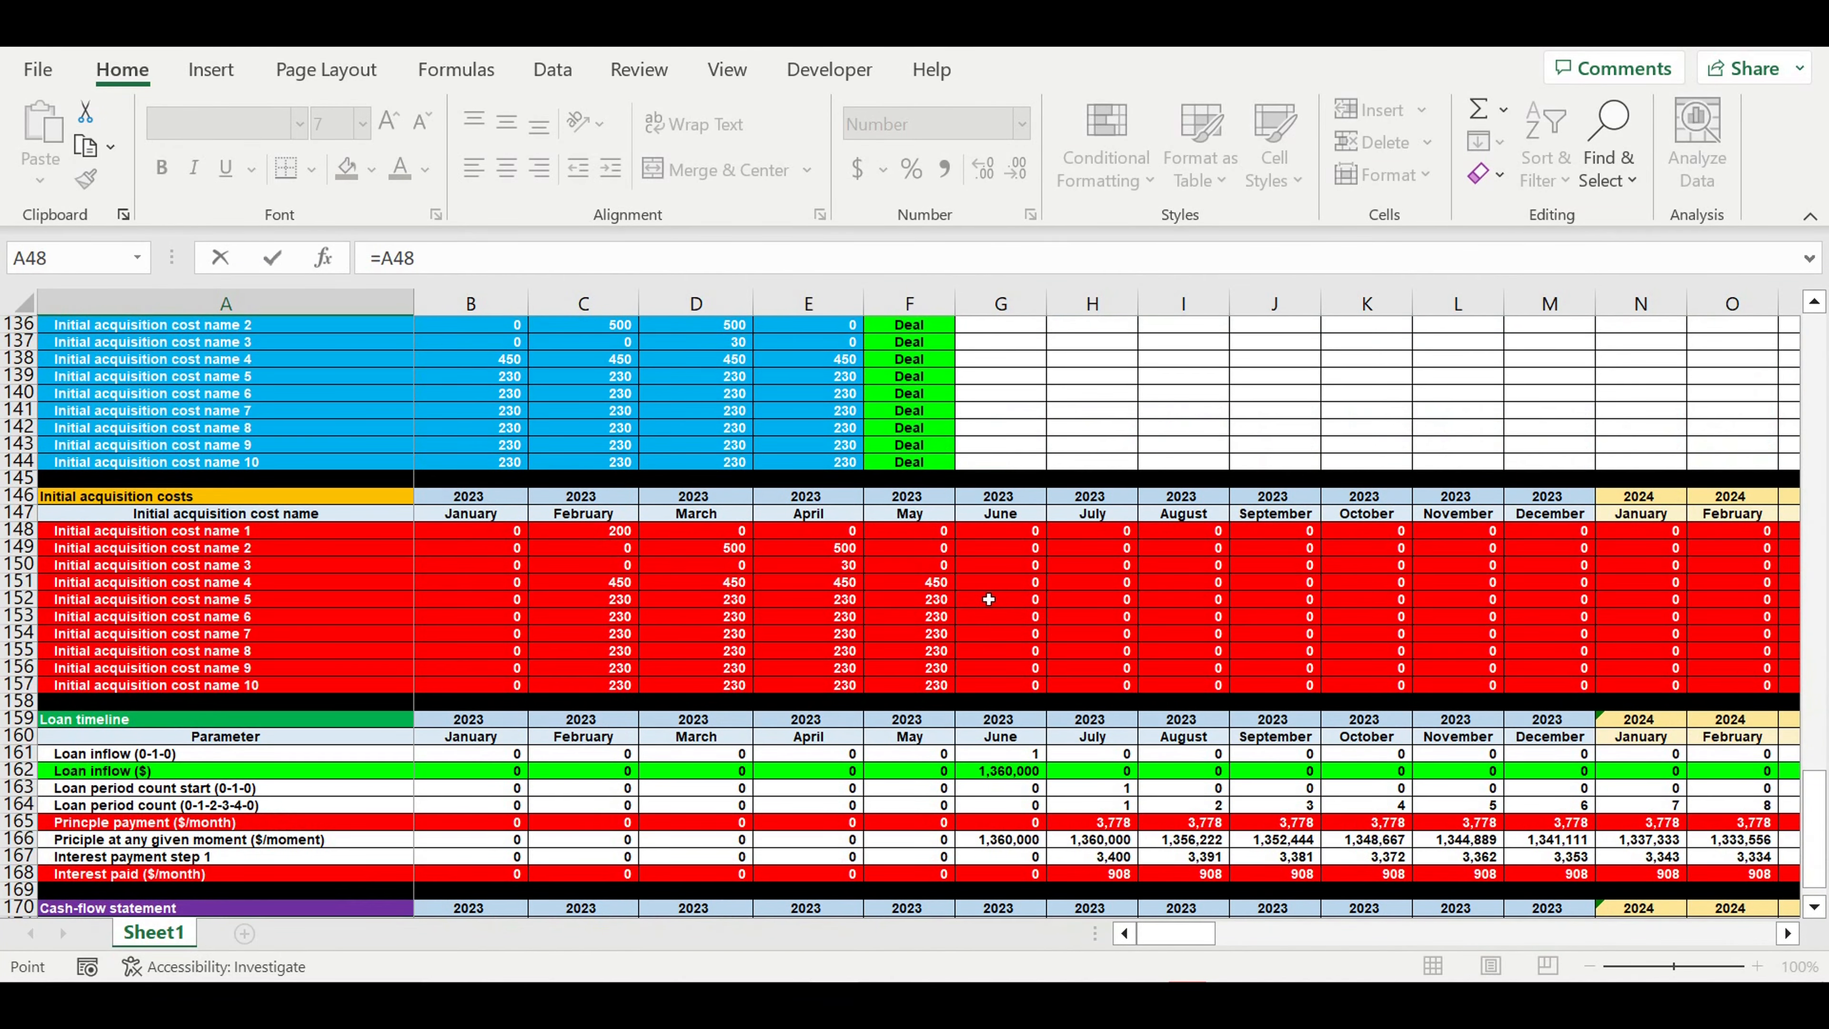
pyautogui.scroll(-2, 255, 470)
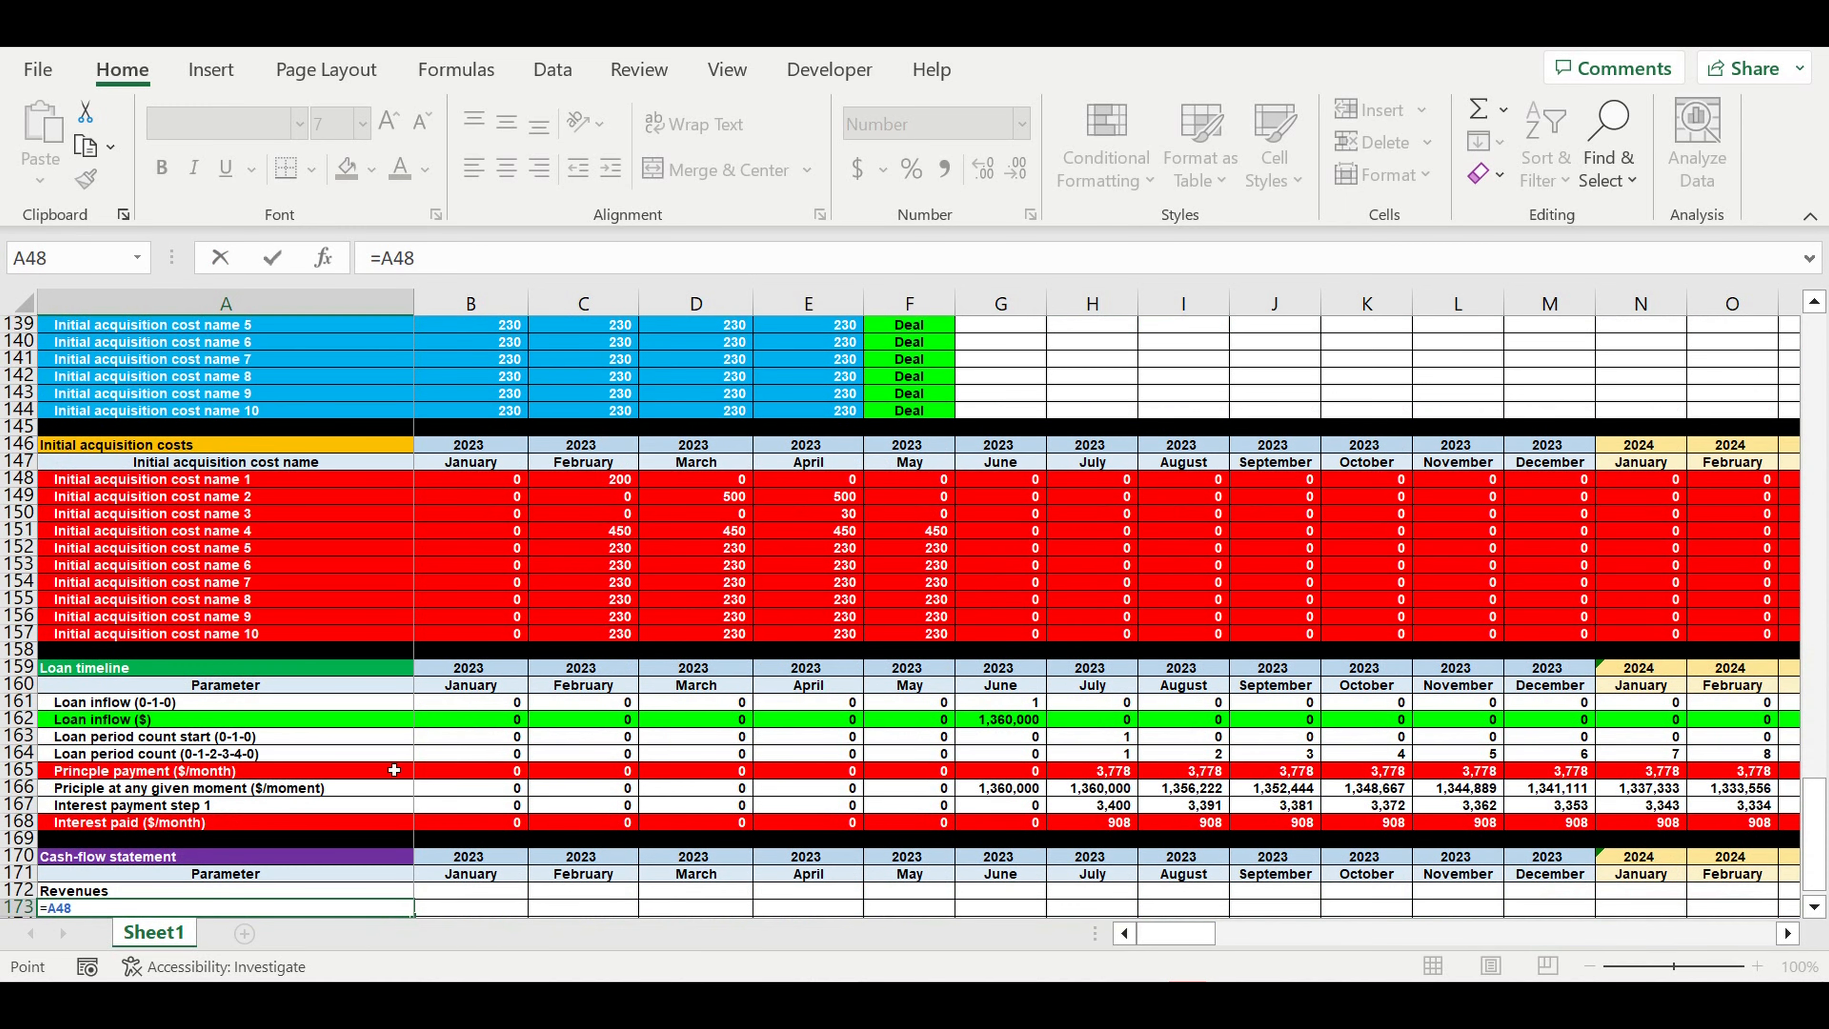
pyautogui.press('Return')
pyautogui.scroll(-1, 425, 792)
pyautogui.click(394, 842)
pyautogui.moveTo(413, 848); pyautogui.dragTo(504, 858)
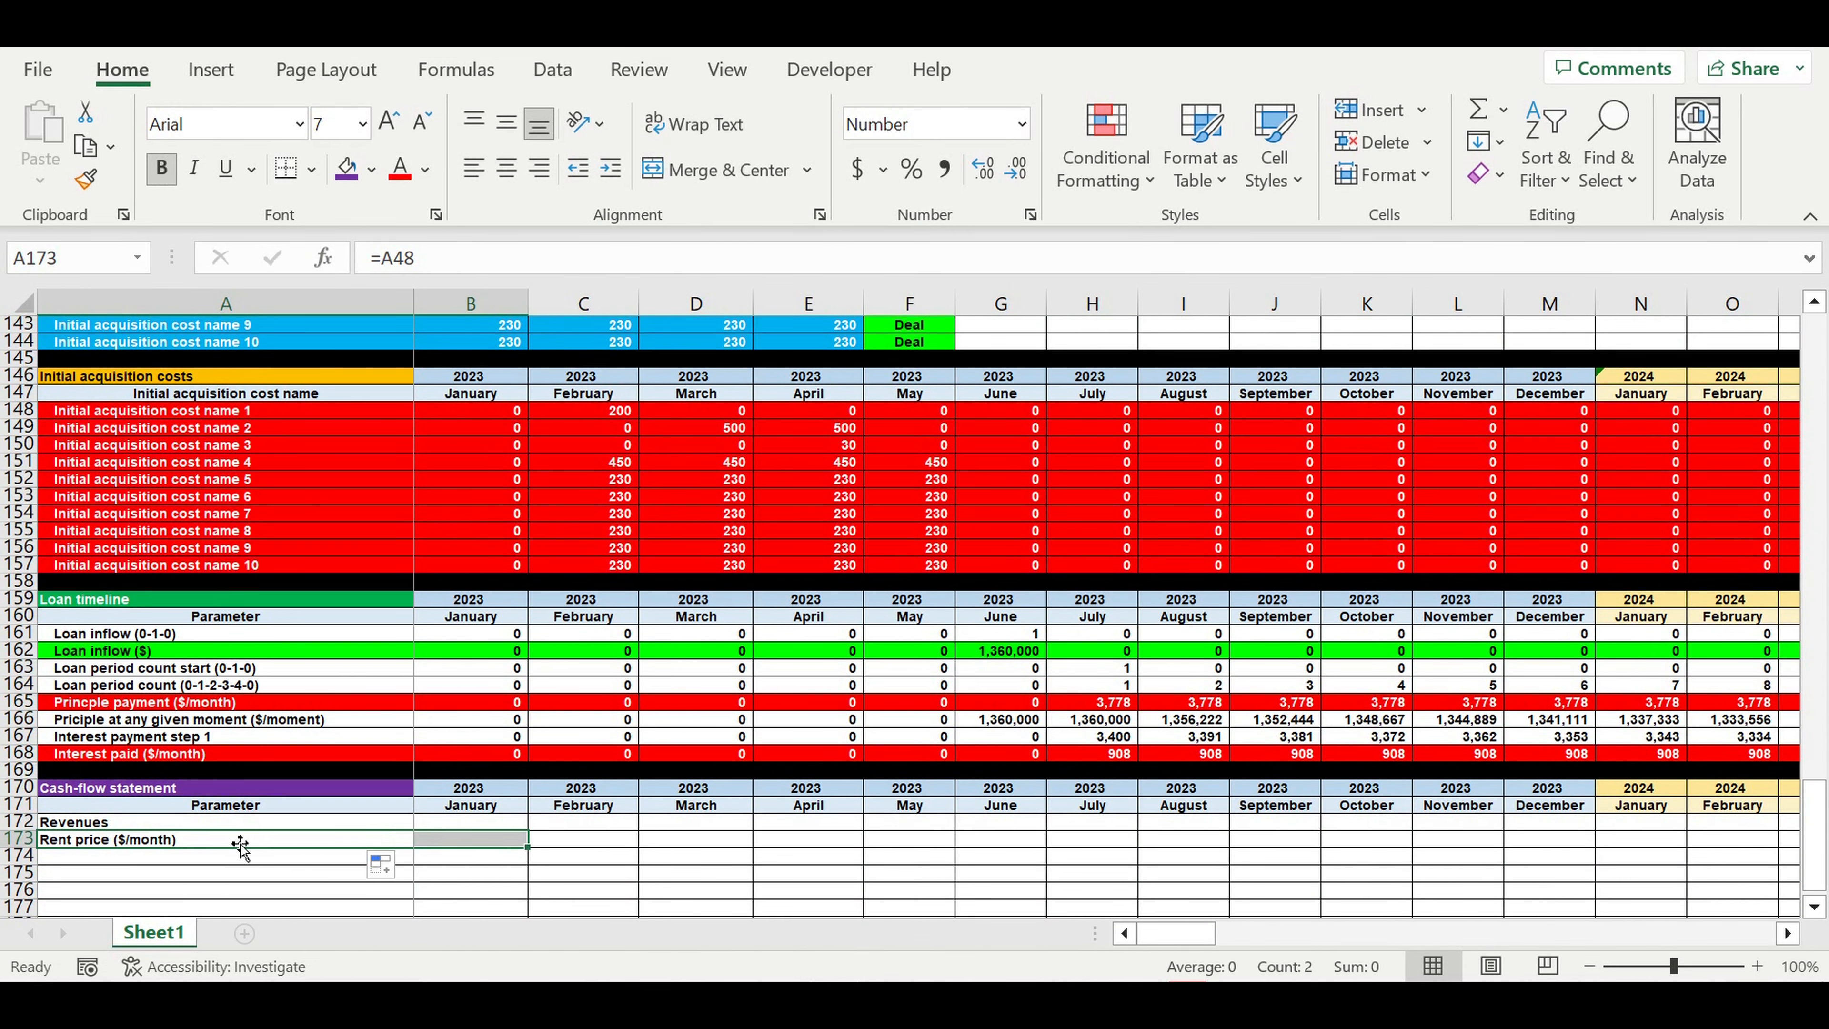
# Step: Fill the whole Revenues row 172 with light blue
pyautogui.click(20, 825)
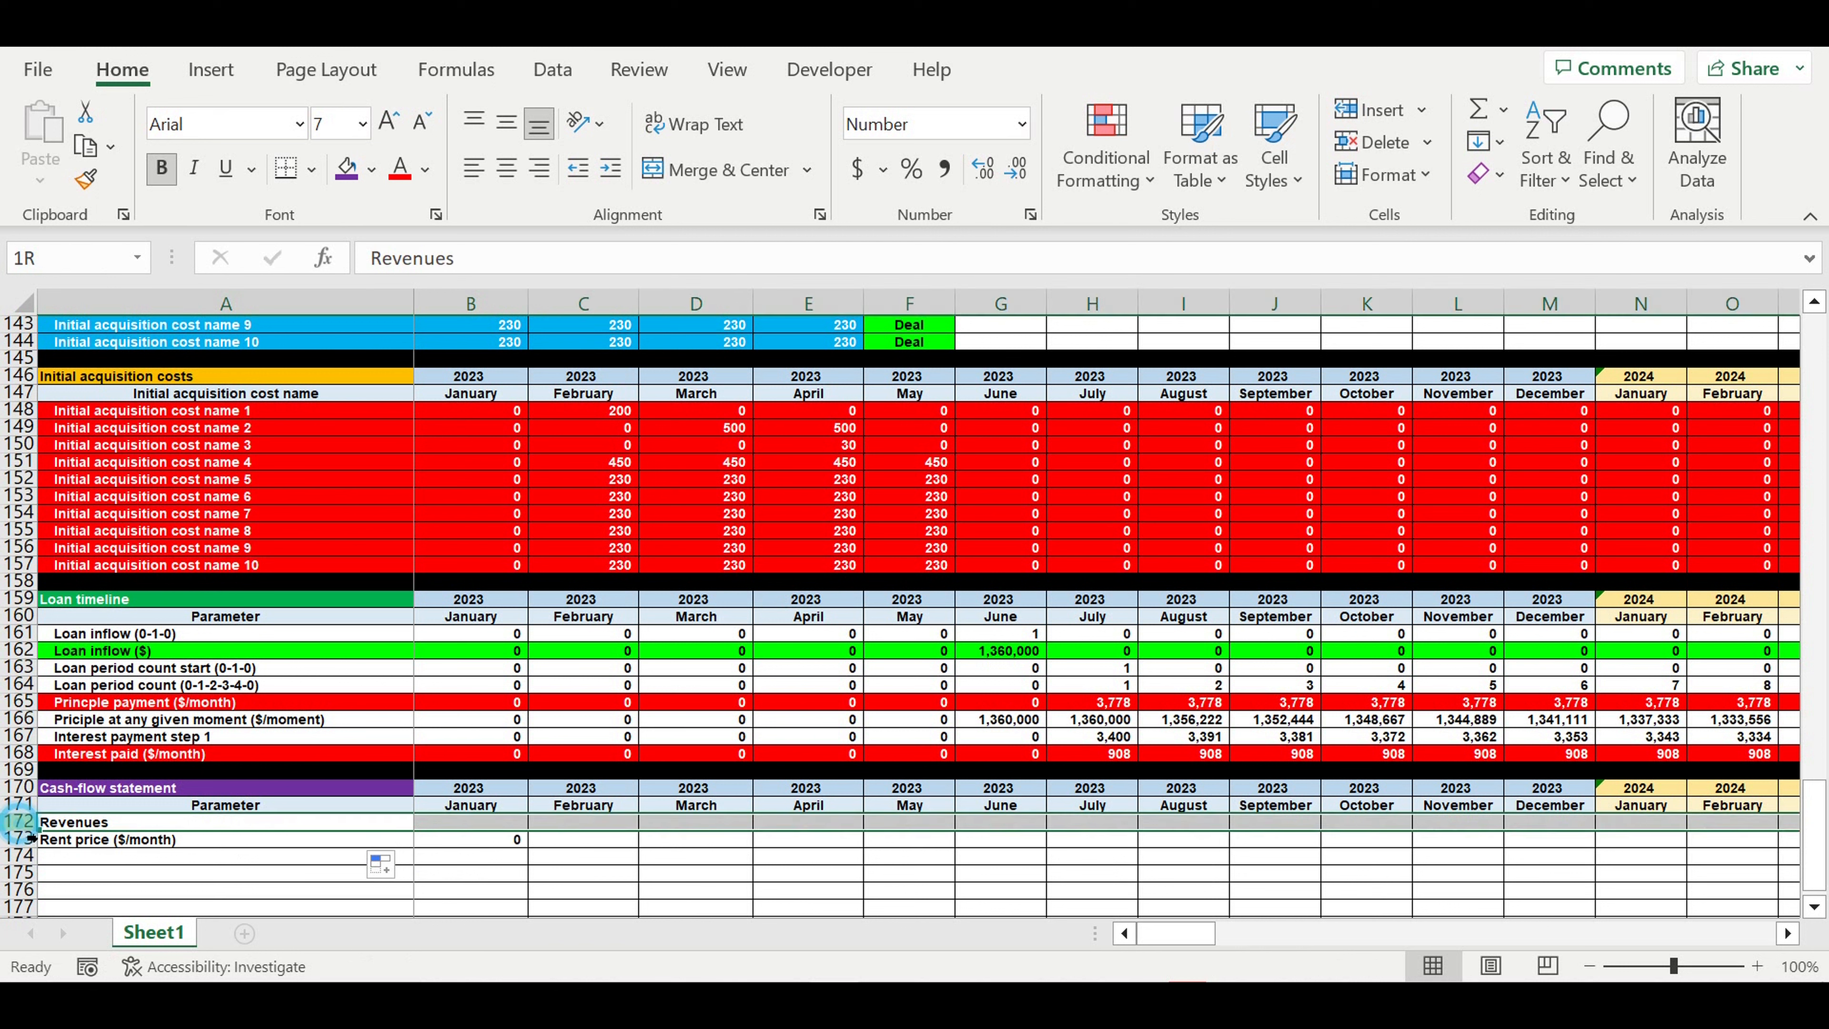
pyautogui.click(371, 169)
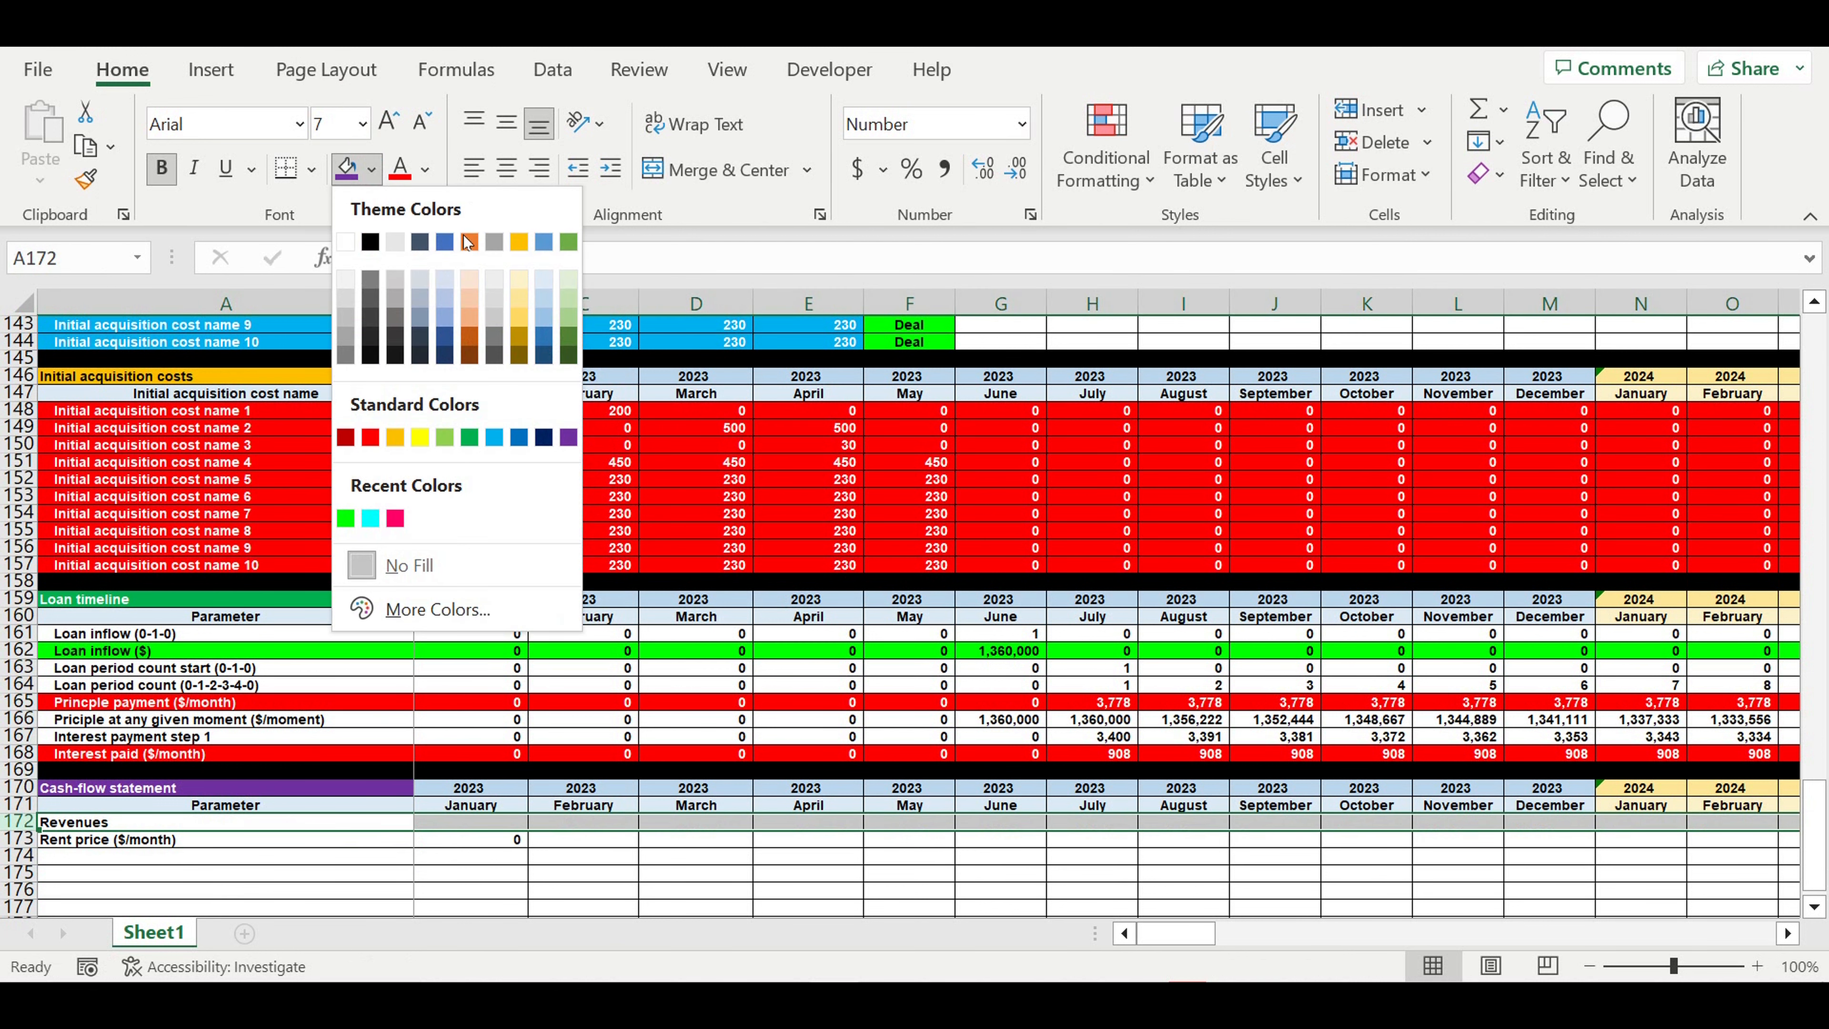
pyautogui.click(542, 281)
pyautogui.click(666, 706)
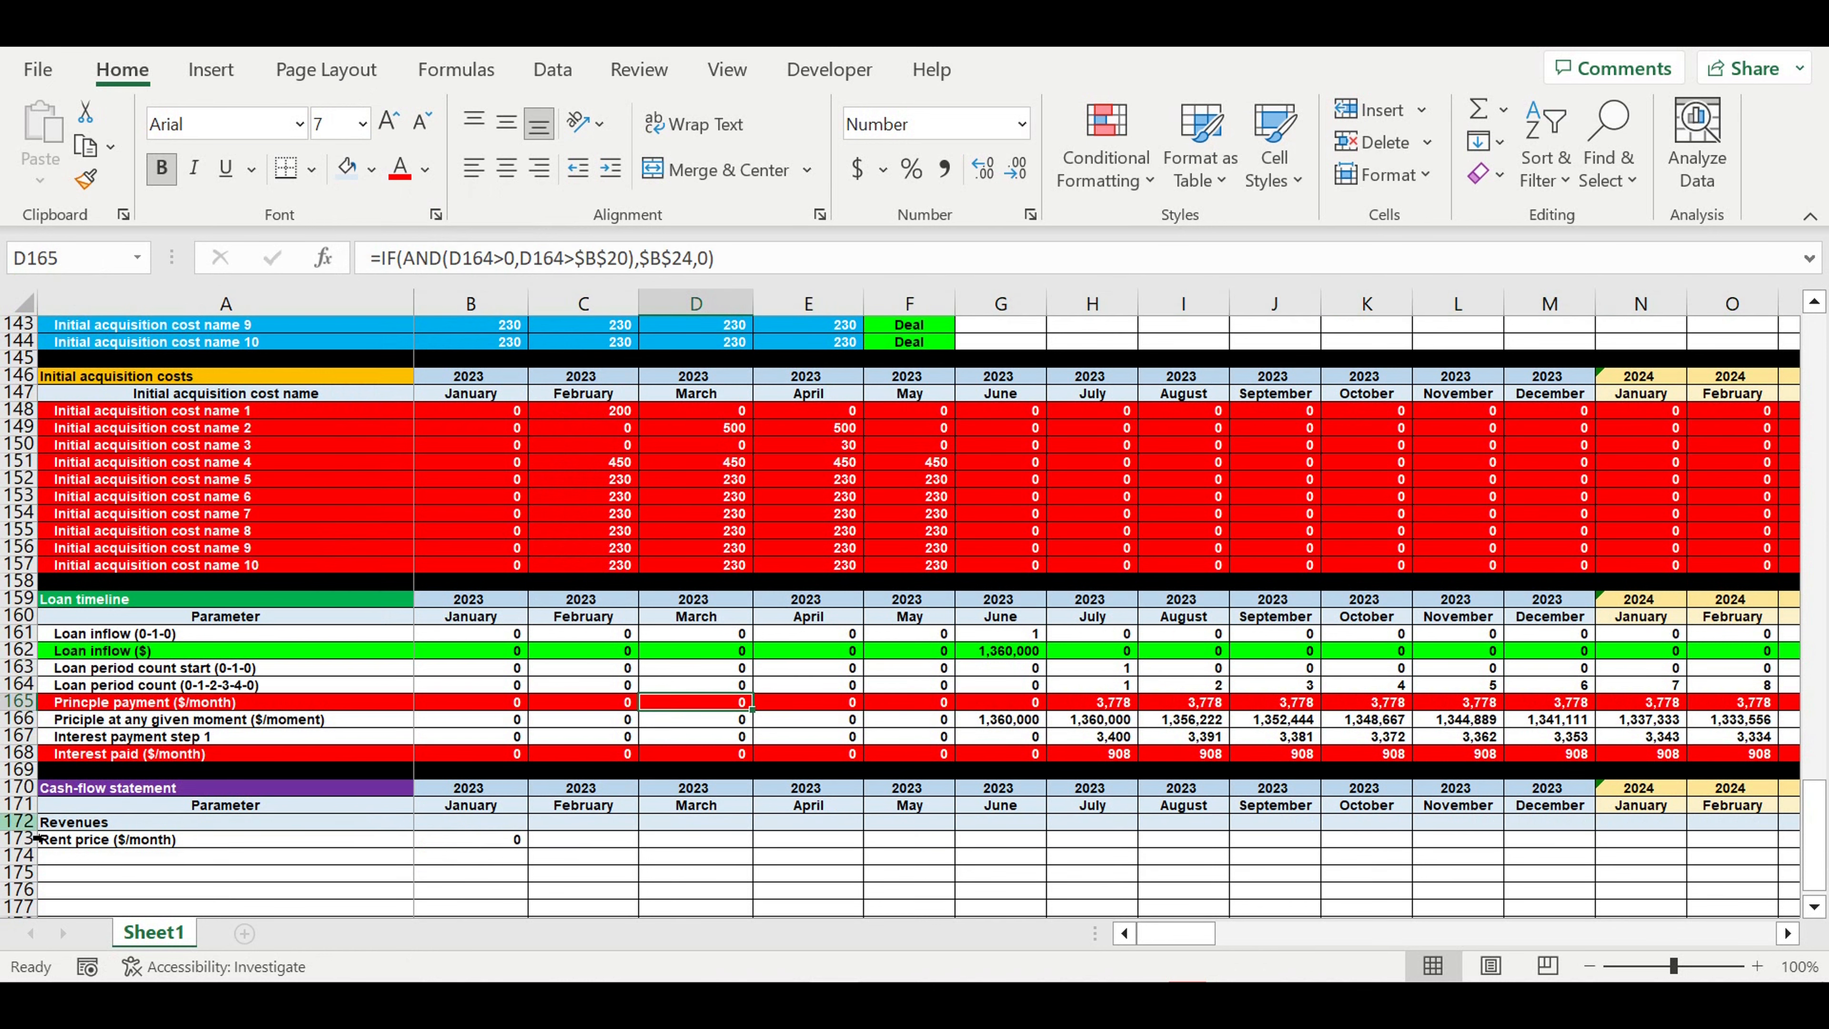
# Step: Set January Revenues in B172 equal to the rent price in B173, and indent the Rent price label beneath Revenues
pyautogui.click(489, 825)
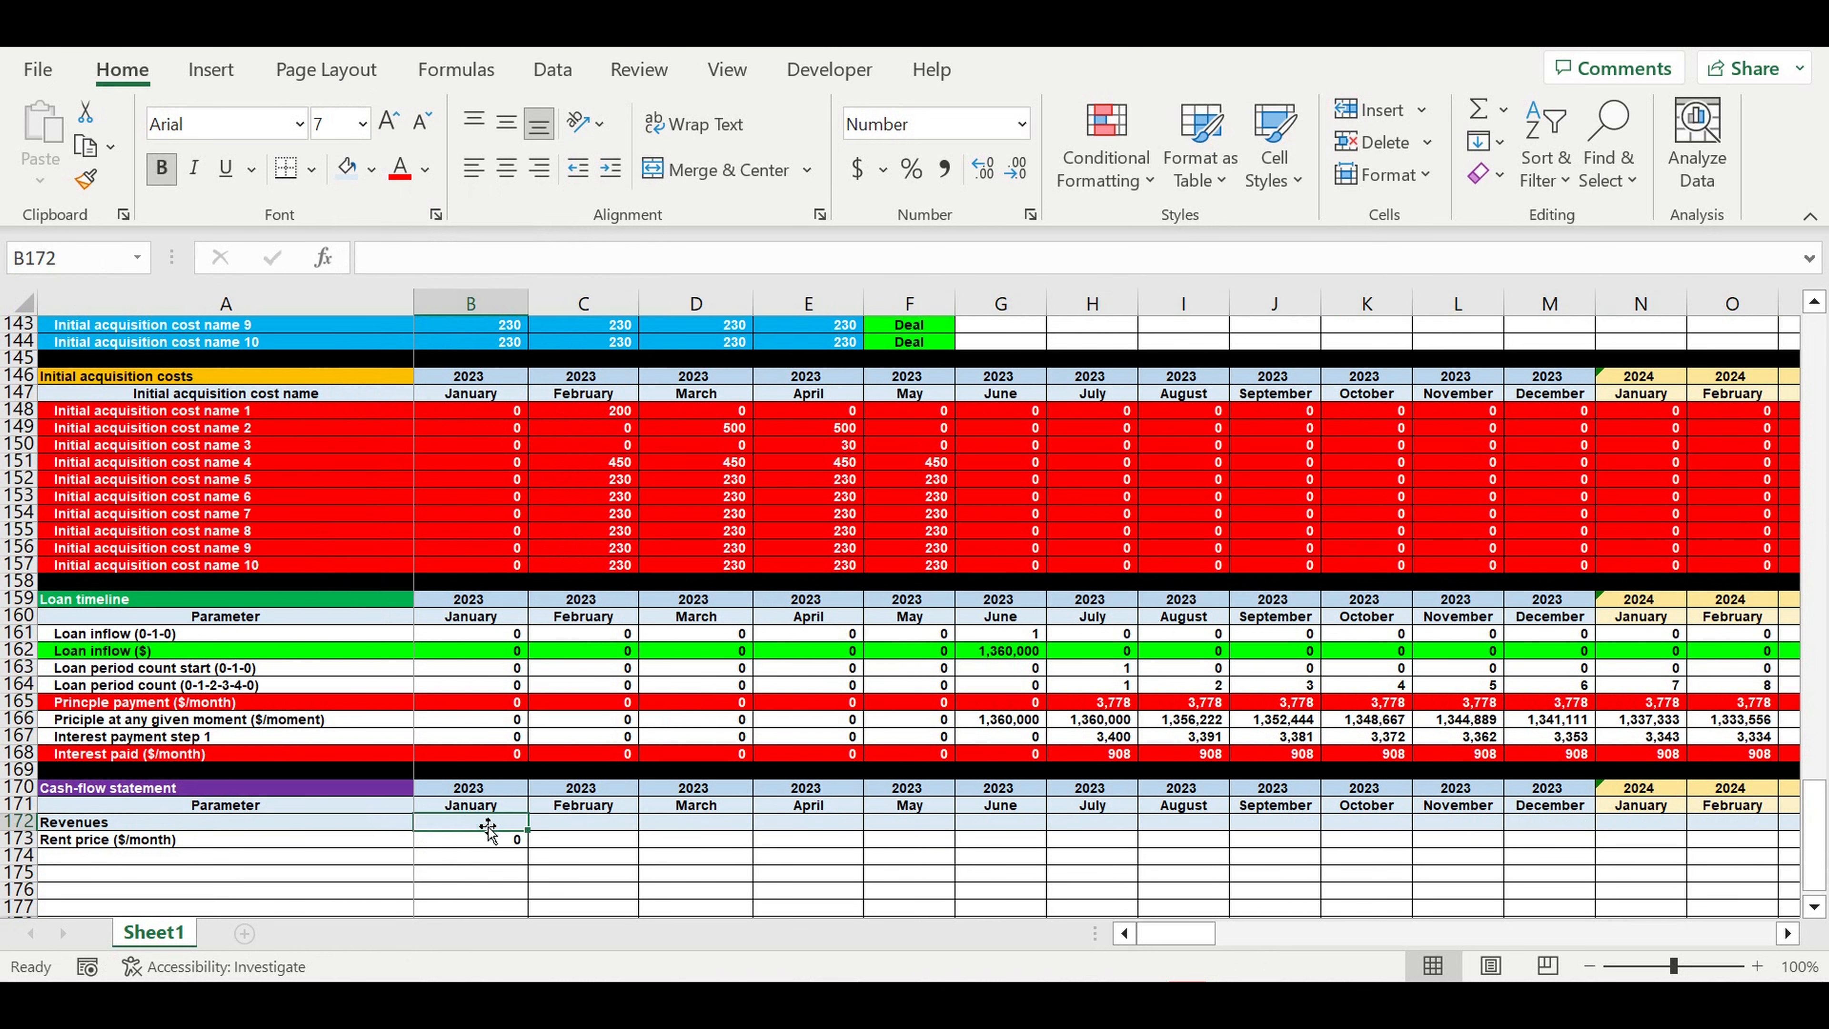
pyautogui.write('=')
pyautogui.click(481, 841)
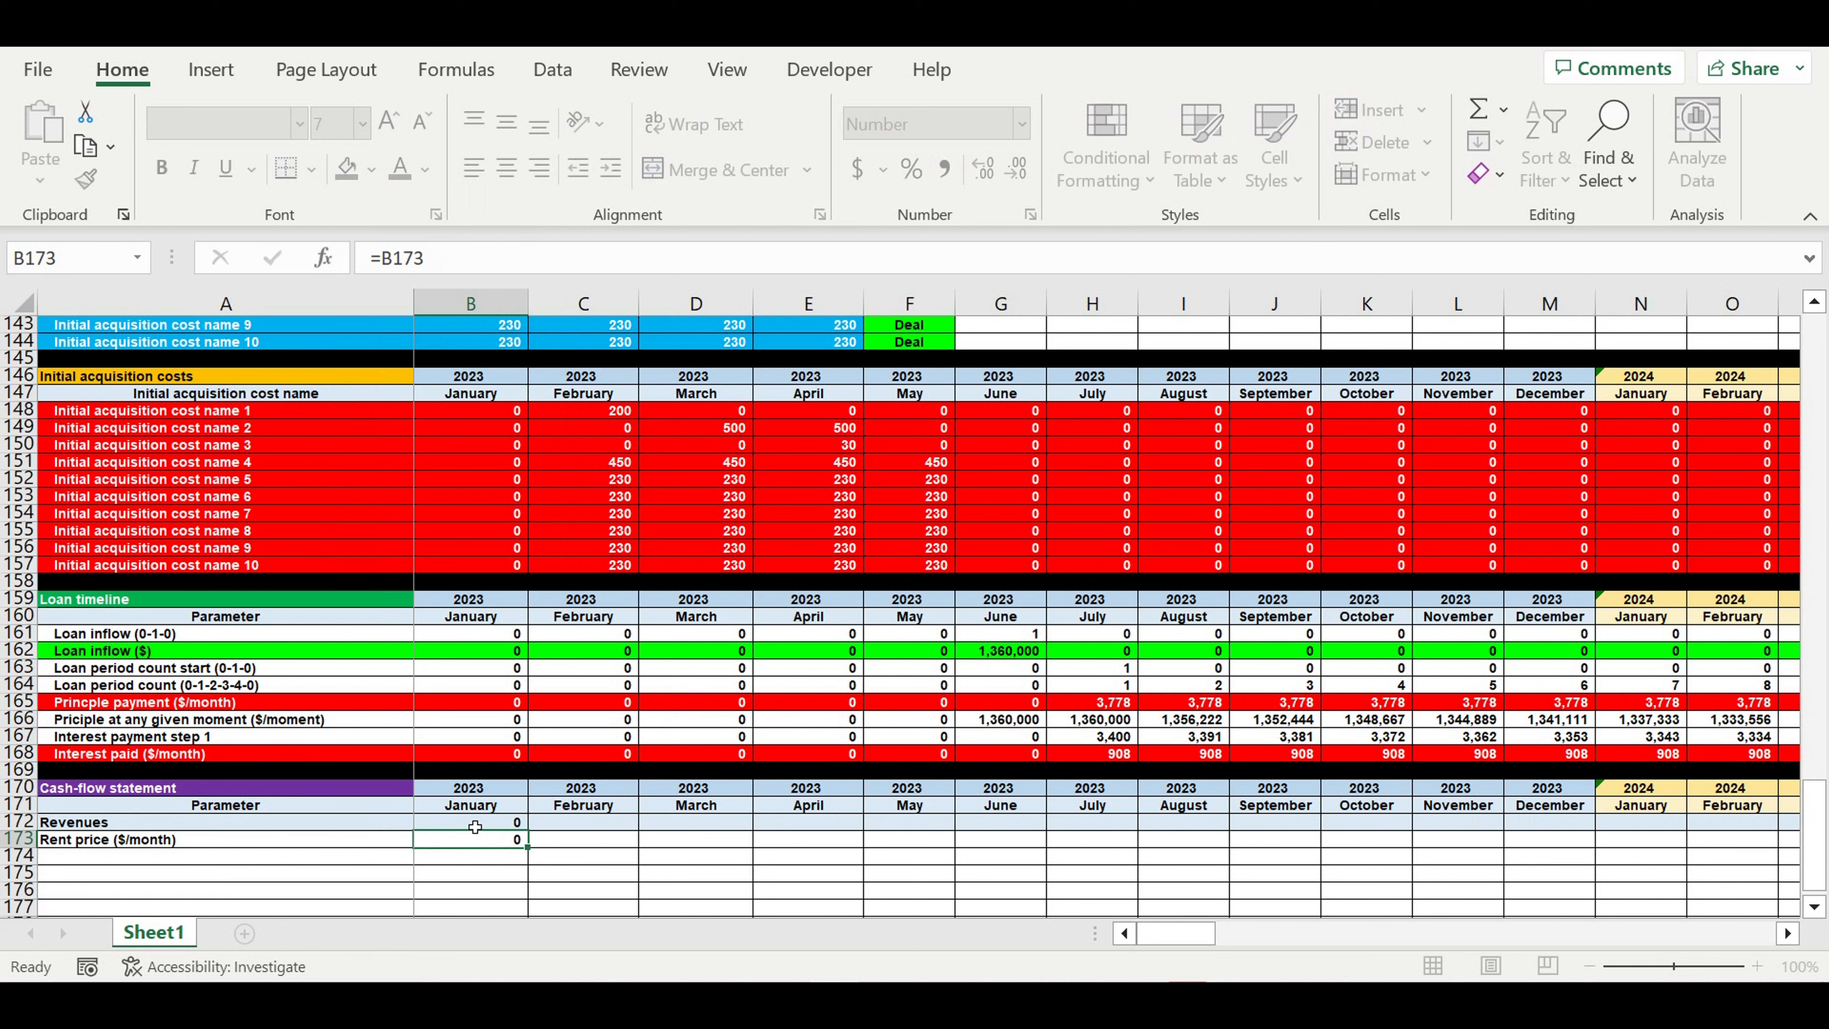
pyautogui.press('Return')
pyautogui.moveTo(475, 827); pyautogui.dragTo(476, 842)
pyautogui.click(154, 841)
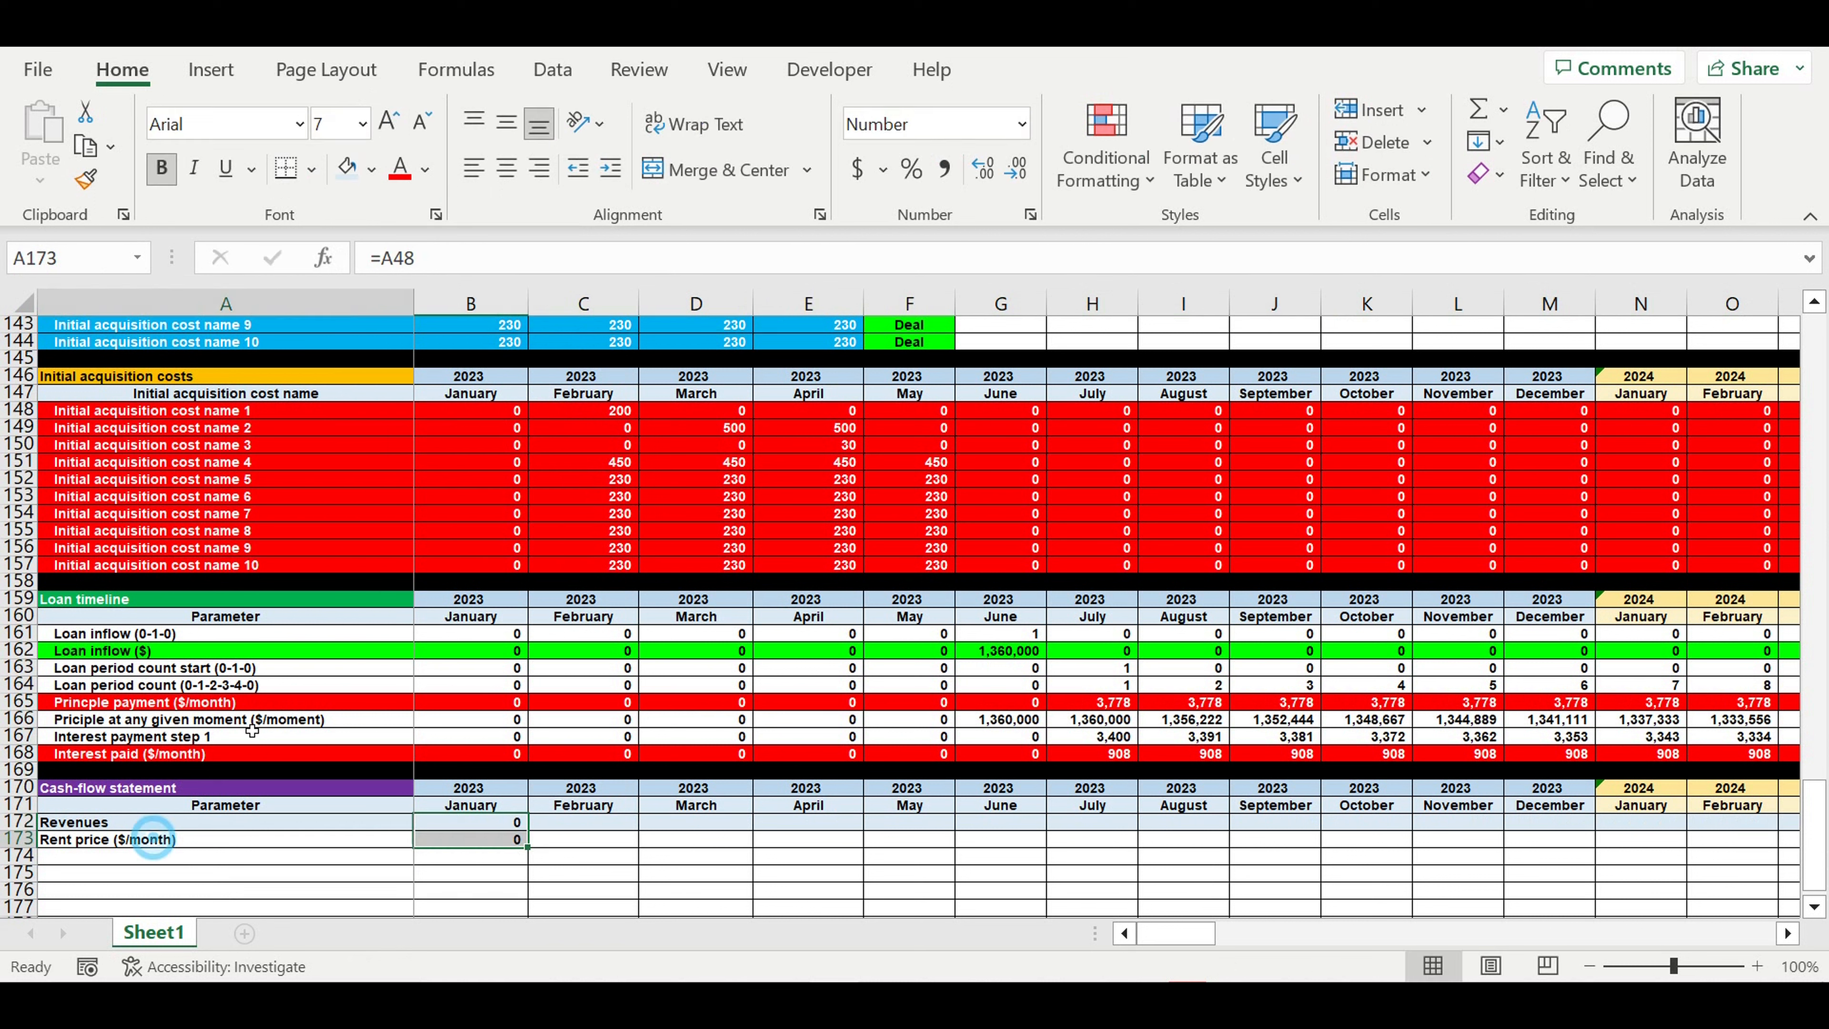
pyautogui.click(610, 168)
# Step: Extend the January Revenues and Rent price formulas across the timeline to December 2032 and check the vacancy months and rent increases
pyautogui.click(491, 827)
pyautogui.moveTo(494, 836); pyautogui.dragTo(1626, 835)
pyautogui.click(1678, 841)
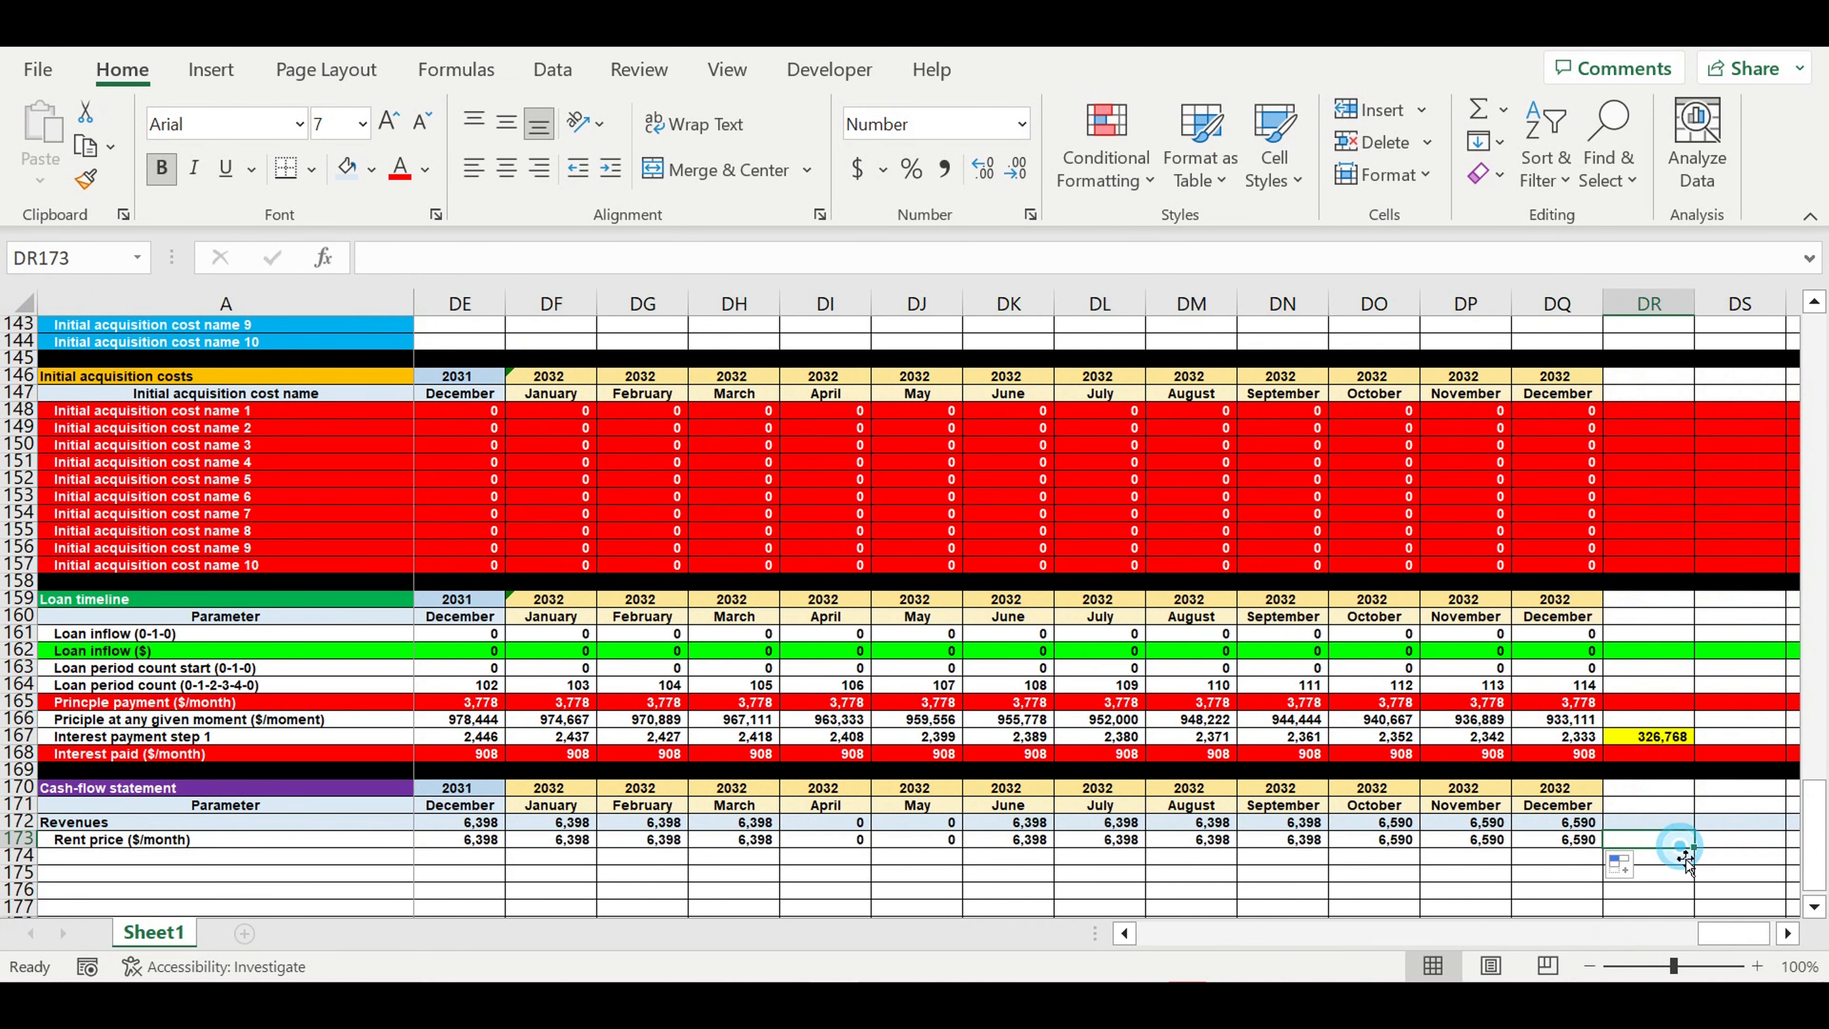
pyautogui.moveTo(1740, 936); pyautogui.dragTo(1201, 846)
pyautogui.moveTo(1376, 830); pyautogui.dragTo(1546, 821)
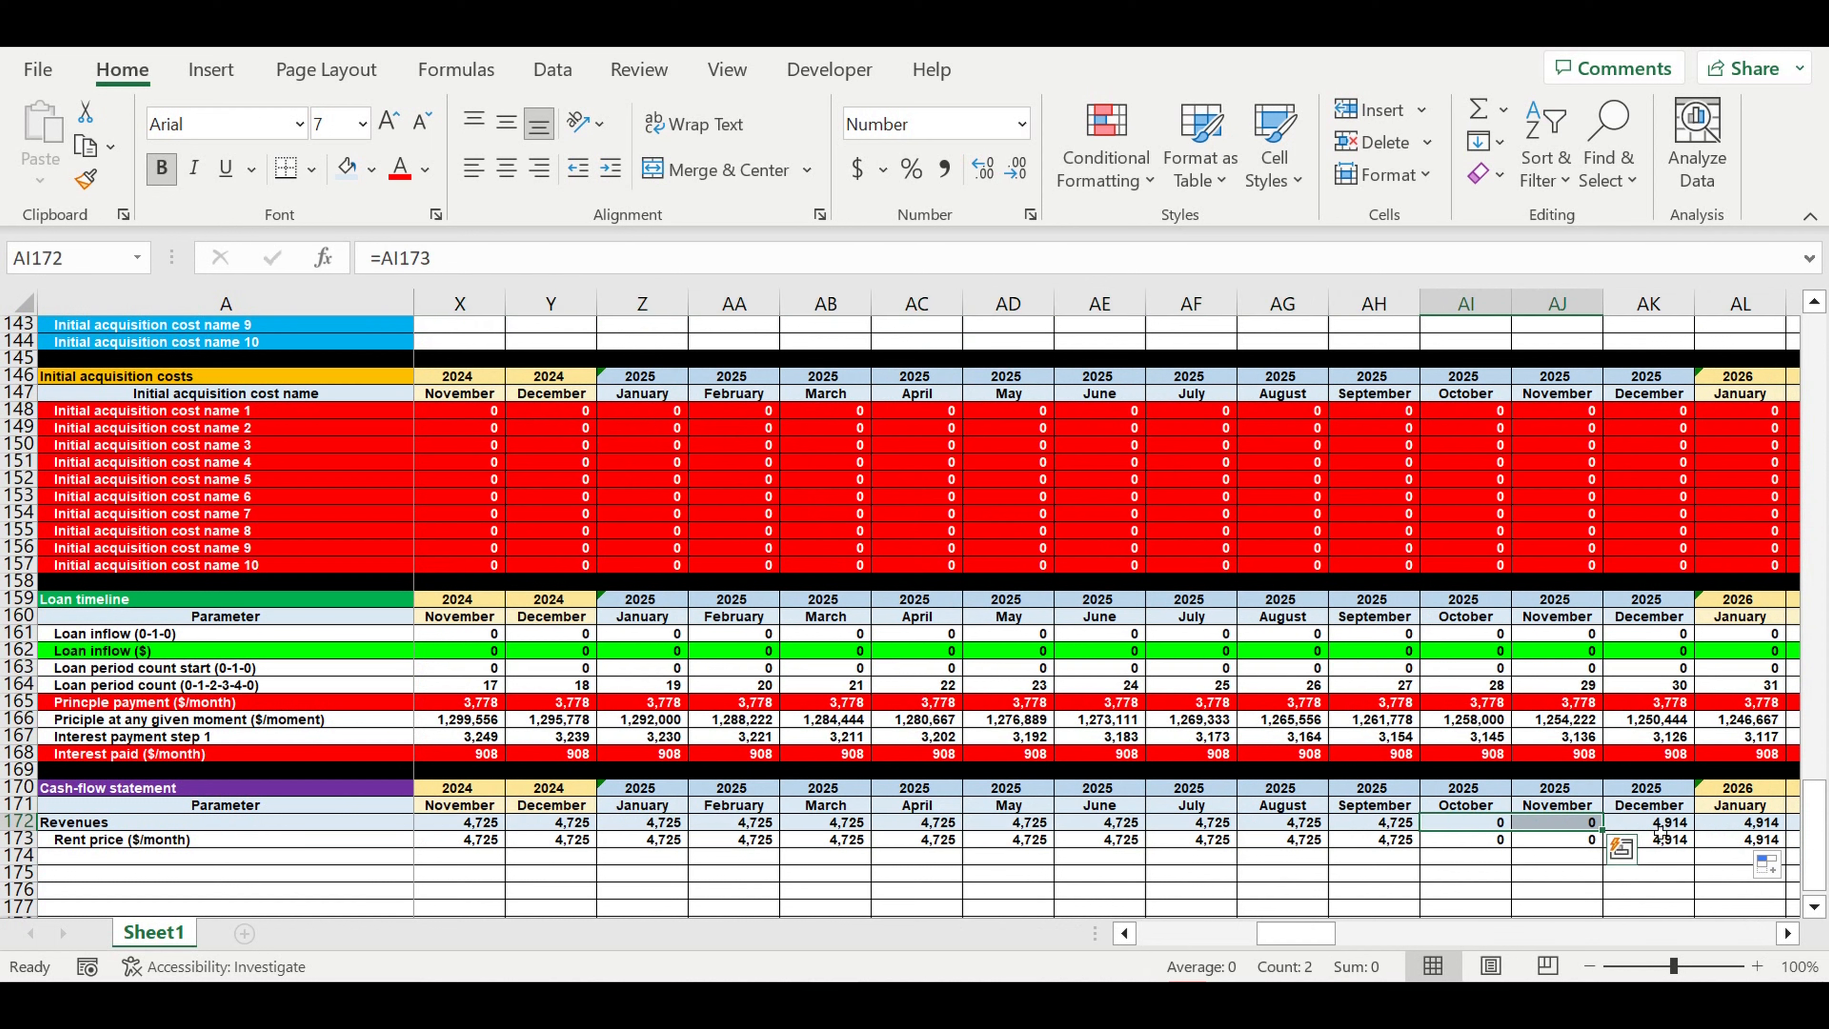
pyautogui.moveTo(1661, 826); pyautogui.dragTo(1771, 822)
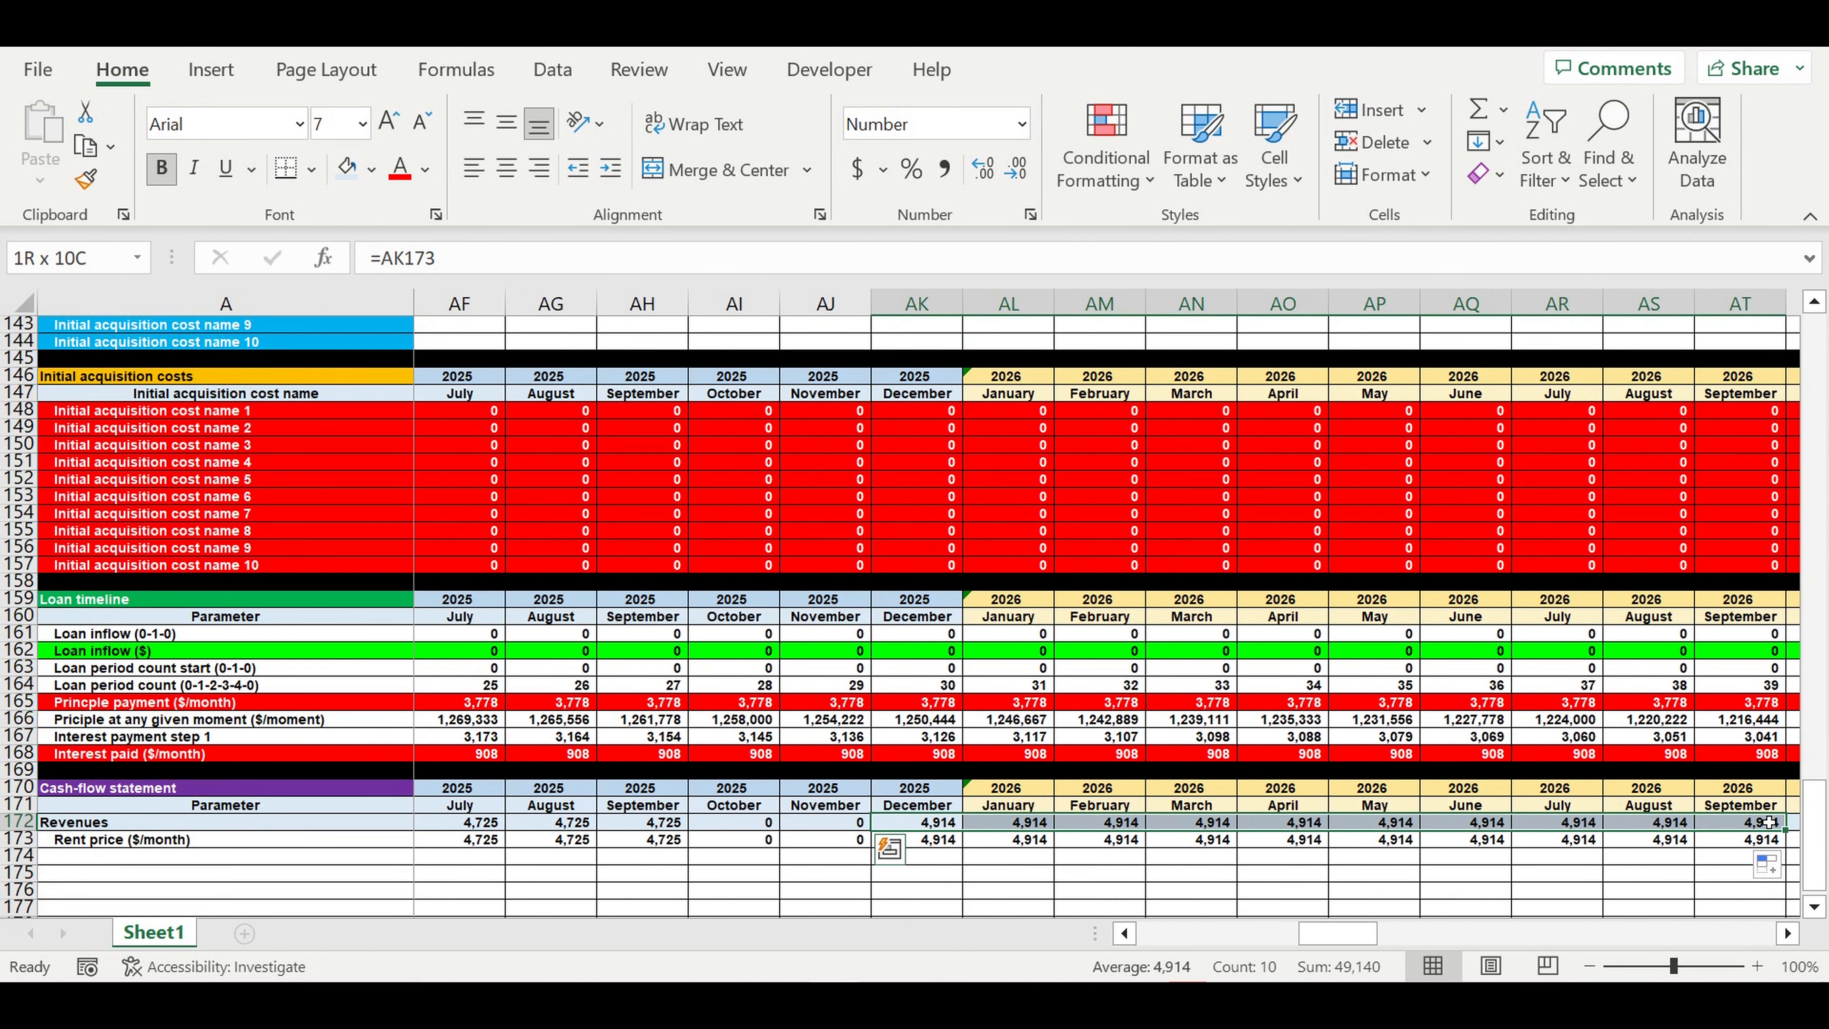
# Step: Fill row 174 with light blue and label it Operating costs in A174
pyautogui.moveTo(1310, 934); pyautogui.dragTo(1127, 940)
pyautogui.scroll(-3, 26, 716)
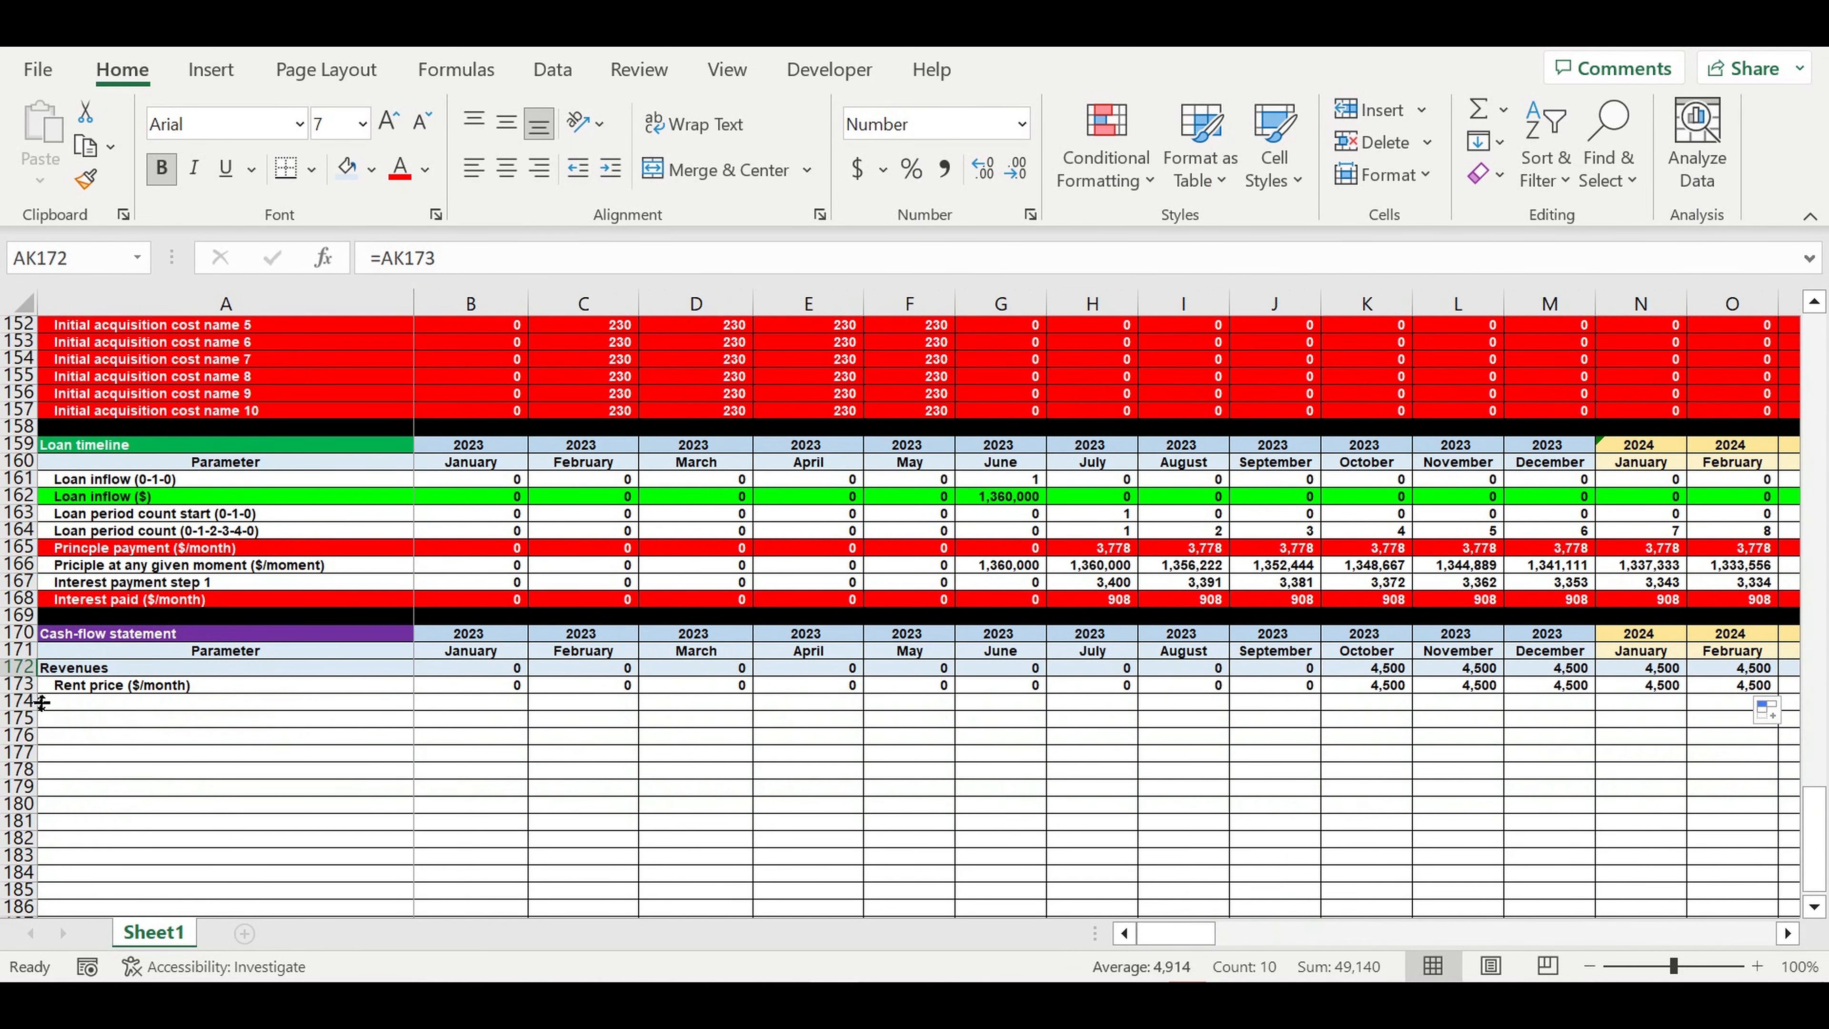
pyautogui.click(21, 701)
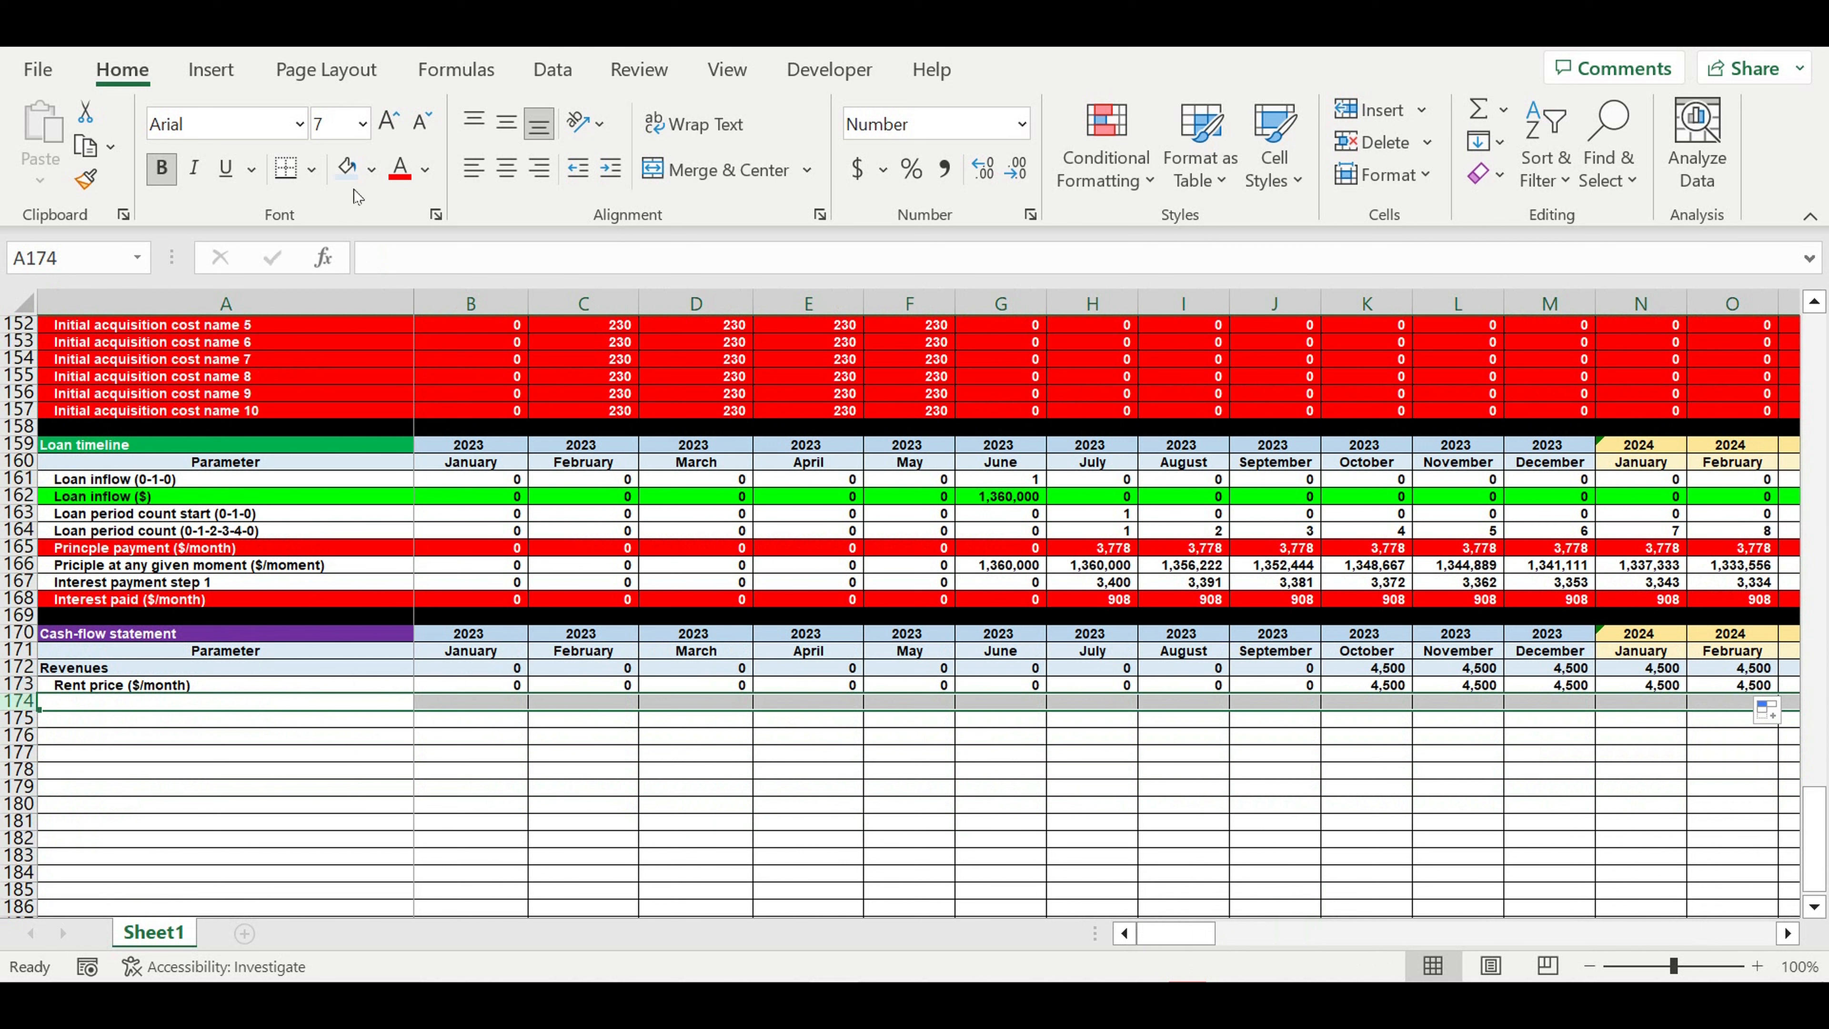
pyautogui.click(134, 707)
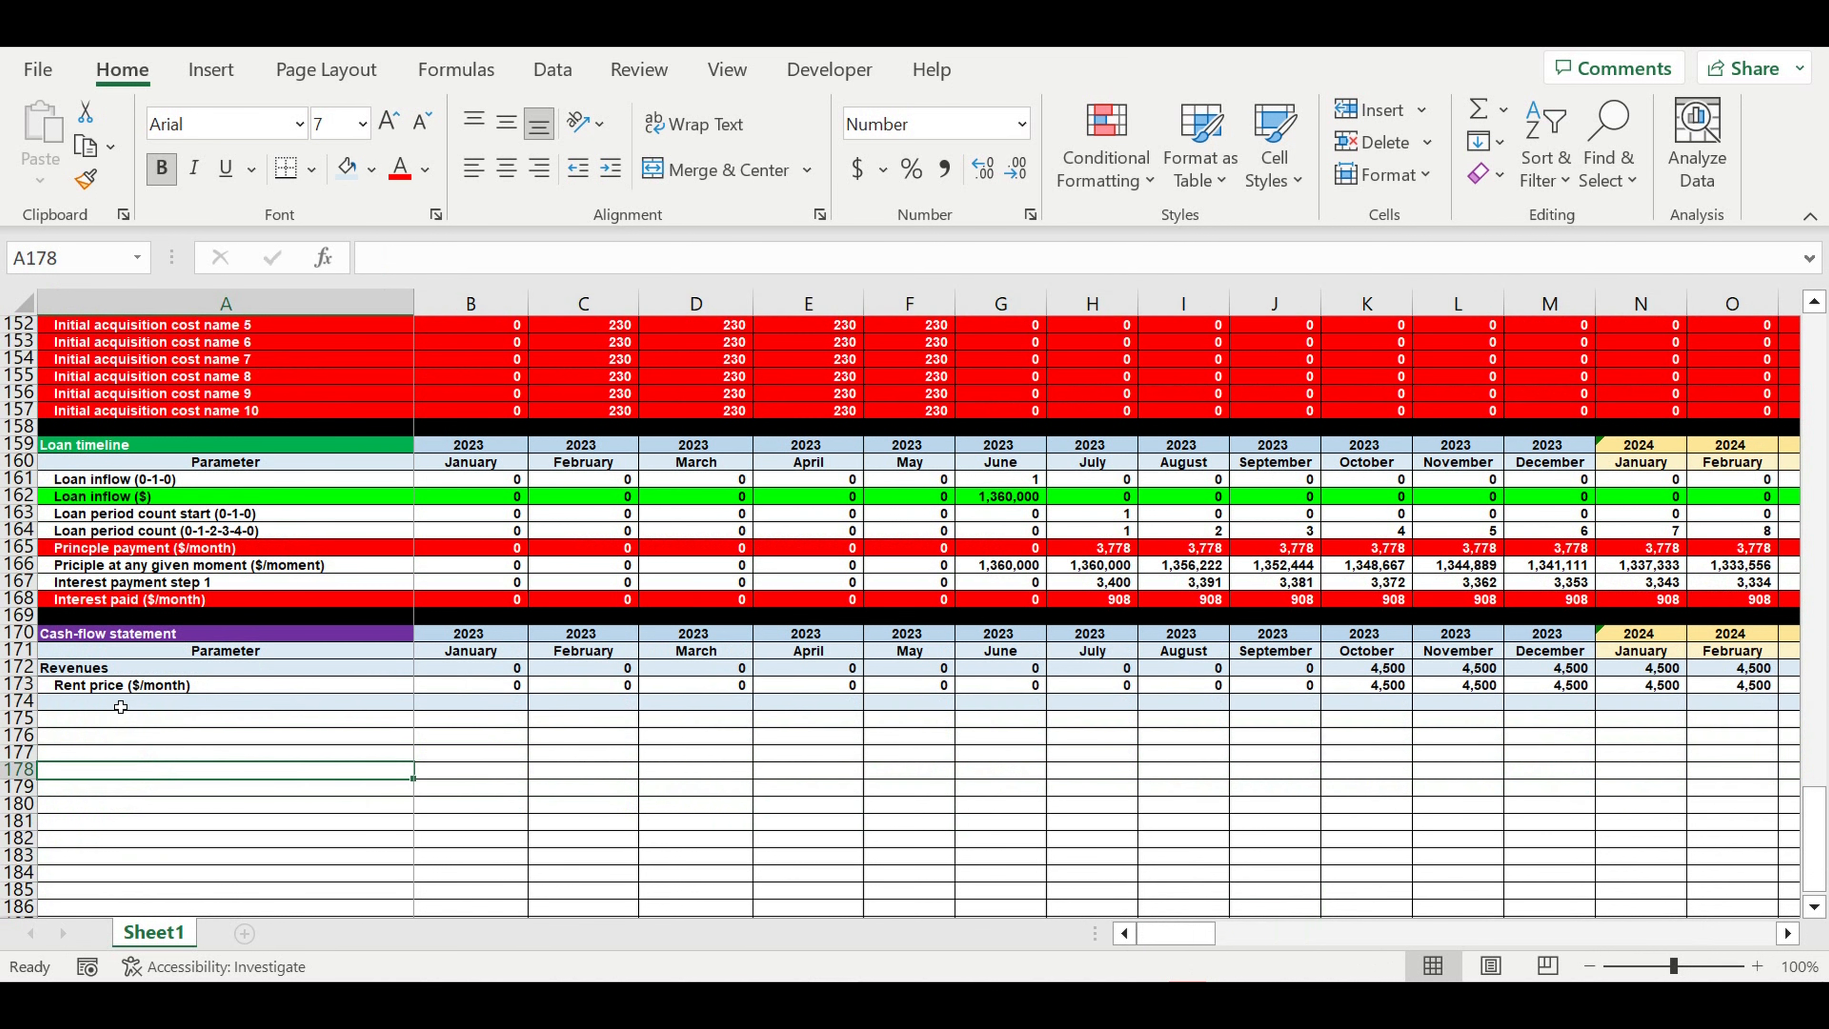
pyautogui.write('Operating costs')
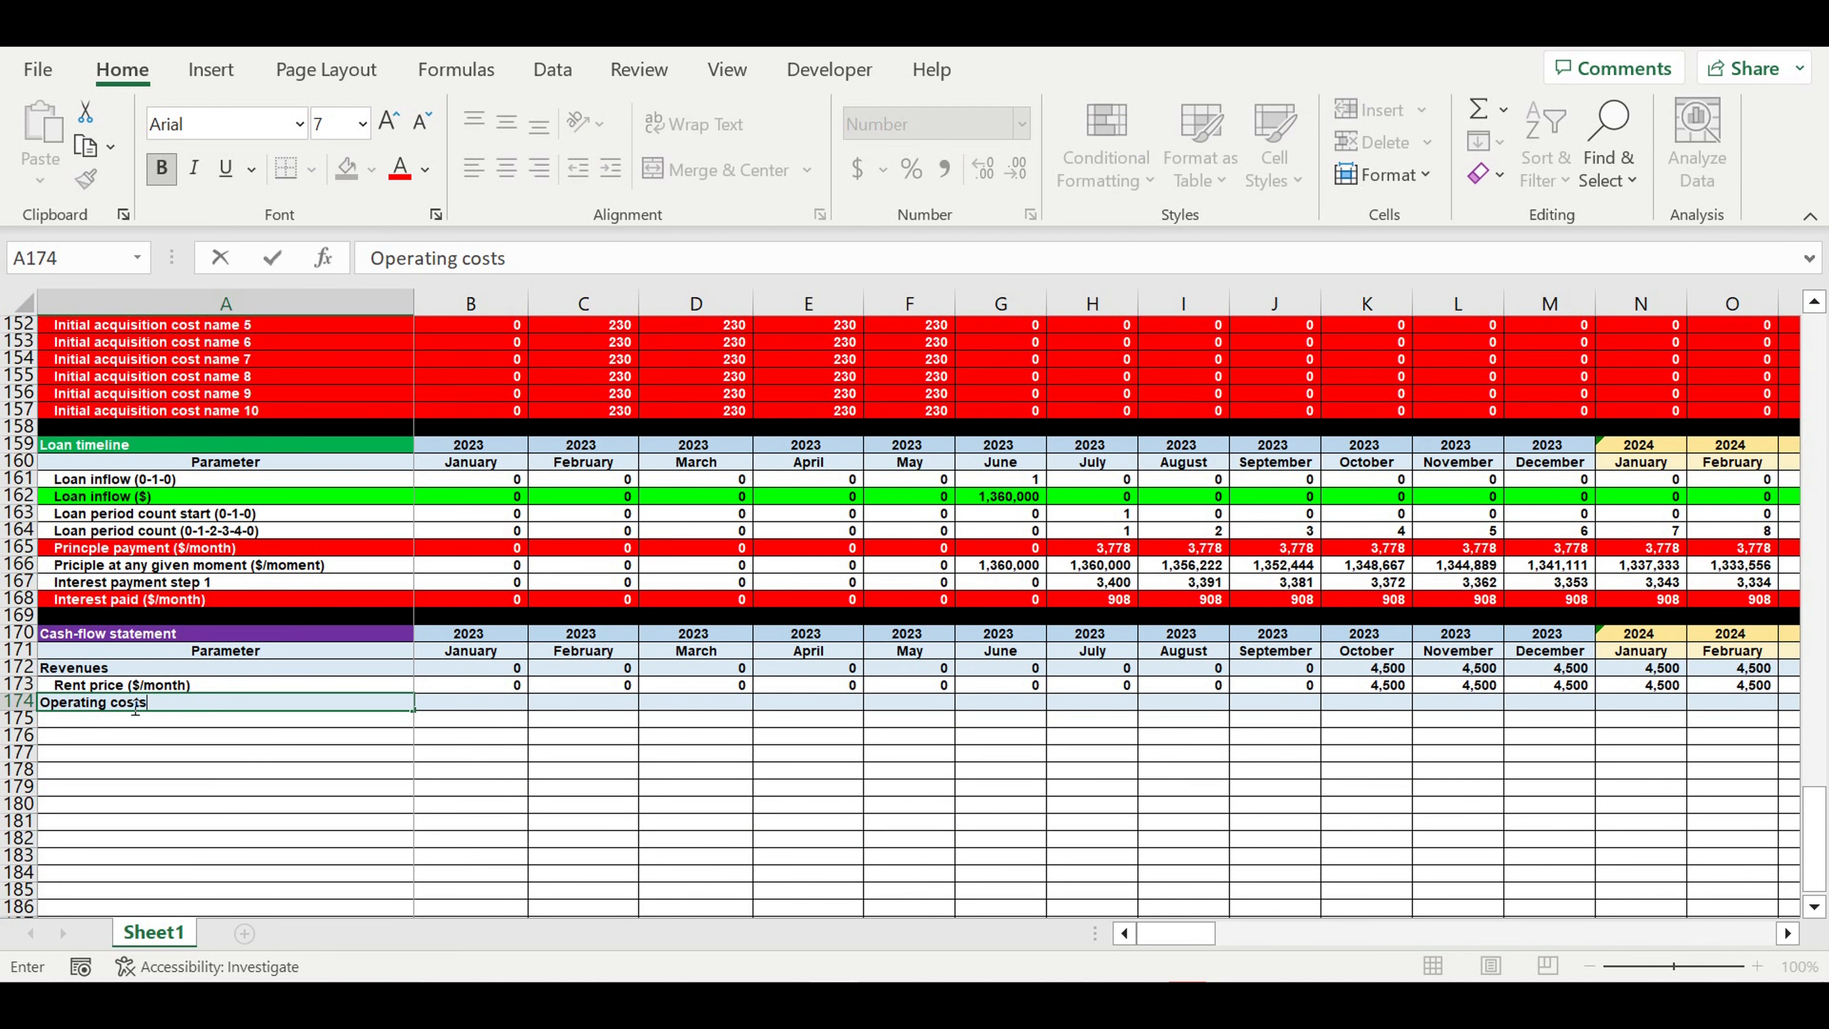
pyautogui.press('Return')
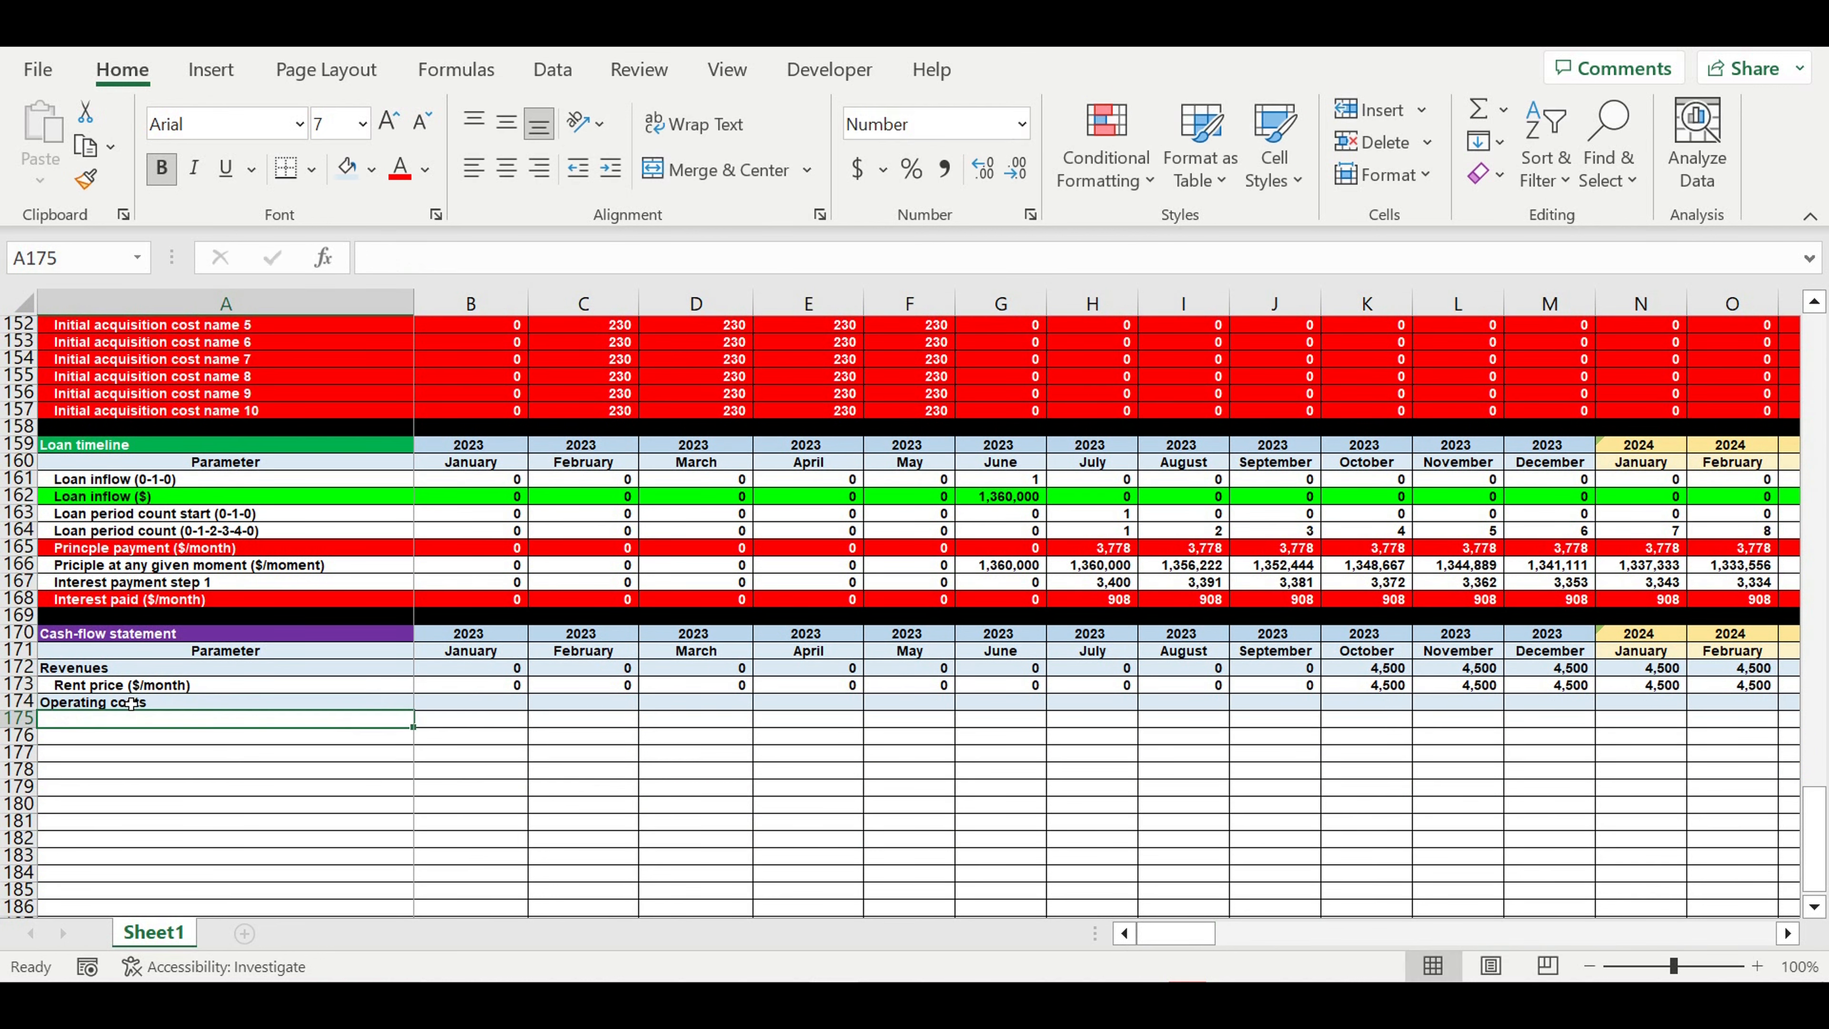
# Step: Link A175 to the Operating cost item 1 label in A123 and extend it down to Operating cost item 6 in A180
pyautogui.write('=')
pyautogui.scroll(5, 220, 641)
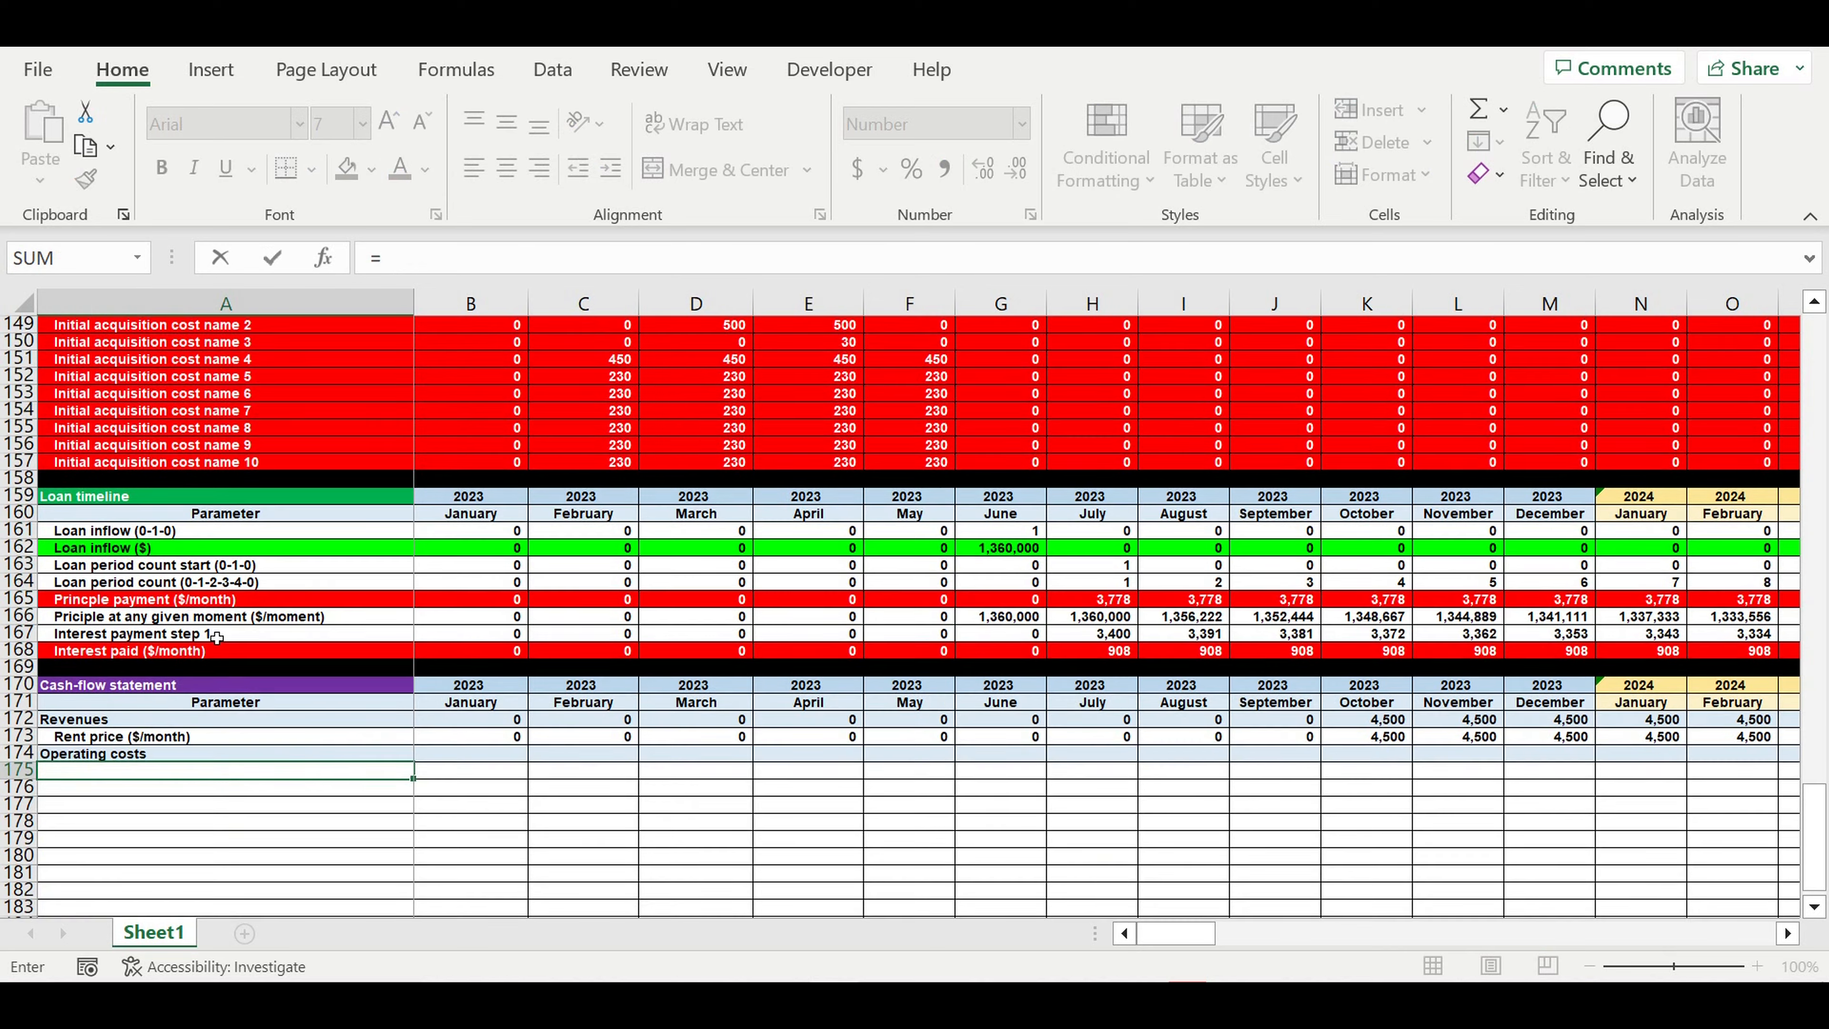
pyautogui.scroll(10, 221, 642)
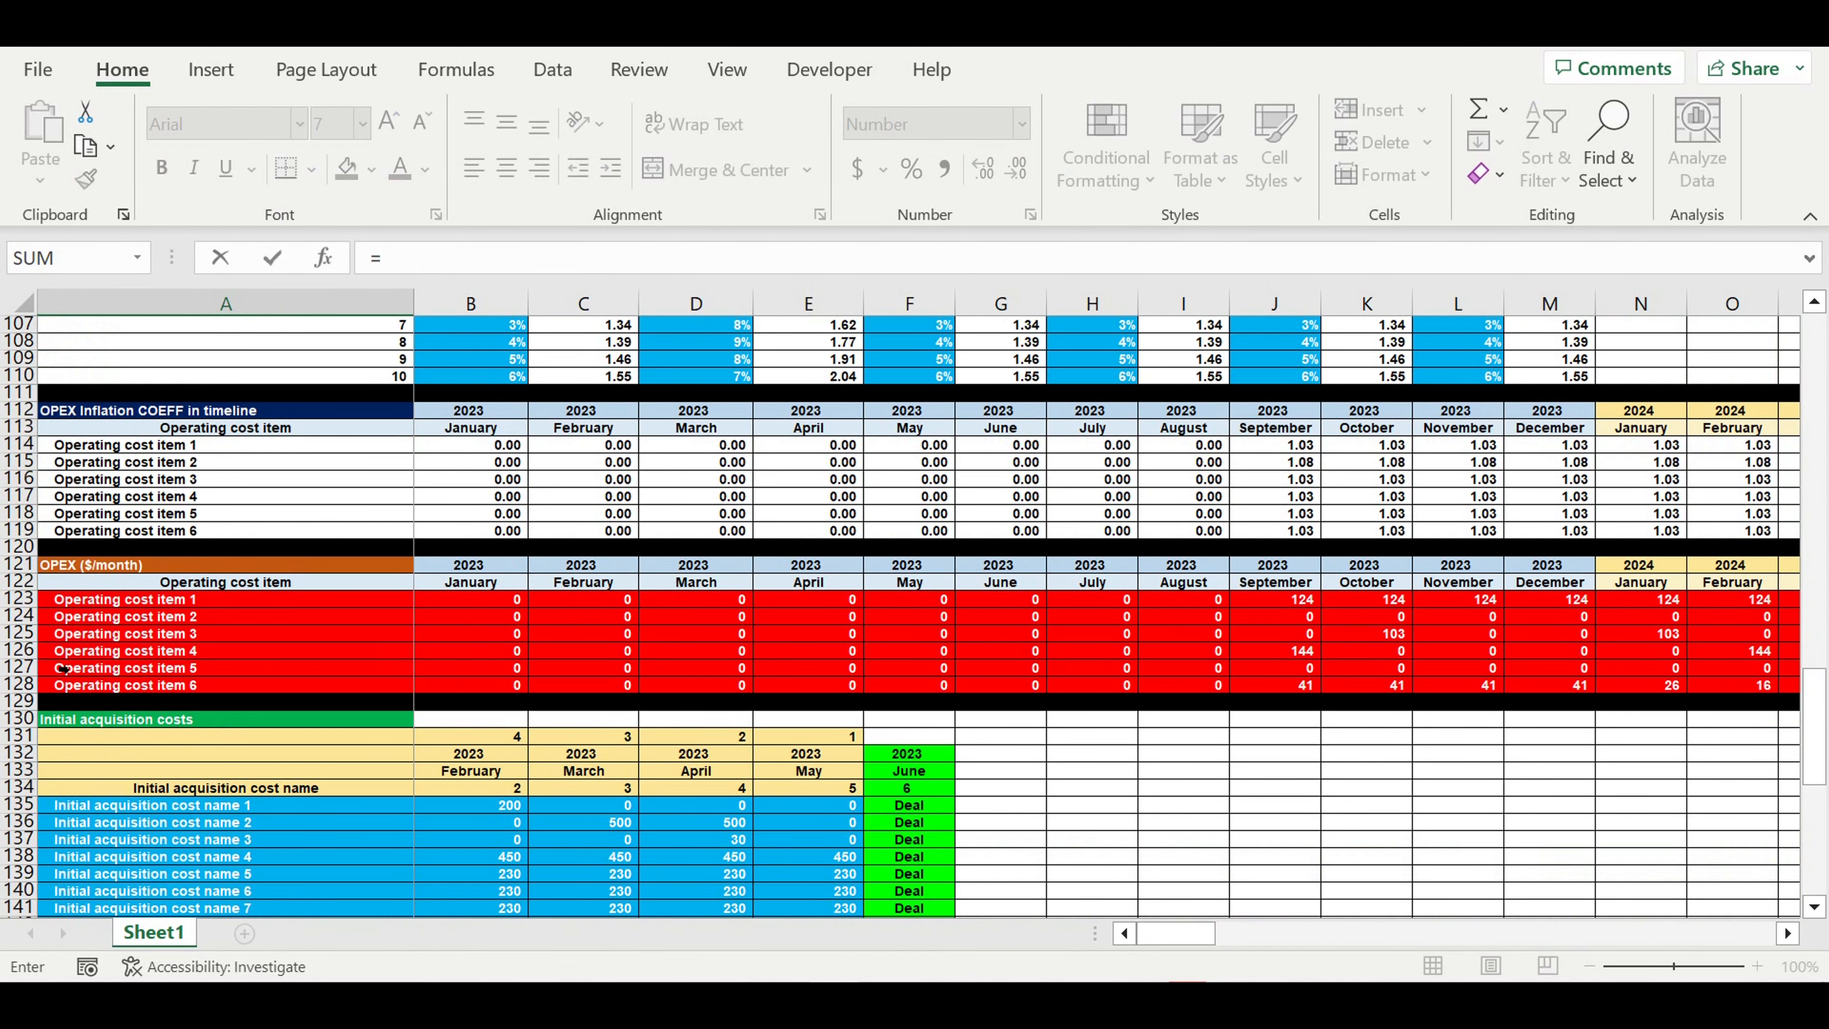
pyautogui.click(112, 607)
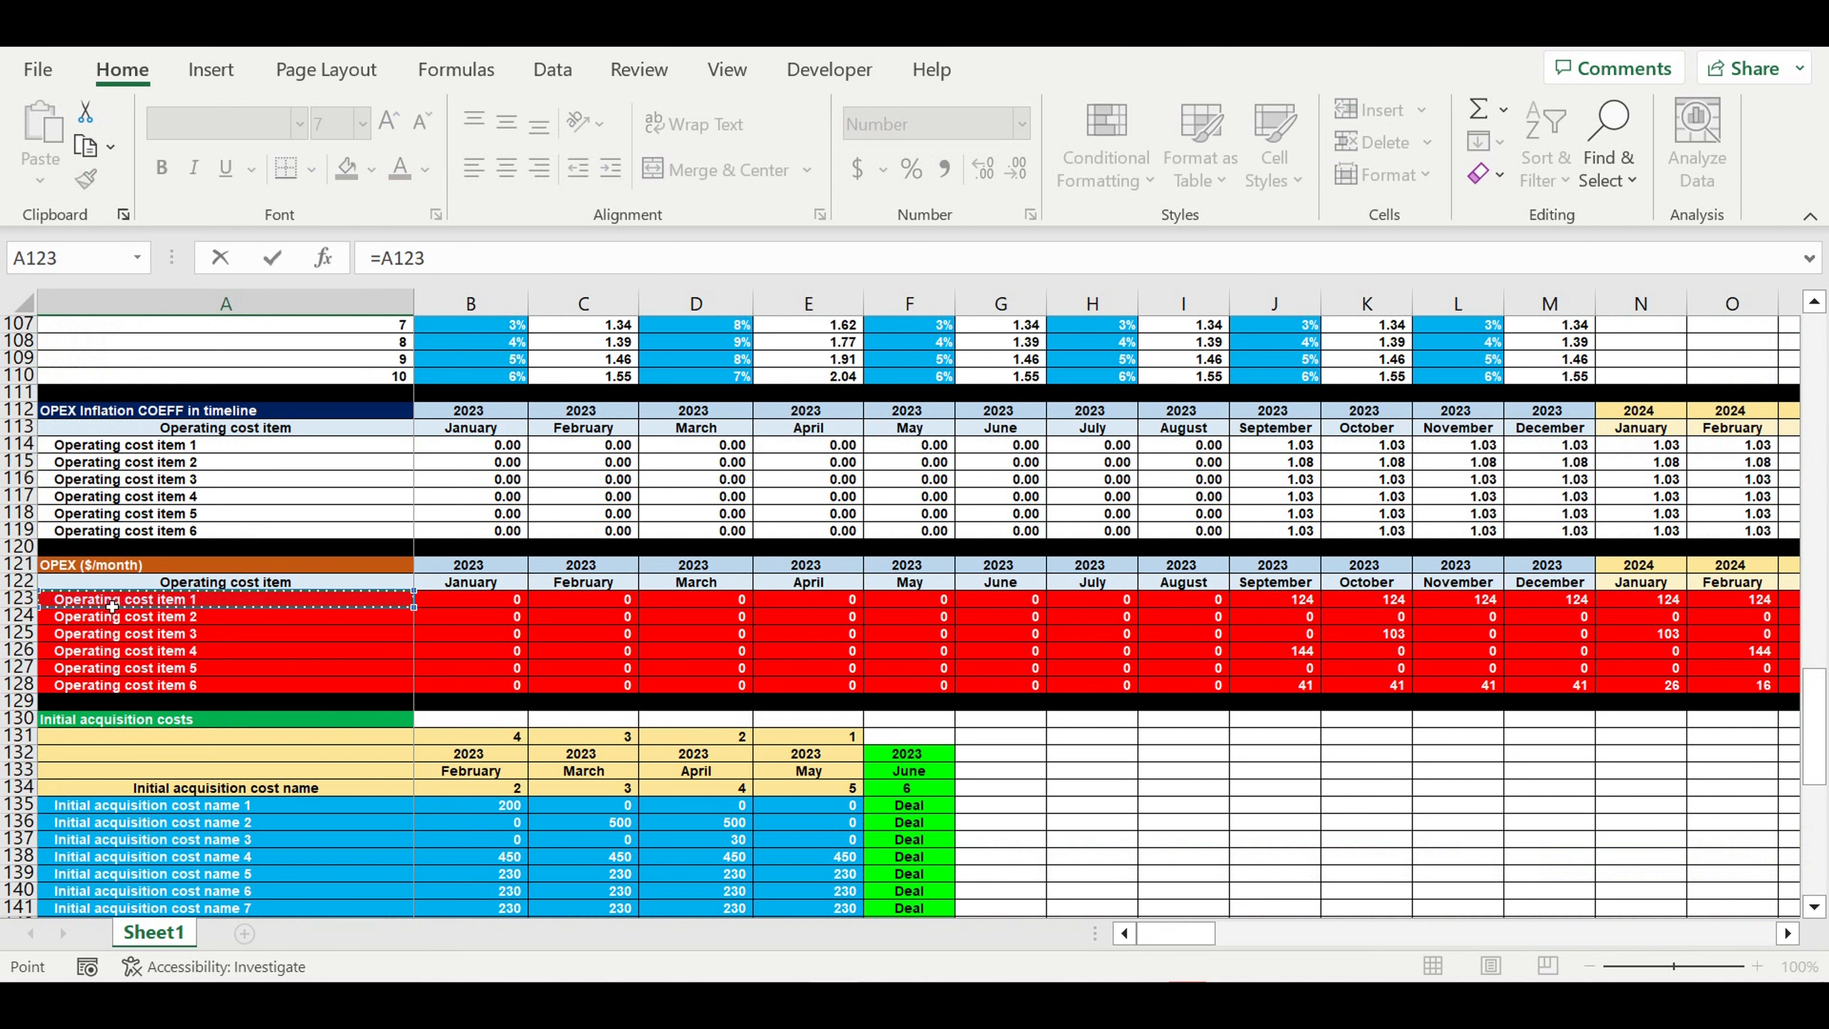
pyautogui.press('Return')
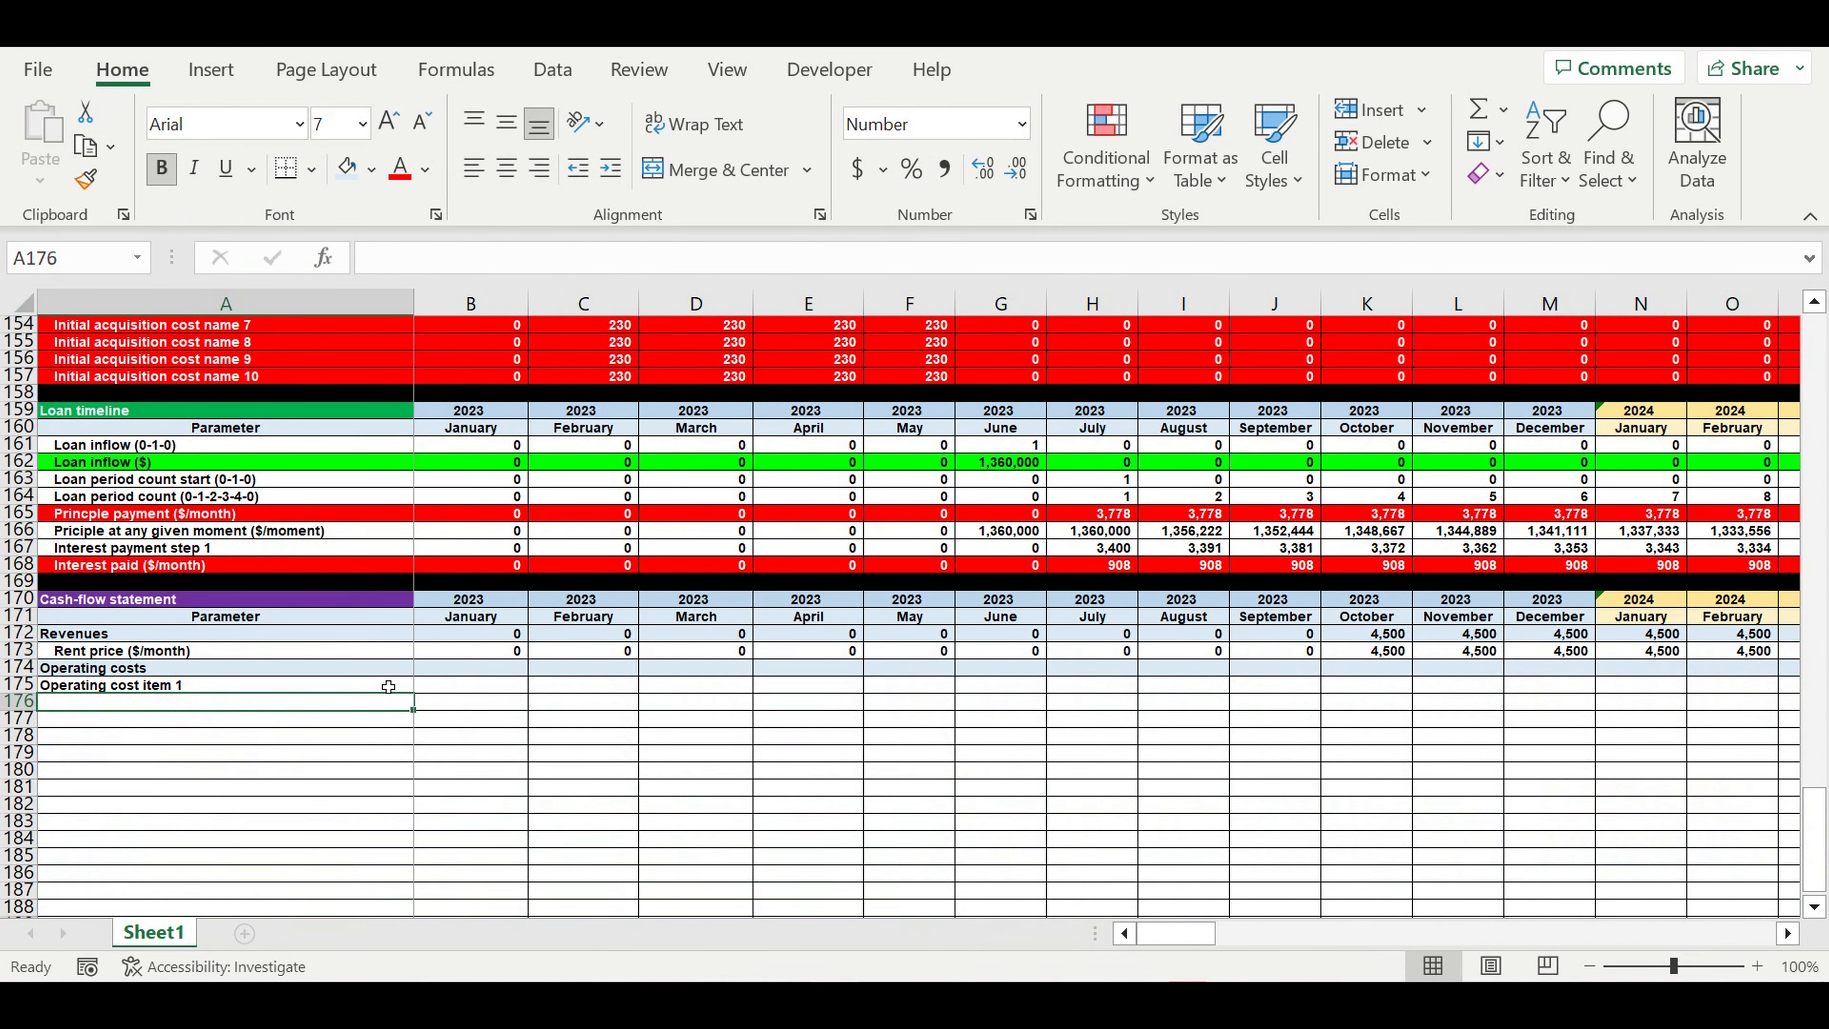
pyautogui.click(388, 686)
pyautogui.moveTo(414, 693); pyautogui.dragTo(412, 772)
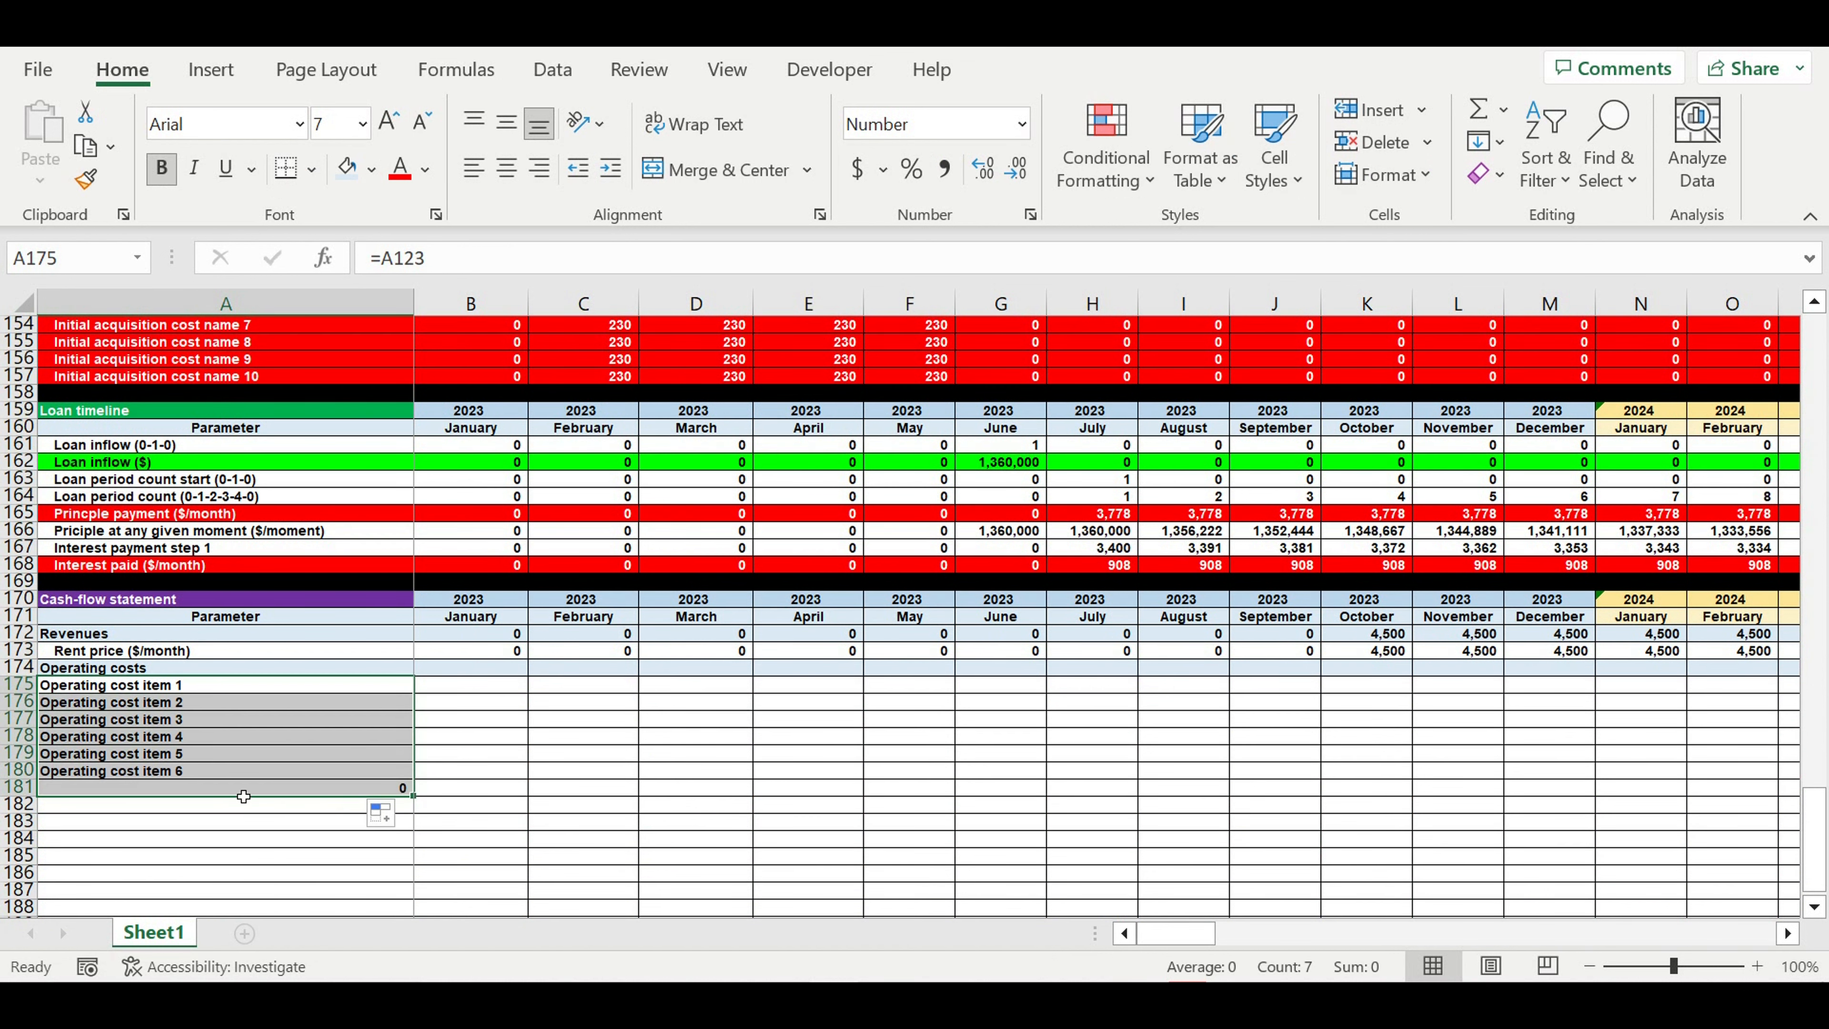
pyautogui.click(226, 793)
pyautogui.press('Delete')
# Step: Extend the operating cost item formulas in A175:A180 to column B and indent the item labels beneath Operating costs
pyautogui.click(266, 738)
pyautogui.moveTo(216, 684); pyautogui.dragTo(226, 771)
pyautogui.moveTo(419, 785); pyautogui.dragTo(537, 789)
pyautogui.moveTo(112, 692); pyautogui.dragTo(109, 771)
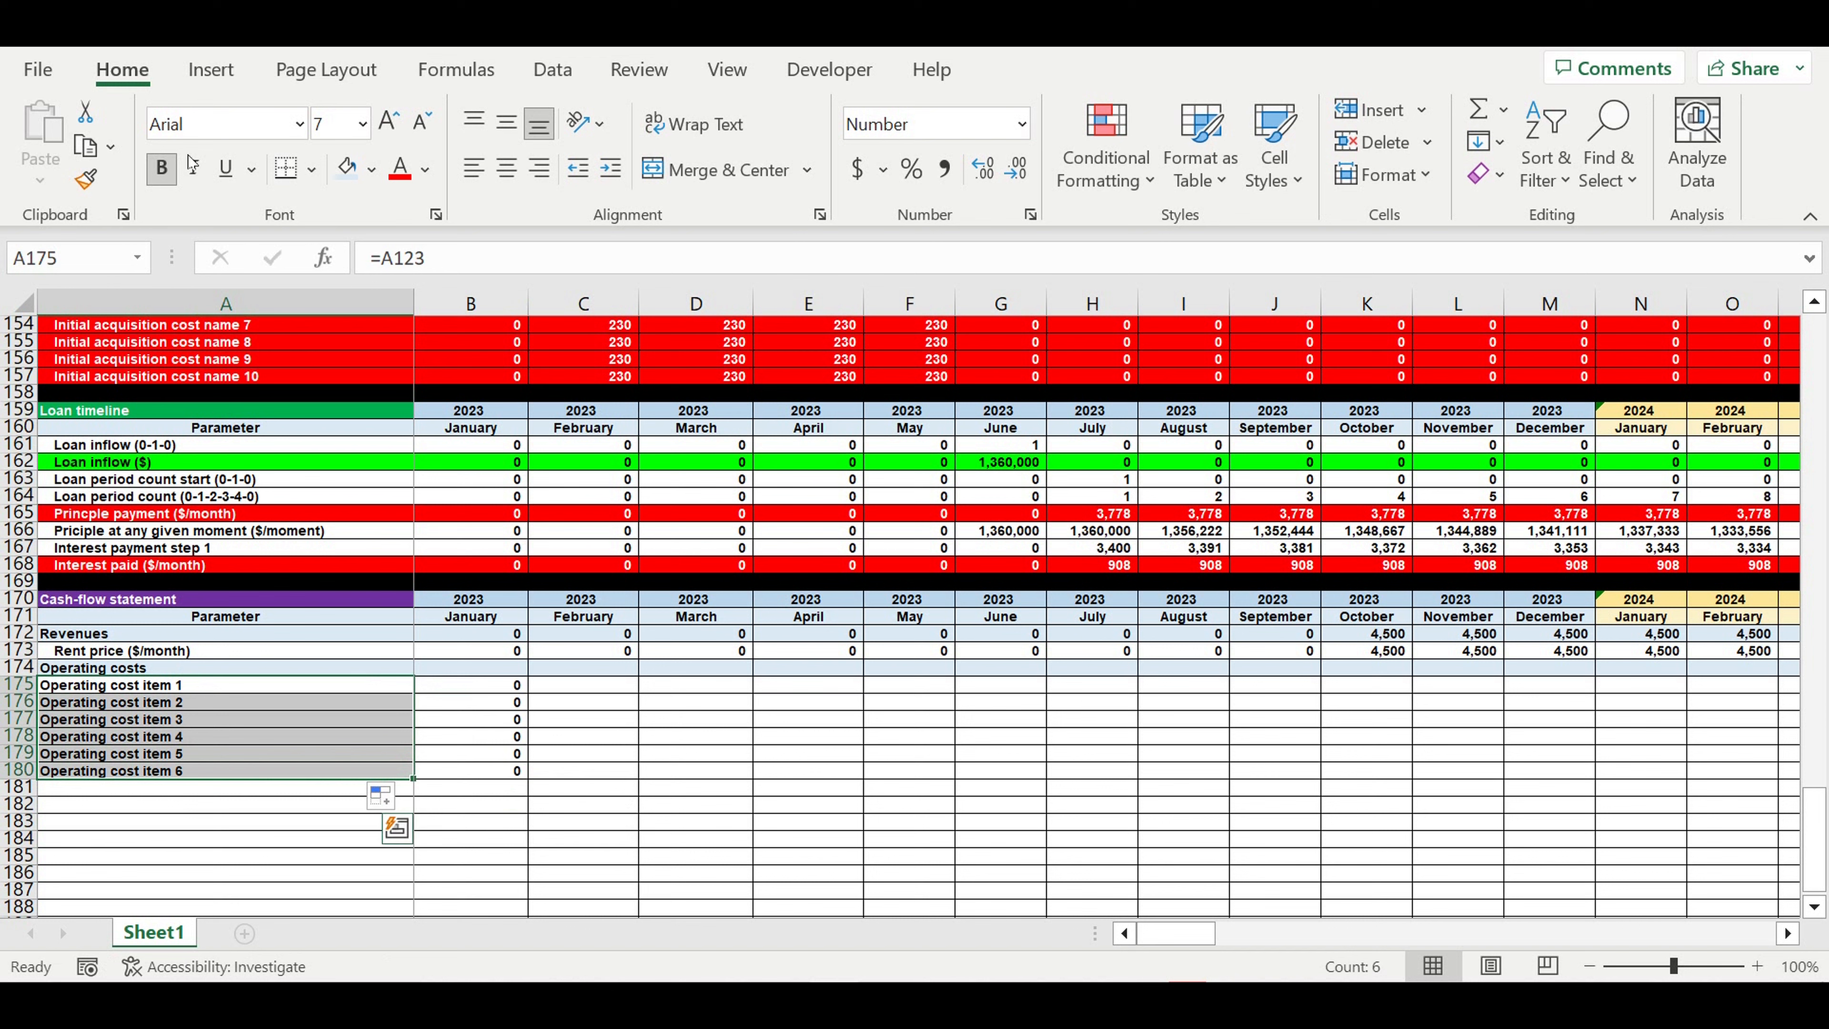
pyautogui.click(610, 168)
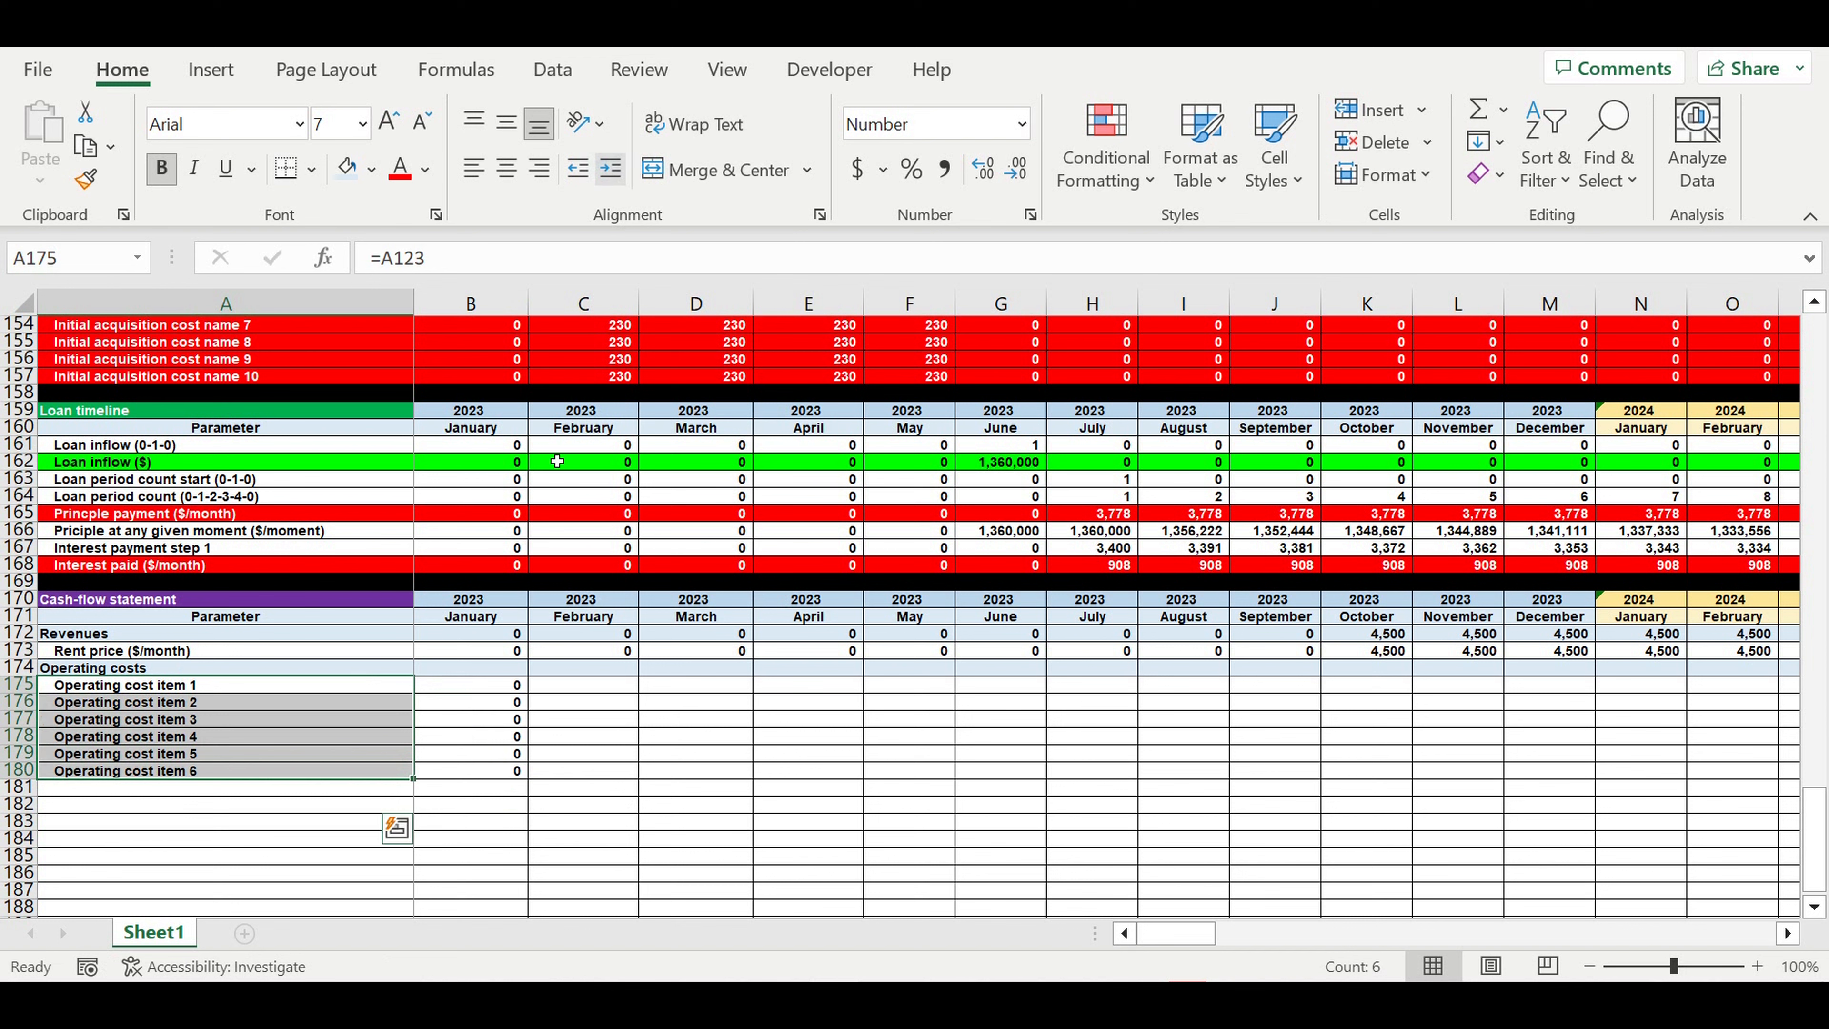
# Step: Sum B175:B180 in B174 and extend the Operating costs total and item formulas across the timeline to December 2032
pyautogui.click(479, 652)
pyautogui.click(480, 674)
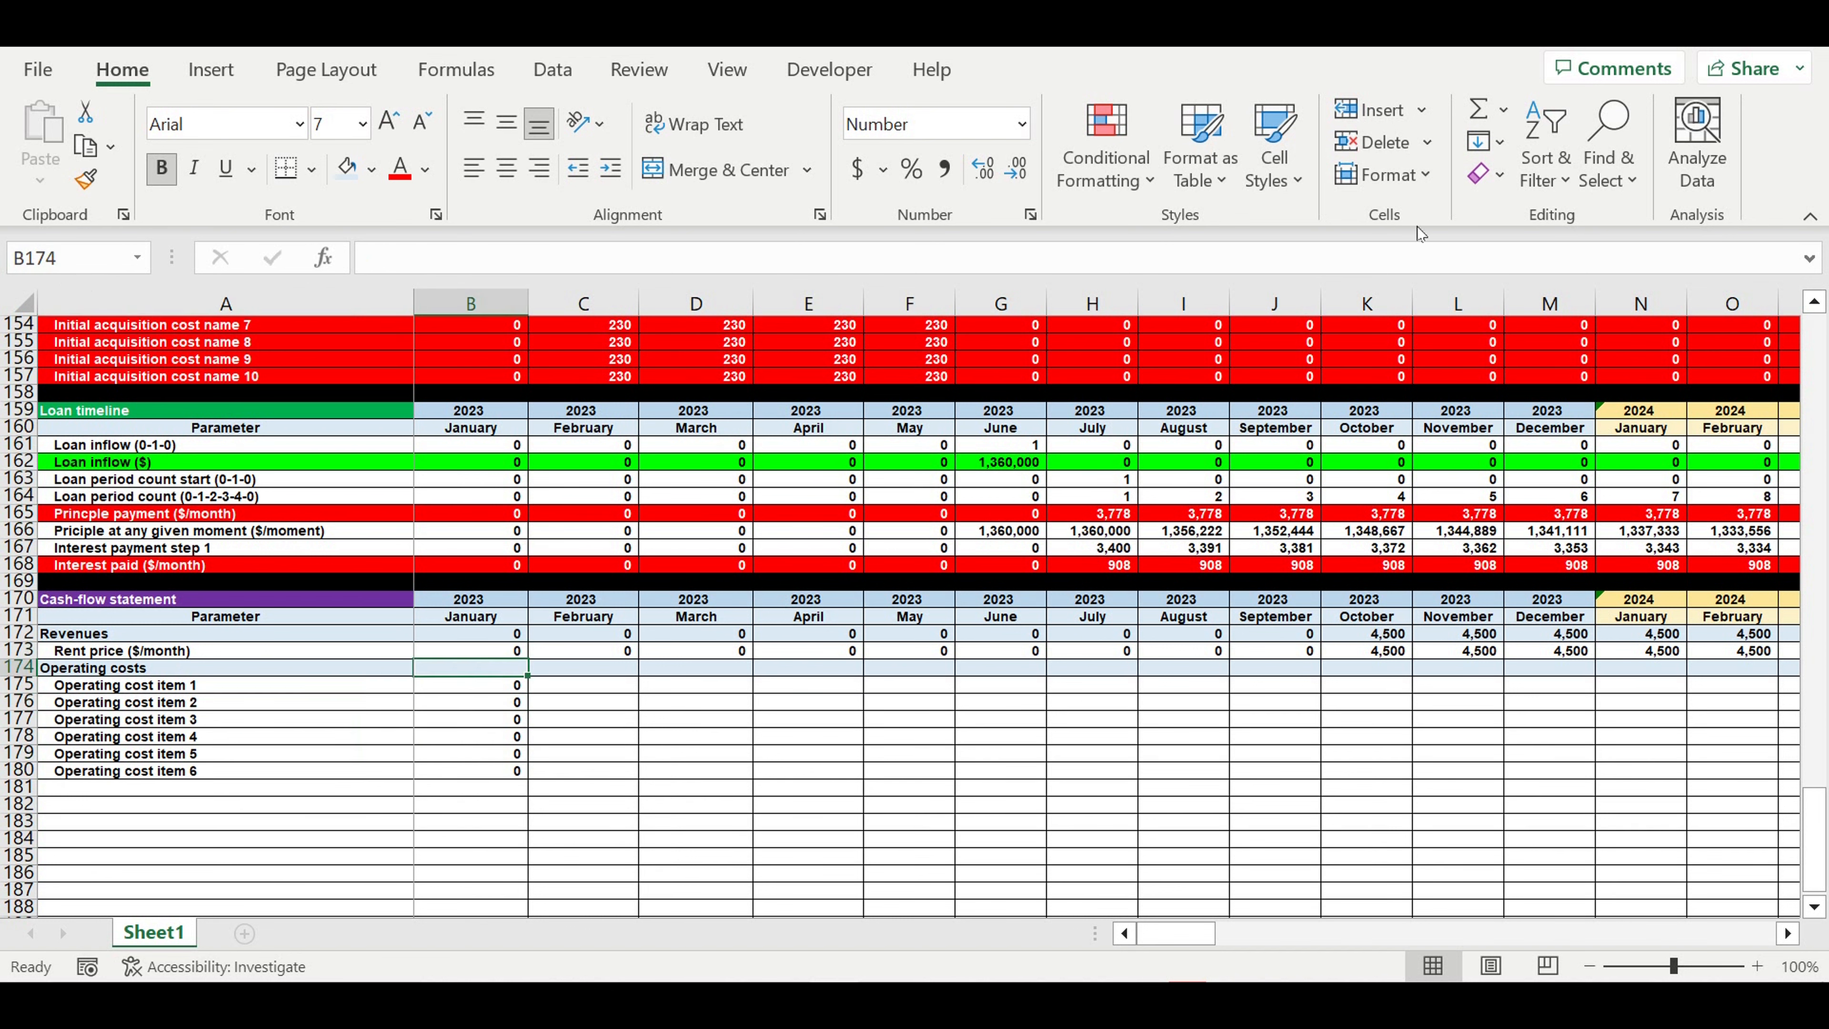
pyautogui.click(1478, 110)
pyautogui.moveTo(462, 770)
pyautogui.mouseDown()
pyautogui.moveTo(466, 692)
pyautogui.moveTo(475, 773)
pyautogui.moveTo(1793, 778)
pyautogui.moveTo(1645, 804)
pyautogui.moveTo(1614, 774)
pyautogui.moveTo(1587, 790)
pyautogui.mouseUp()
pyautogui.press('Return')
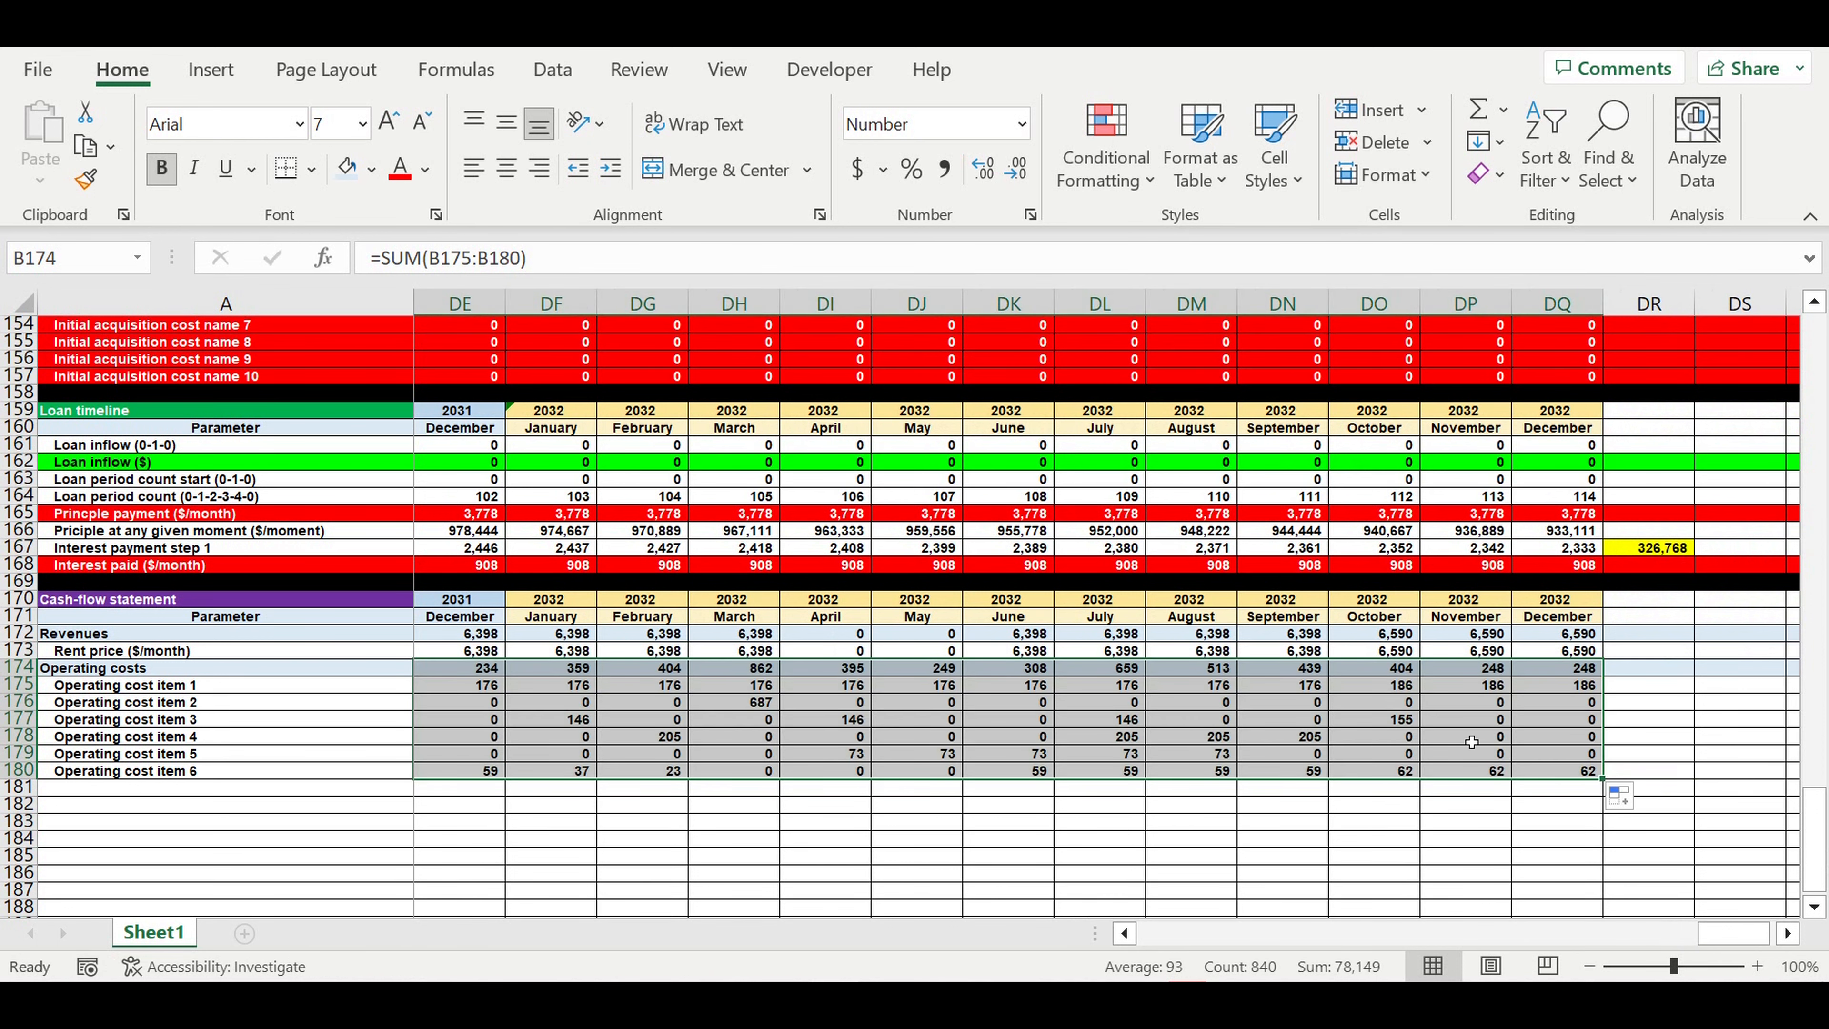
pyautogui.click(1327, 845)
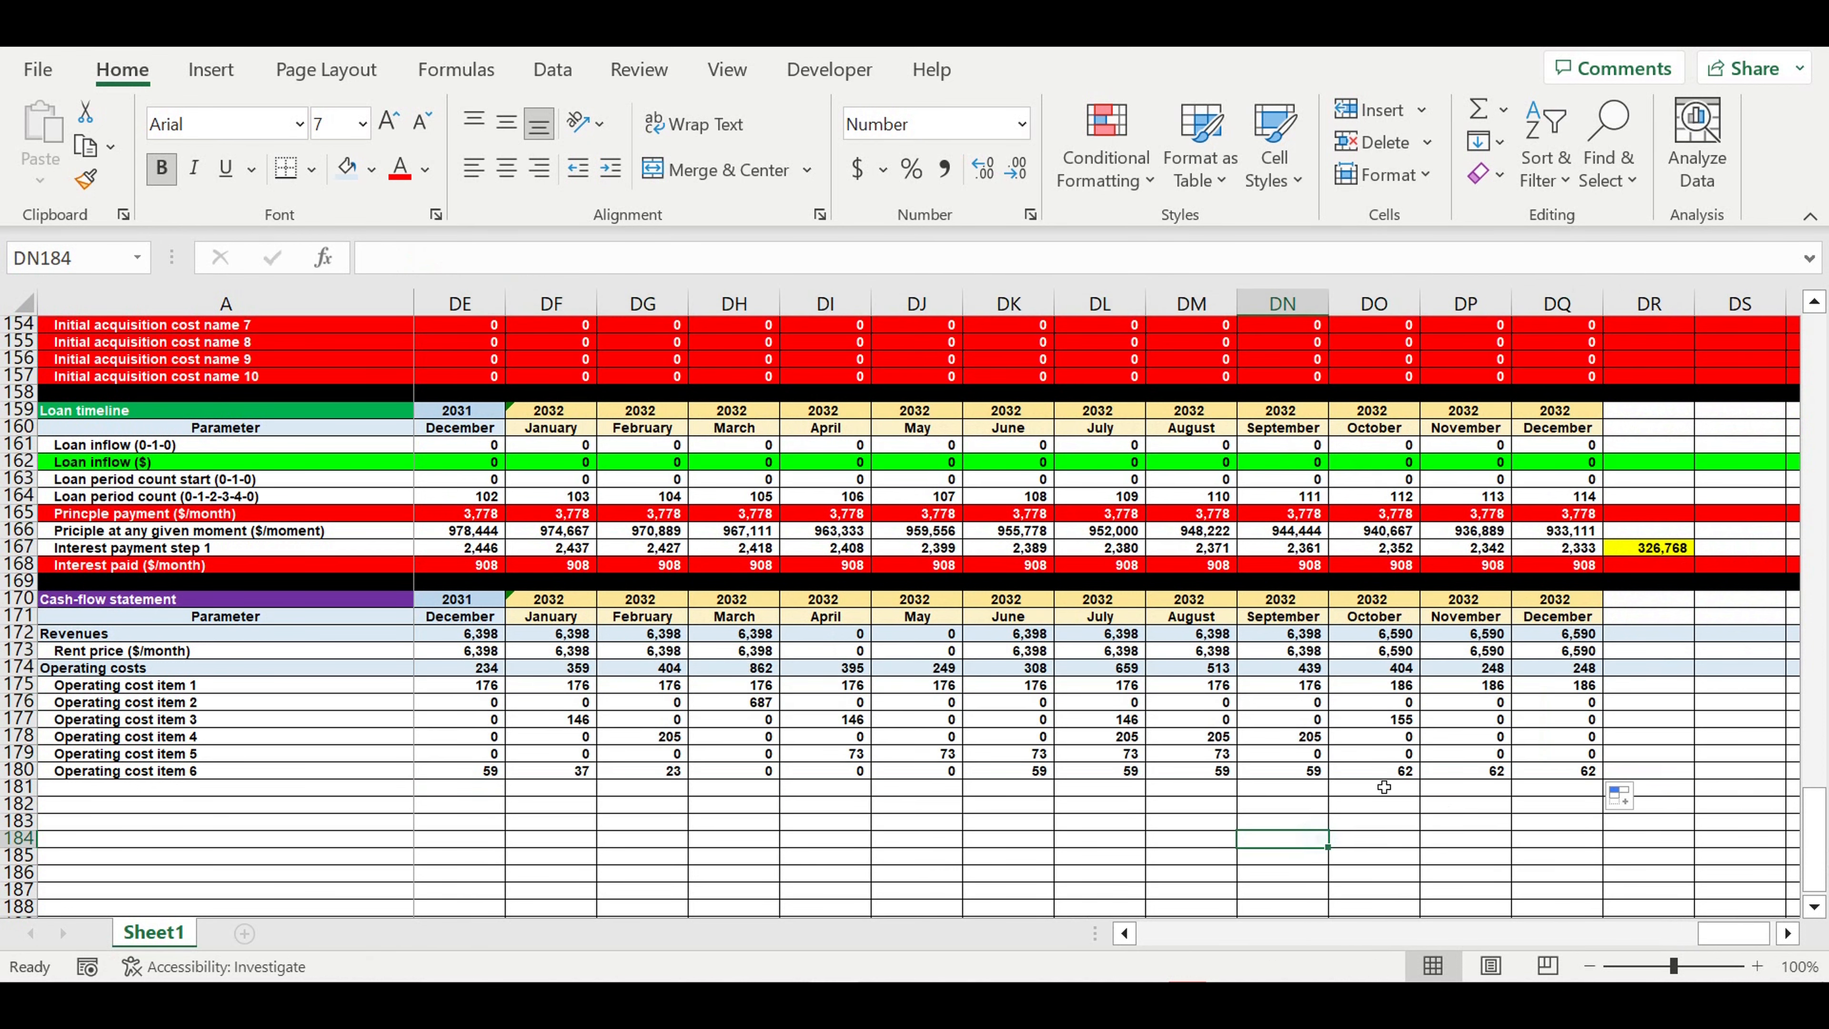
pyautogui.click(1477, 675)
pyautogui.moveTo(1734, 935); pyautogui.dragTo(901, 931)
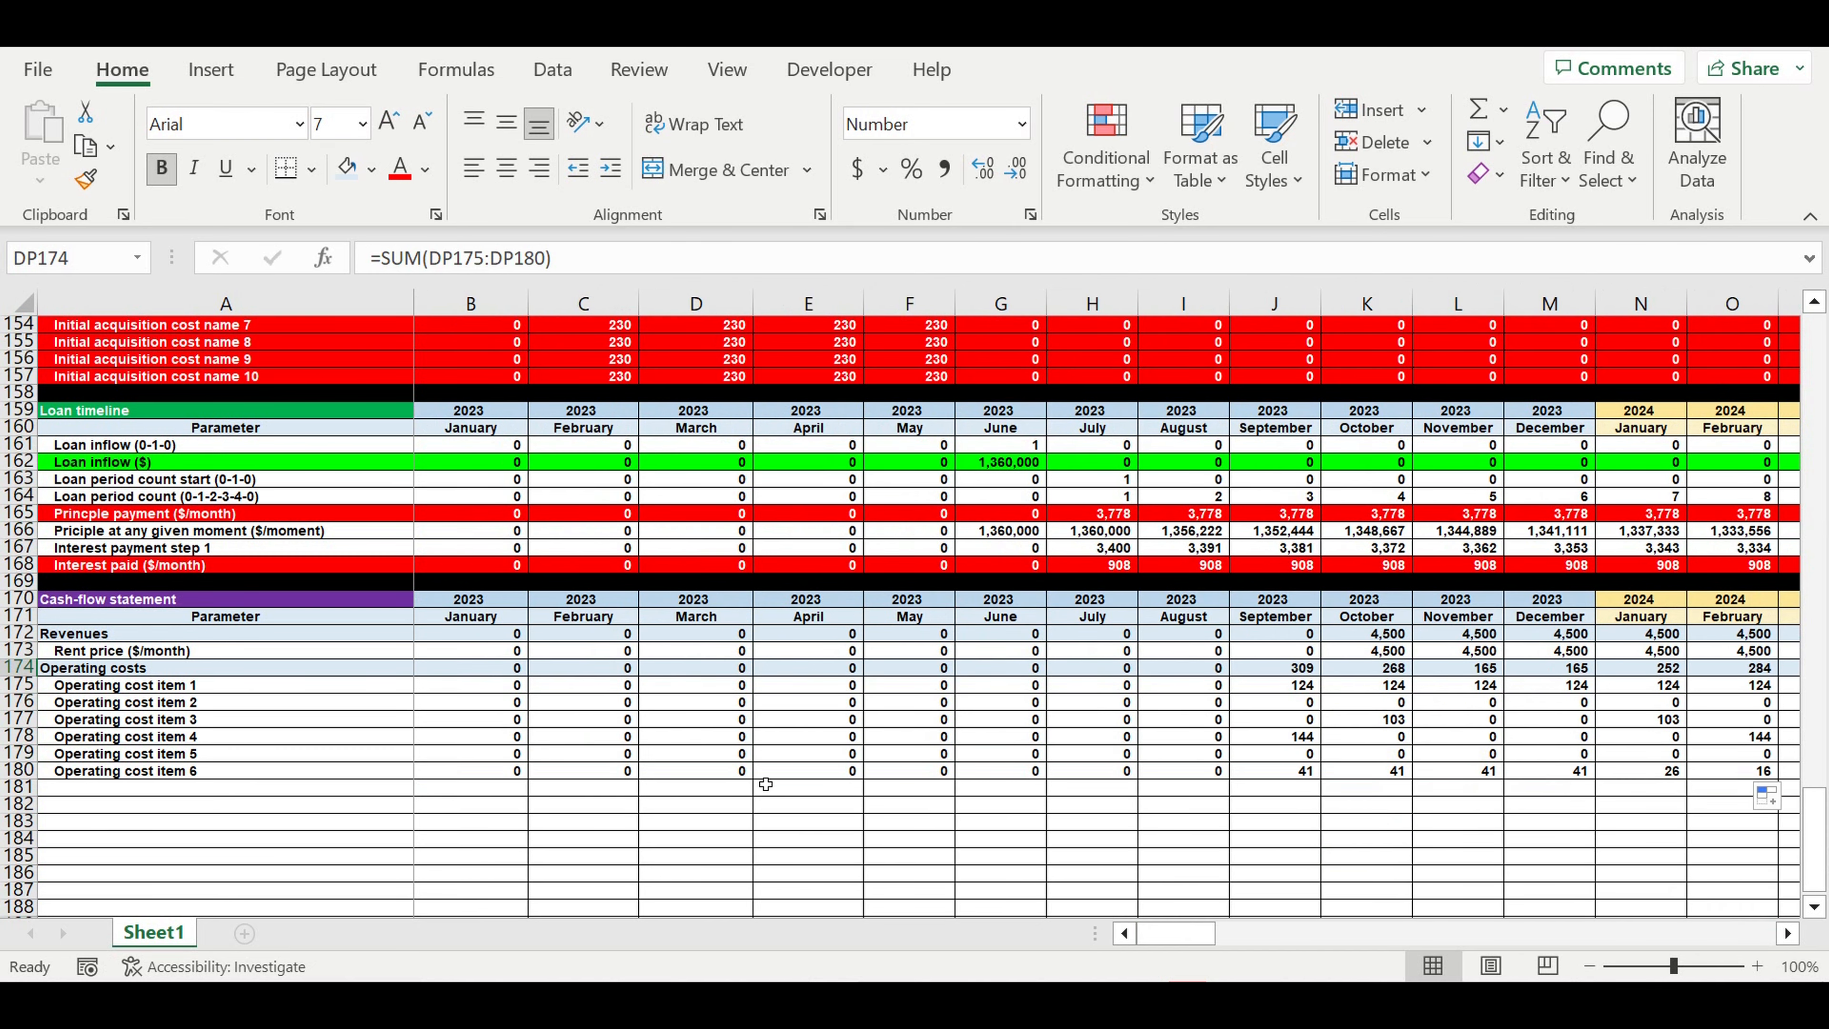
# Step: Fill row 181 with light blue and label it Taxes in A181
pyautogui.click(128, 771)
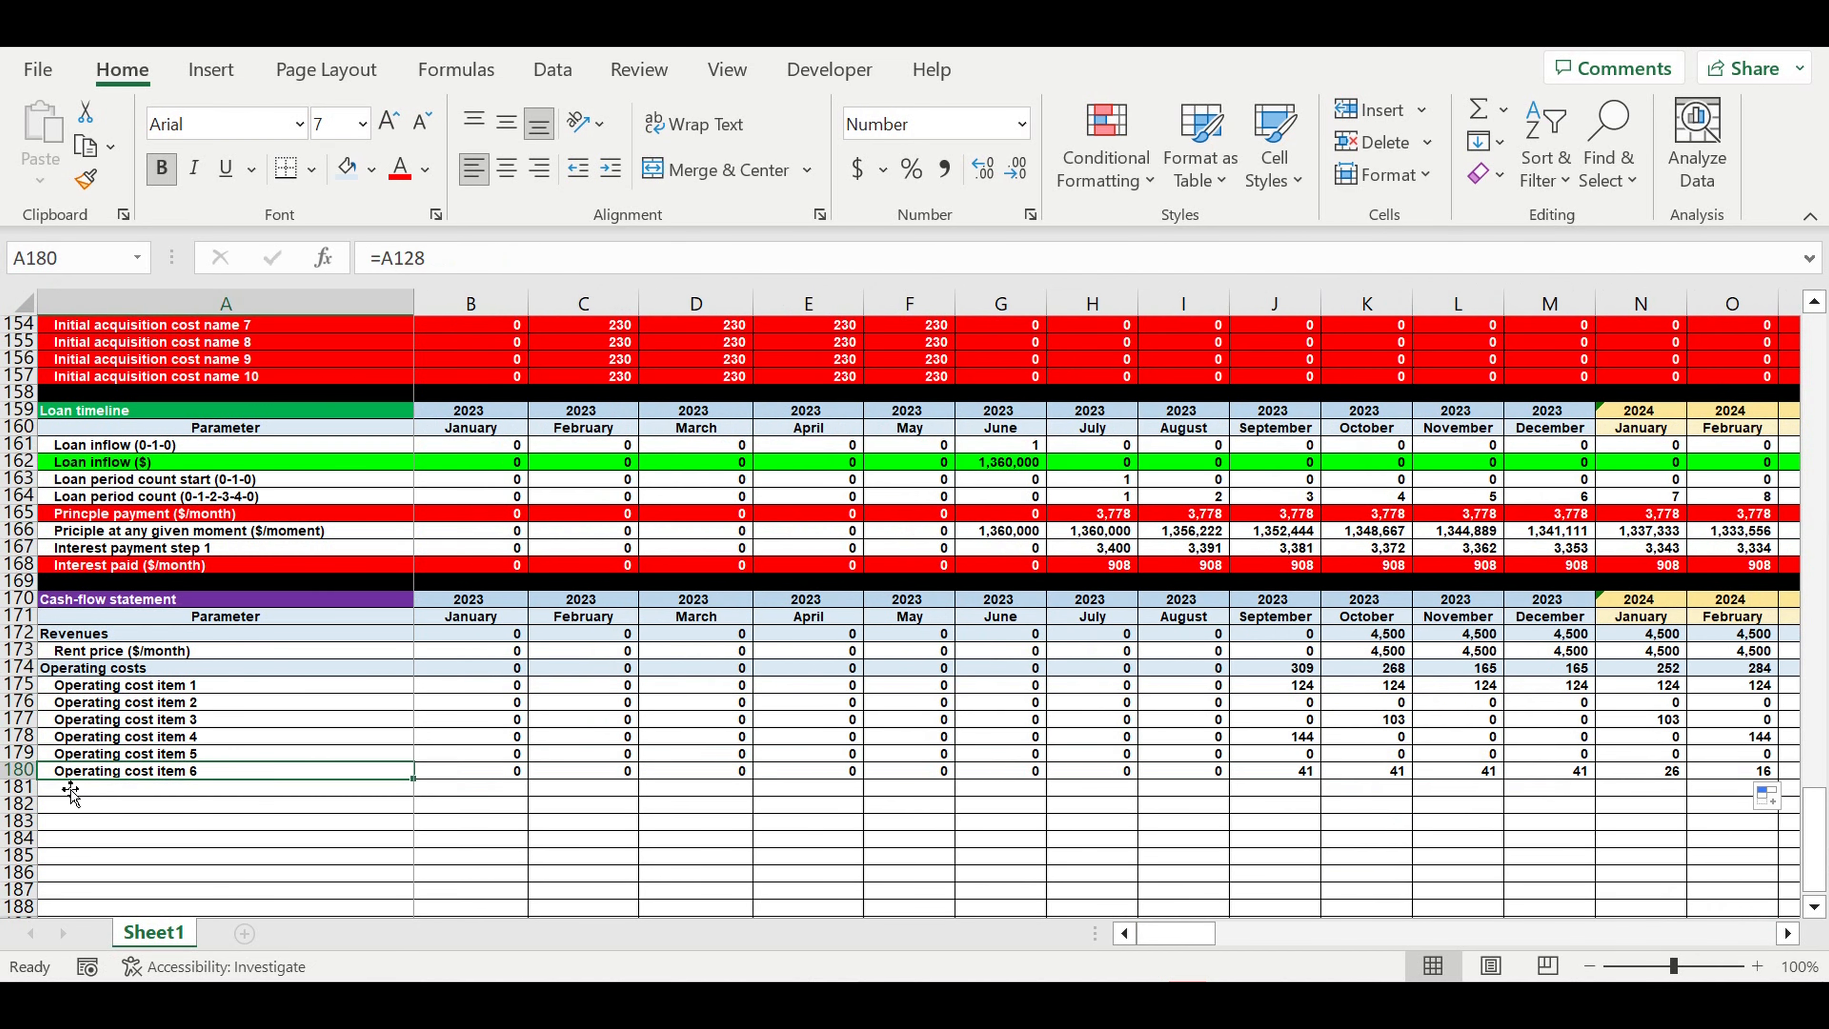
pyautogui.click(20, 791)
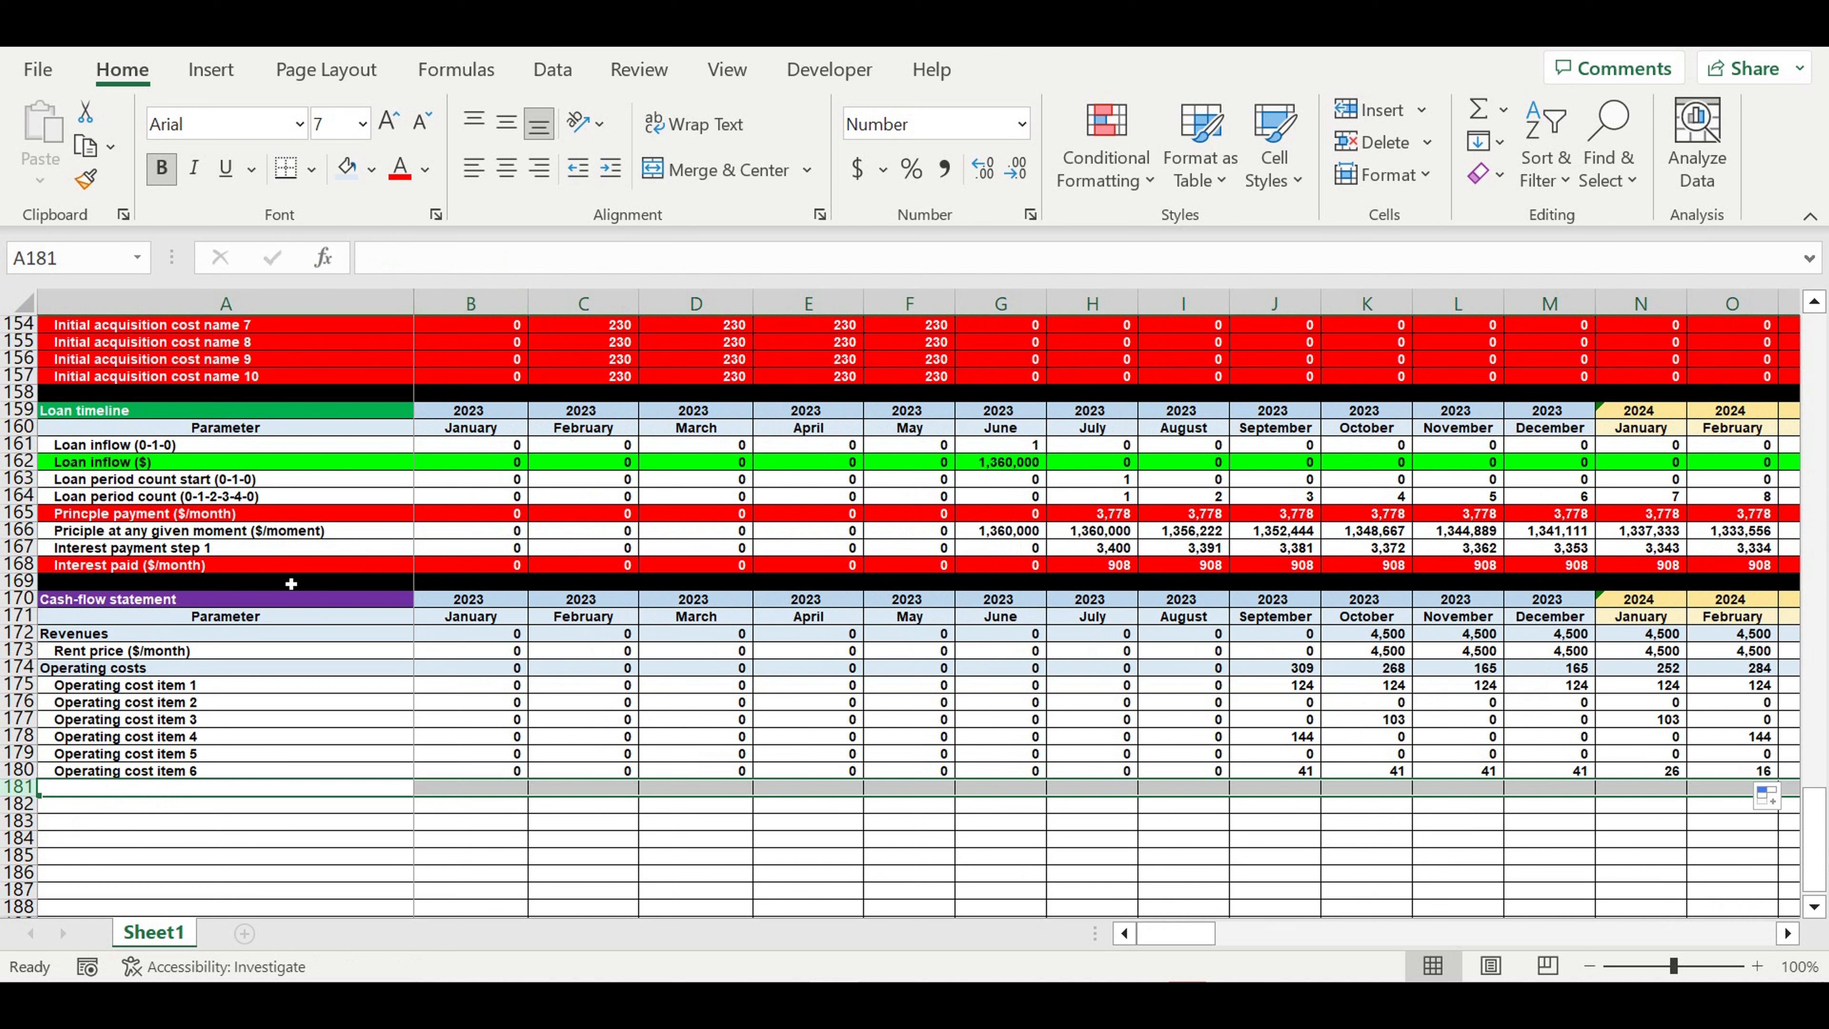
pyautogui.click(347, 167)
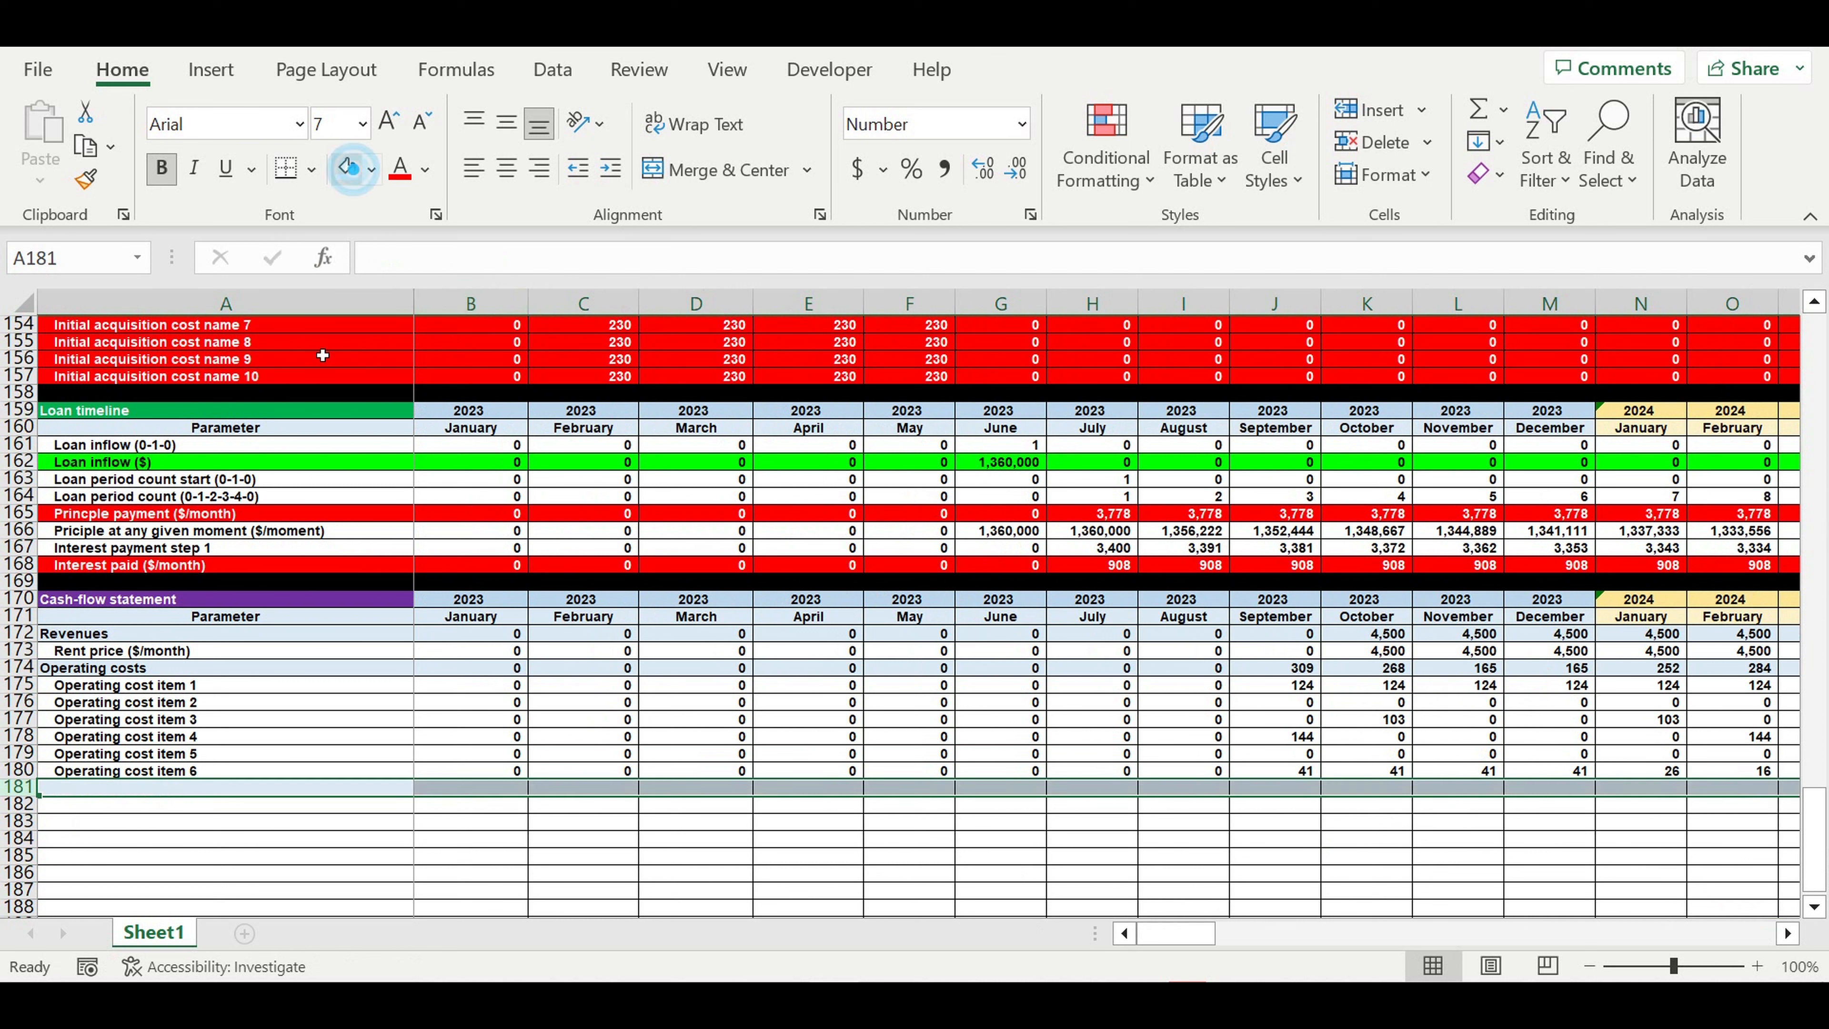
pyautogui.click(113, 791)
pyautogui.write('Tax')
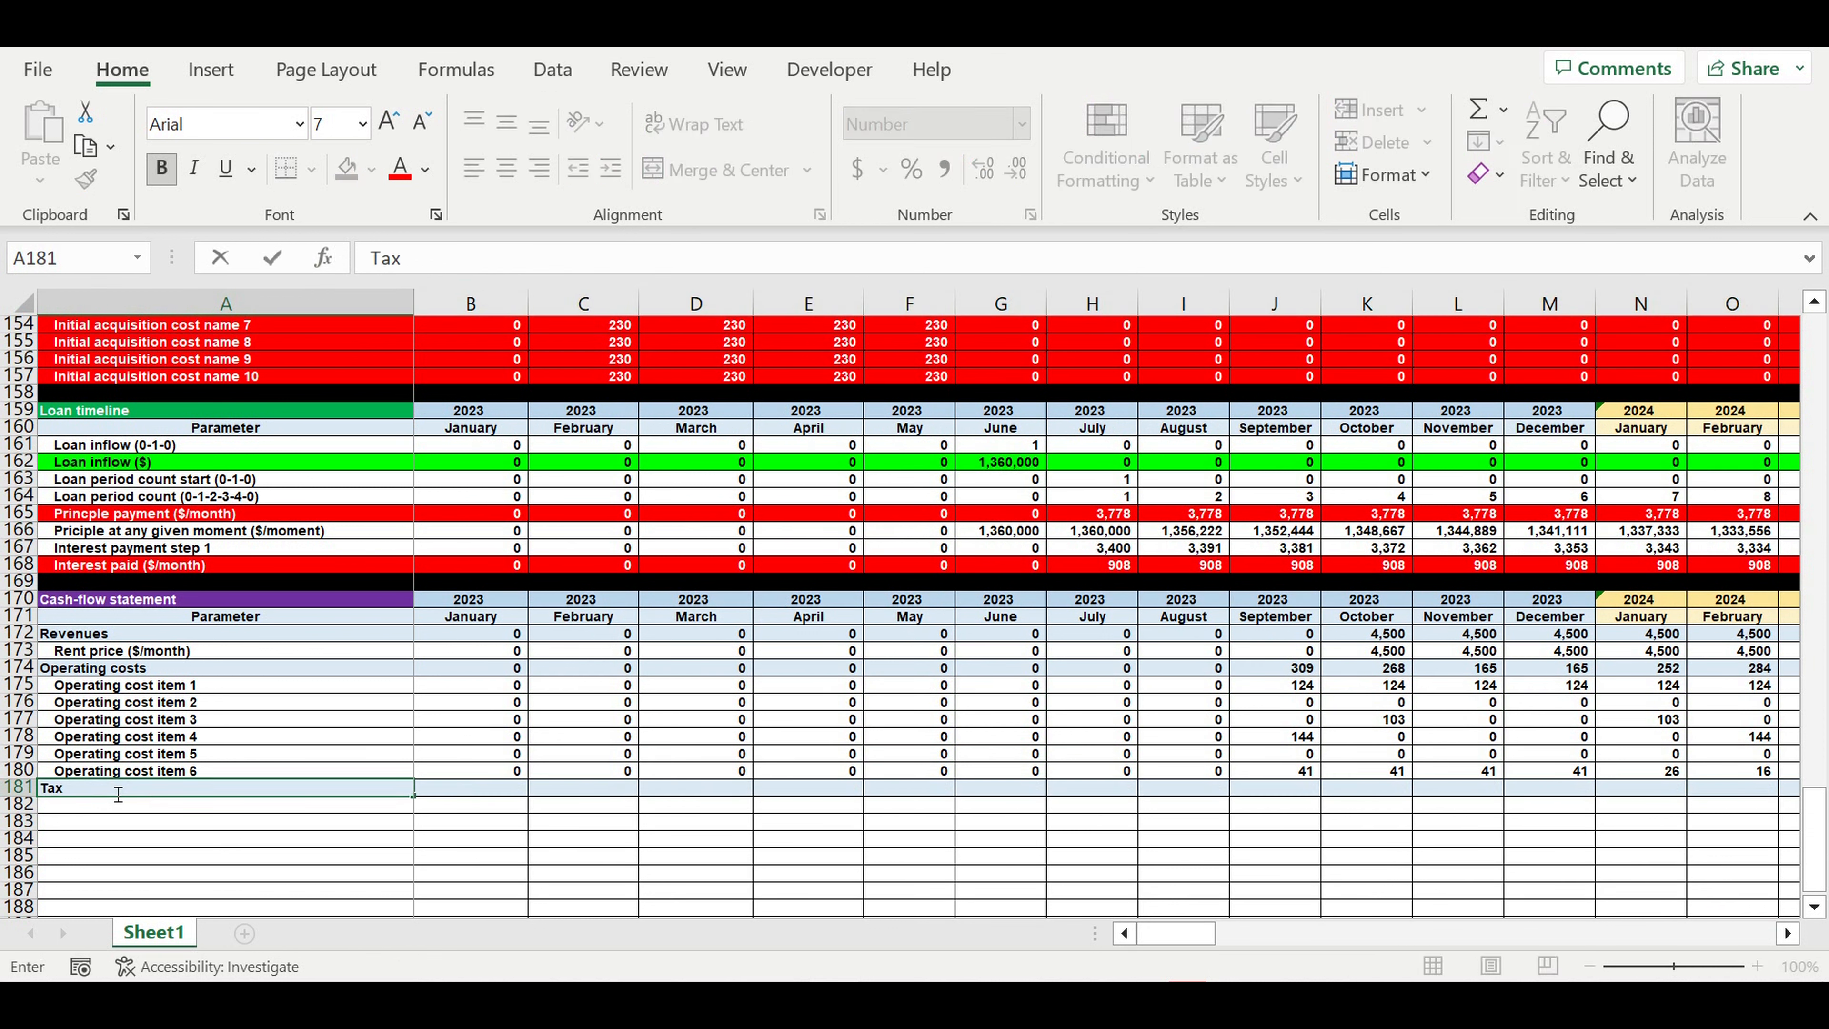
pyautogui.write('es')
pyautogui.press('Return')
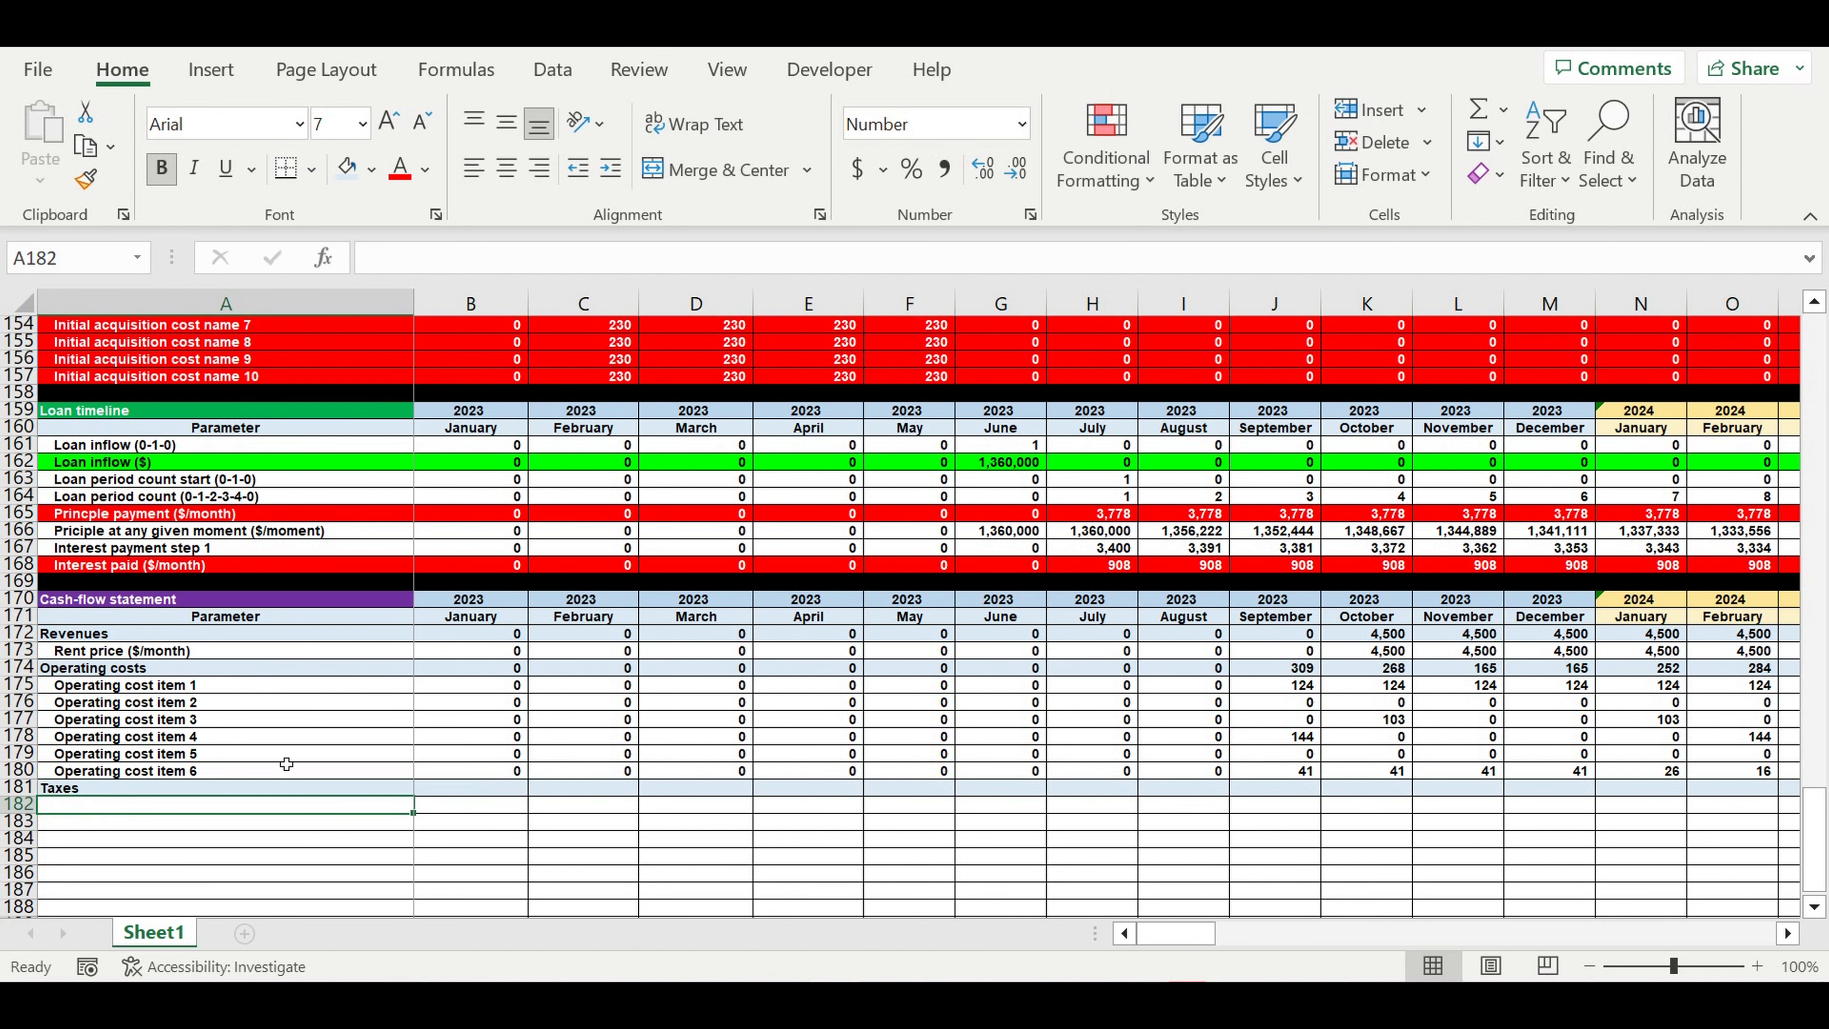
# Step: Insert five rows above the Cash-flow statement header, starting at row 170
pyautogui.scroll(1, 292, 729)
pyautogui.moveTo(24, 653); pyautogui.dragTo(20, 721)
pyautogui.rightClick(22, 692)
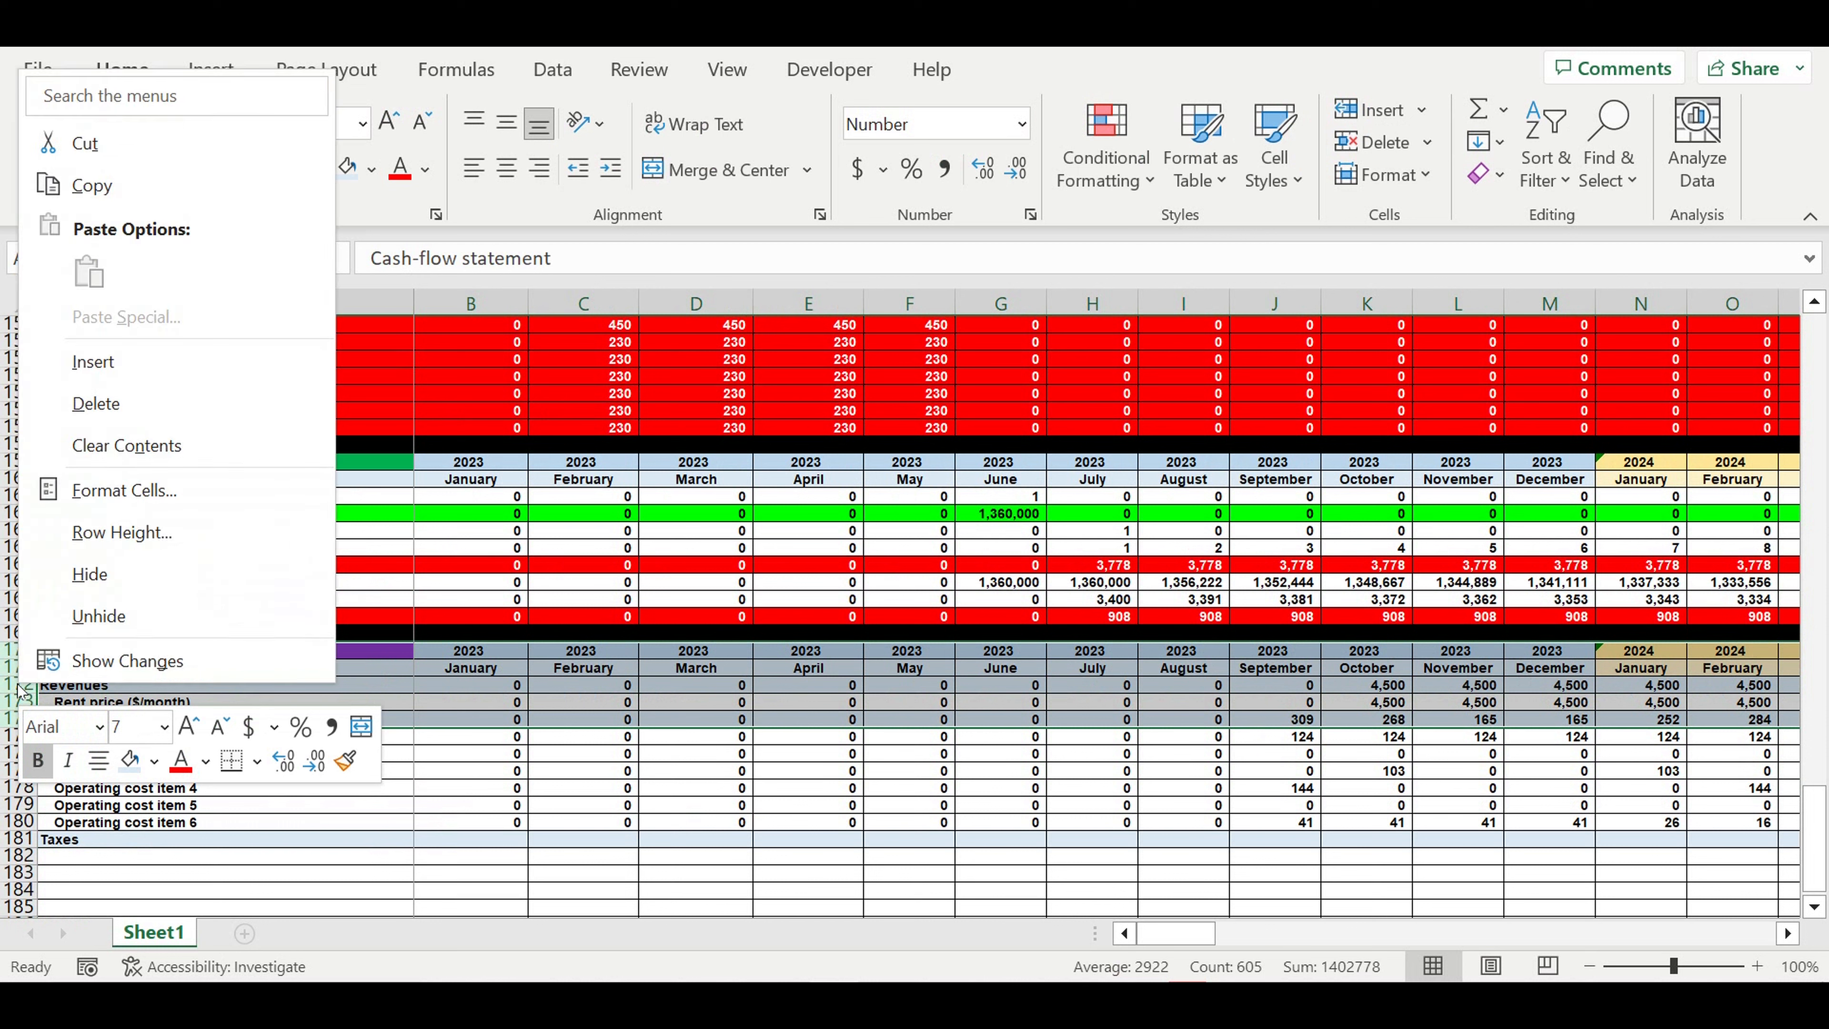
pyautogui.click(106, 368)
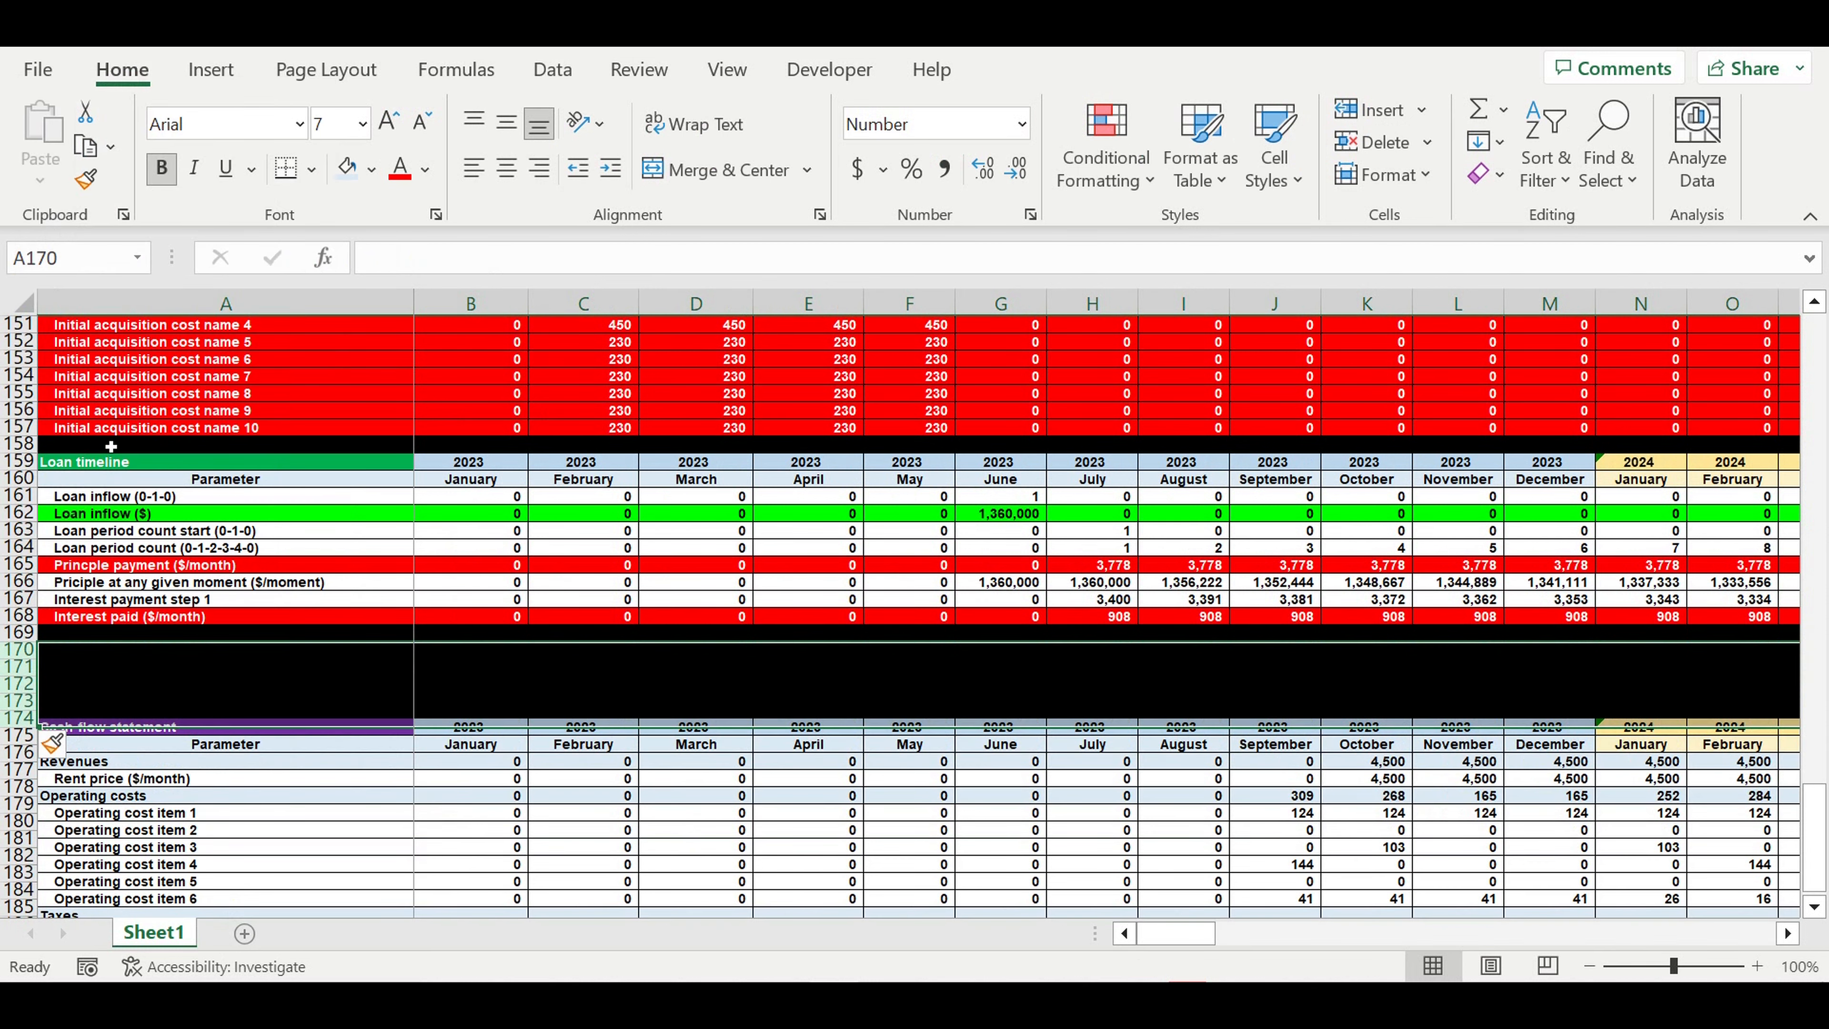
# Step: Set rows 170 to 173 to a white fill with the automatic font color
pyautogui.moveTo(20, 648); pyautogui.dragTo(7, 713)
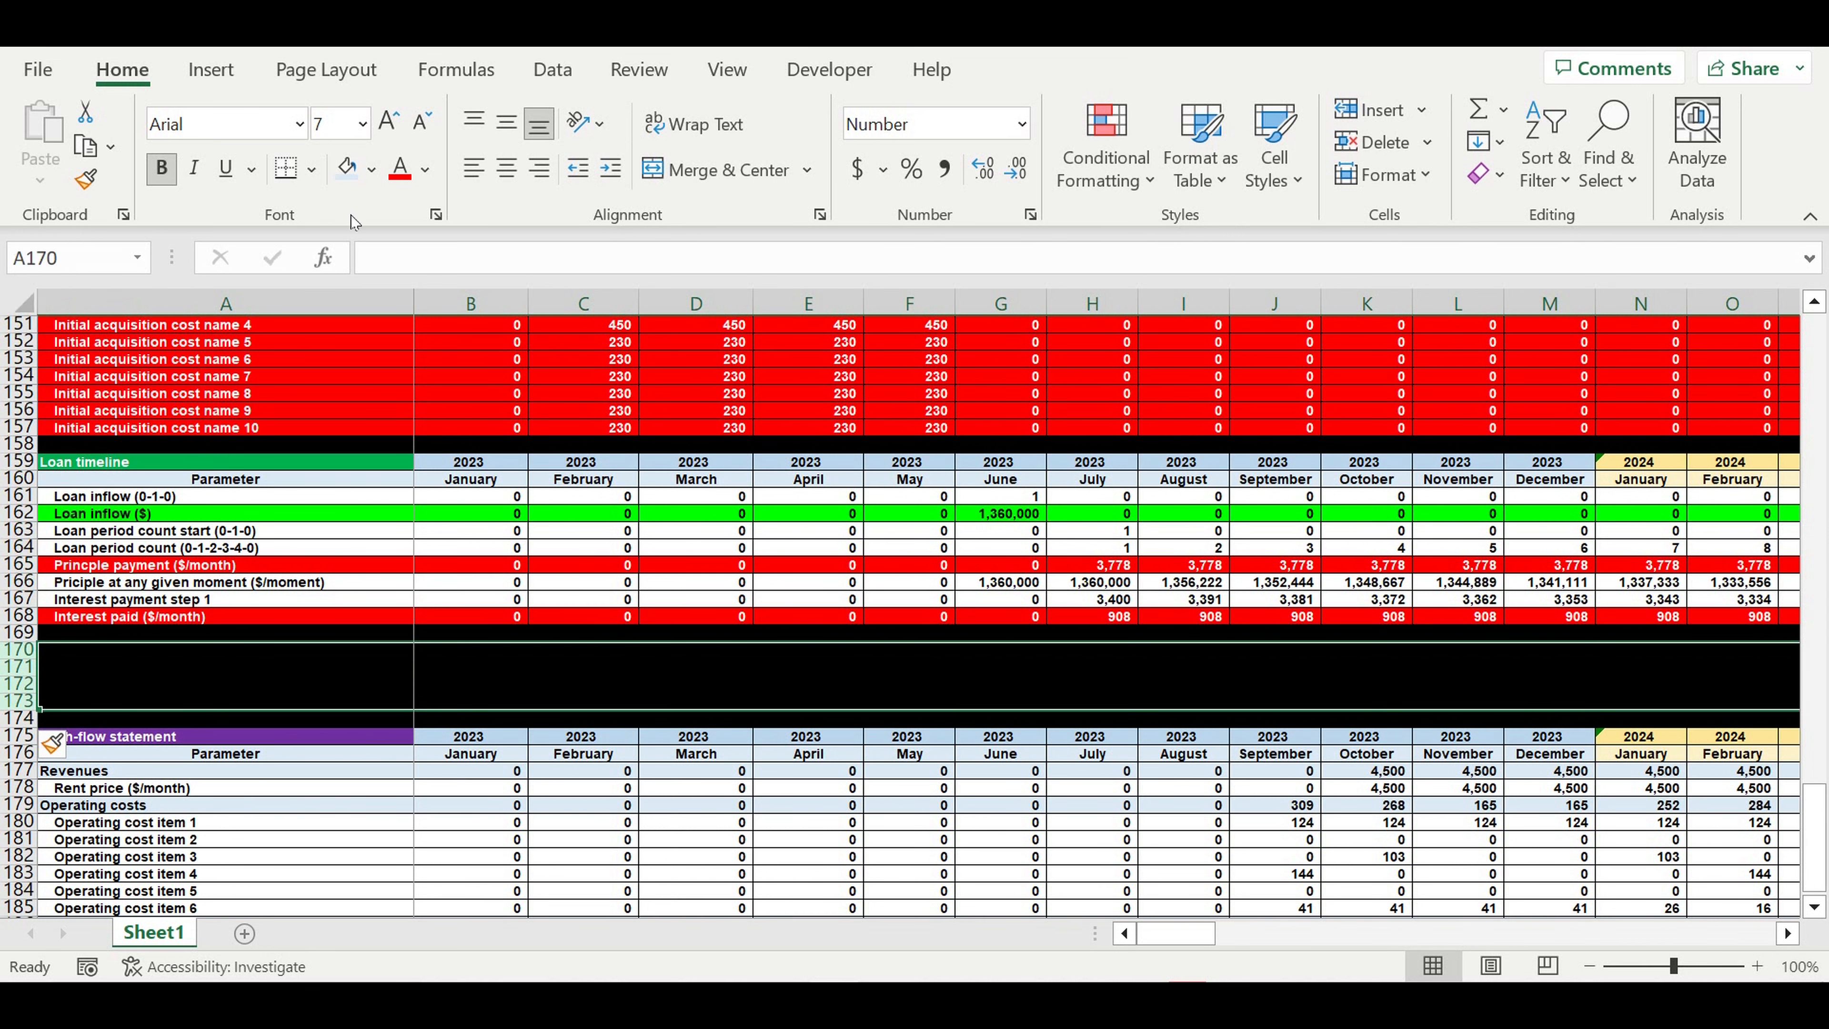
pyautogui.click(372, 168)
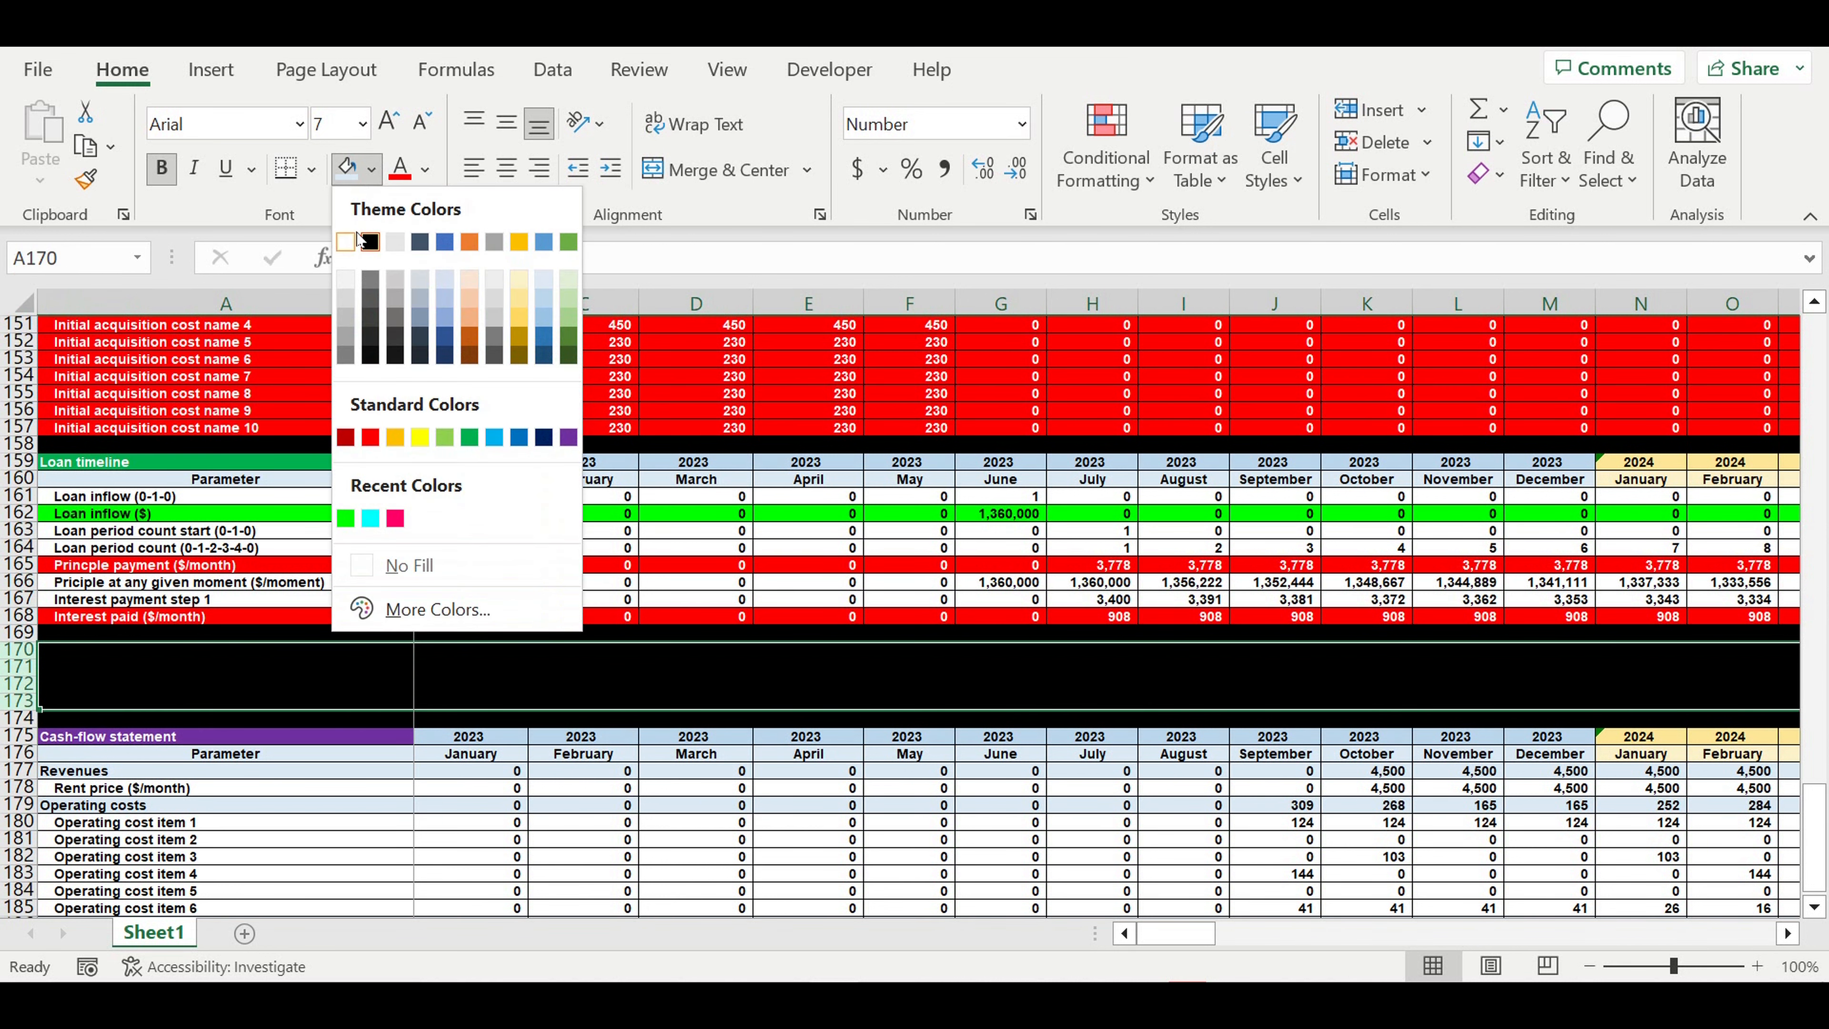
pyautogui.click(349, 242)
pyautogui.click(425, 169)
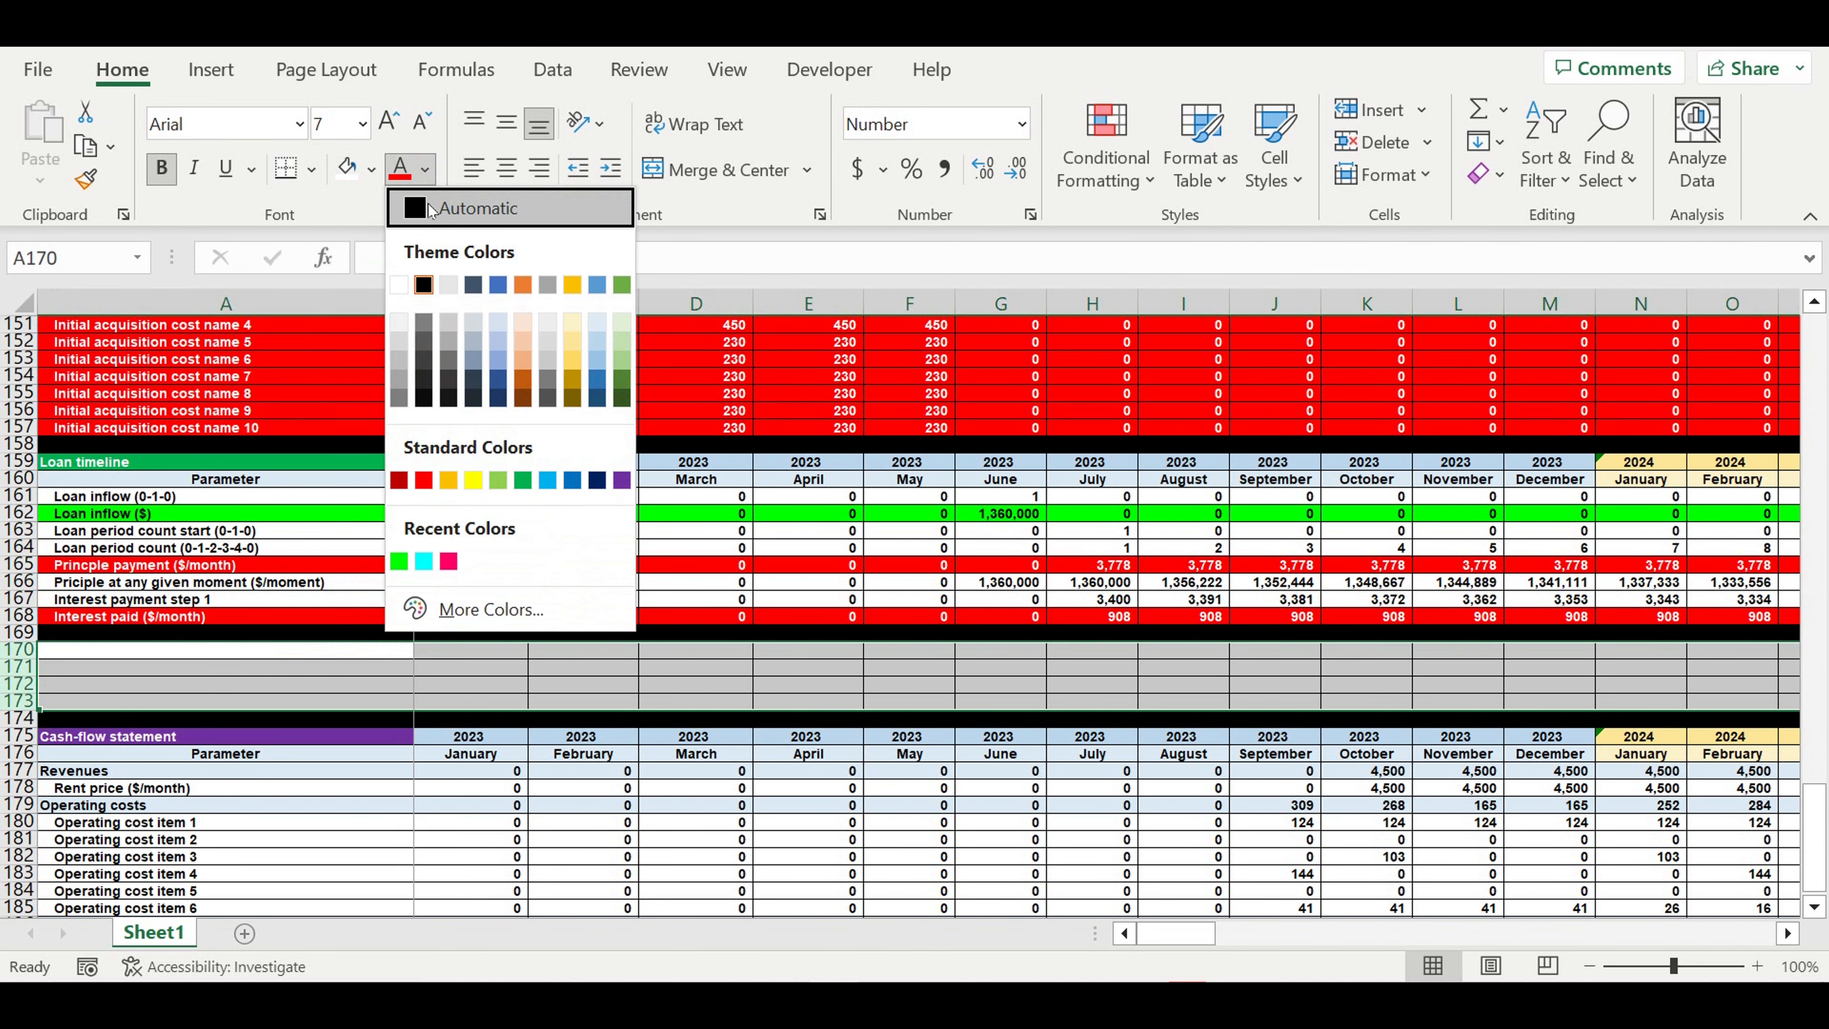
pyautogui.click(436, 214)
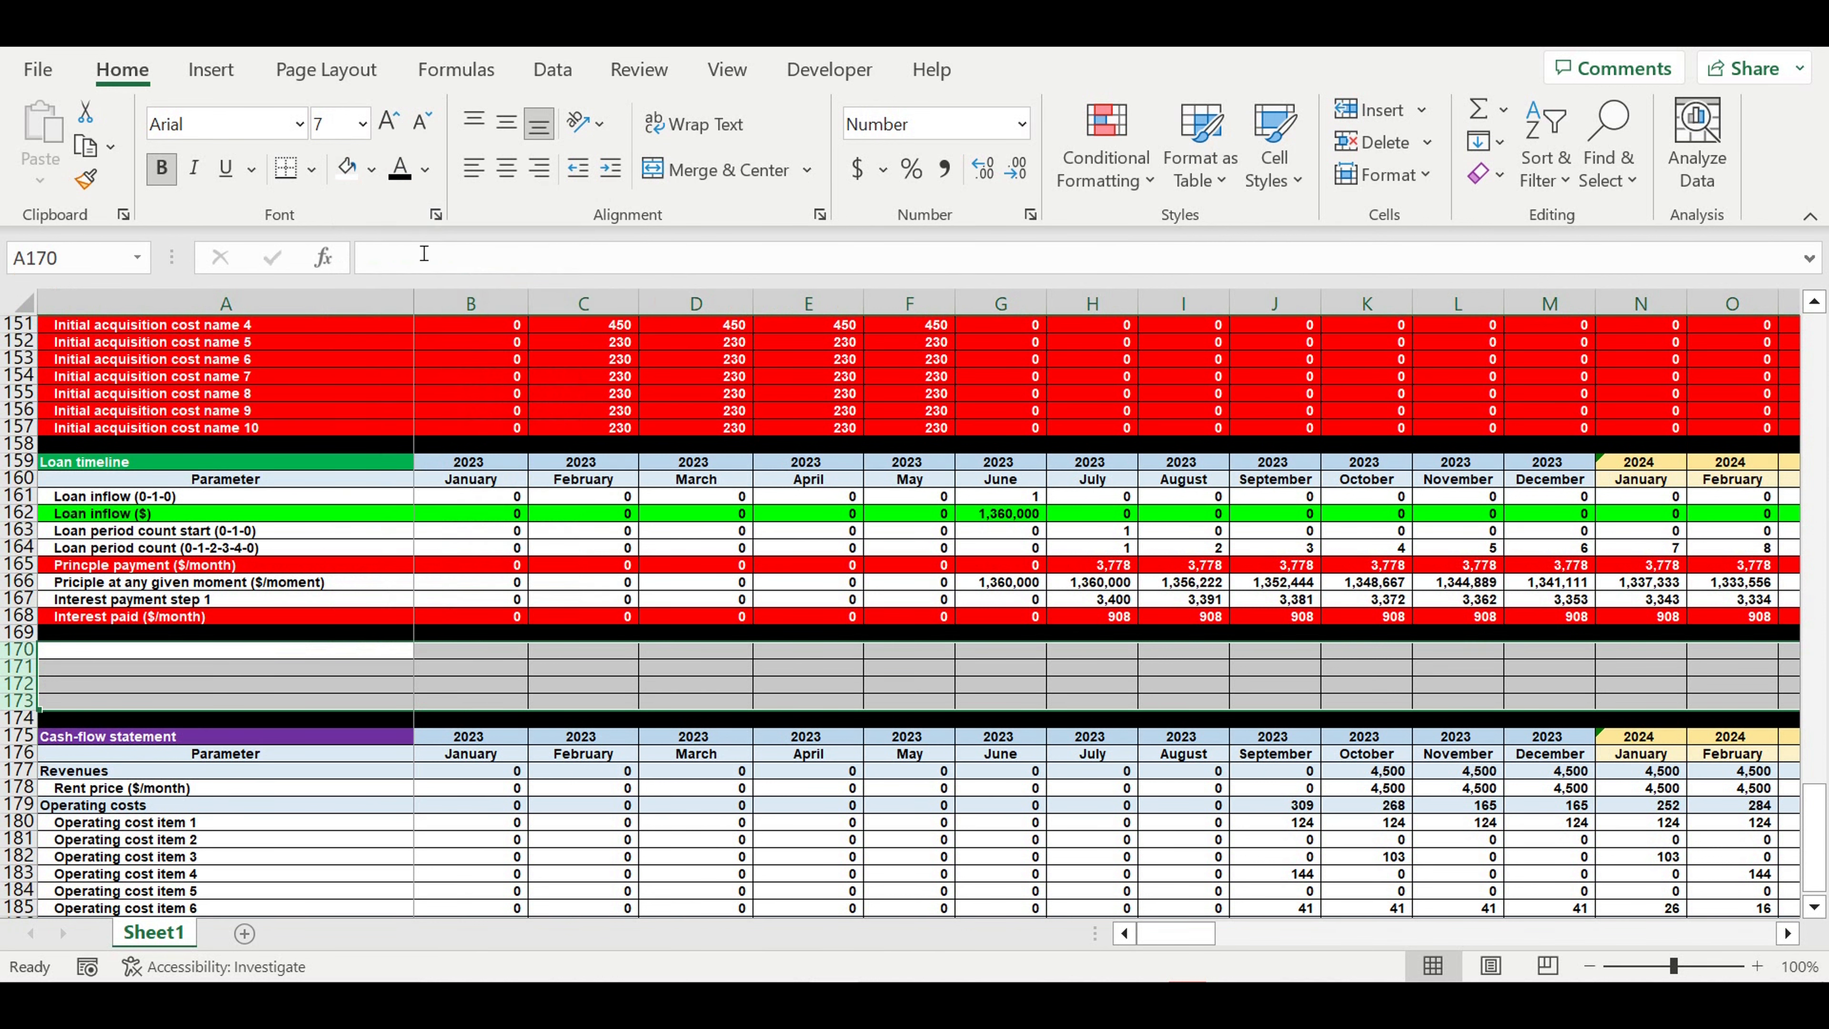
# Step: Label cells A170 to A173 Taxes, Tax, Revenue tax and Asset tax
pyautogui.click(135, 658)
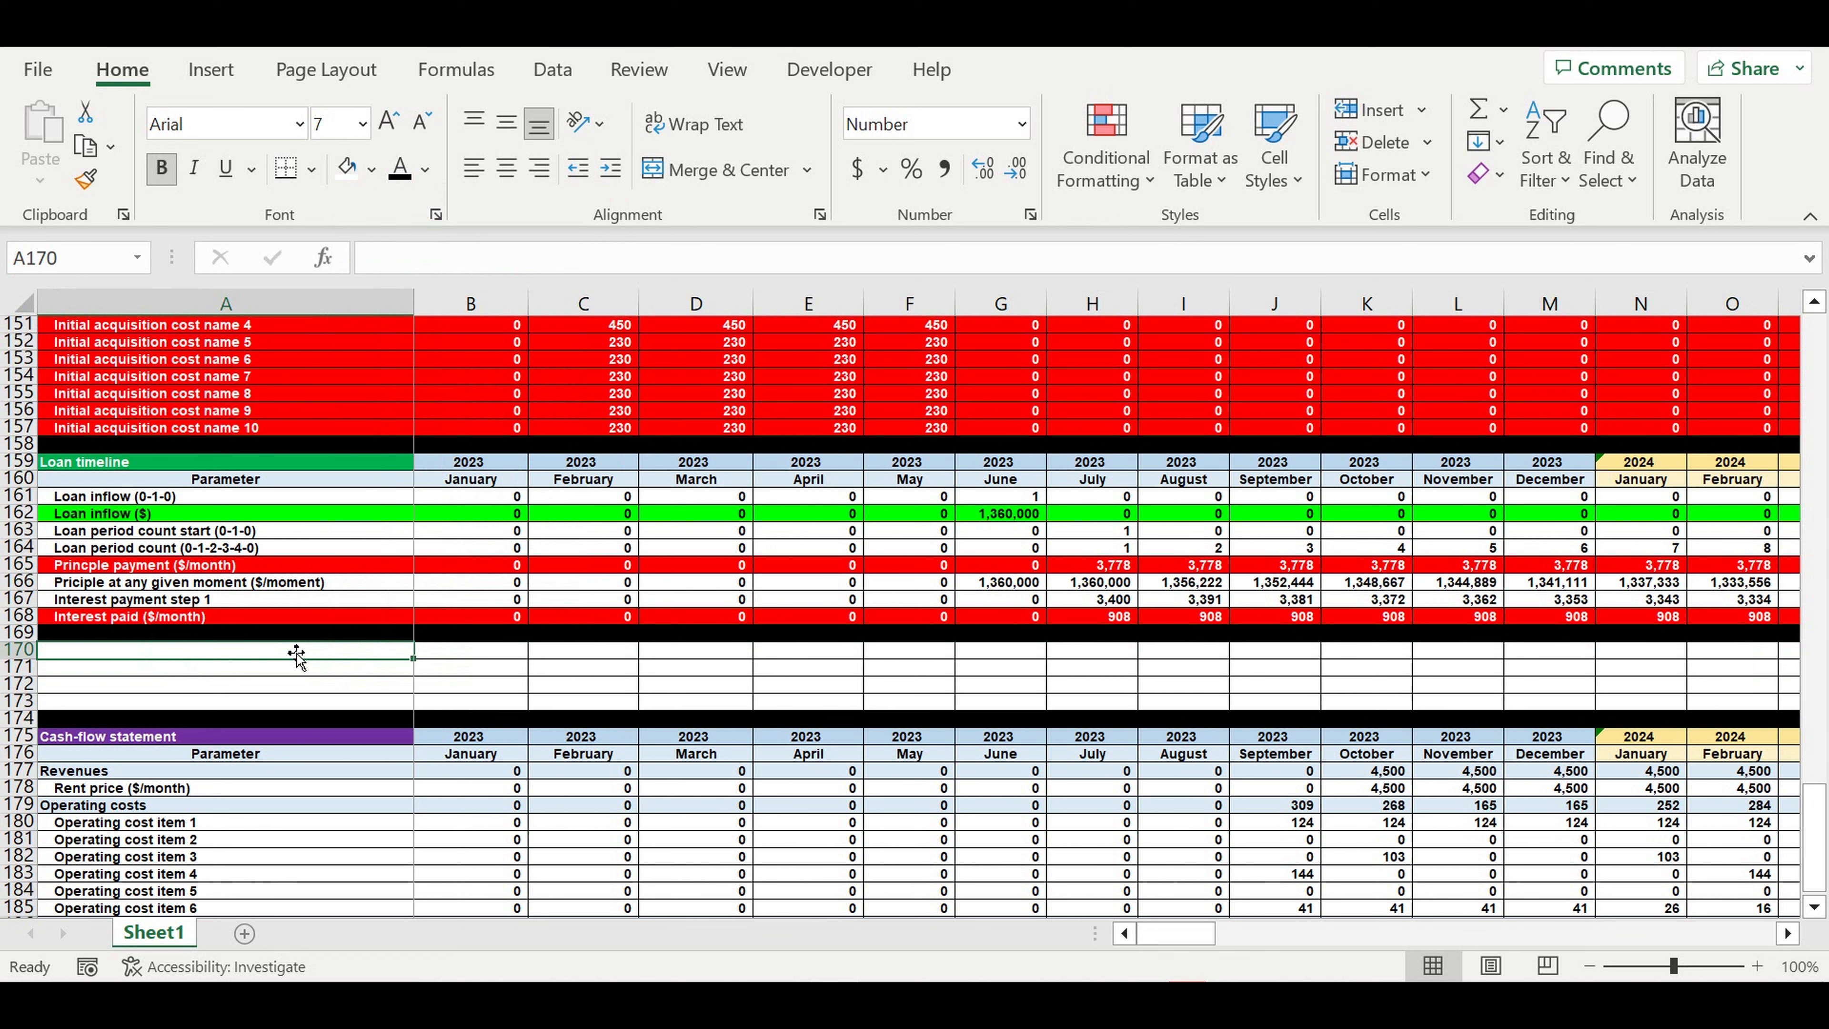
pyautogui.write('Taxes')
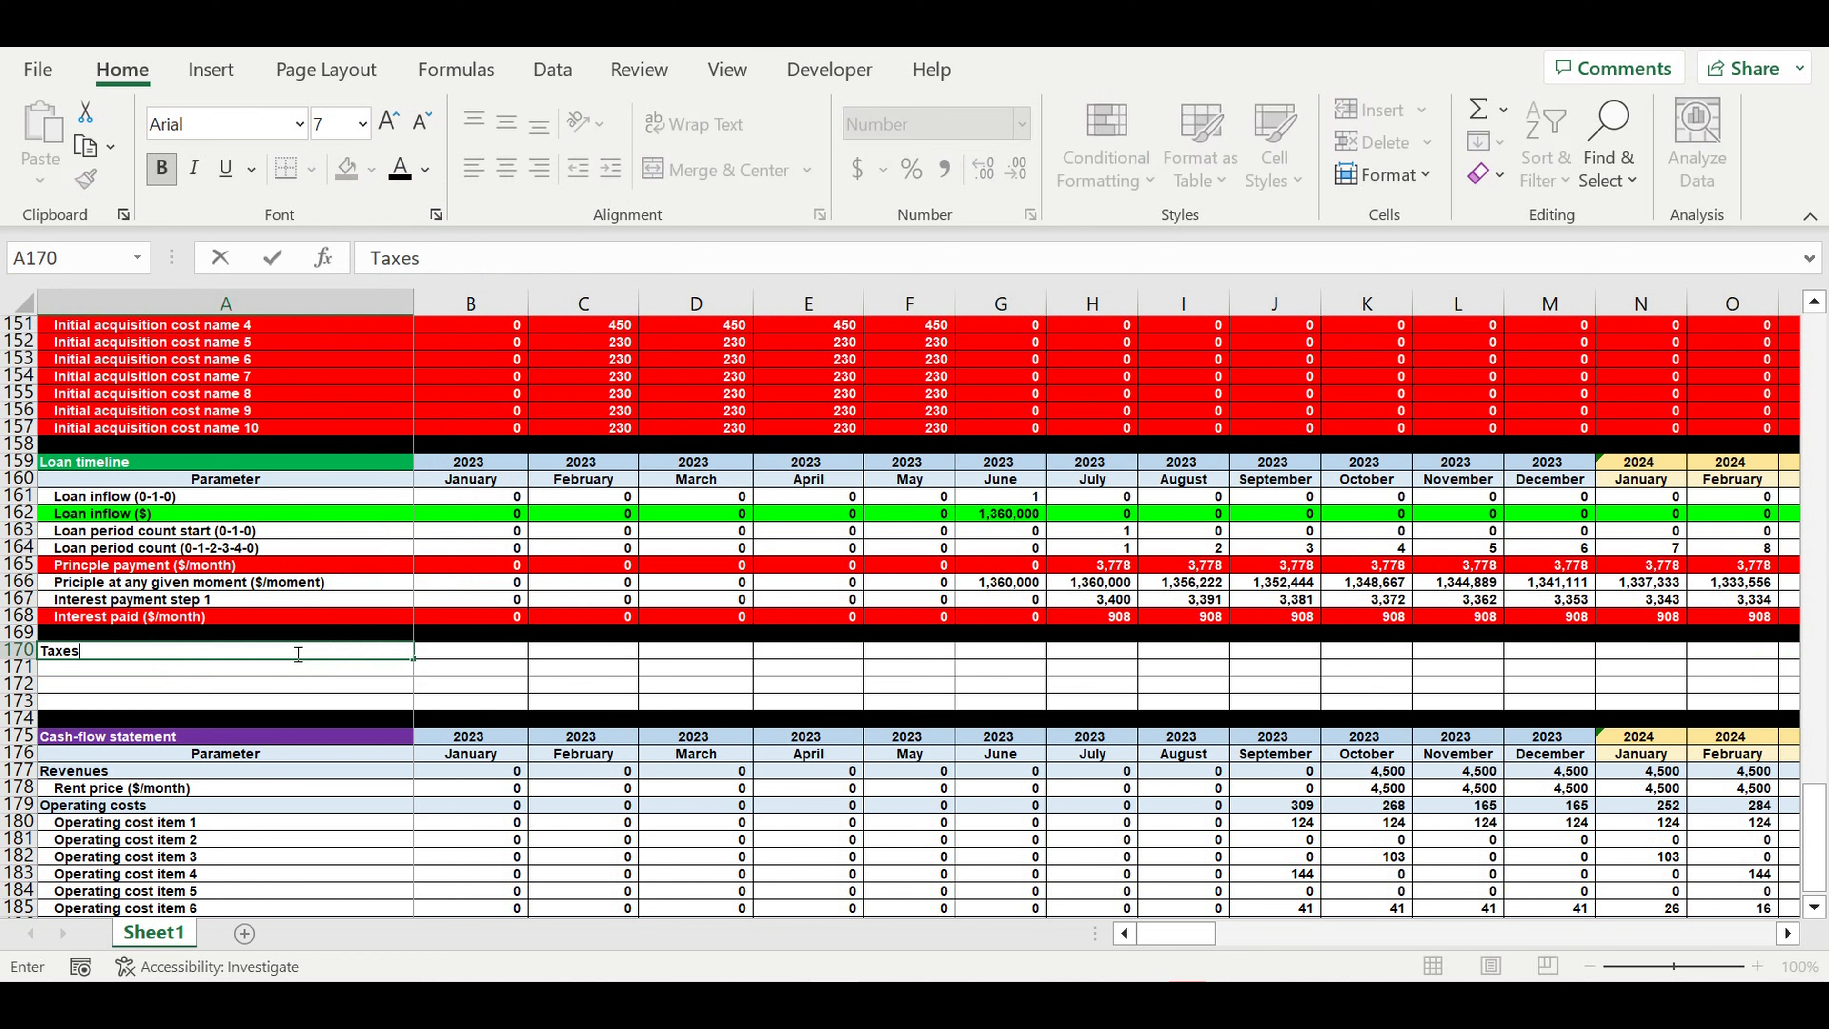
pyautogui.press('Return')
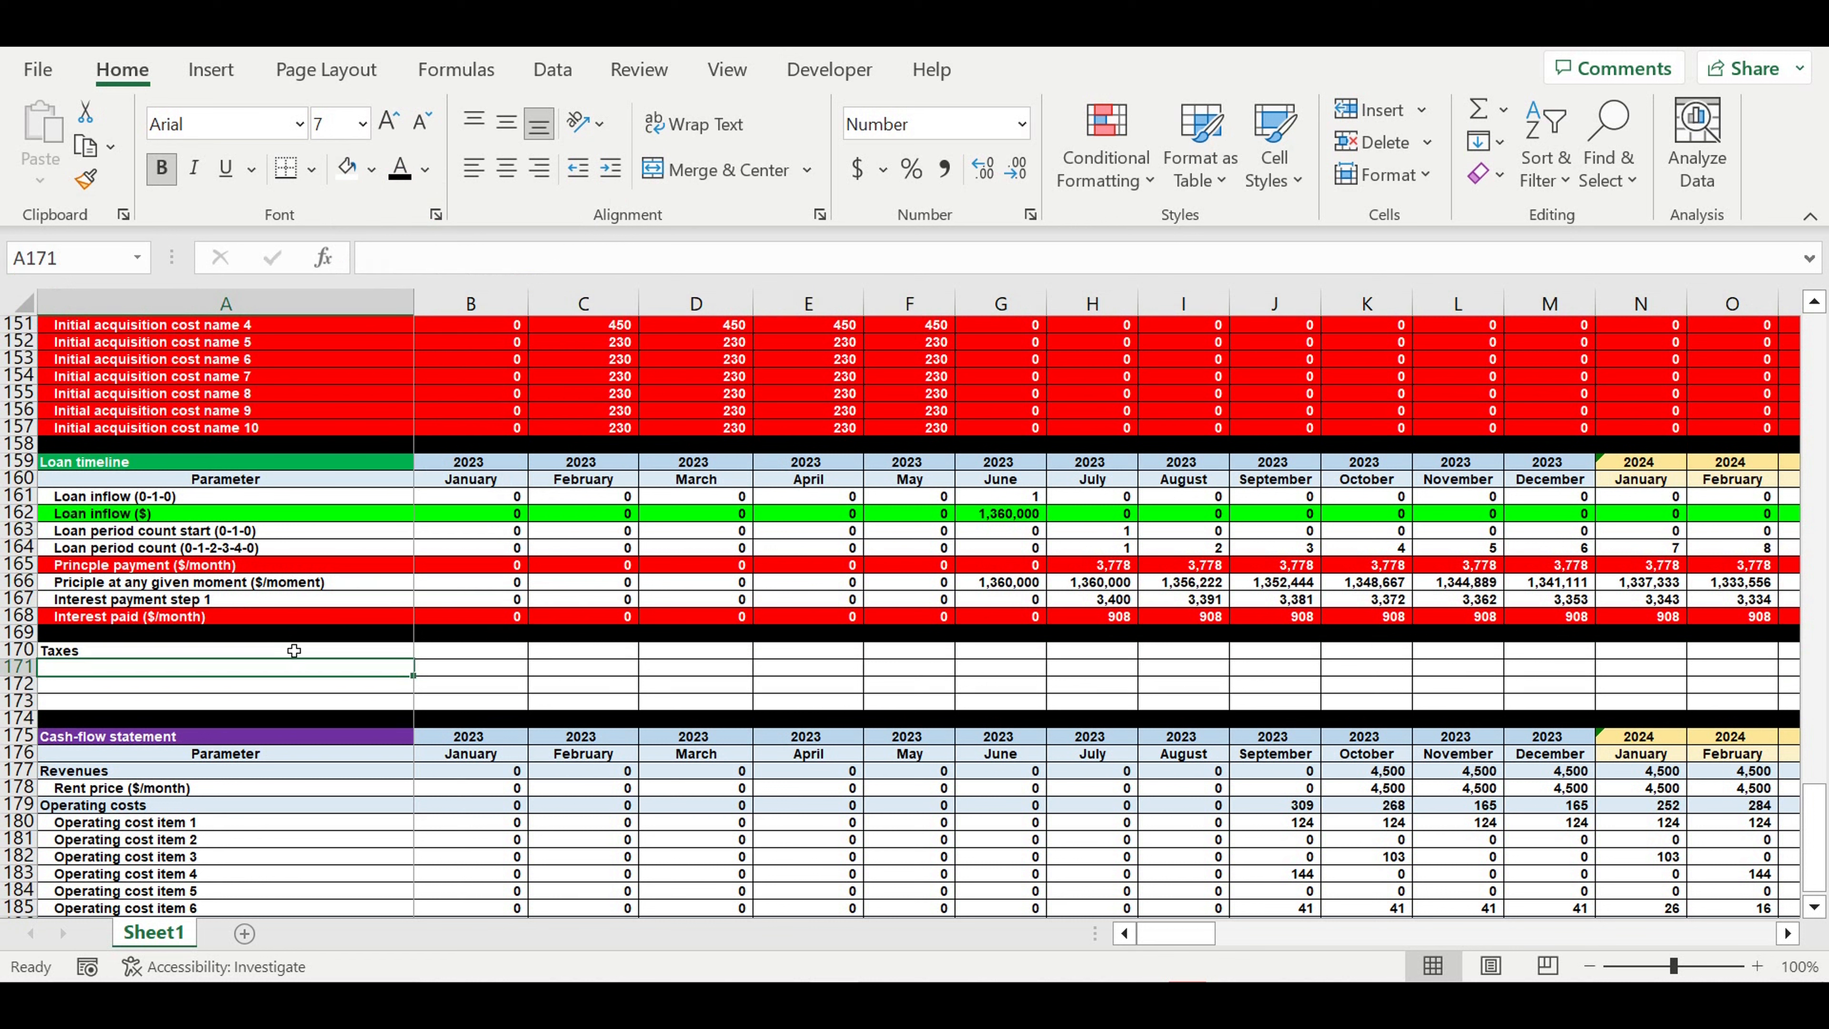
pyautogui.write('Ta')
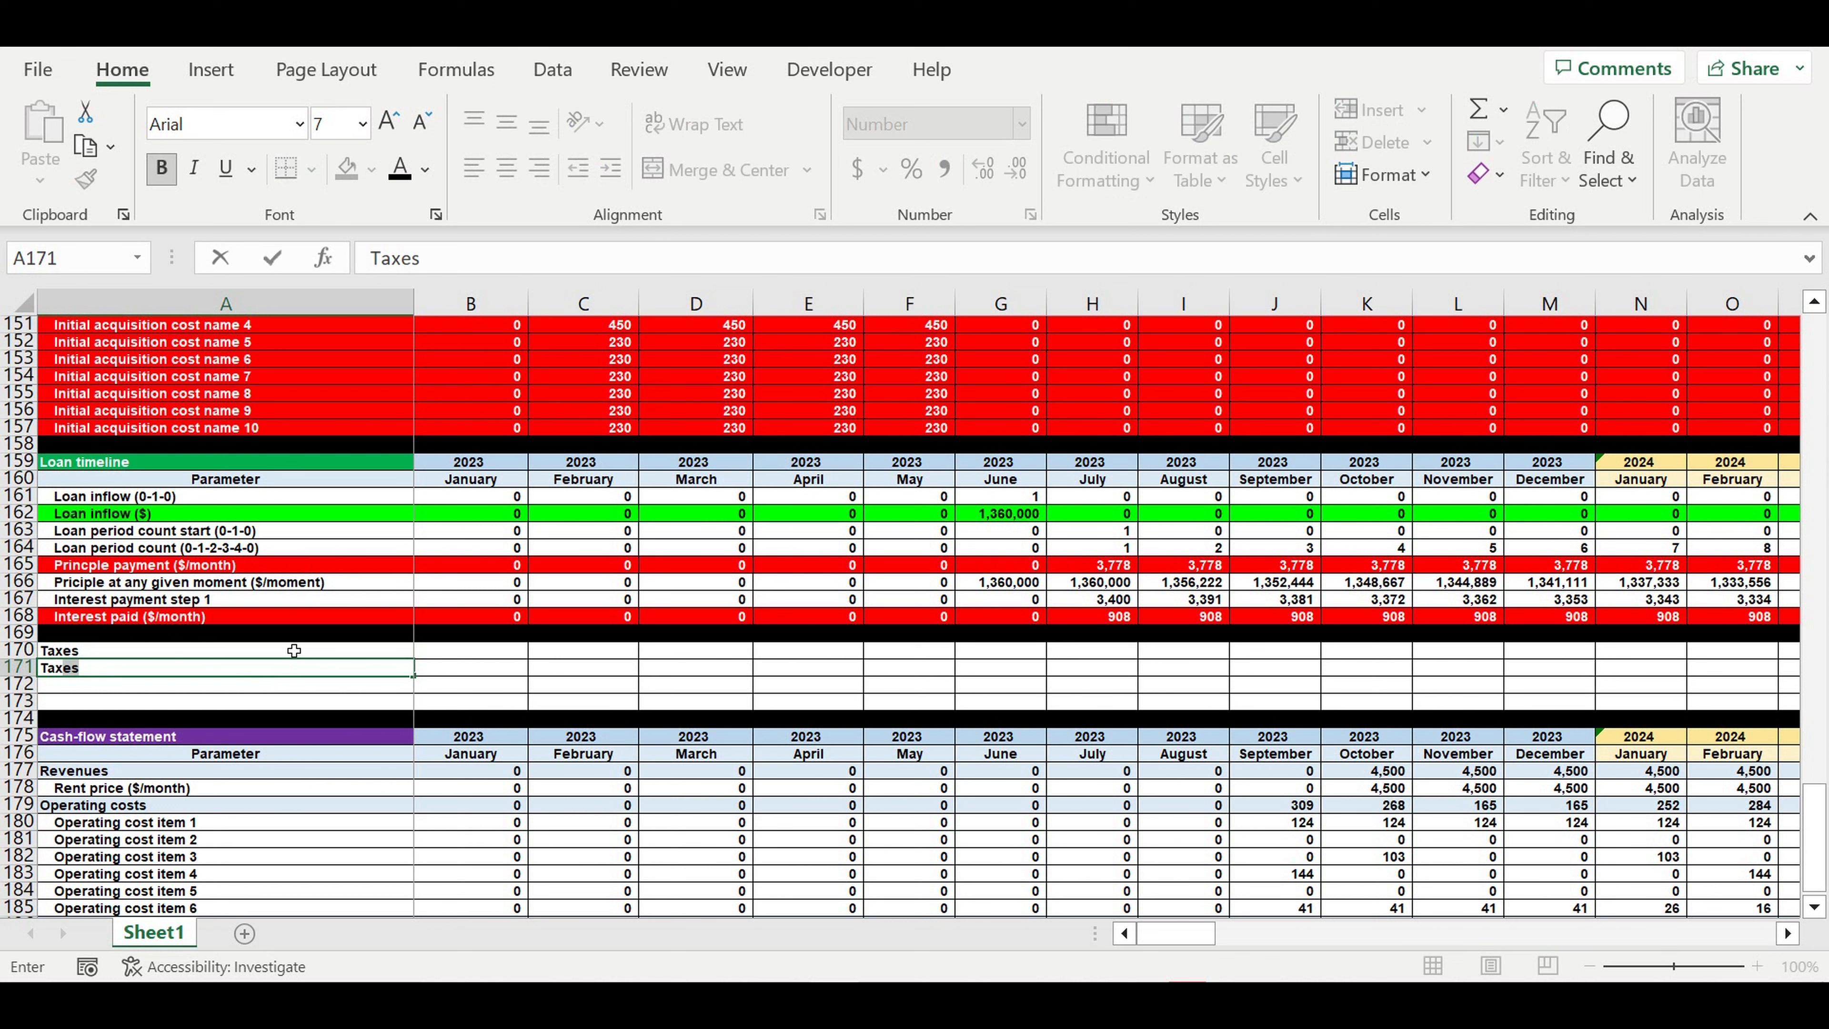
pyautogui.write('x')
pyautogui.press('BackSpace')
pyautogui.press('Return')
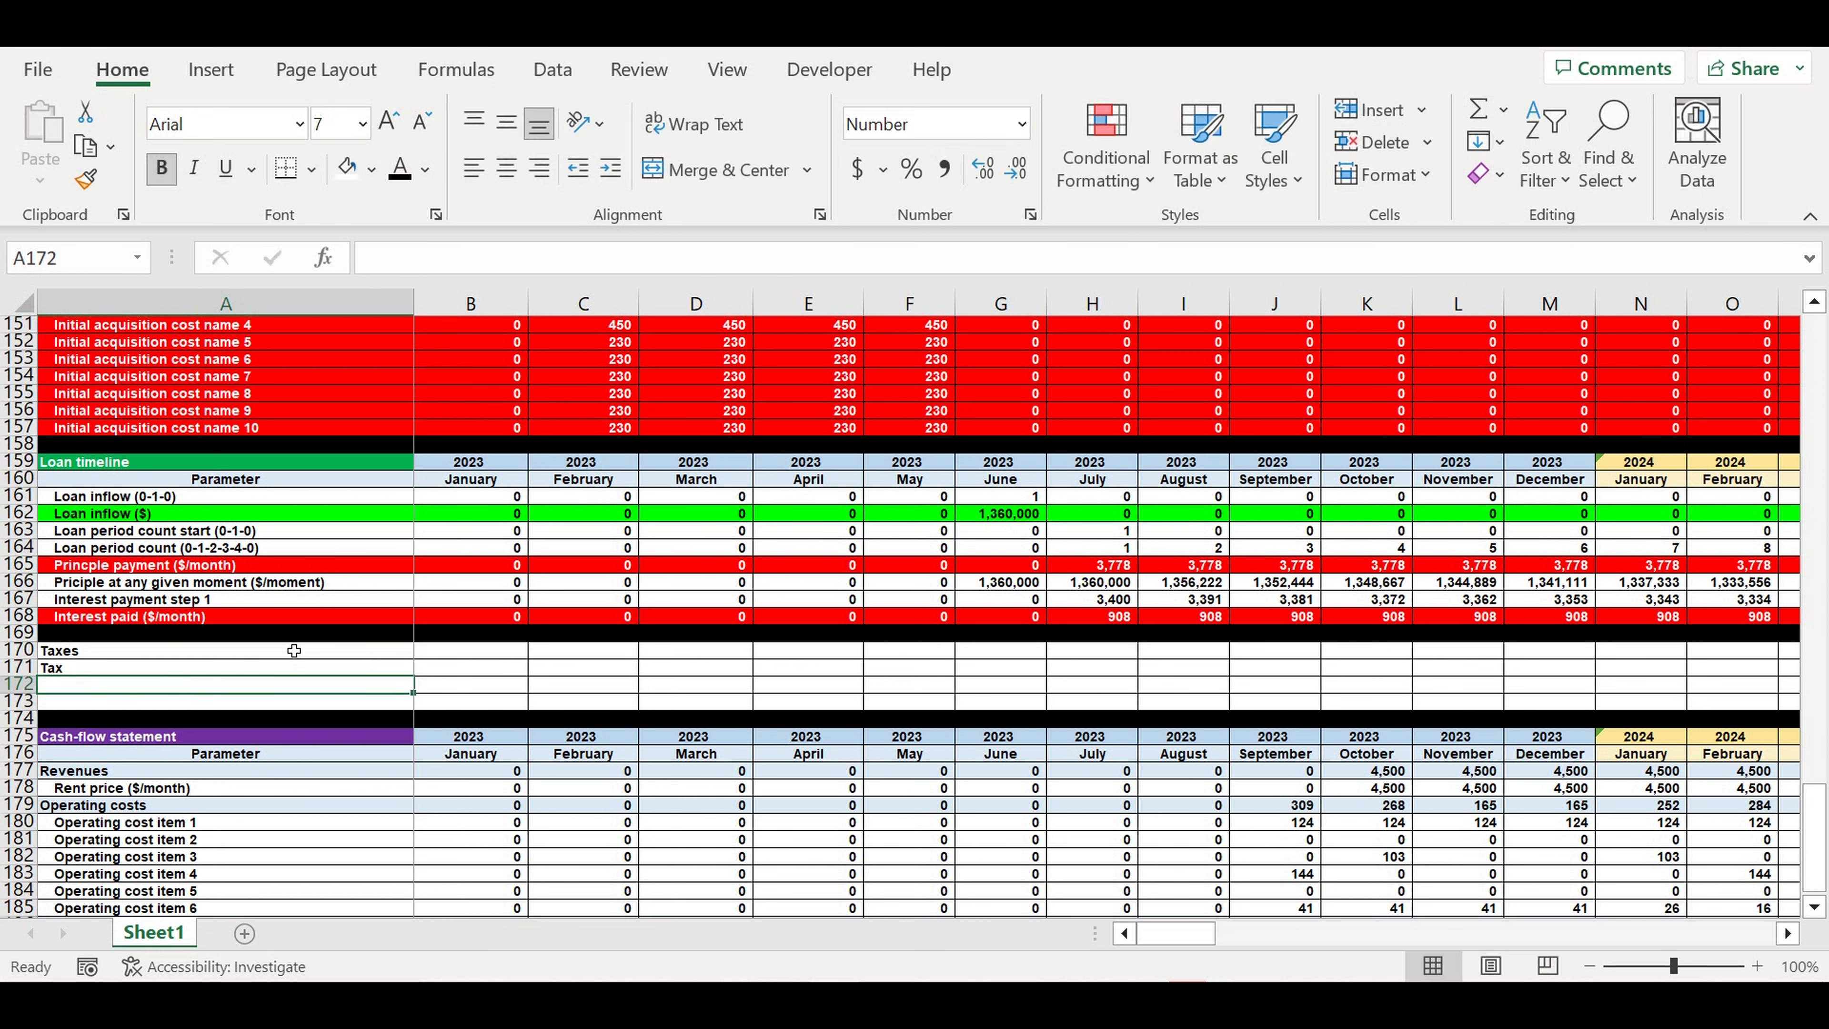
pyautogui.write('Revenue tax')
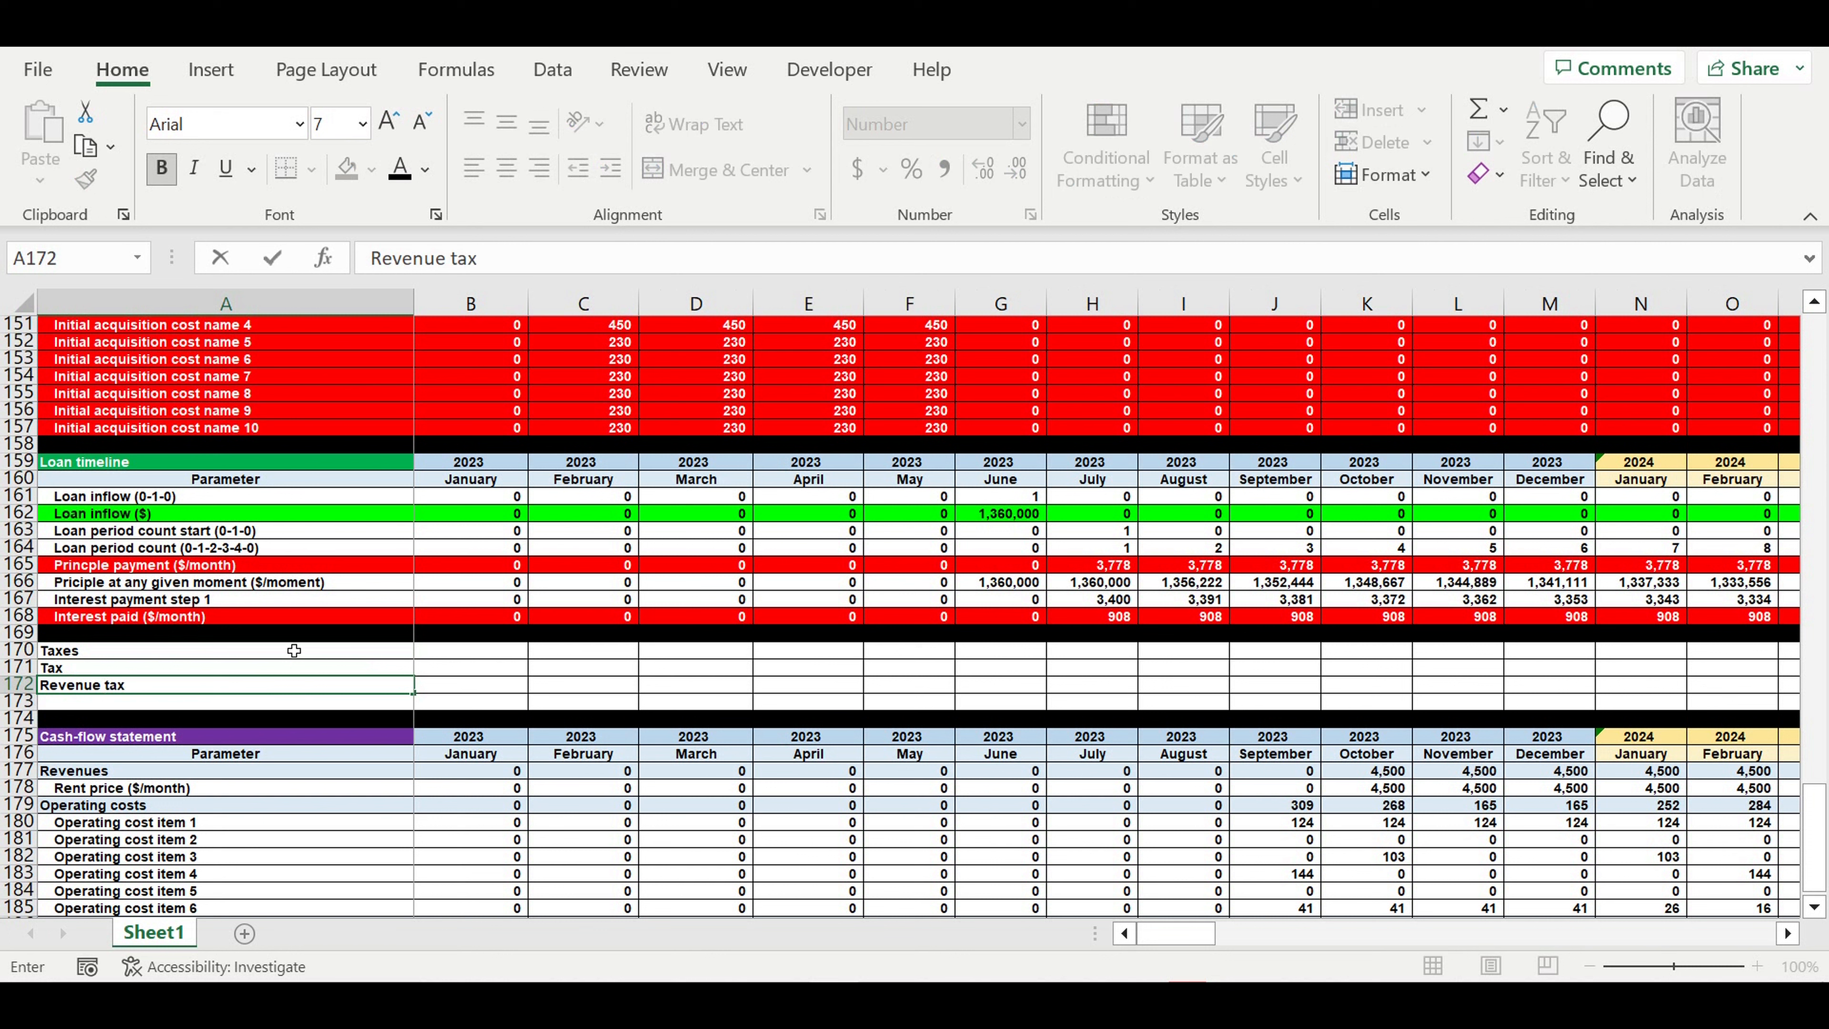
pyautogui.press('Return')
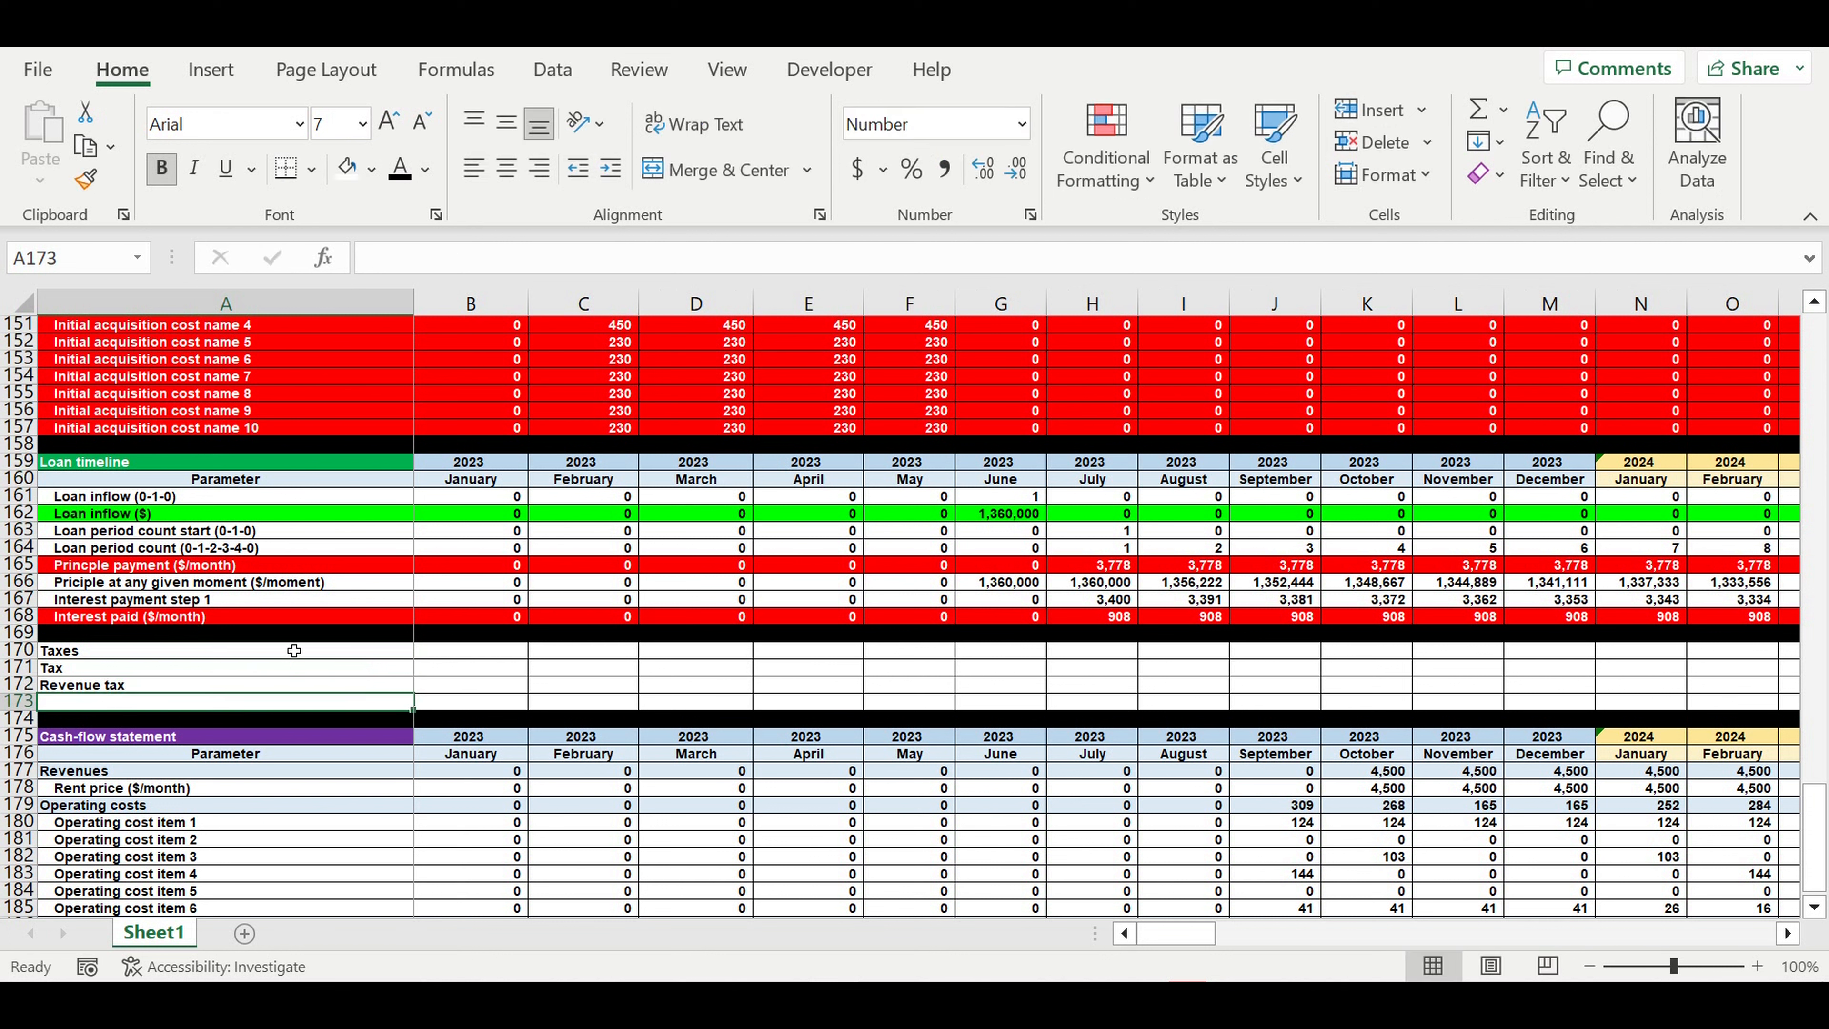
pyautogui.write('Asset tax')
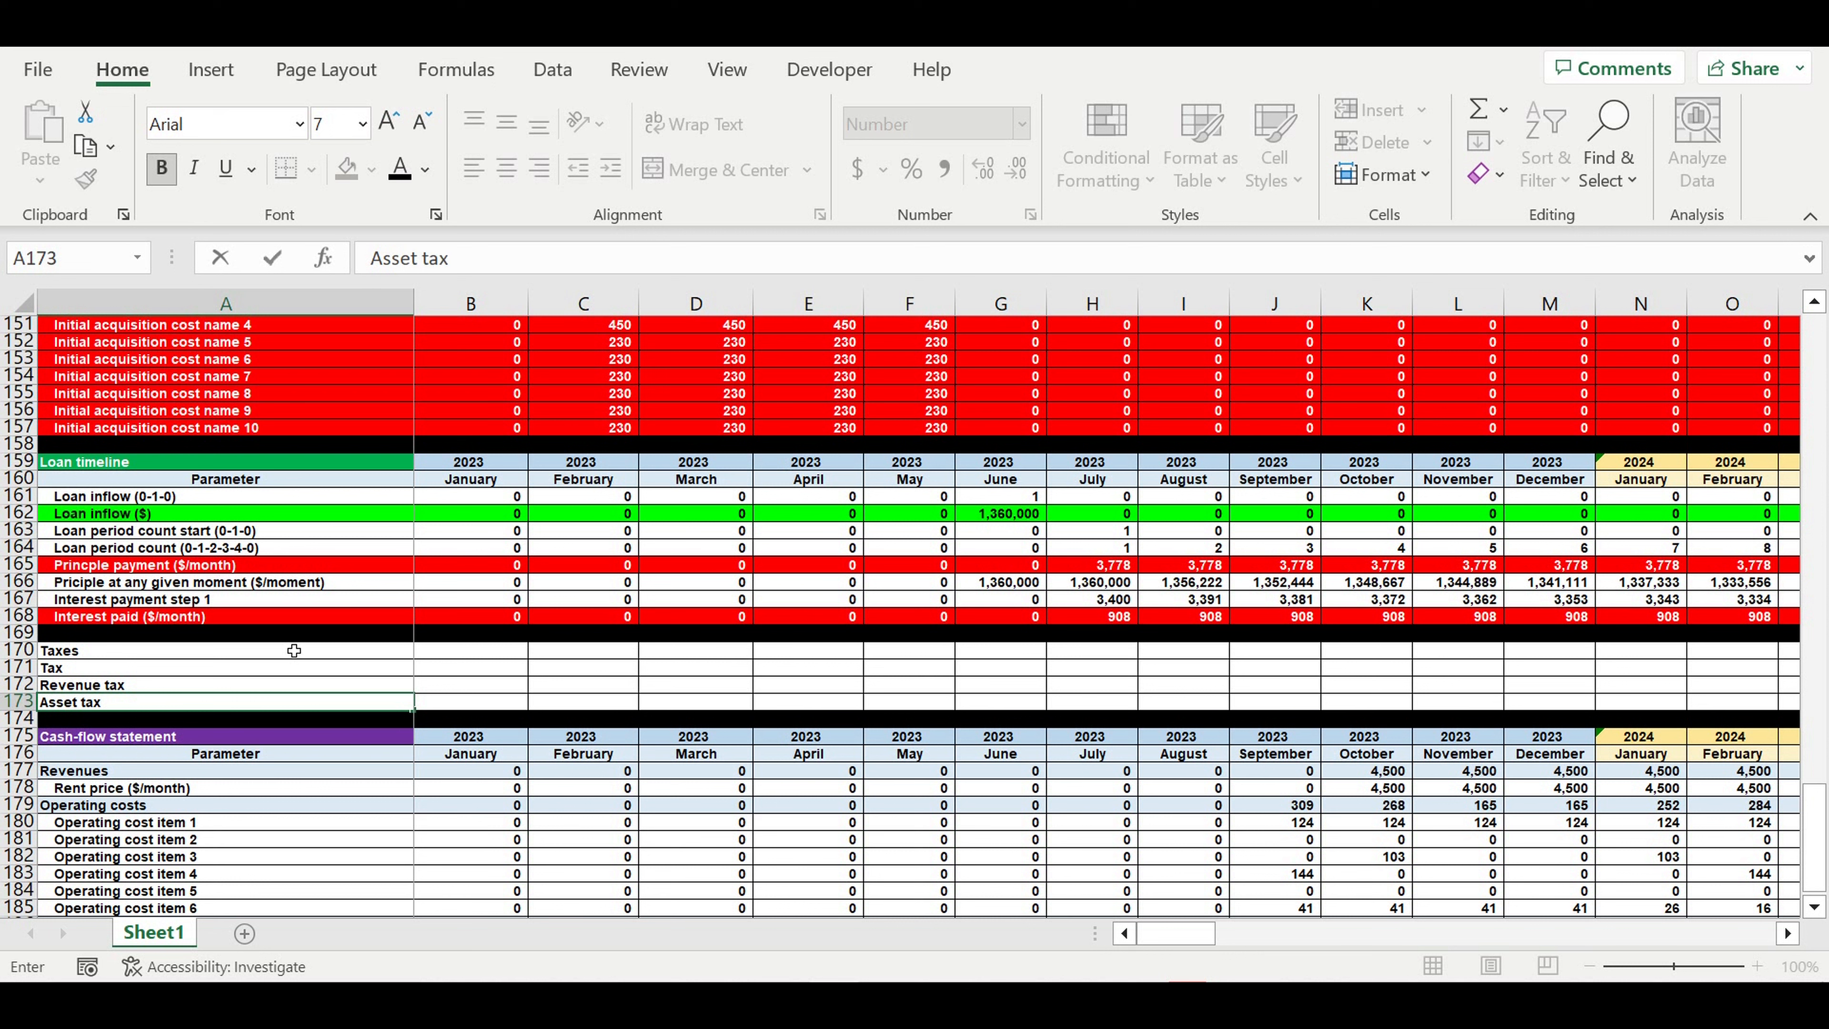
pyautogui.press('Return')
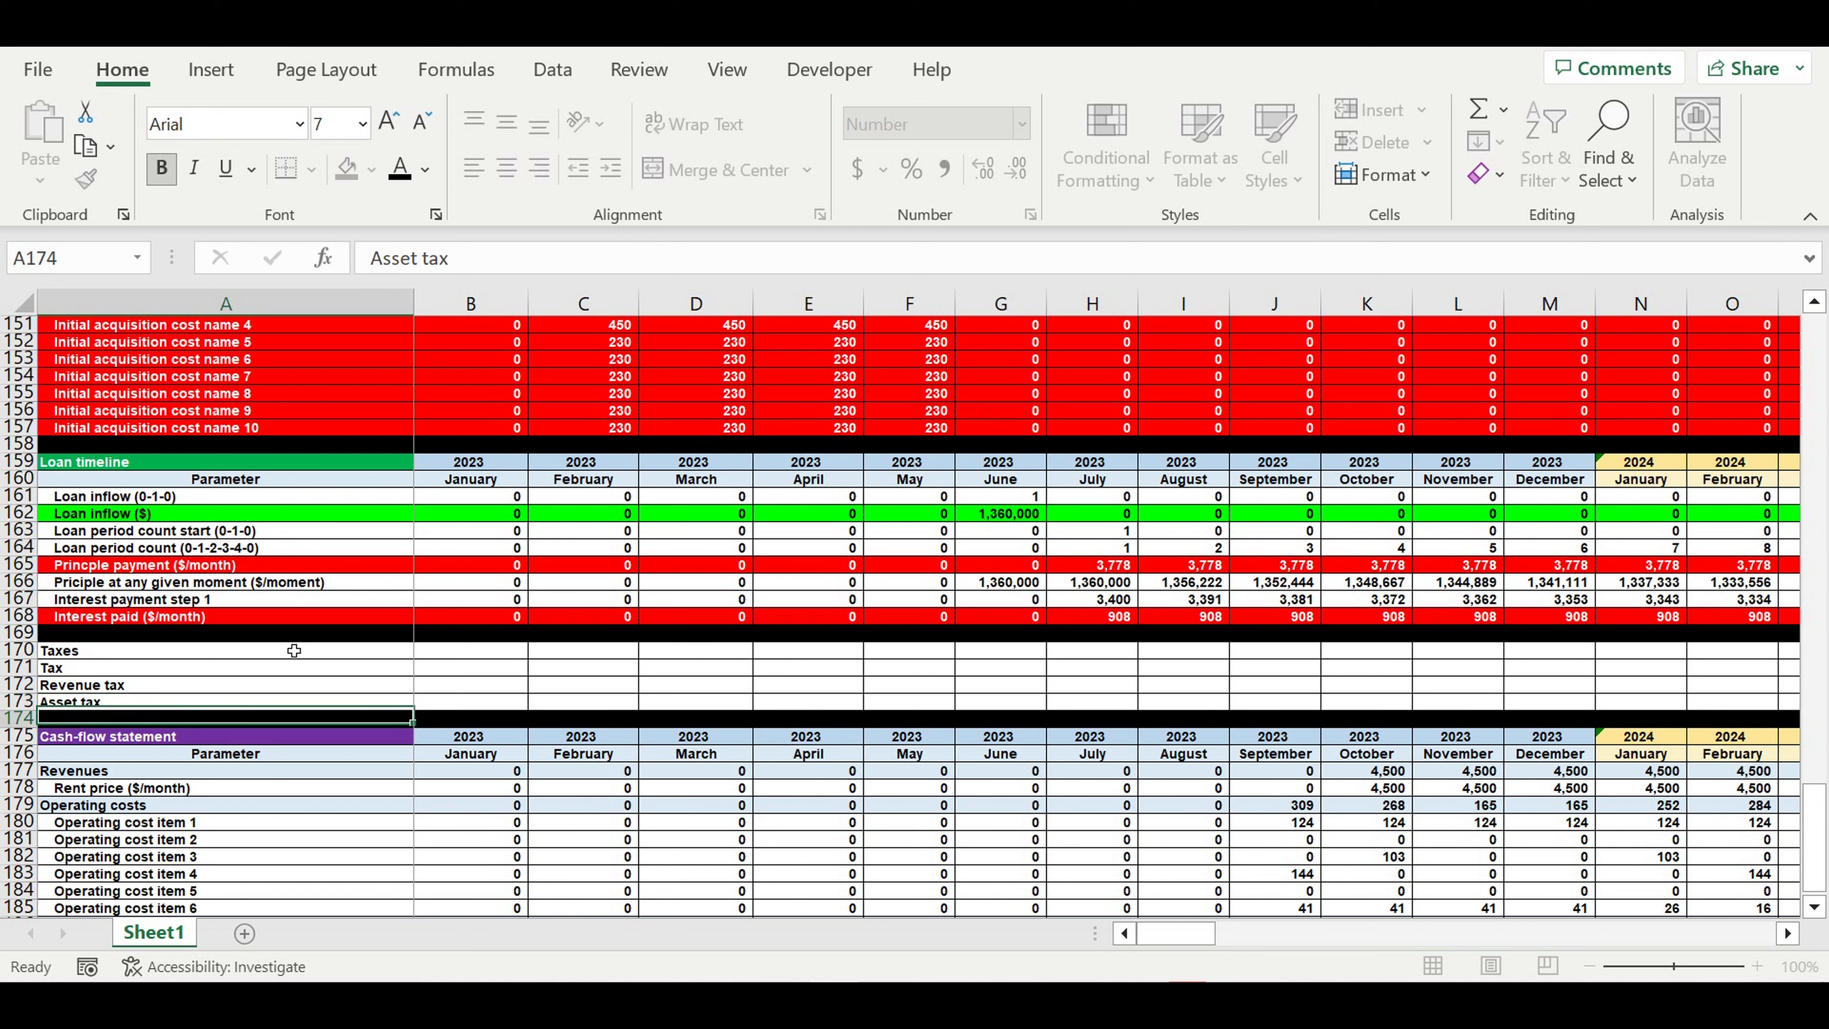
# Step: Center the Tax subheader cells A171:B171 and fill them with pale blue
pyautogui.click(212, 669)
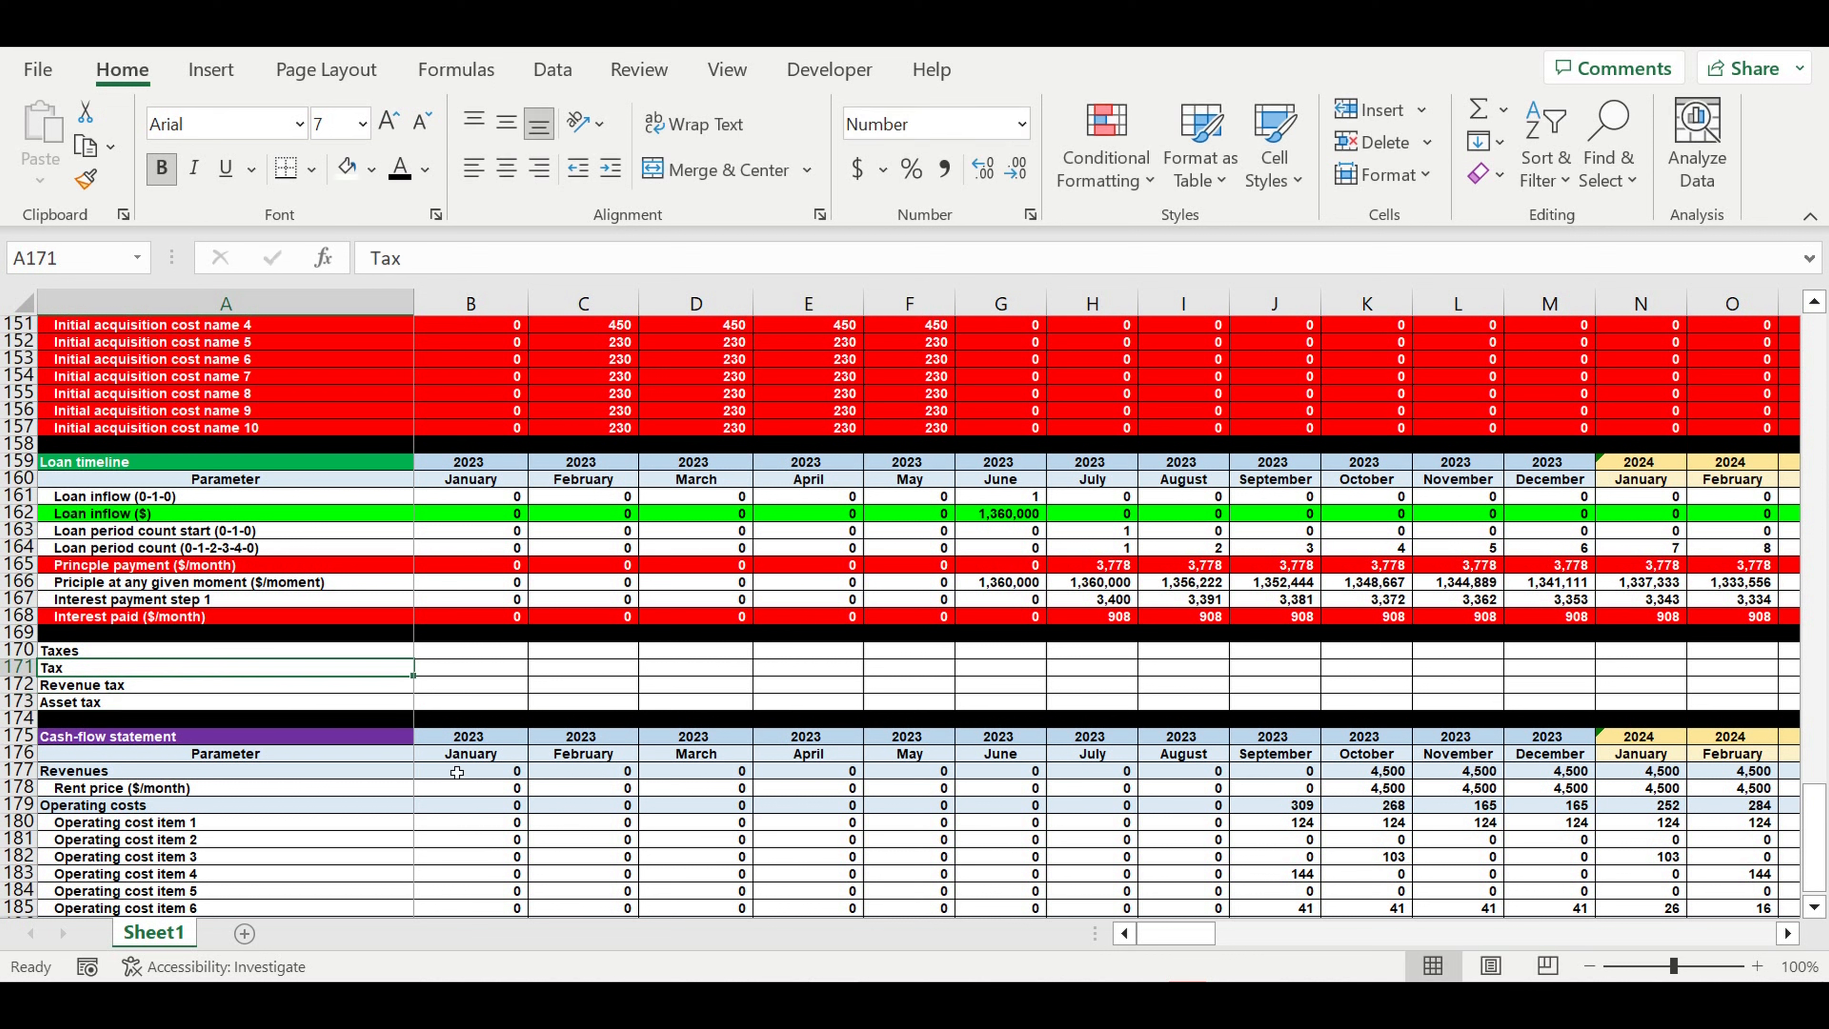
pyautogui.moveTo(393, 668); pyautogui.dragTo(459, 668)
pyautogui.click(516, 173)
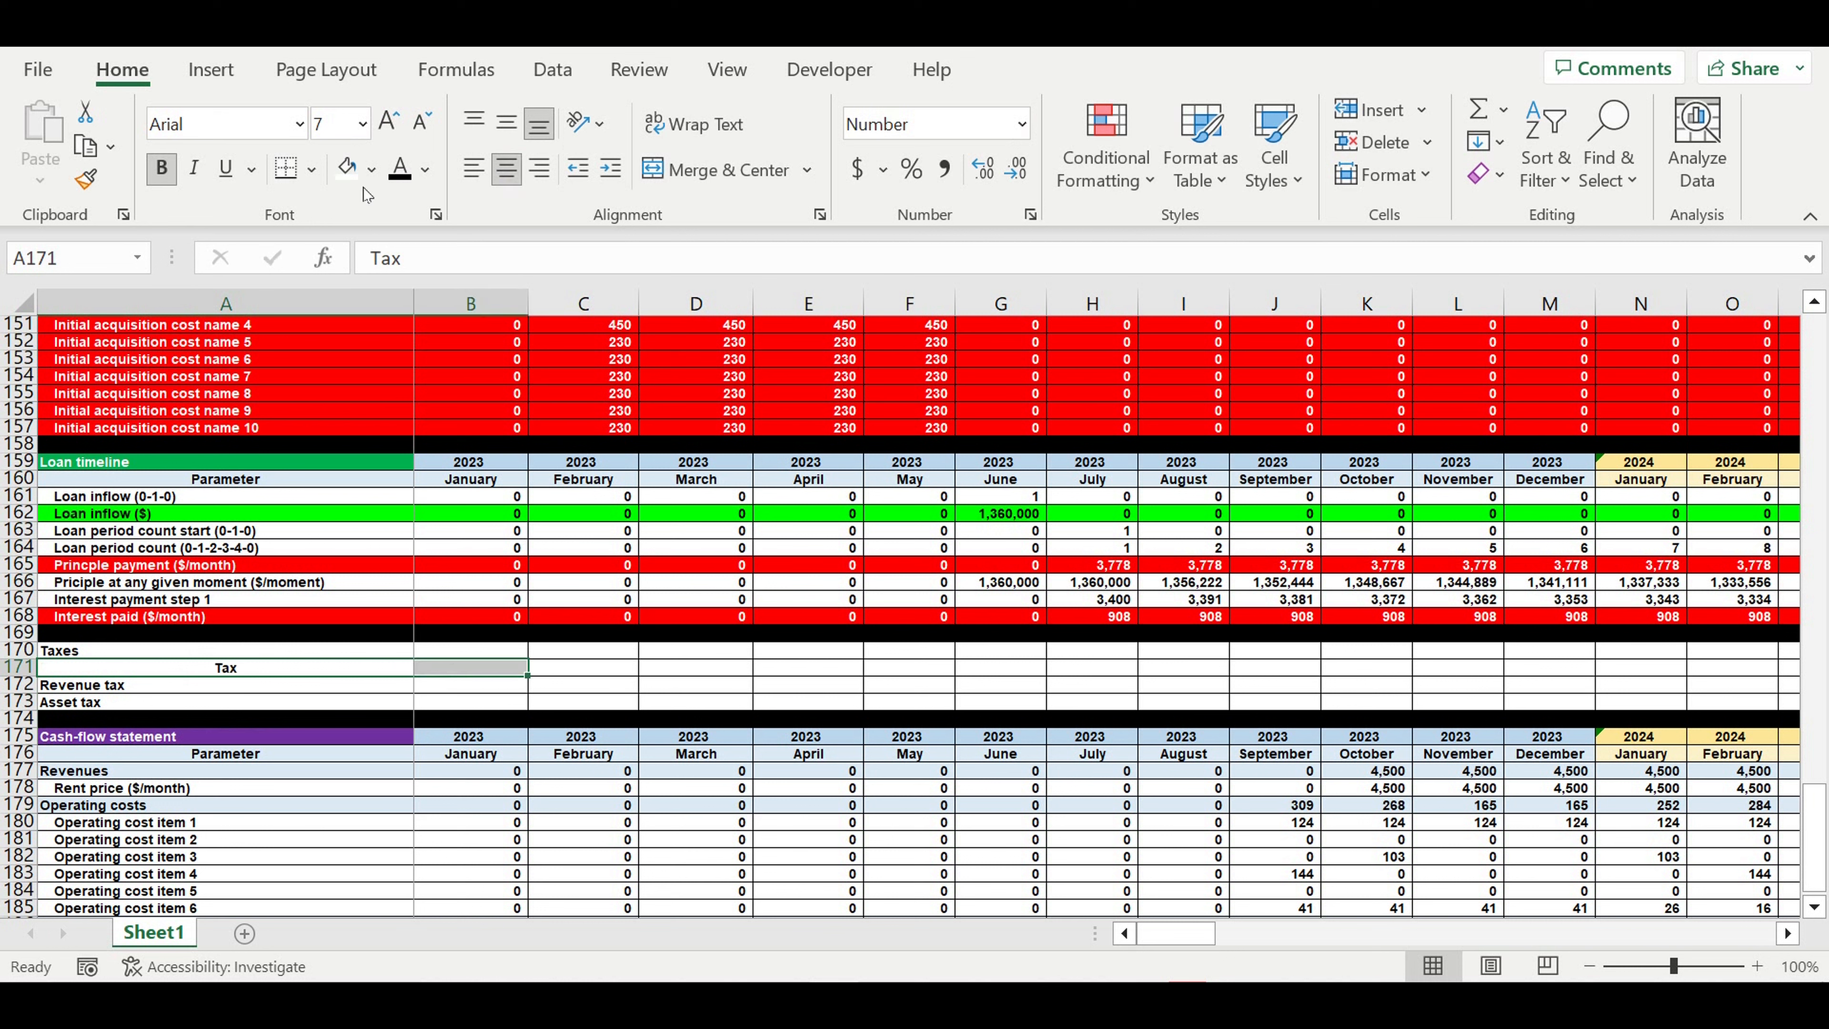
pyautogui.click(371, 170)
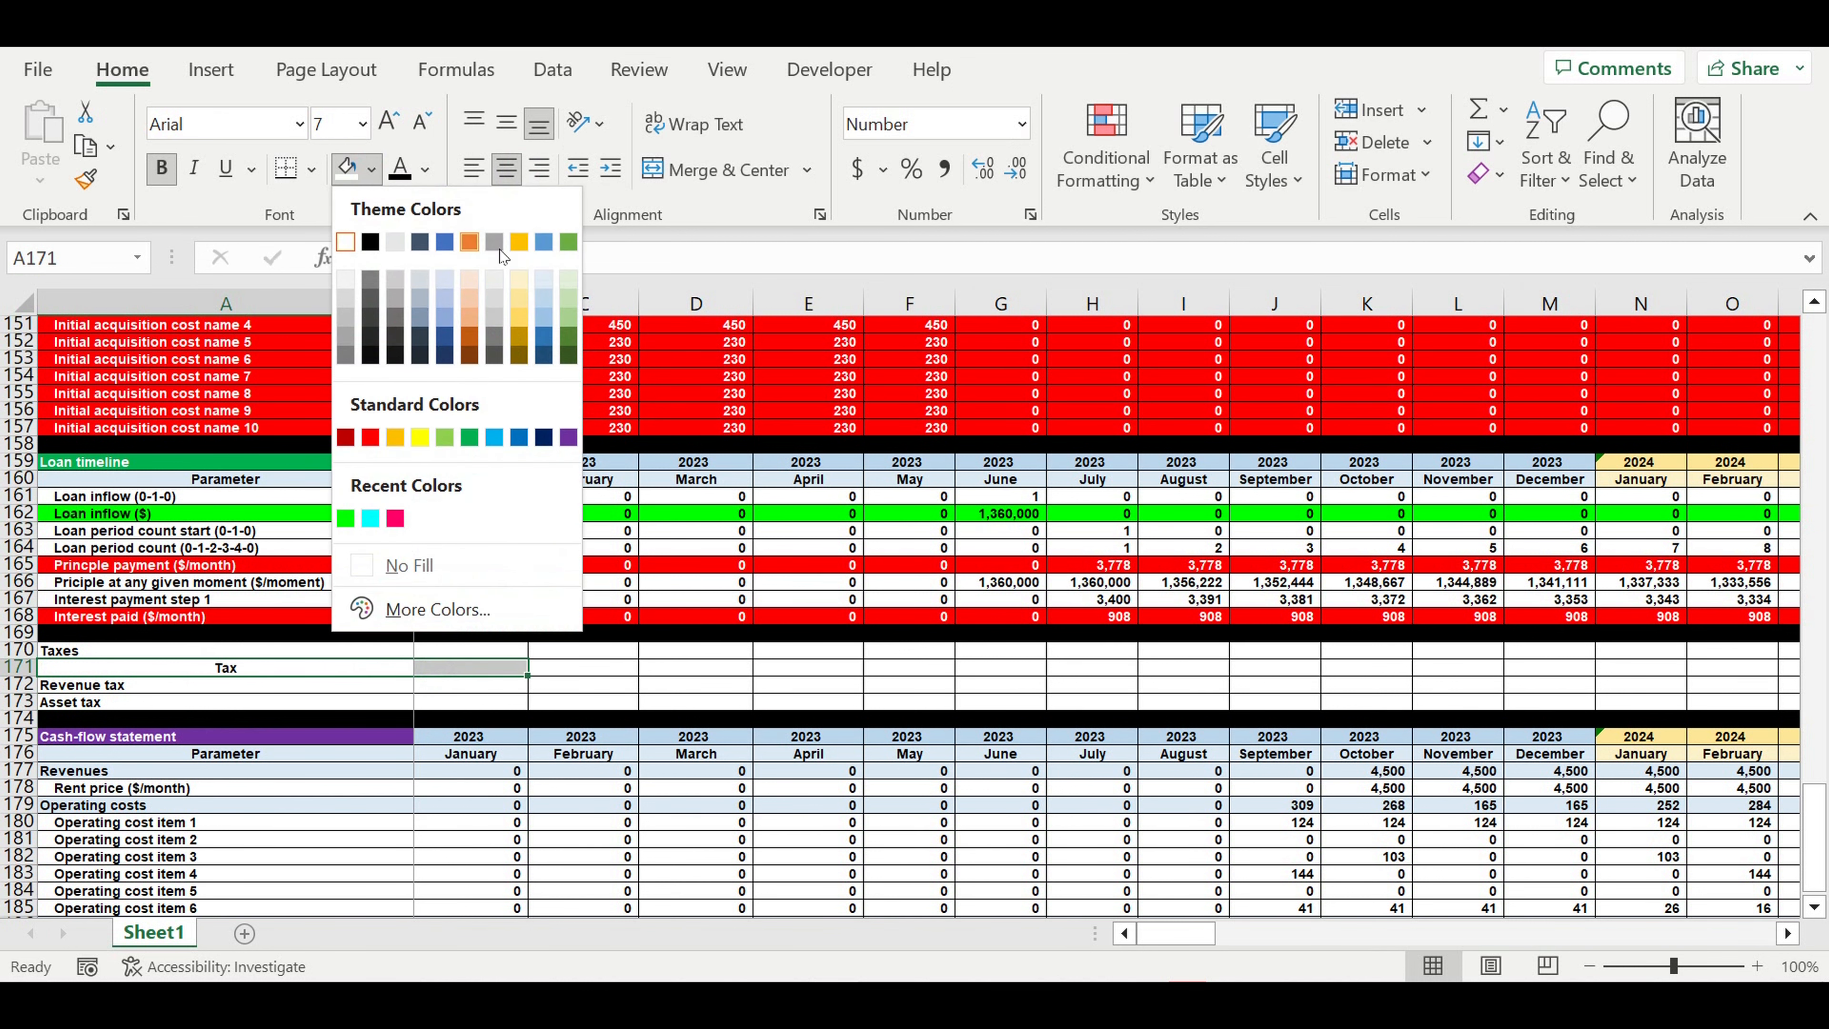
pyautogui.click(543, 277)
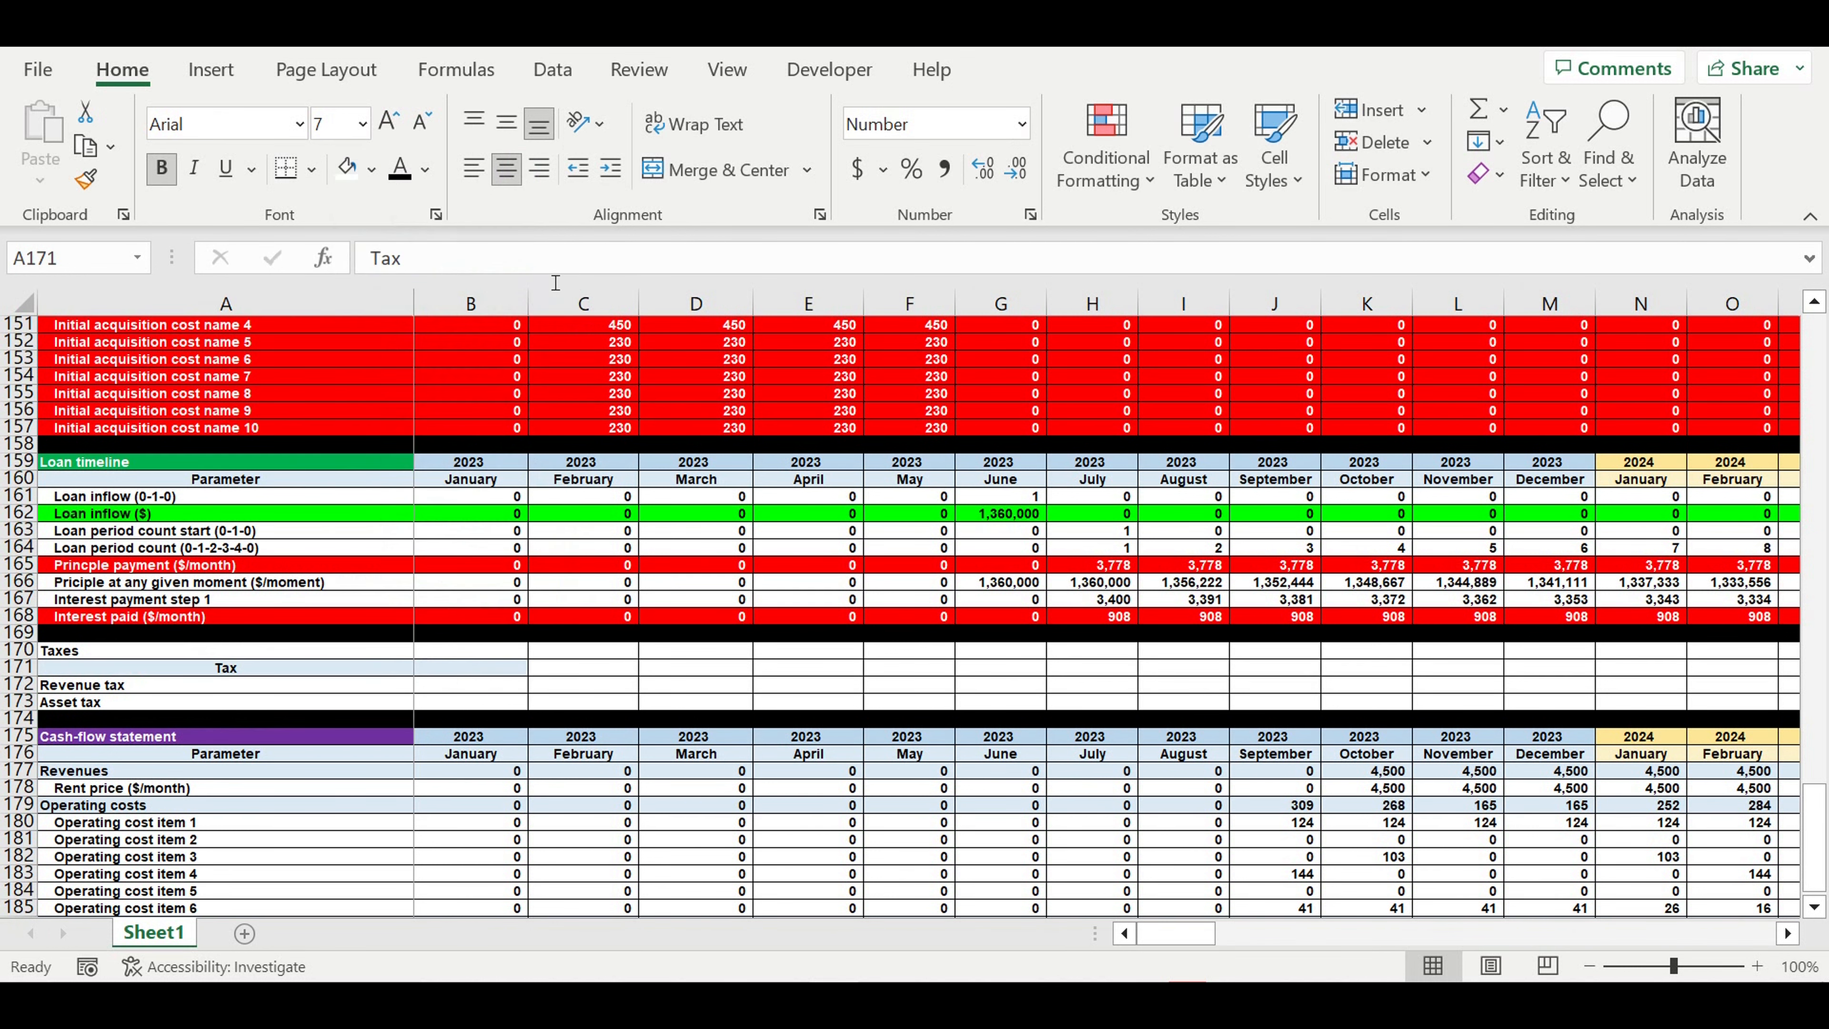
# Step: Fill the Taxes header in A170 with yellow and indent the Revenue tax and Asset tax labels below it
pyautogui.click(108, 651)
pyautogui.click(373, 177)
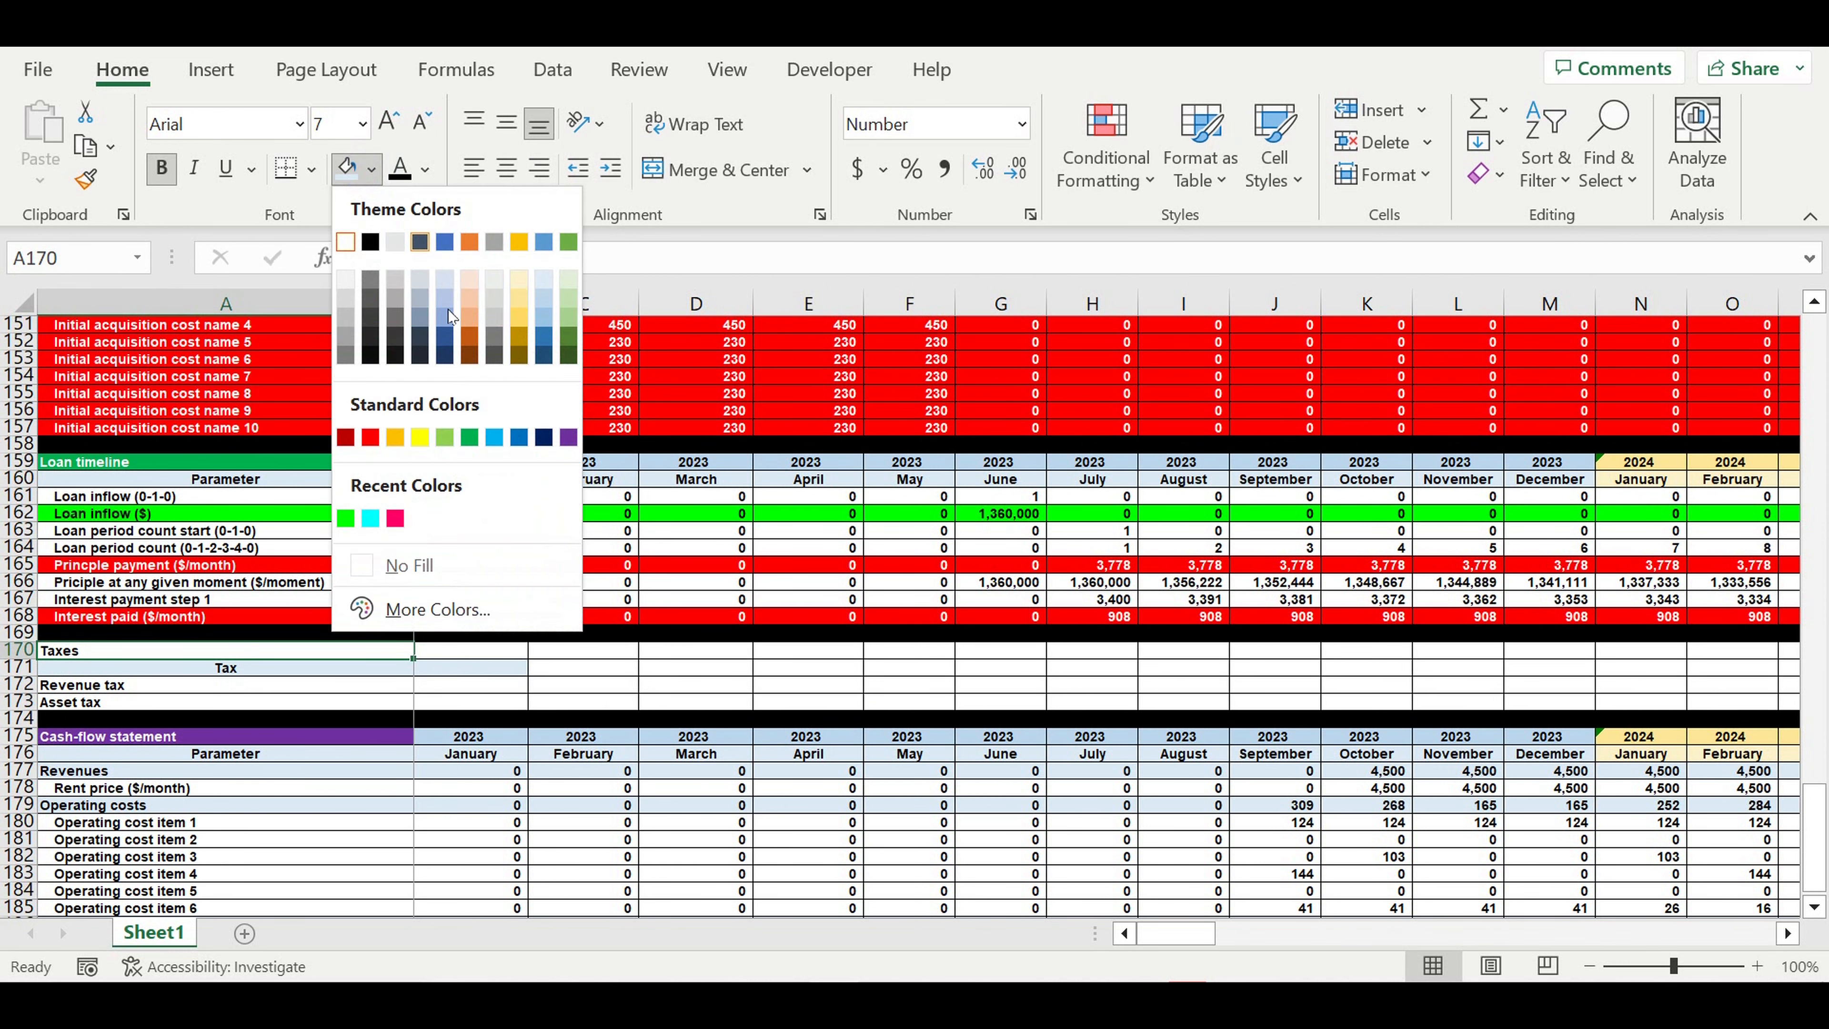
pyautogui.click(422, 438)
pyautogui.moveTo(125, 691); pyautogui.dragTo(123, 705)
pyautogui.click(612, 170)
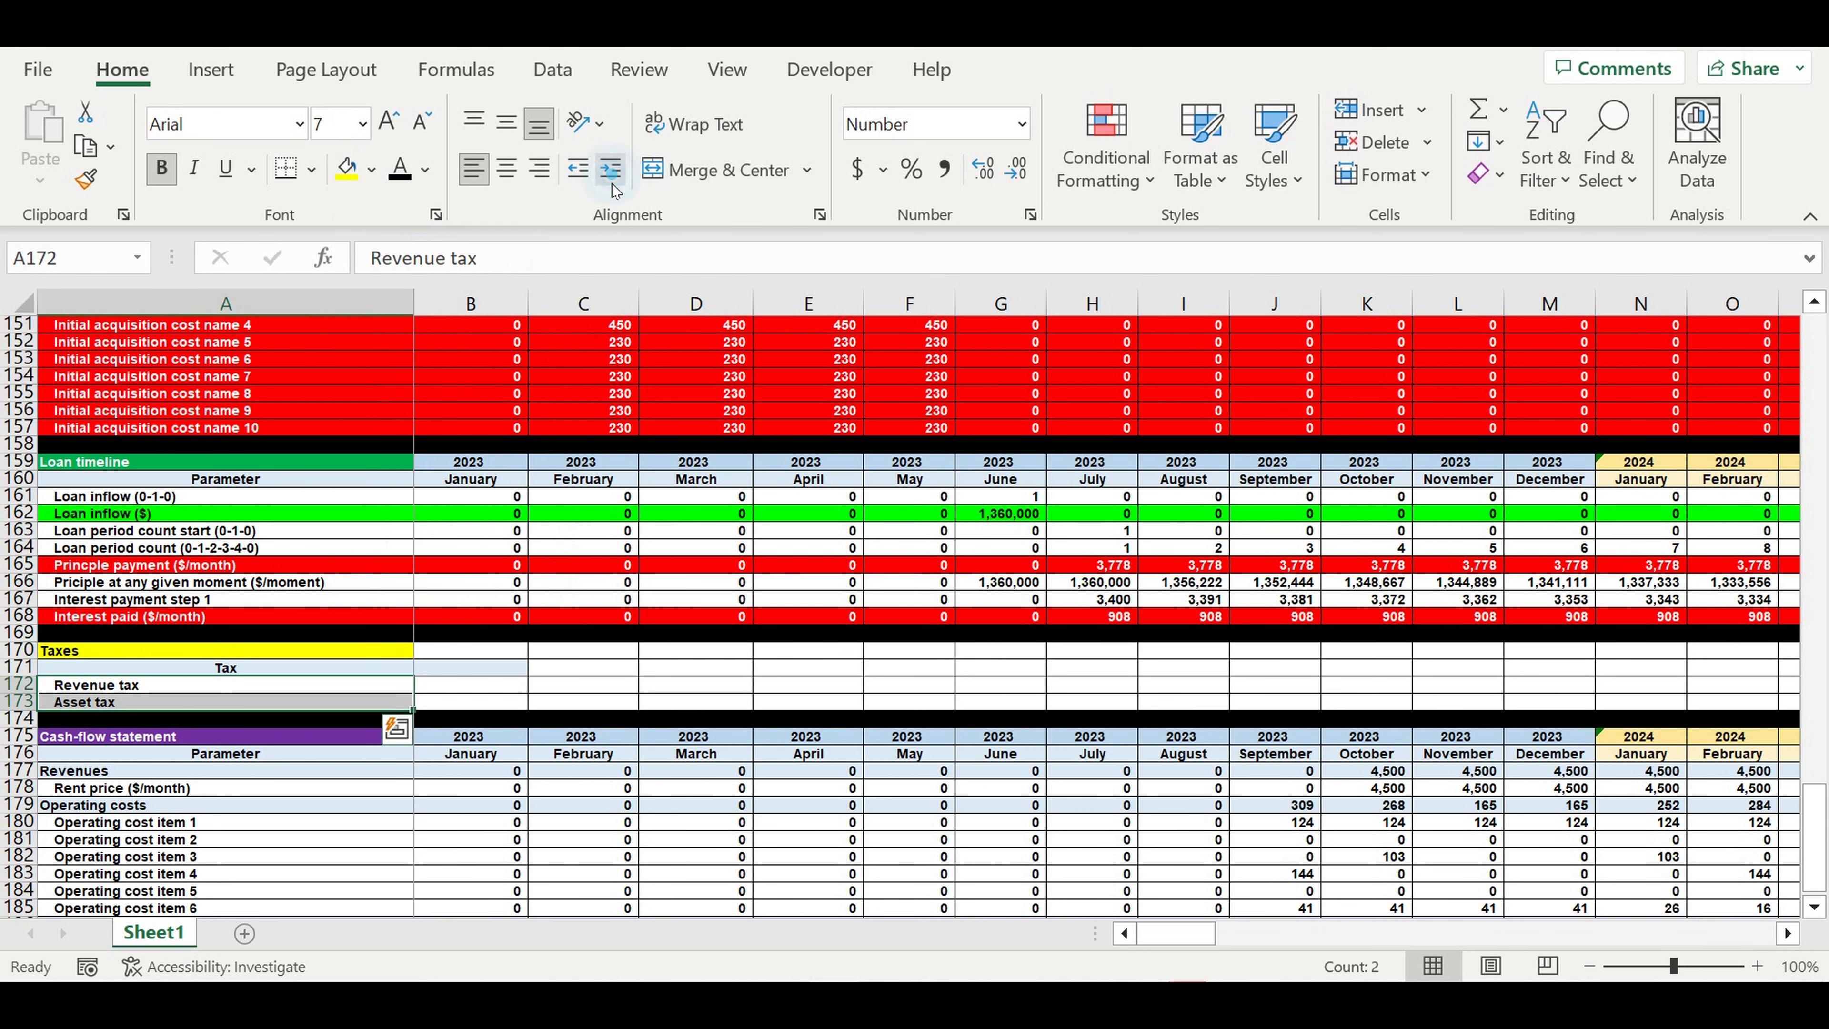
# Step: Format the tax input cells B172:B173 with white font and the standard light blue fill
pyautogui.moveTo(477, 690); pyautogui.dragTo(476, 703)
pyautogui.click(424, 171)
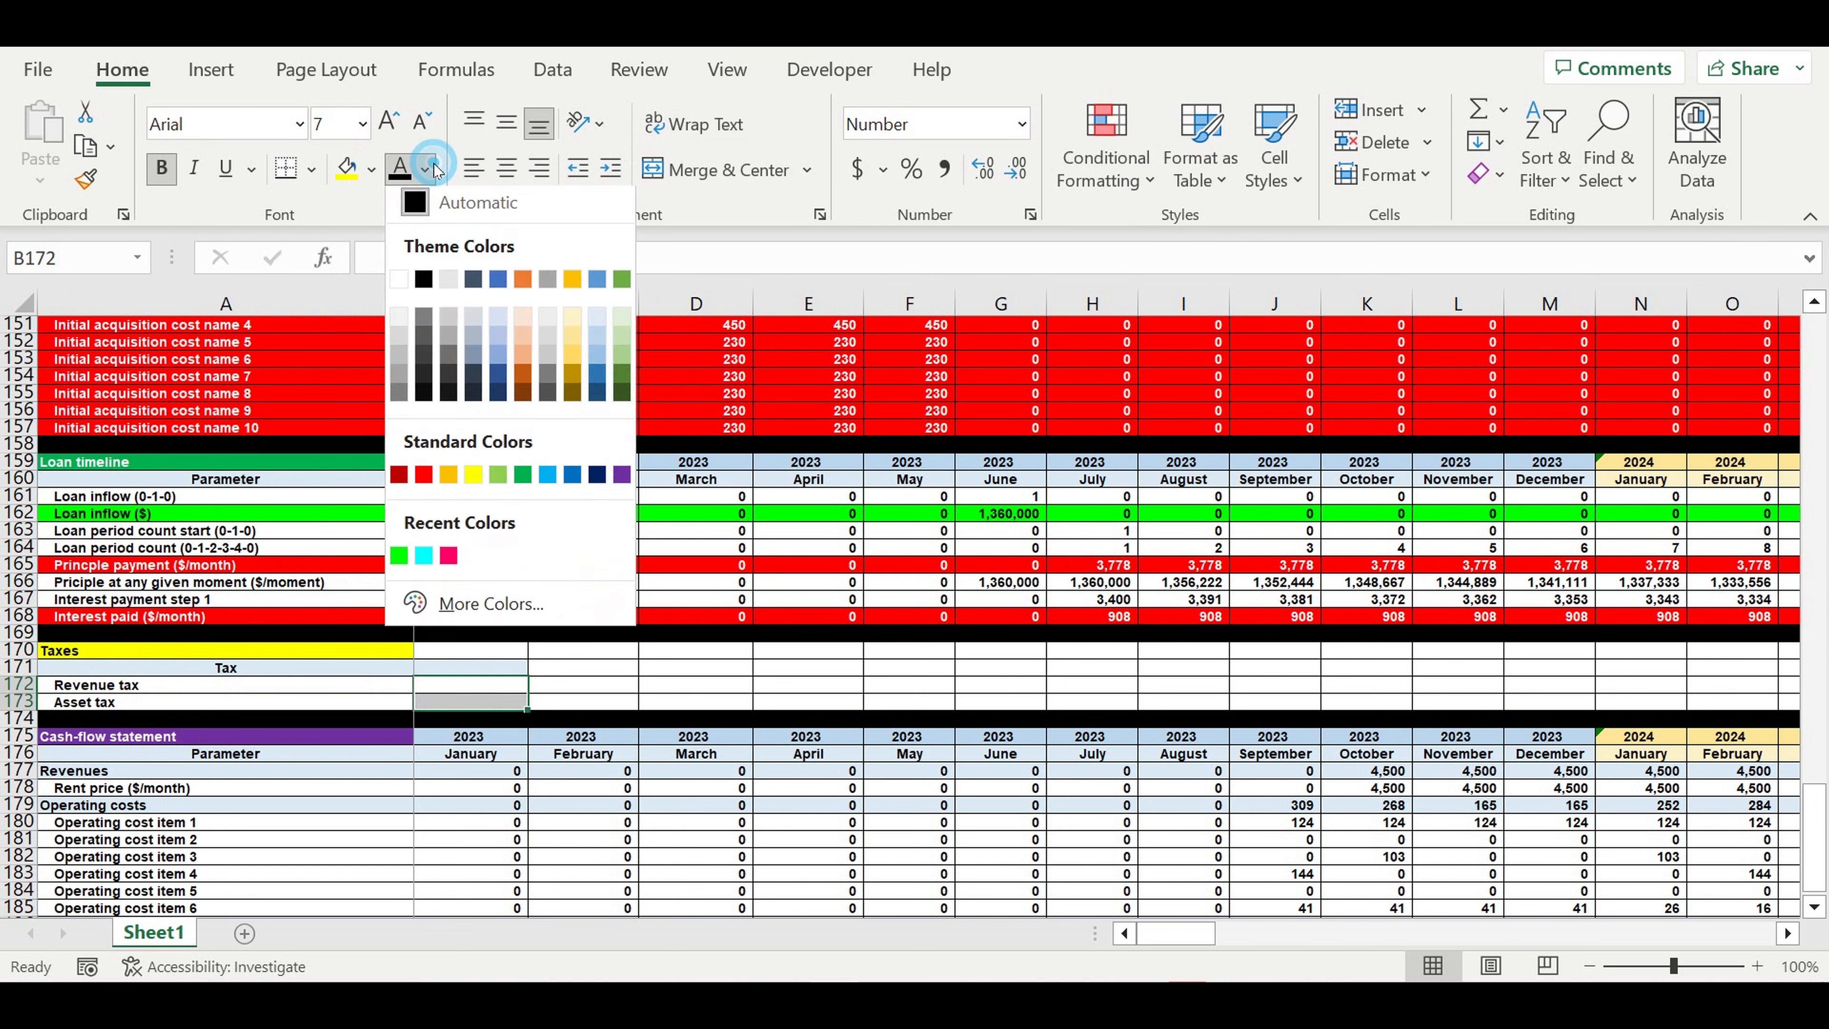
pyautogui.click(404, 288)
pyautogui.click(372, 170)
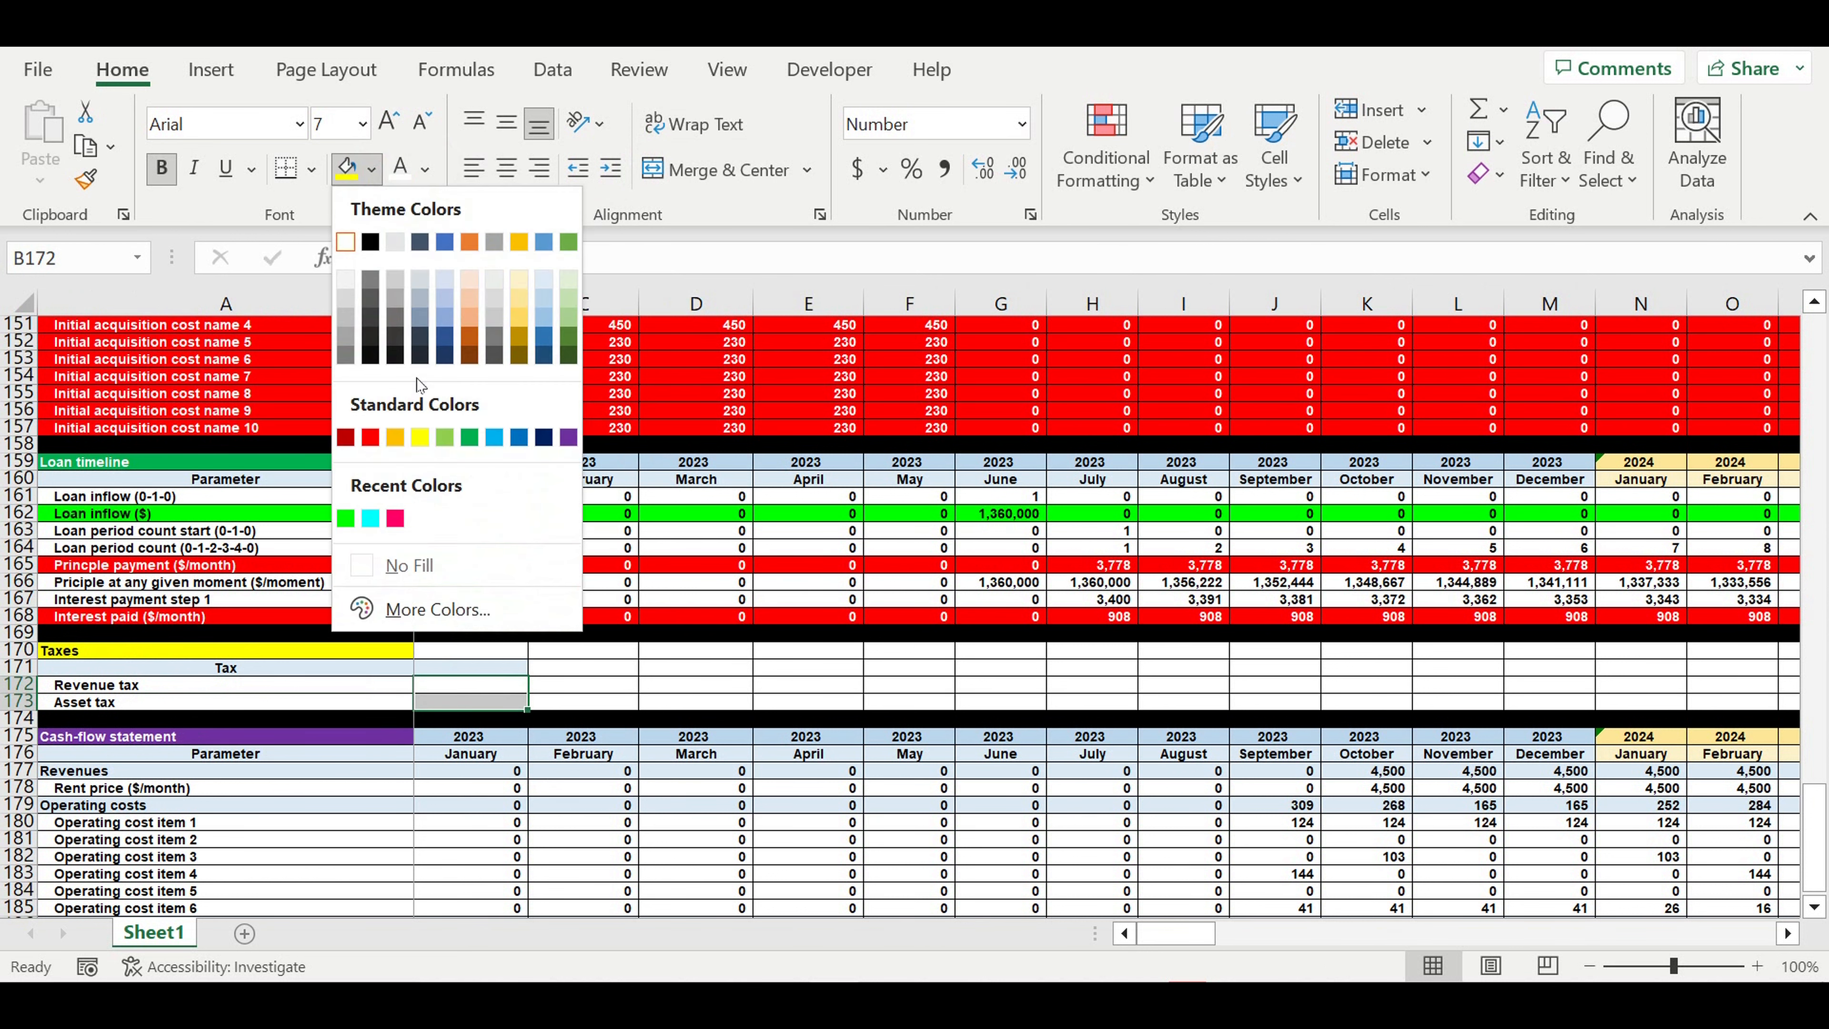
pyautogui.click(494, 439)
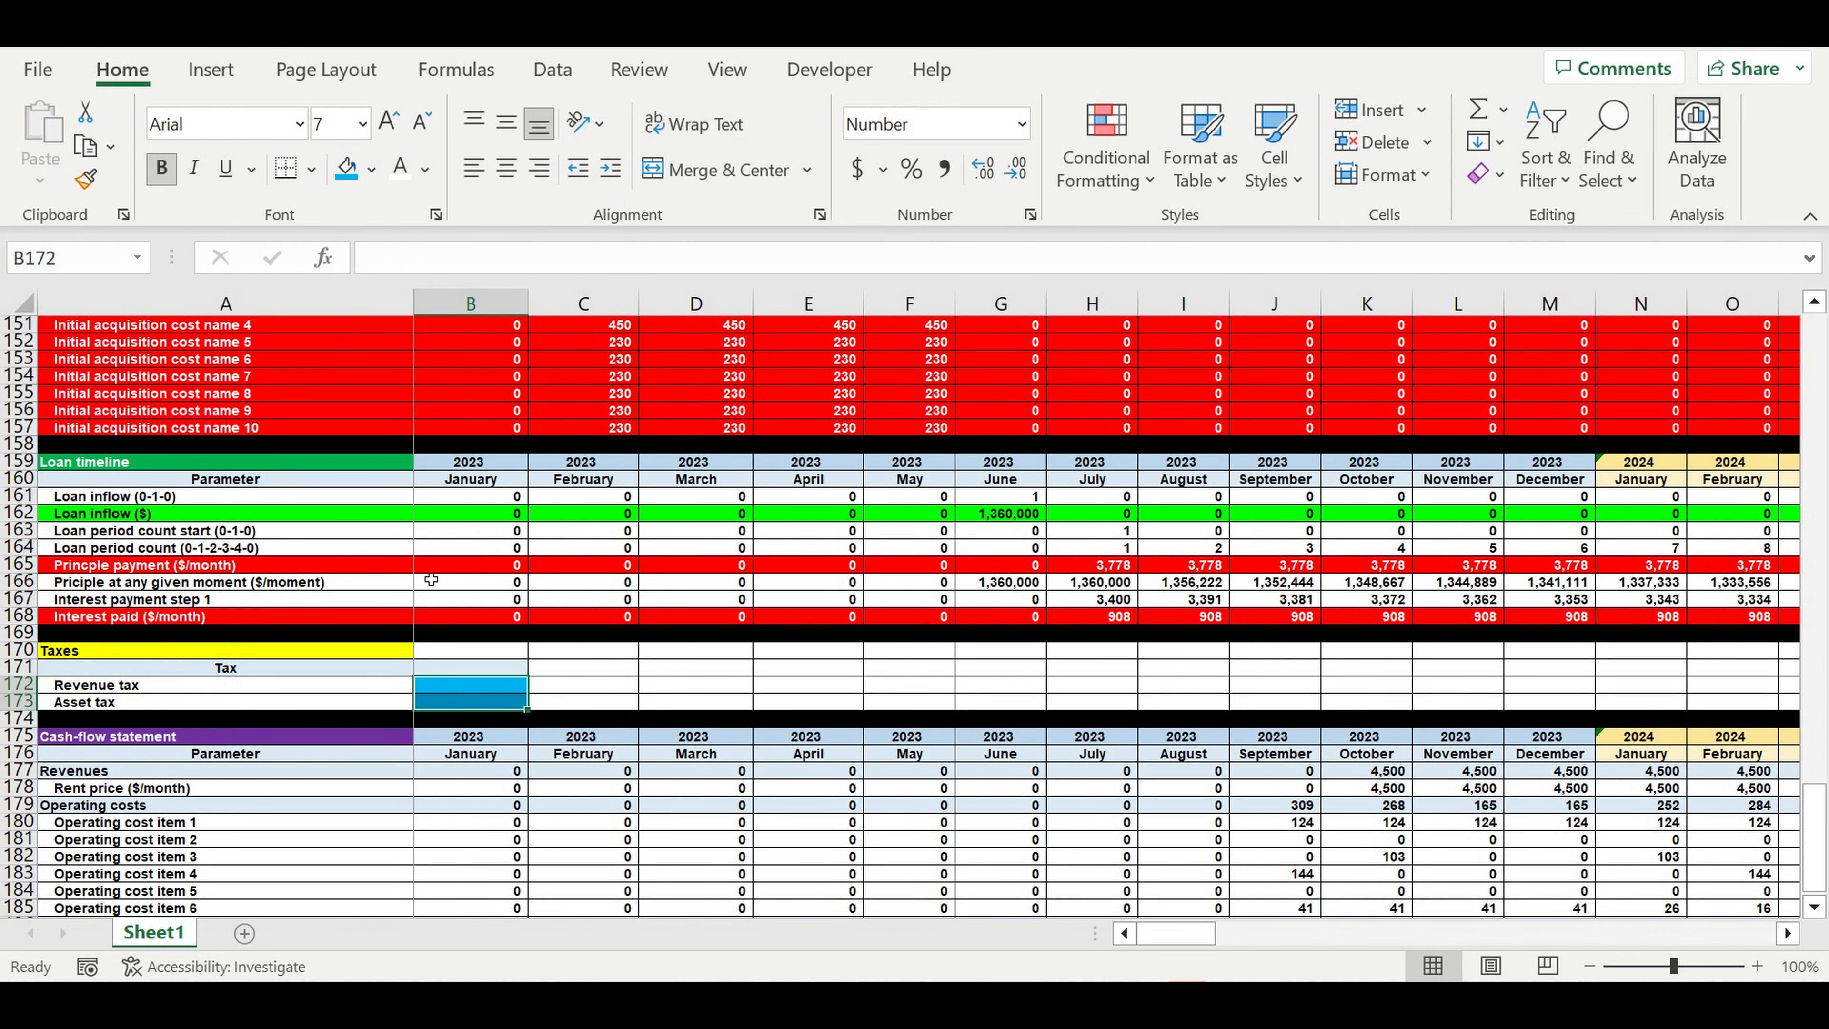
# Step: Enter 3% as the Revenue tax in B172 and 250 as the Asset tax in B173
pyautogui.click(476, 690)
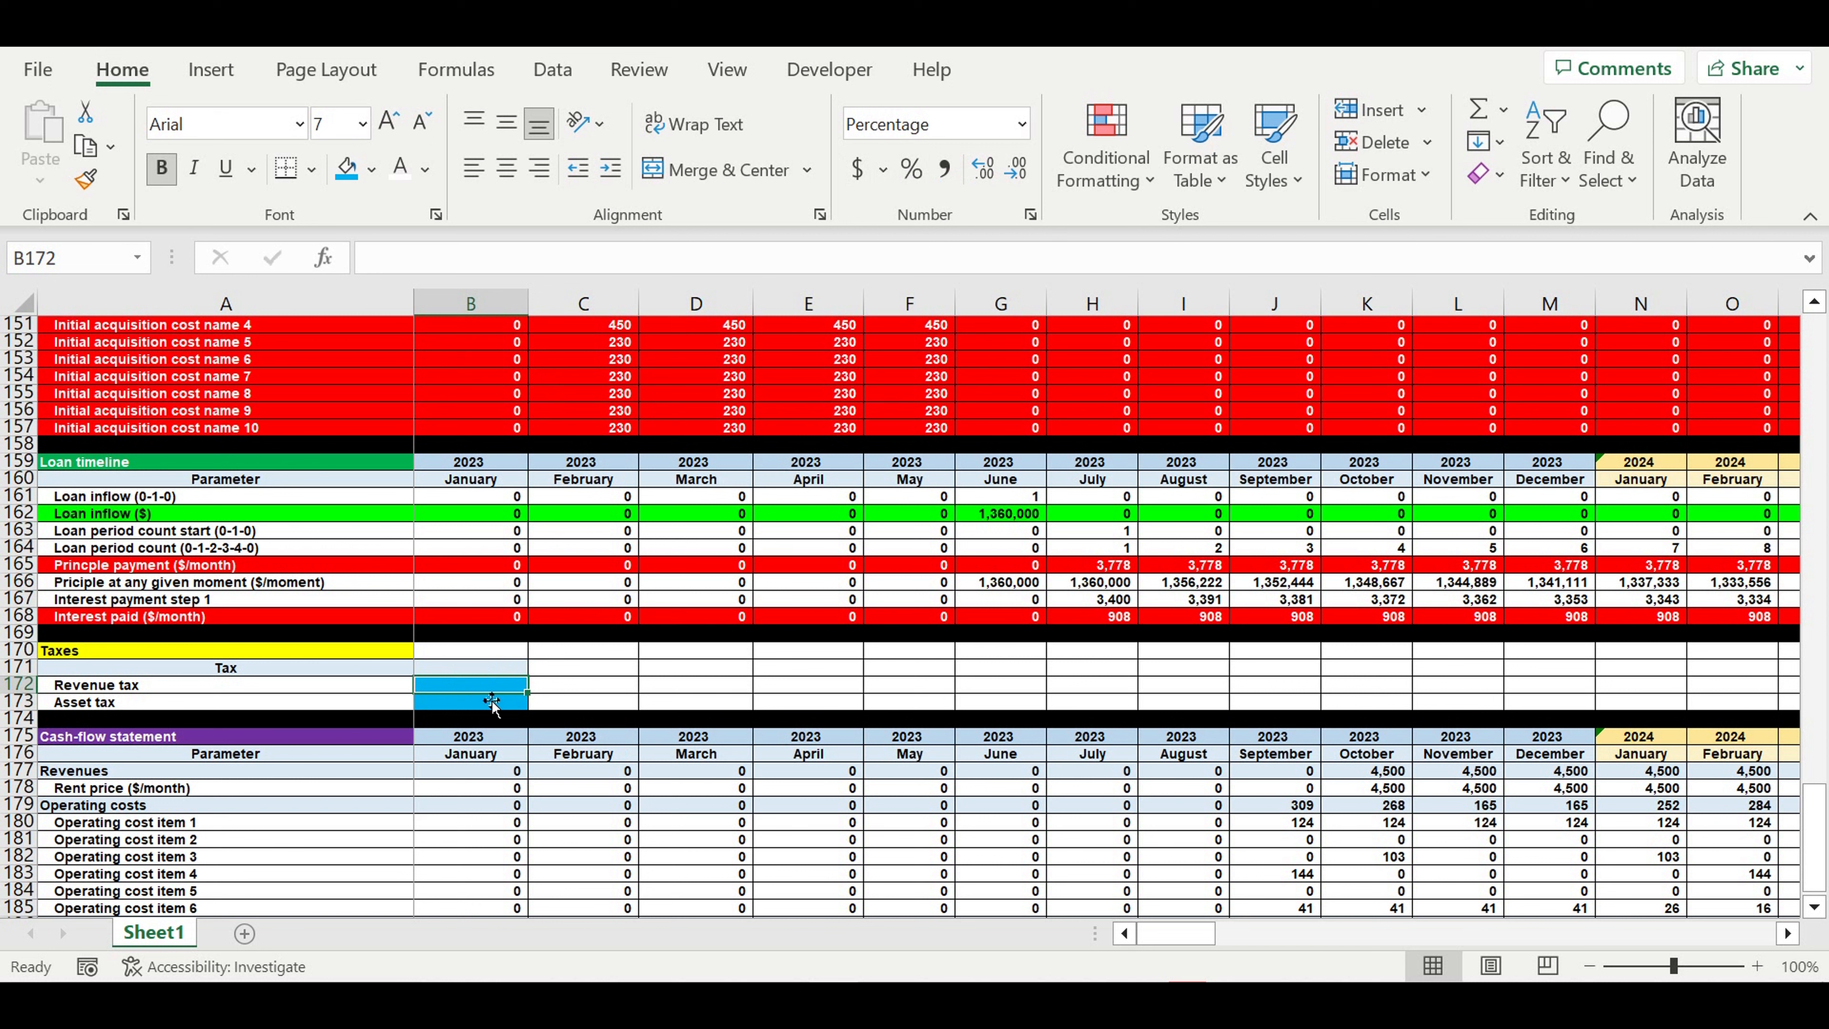
pyautogui.write('3')
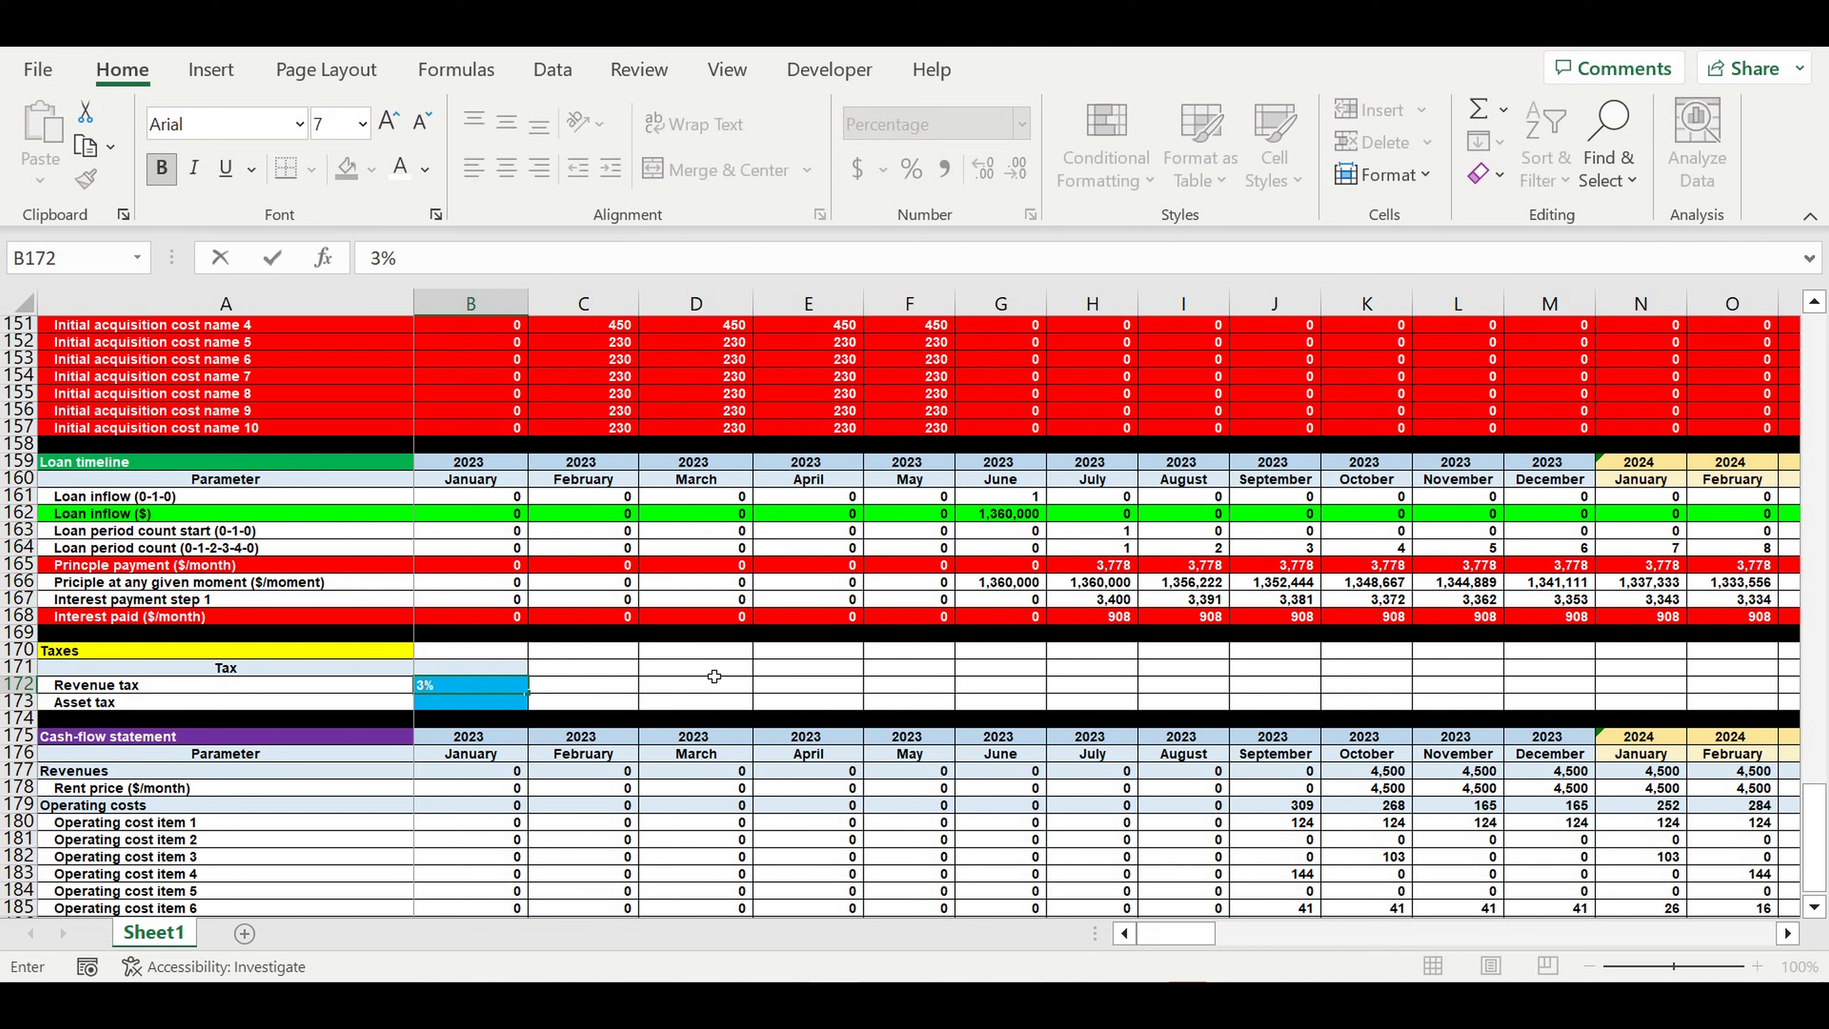
pyautogui.click(710, 675)
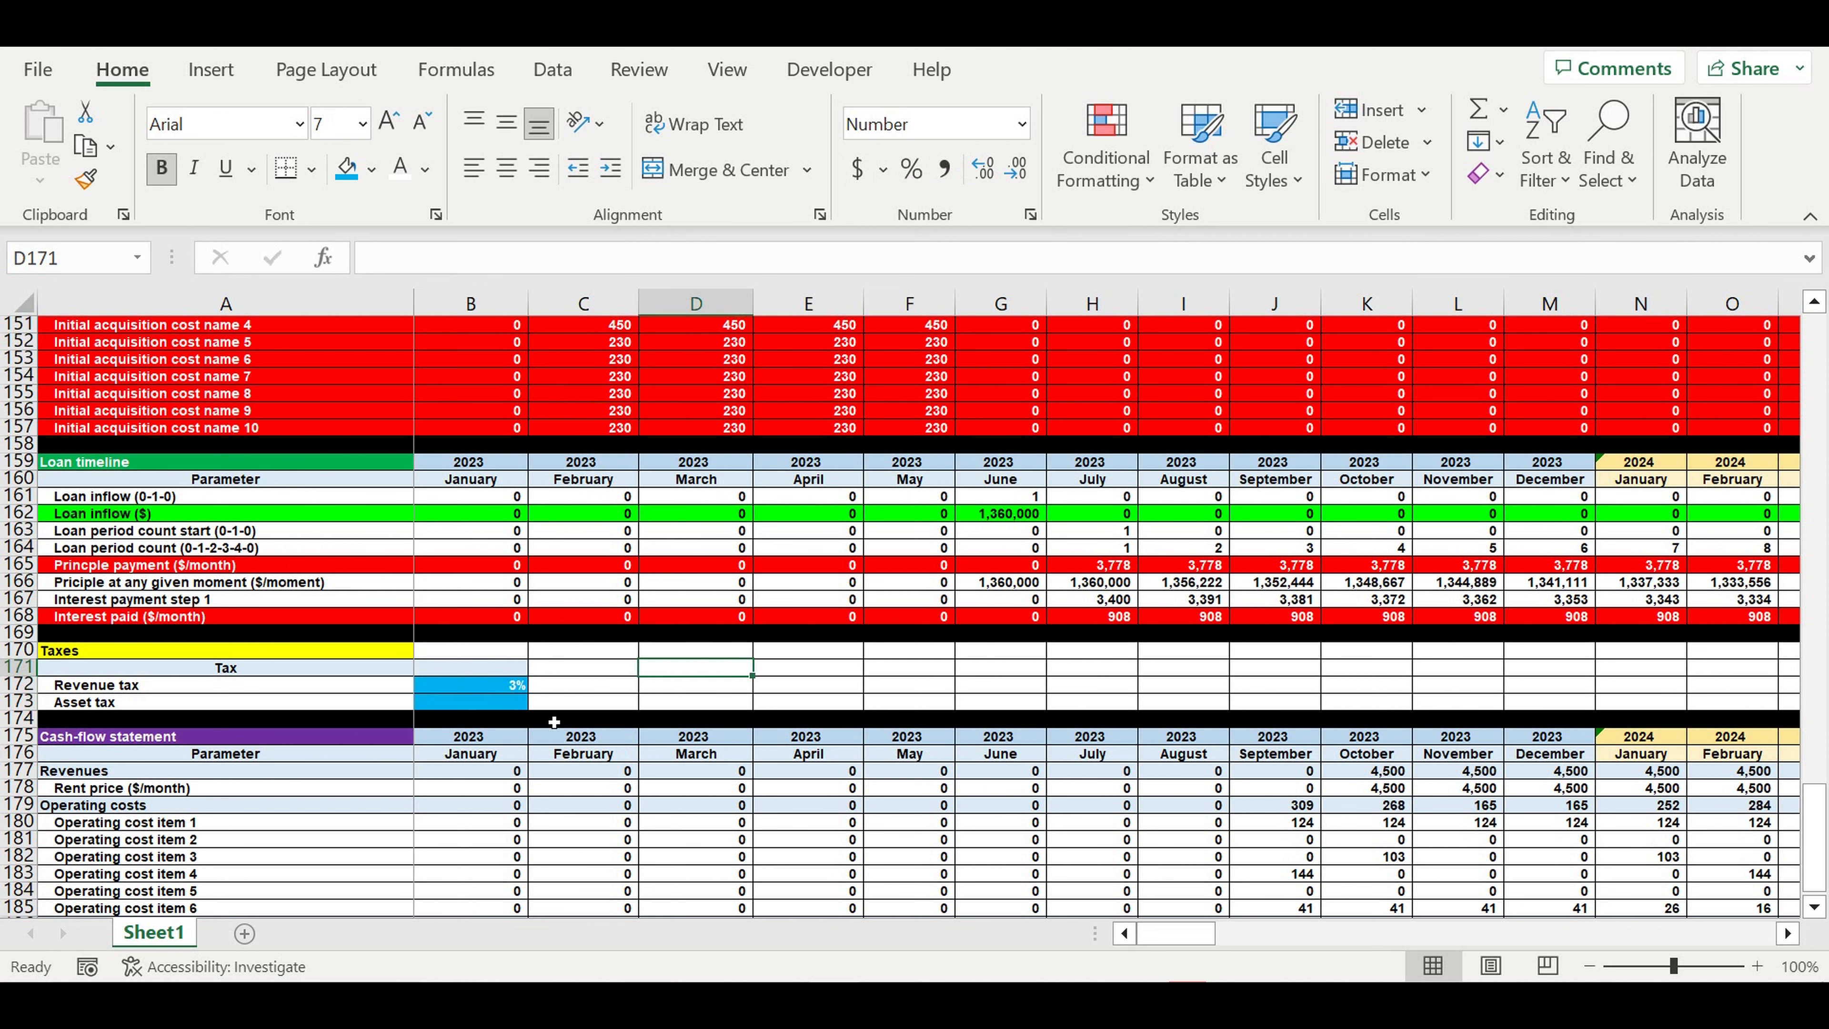
pyautogui.click(489, 708)
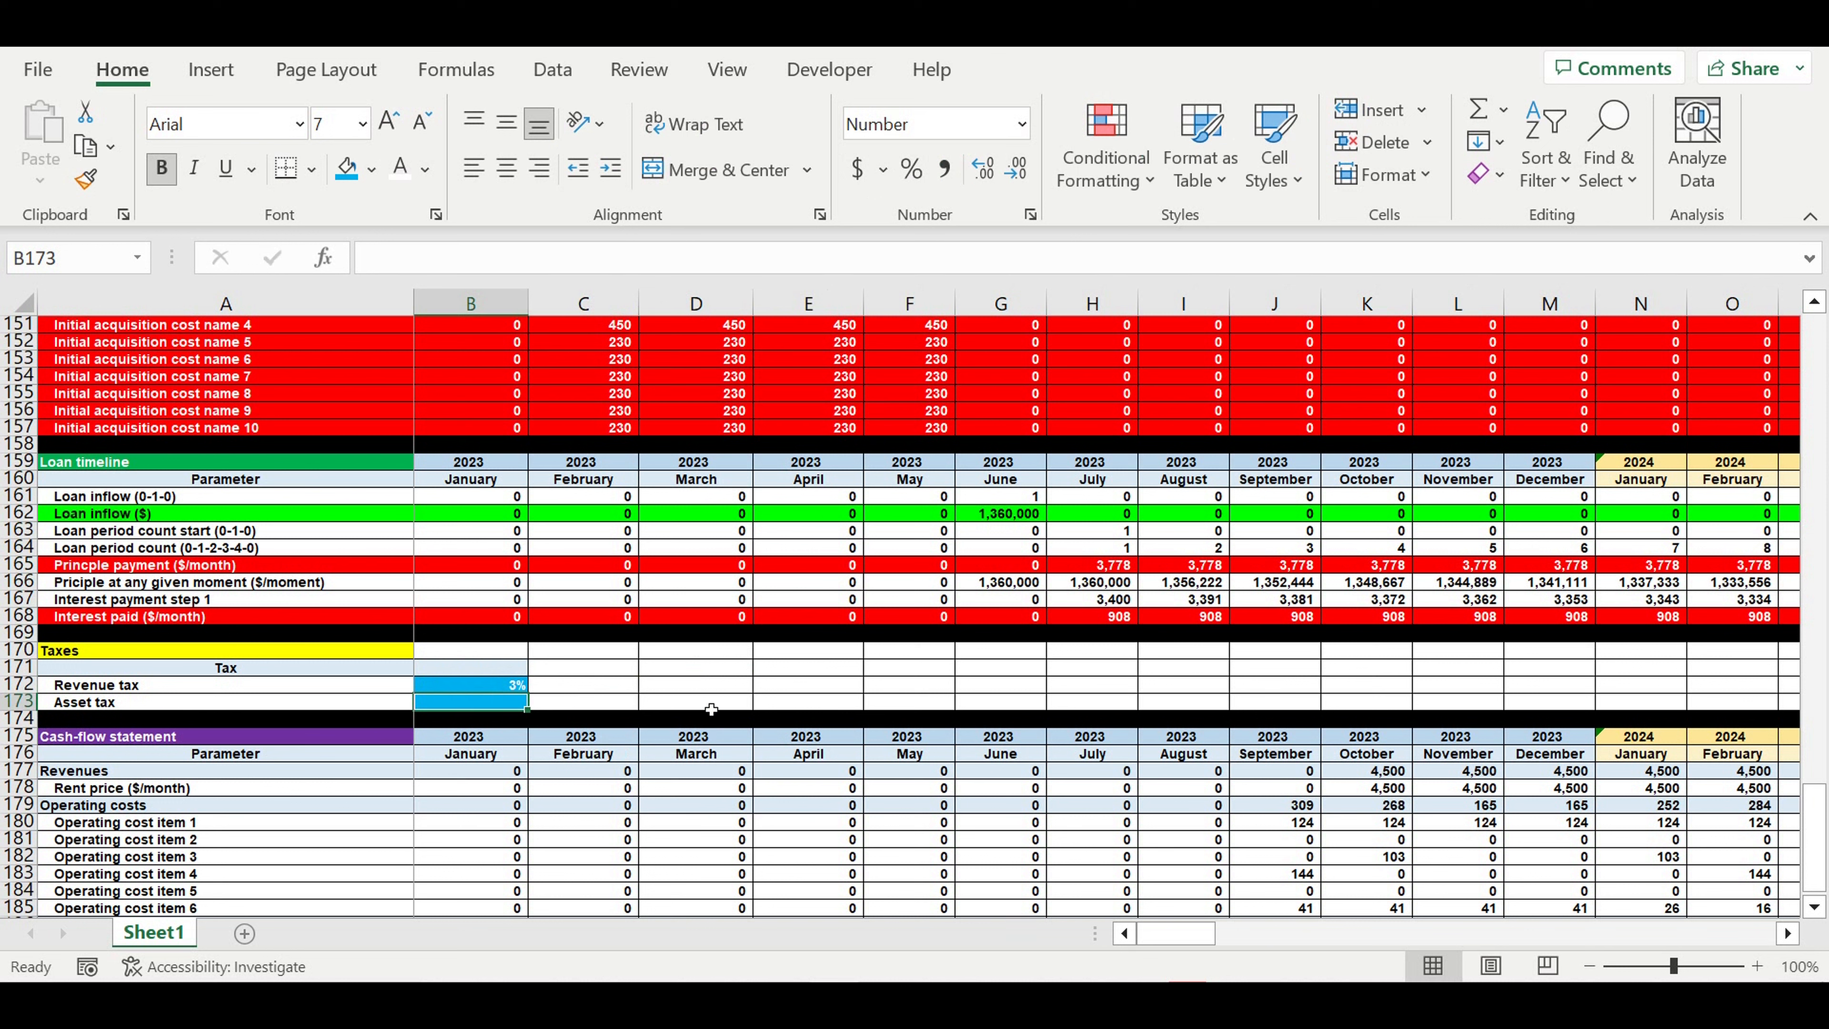
pyautogui.write('250')
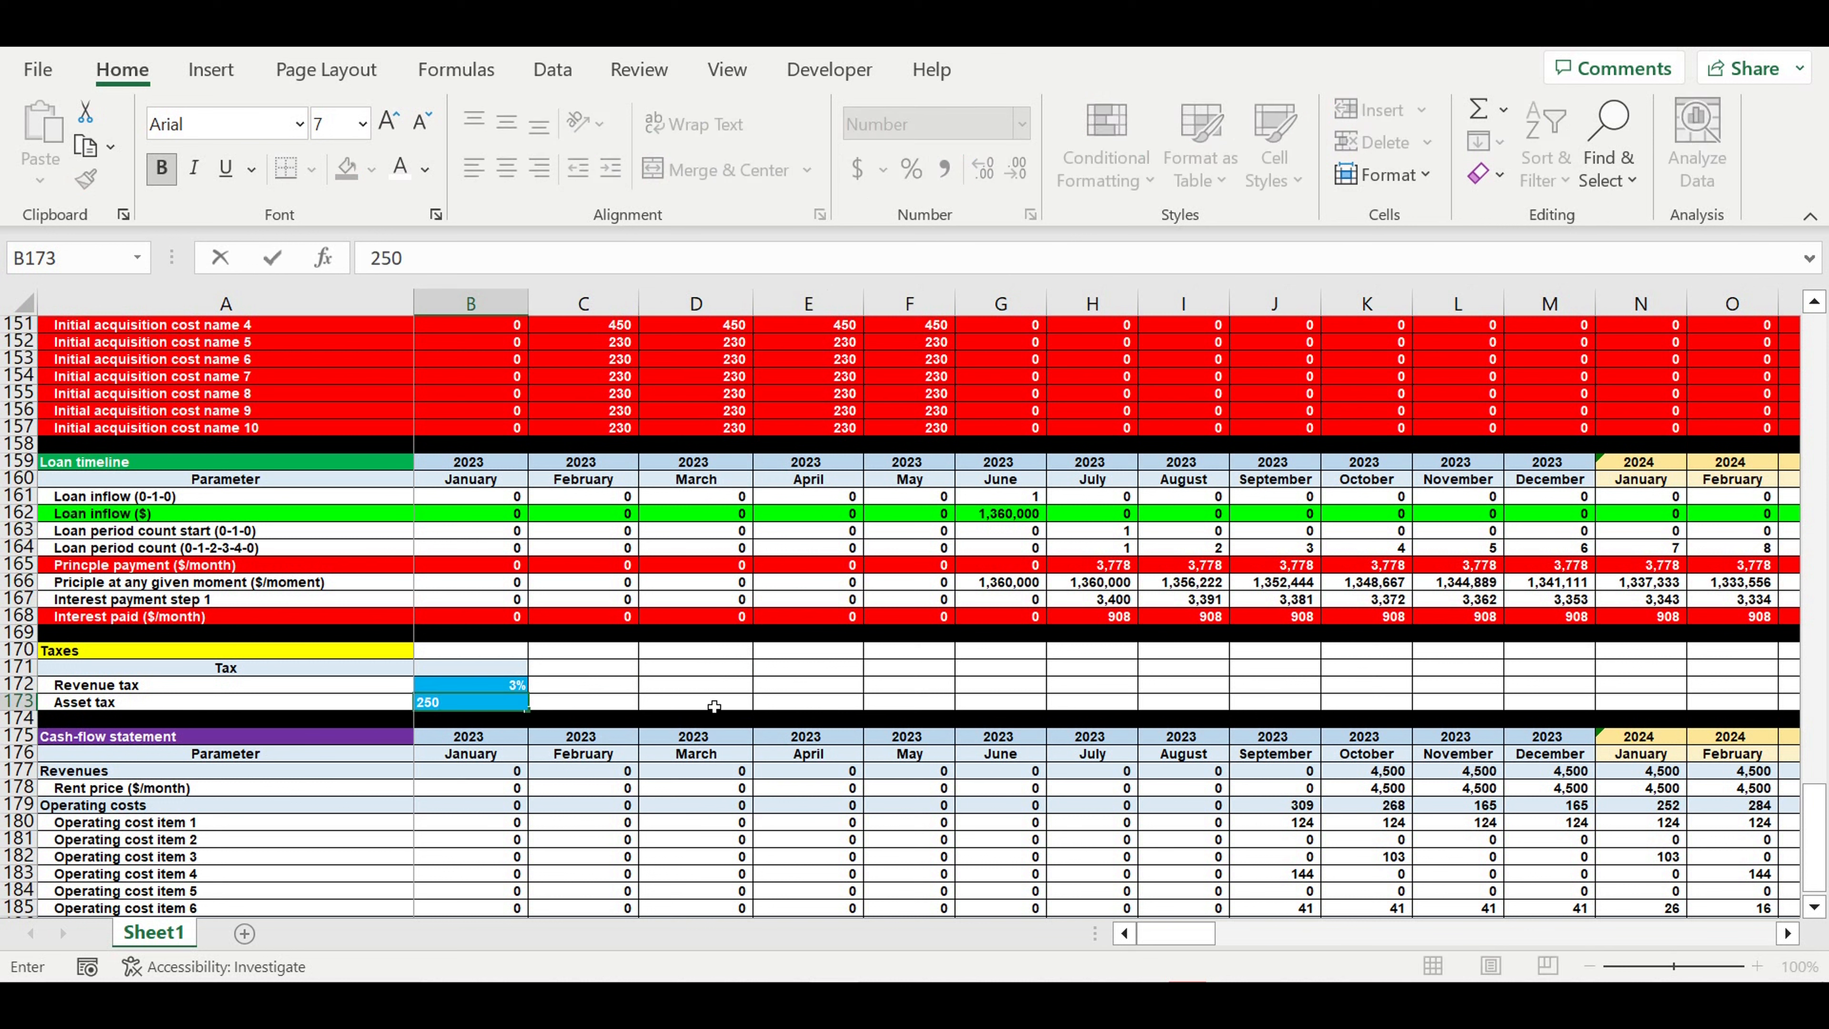
pyautogui.press('Return')
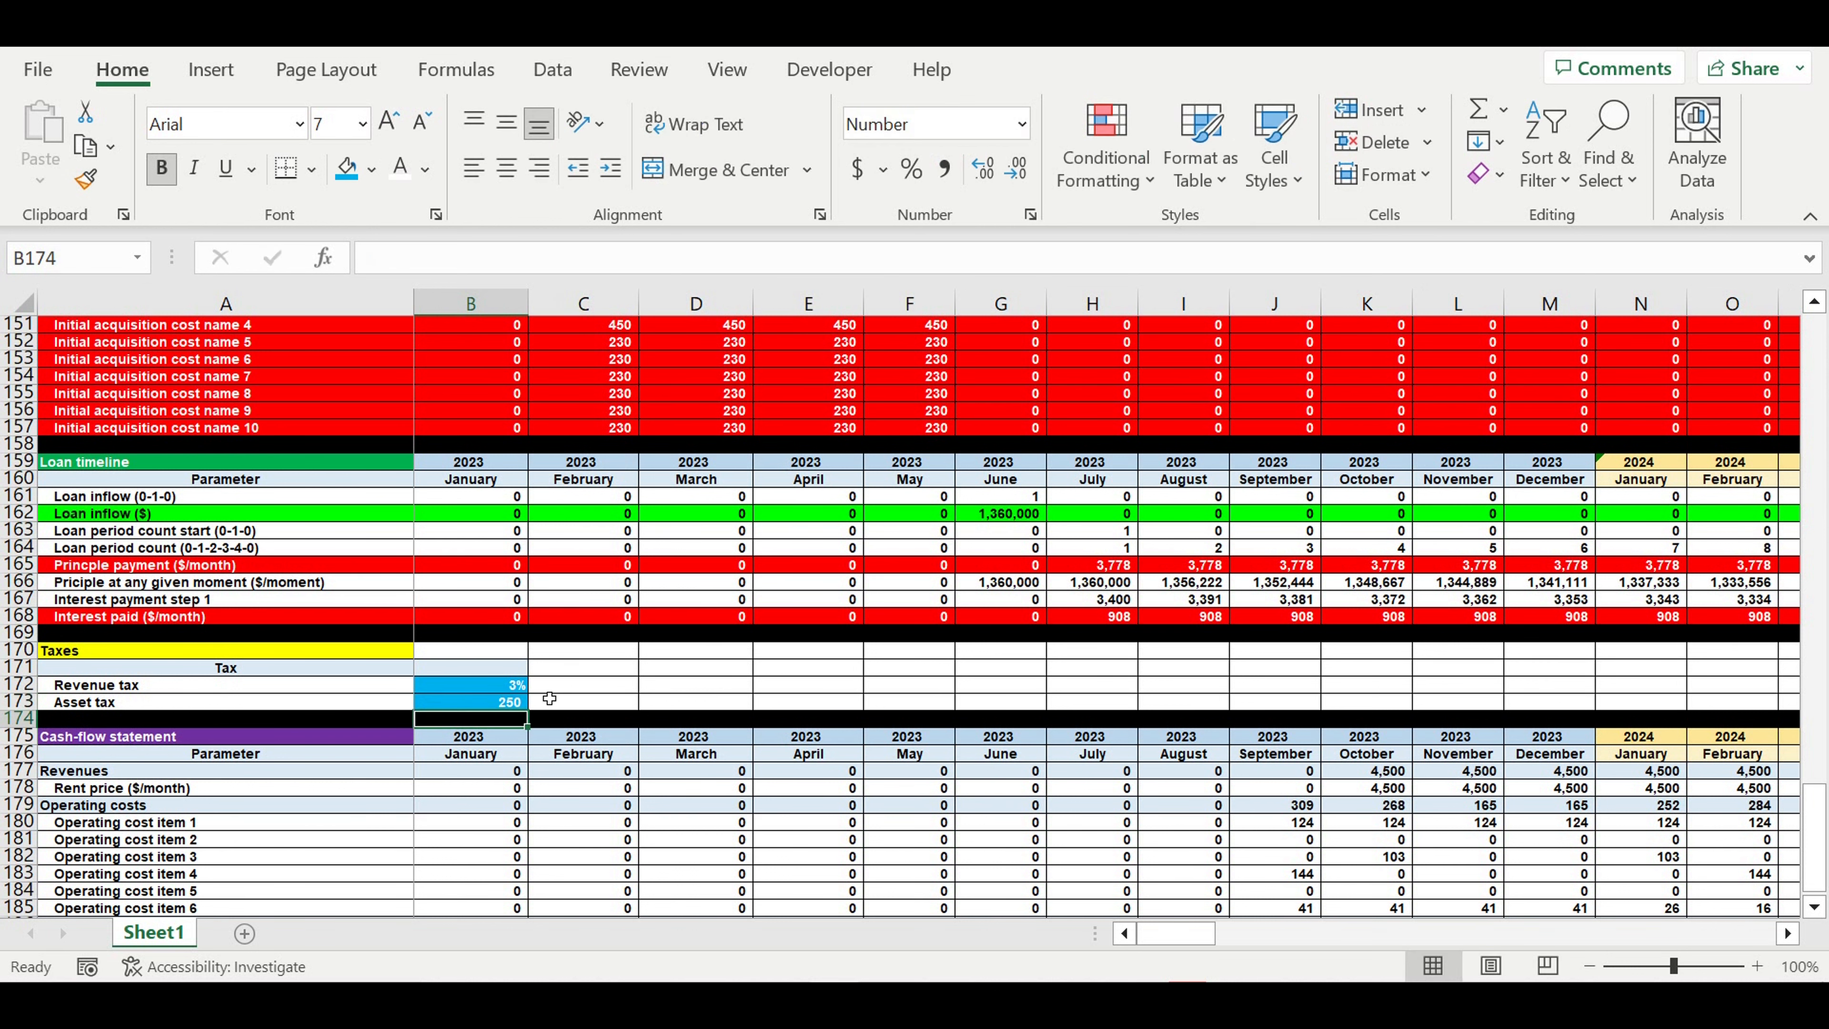
pyautogui.press('Up')
pyautogui.click(506, 682)
# Step: Link A187 to the Revenue tax label with =A172, fill it down to A188, and indent both labels
pyautogui.scroll(-5, 621, 708)
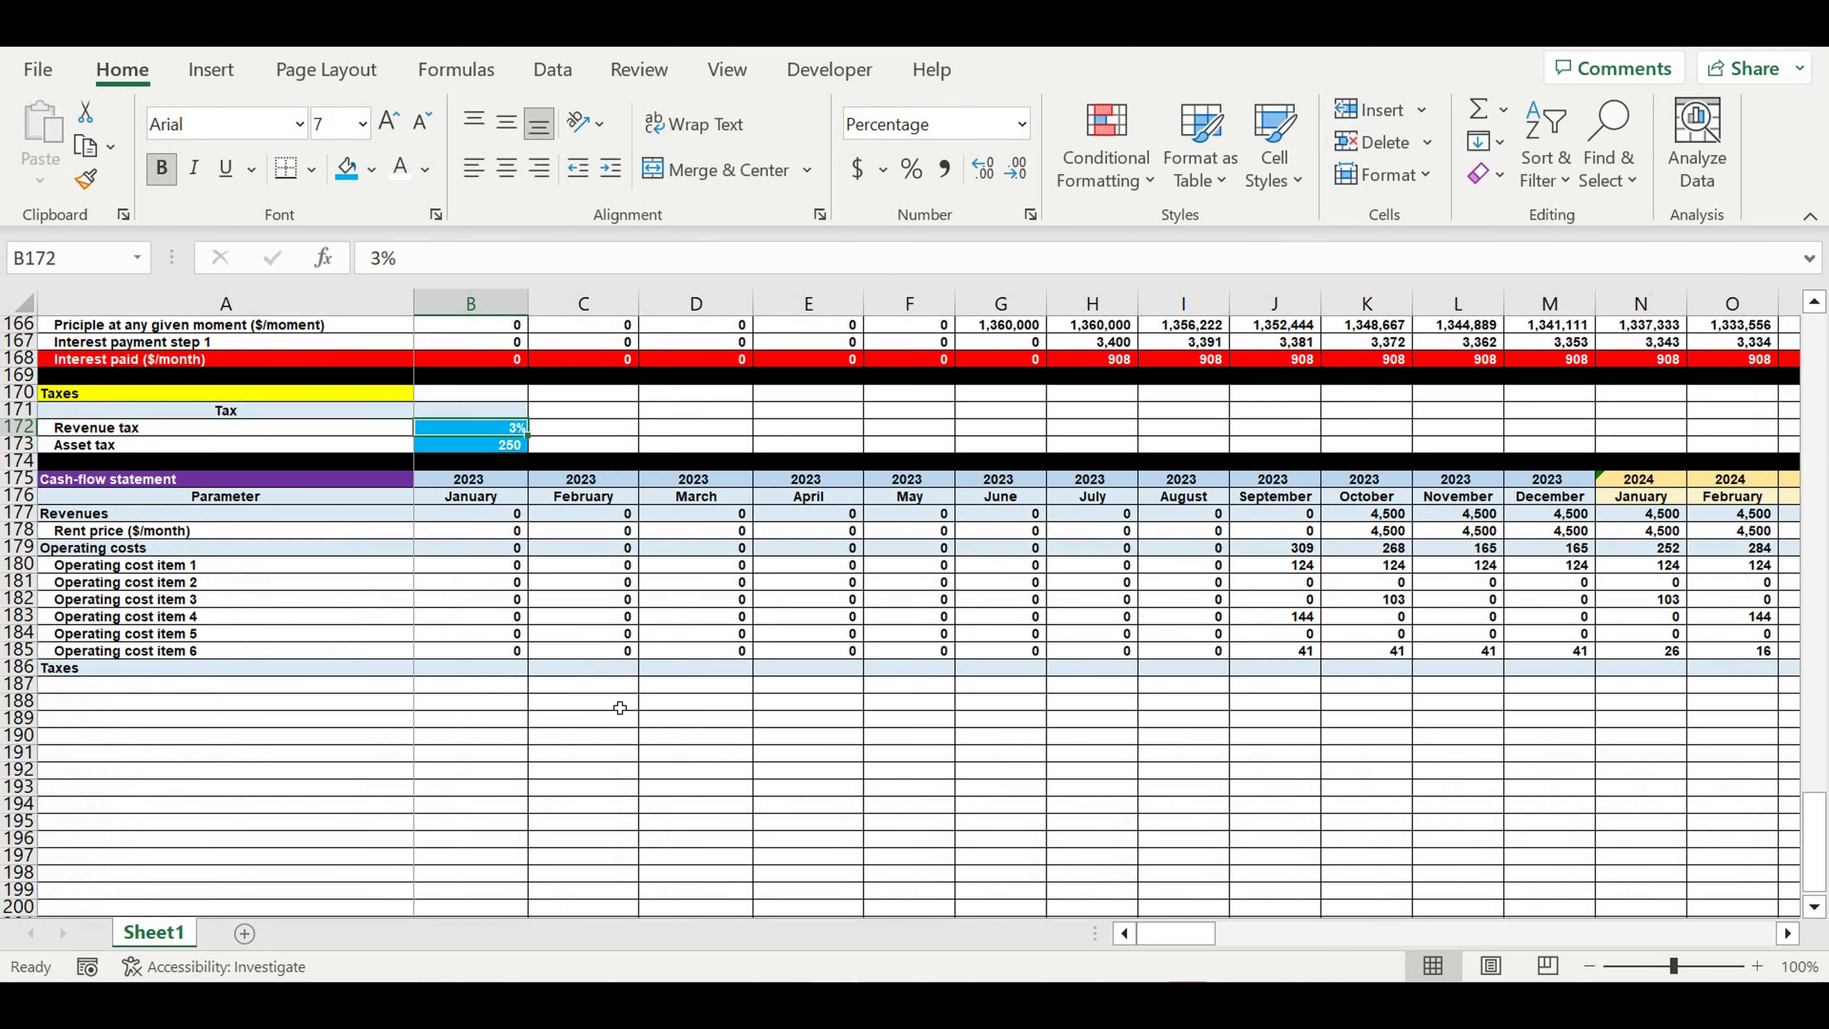
pyautogui.click(158, 688)
pyautogui.write('=')
pyautogui.scroll(5, 357, 661)
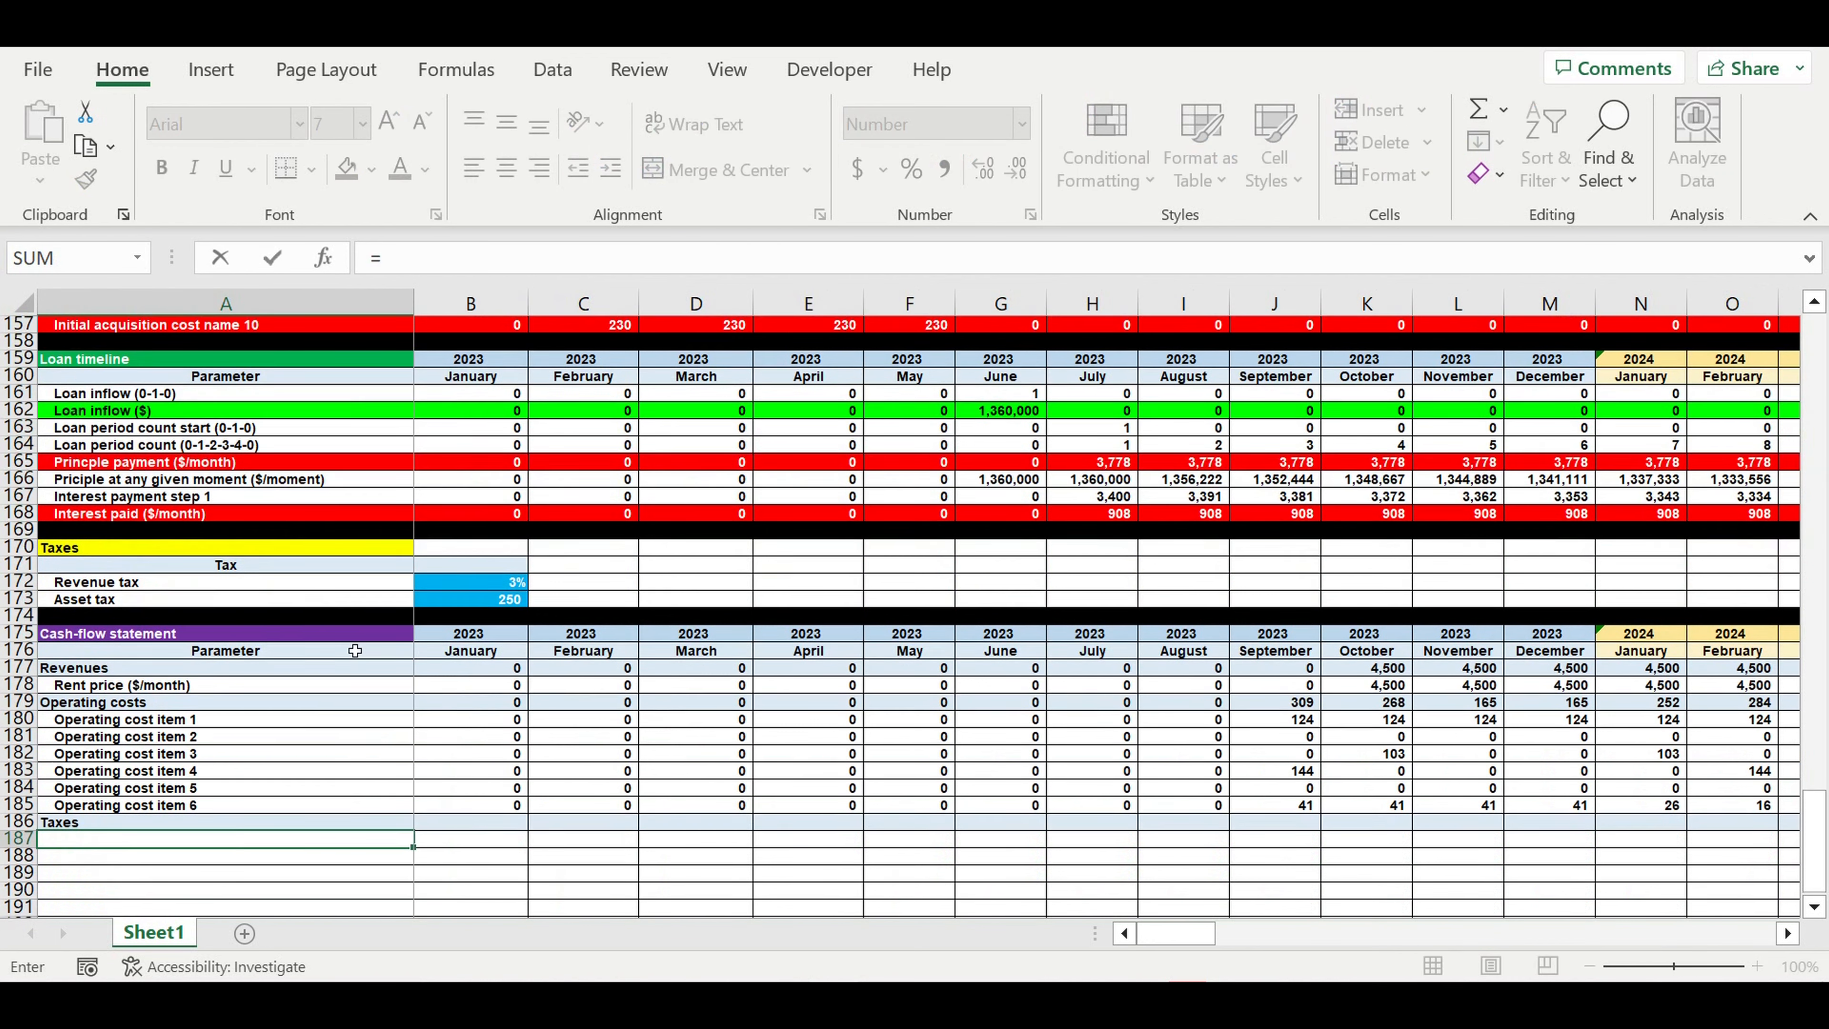
pyautogui.click(93, 688)
pyautogui.press('Return')
pyautogui.scroll(-6, 108, 663)
pyautogui.click(105, 639)
pyautogui.moveTo(420, 650); pyautogui.dragTo(416, 662)
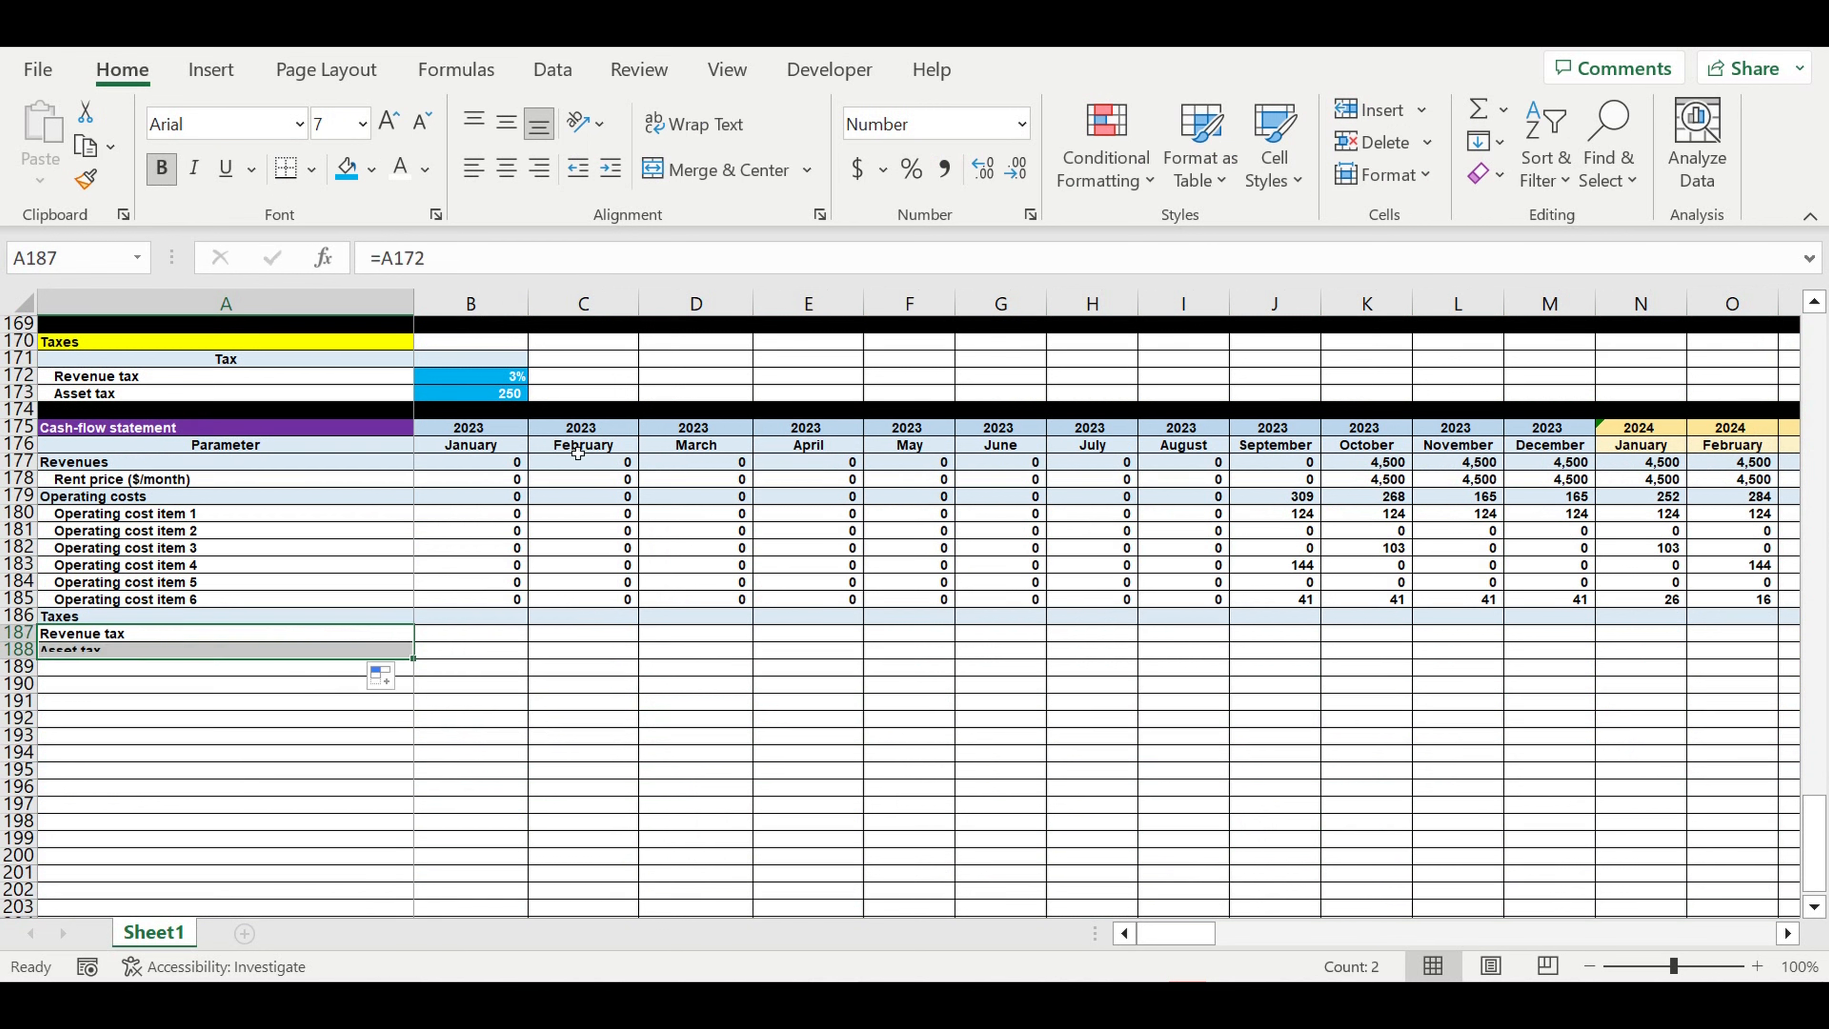
pyautogui.click(612, 168)
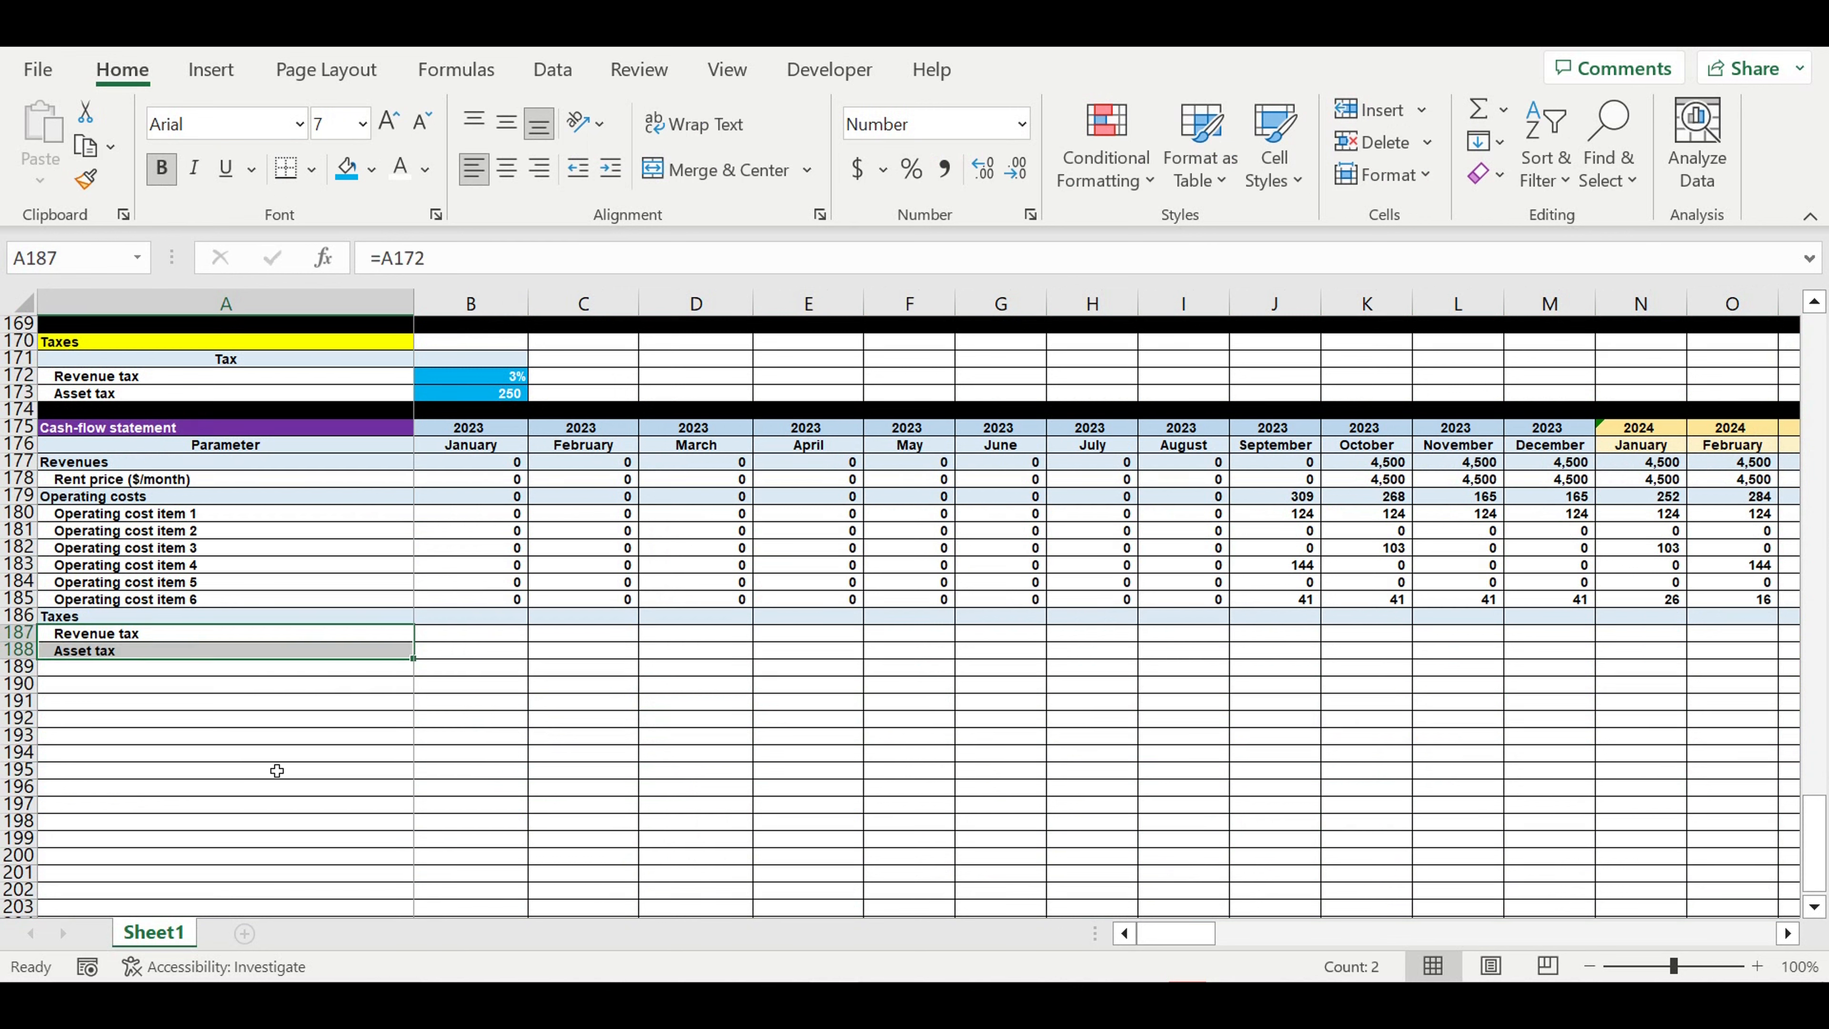
pyautogui.click(245, 755)
pyautogui.moveTo(129, 636); pyautogui.dragTo(153, 653)
# Step: Calculate the January 2023 Revenue tax in B187 with =B177*$B$172, keeping the tax rate reference absolute
pyautogui.click(458, 637)
pyautogui.write('=')
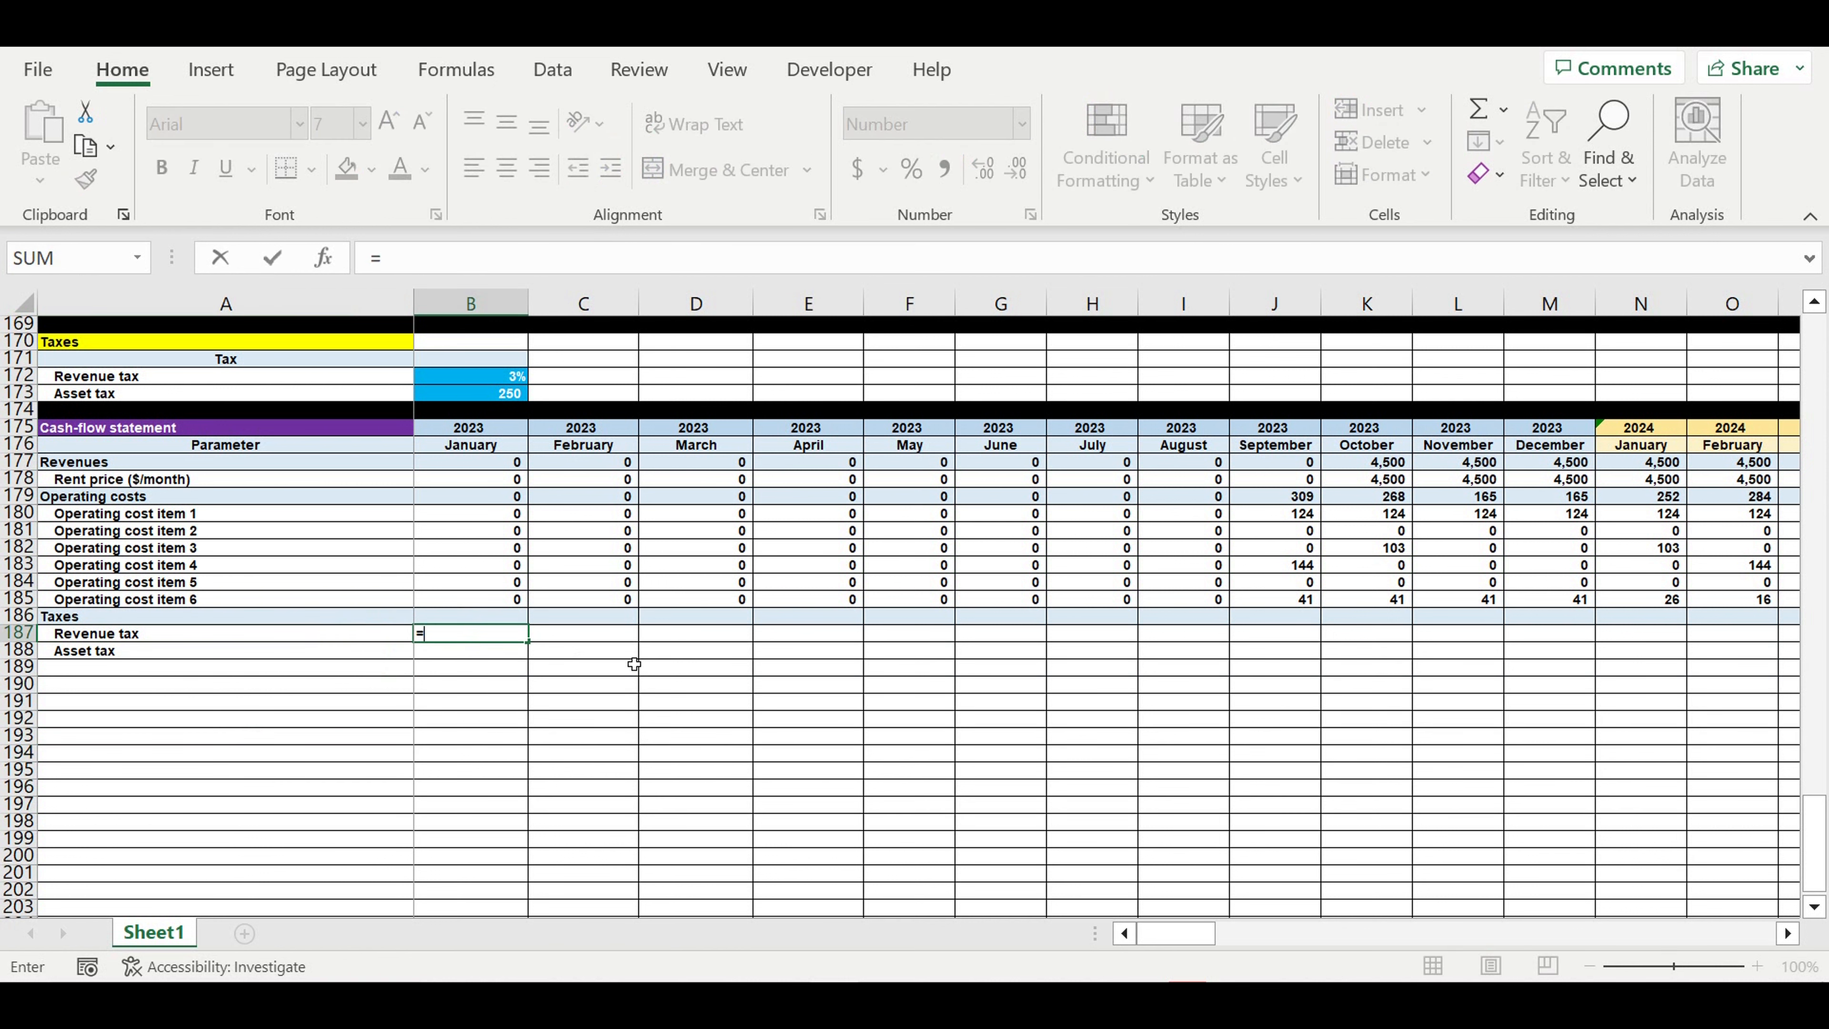
pyautogui.click(456, 465)
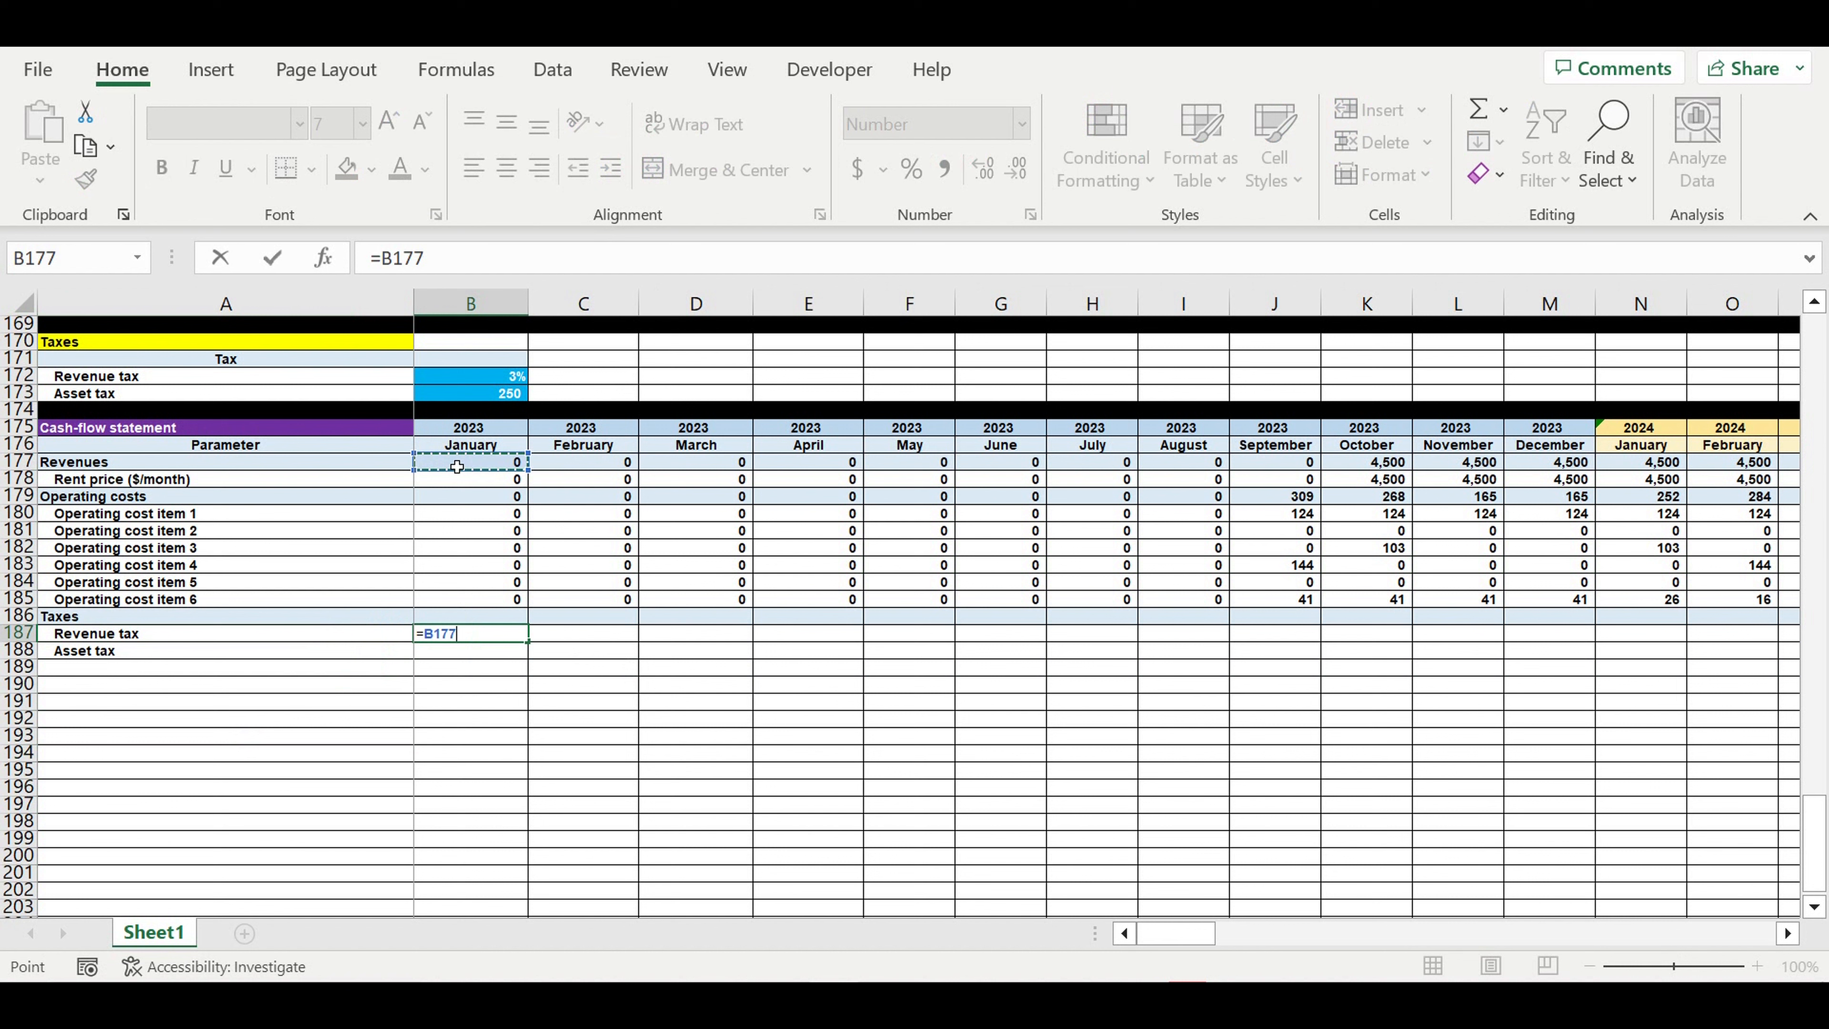
pyautogui.write('*')
pyautogui.scroll(4, 508, 538)
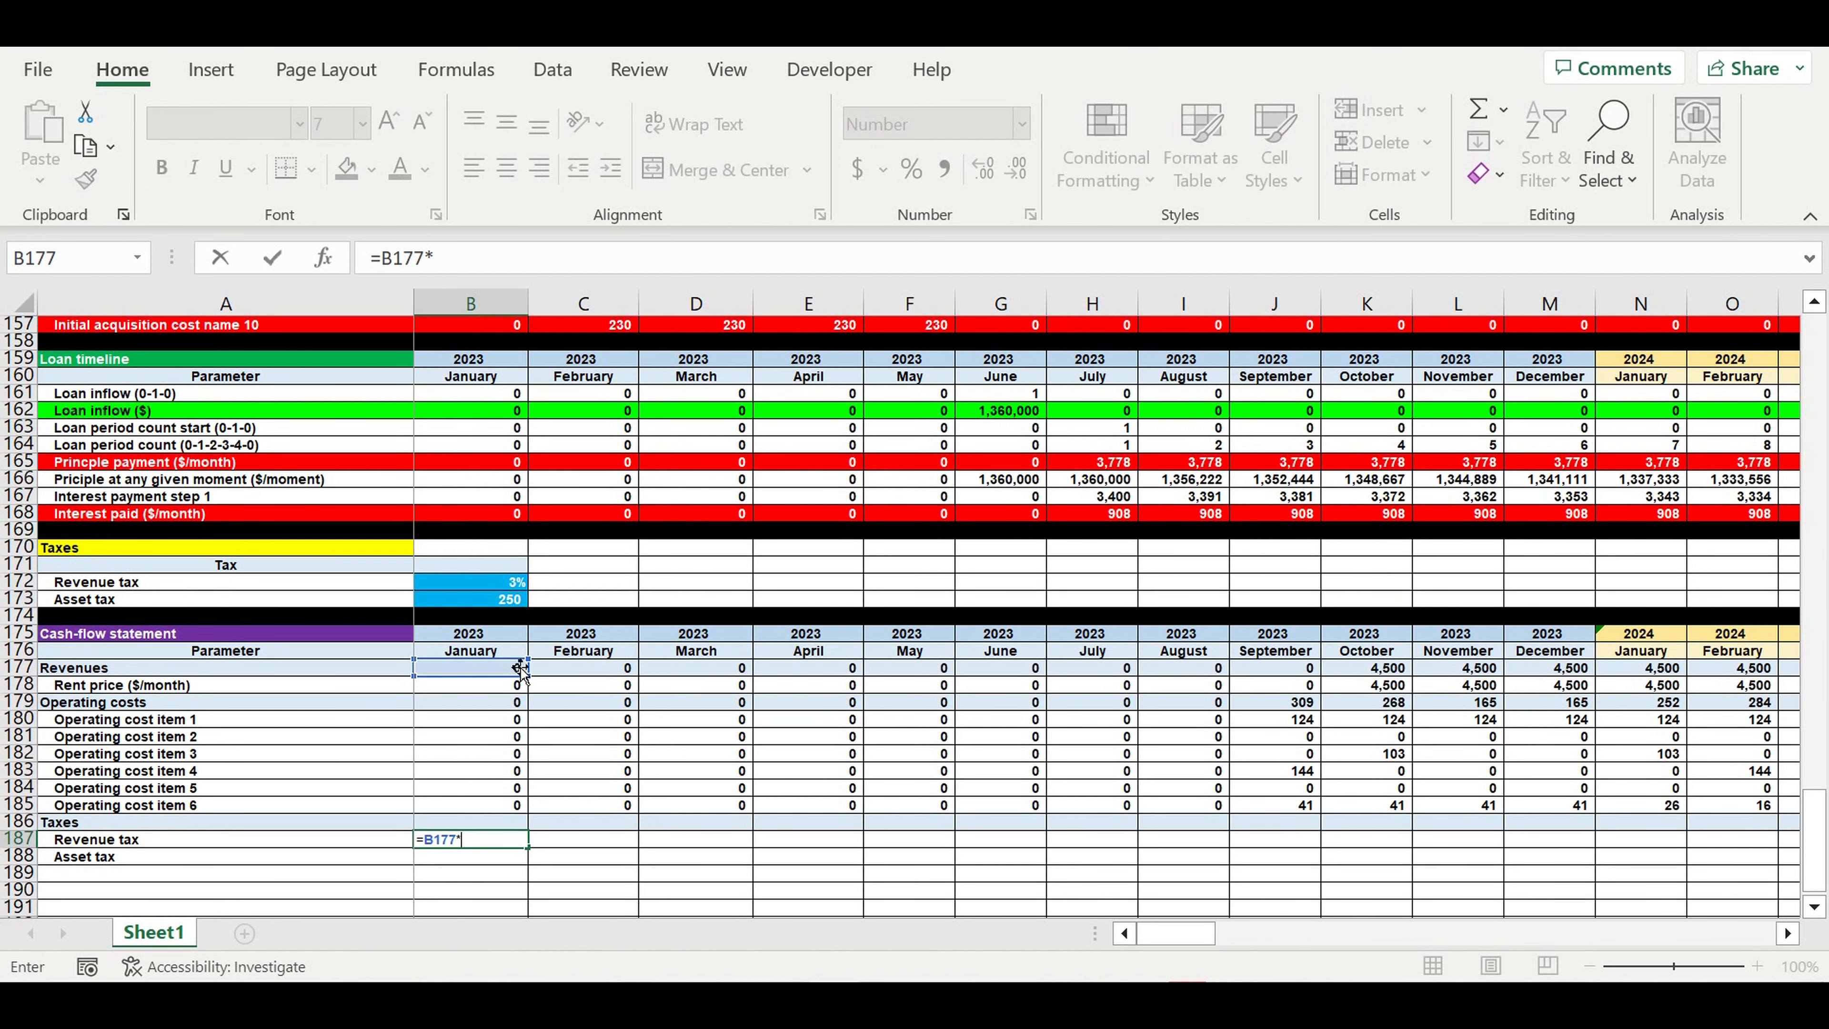
pyautogui.click(480, 589)
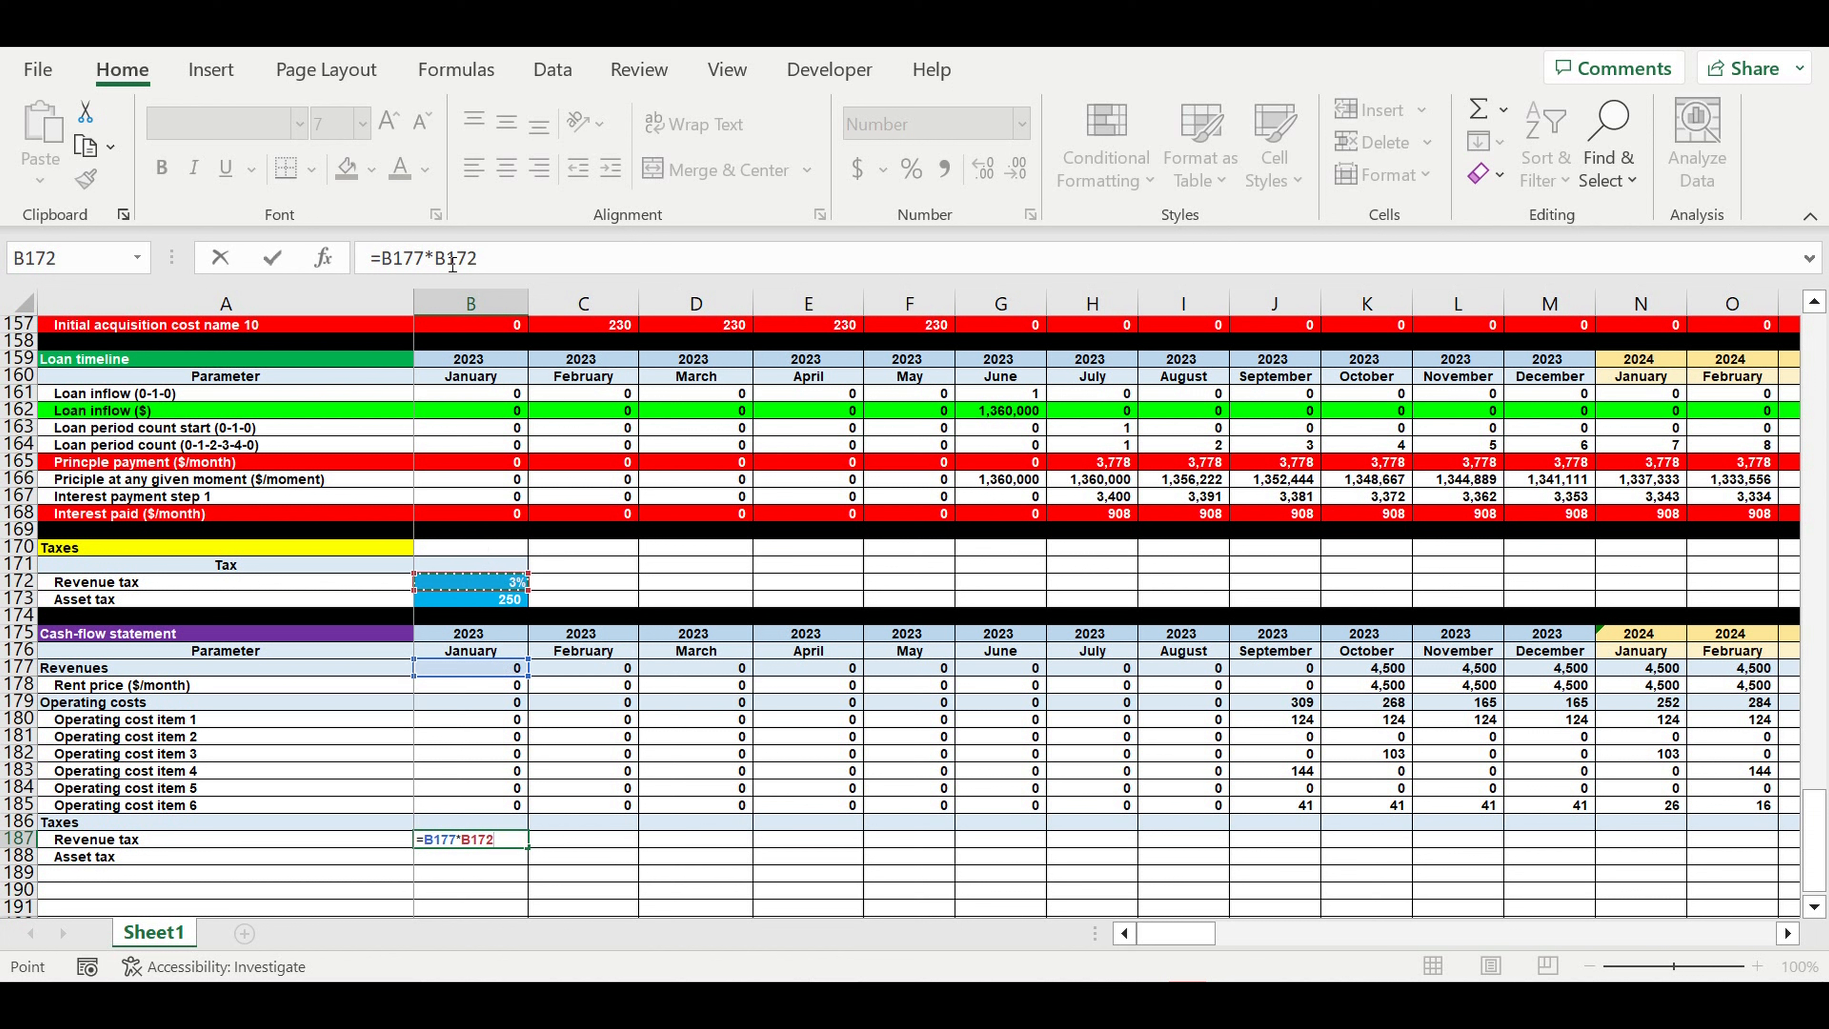
pyautogui.click(493, 273)
pyautogui.write('$B172')
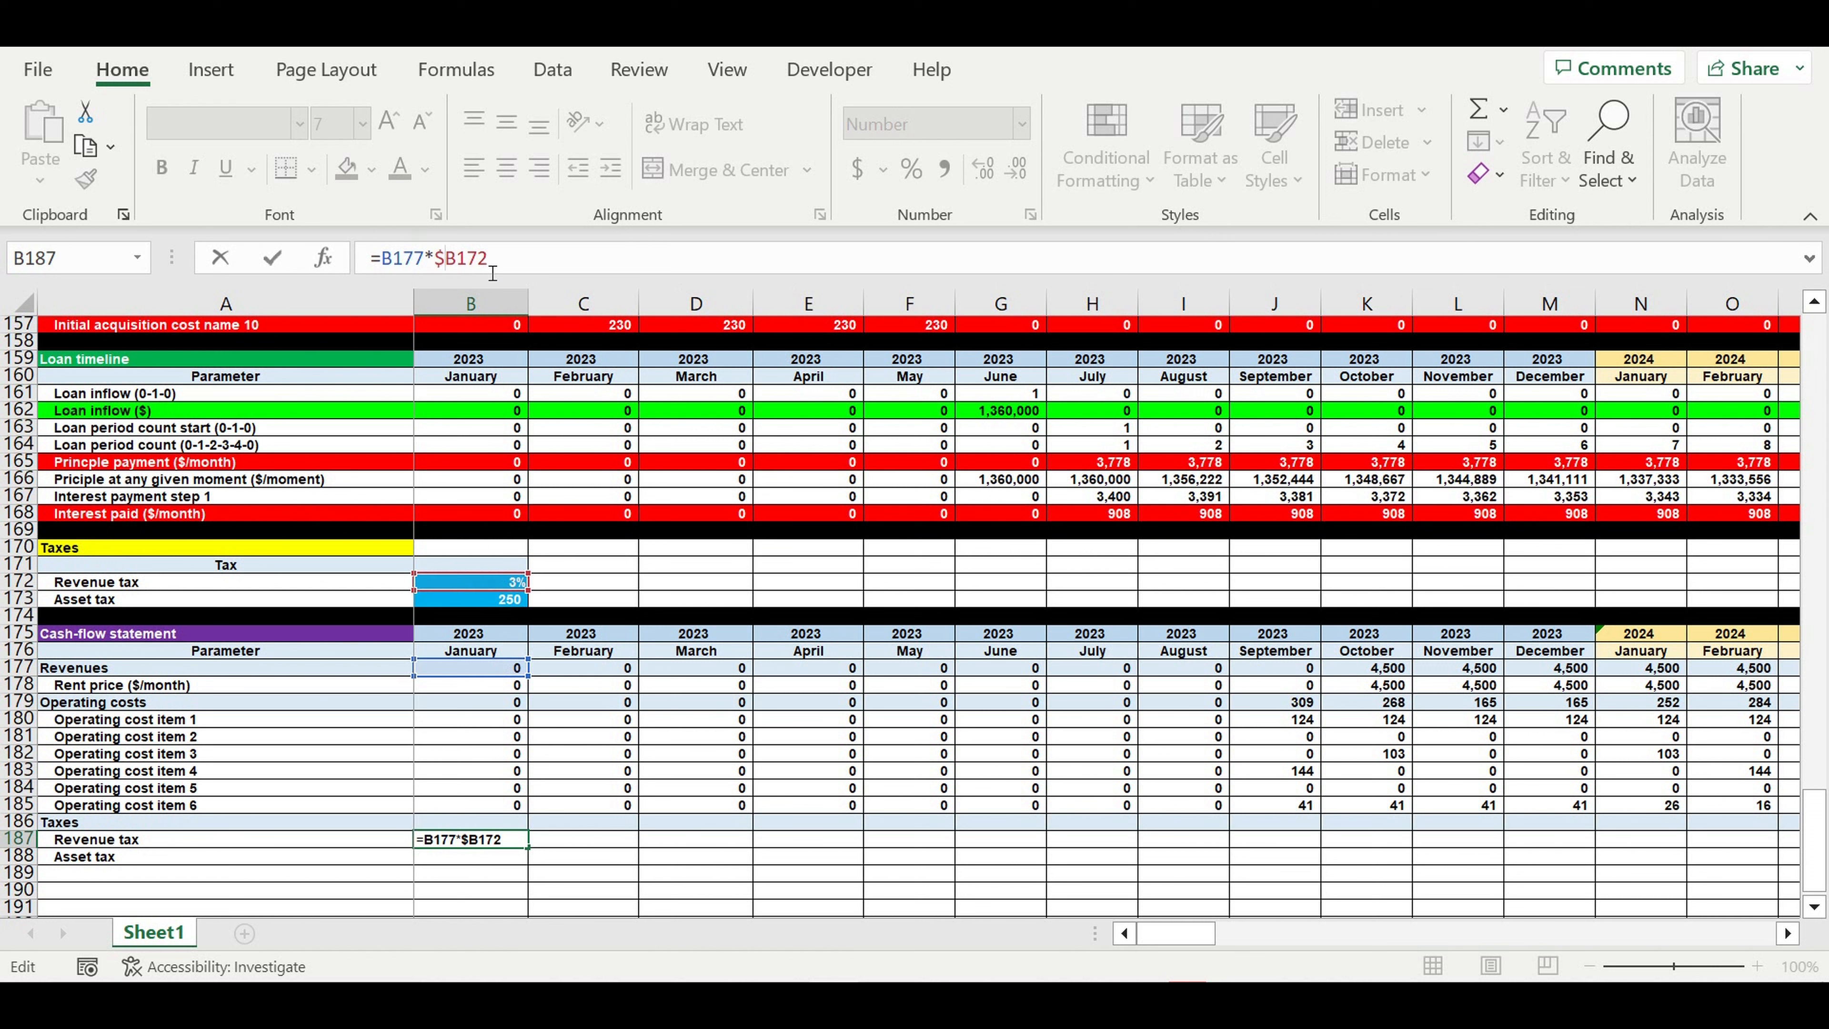
pyautogui.press('Right')
pyautogui.write('$')
pyautogui.press('Return')
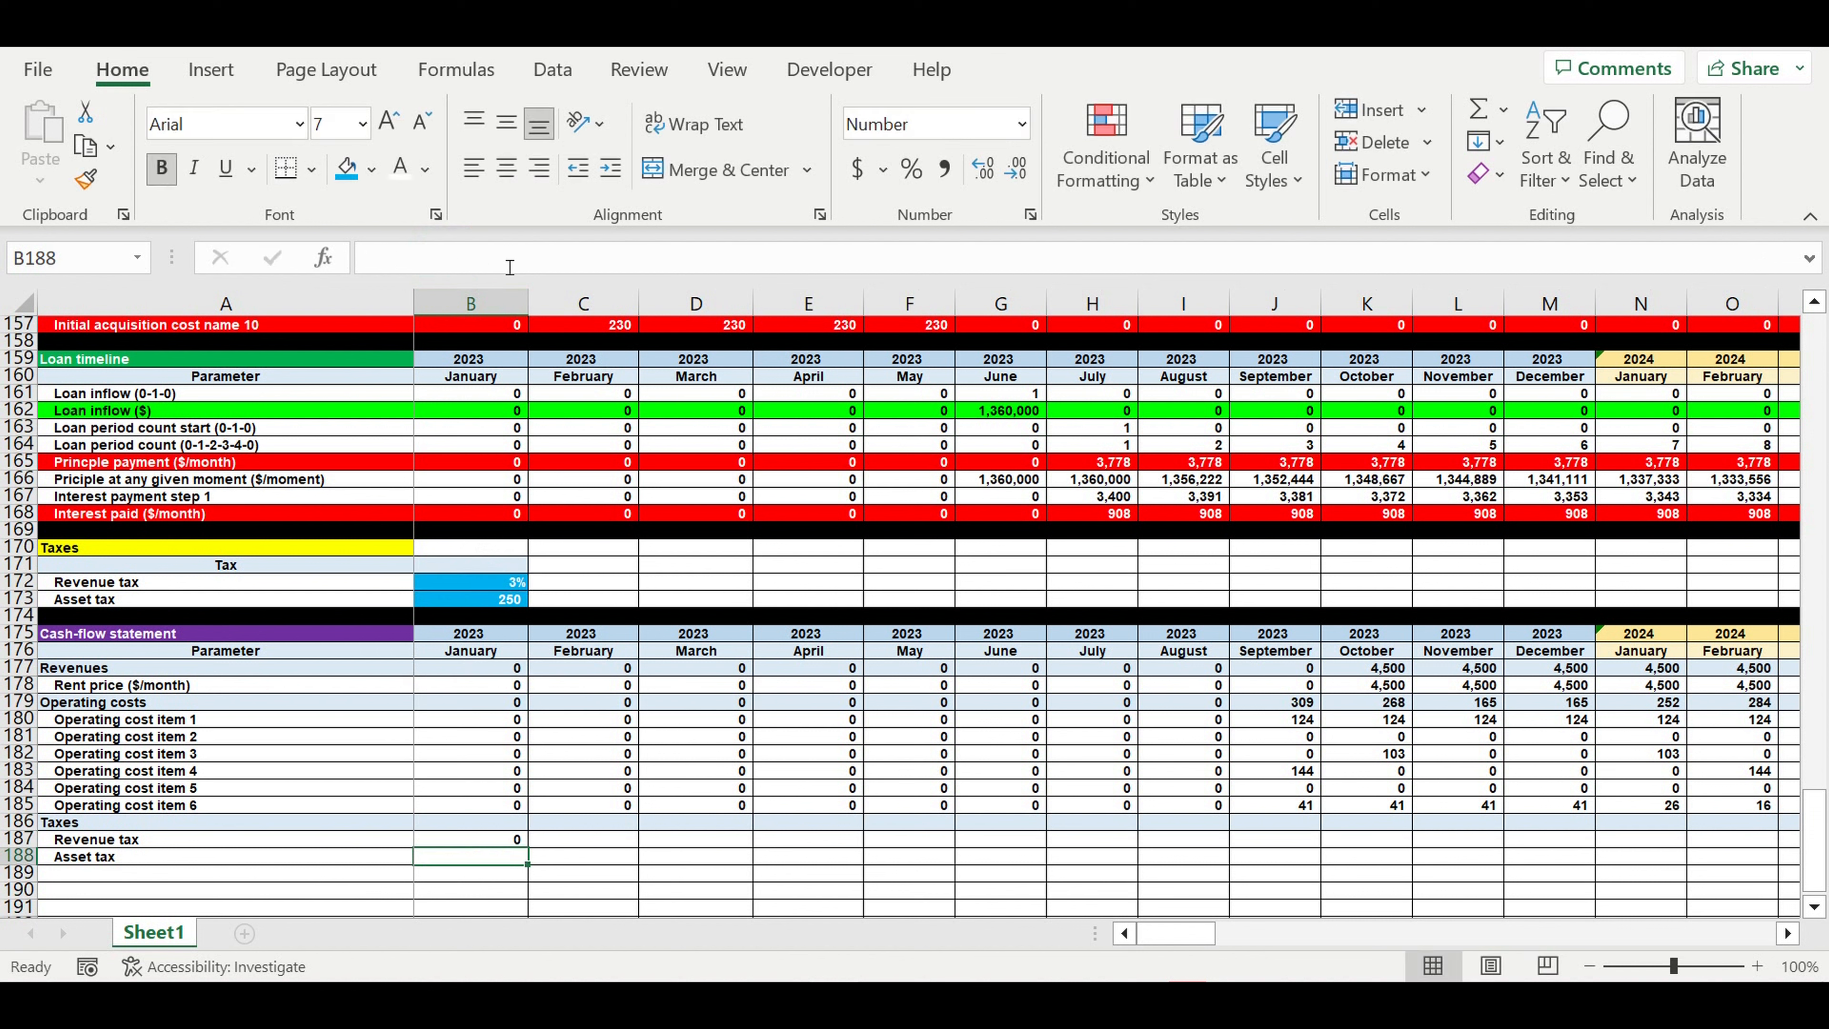
pyautogui.click(477, 599)
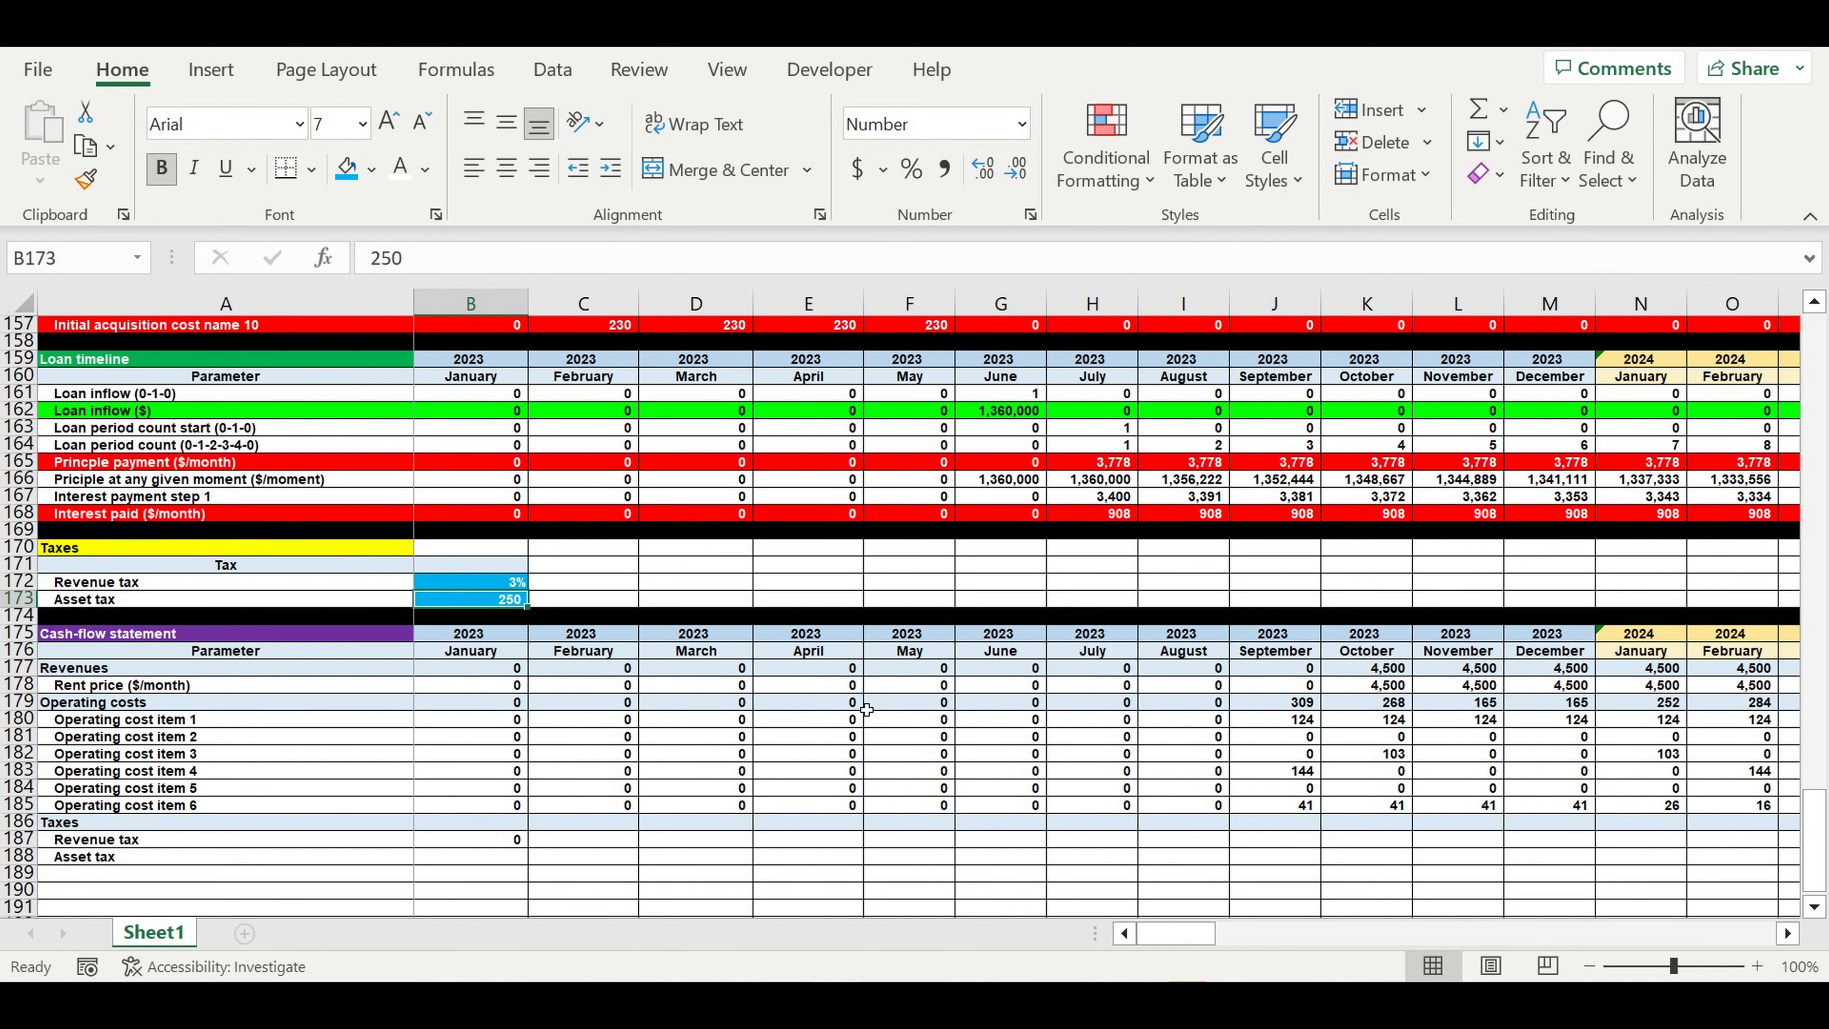
# Step: Insert two blank rows below the Investment stage count row in the Project timeline section
pyautogui.scroll(16, 866, 710)
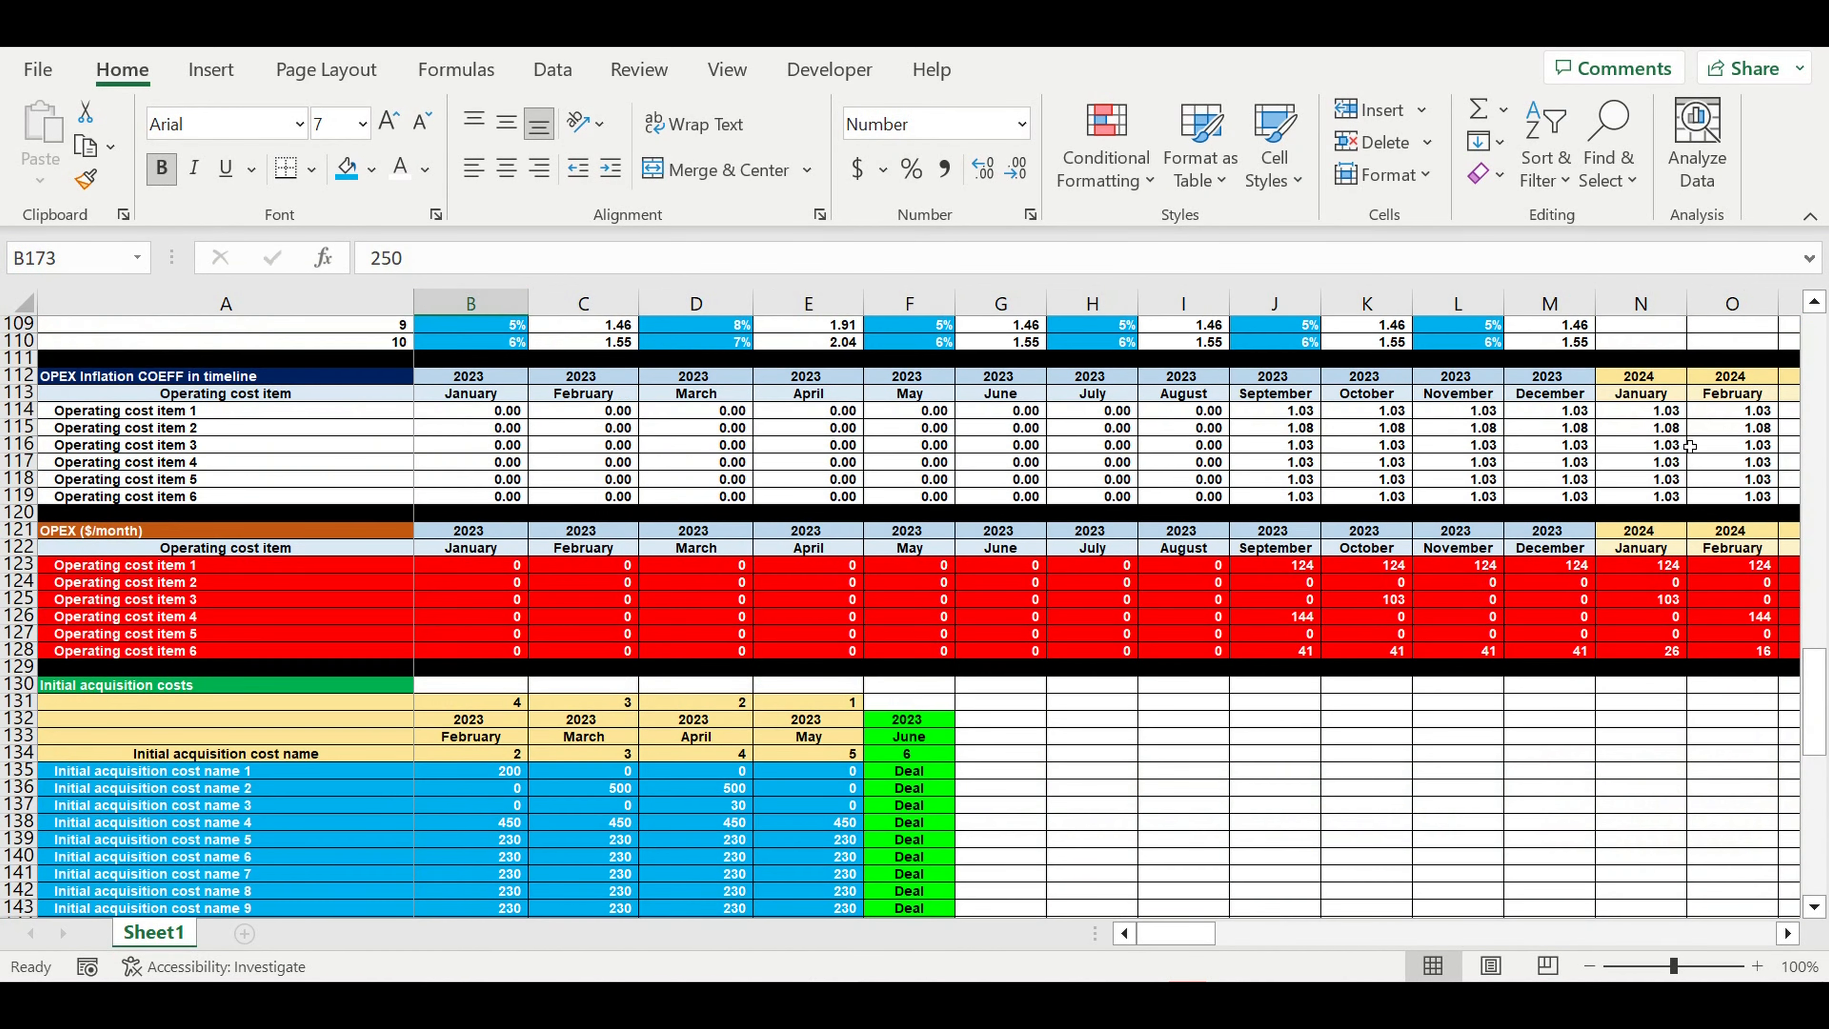
pyautogui.scroll(20, 597, 660)
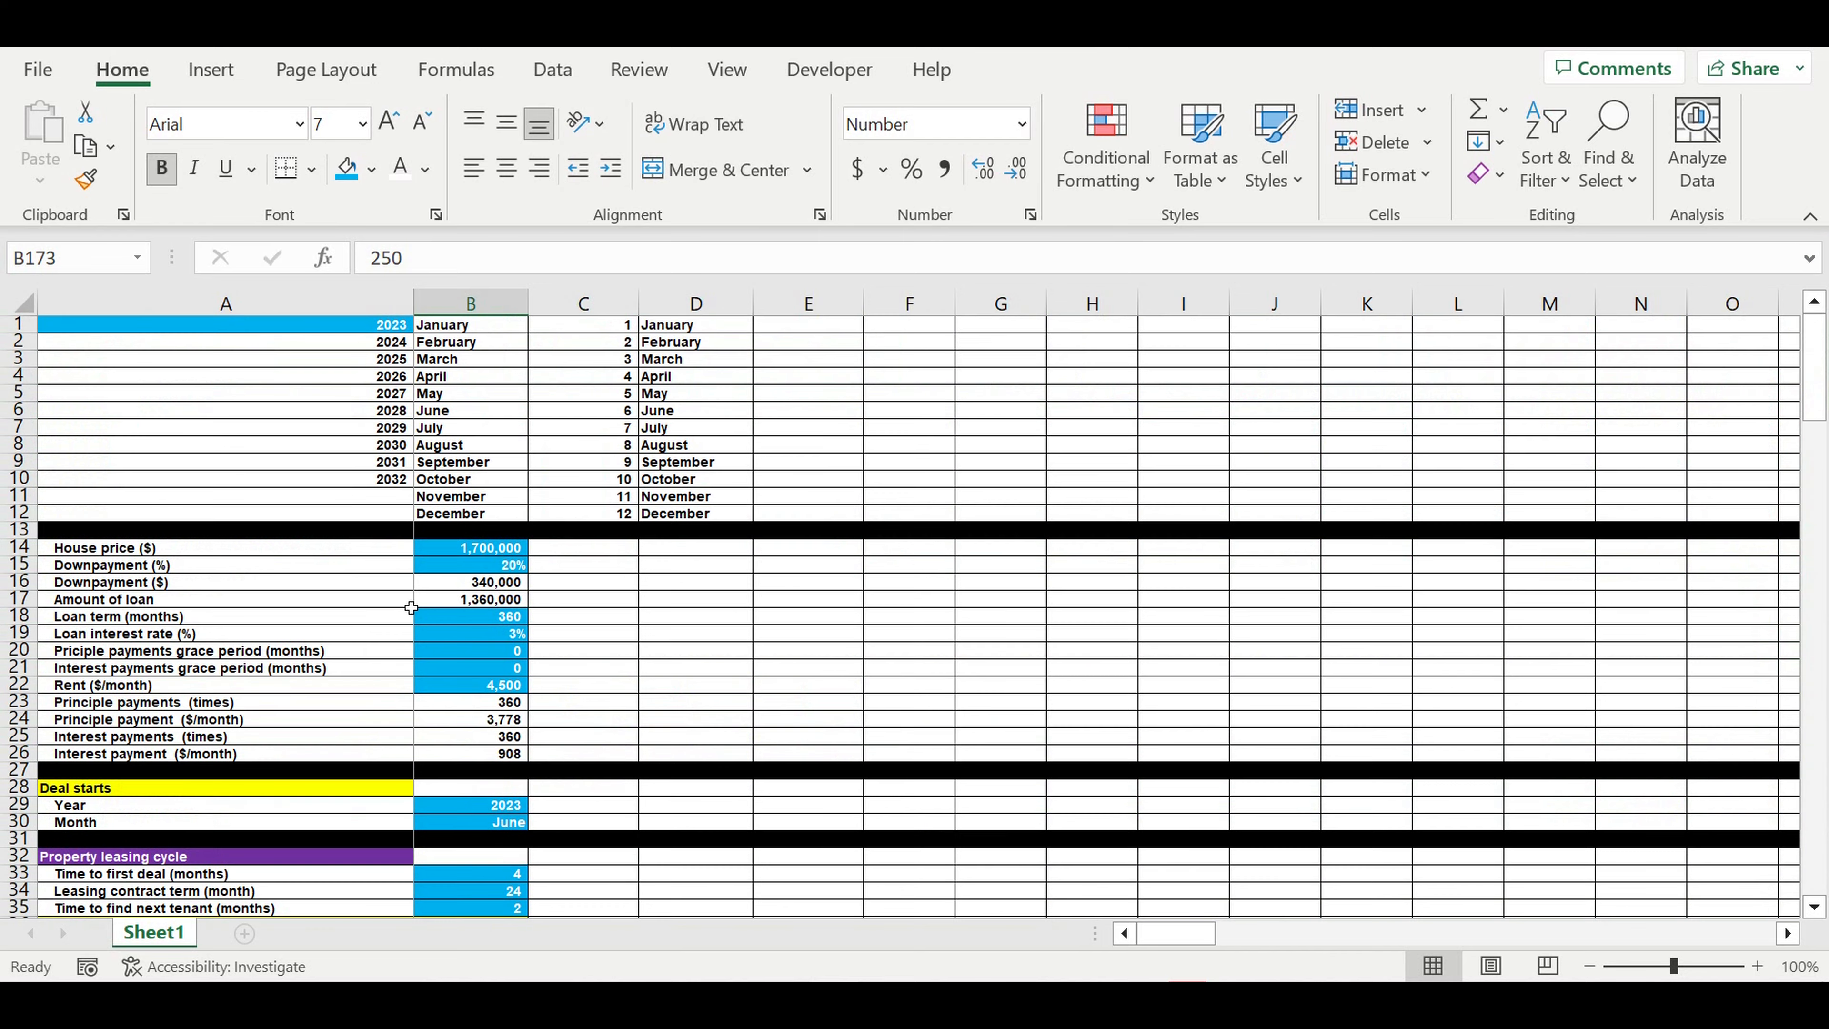
pyautogui.scroll(-4, 597, 659)
pyautogui.scroll(-3, 601, 655)
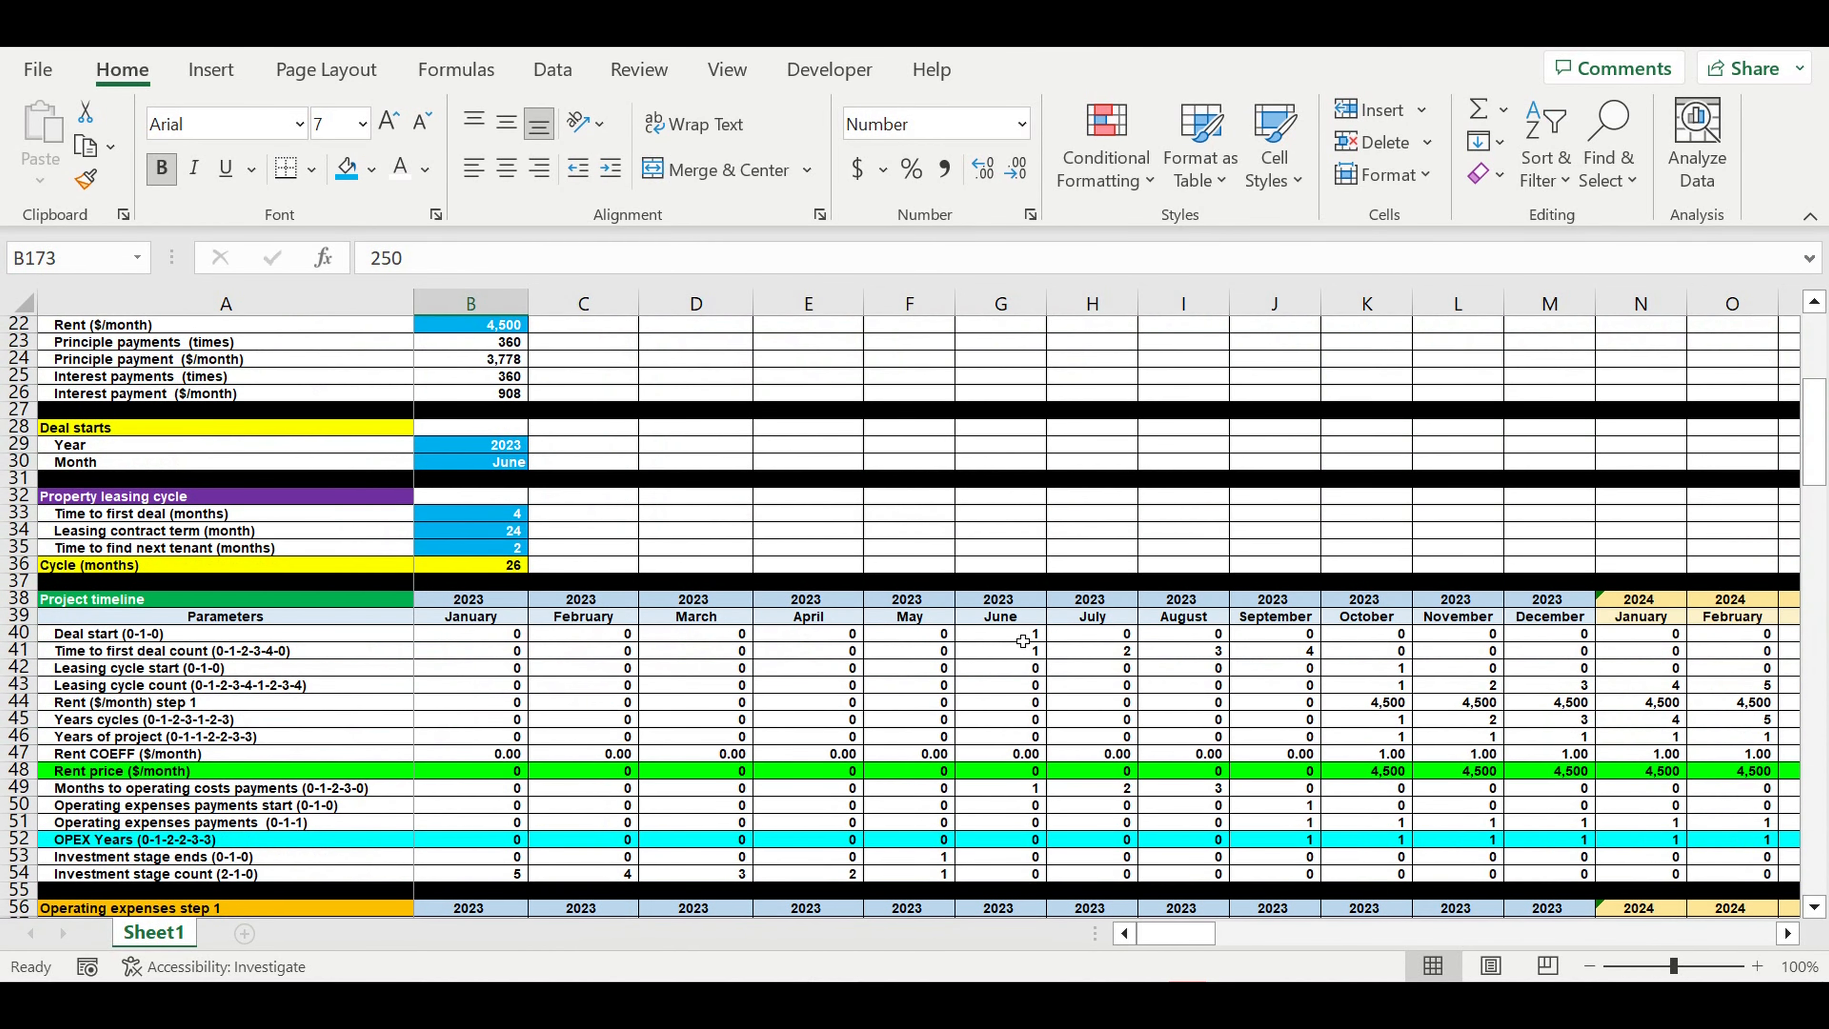
pyautogui.click(1023, 641)
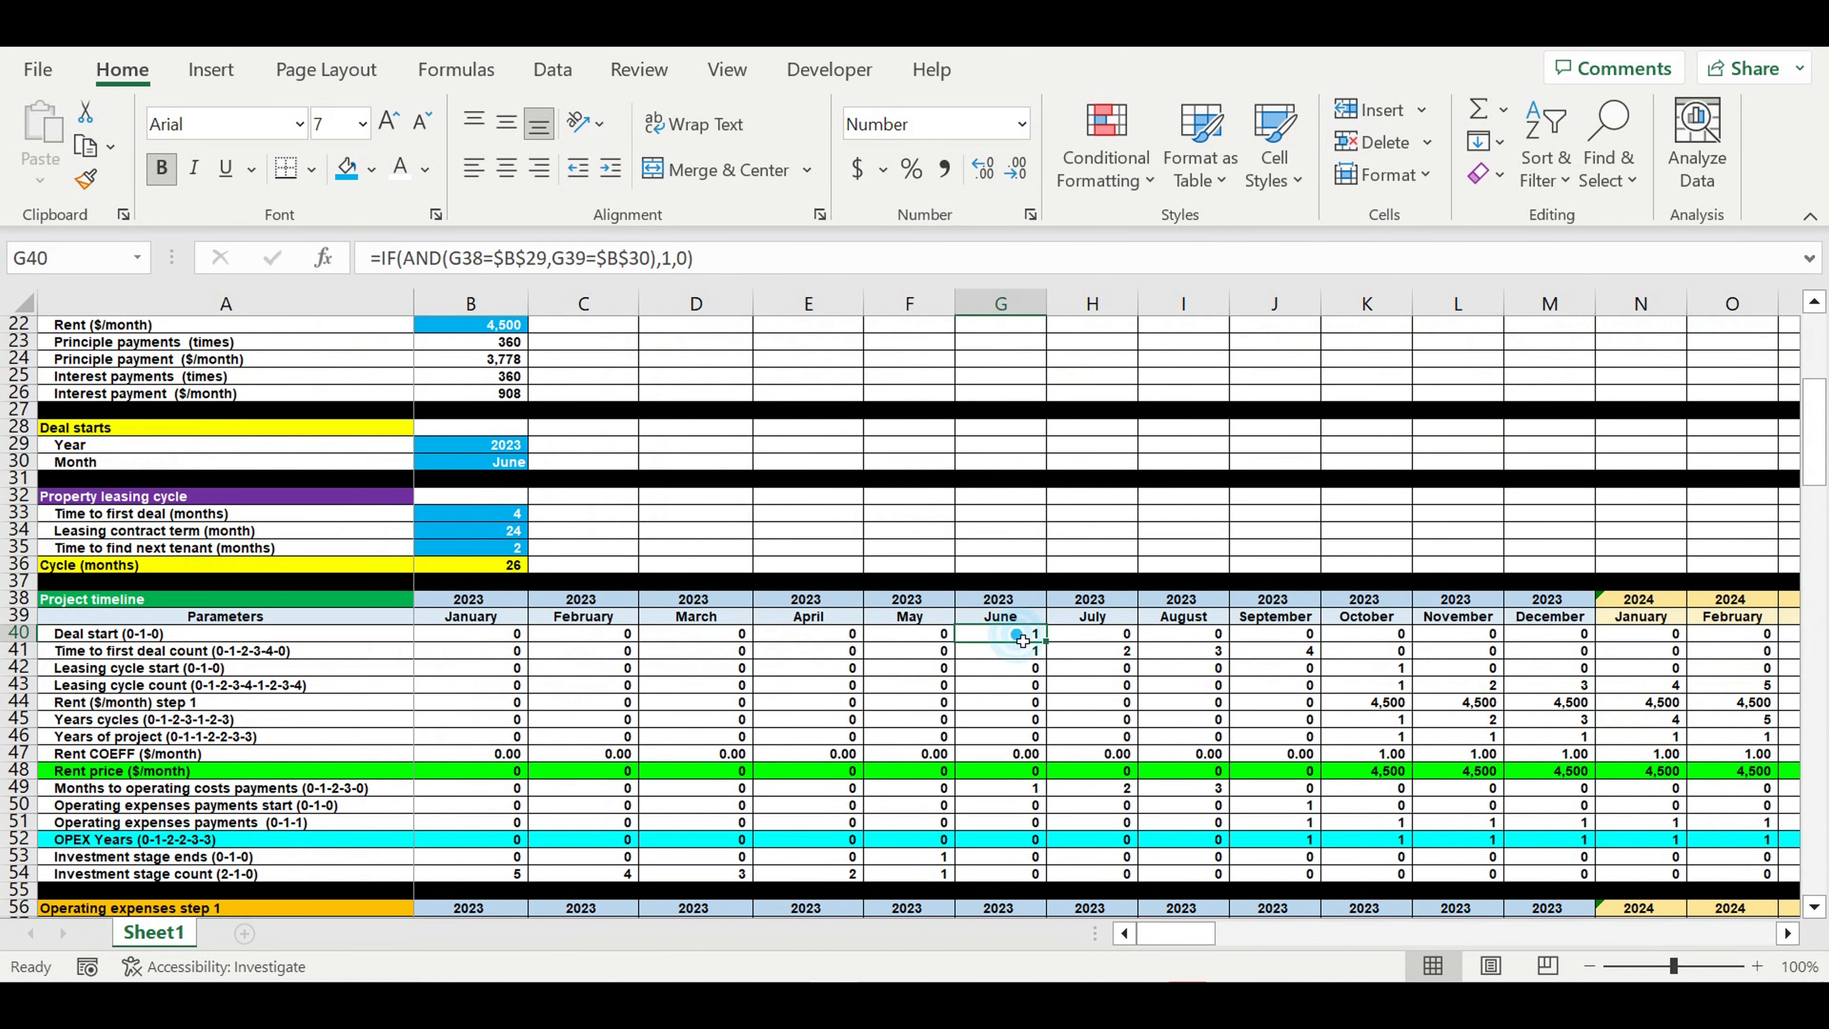
pyautogui.moveTo(1023, 641); pyautogui.dragTo(1563, 640)
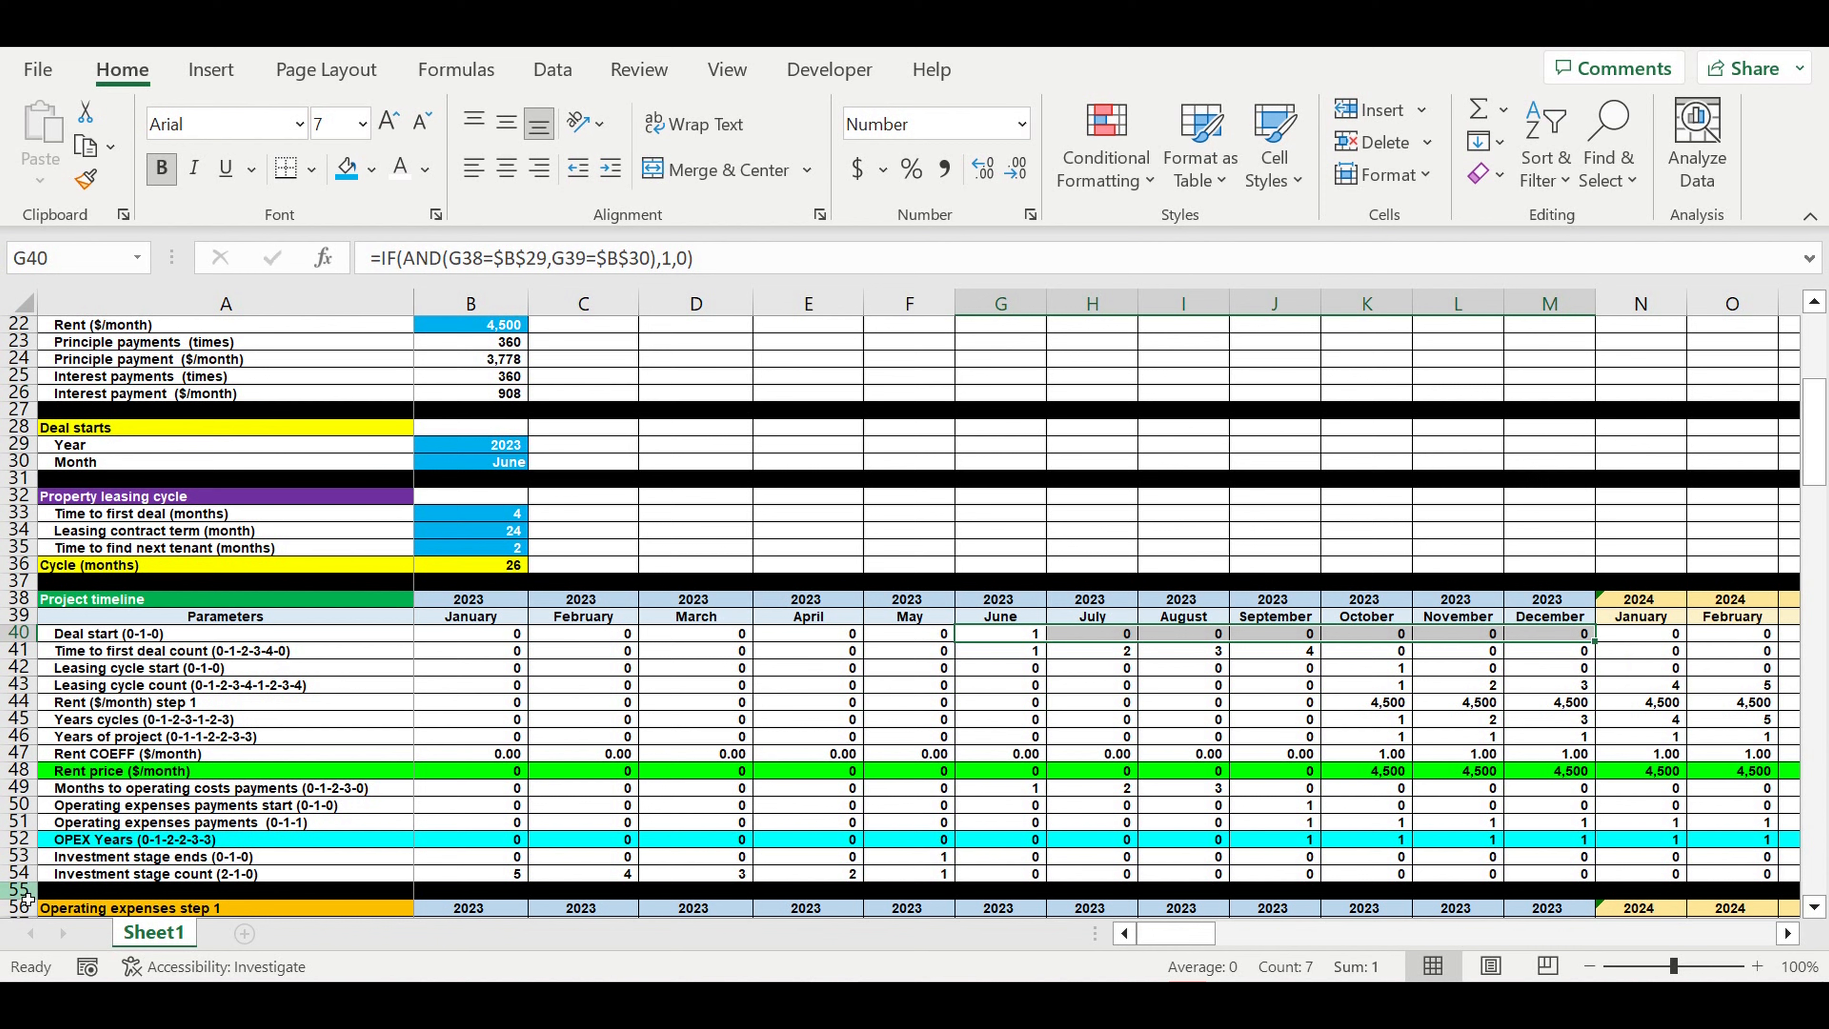
pyautogui.click(21, 892)
pyautogui.rightClick(24, 893)
pyautogui.click(695, 742)
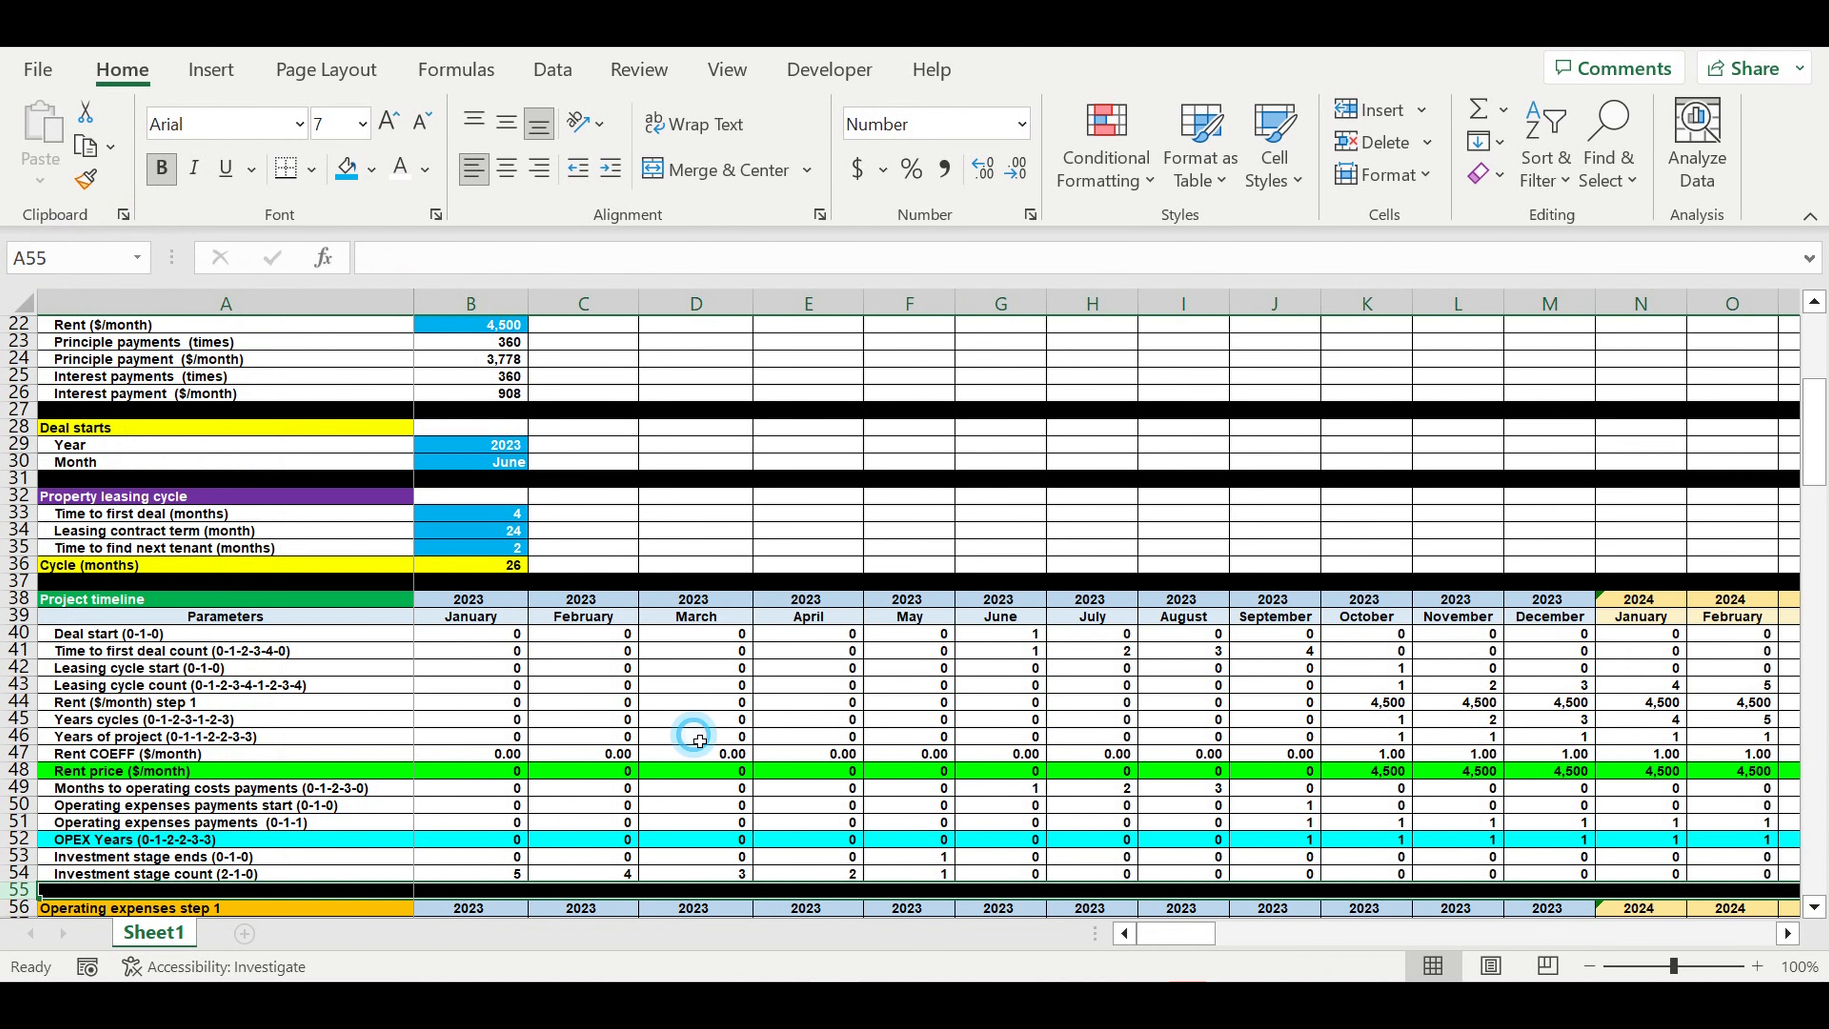
pyautogui.moveTo(21, 892); pyautogui.dragTo(21, 907)
pyautogui.rightClick(21, 907)
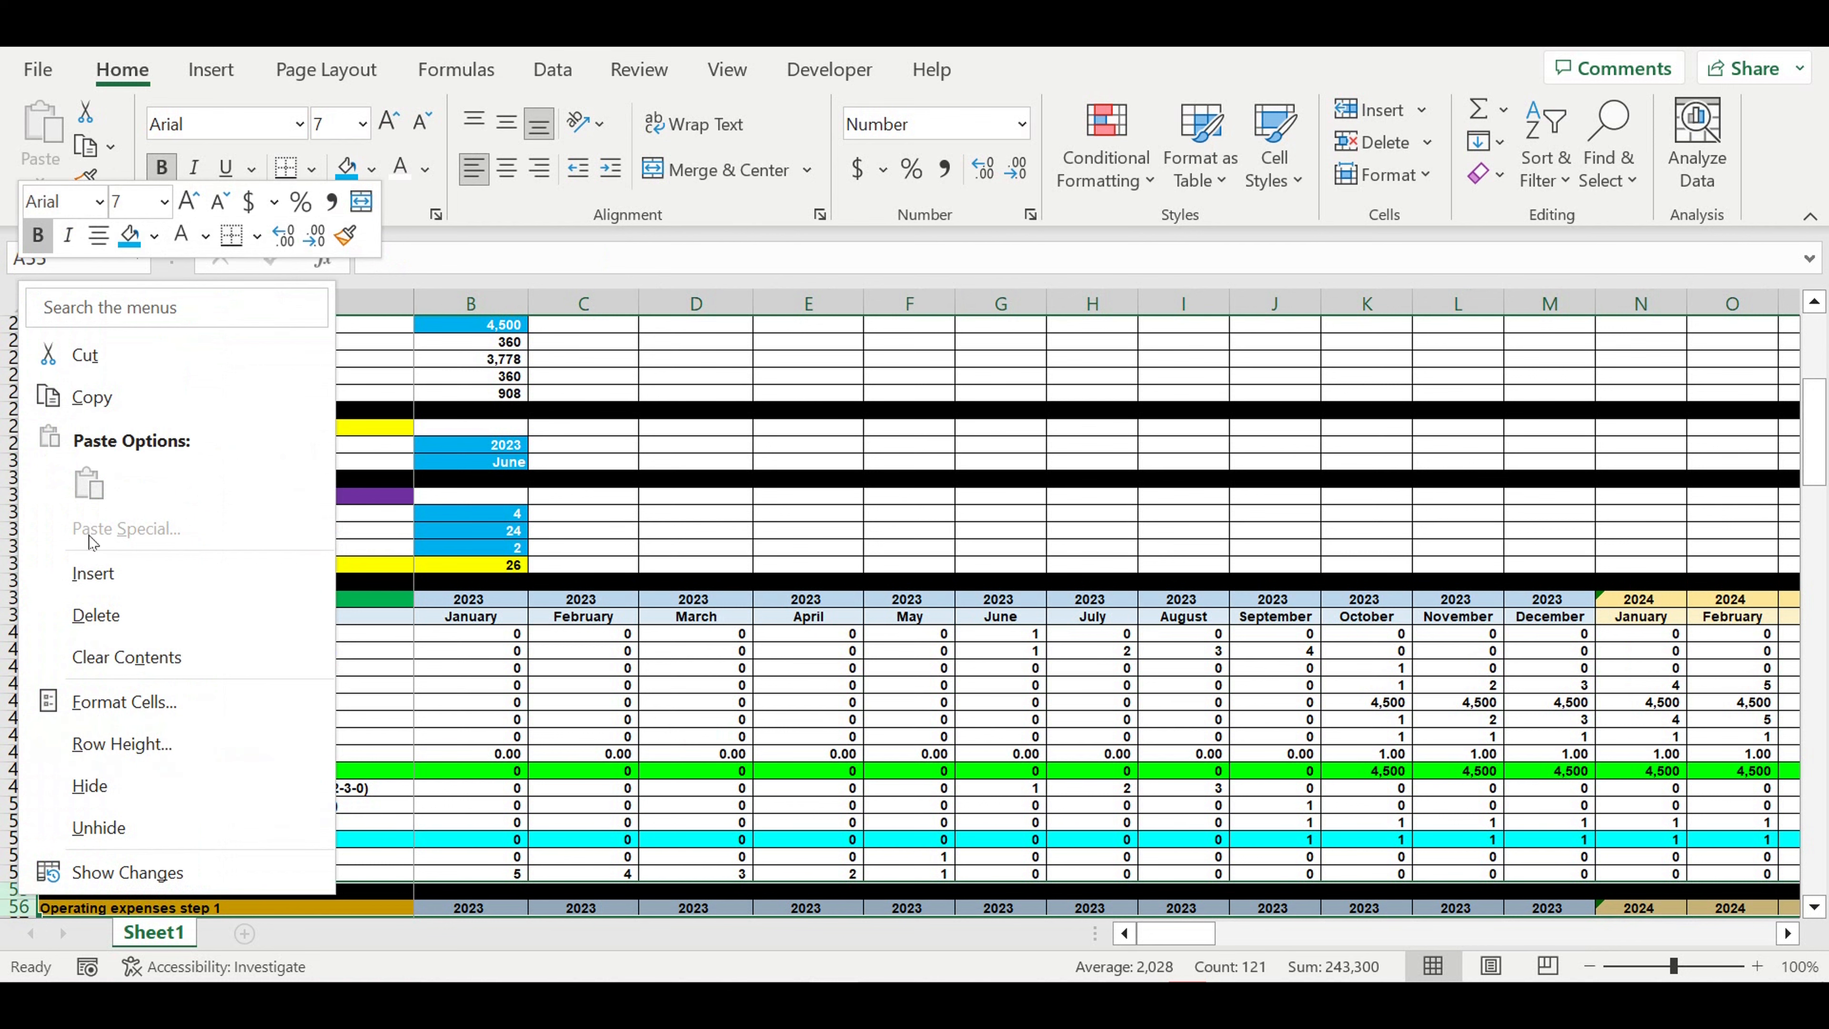
pyautogui.click(94, 573)
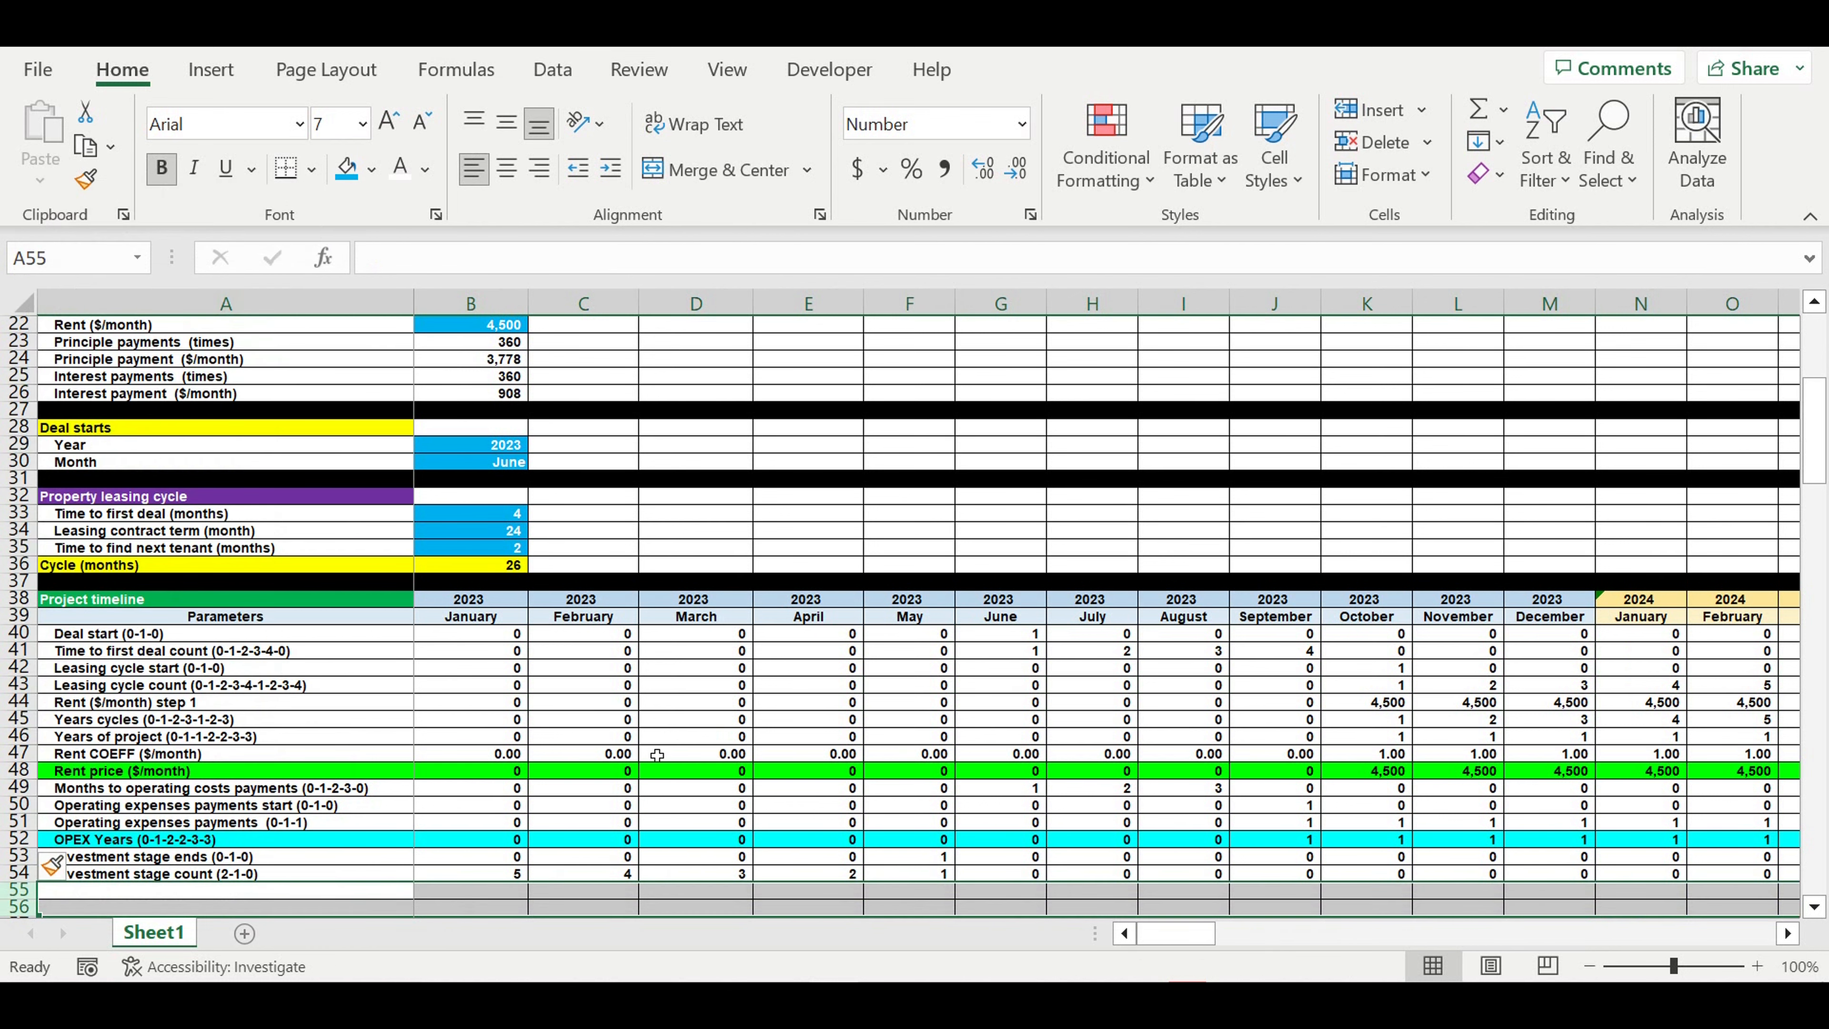
# Step: Label the first inserted row, A55, as "Asset tax (0-1-1-1-1)"
pyautogui.scroll(-3, 655, 757)
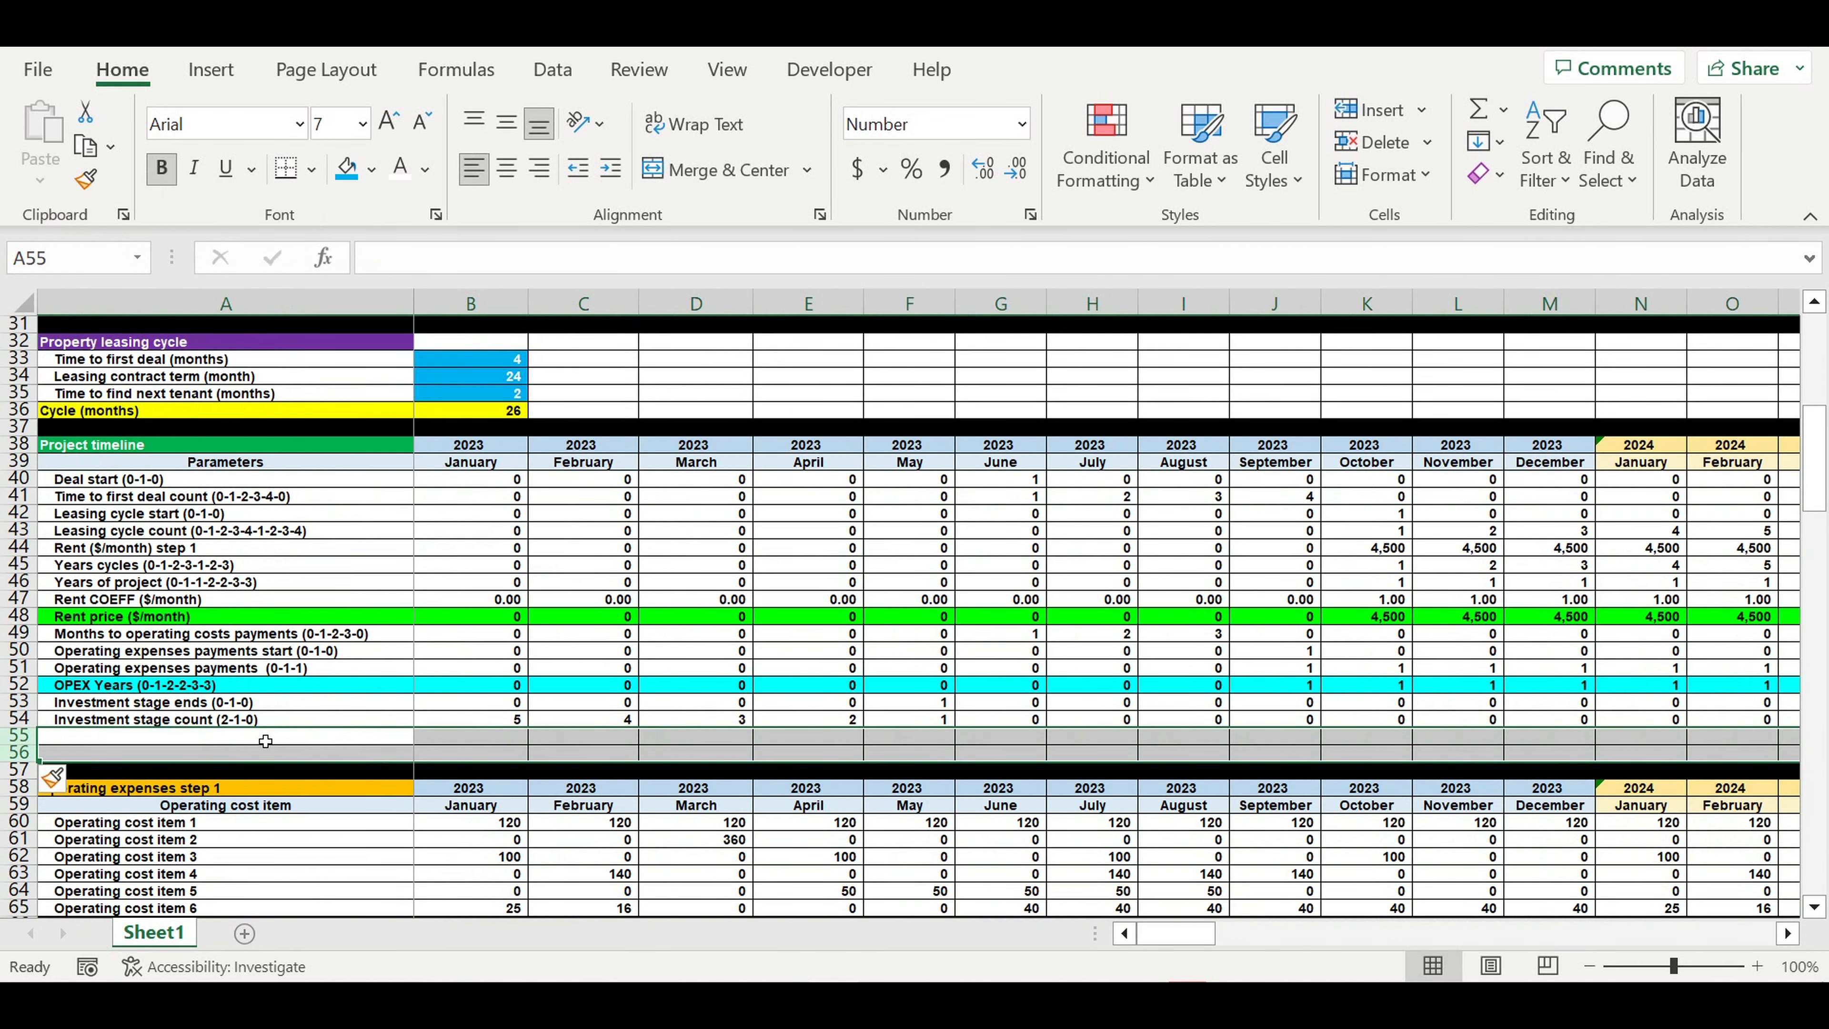
pyautogui.click(266, 741)
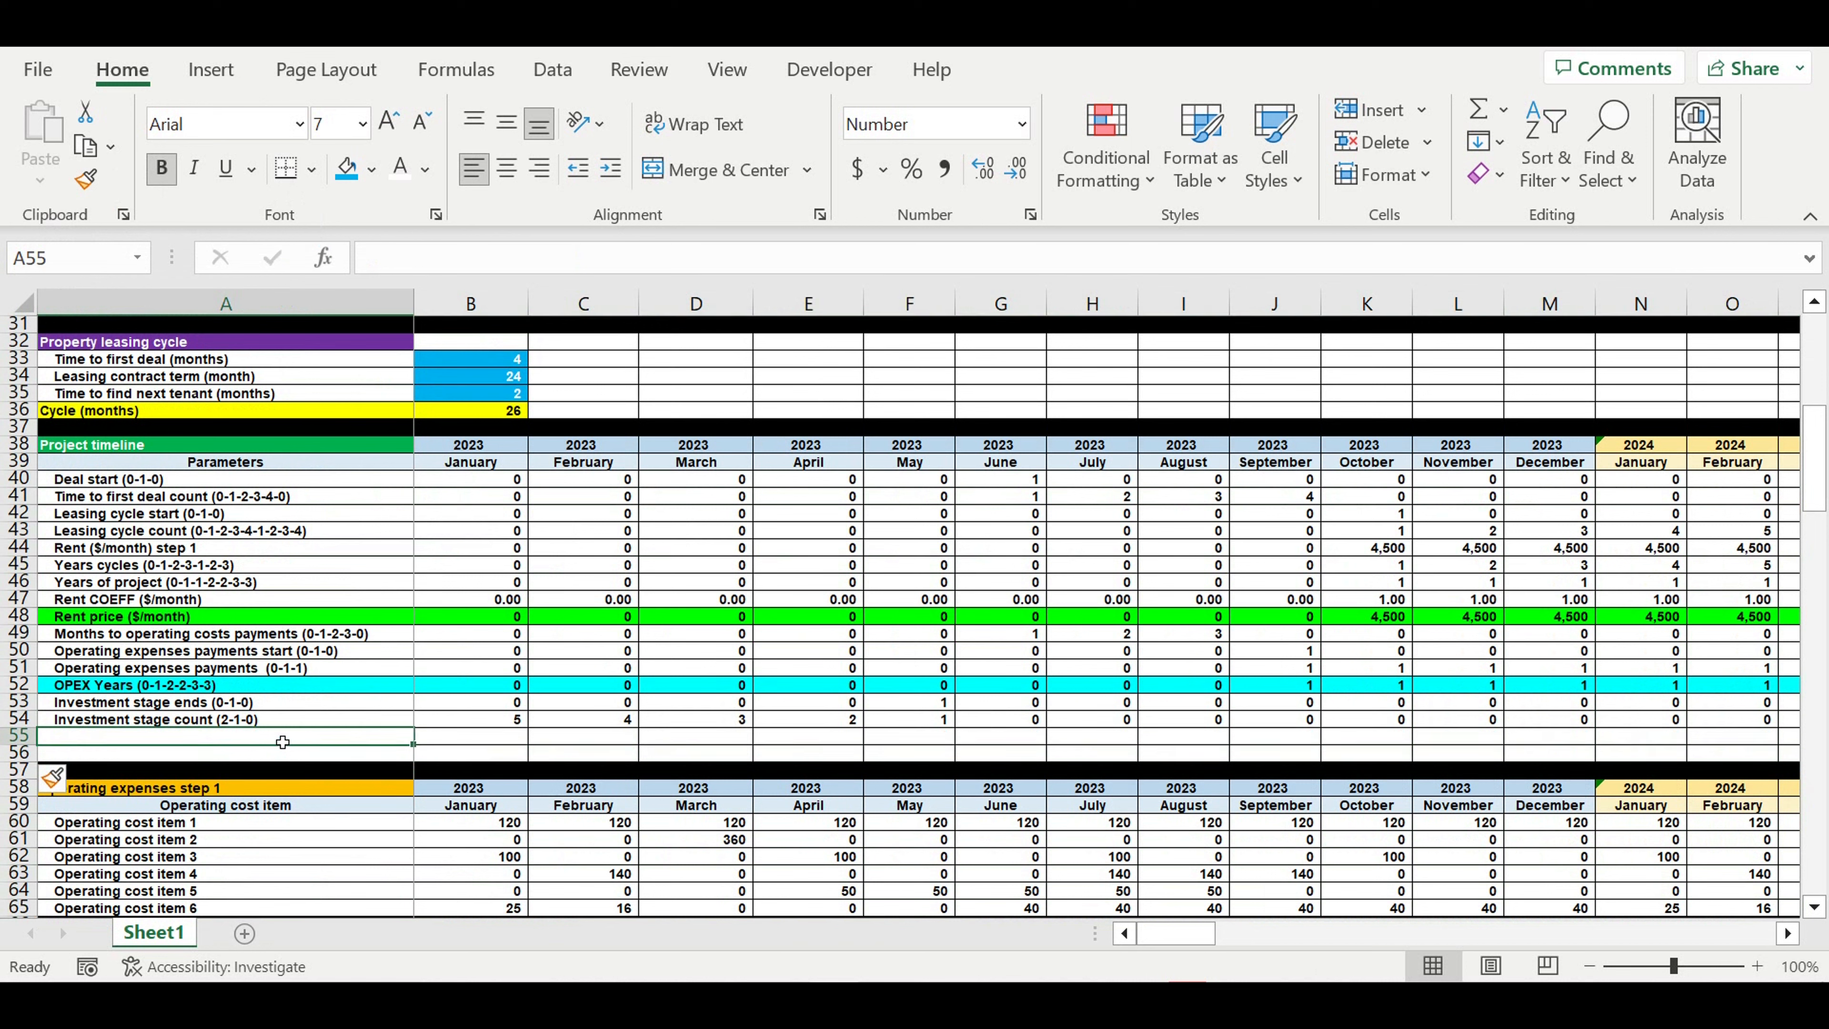
pyautogui.write('Asset ')
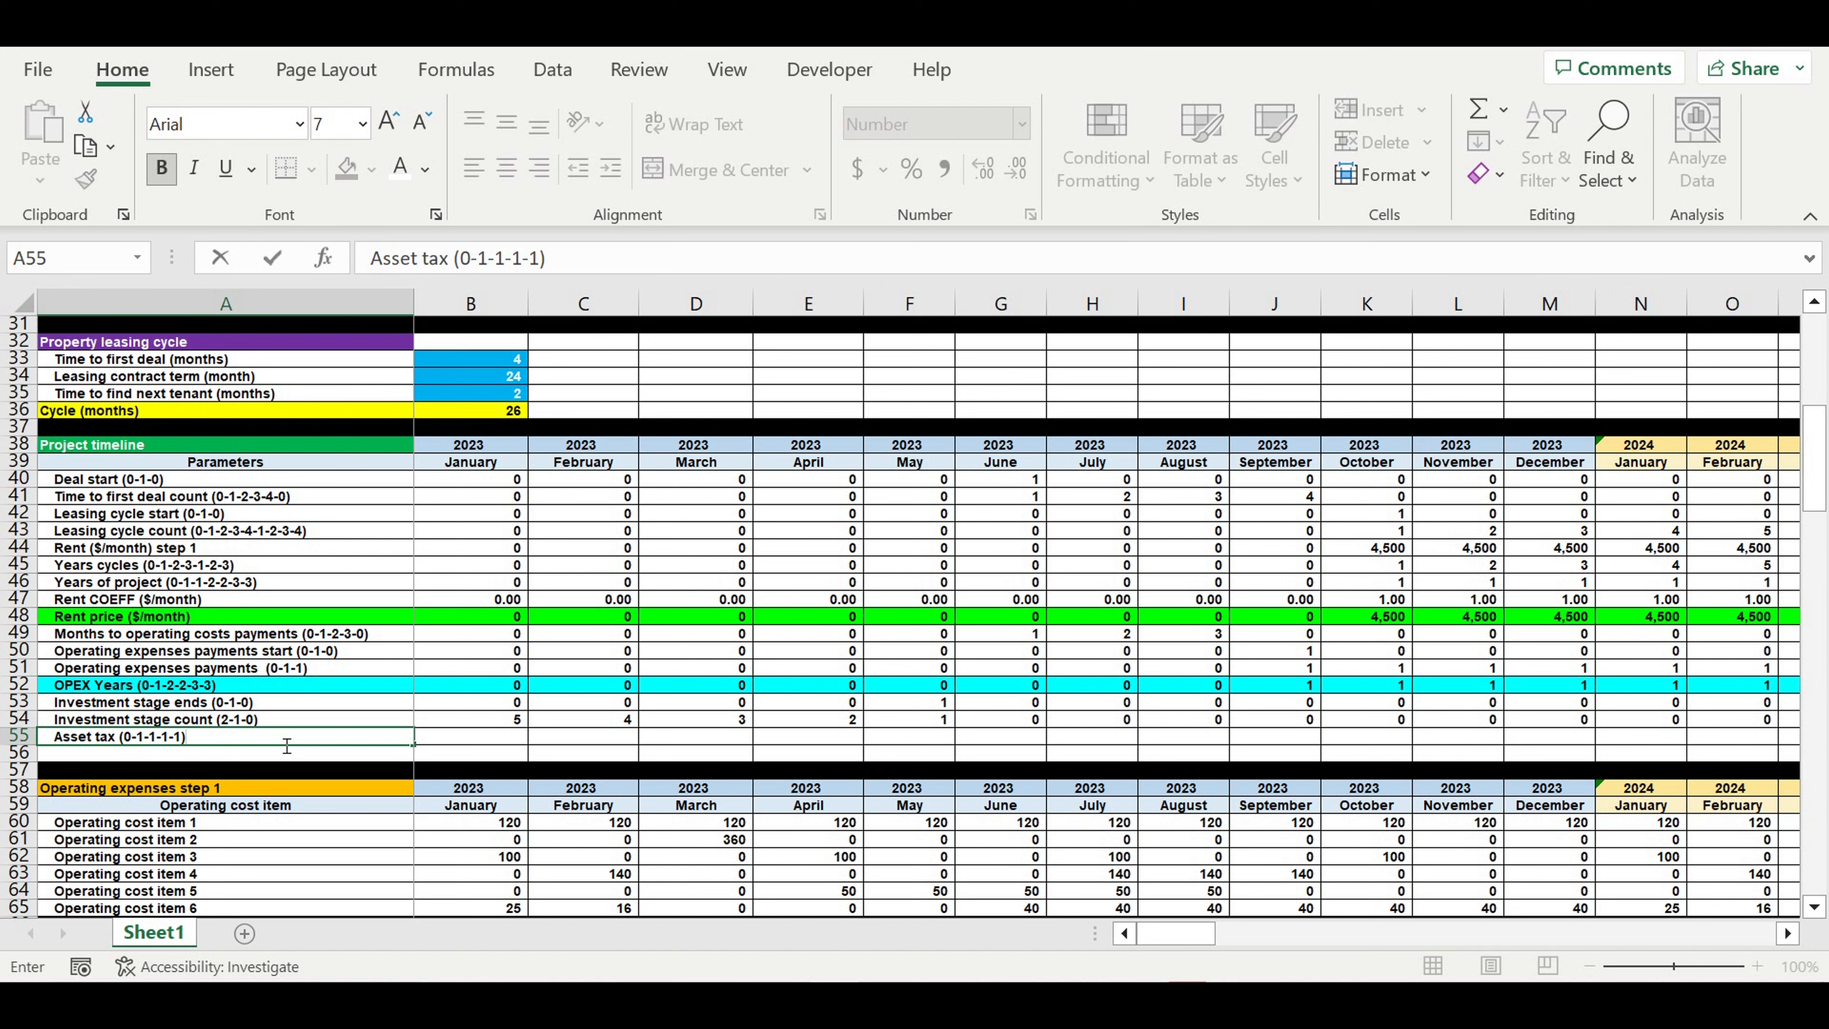
pyautogui.write('tax (0-1-1-1-1)')
pyautogui.press('Return')
# Step: Build the asset tax flag from the Deal start row, with =B40 in B55 and the cumulative formula =B55+C40 in C55
pyautogui.click(471, 741)
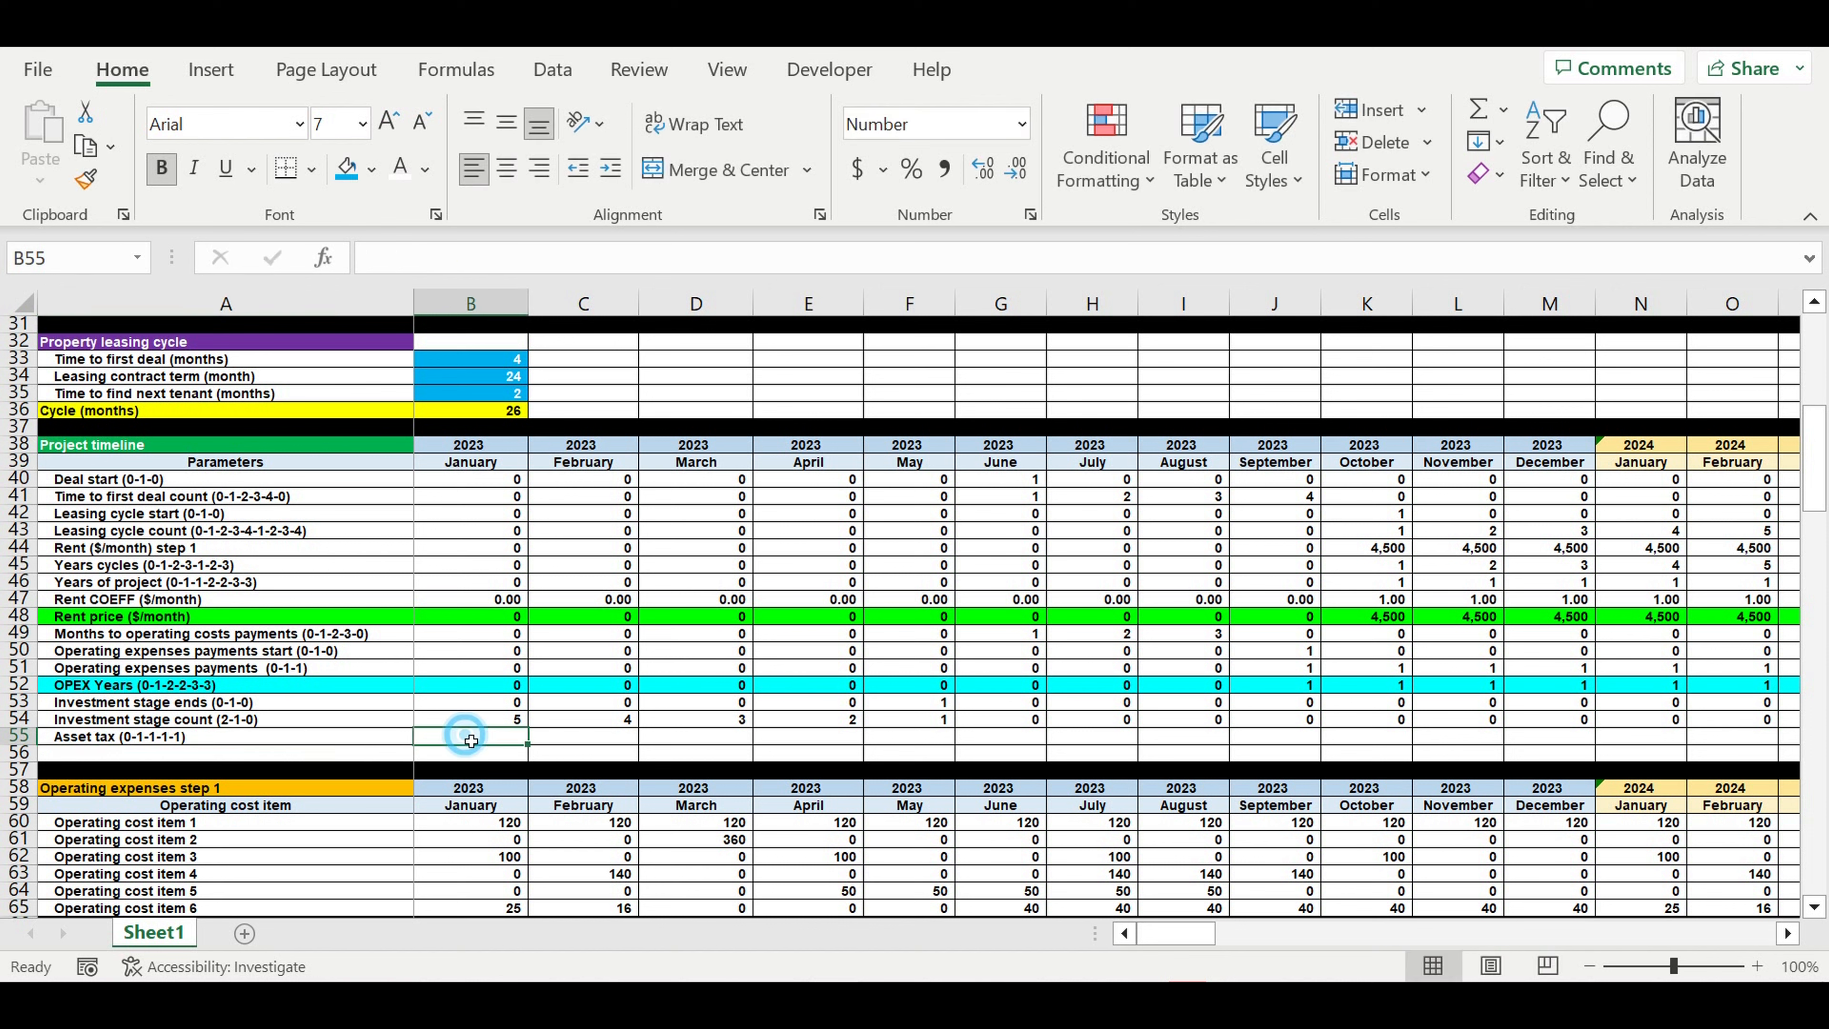
pyautogui.write('=')
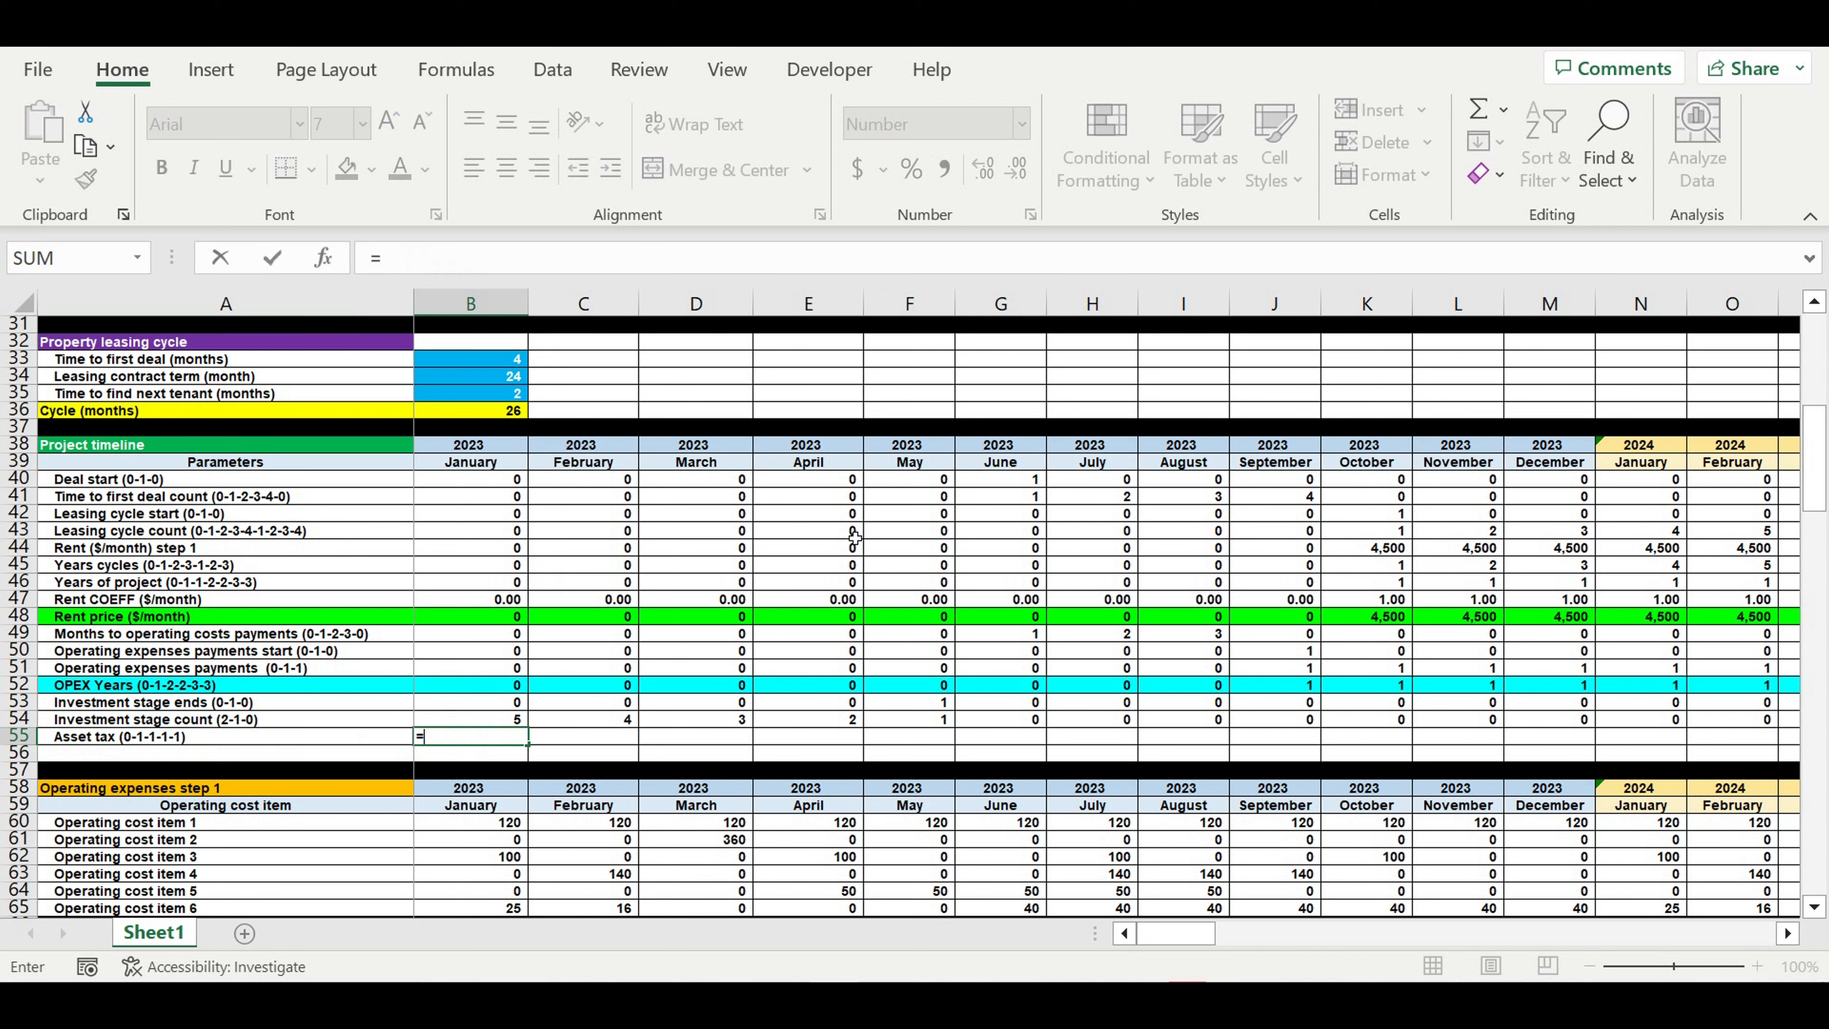
pyautogui.click(458, 484)
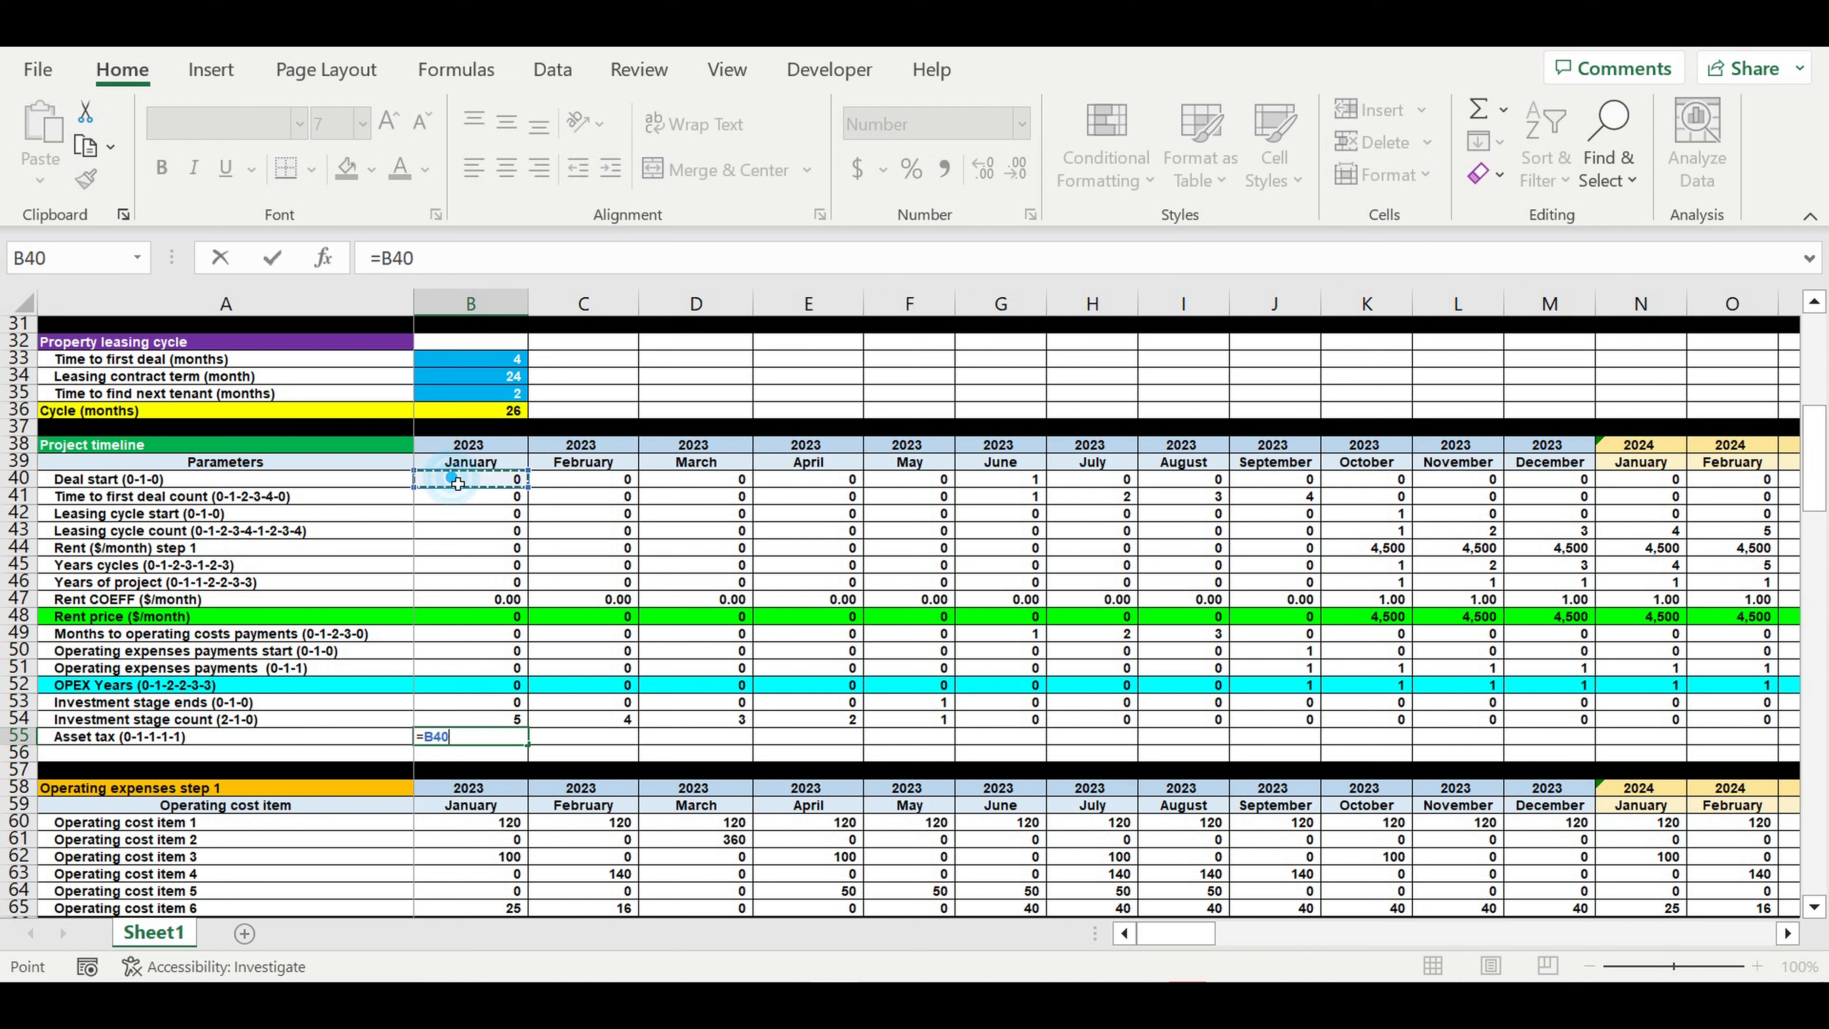
pyautogui.press('Return')
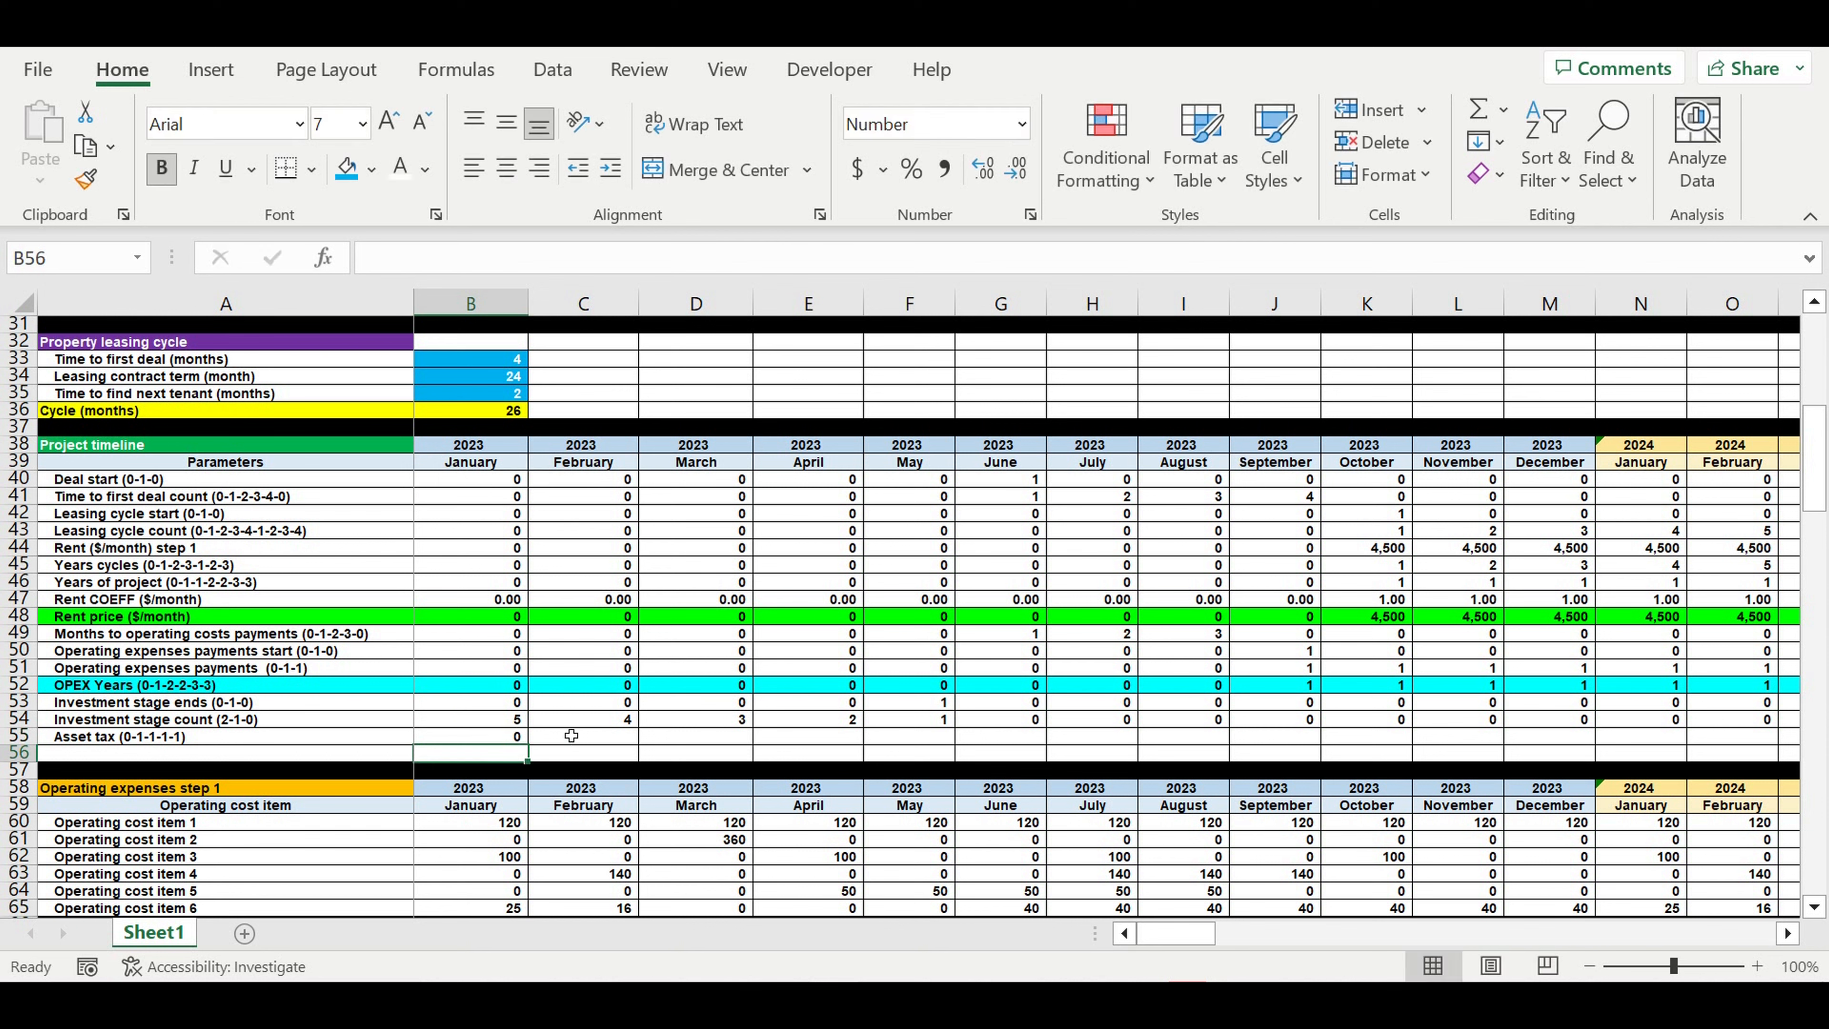
pyautogui.click(571, 735)
pyautogui.write('=')
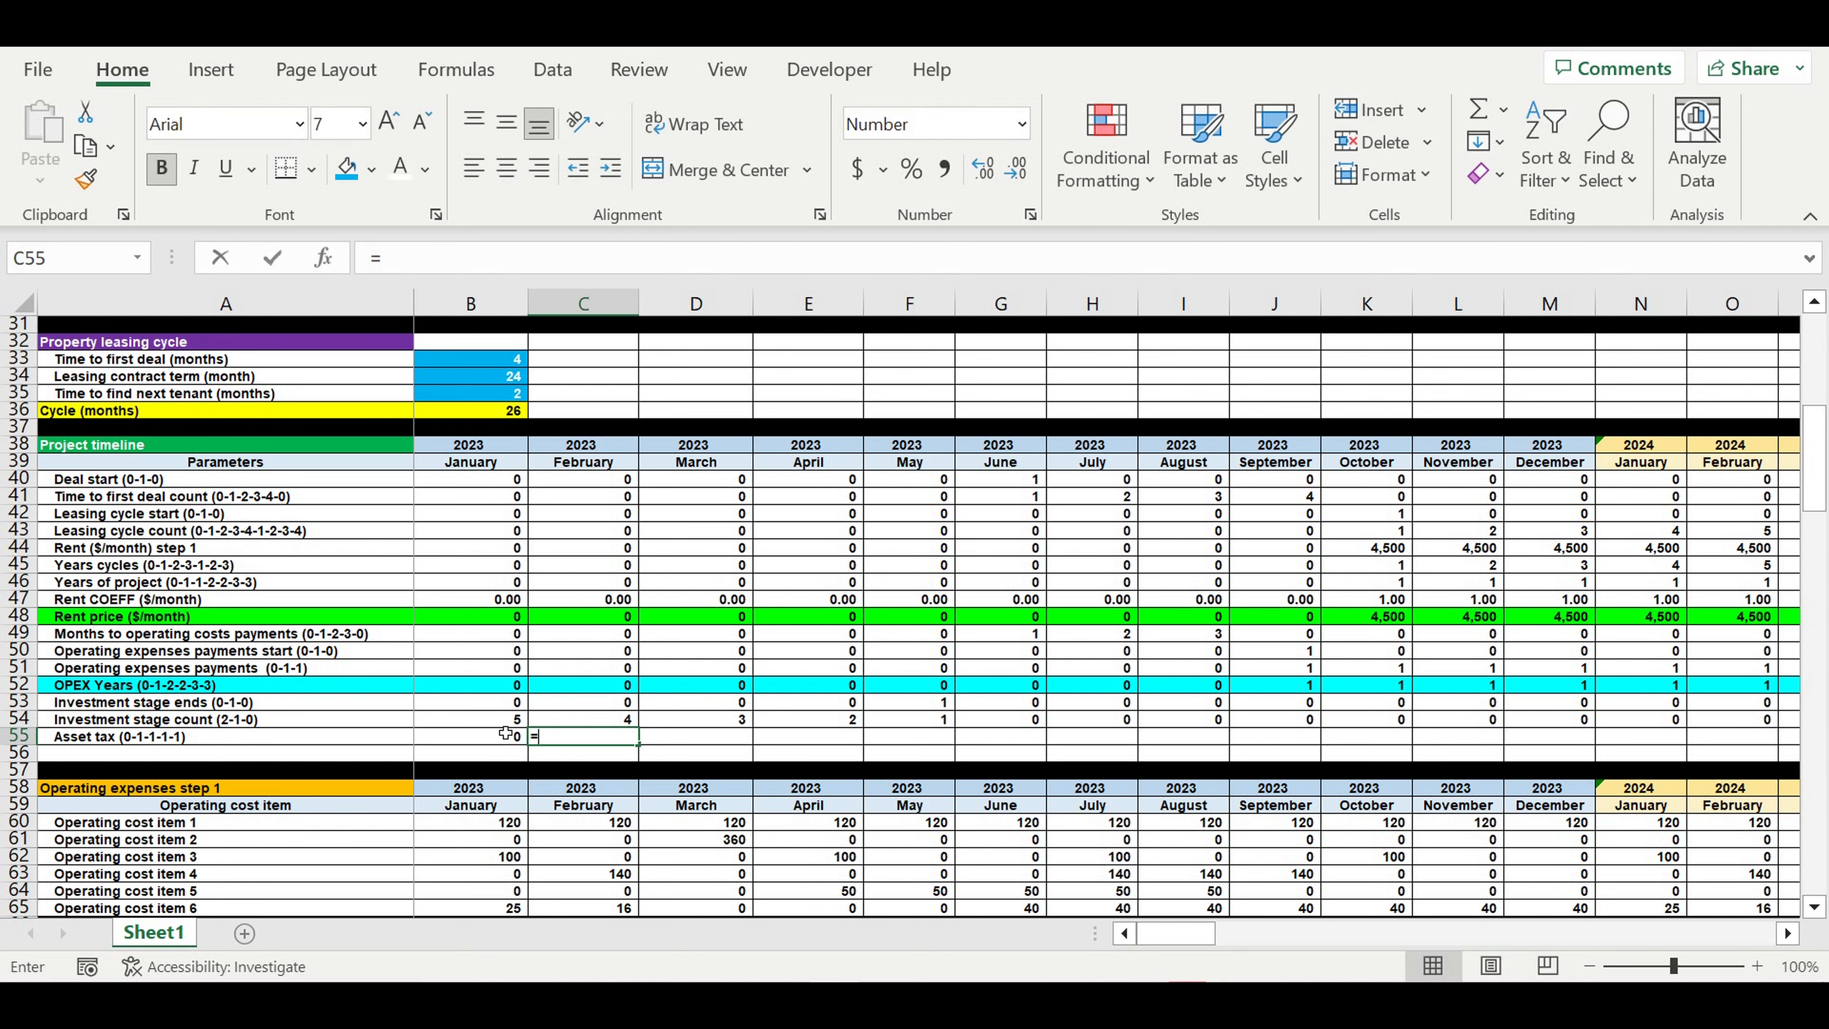
pyautogui.click(505, 735)
pyautogui.write('+')
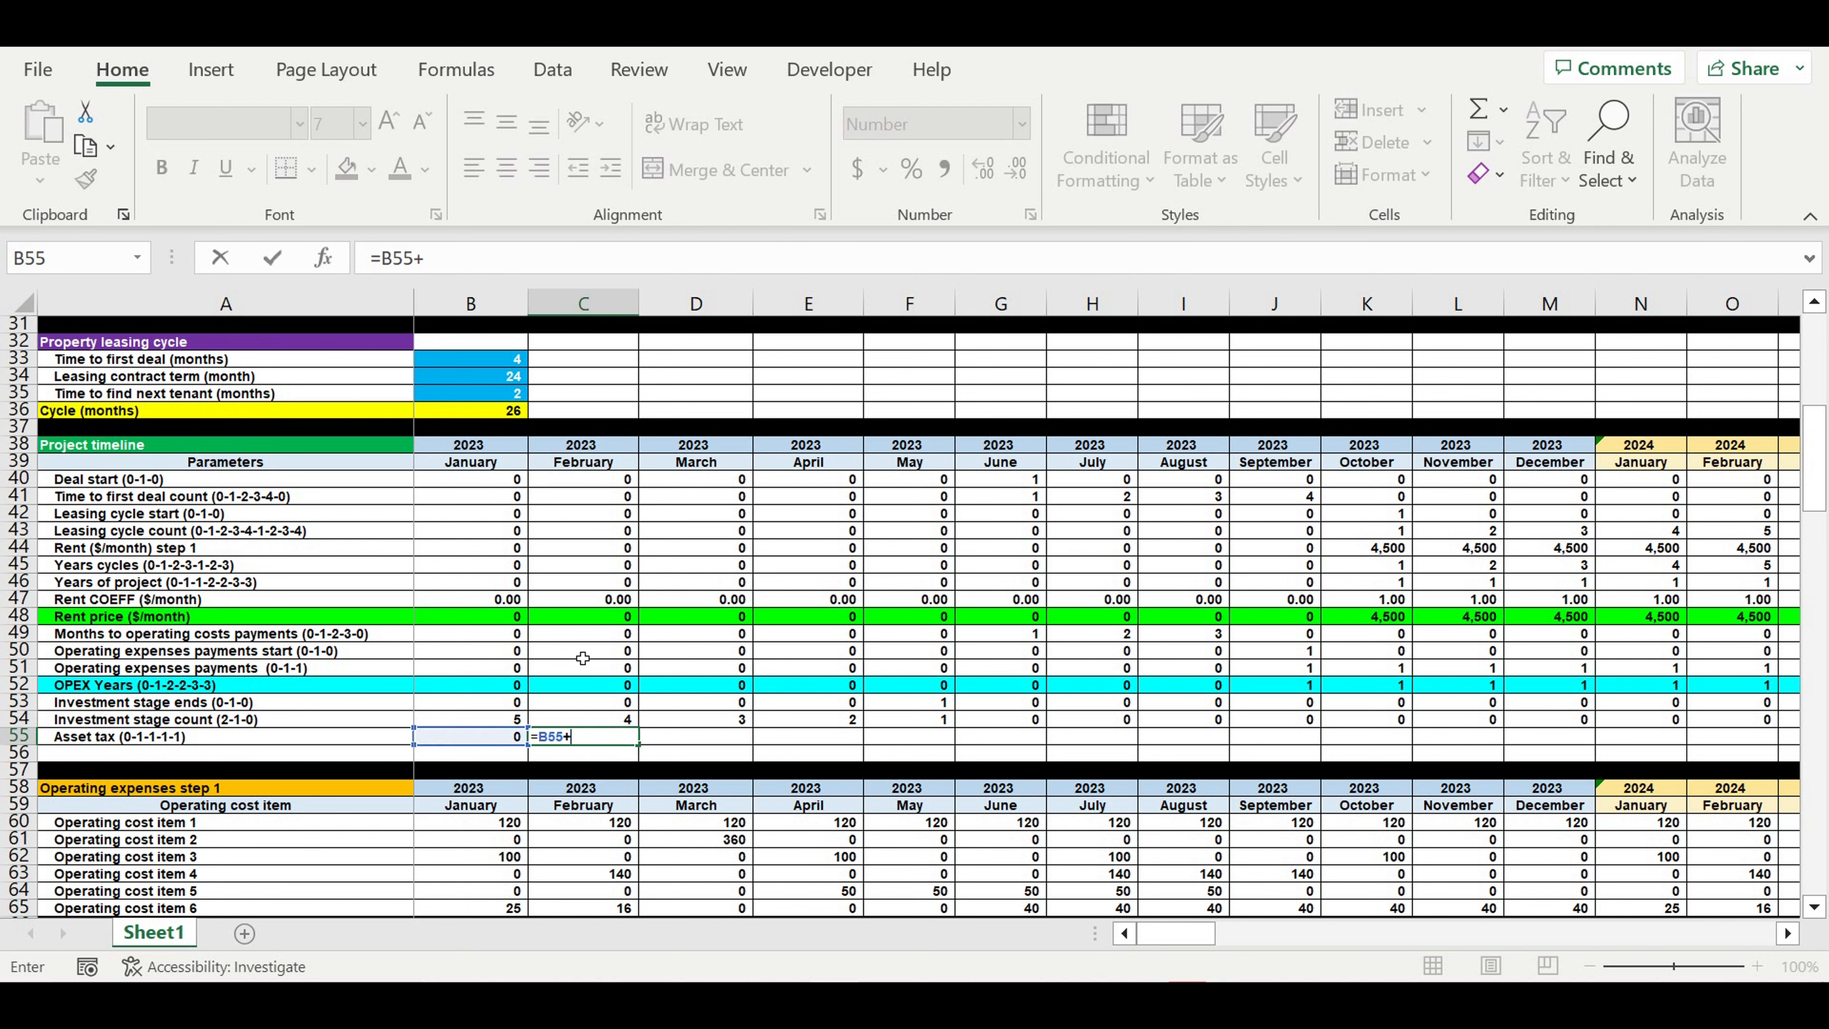
pyautogui.click(586, 480)
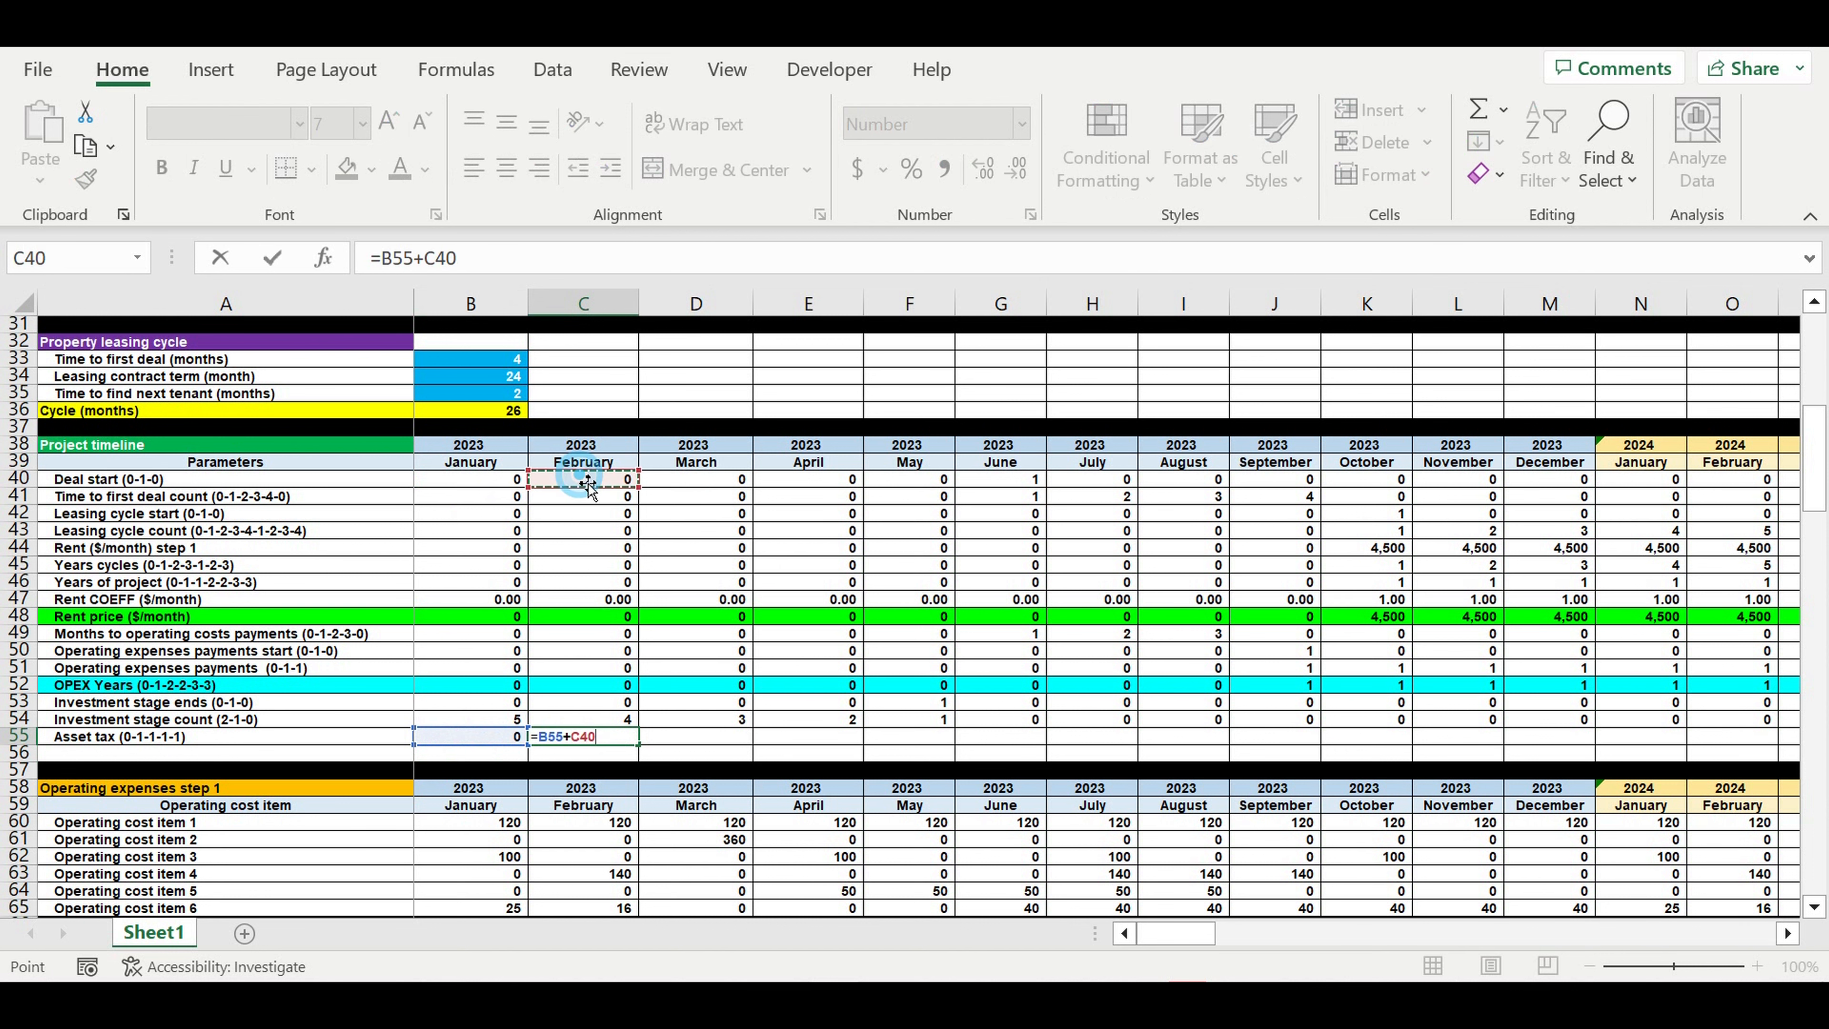
pyautogui.press('Return')
# Step: Fill the C55 asset tax flag formula across the timeline through December 2032 in column DQ
pyautogui.click(600, 741)
pyautogui.moveTo(638, 744); pyautogui.dragTo(1527, 806)
pyautogui.click(1611, 675)
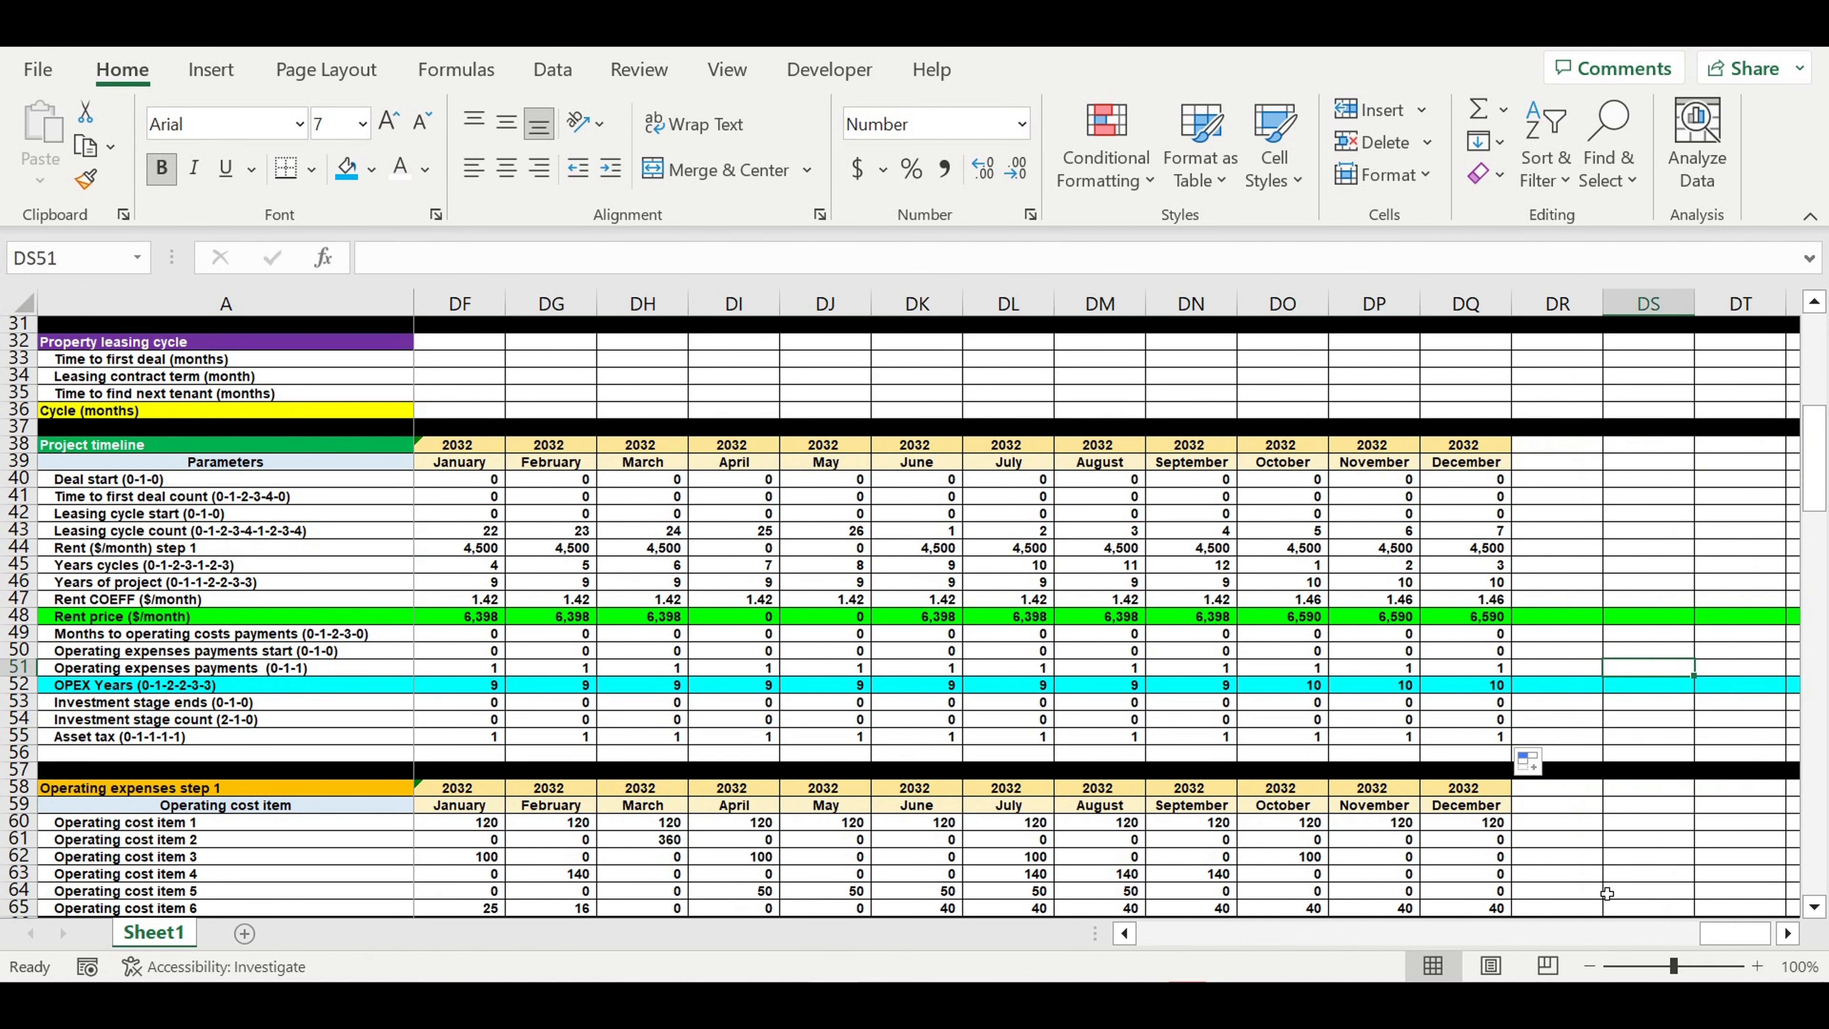
# Step: Copy the A55 label down to A56 and change it to "Asset tax ($/month)"
pyautogui.moveTo(1742, 942); pyautogui.dragTo(1174, 935)
pyautogui.click(114, 738)
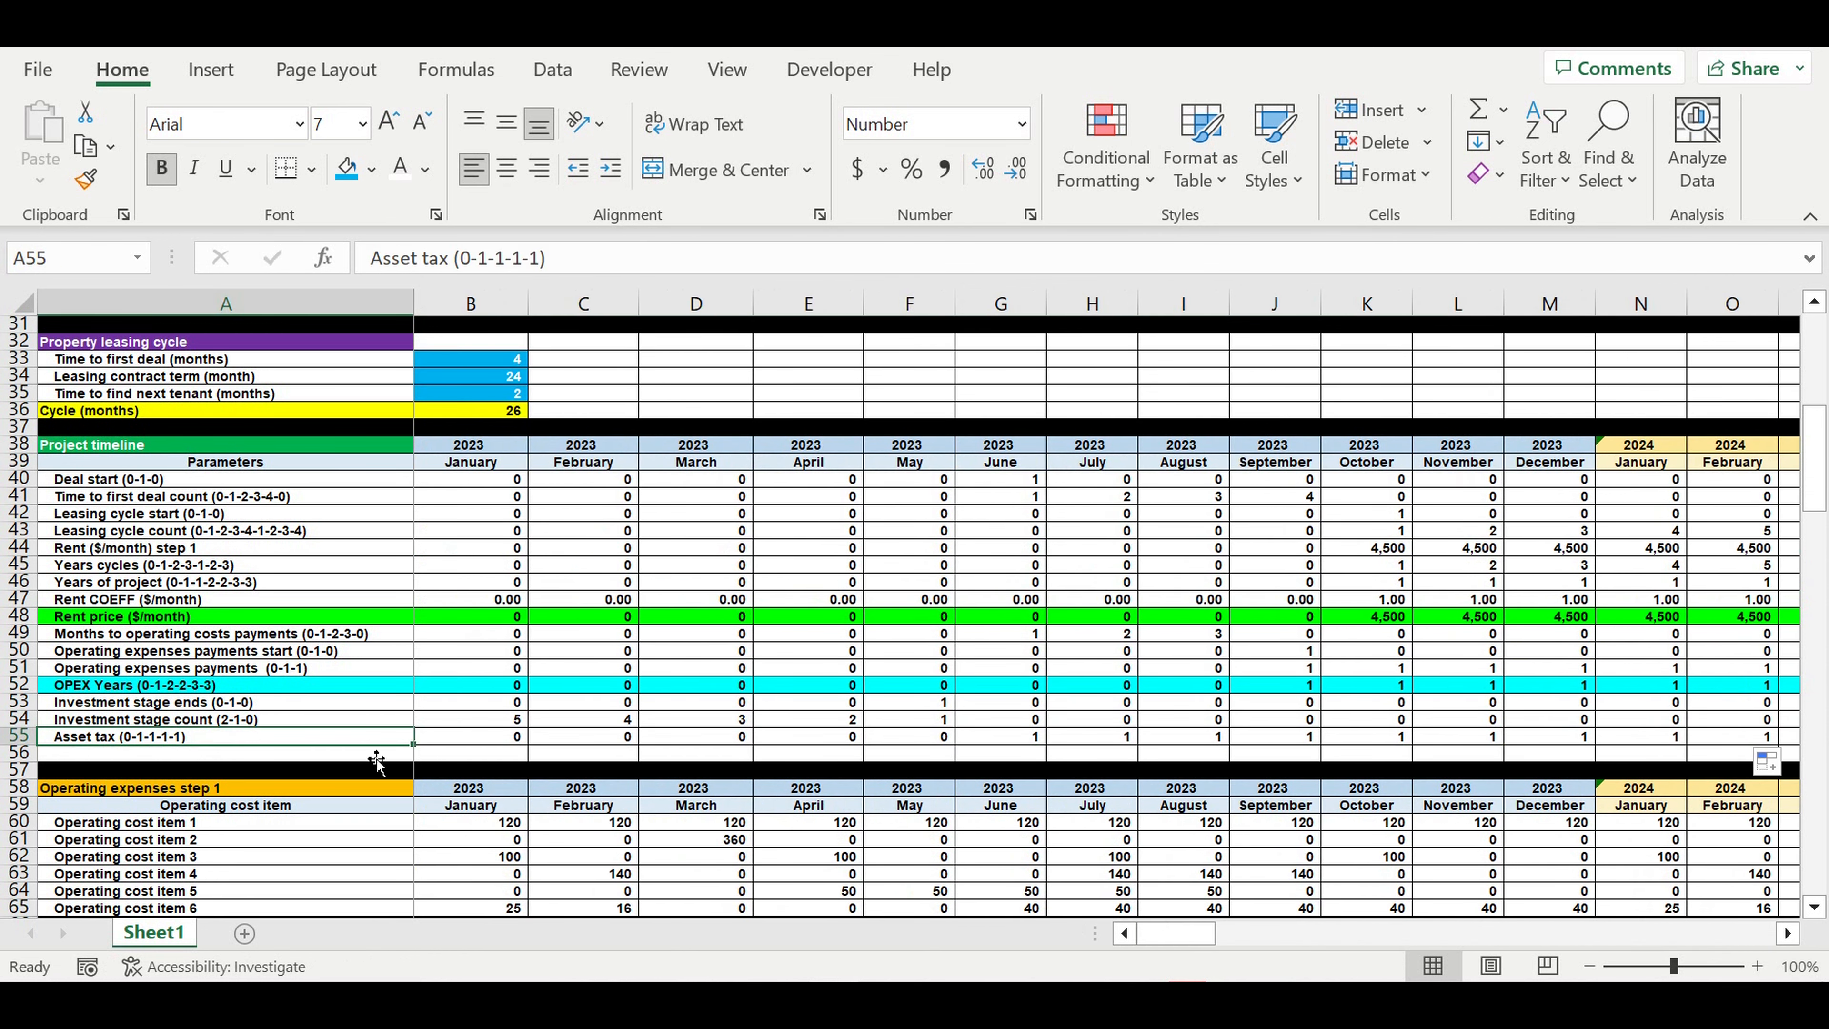
pyautogui.moveTo(412, 745); pyautogui.dragTo(415, 762)
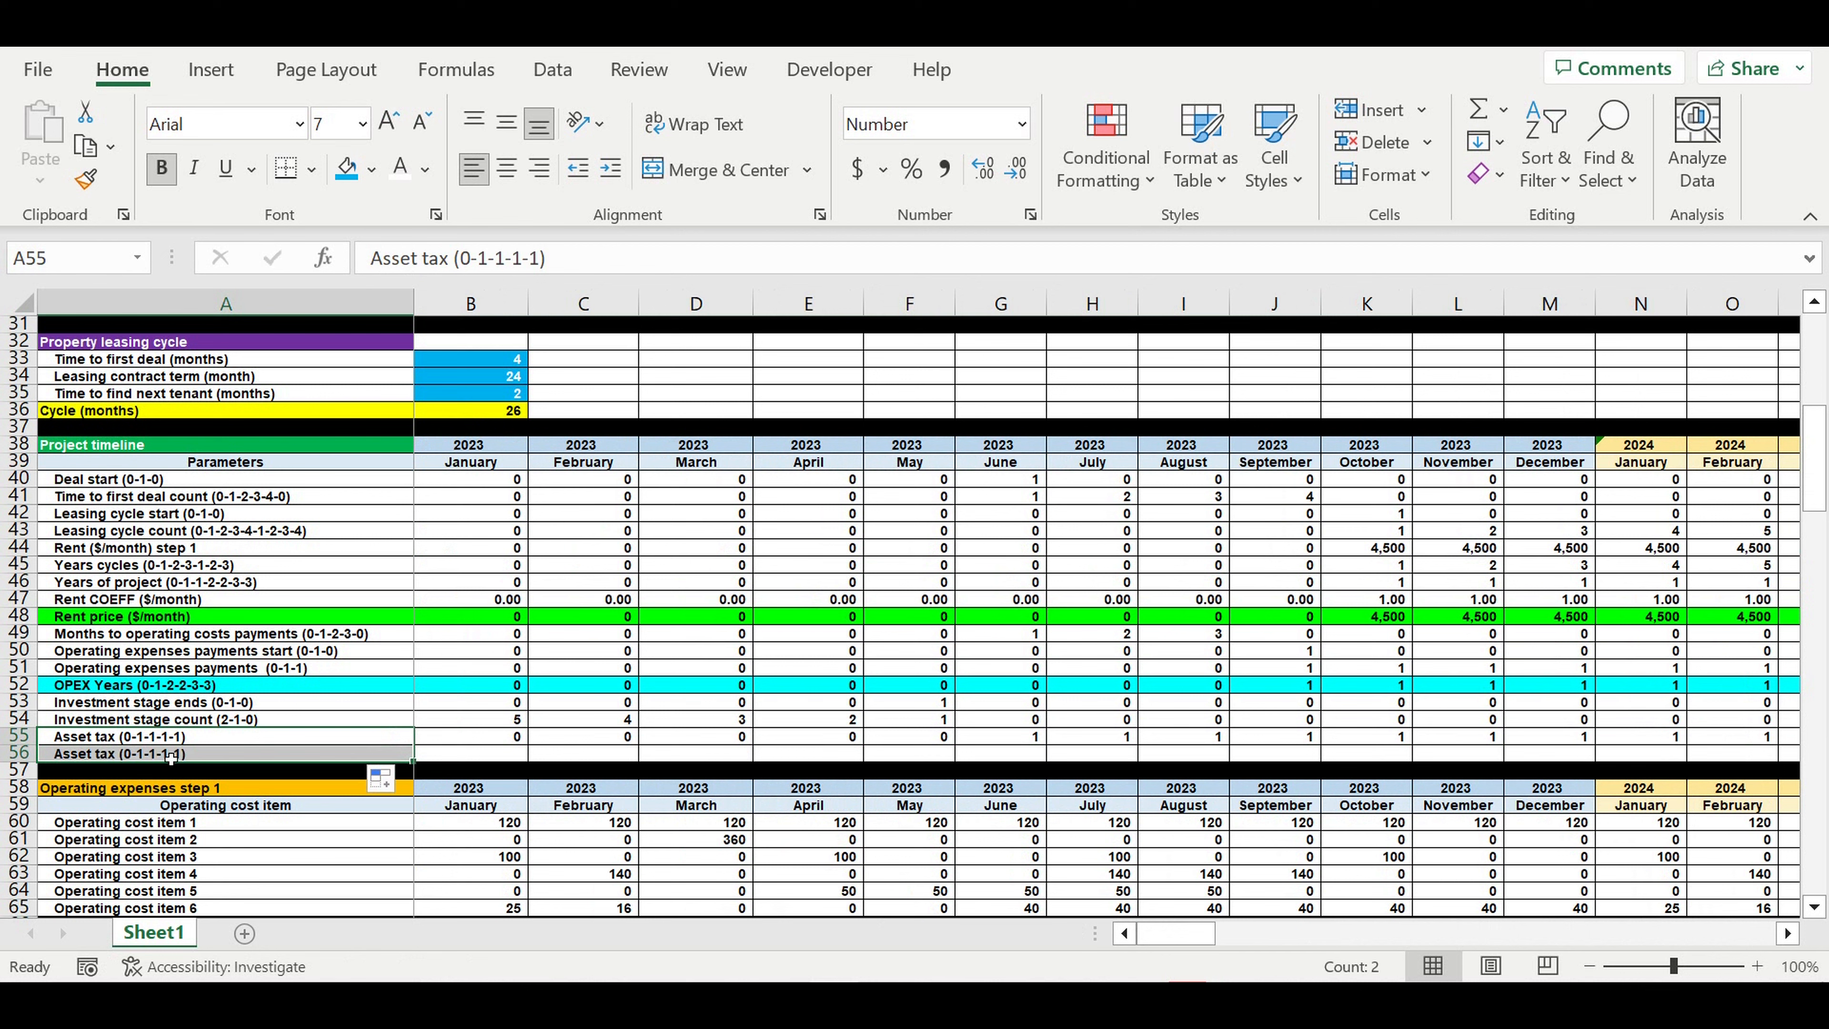
pyautogui.moveTo(462, 260); pyautogui.dragTo(542, 270)
pyautogui.write('$')
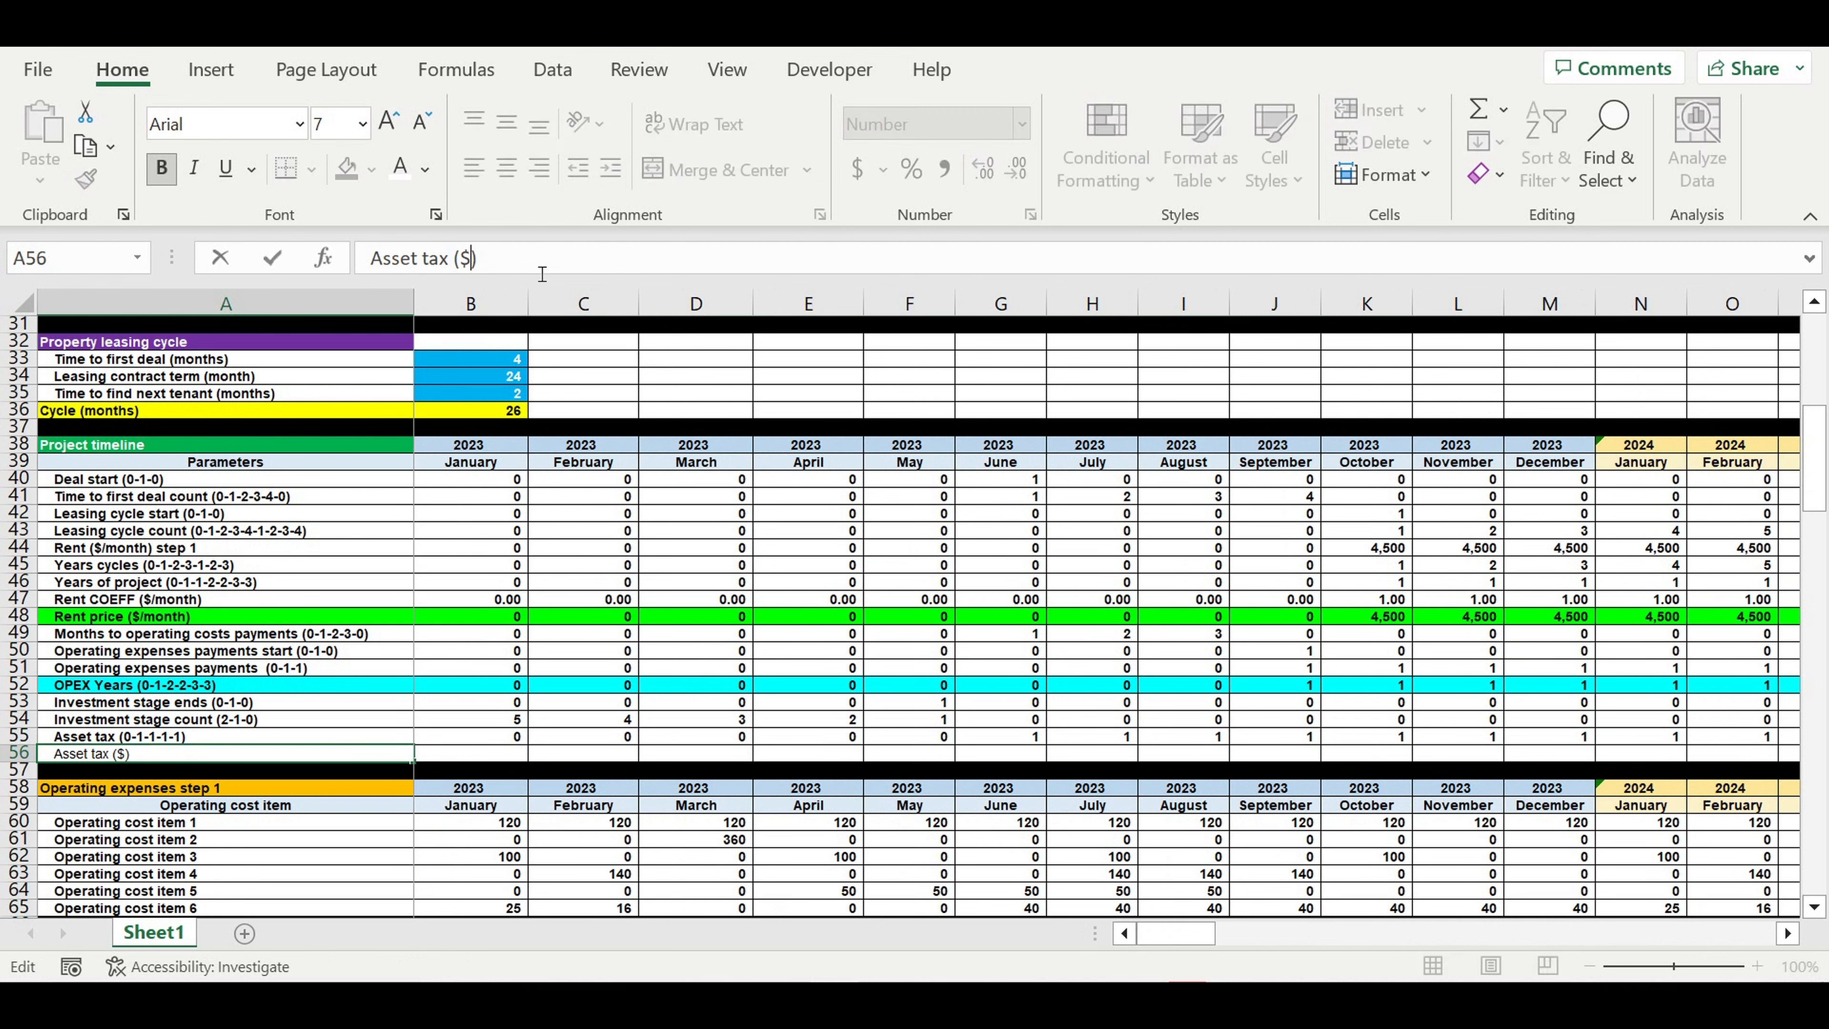
pyautogui.write('/month')
pyautogui.press('Return')
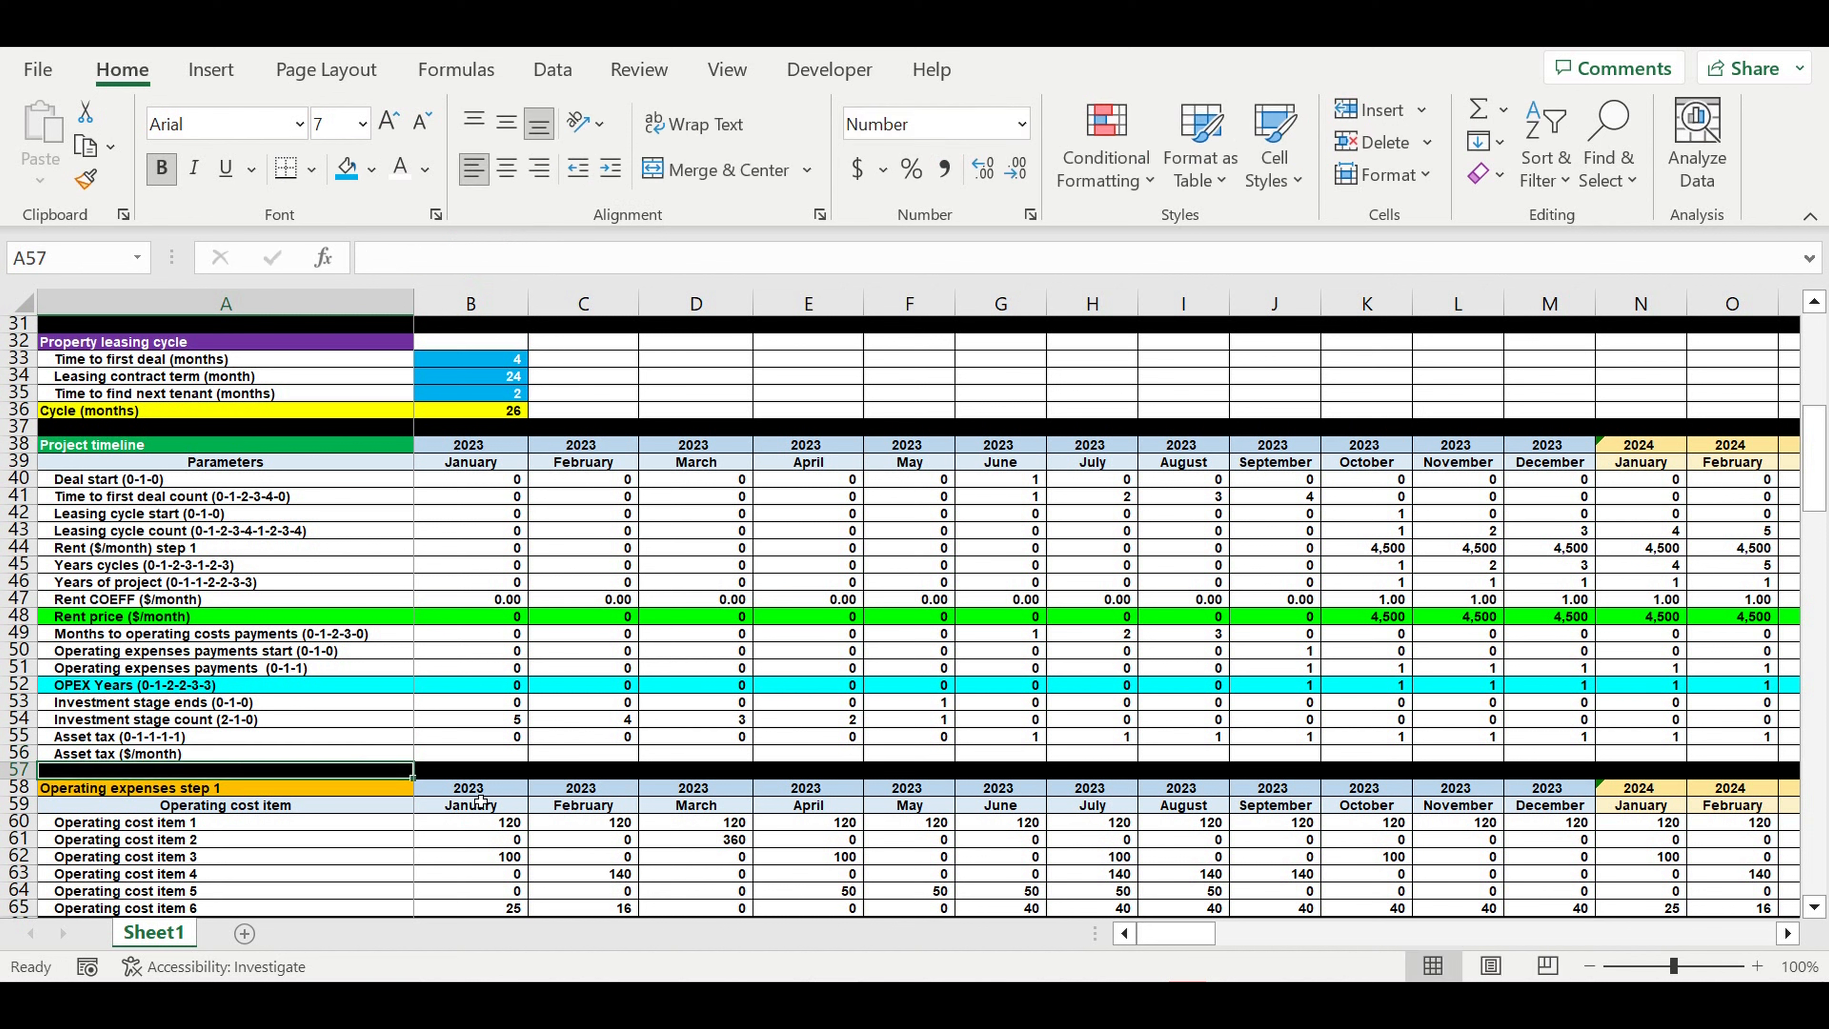
# Step: Calculate the January 2023 asset tax in B56 with =B55*$B$175, keeping the Asset tax amount reference absolute
pyautogui.click(490, 755)
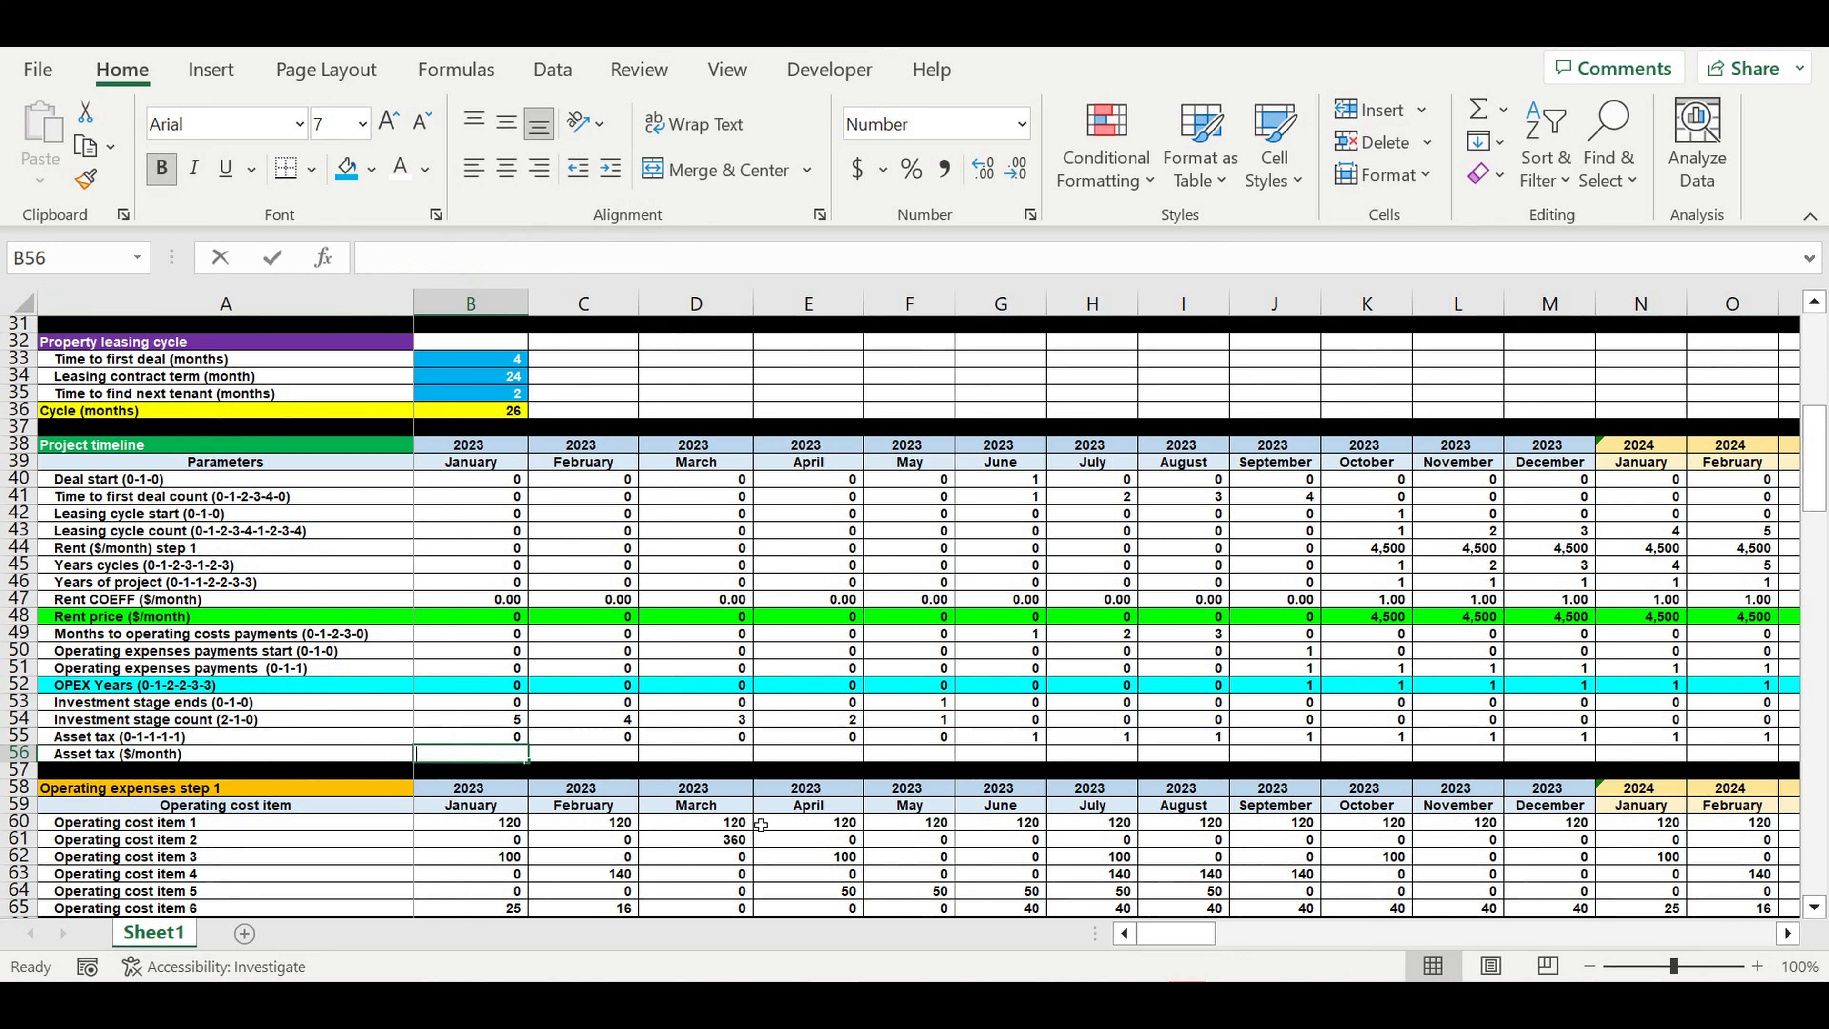
pyautogui.write('=')
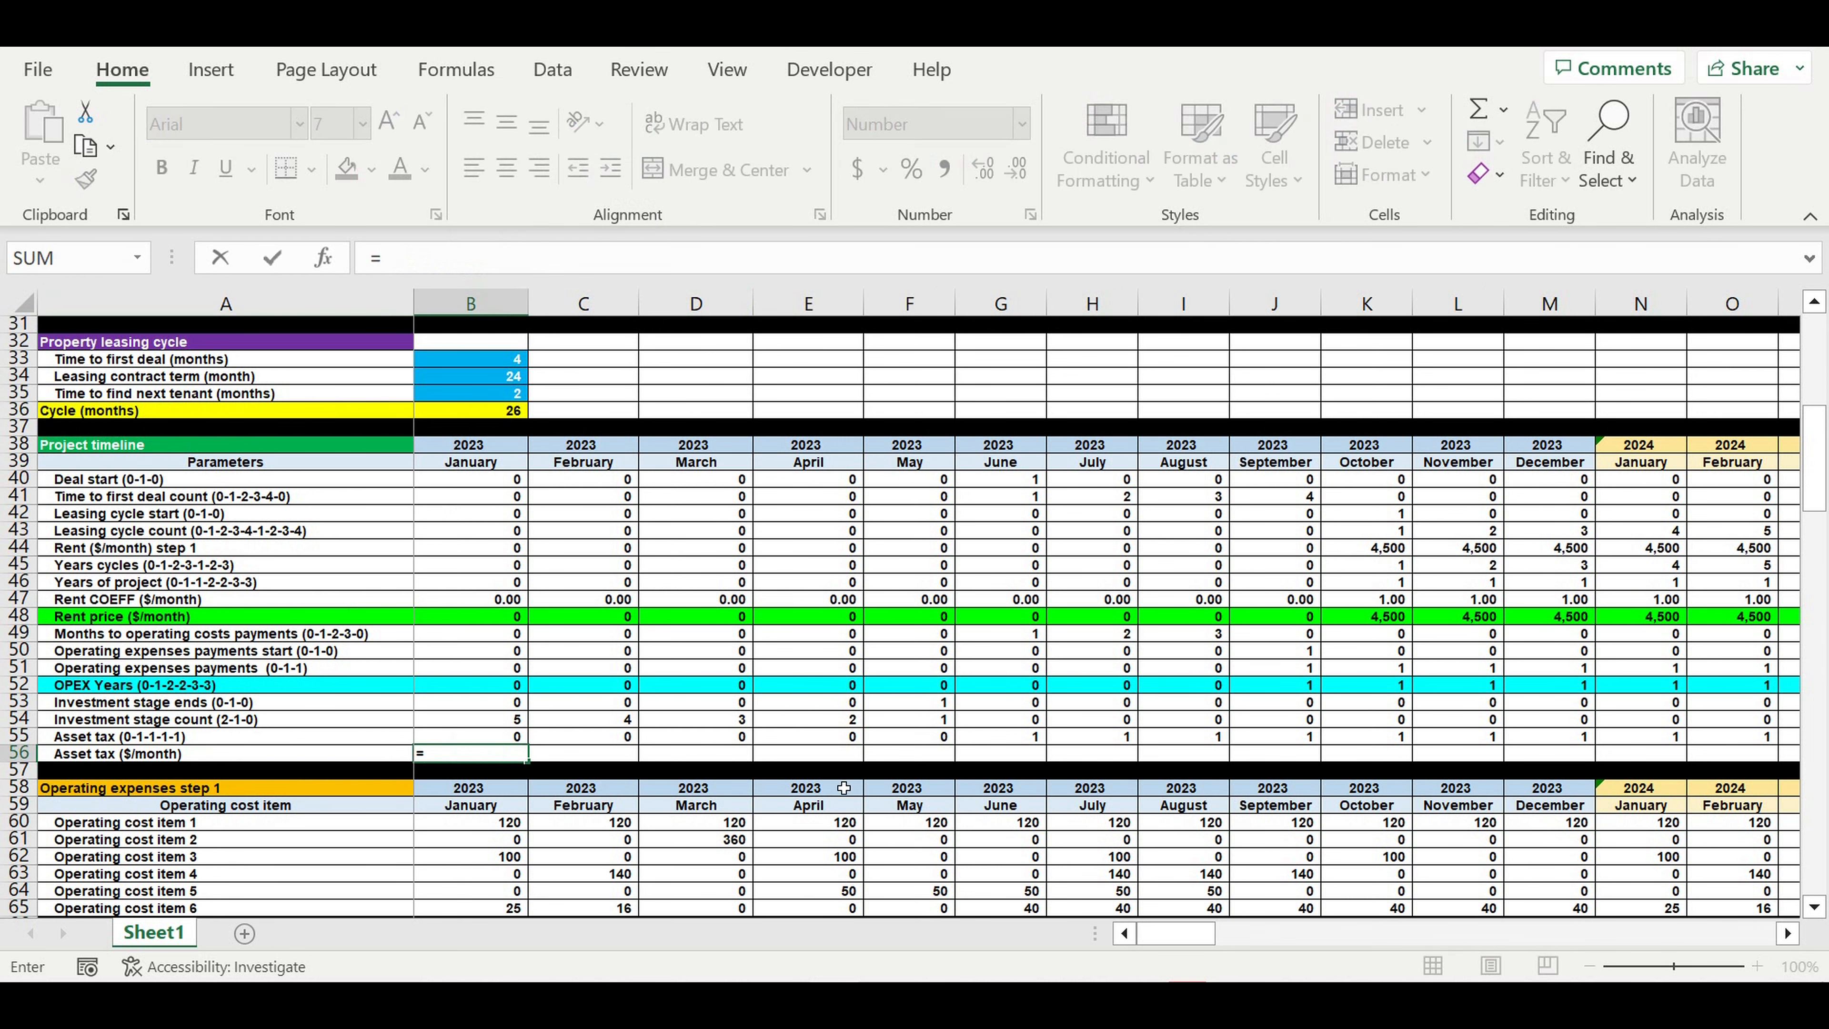
pyautogui.click(466, 741)
pyautogui.write('*')
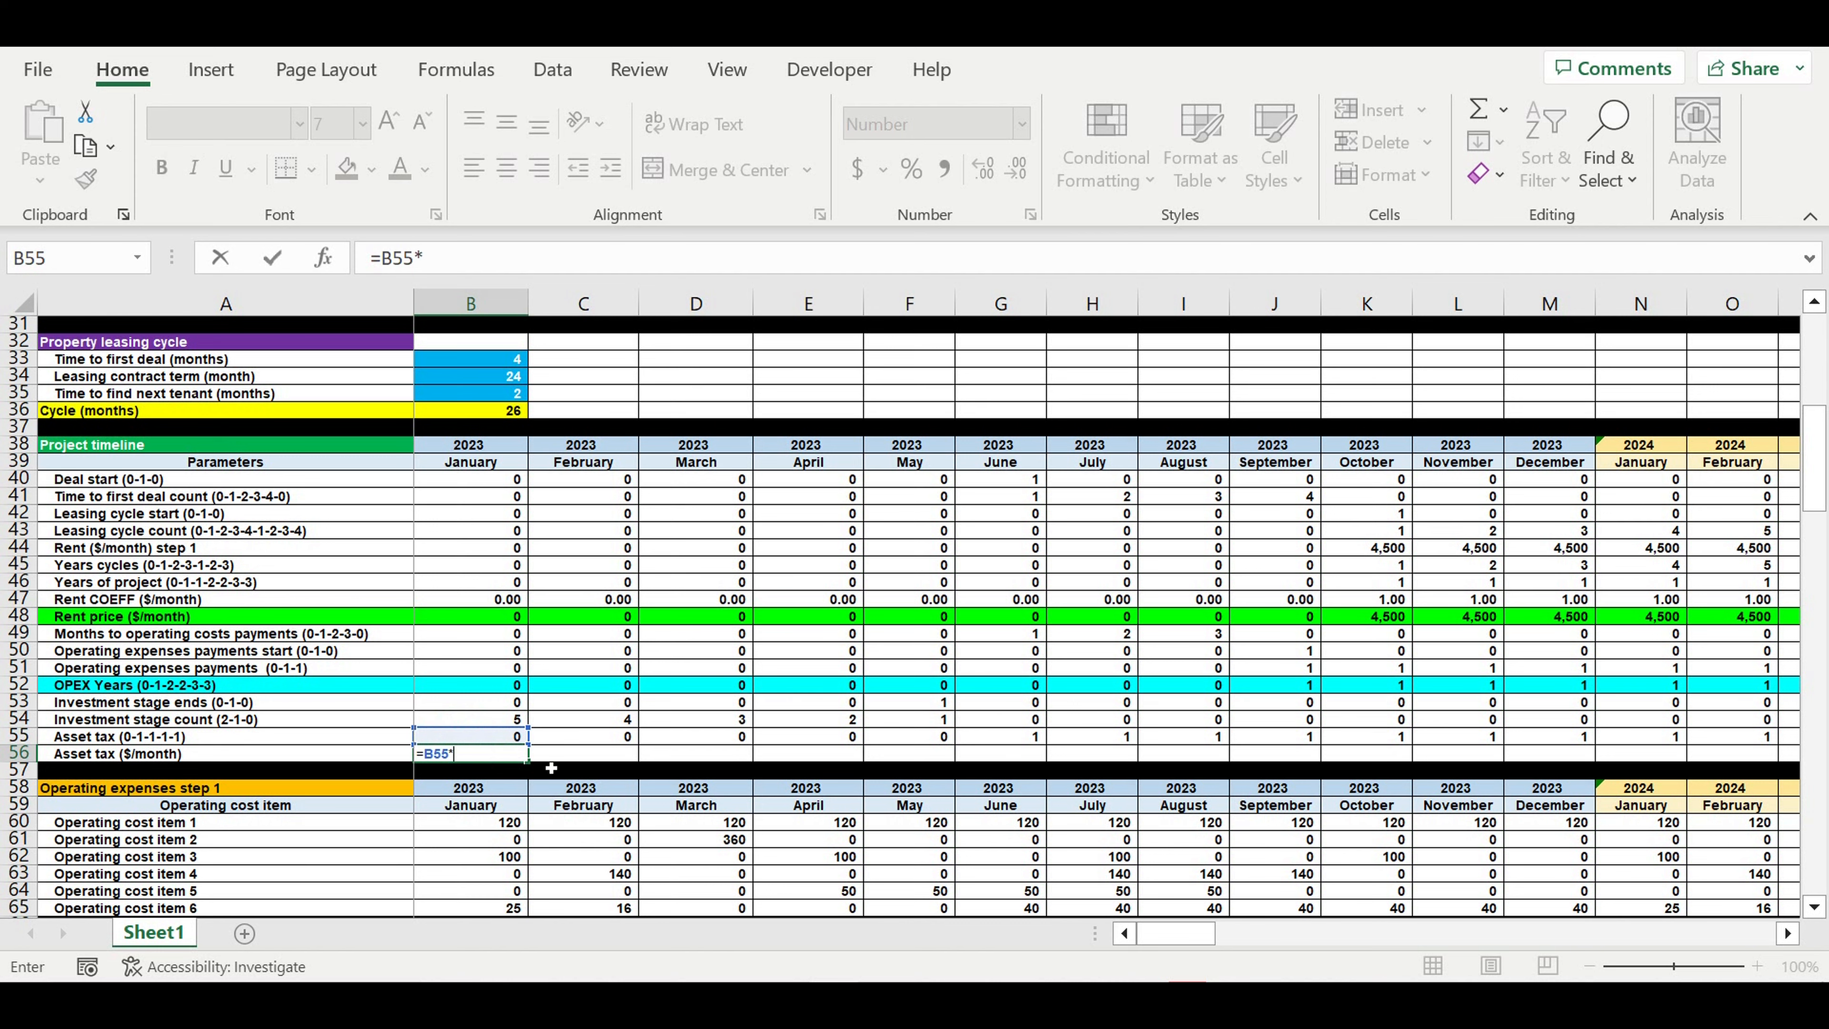
pyautogui.scroll(-6, 566, 779)
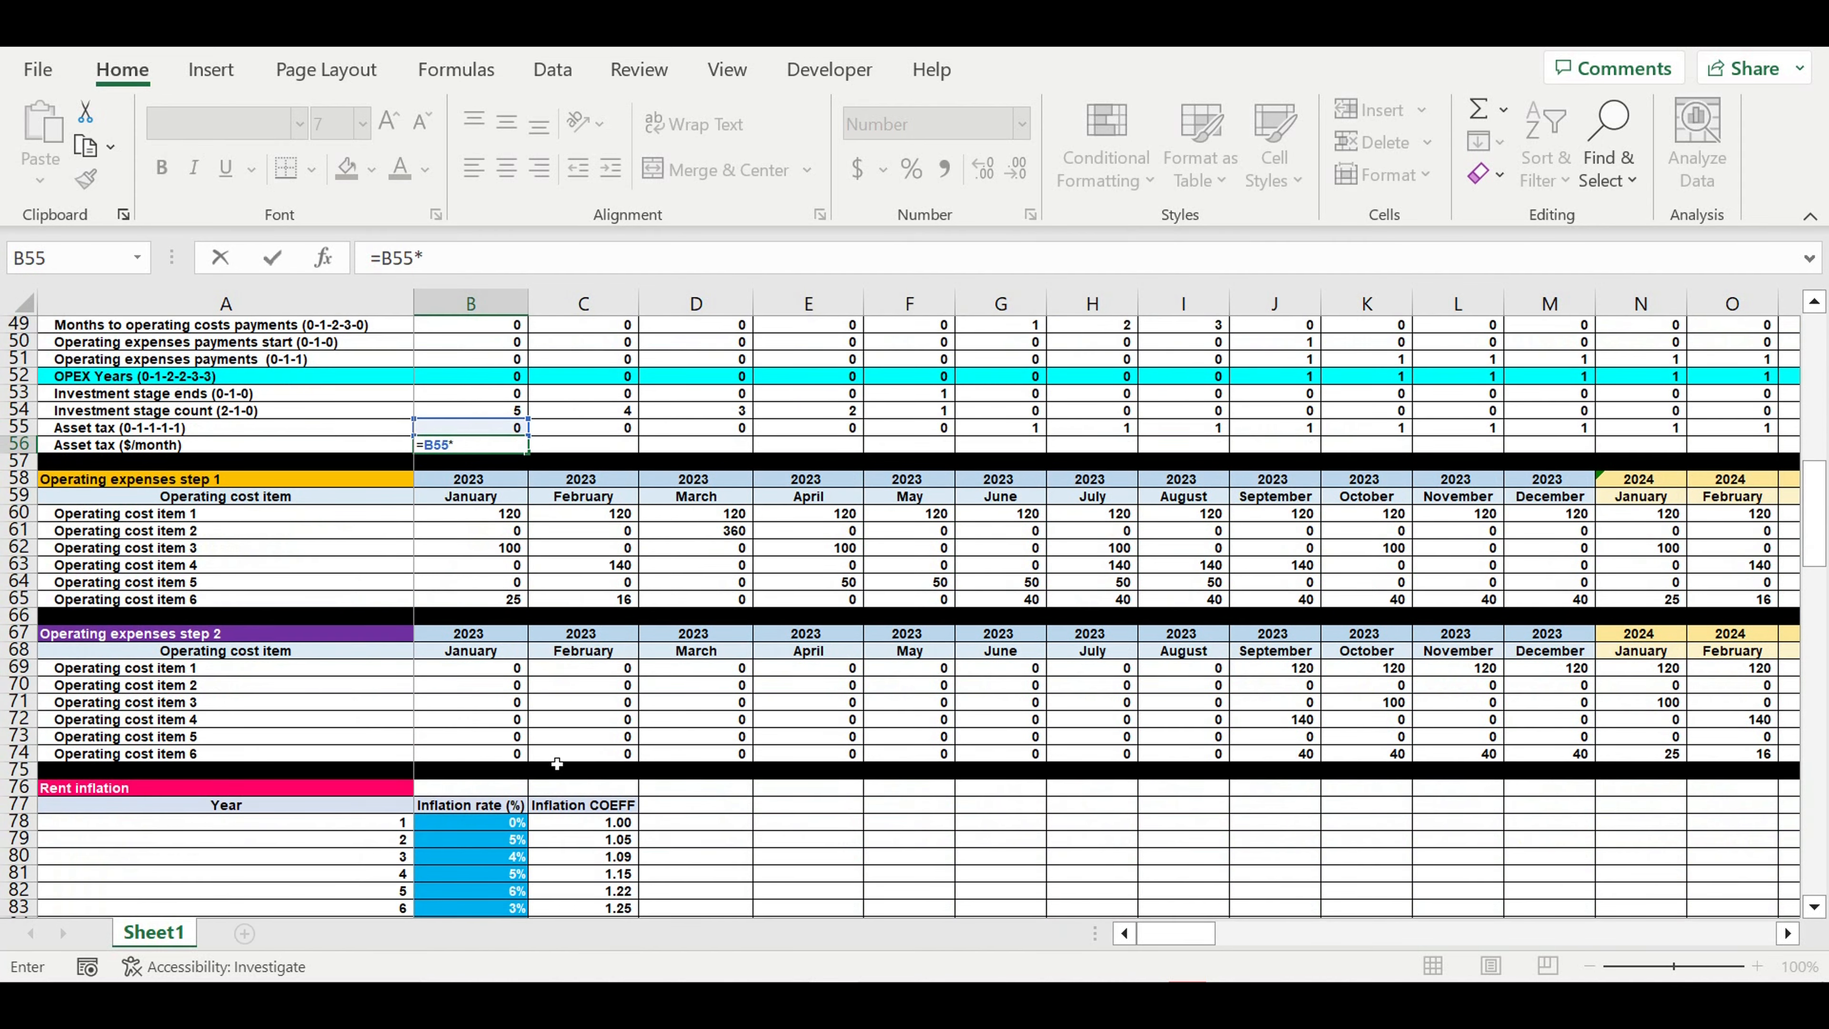
pyautogui.scroll(-20, 557, 764)
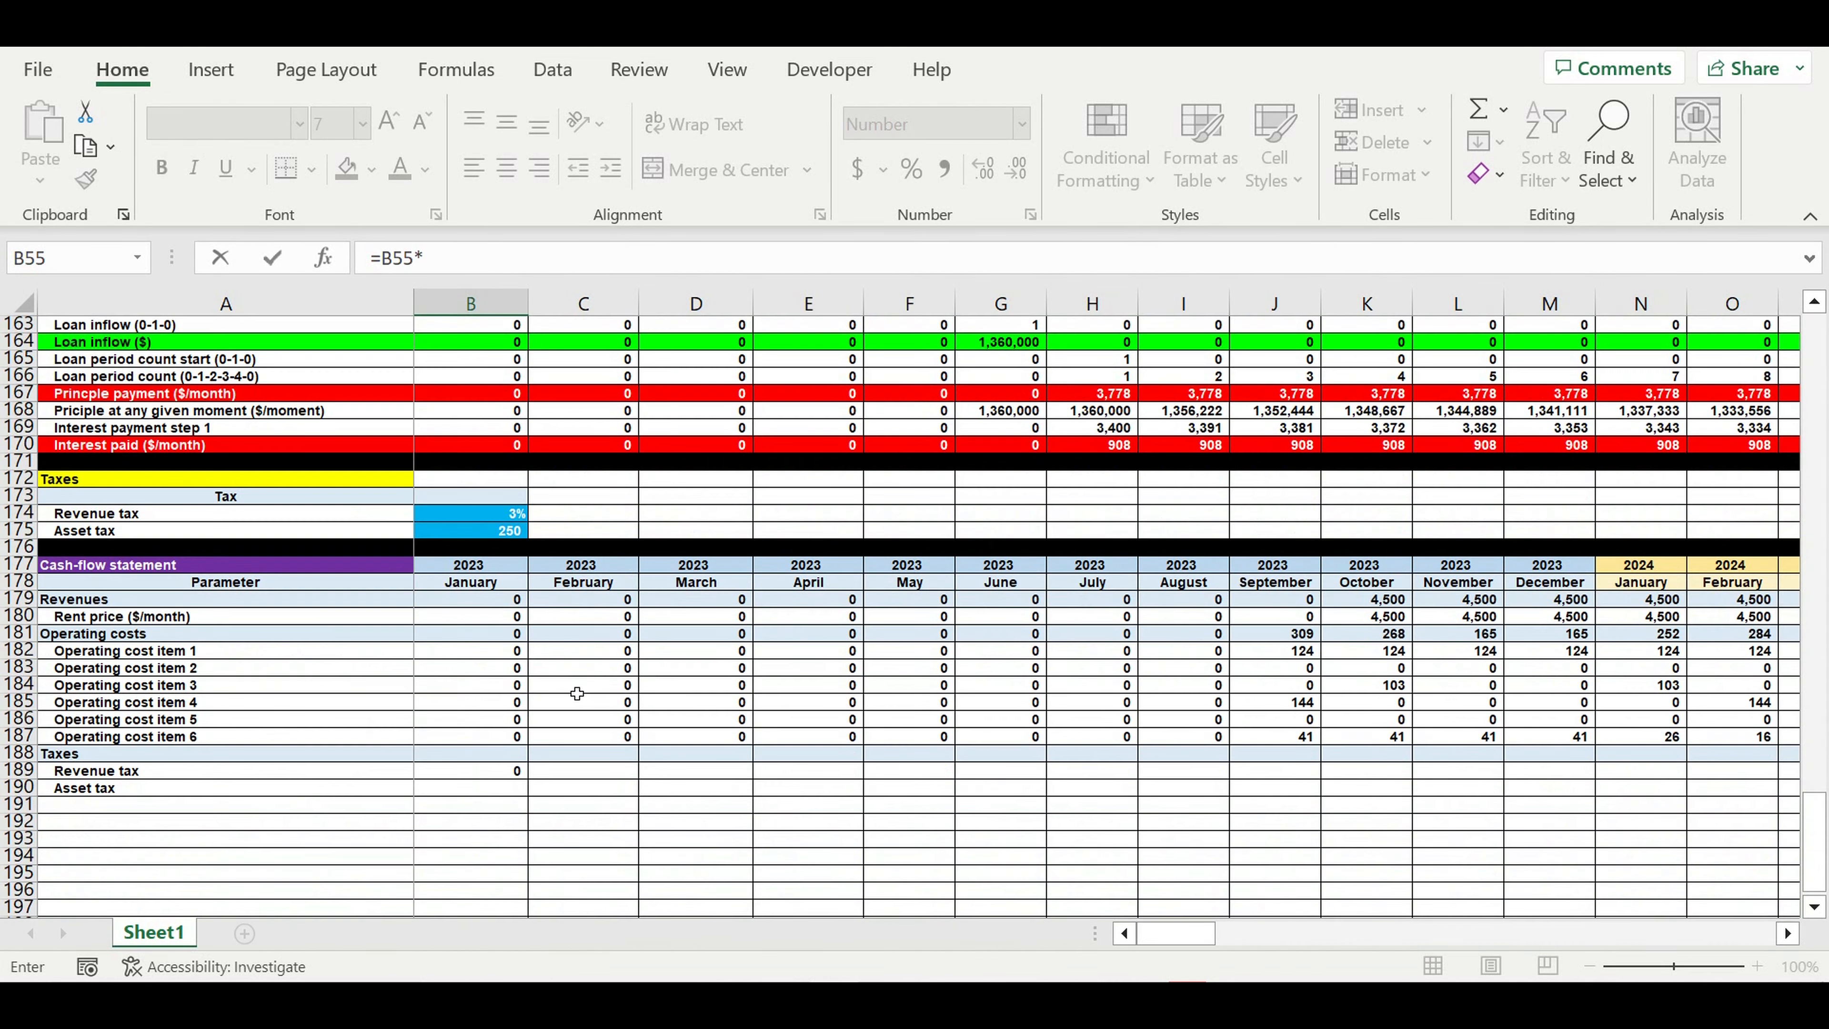
pyautogui.click(484, 535)
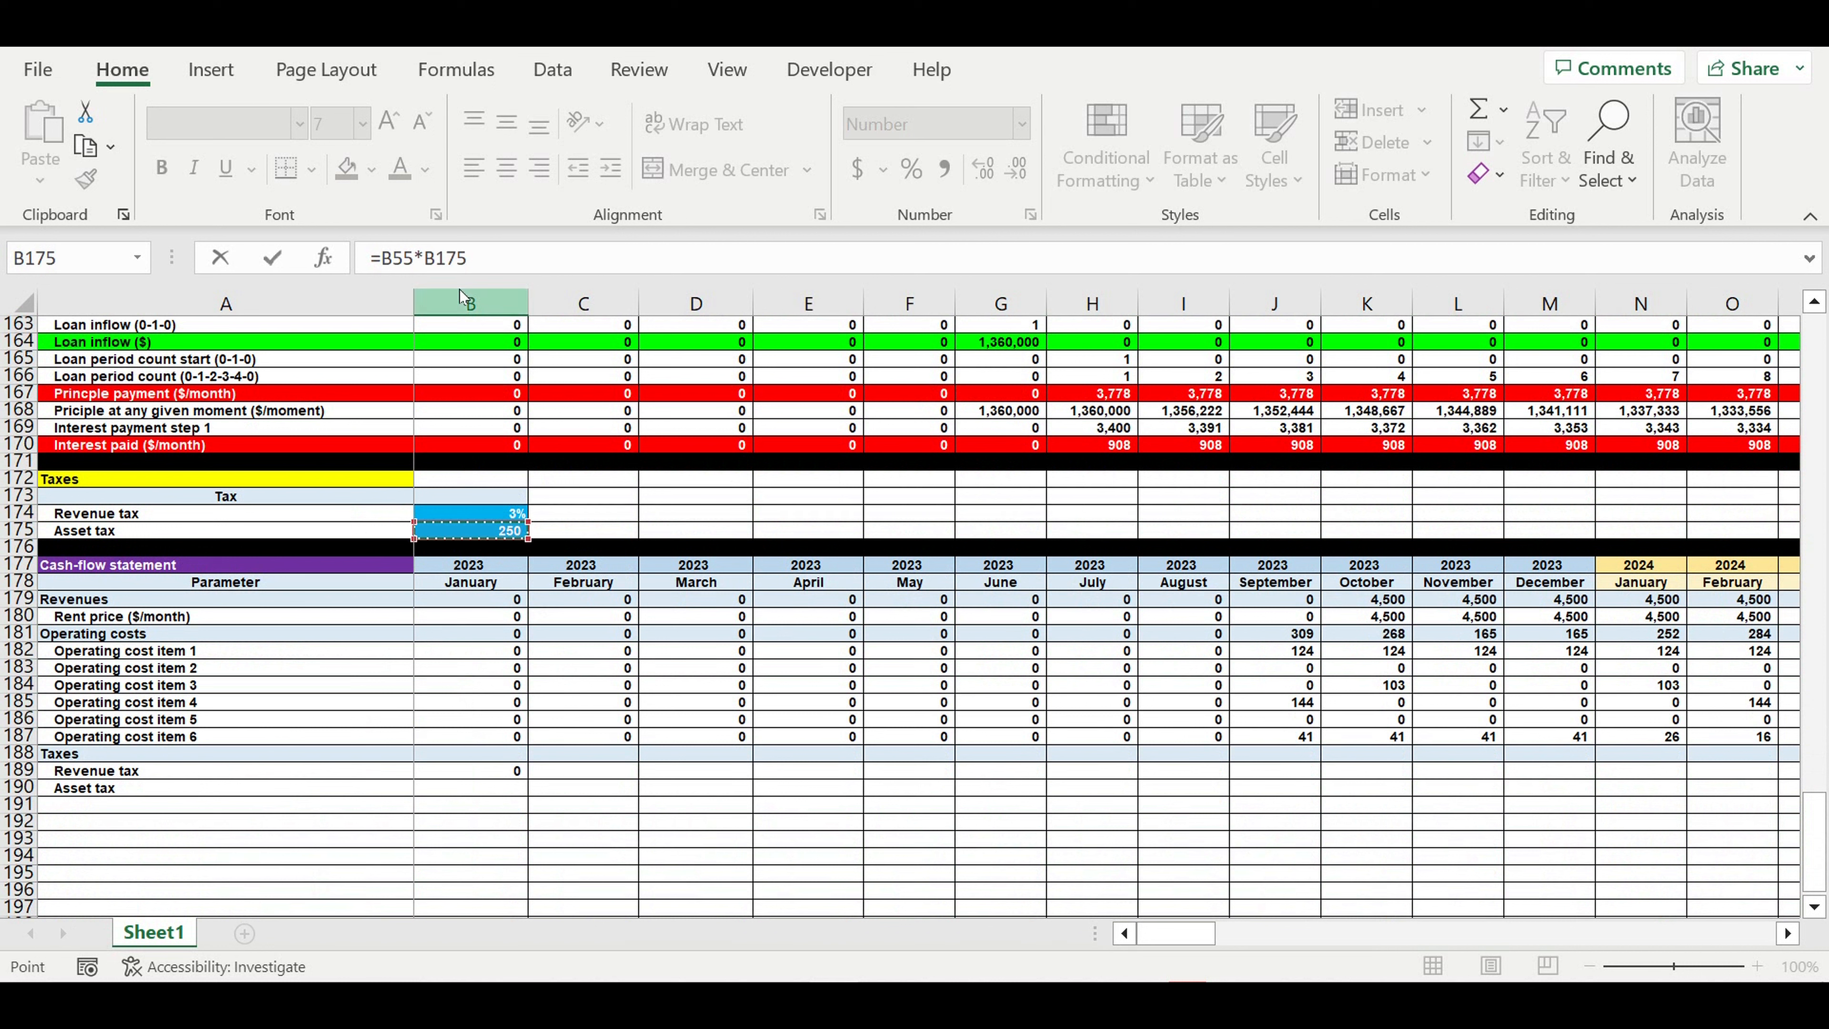
pyautogui.click(424, 258)
pyautogui.write('$')
pyautogui.click(448, 256)
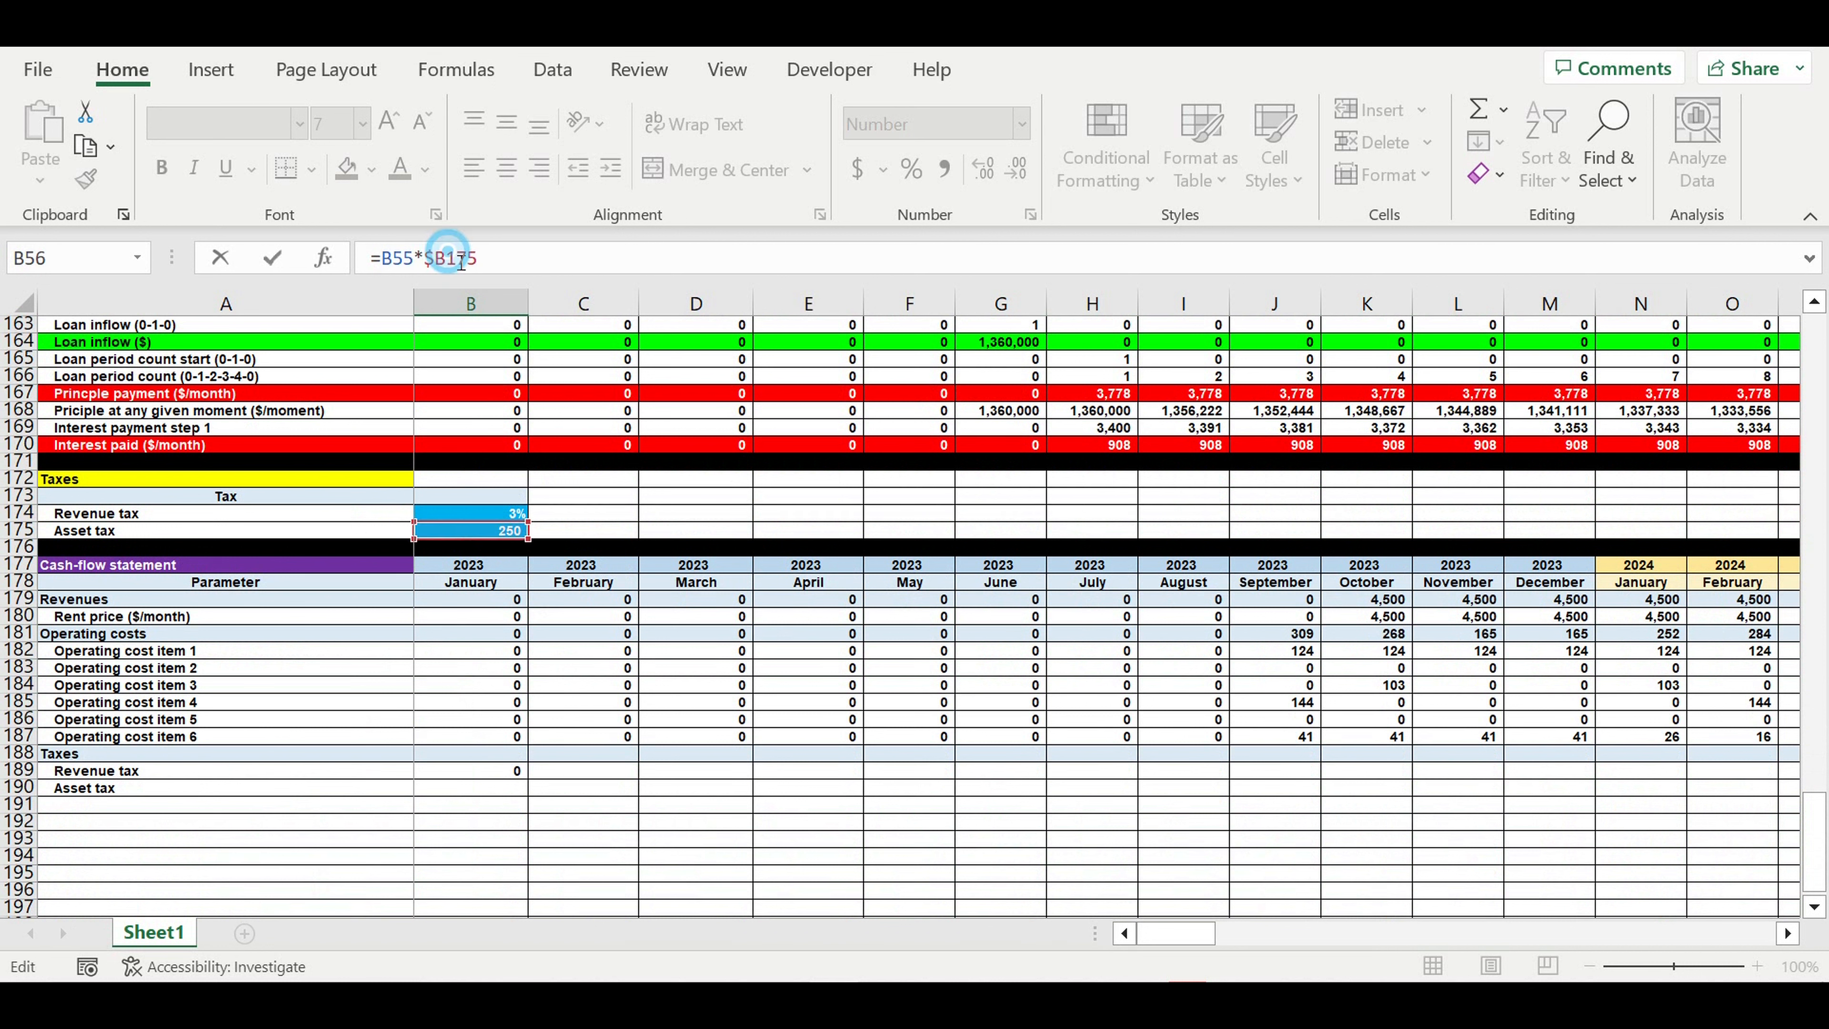
pyautogui.press('Return')
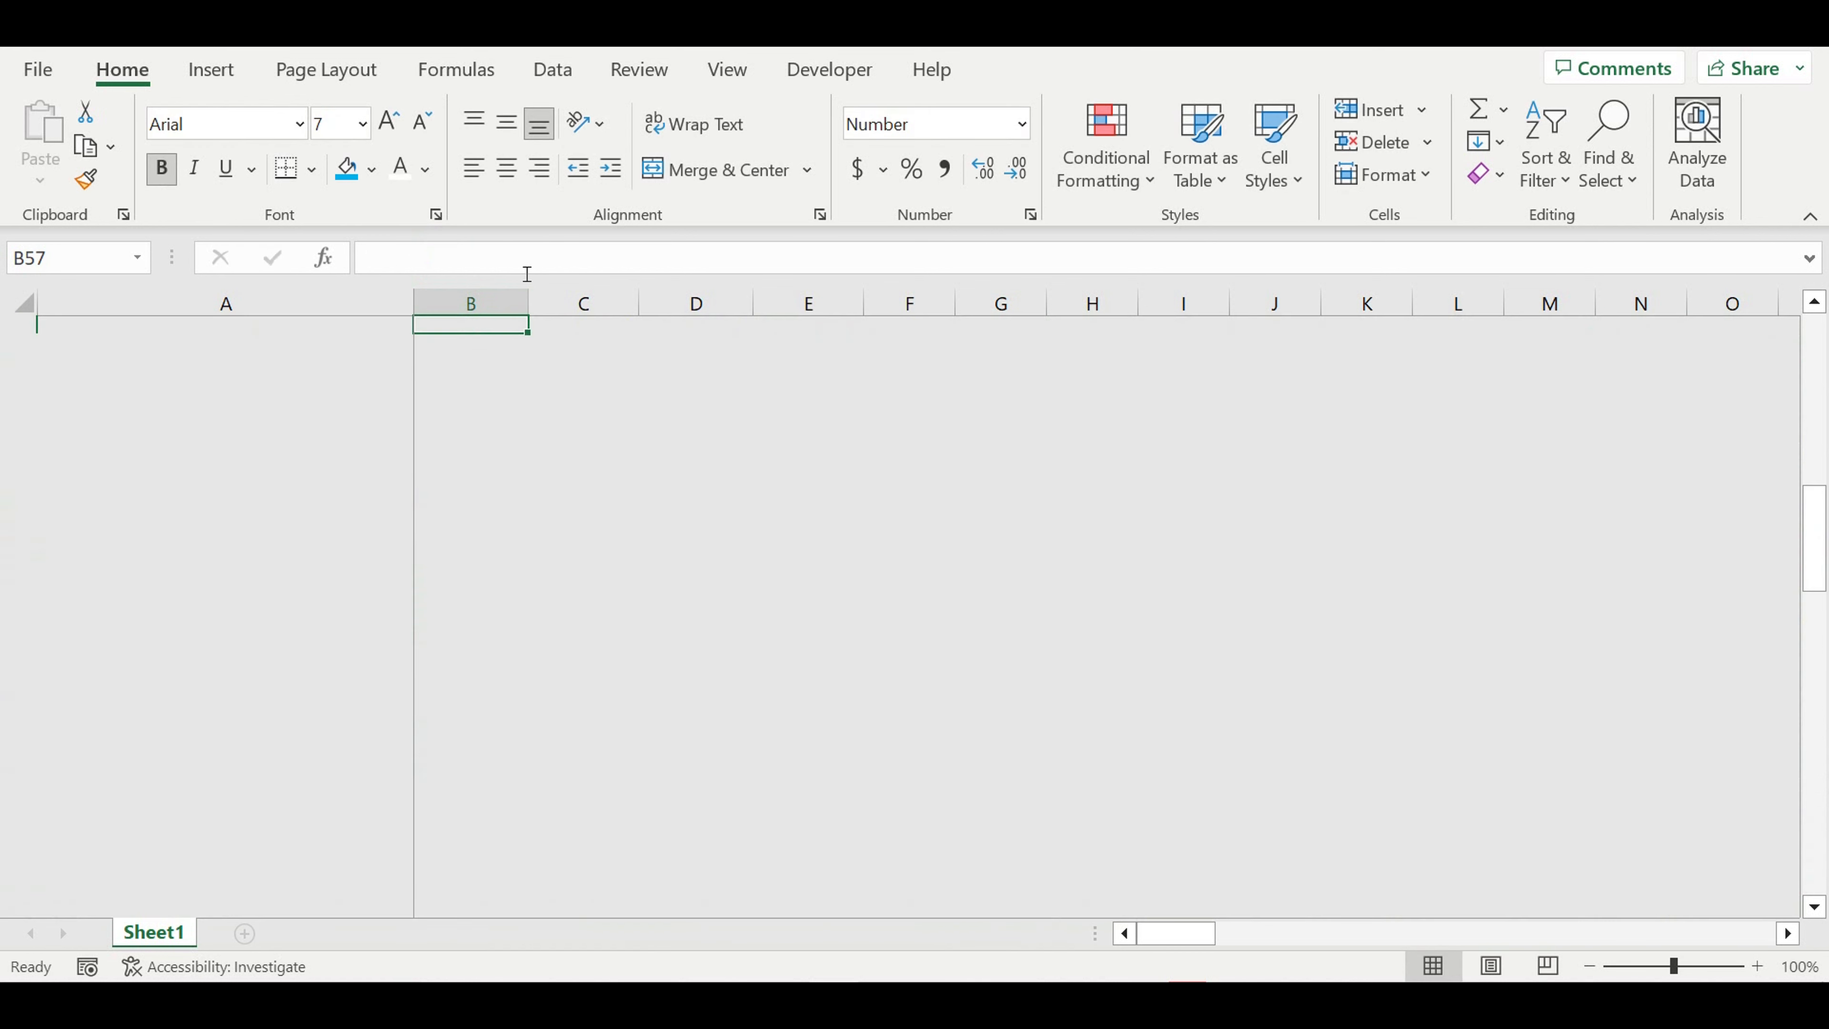
# Step: Fill the B56 monthly asset tax formula across the timeline through December 2032 in column DQ
pyautogui.scroll(3, 603, 499)
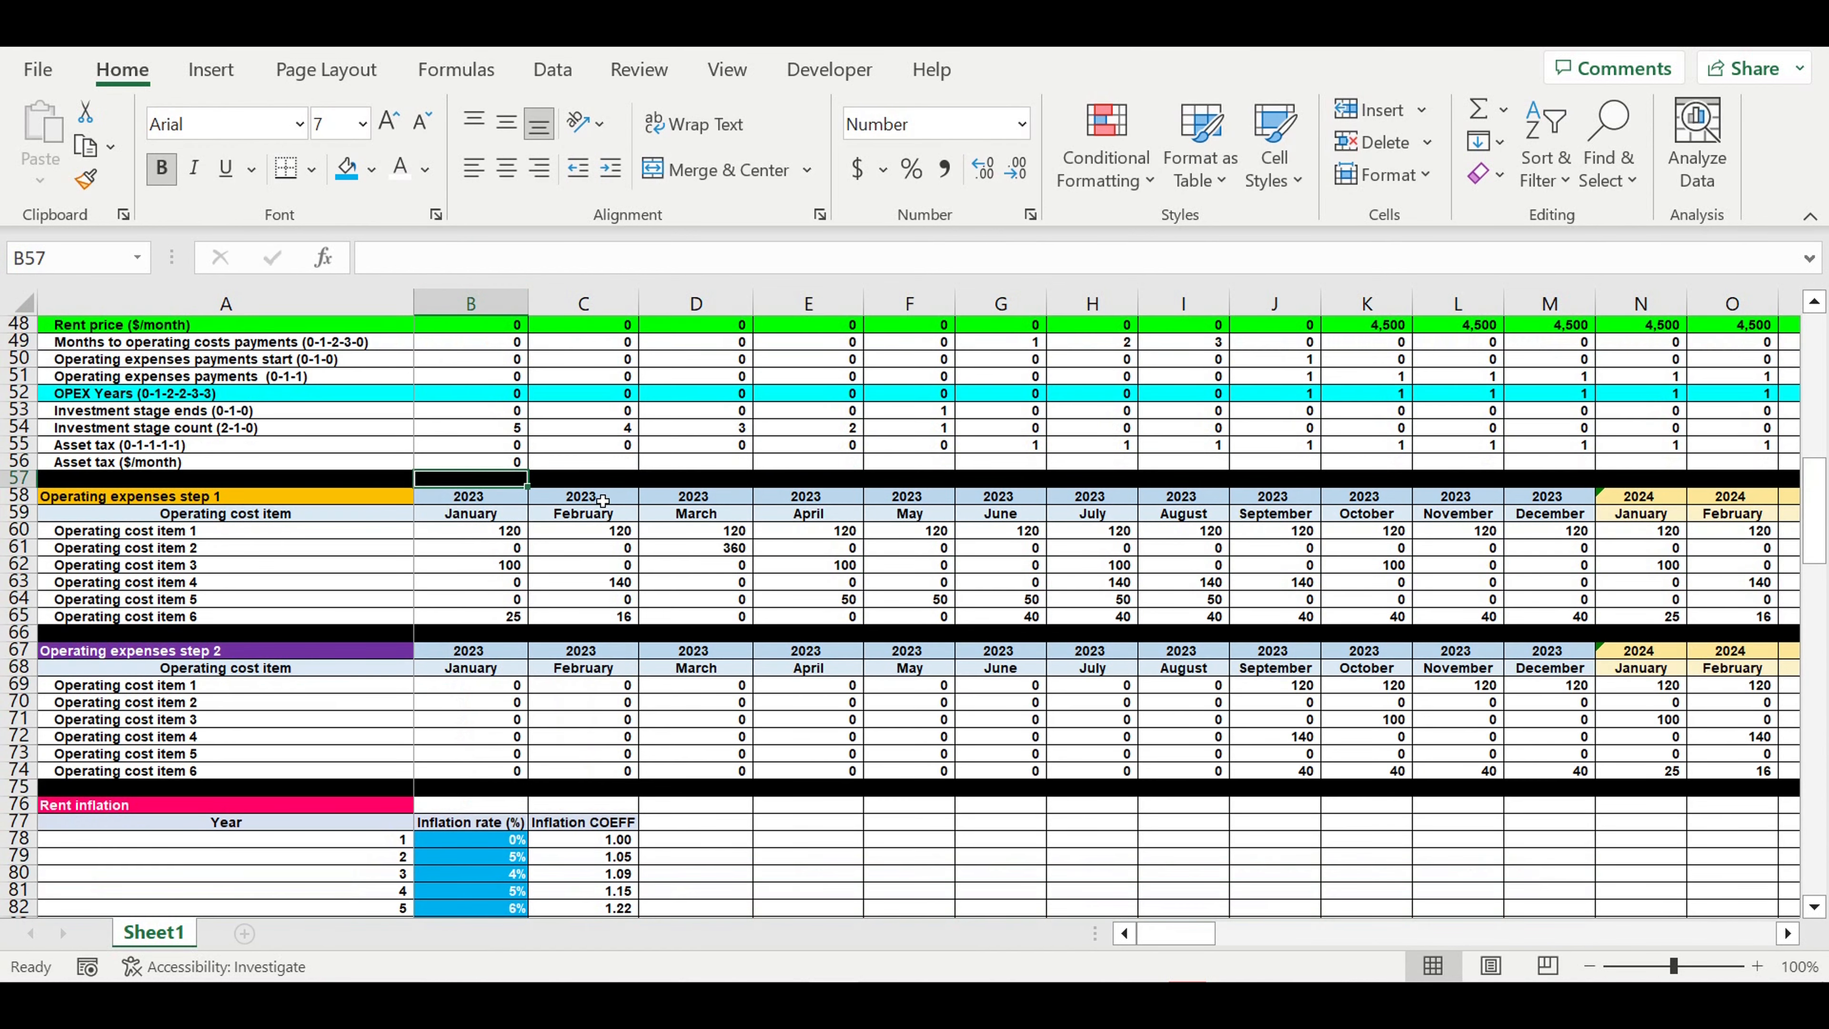
pyautogui.click(507, 463)
pyautogui.moveTo(527, 470); pyautogui.dragTo(1685, 465)
pyautogui.moveTo(1669, 476); pyautogui.dragTo(1689, 462)
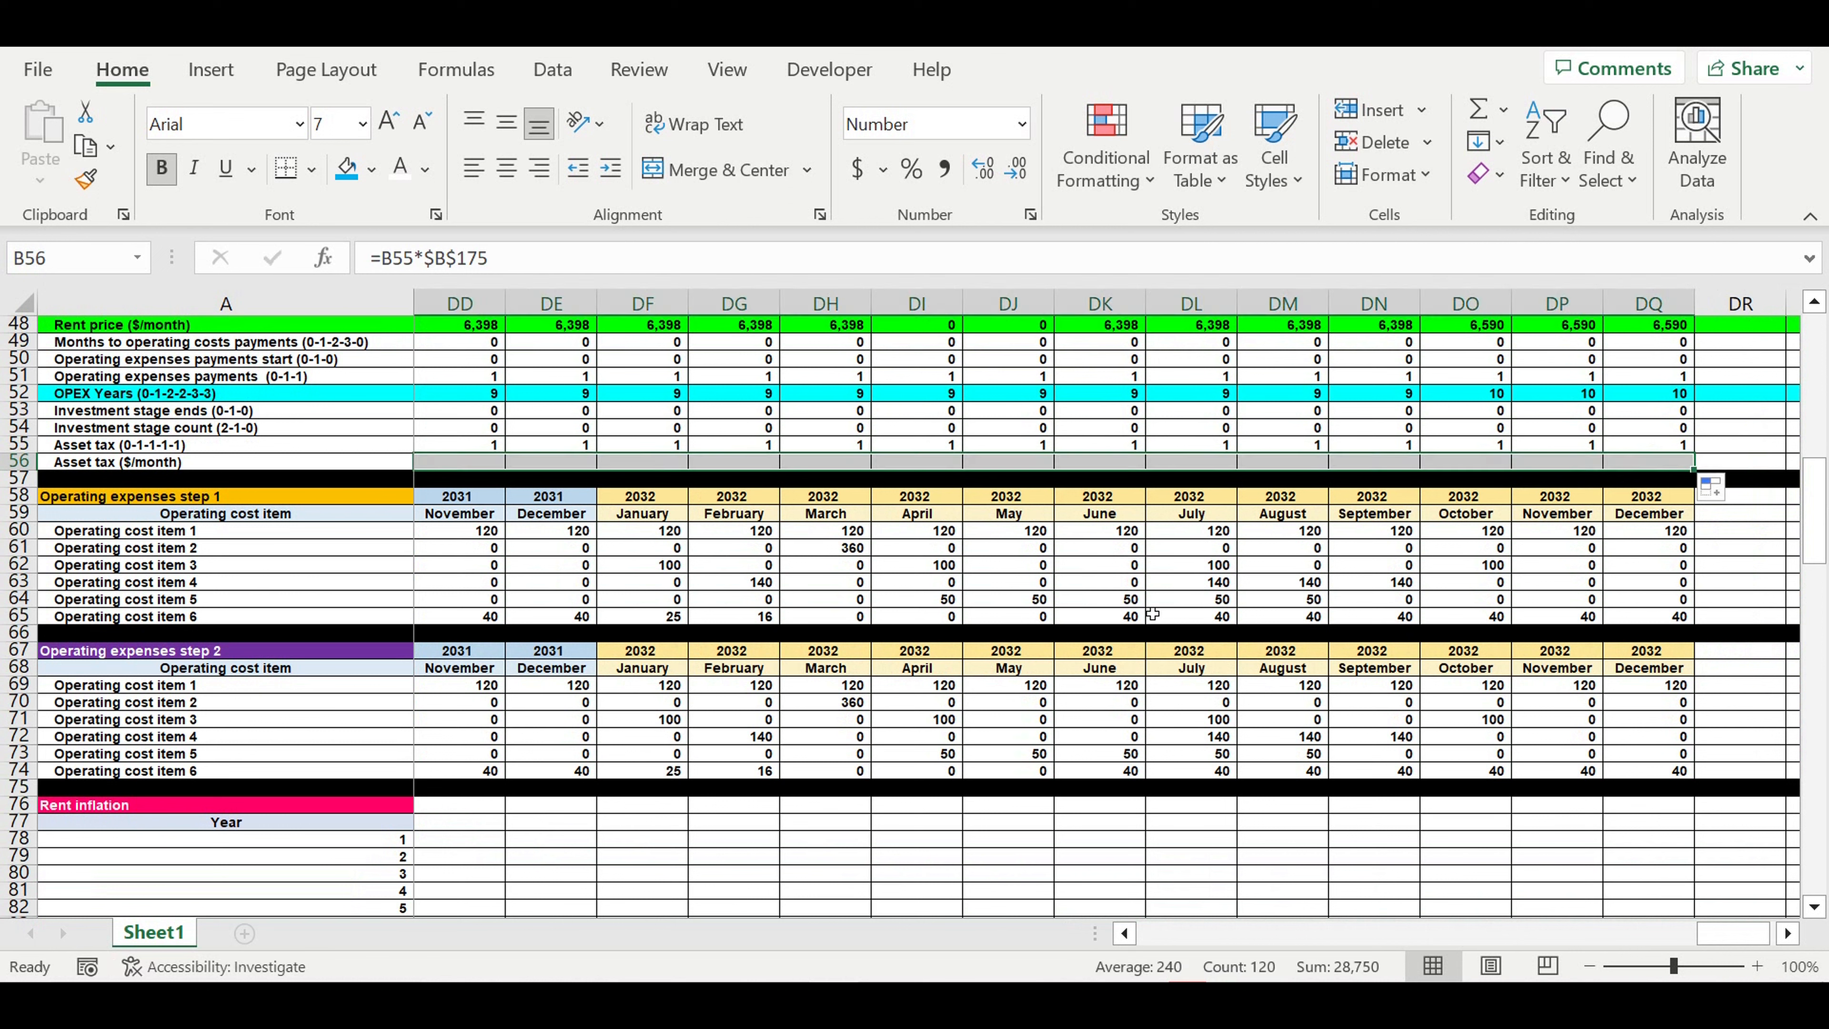
pyautogui.click(1072, 572)
# Step: Shade the whole Asset tax ($/month) row 56 with the standard red fill
pyautogui.click(21, 464)
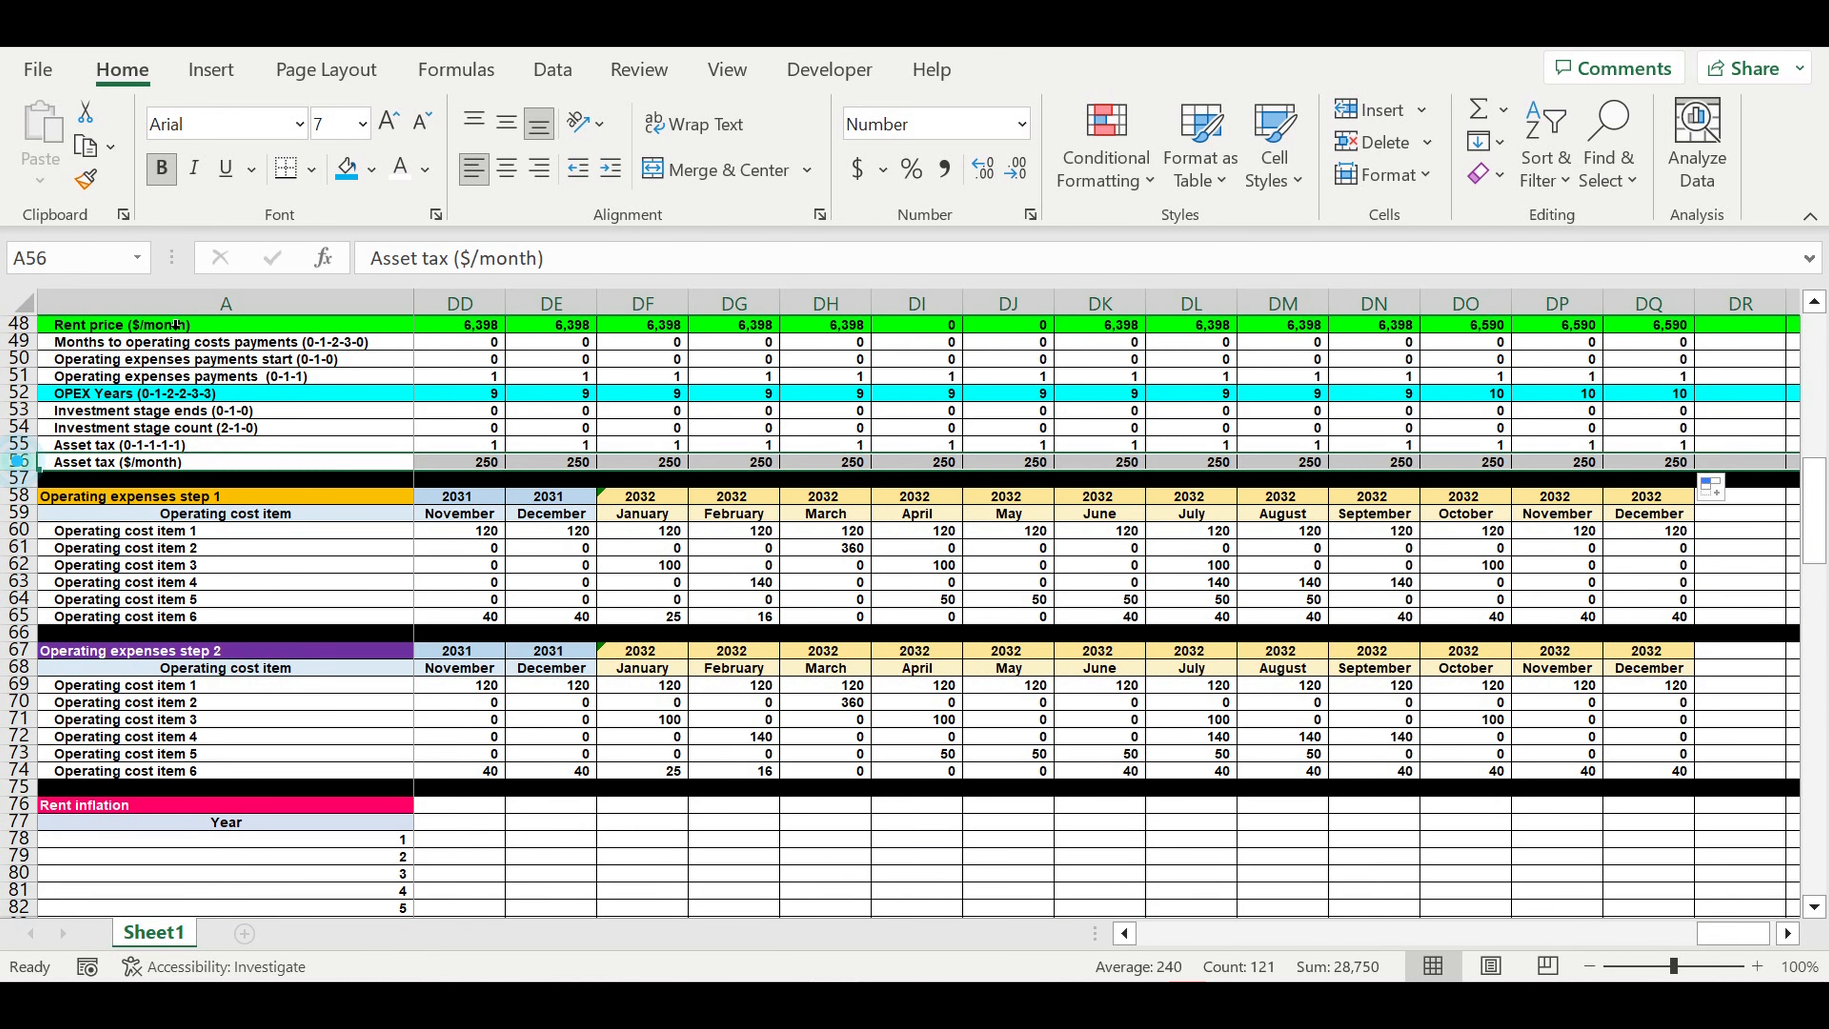
pyautogui.click(373, 171)
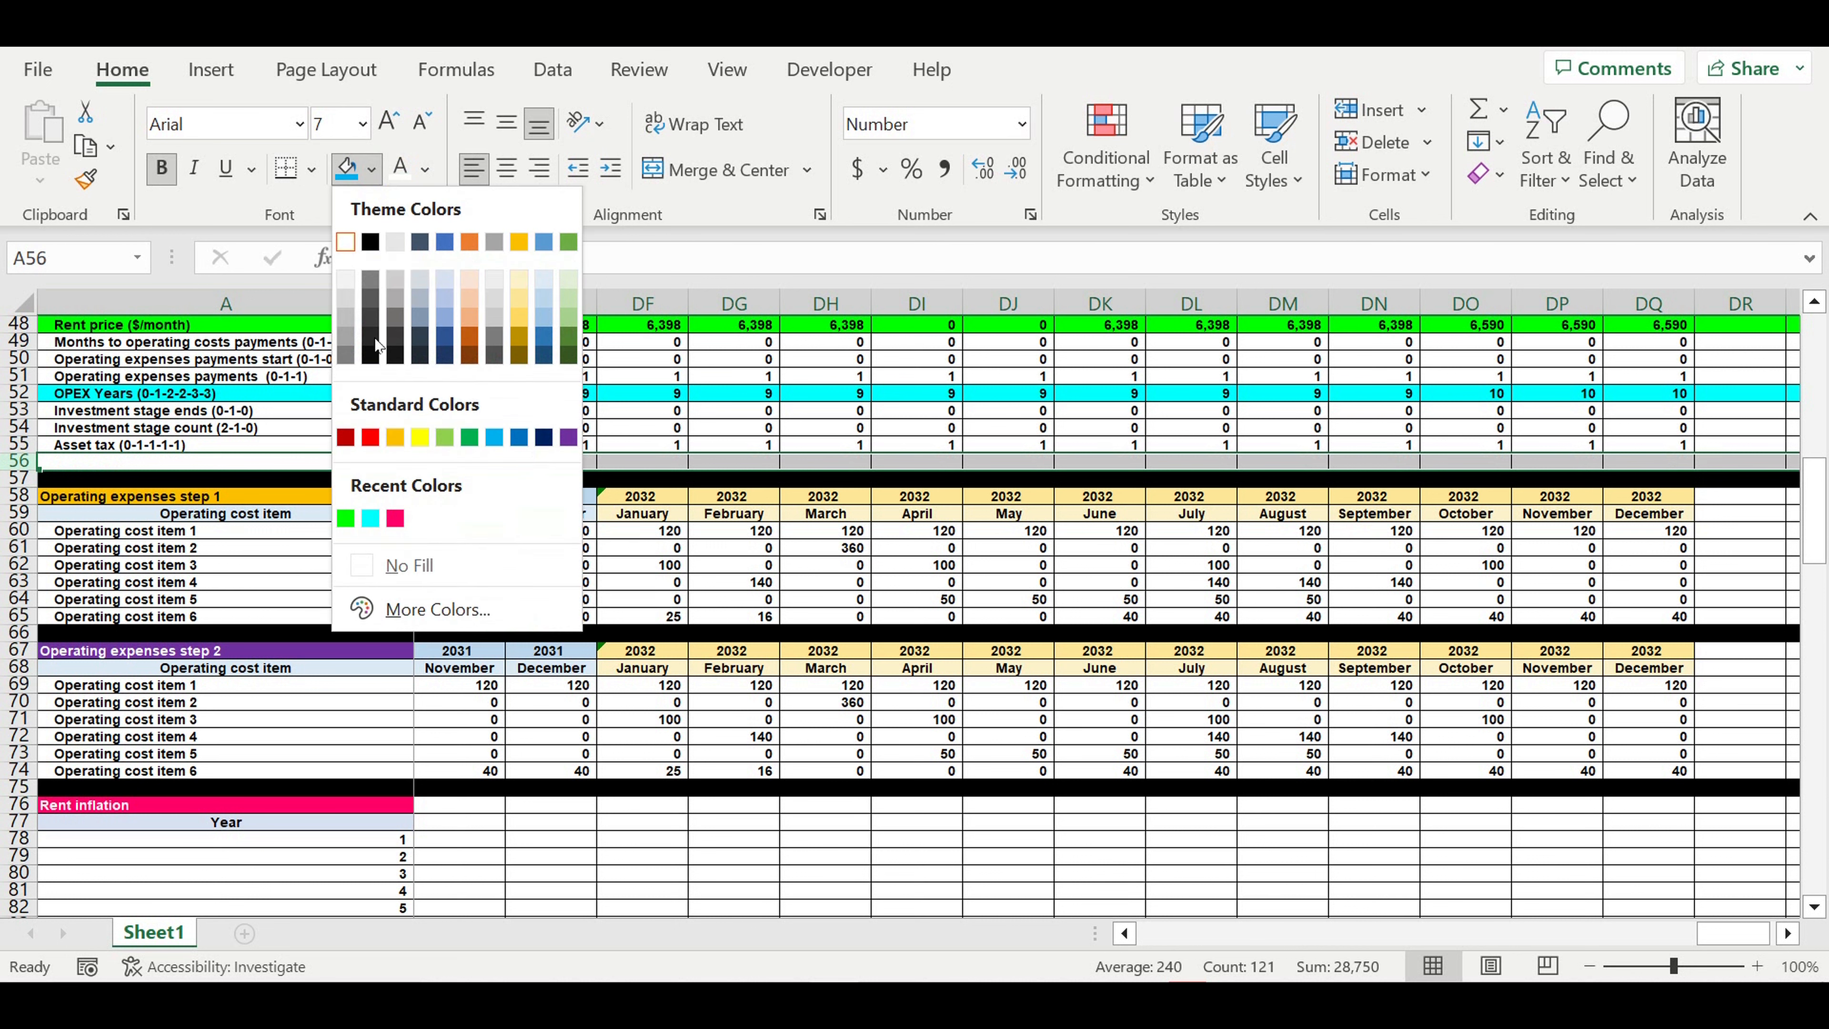
pyautogui.click(371, 435)
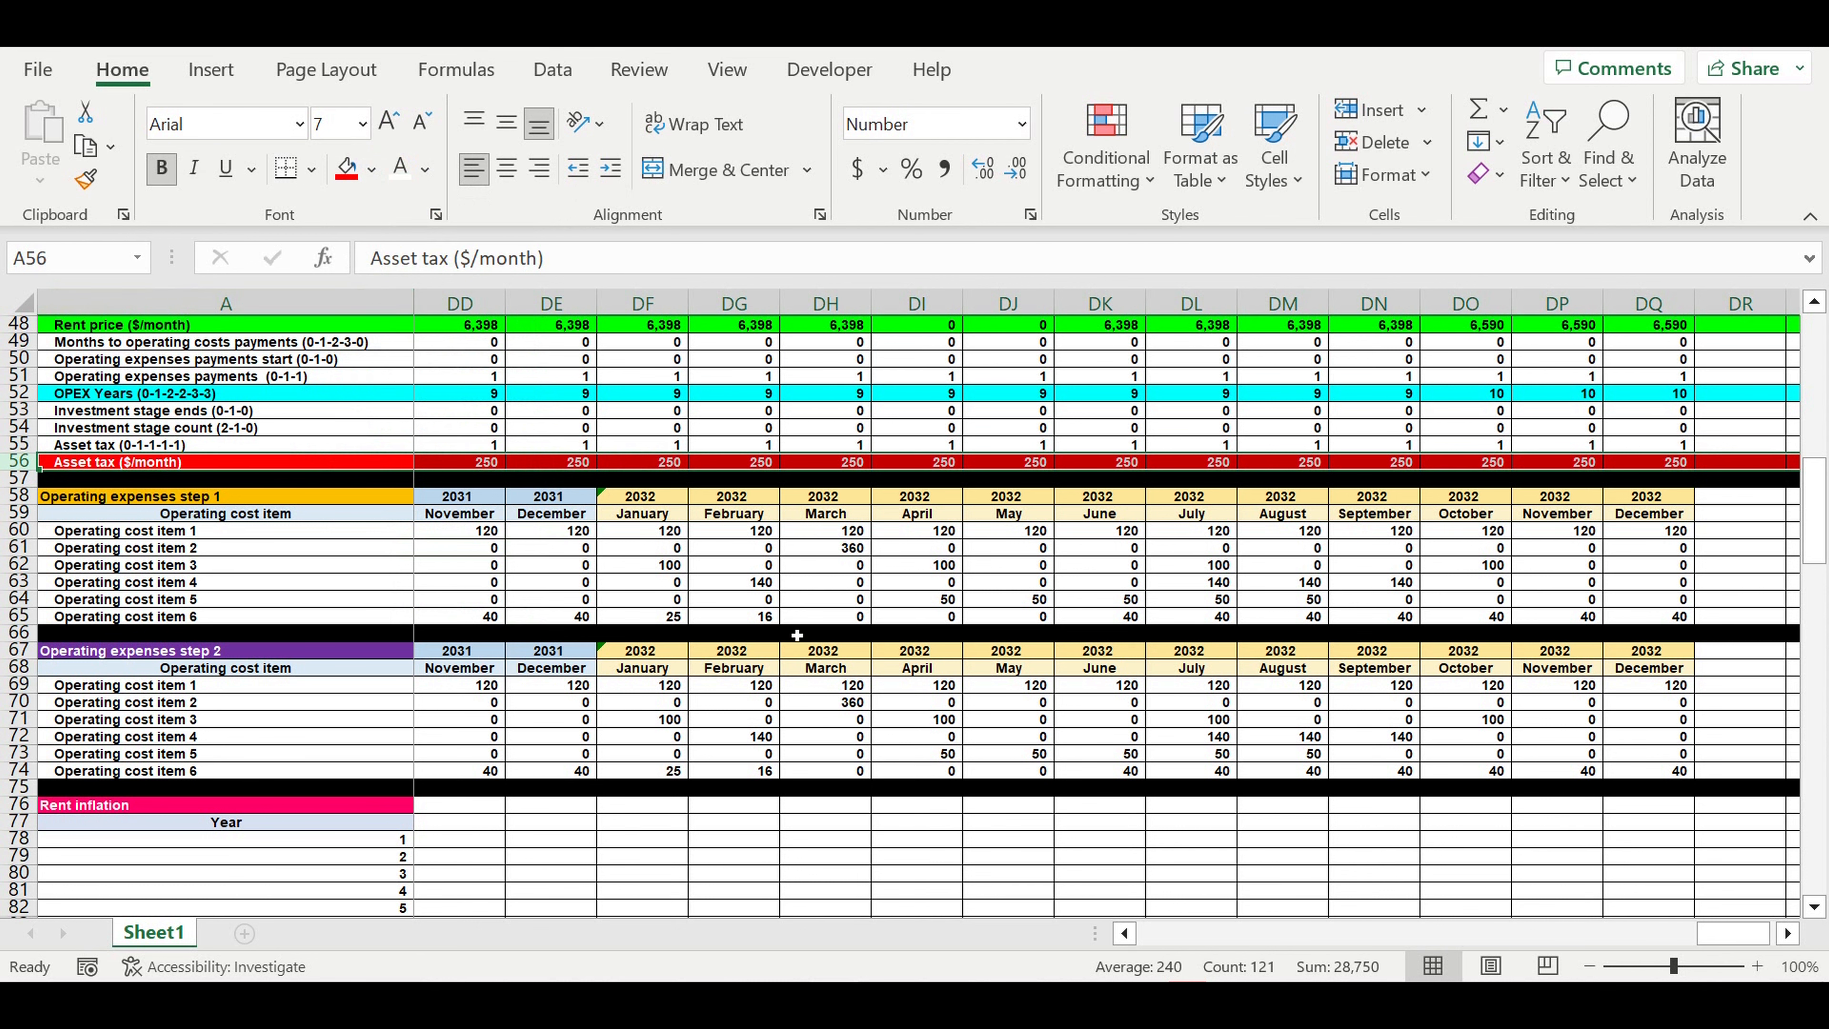
pyautogui.click(826, 633)
# Step: Link the January 2023 Asset tax cell B190 in the cash-flow statement to the monthly asset tax with =B56
pyautogui.moveTo(1736, 936); pyautogui.dragTo(894, 938)
pyautogui.scroll(-5, 737, 721)
pyautogui.scroll(-20, 737, 721)
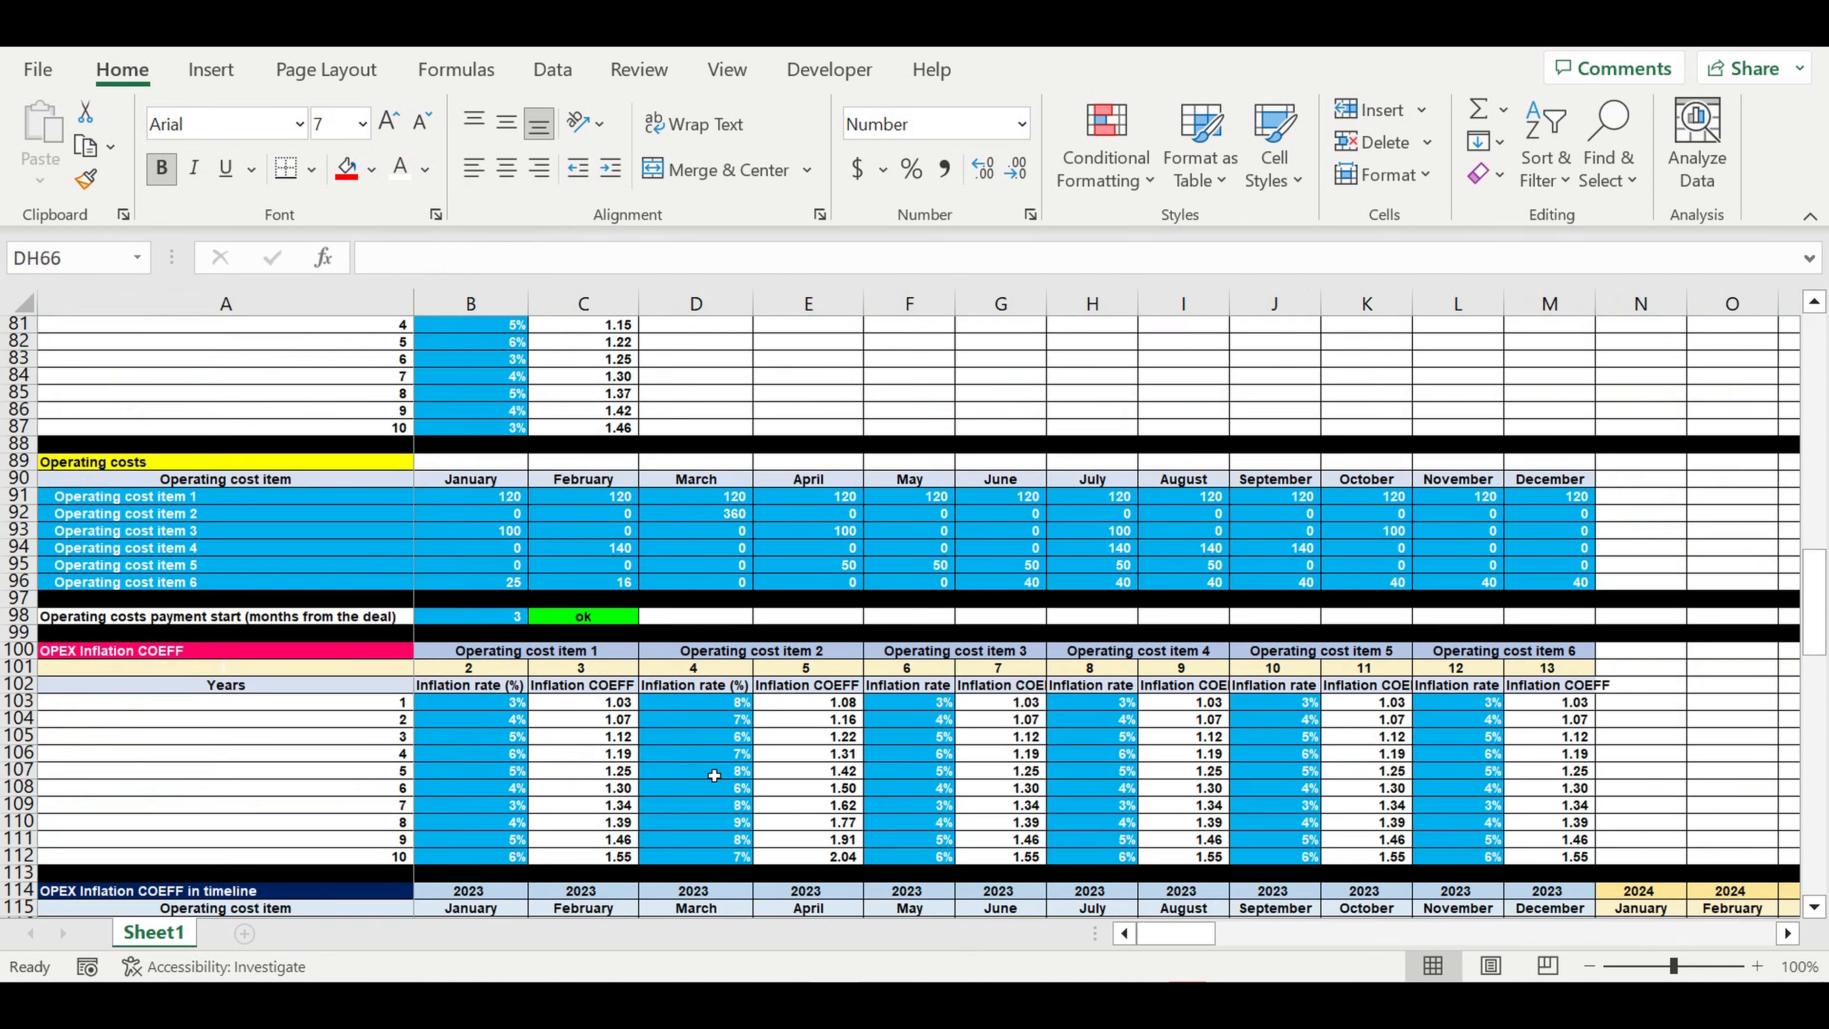
pyautogui.scroll(-1, 694, 728)
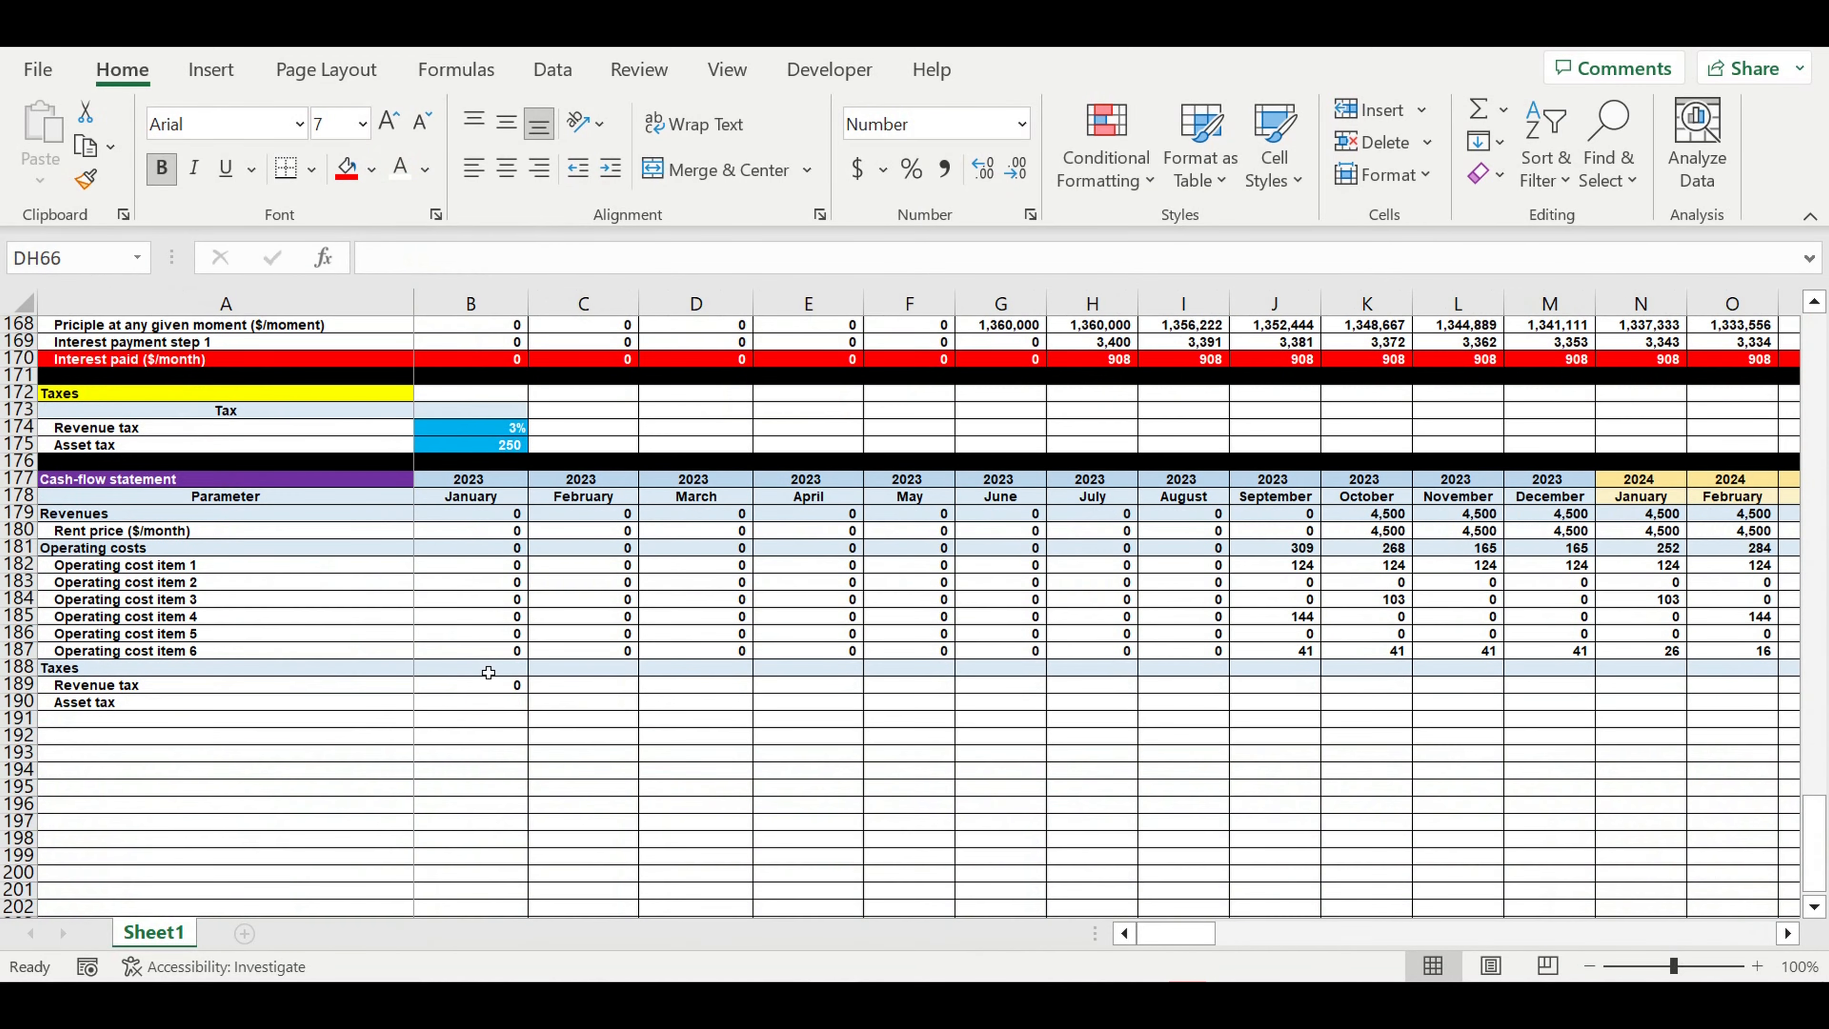
pyautogui.click(145, 707)
pyautogui.click(478, 703)
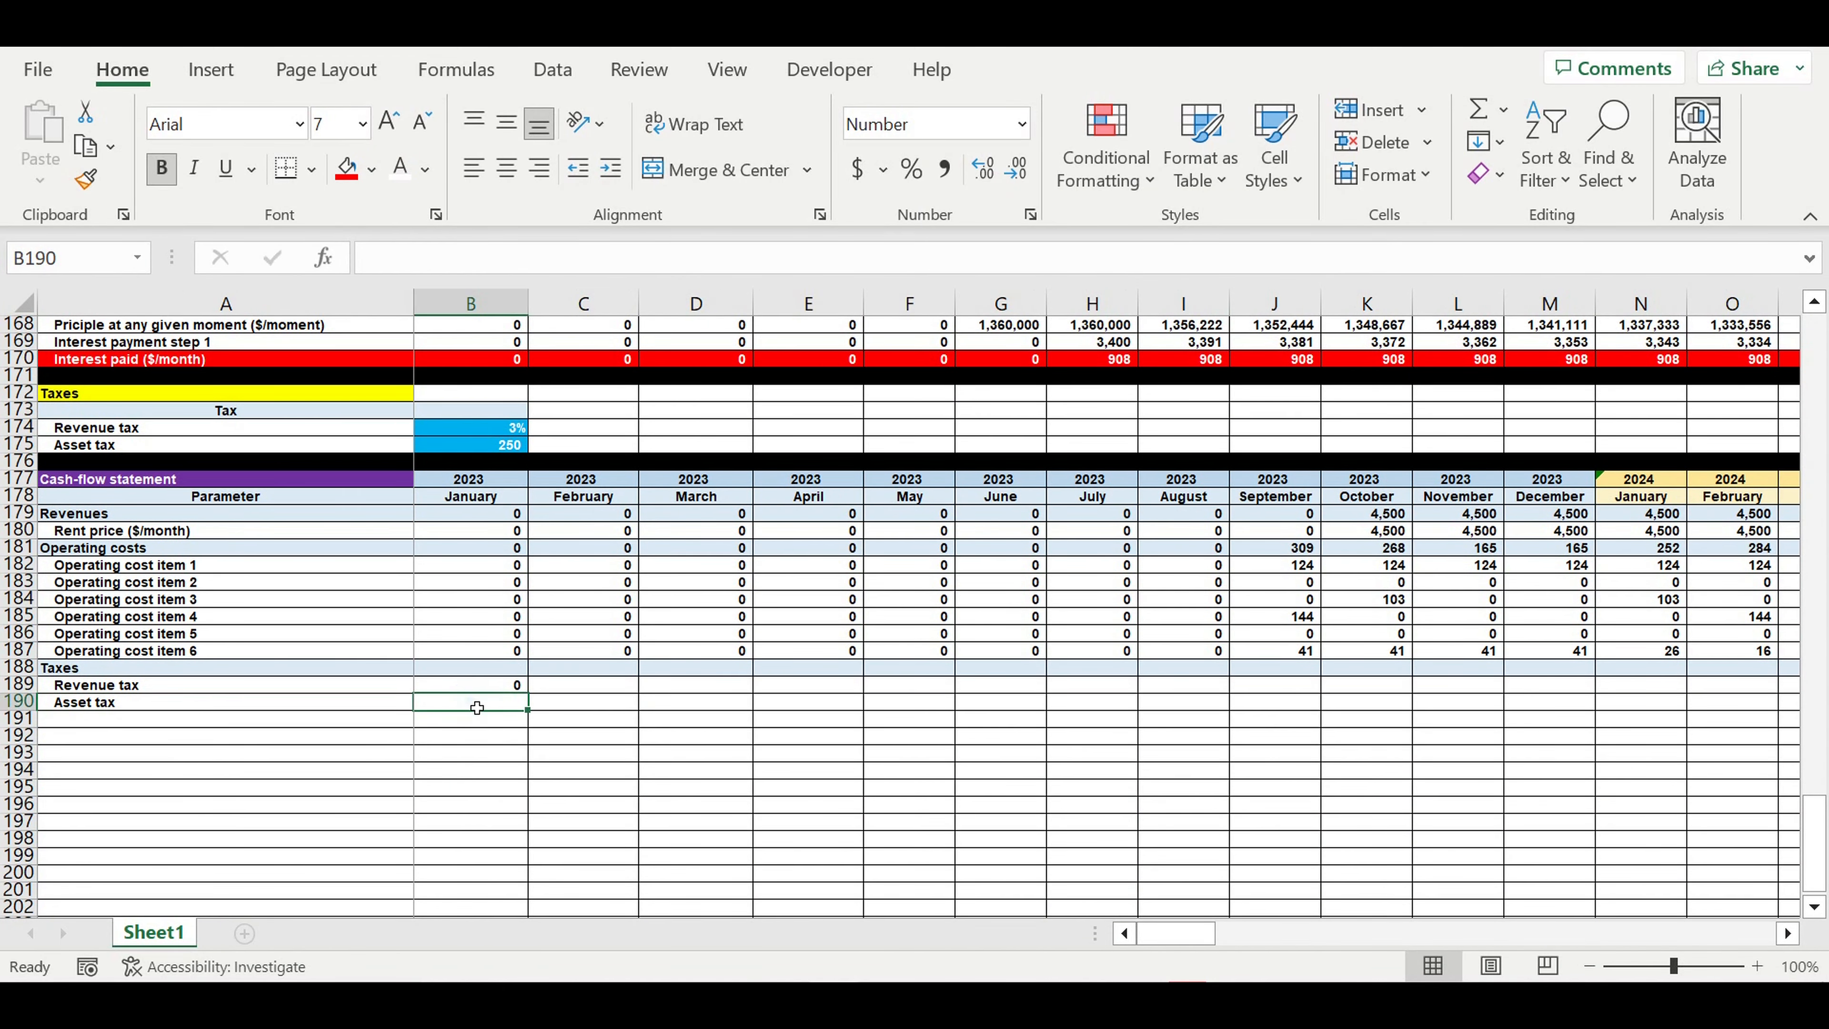
pyautogui.write('=')
pyautogui.scroll(3, 1775, 759)
pyautogui.moveTo(1818, 857); pyautogui.dragTo(1816, 364)
pyautogui.scroll(-1, 644, 631)
pyautogui.scroll(-7, 644, 631)
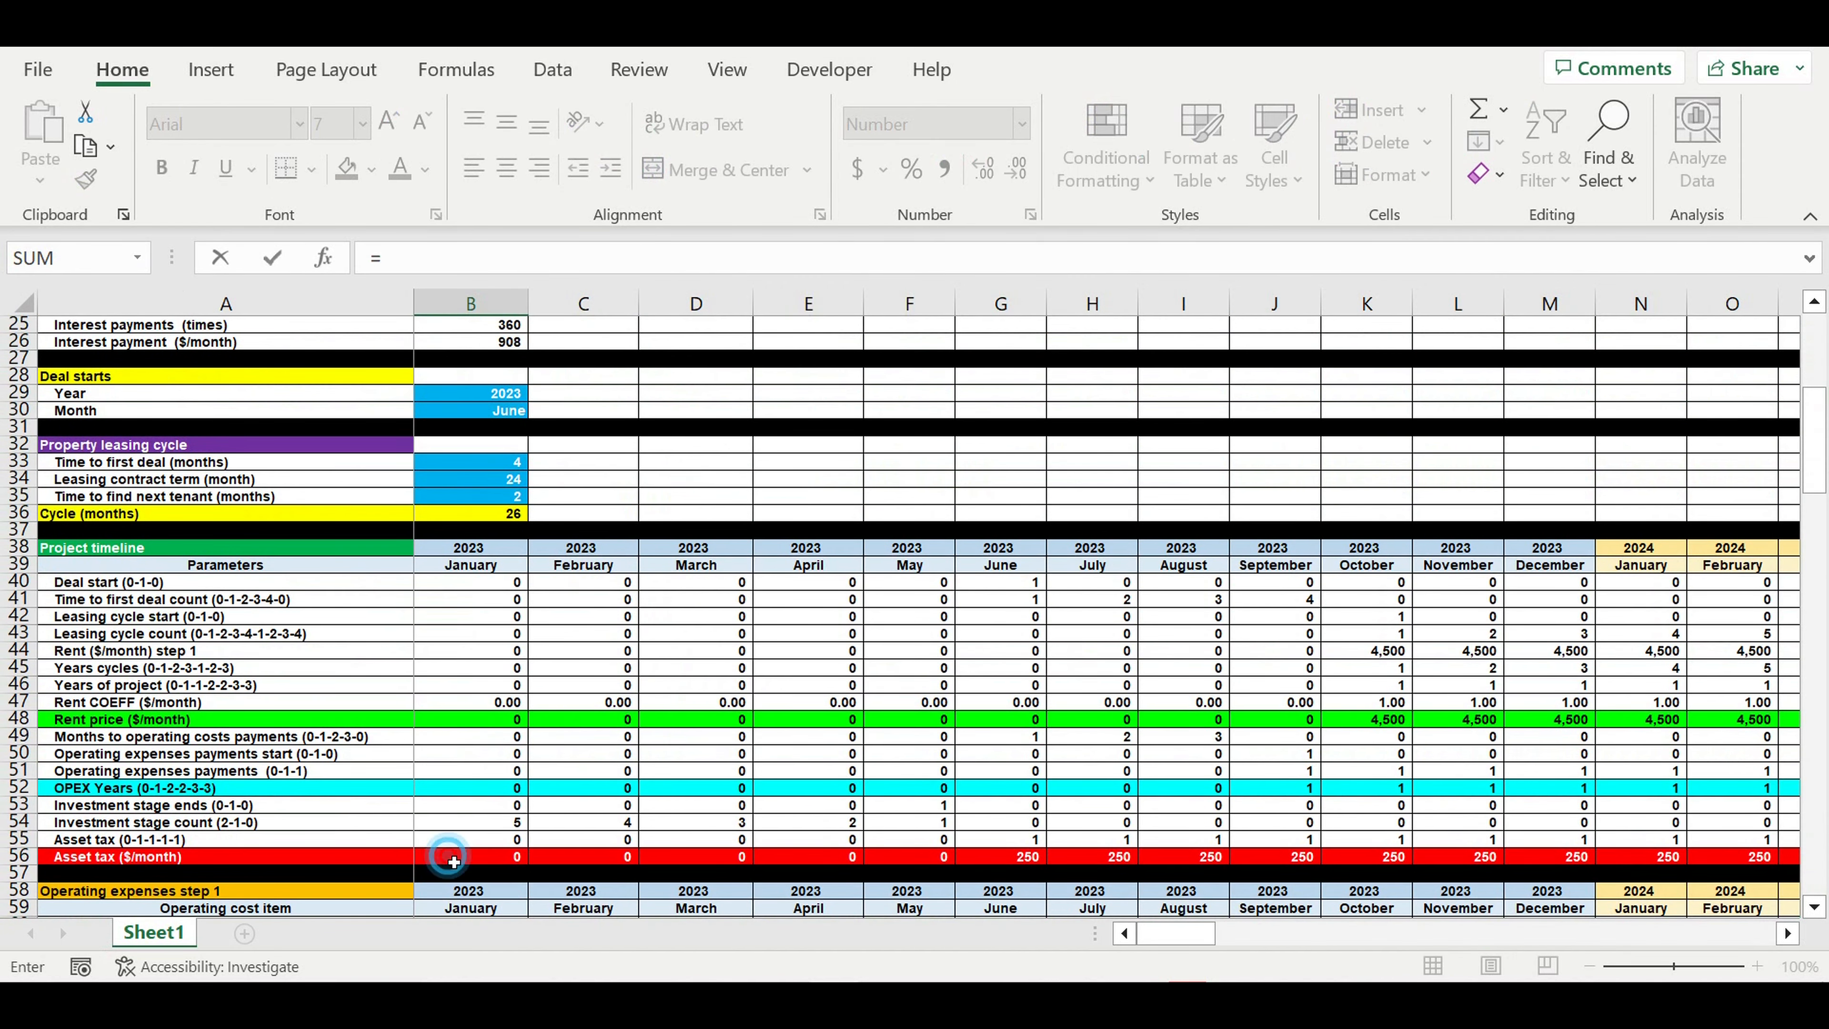
pyautogui.click(454, 858)
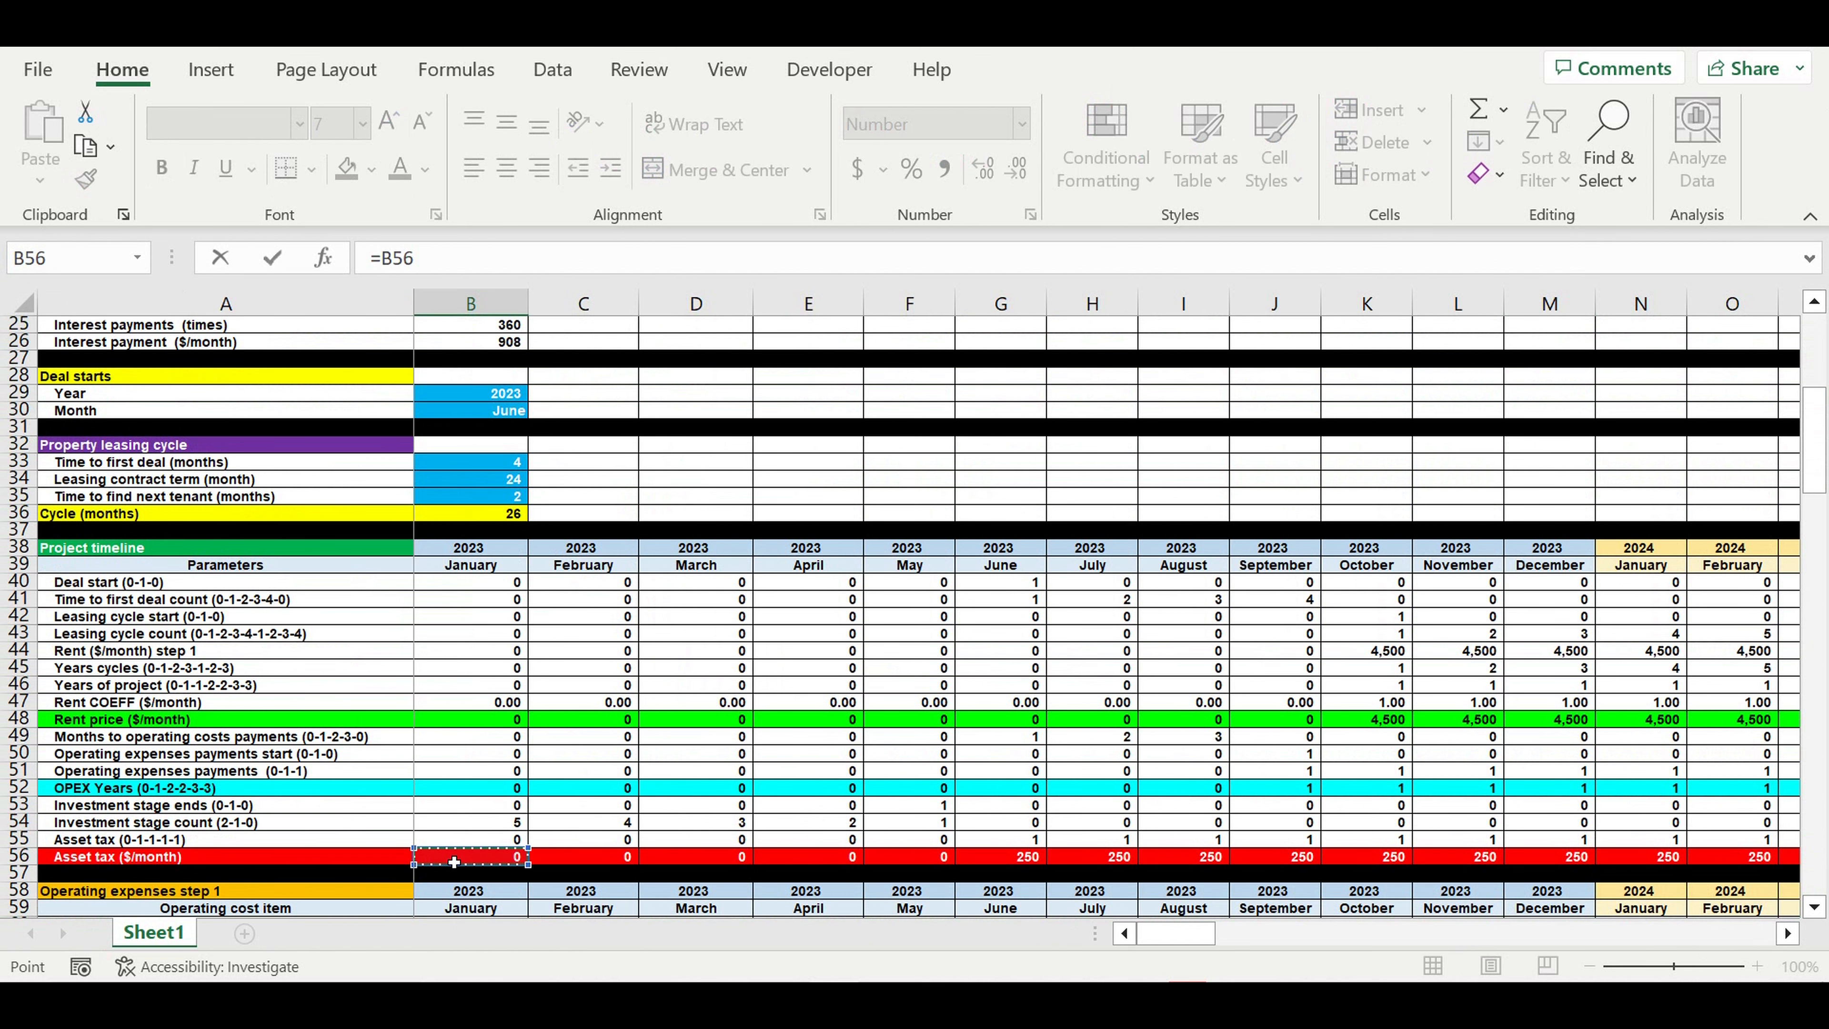
pyautogui.press('Return')
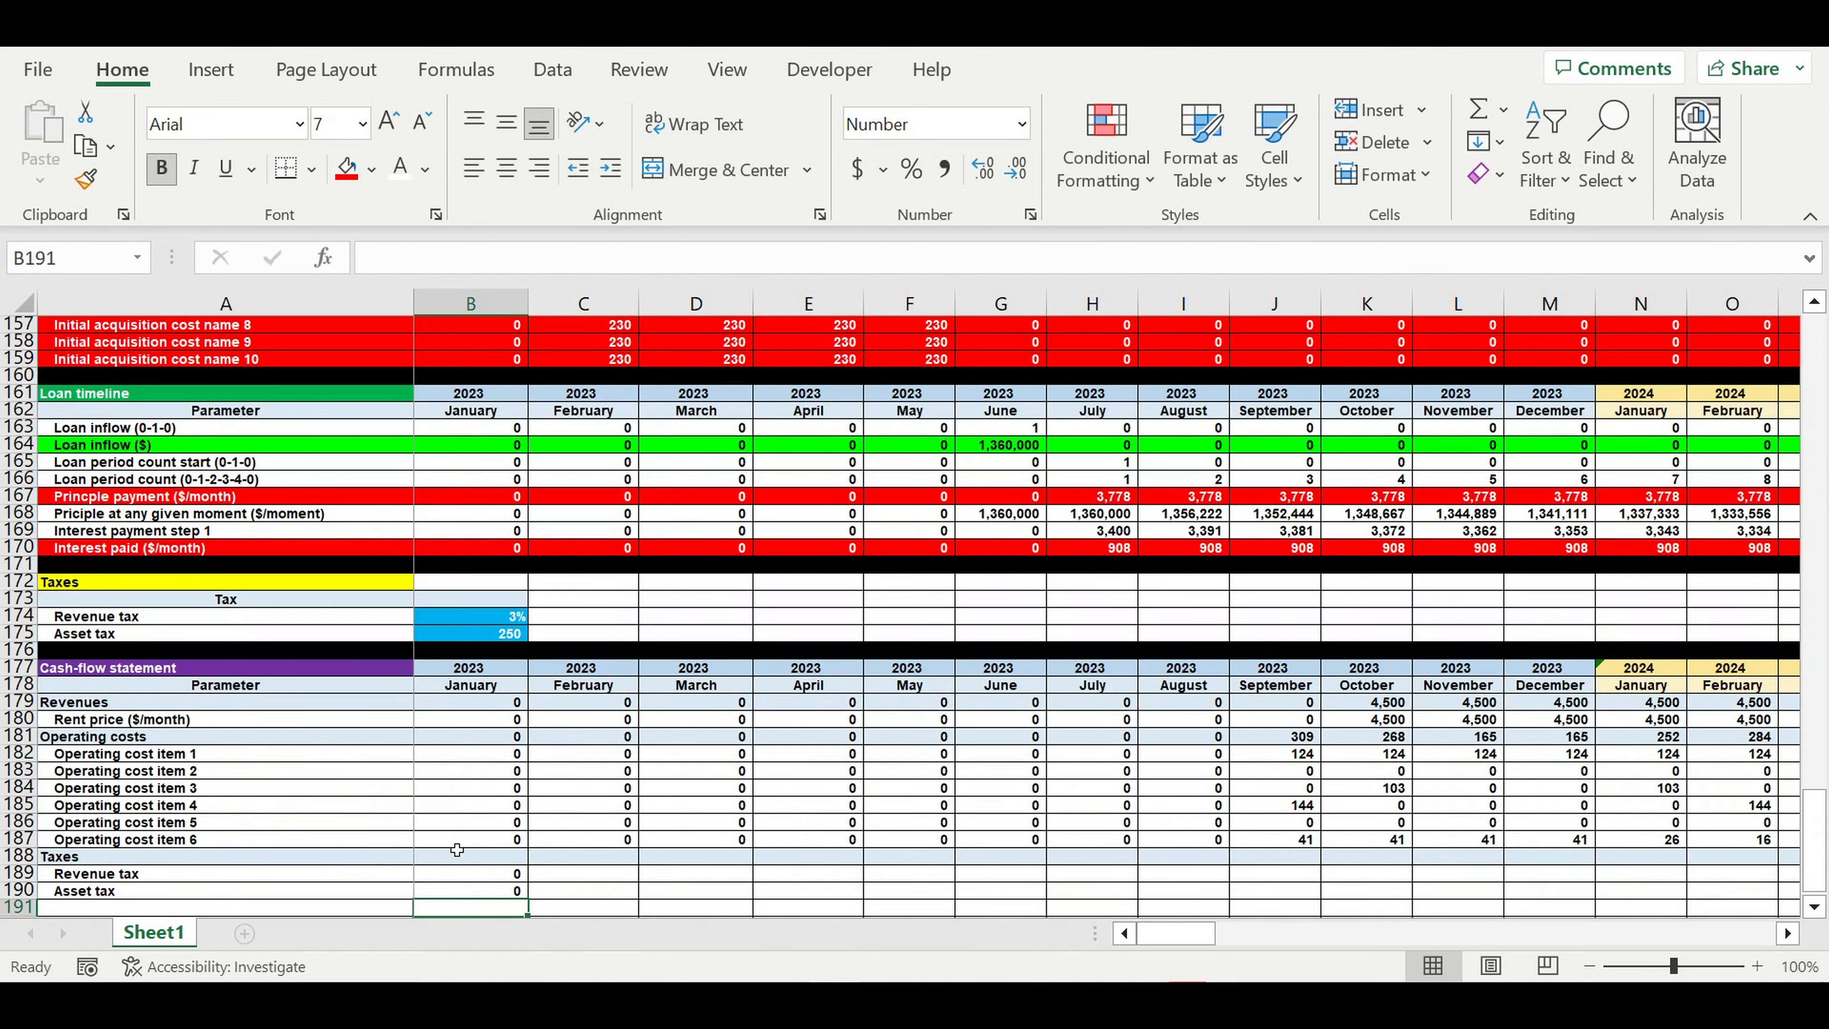
# Step: Total the January 2023 taxes in B188 with =B189+B190
pyautogui.scroll(-1, 459, 844)
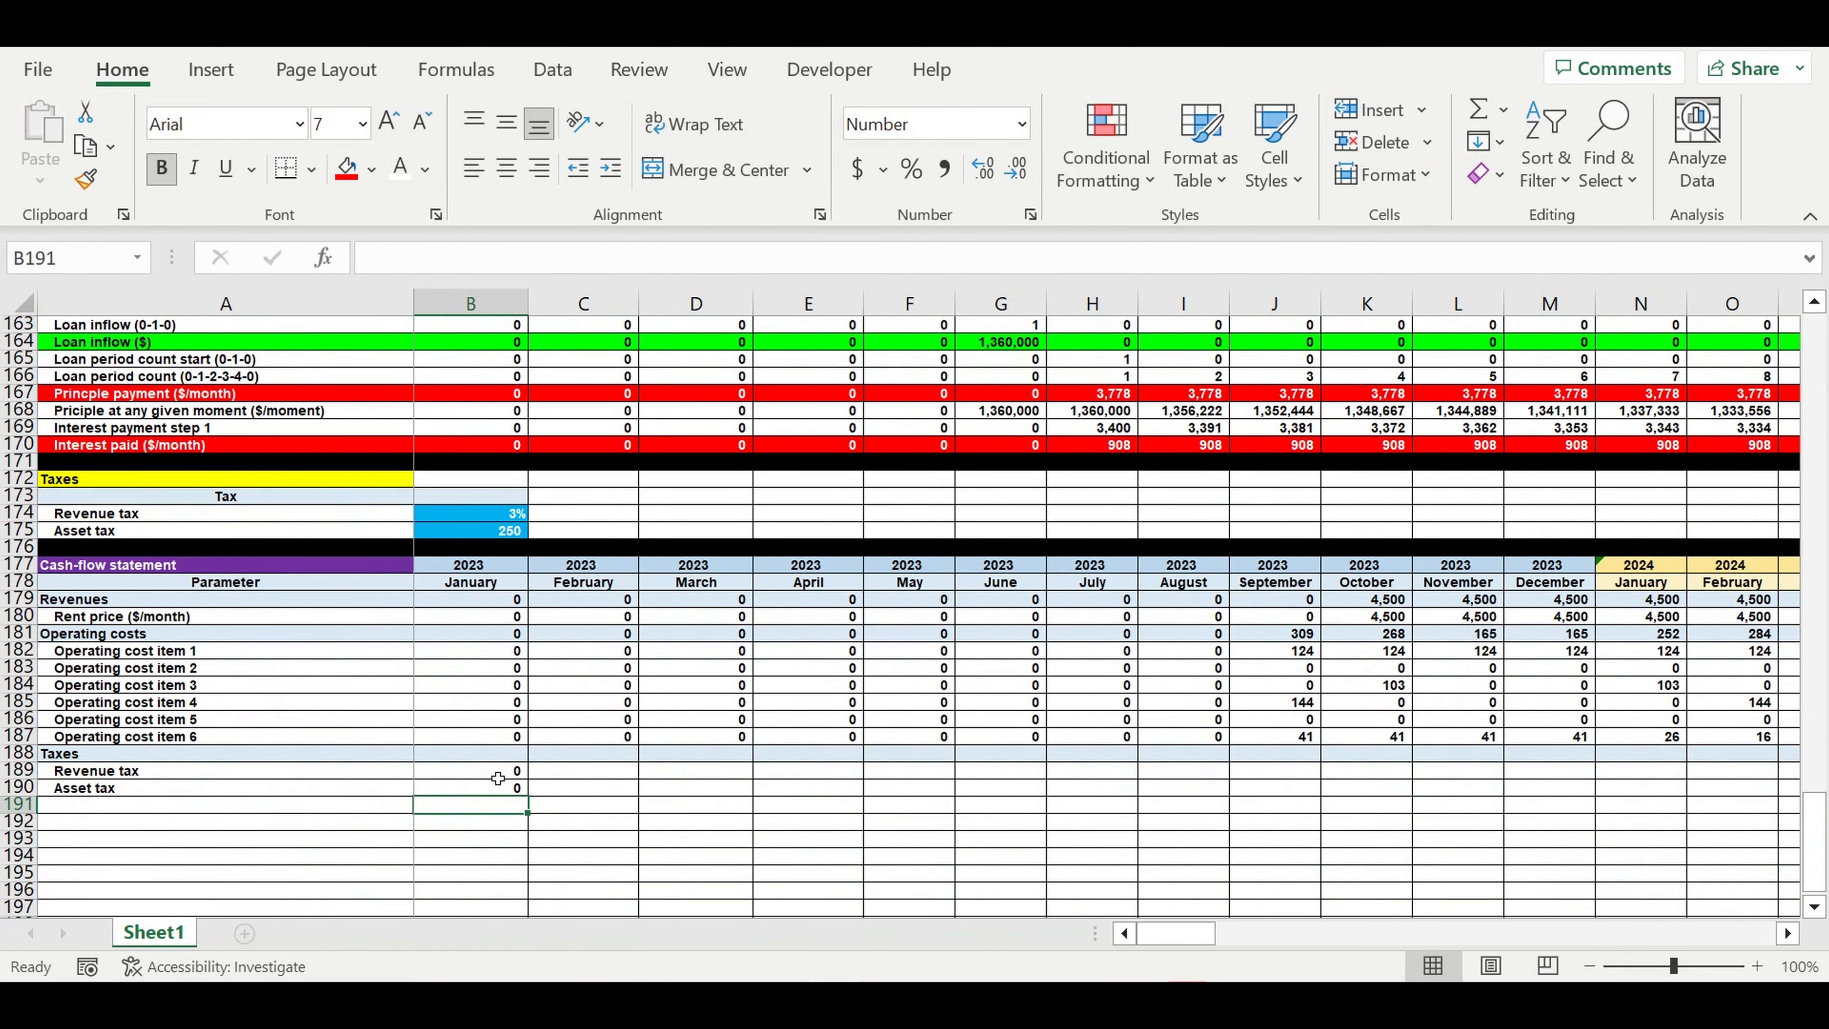
pyautogui.click(490, 753)
pyautogui.write('=')
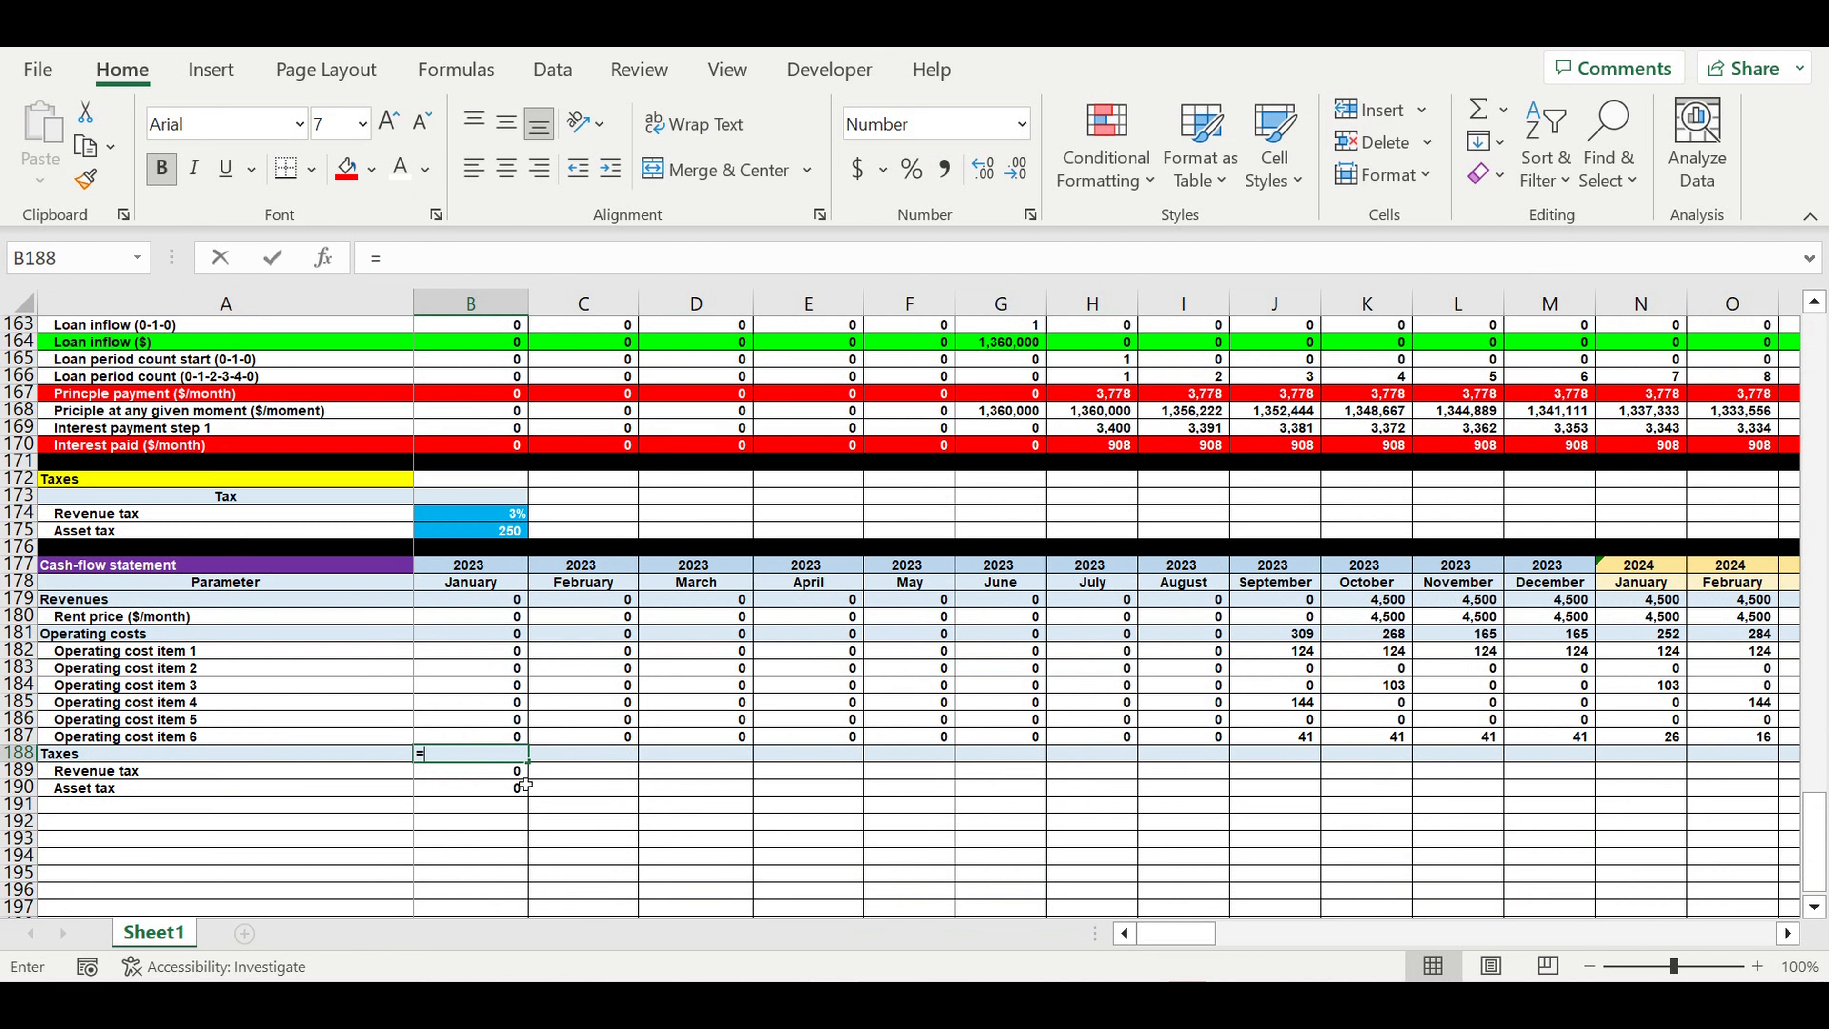
pyautogui.click(503, 773)
pyautogui.write('+')
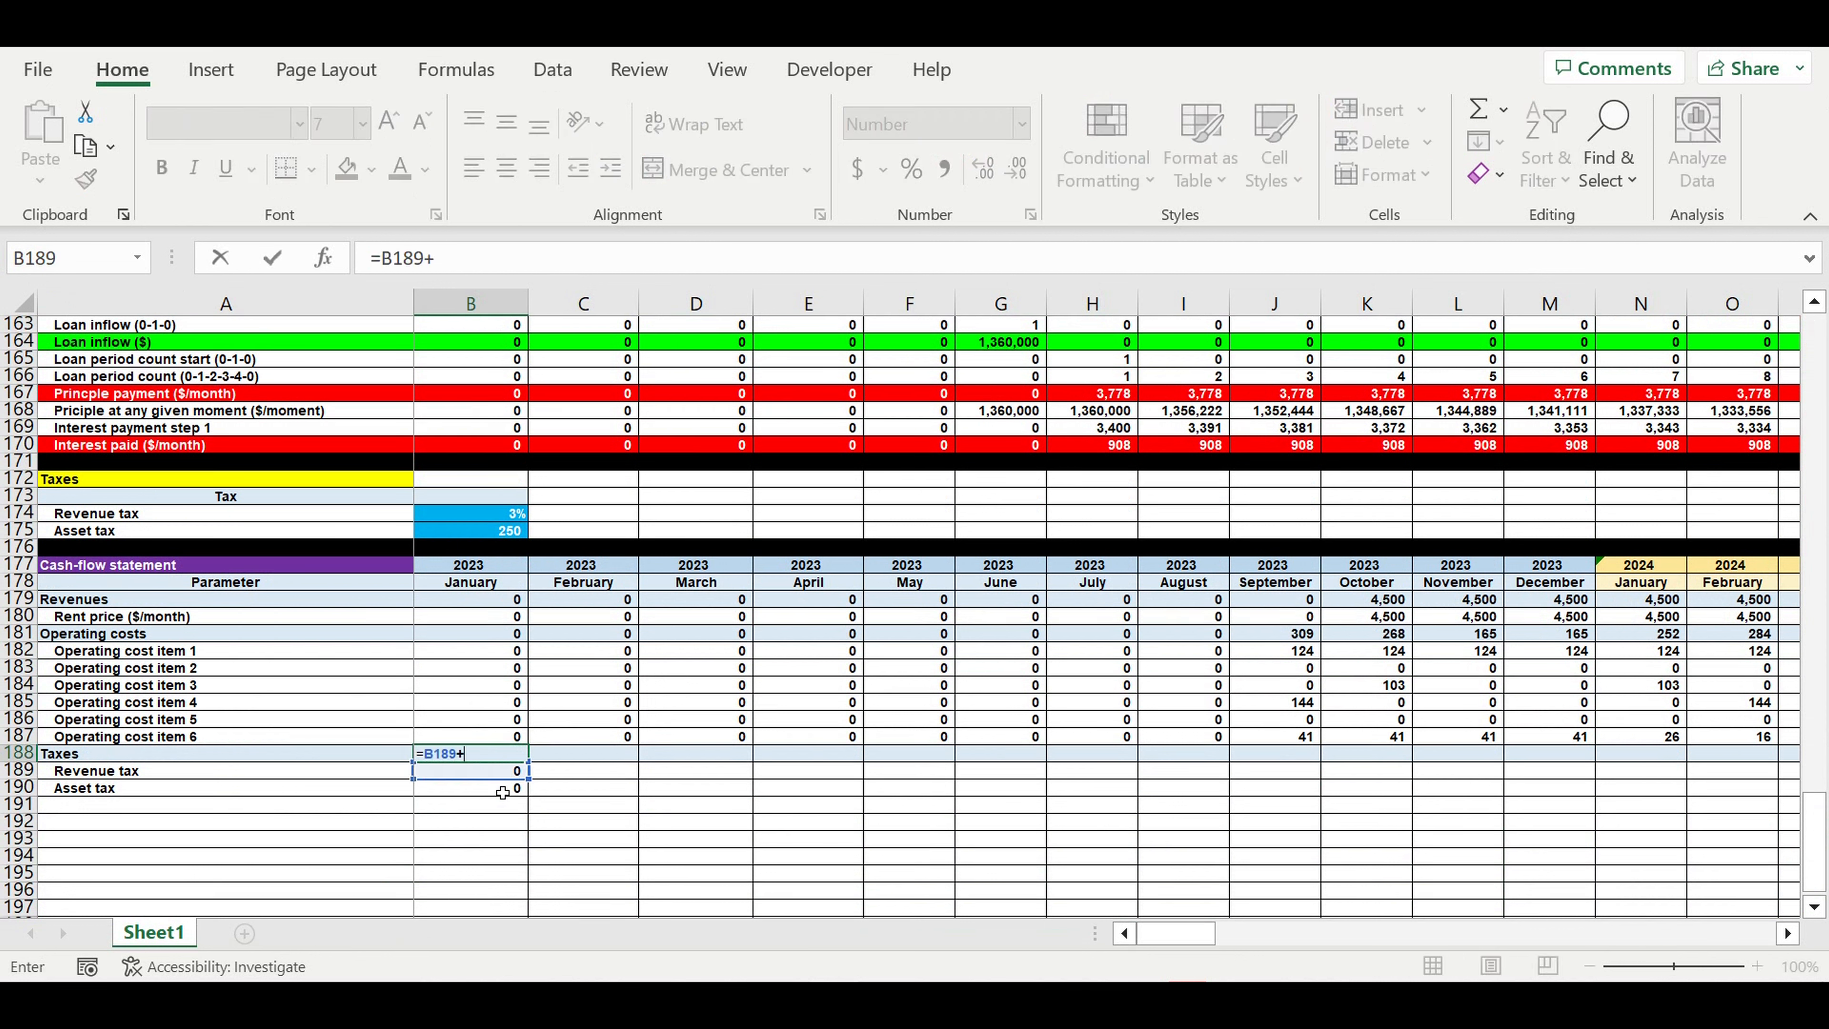
pyautogui.click(497, 789)
pyautogui.press('Return')
# Step: Fill the Taxes, Revenue tax and Asset tax formulas in B188:B190 across the timeline through December 2032 in column DQ
pyautogui.click(484, 753)
pyautogui.moveTo(491, 770); pyautogui.dragTo(693, 798)
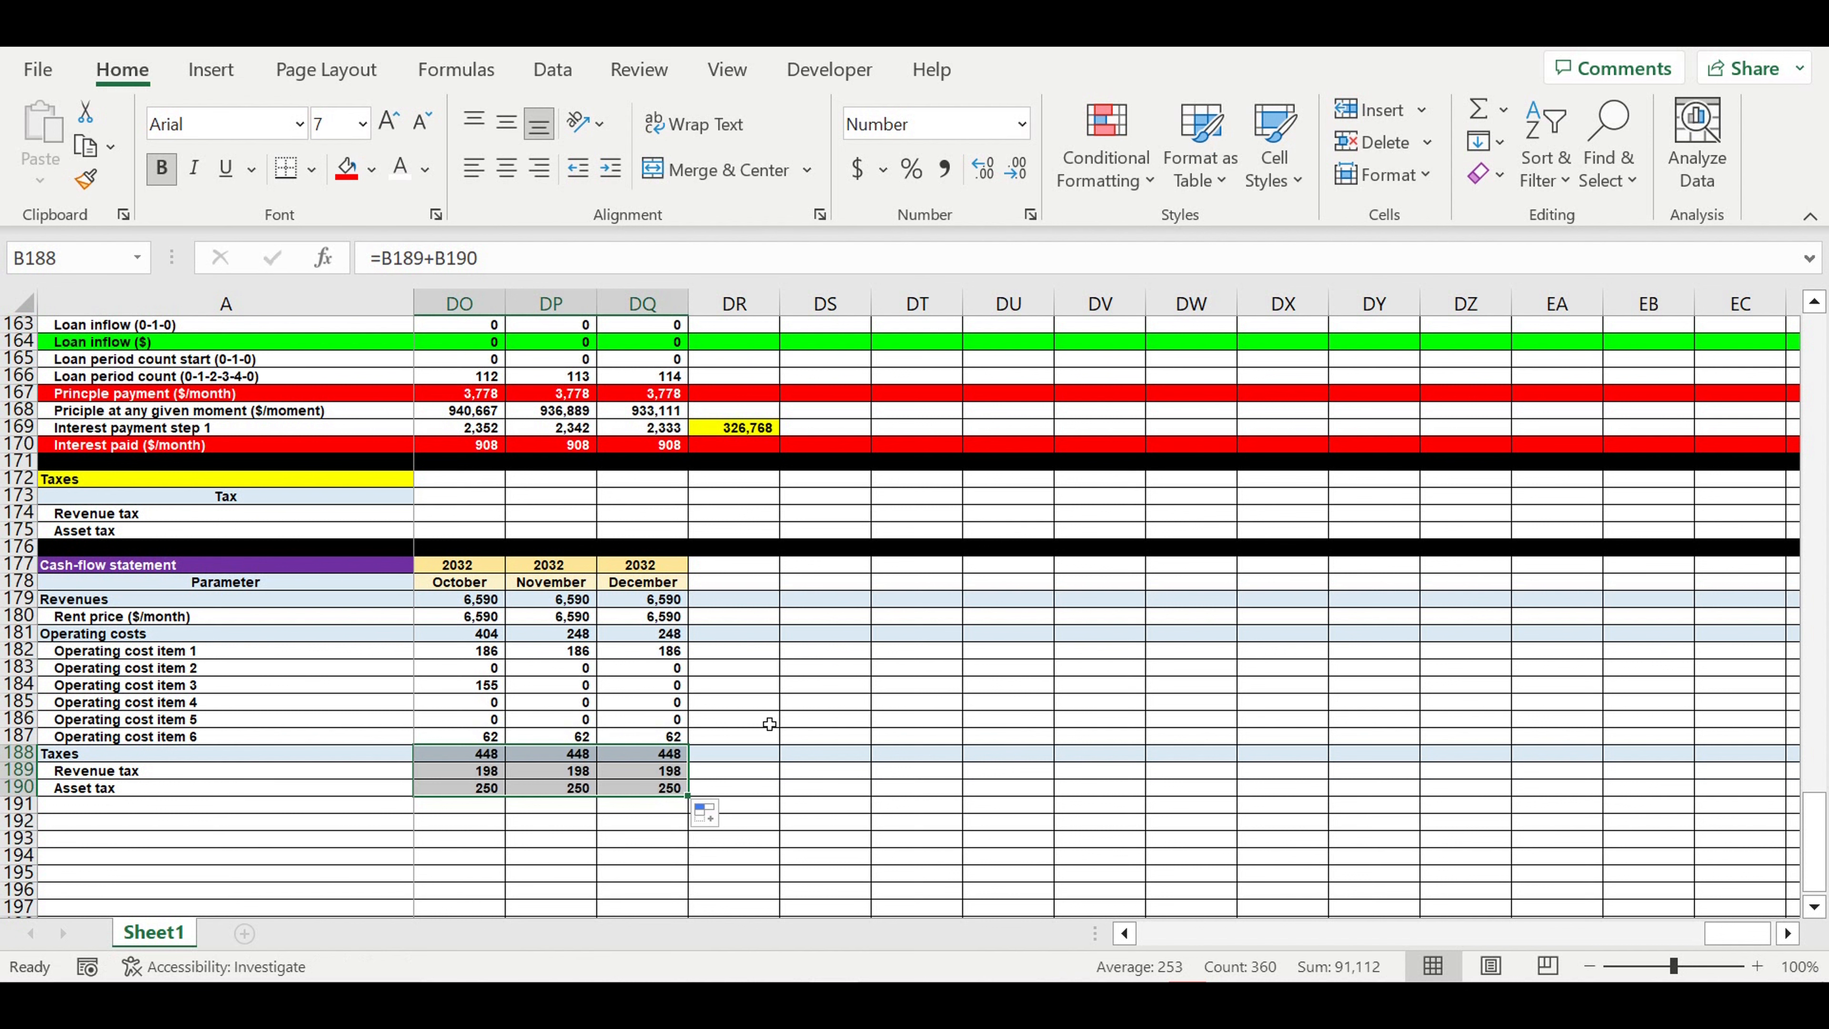
pyautogui.click(818, 723)
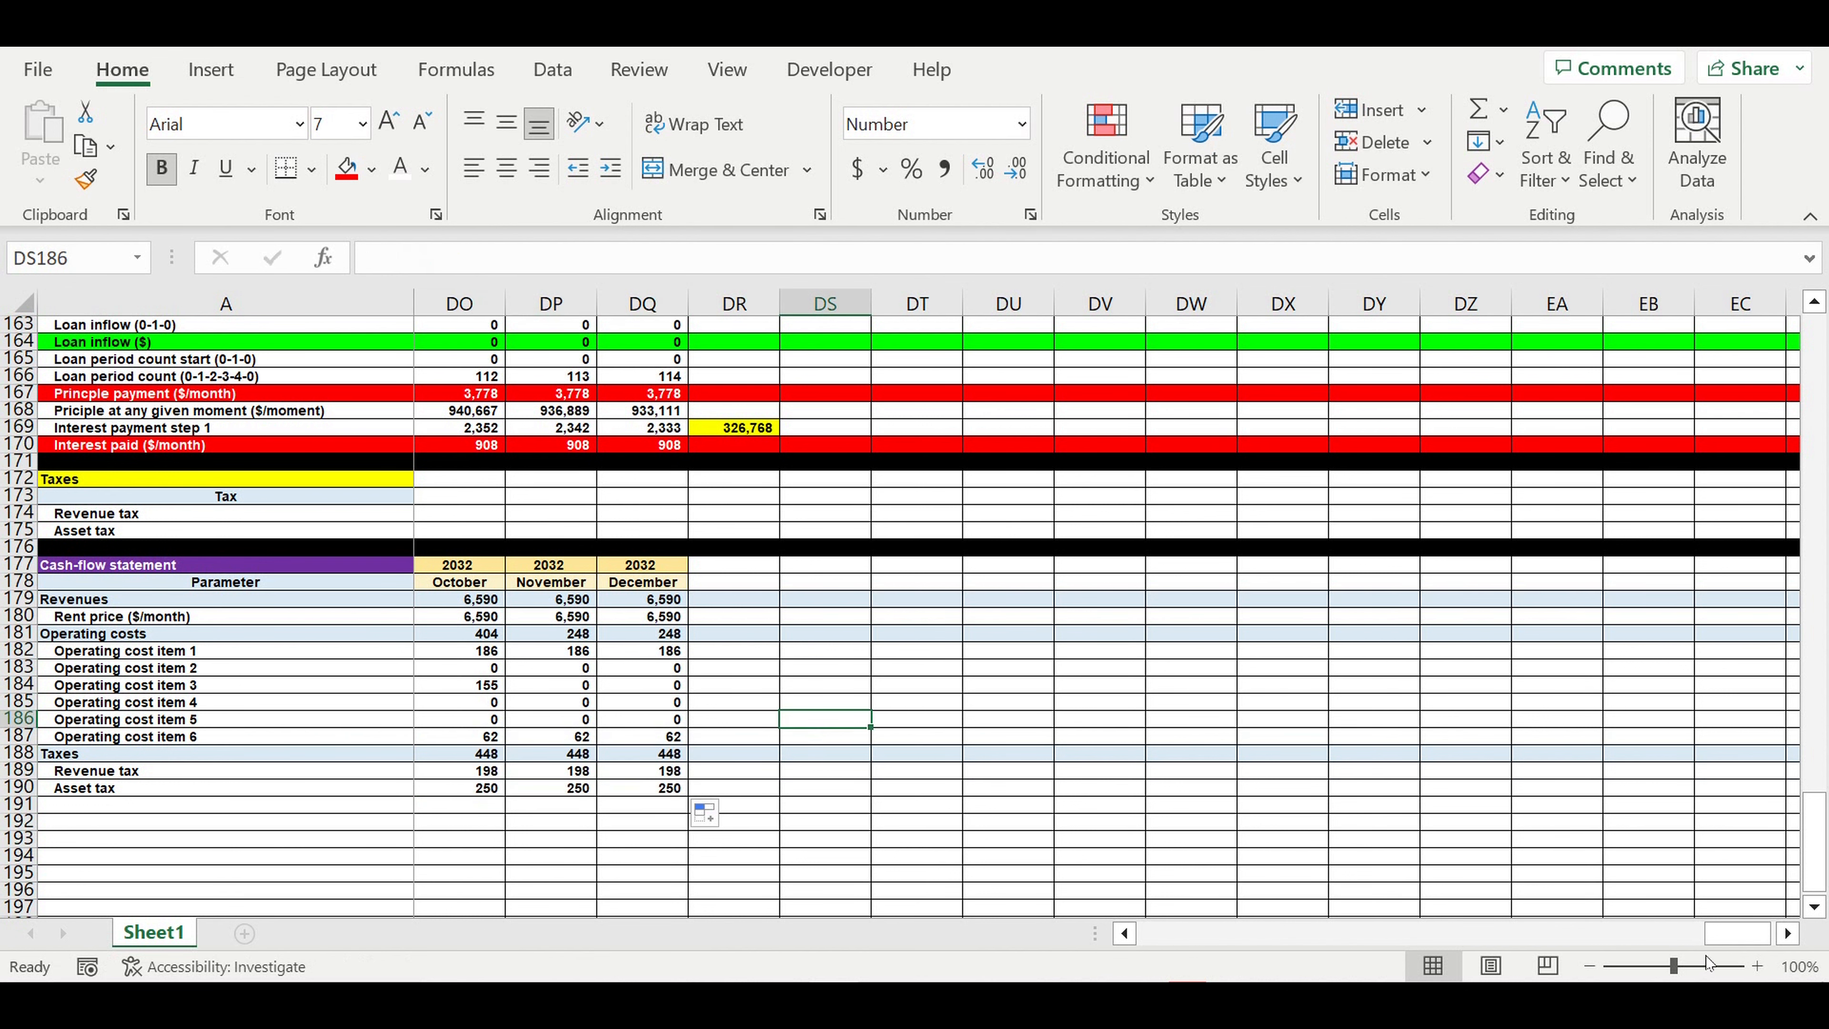
# Step: Shade the empty row 191 below Asset tax with the standard yellow fill
pyautogui.moveTo(1752, 943); pyautogui.dragTo(492, 831)
pyautogui.click(19, 804)
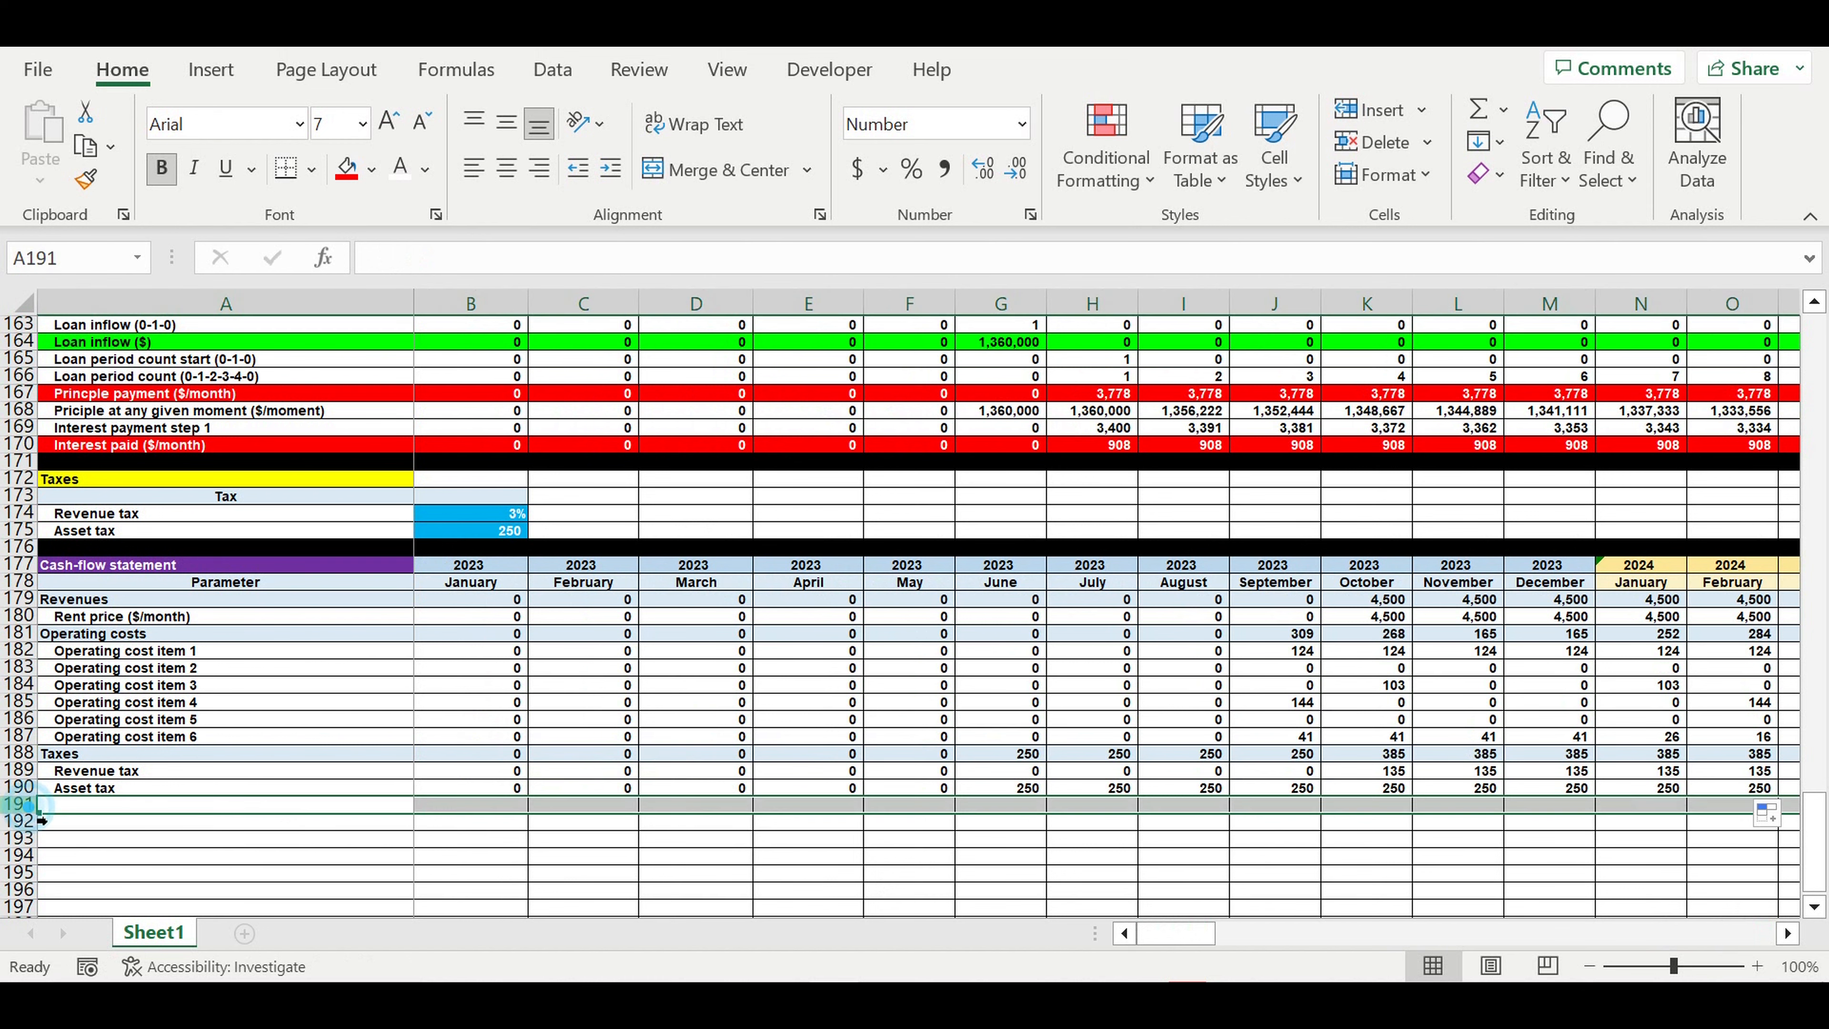
pyautogui.click(374, 168)
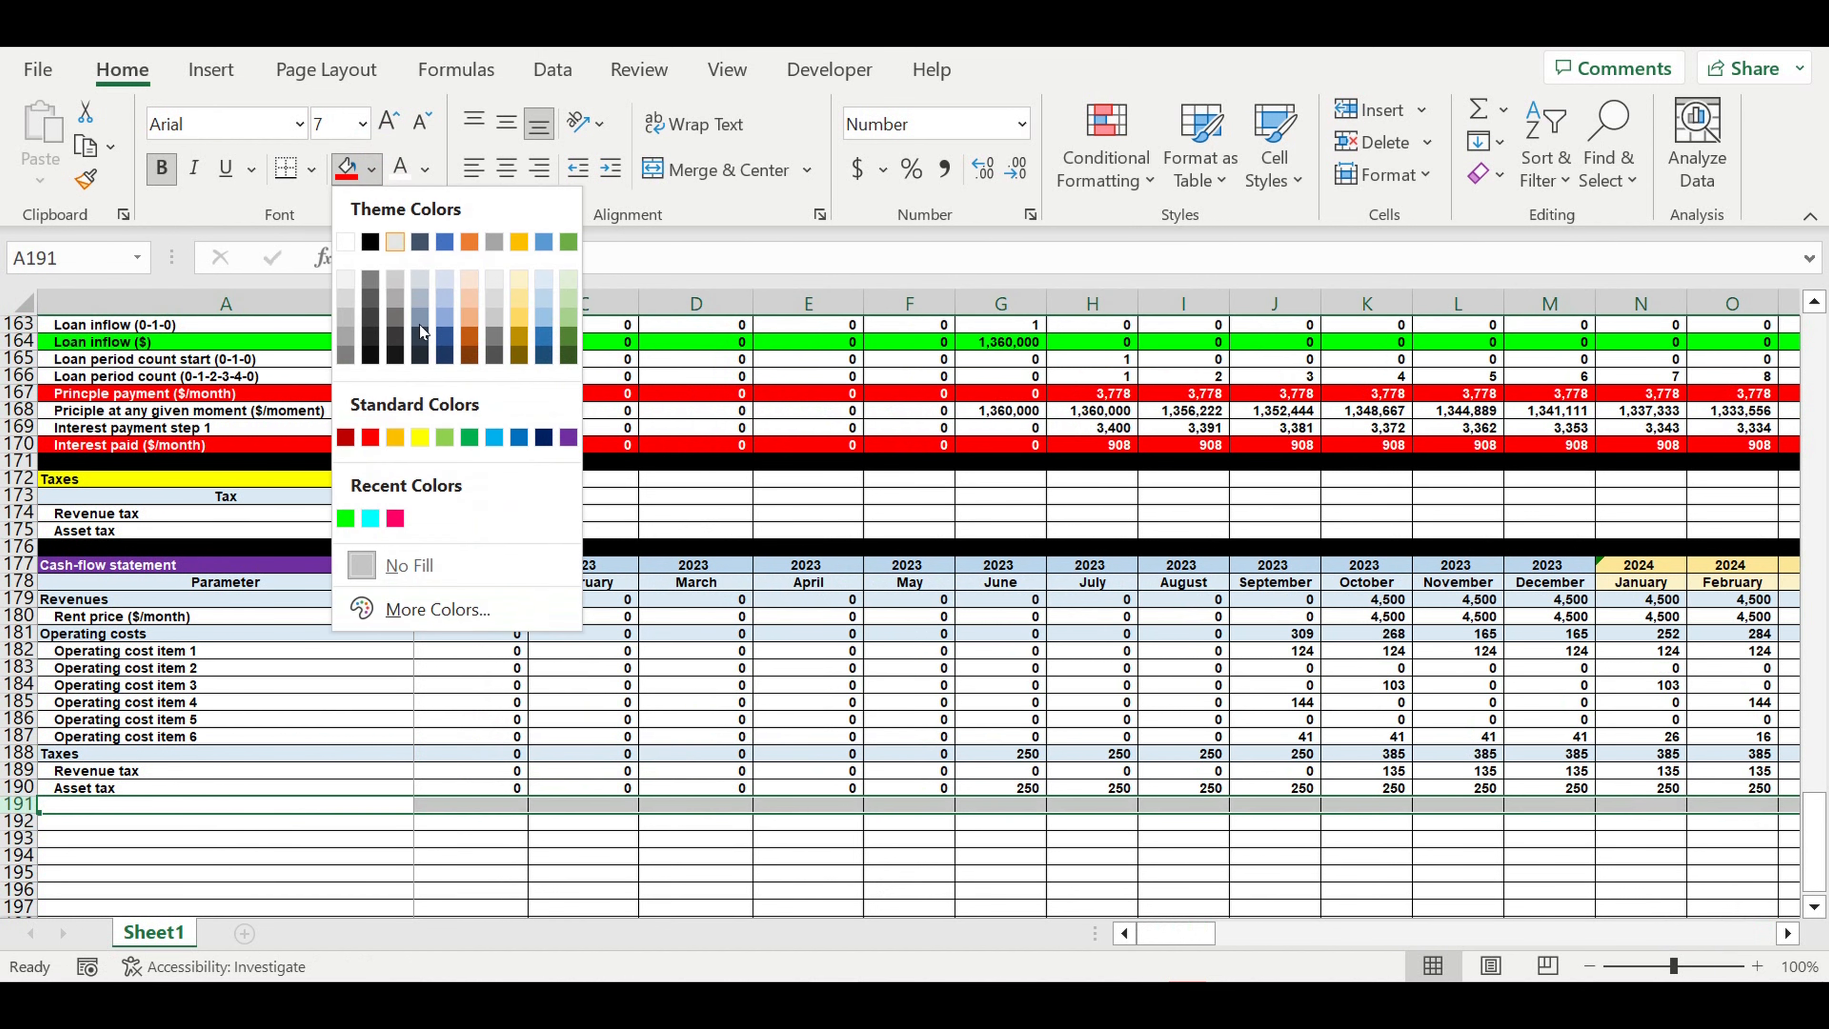
pyautogui.click(425, 438)
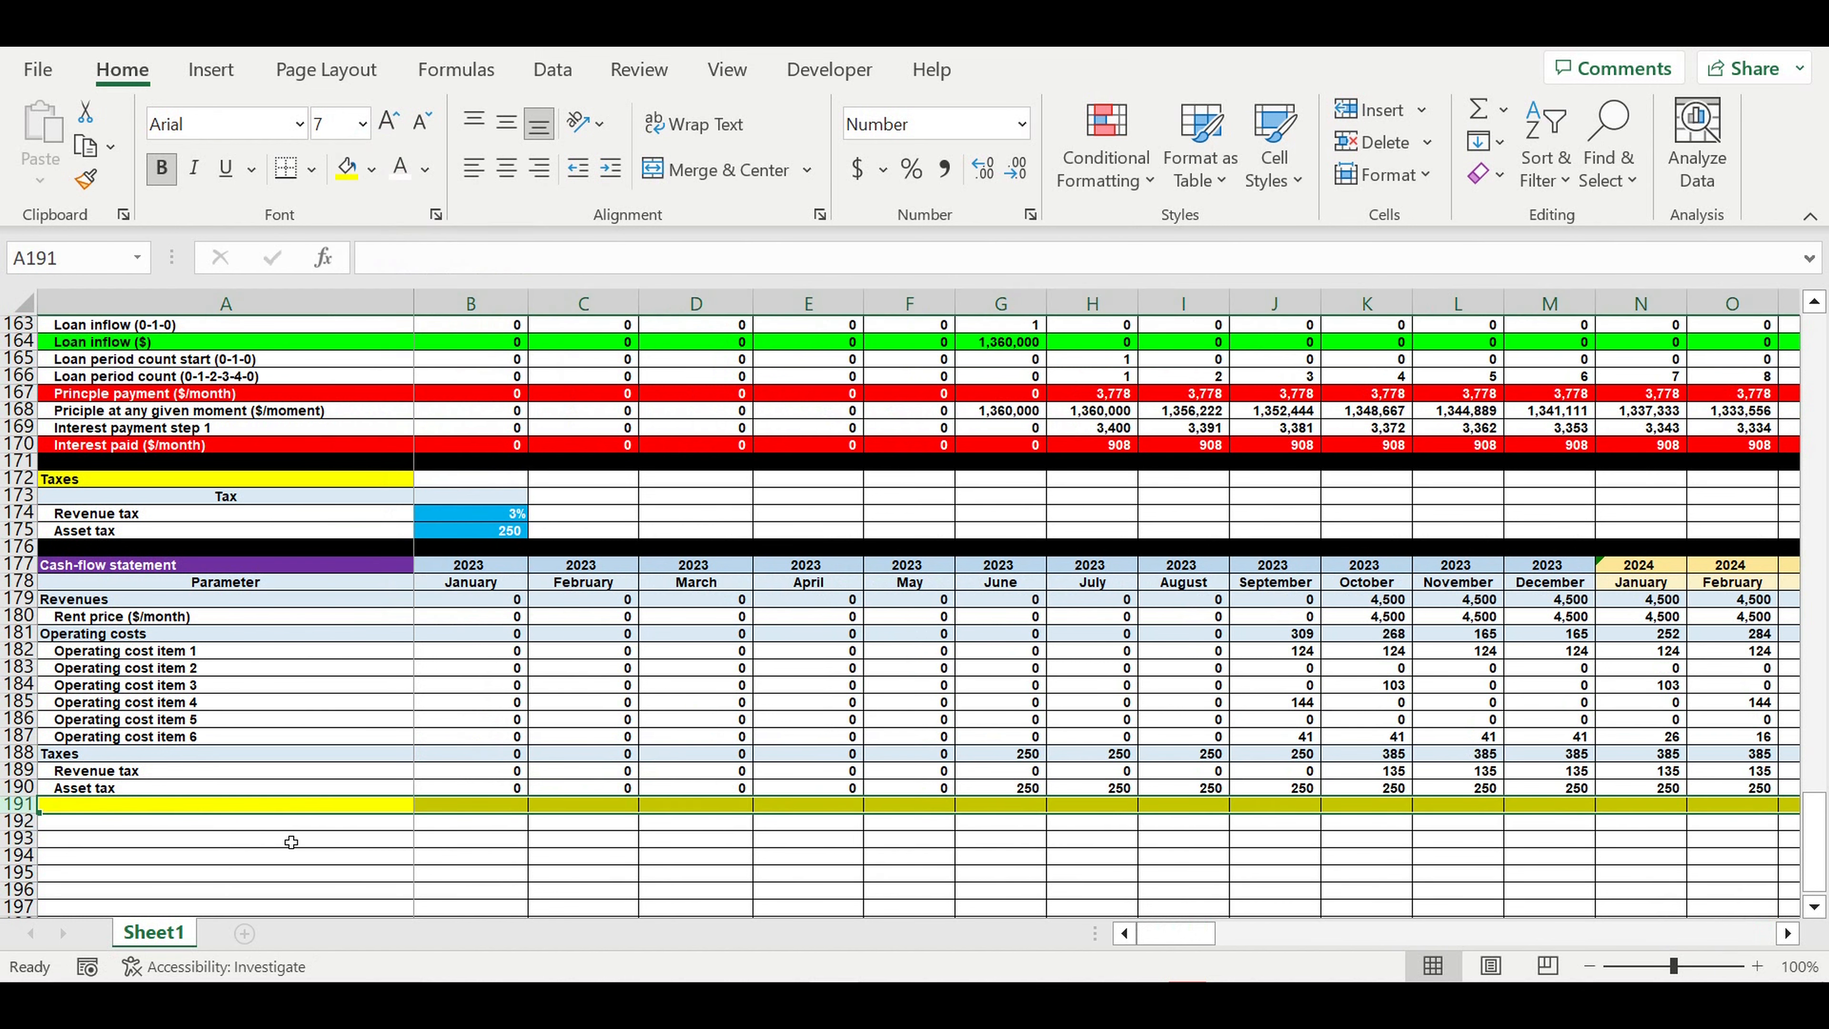
pyautogui.click(164, 843)
# Step: Label A191 "Result from operating activity"
pyautogui.click(107, 807)
pyautogui.doubleClick(107, 810)
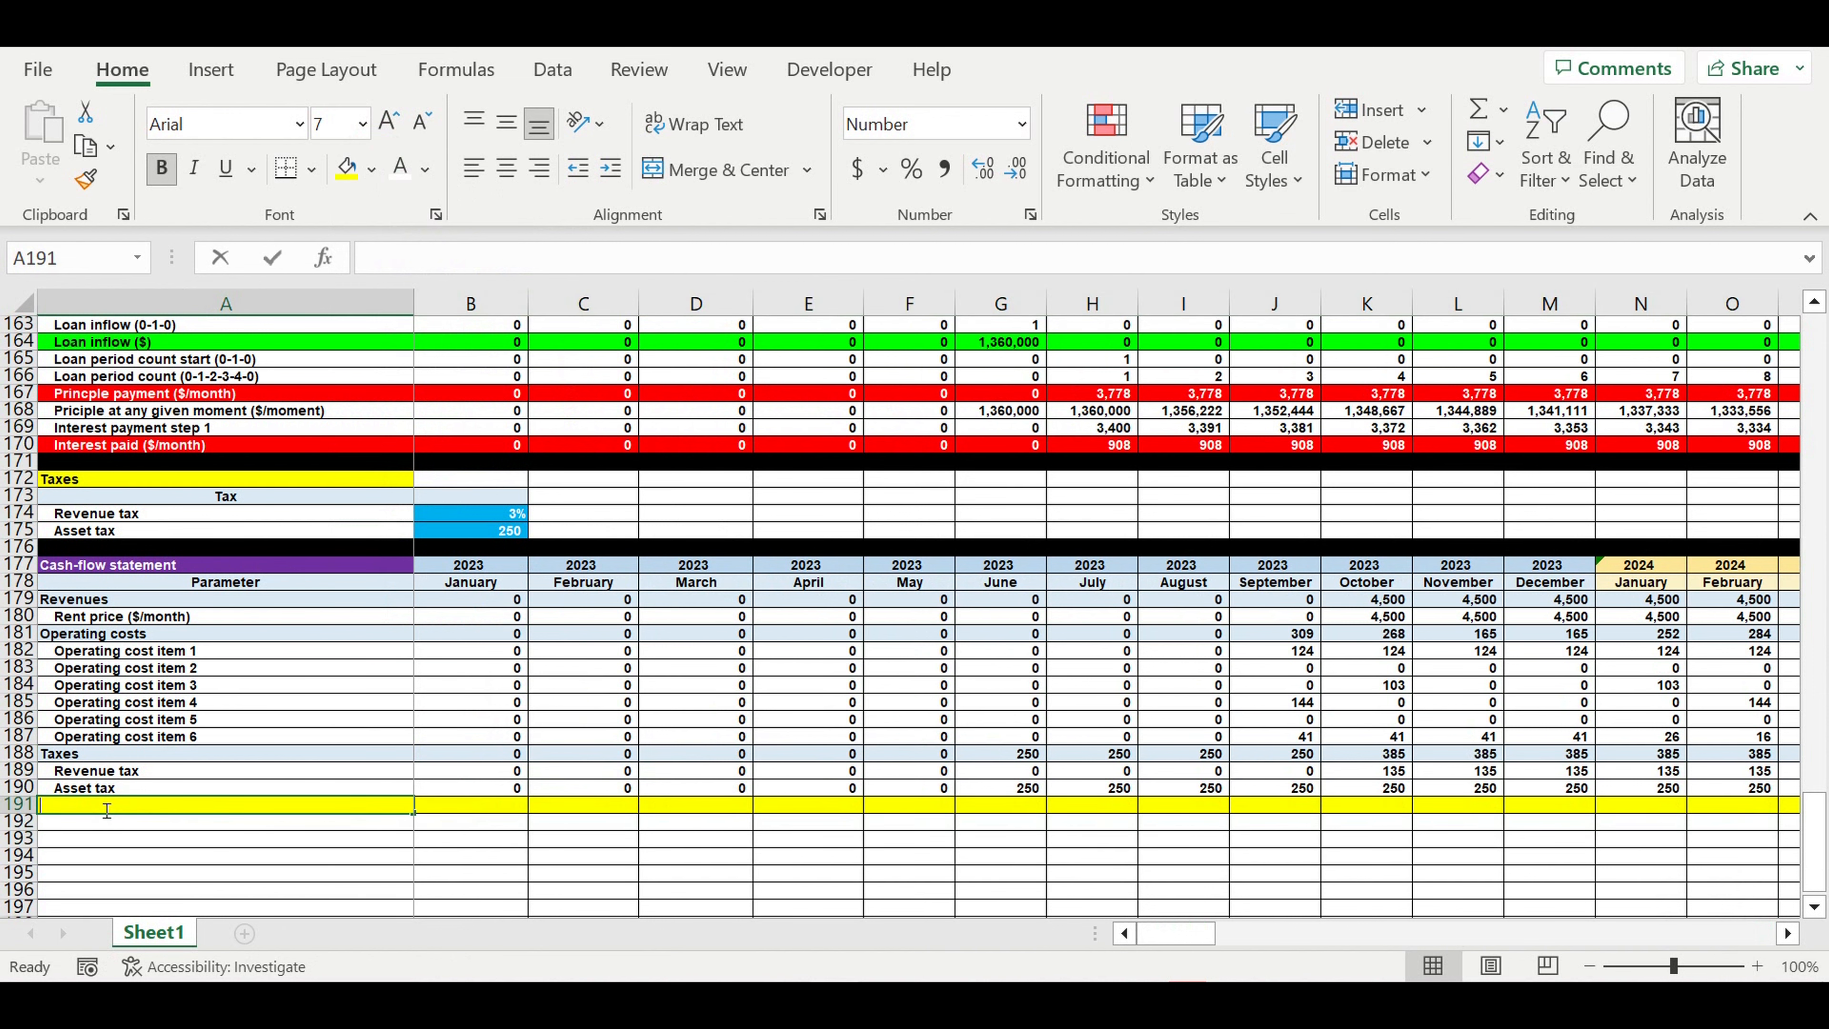
pyautogui.write('Result')
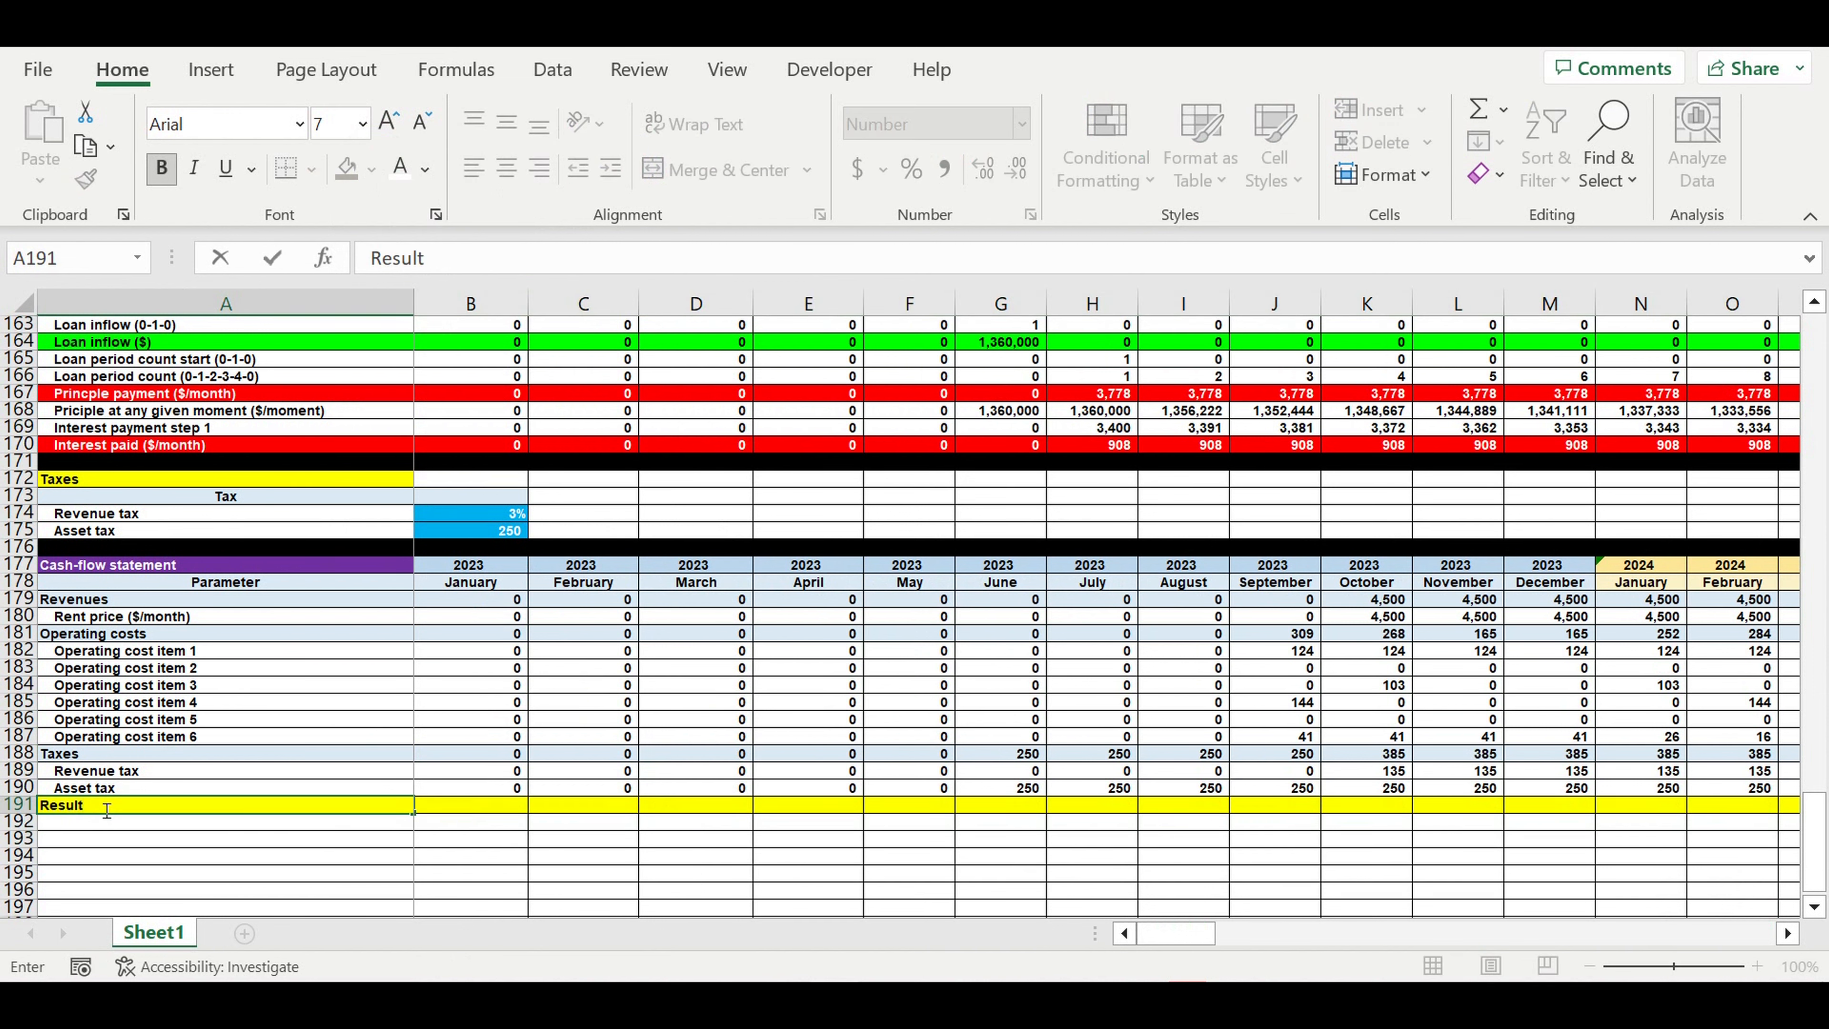
pyautogui.write(' from operating activity')
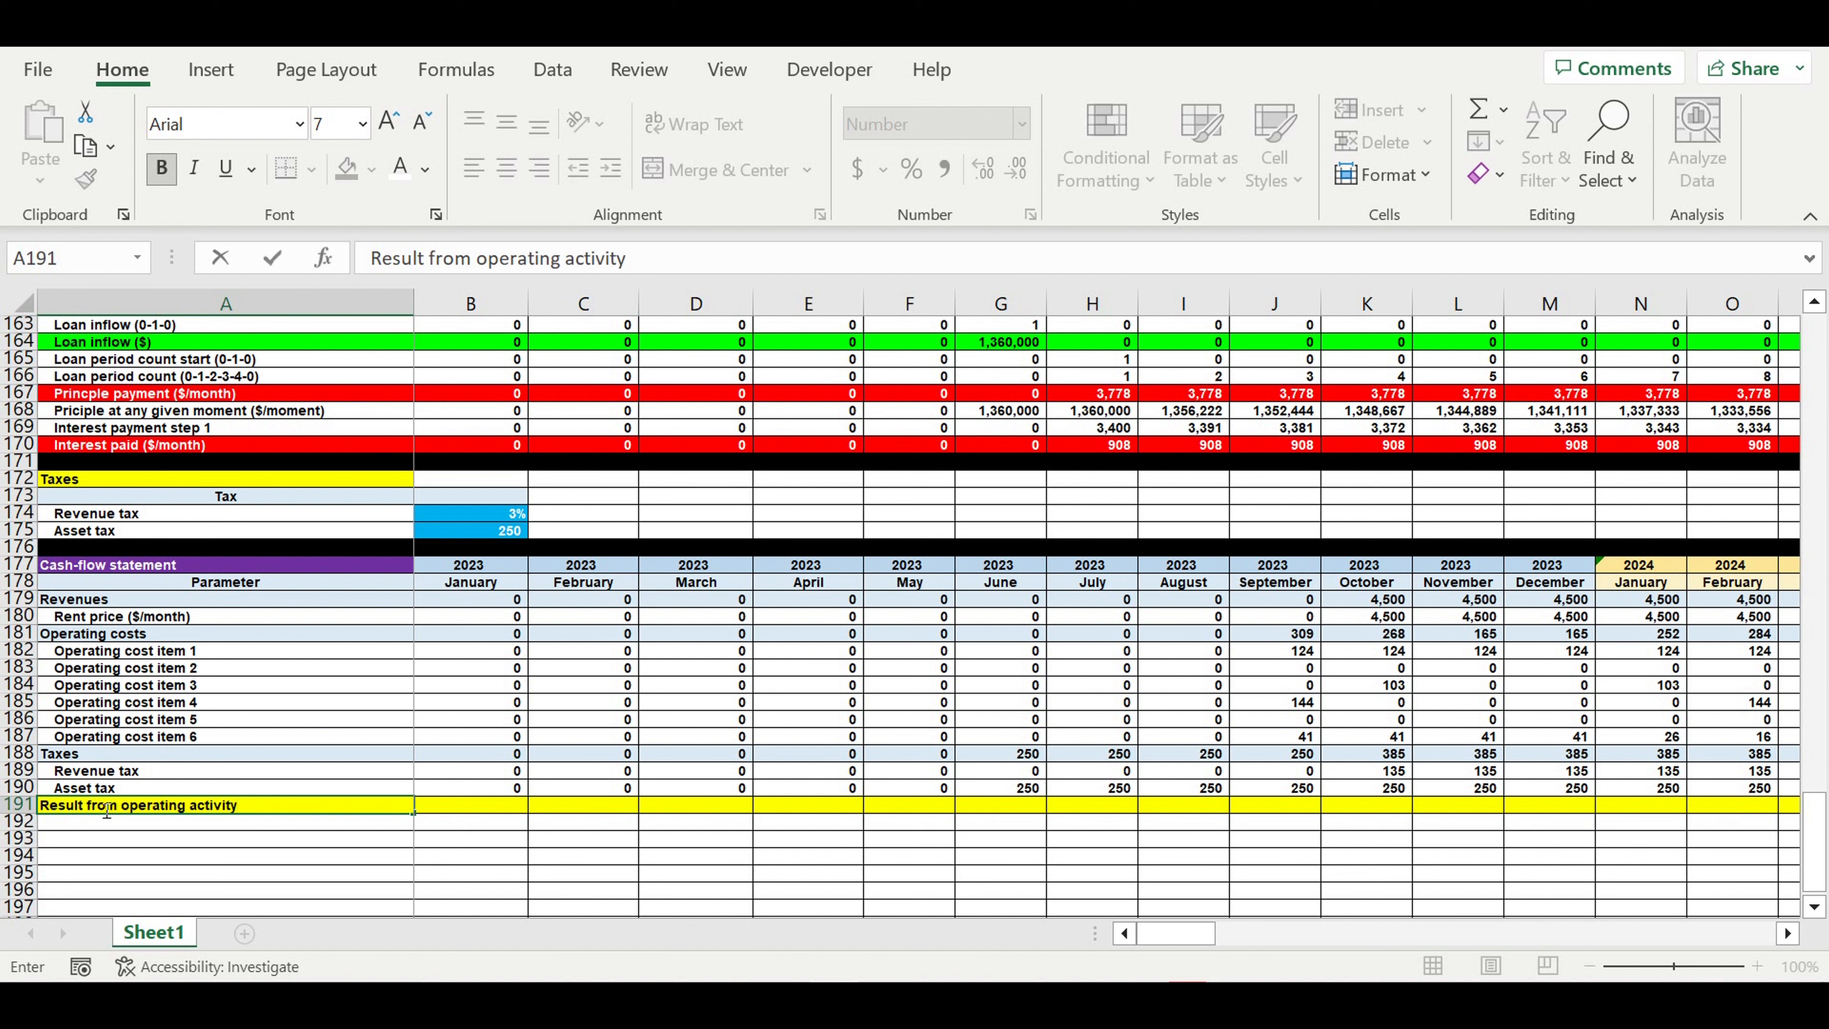
pyautogui.press('Return')
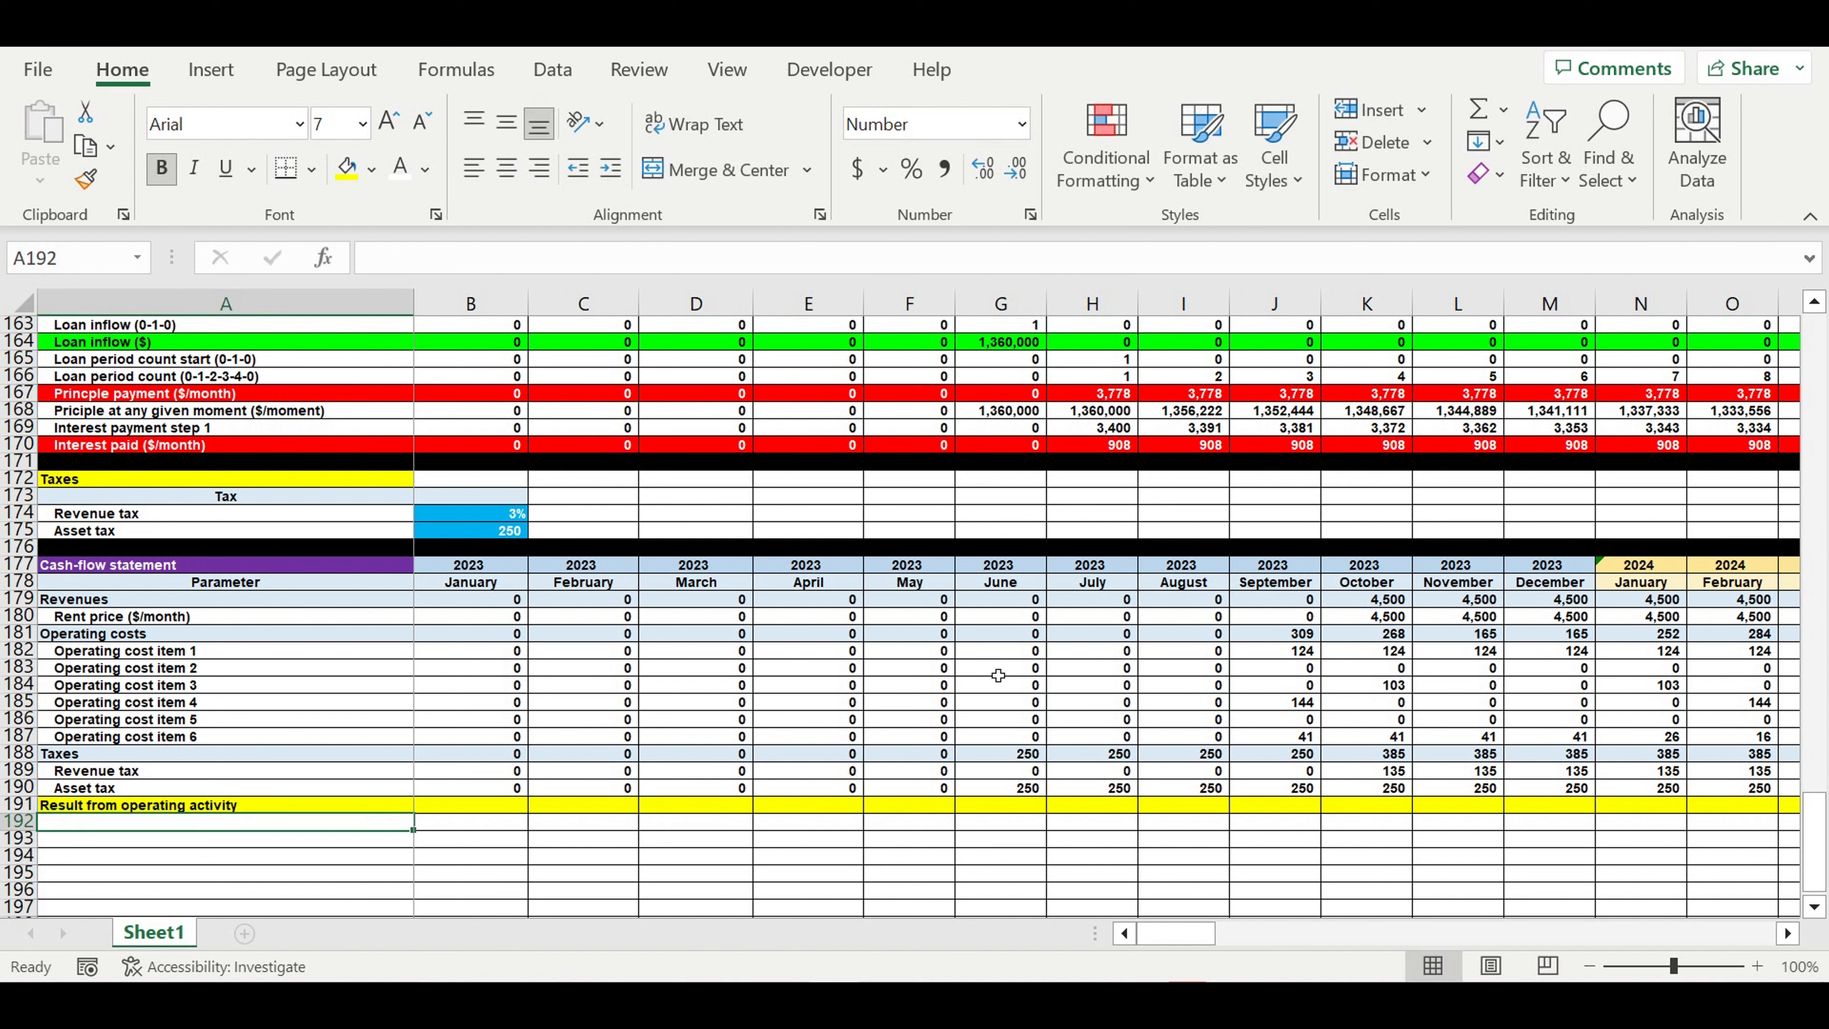
# Step: Calculate the January 2023 operating result in B191 as revenues minus operating costs and taxes, with =B179-B181-B188
pyautogui.click(444, 807)
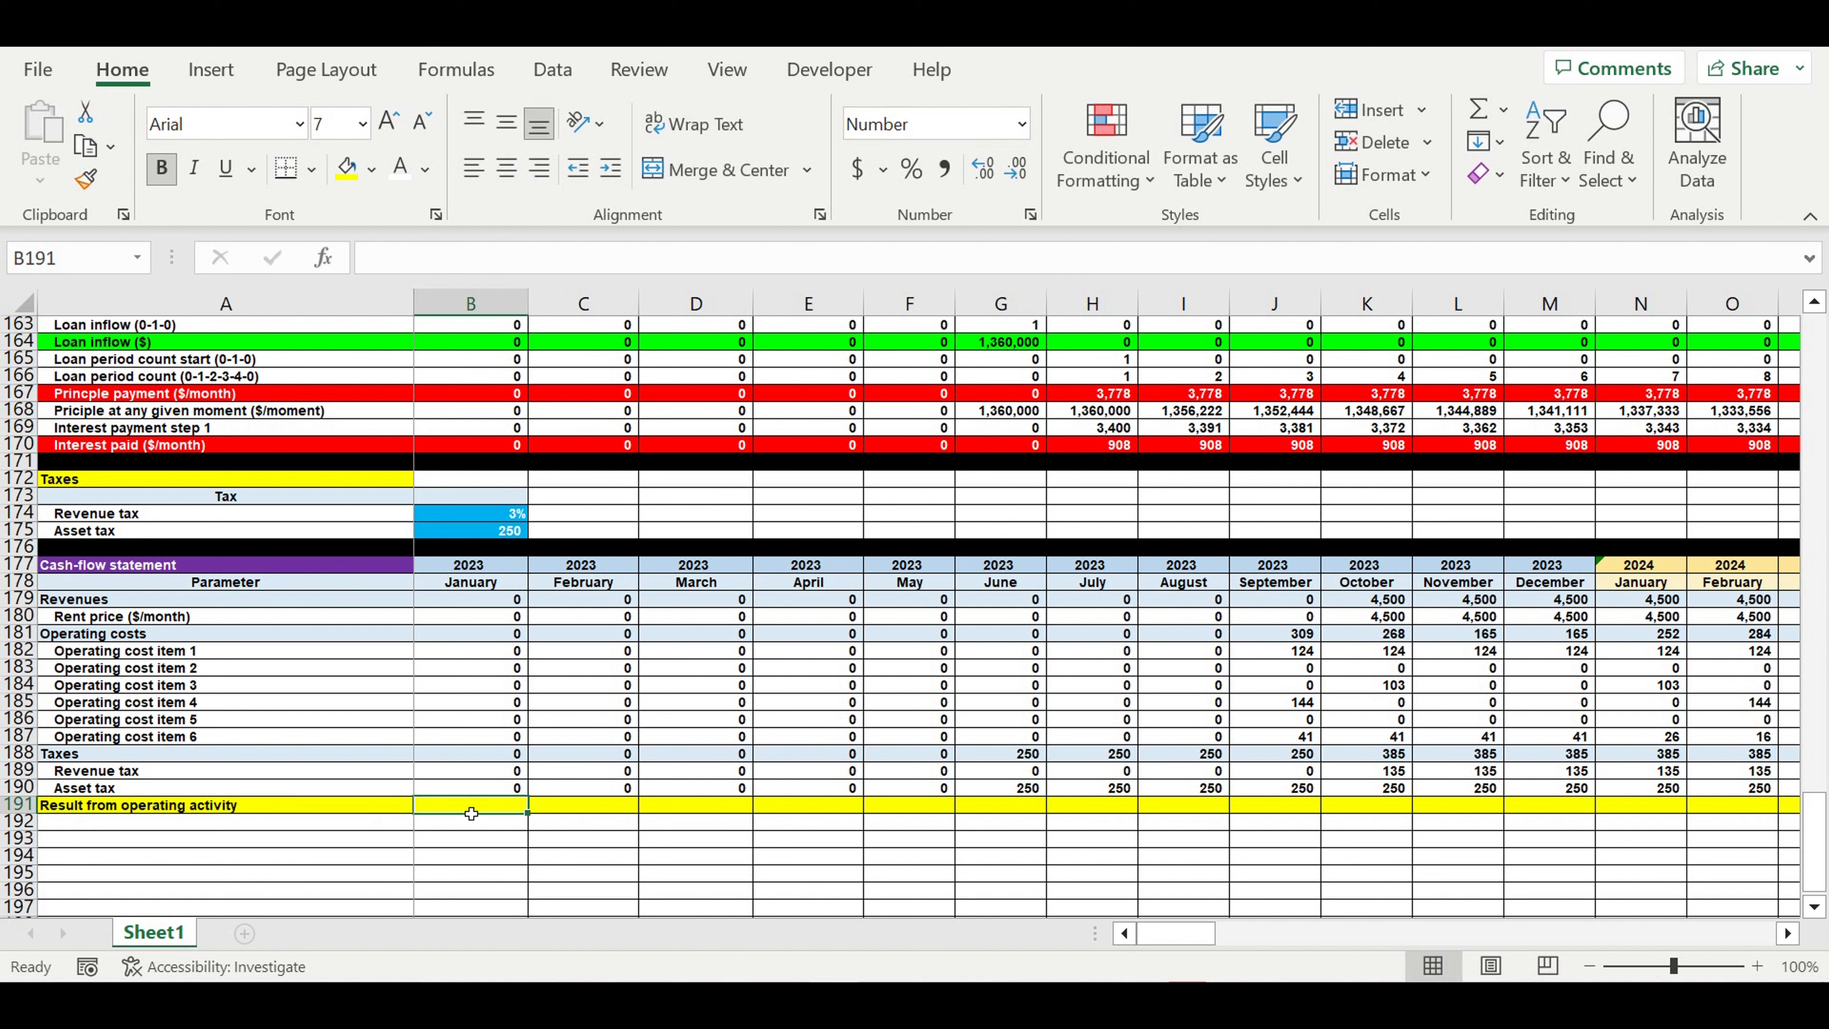
pyautogui.write('=')
pyautogui.click(474, 602)
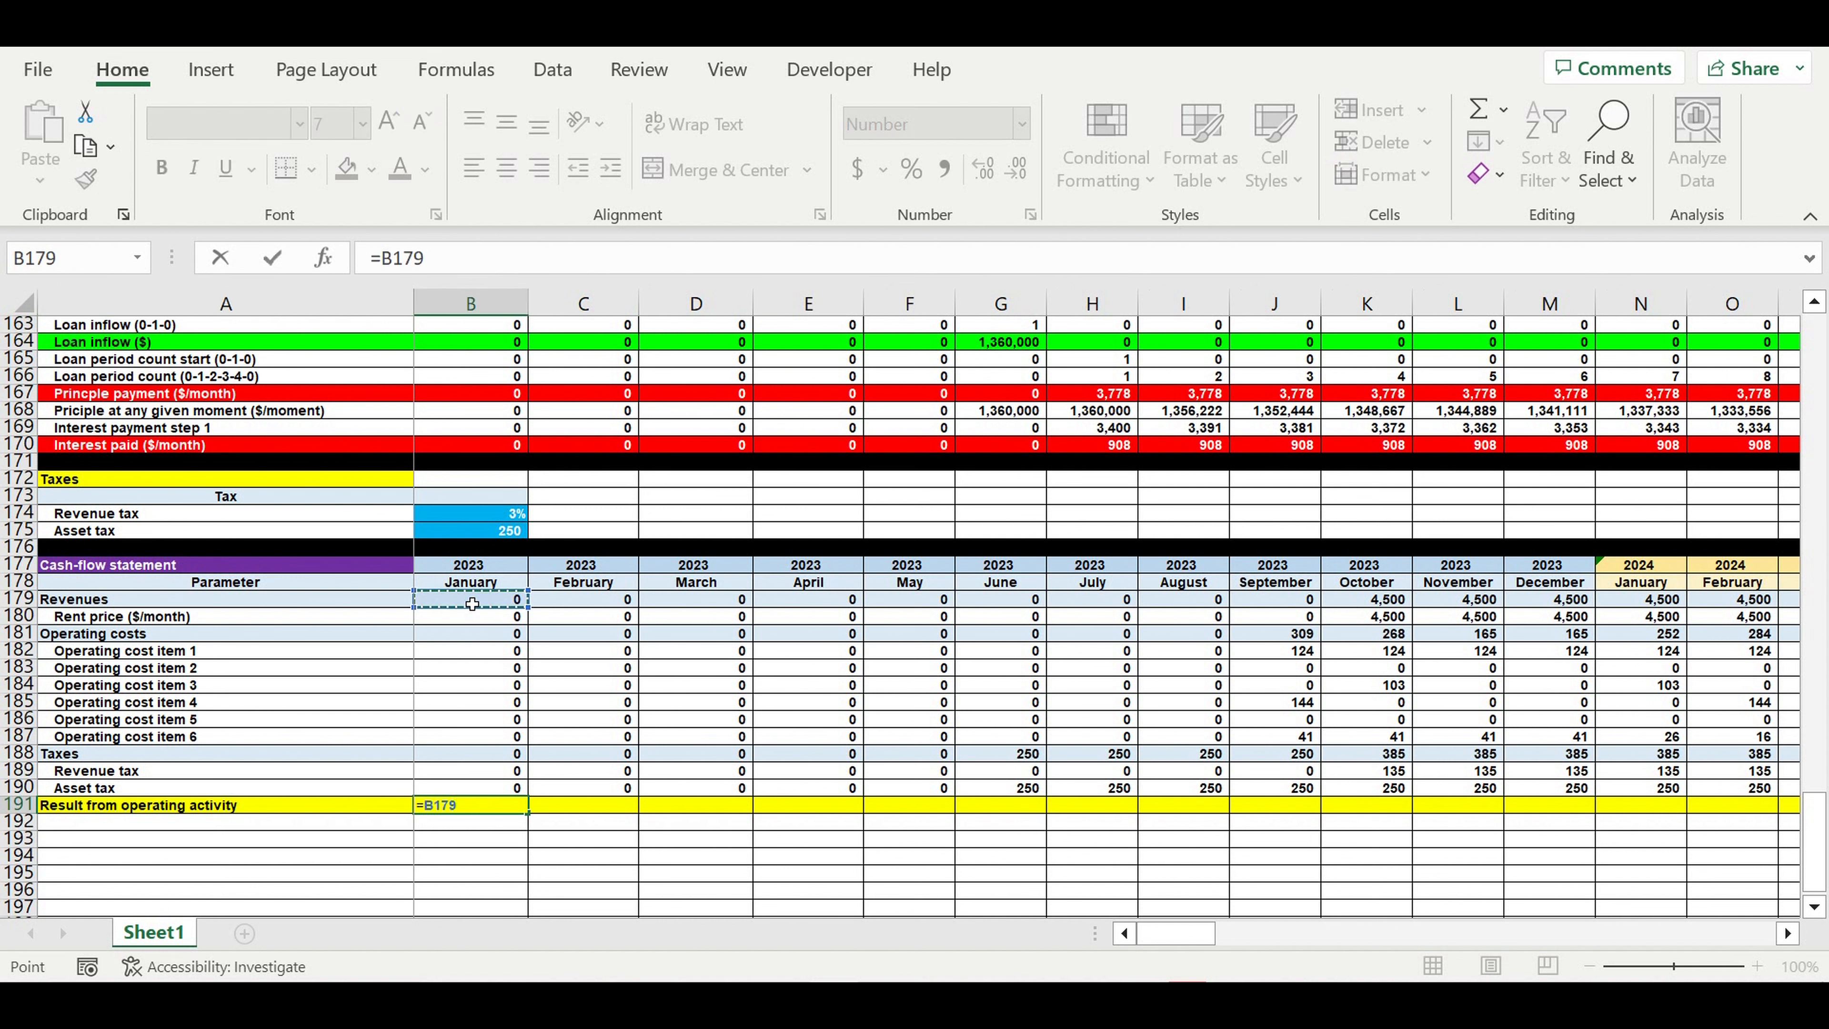
pyautogui.write('-')
pyautogui.click(472, 635)
pyautogui.write('-')
pyautogui.click(455, 756)
pyautogui.press('Return')
# Step: Fill the B191 operating result formula across the timeline through December 2032 in column DQ
pyautogui.click(483, 807)
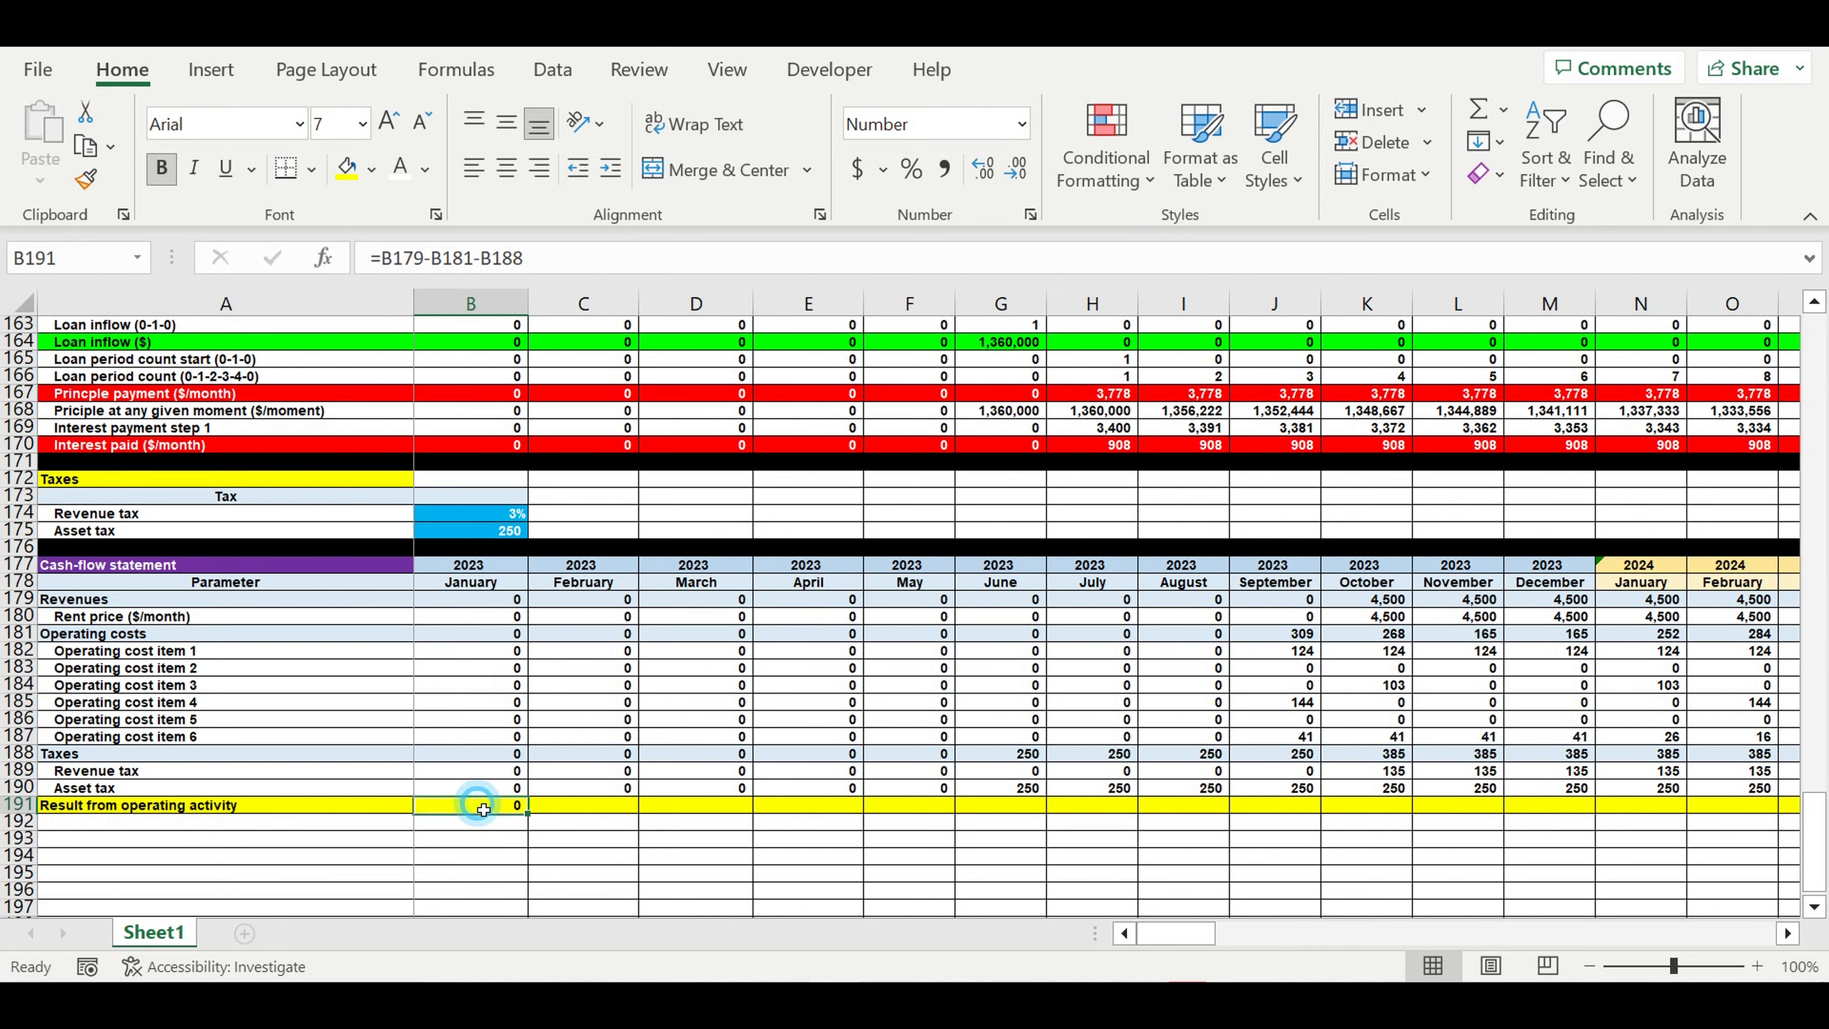
pyautogui.moveTo(540, 820); pyautogui.dragTo(1544, 864)
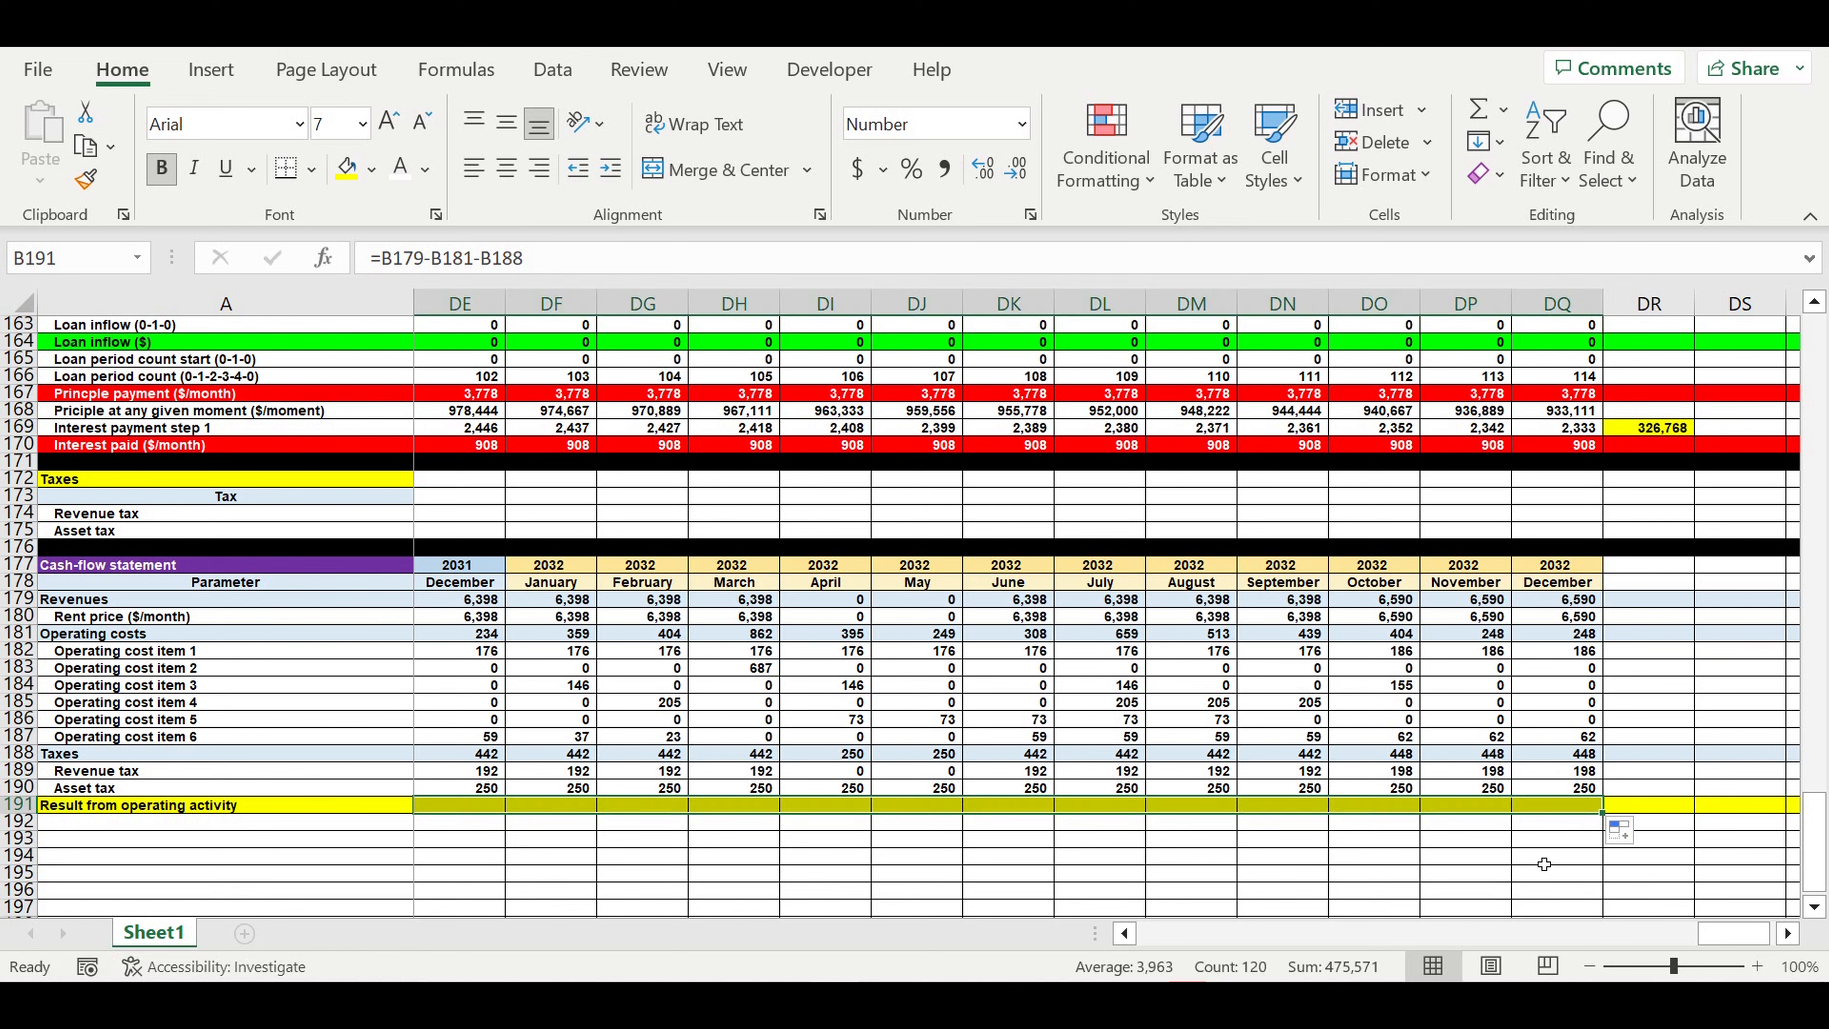
pyautogui.click(1302, 840)
pyautogui.click(1465, 857)
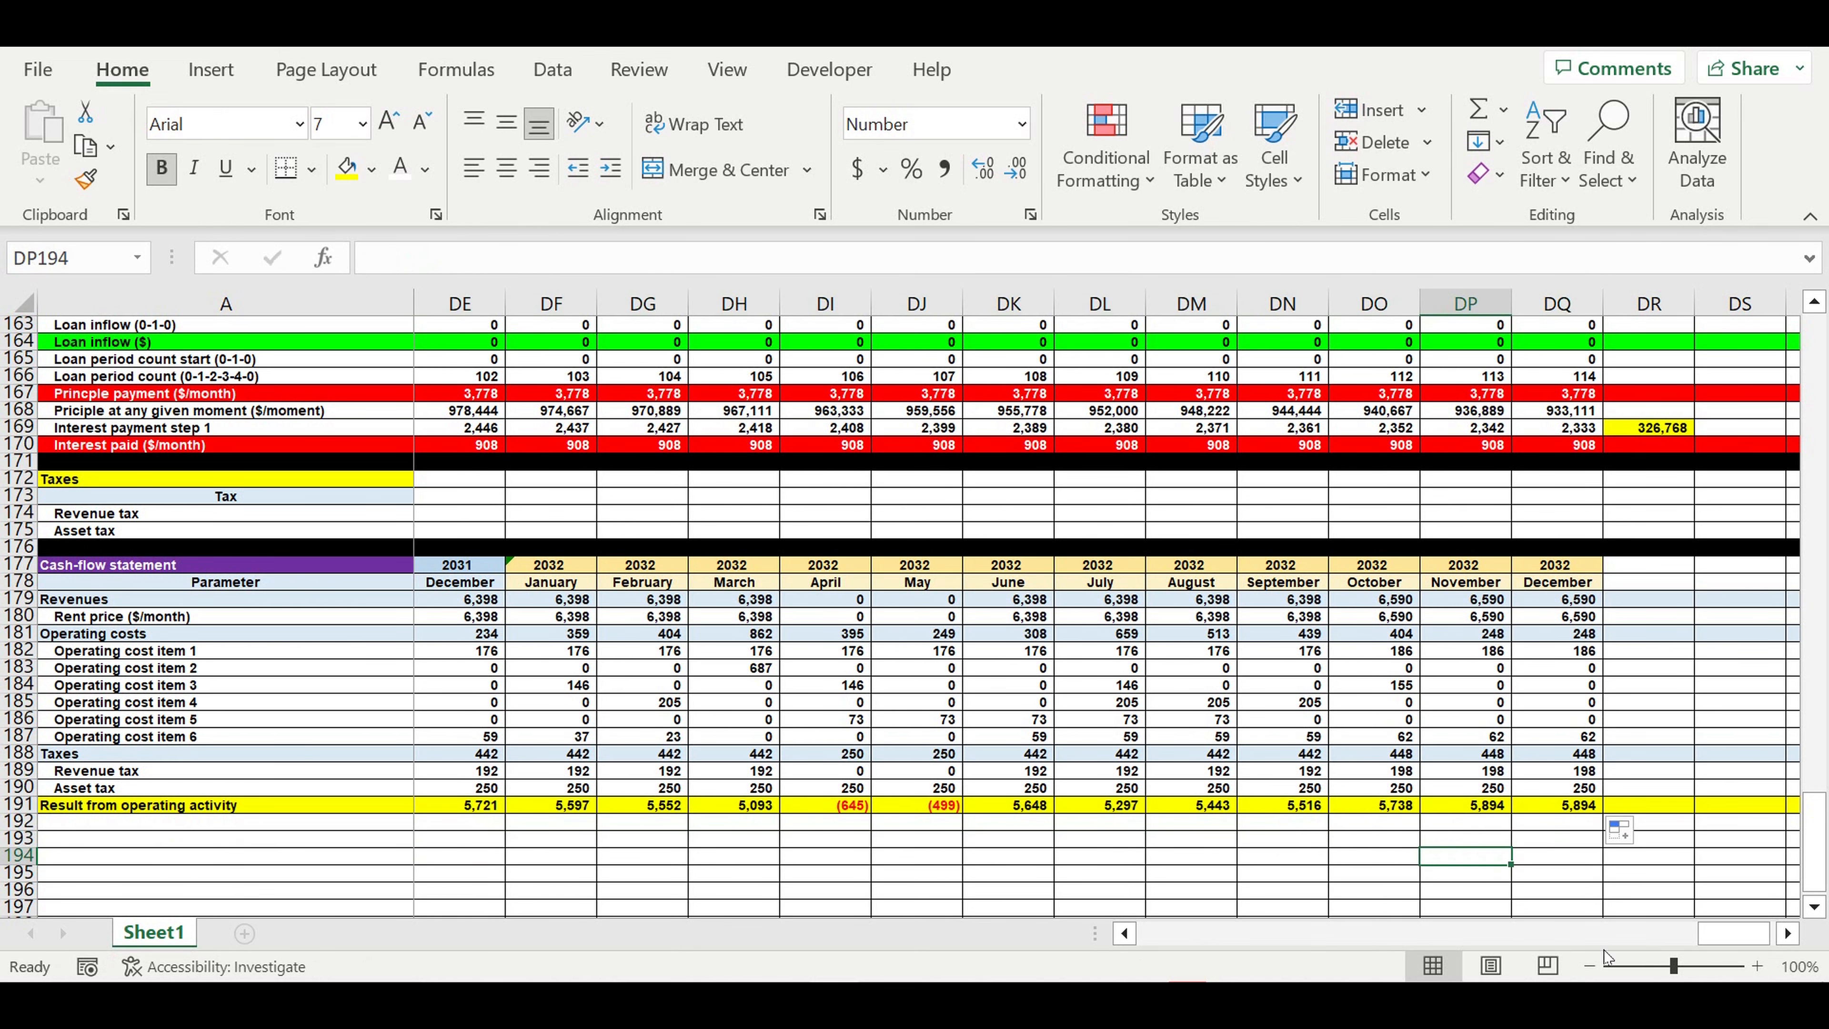
# Step: Label A192 "Total of investment" below the operating result row
pyautogui.moveTo(1734, 933); pyautogui.dragTo(1176, 934)
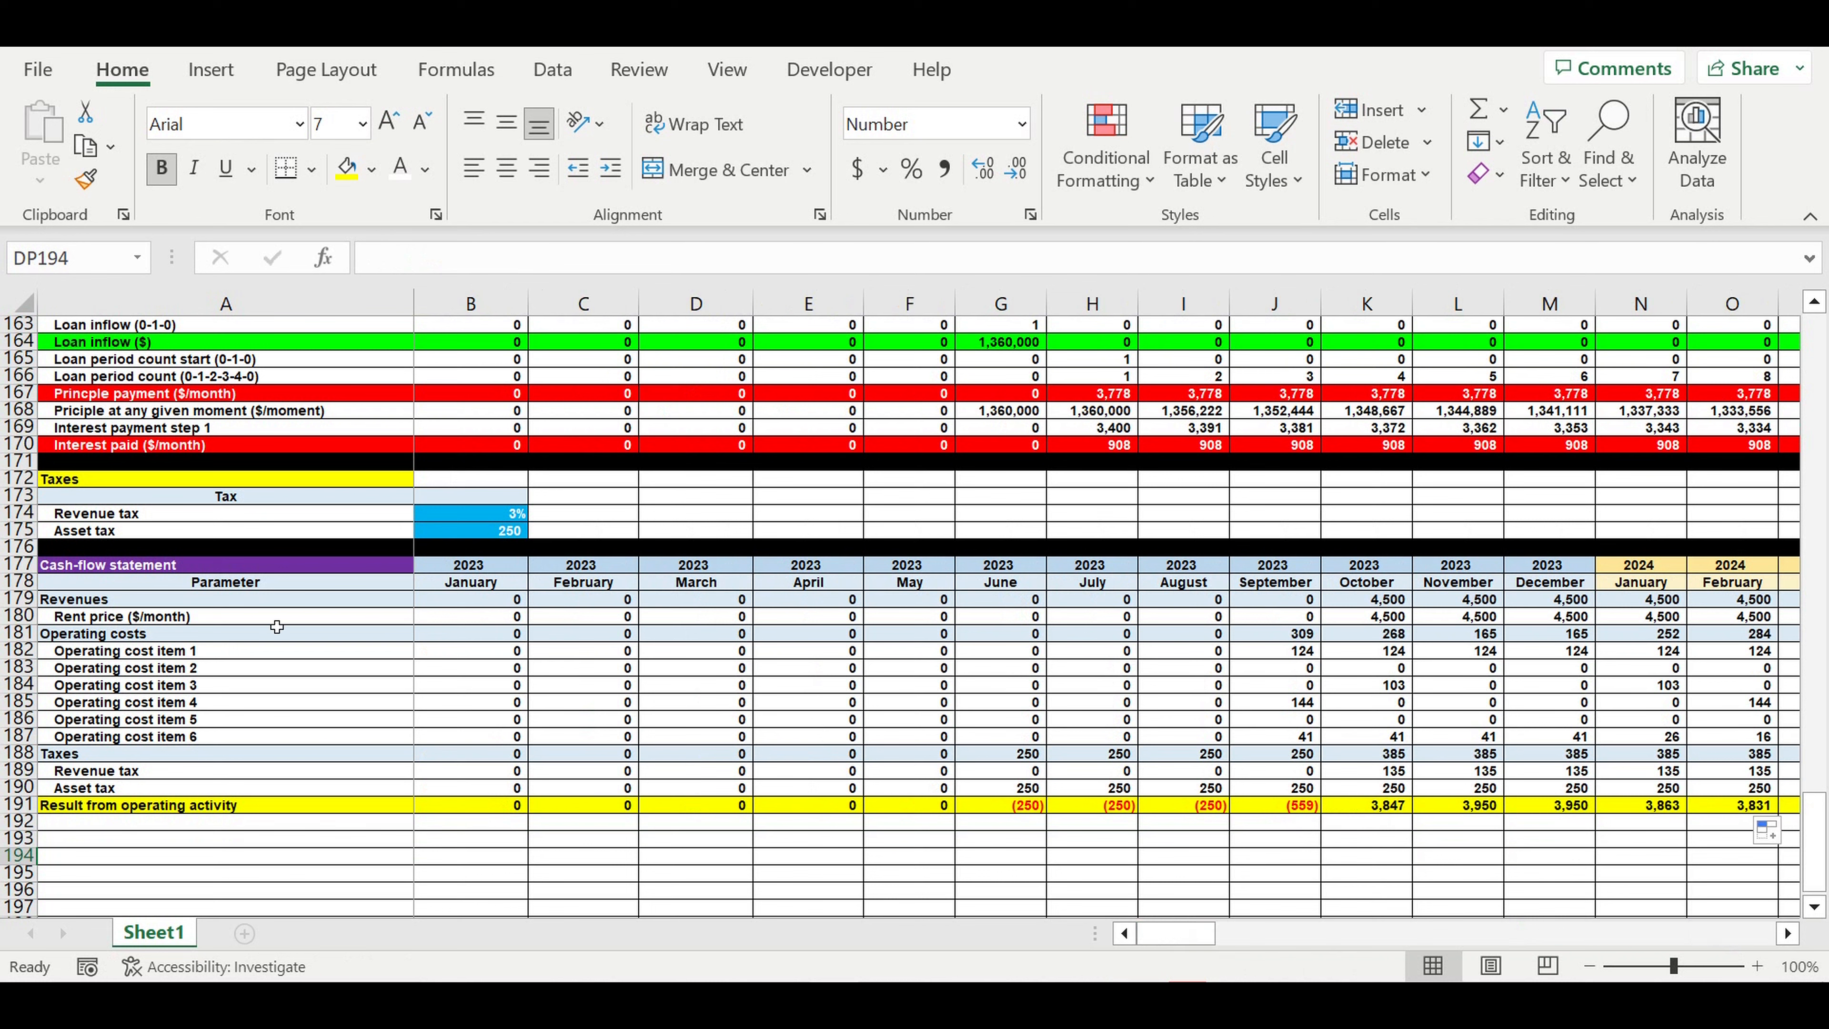
pyautogui.click(123, 566)
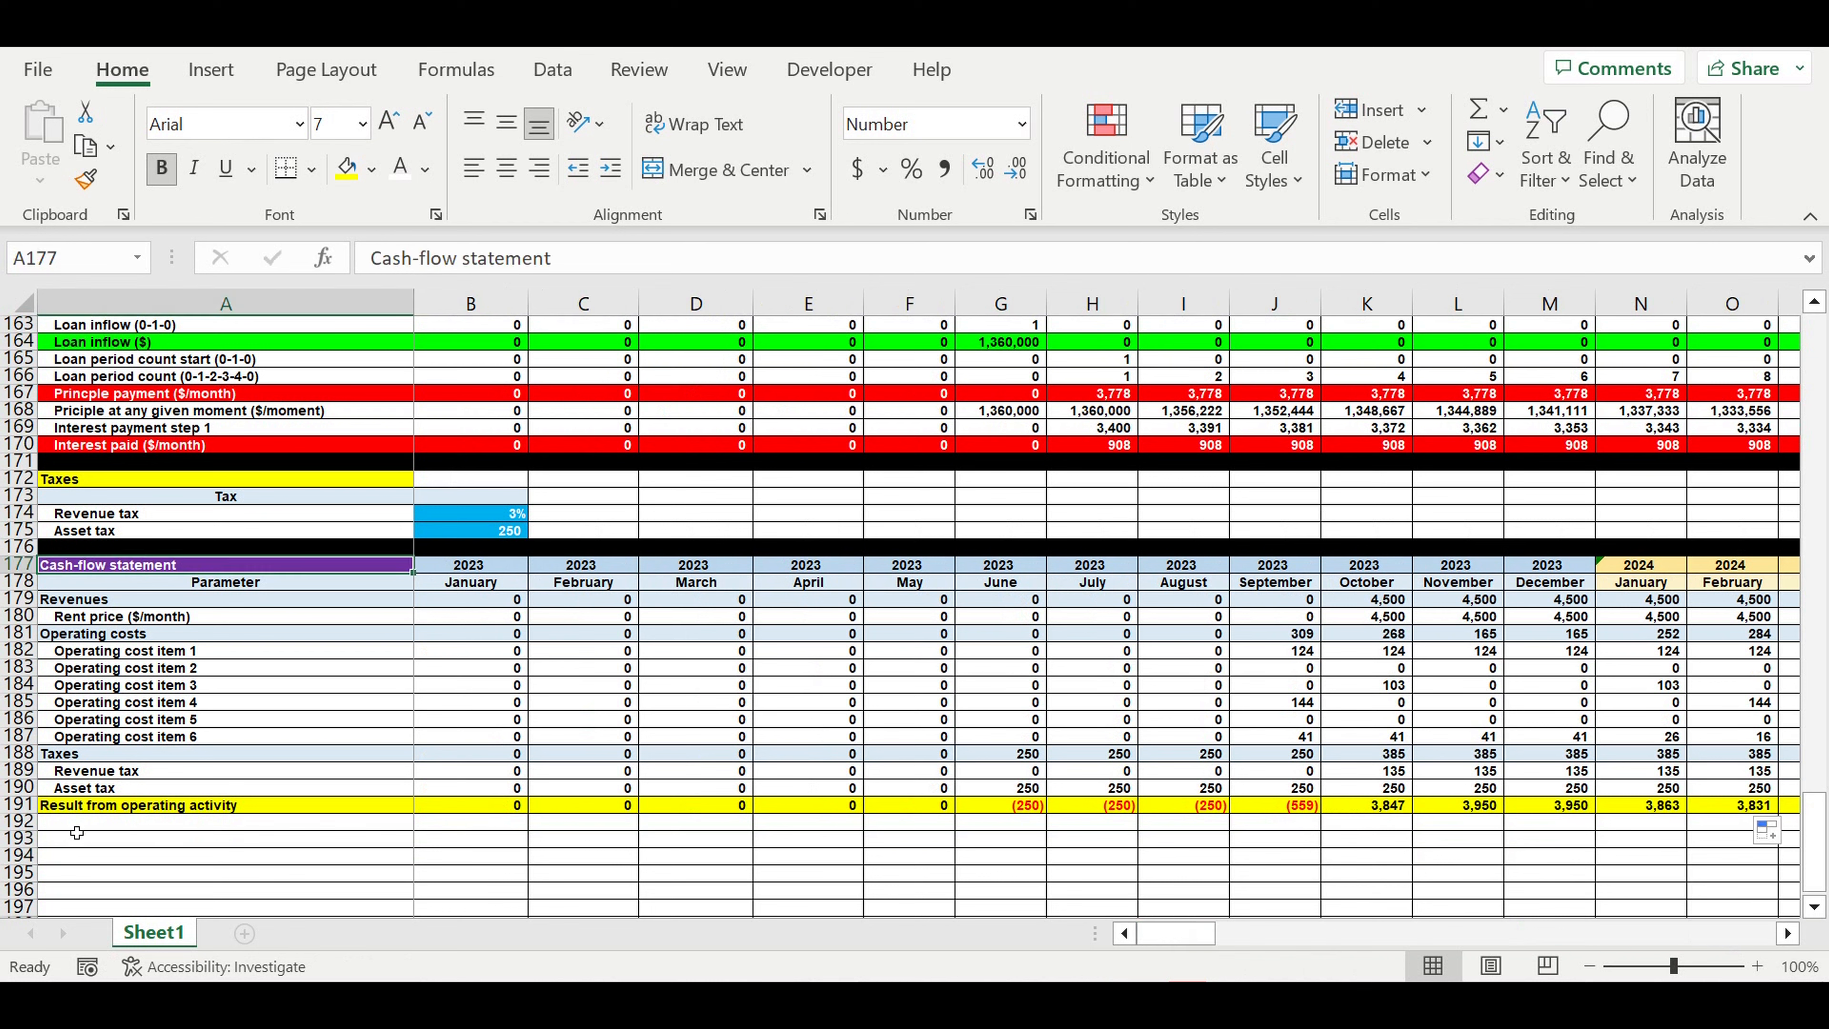
pyautogui.click(166, 823)
pyautogui.click(129, 854)
pyautogui.click(99, 824)
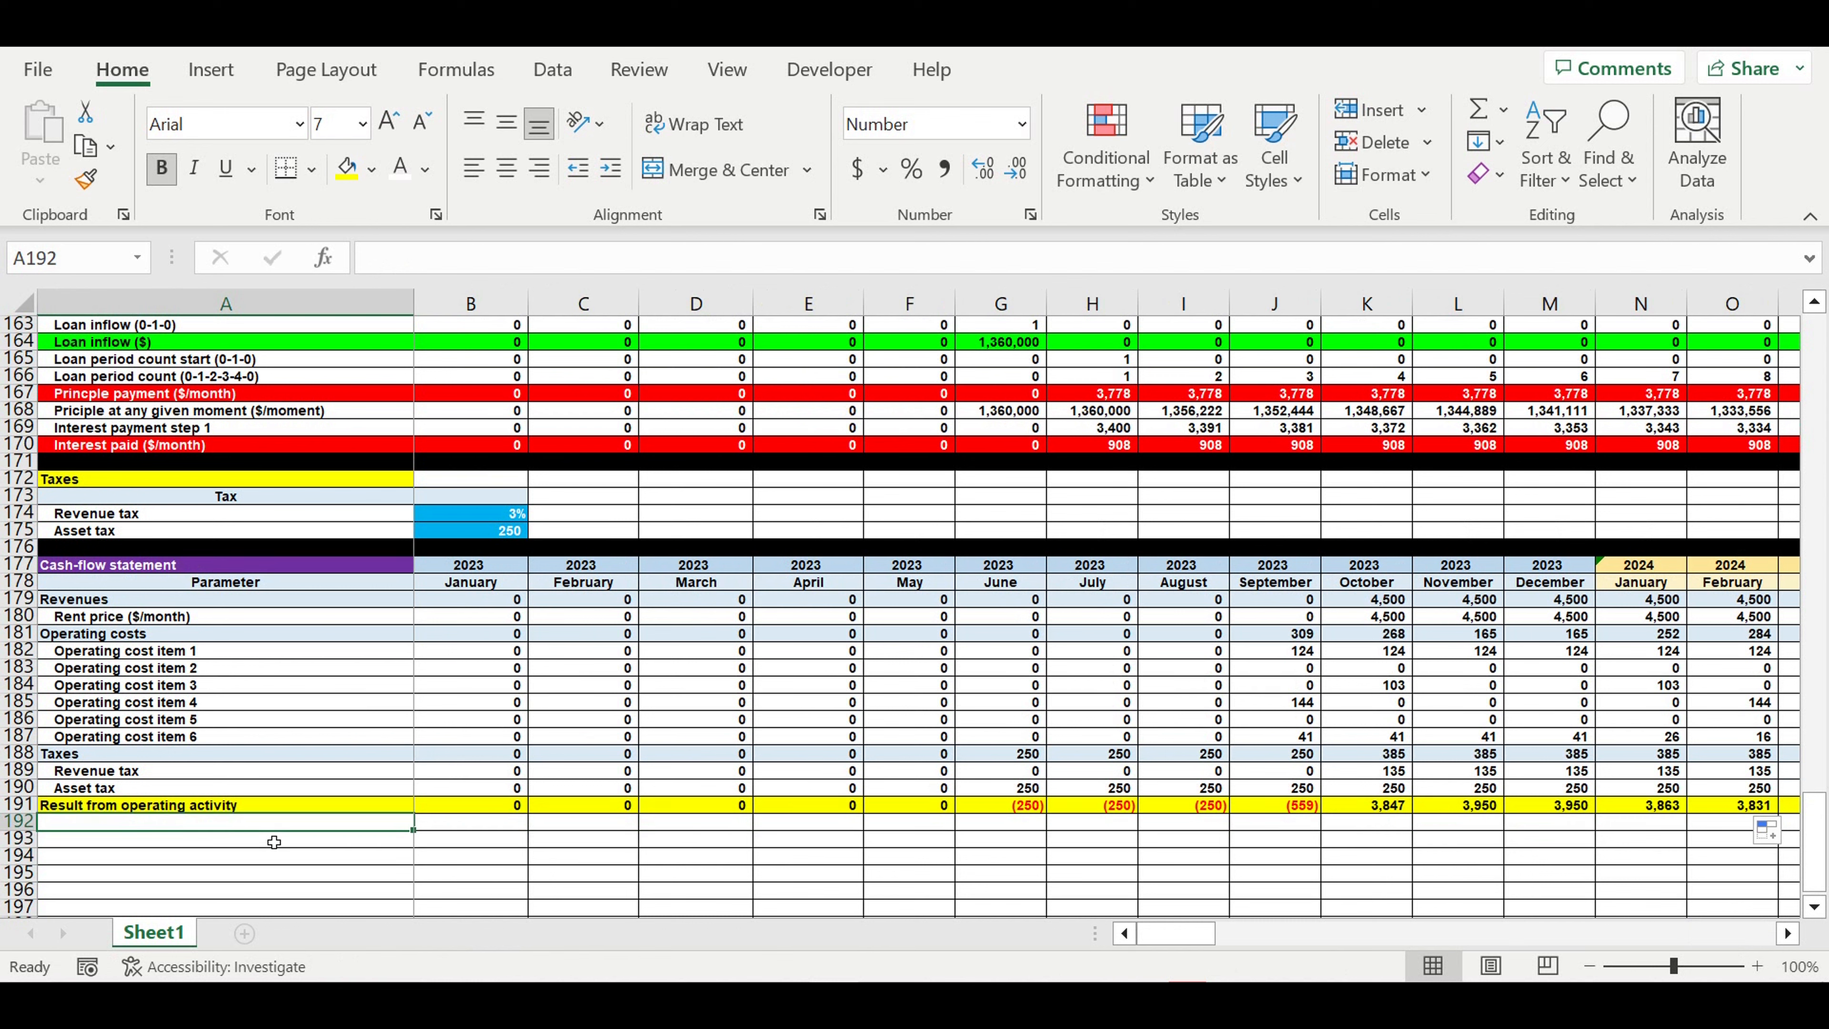
pyautogui.write('Total of')
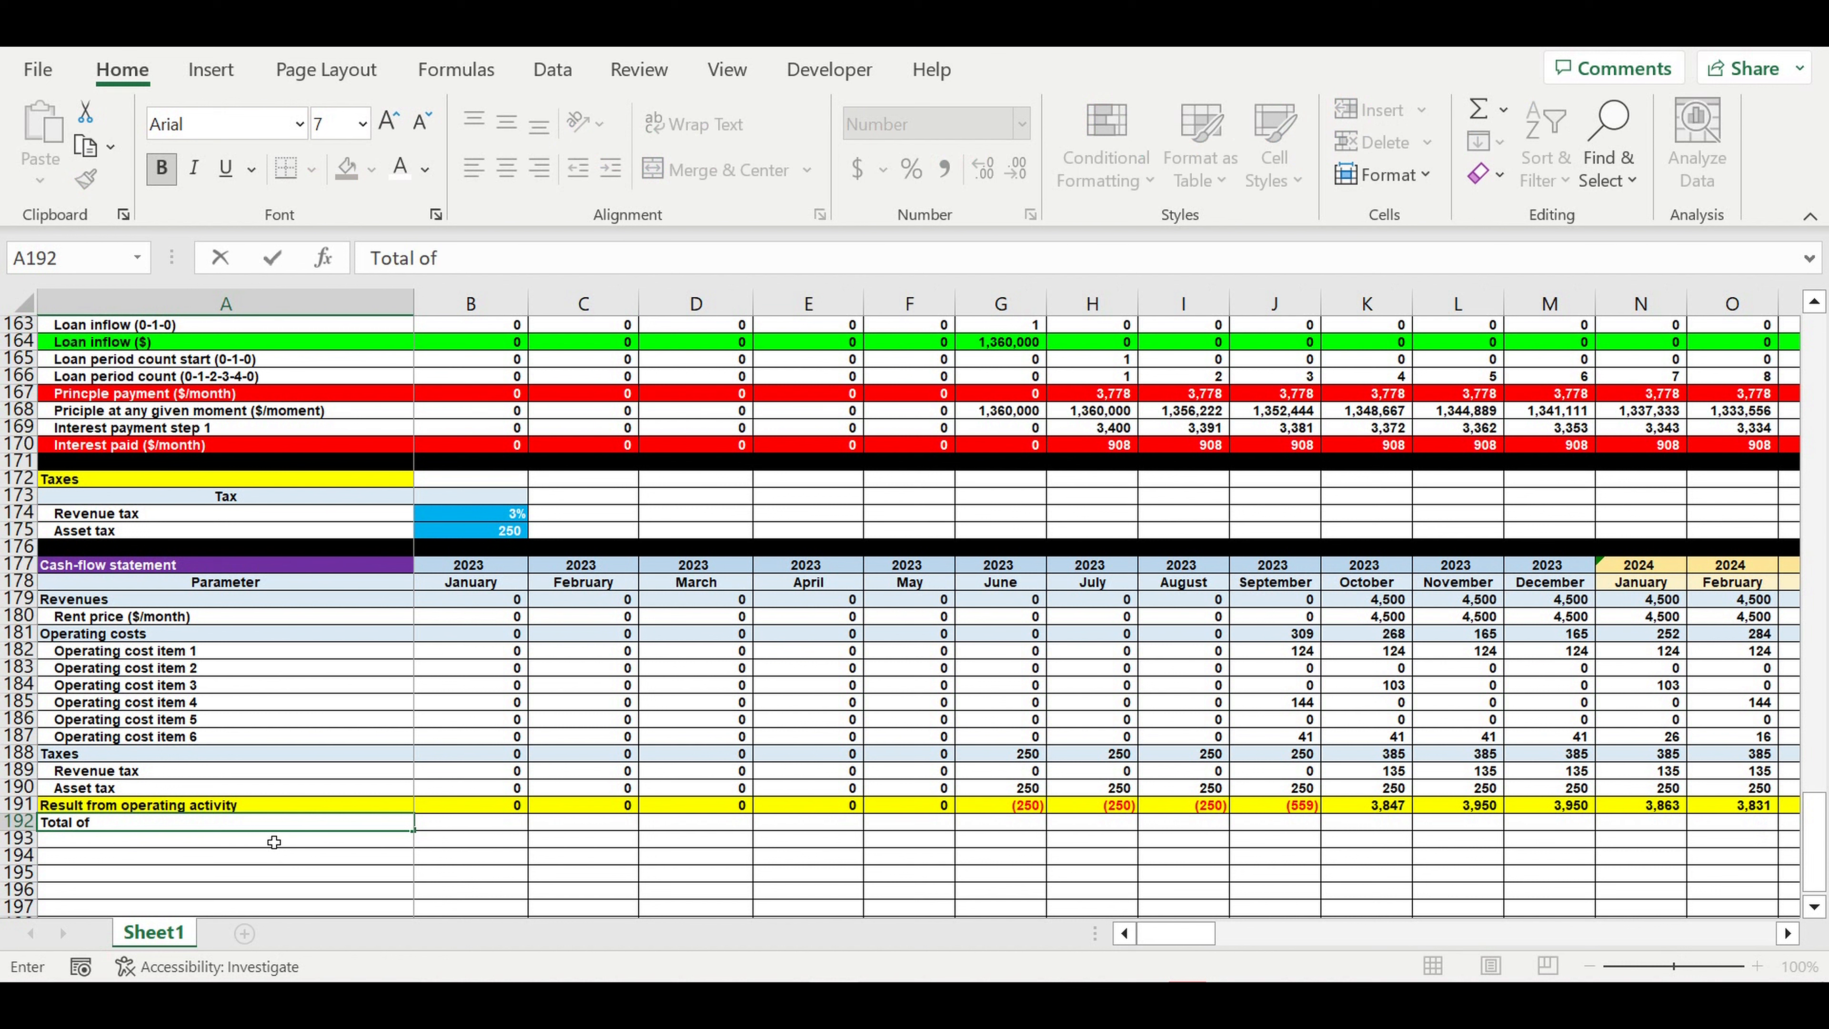
pyautogui.write('ment')
pyautogui.press('Return')
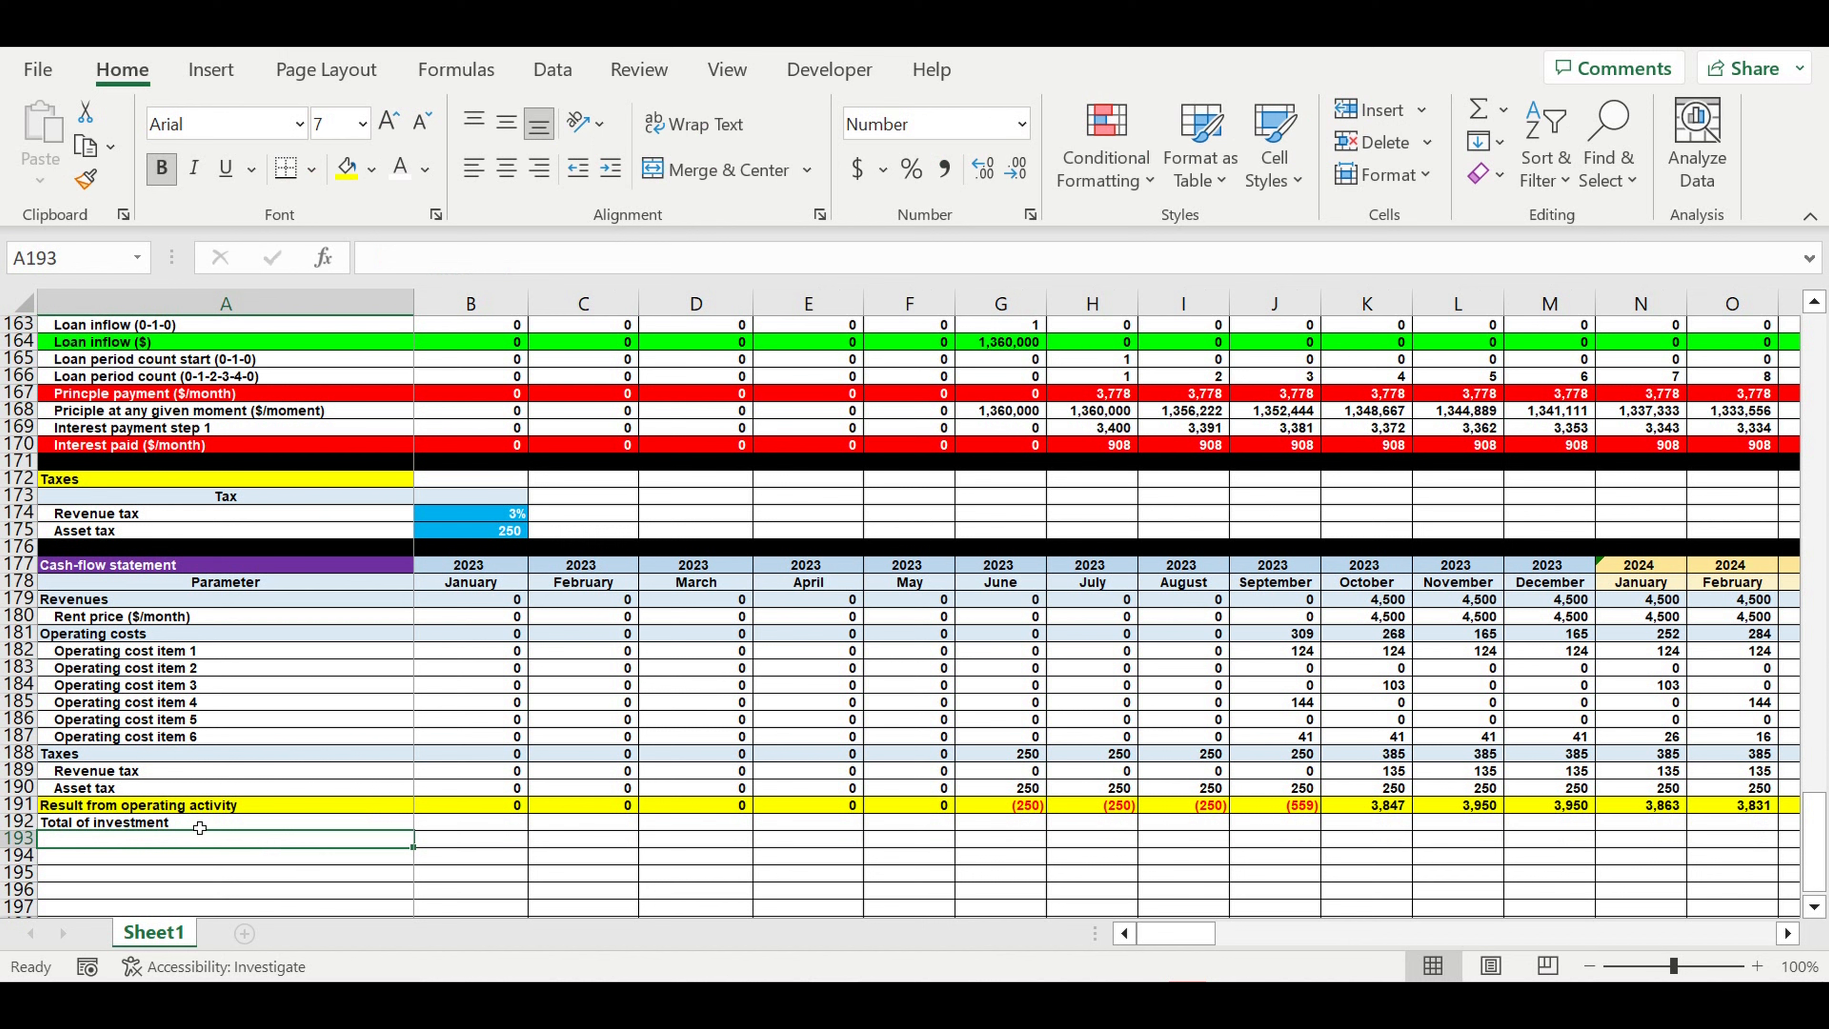
# Step: Shade the whole Total of investment row 192 with the lightest blue theme fill
pyautogui.click(18, 822)
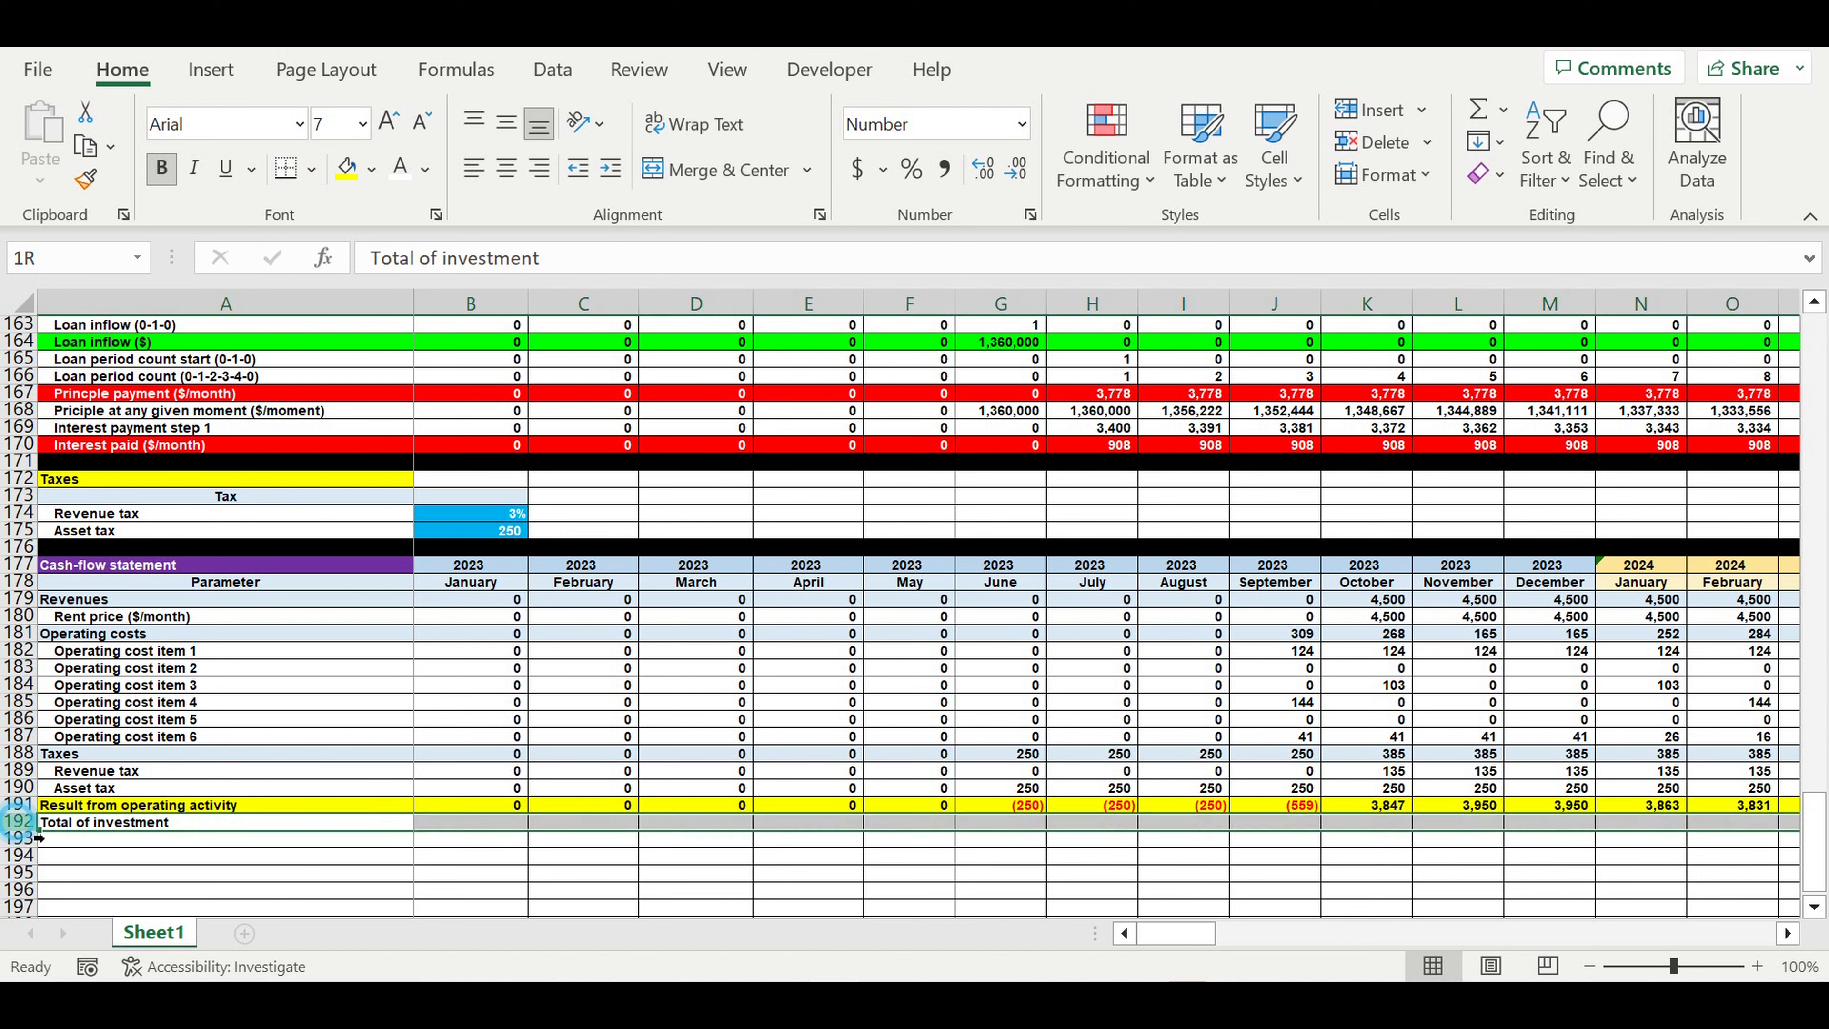
pyautogui.click(371, 168)
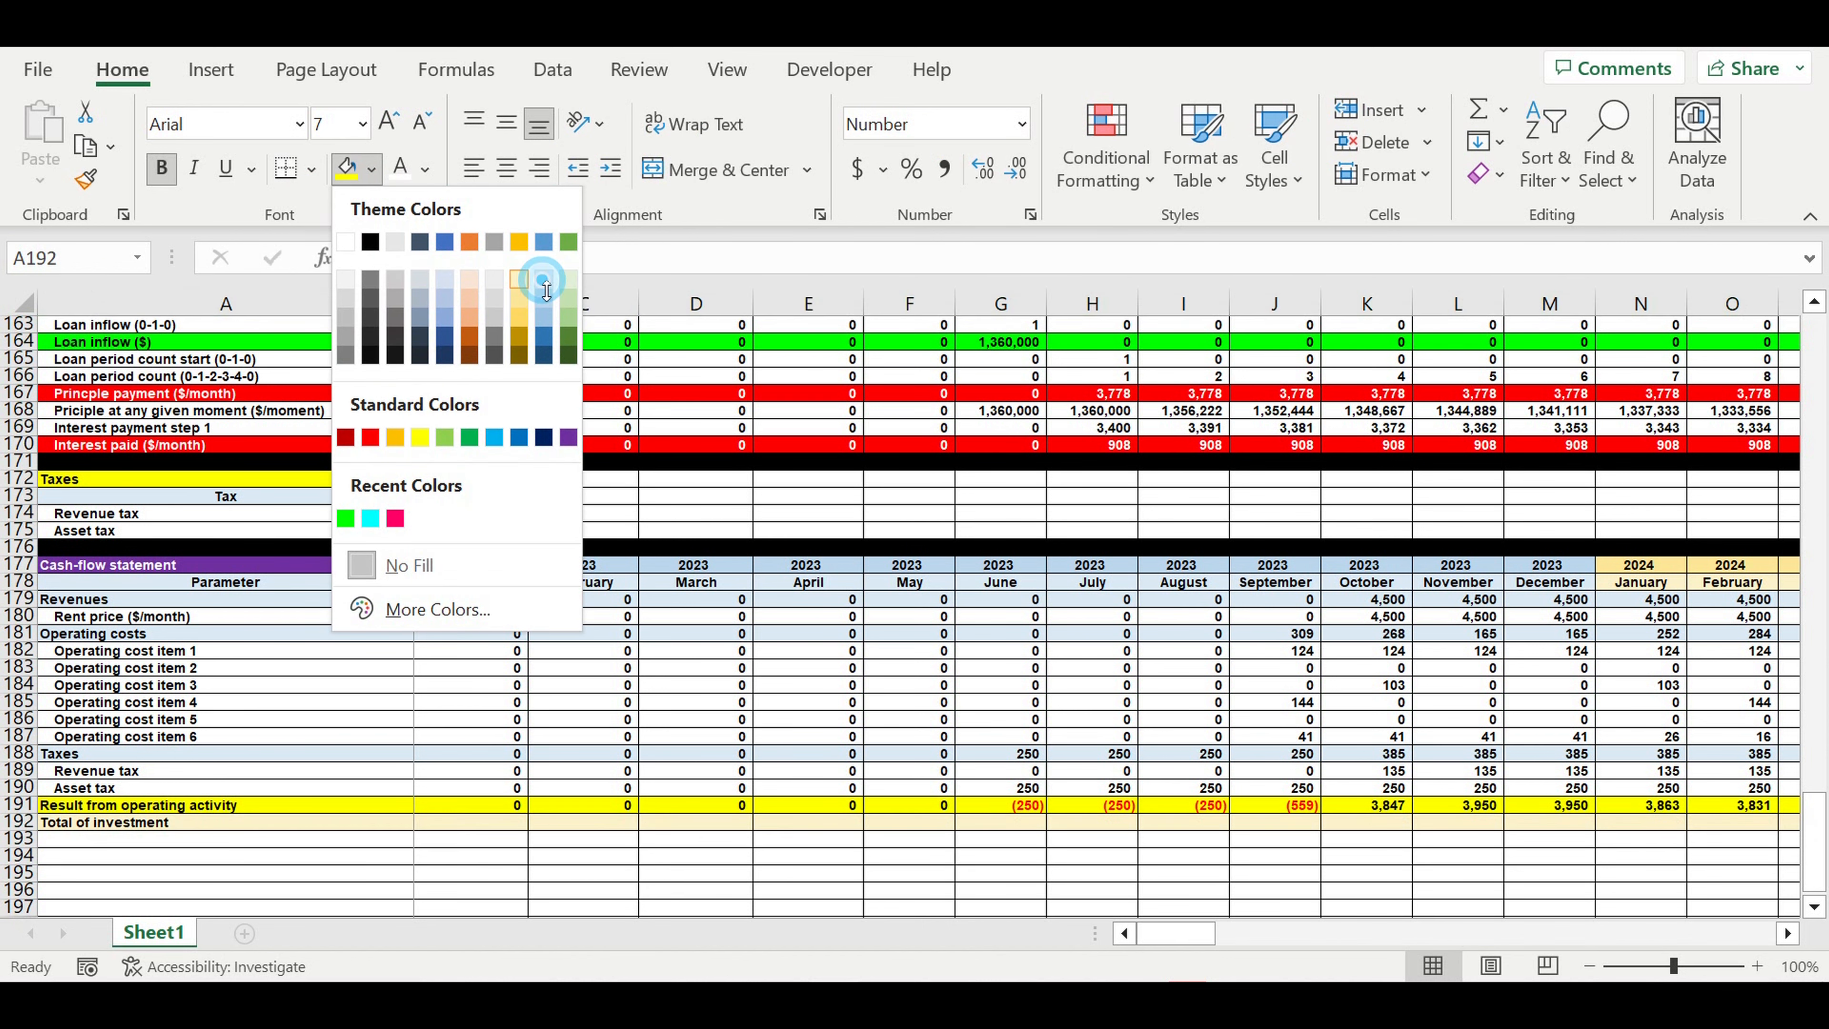
pyautogui.click(545, 280)
# Step: Link A193 below Total of investment to the first initial acquisition cost name with =A150
pyautogui.click(273, 842)
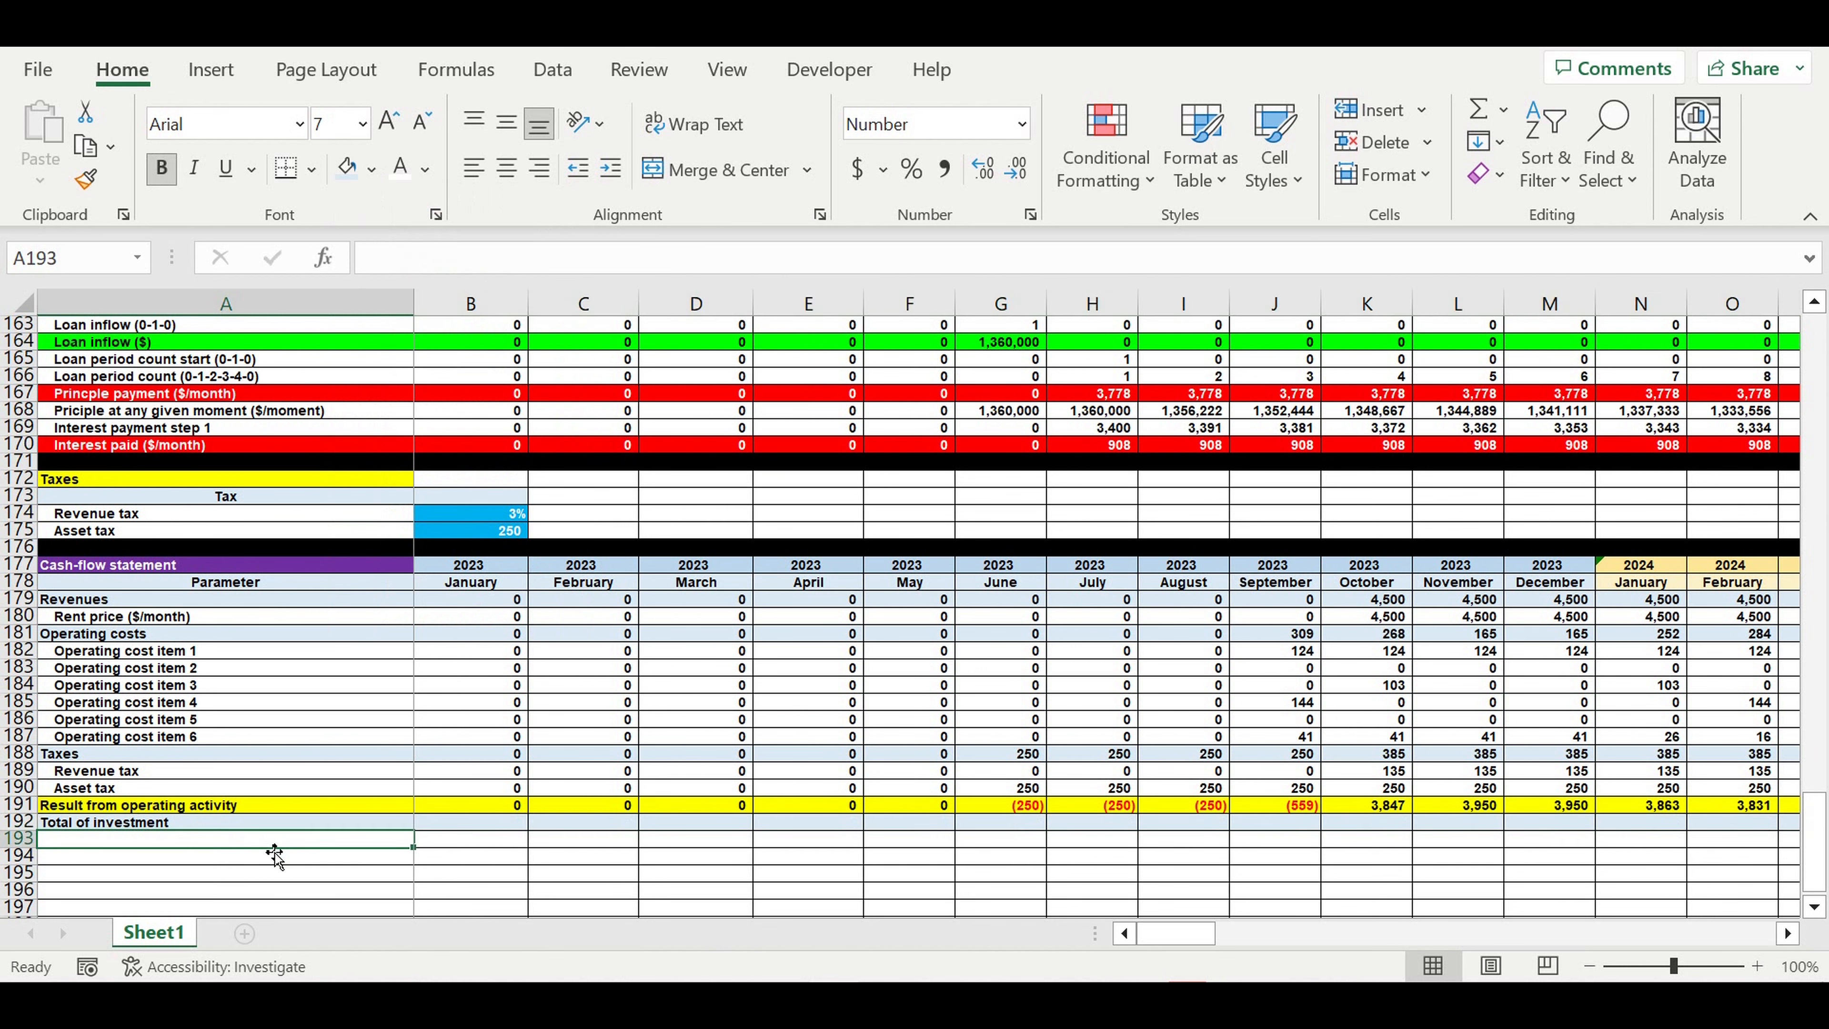
pyautogui.write('=')
pyautogui.scroll(10, 288, 828)
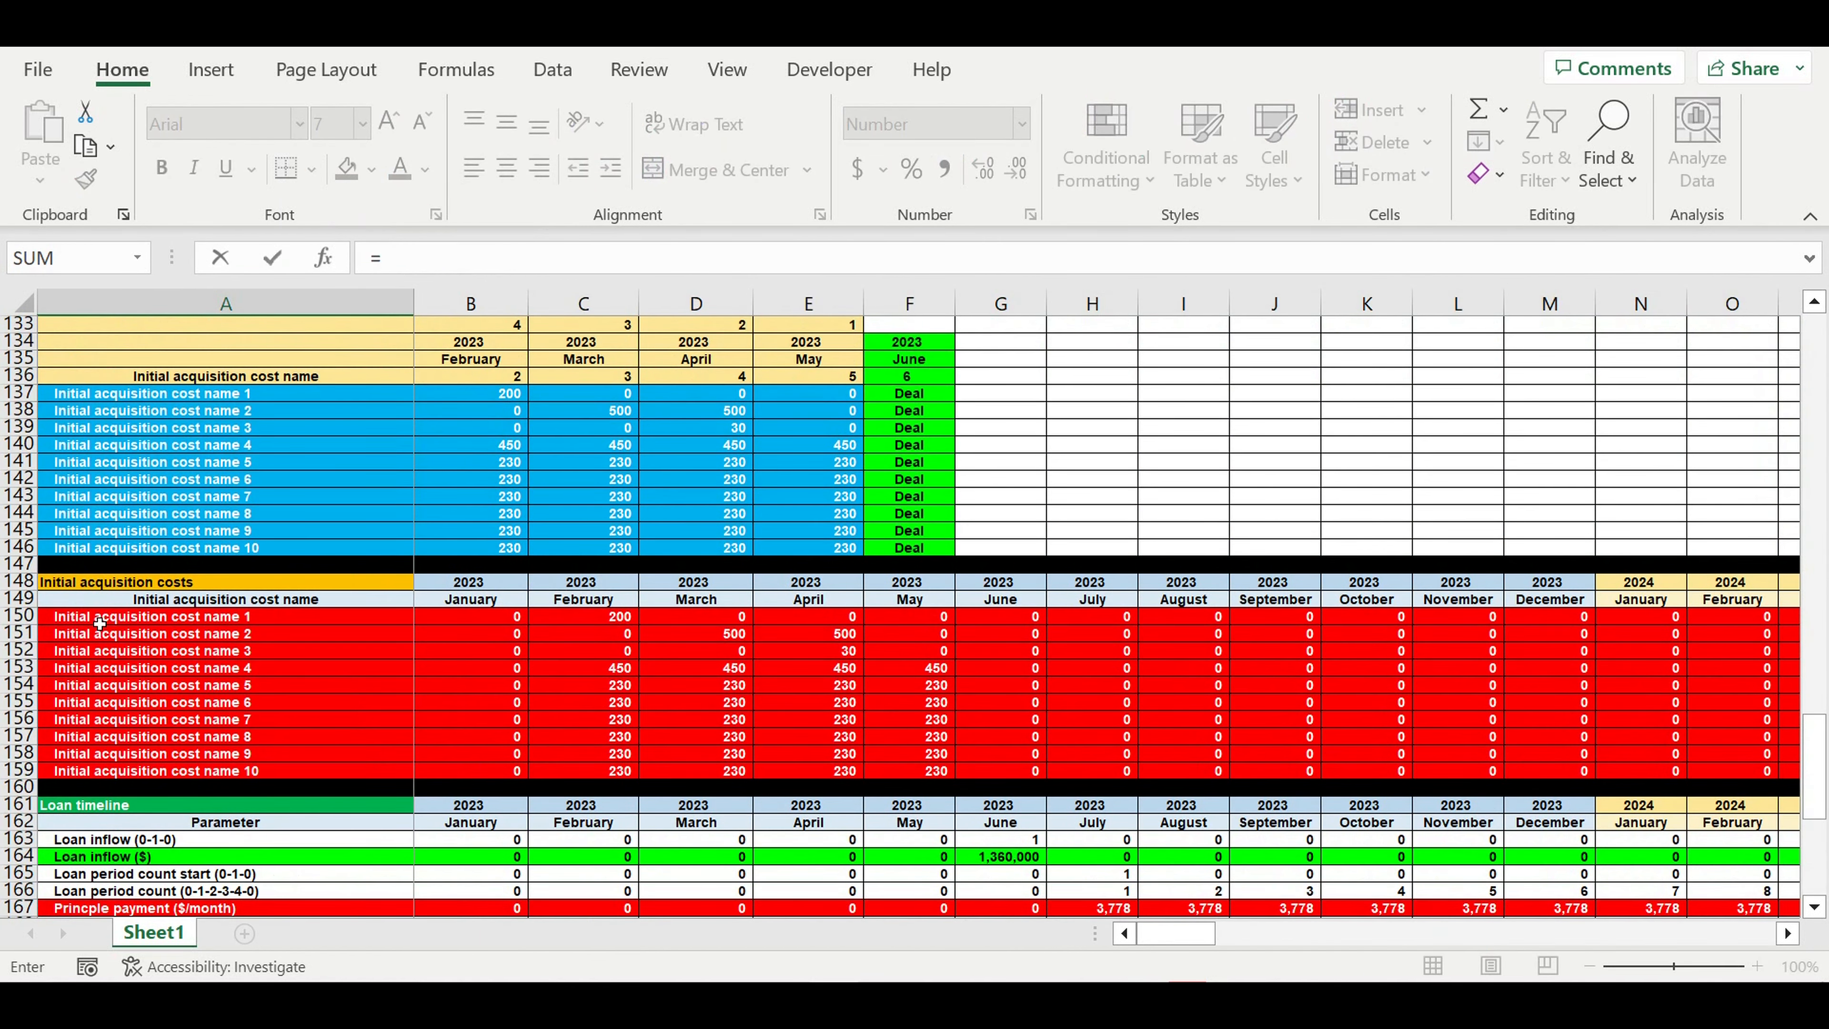
pyautogui.click(100, 623)
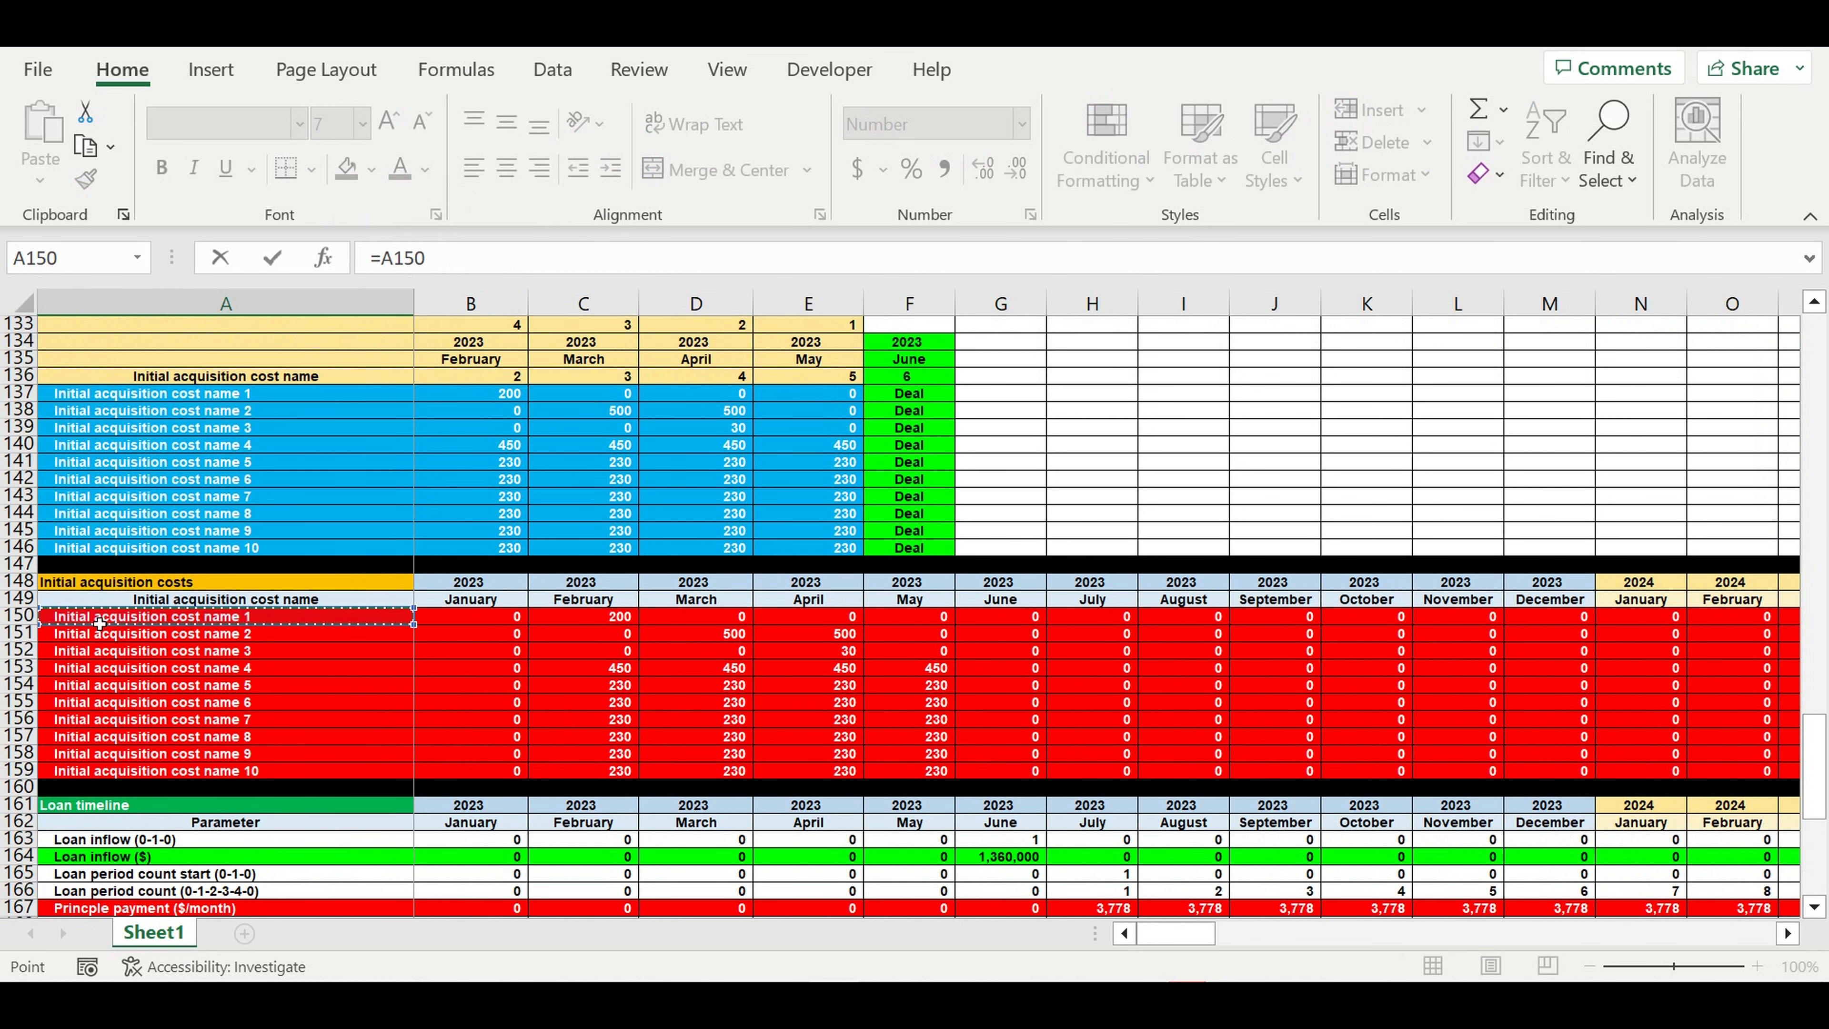
pyautogui.press('Return')
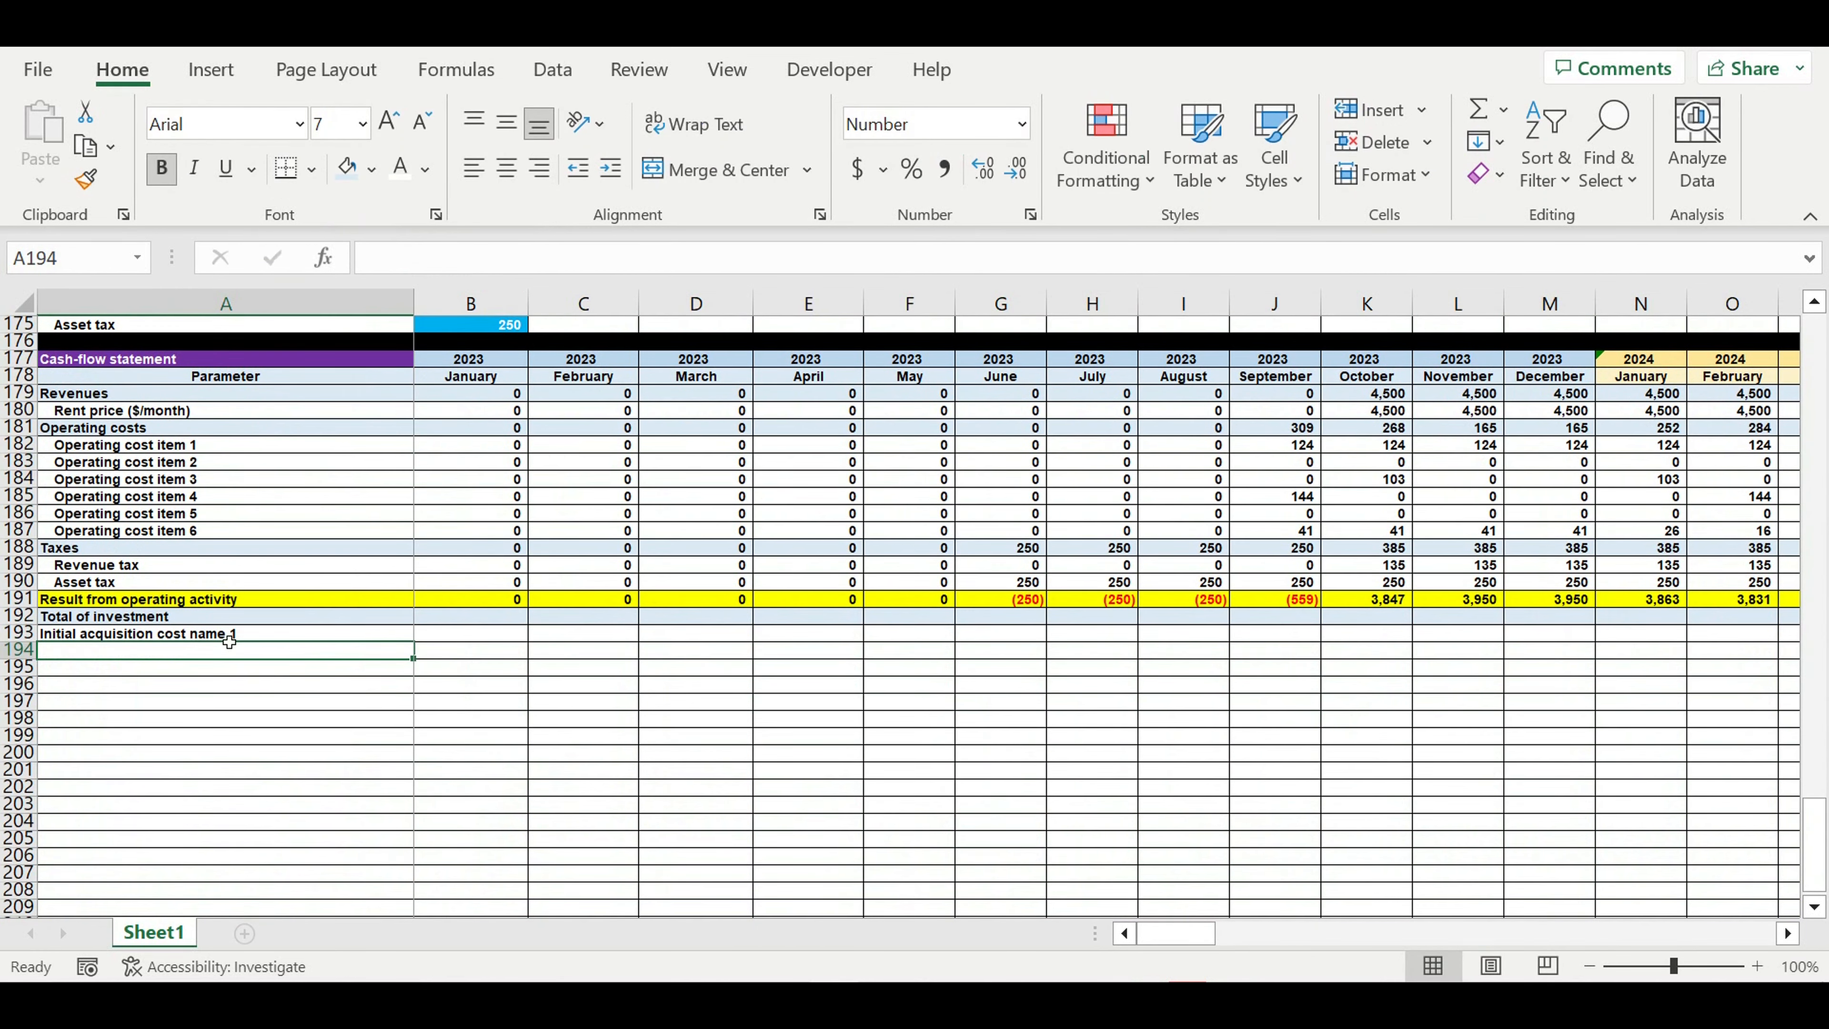
# Step: Fill the acquisition cost name links down from A193 through A202, clearing the surplus reference in A203
pyautogui.click(229, 637)
pyautogui.moveTo(414, 642); pyautogui.dragTo(381, 807)
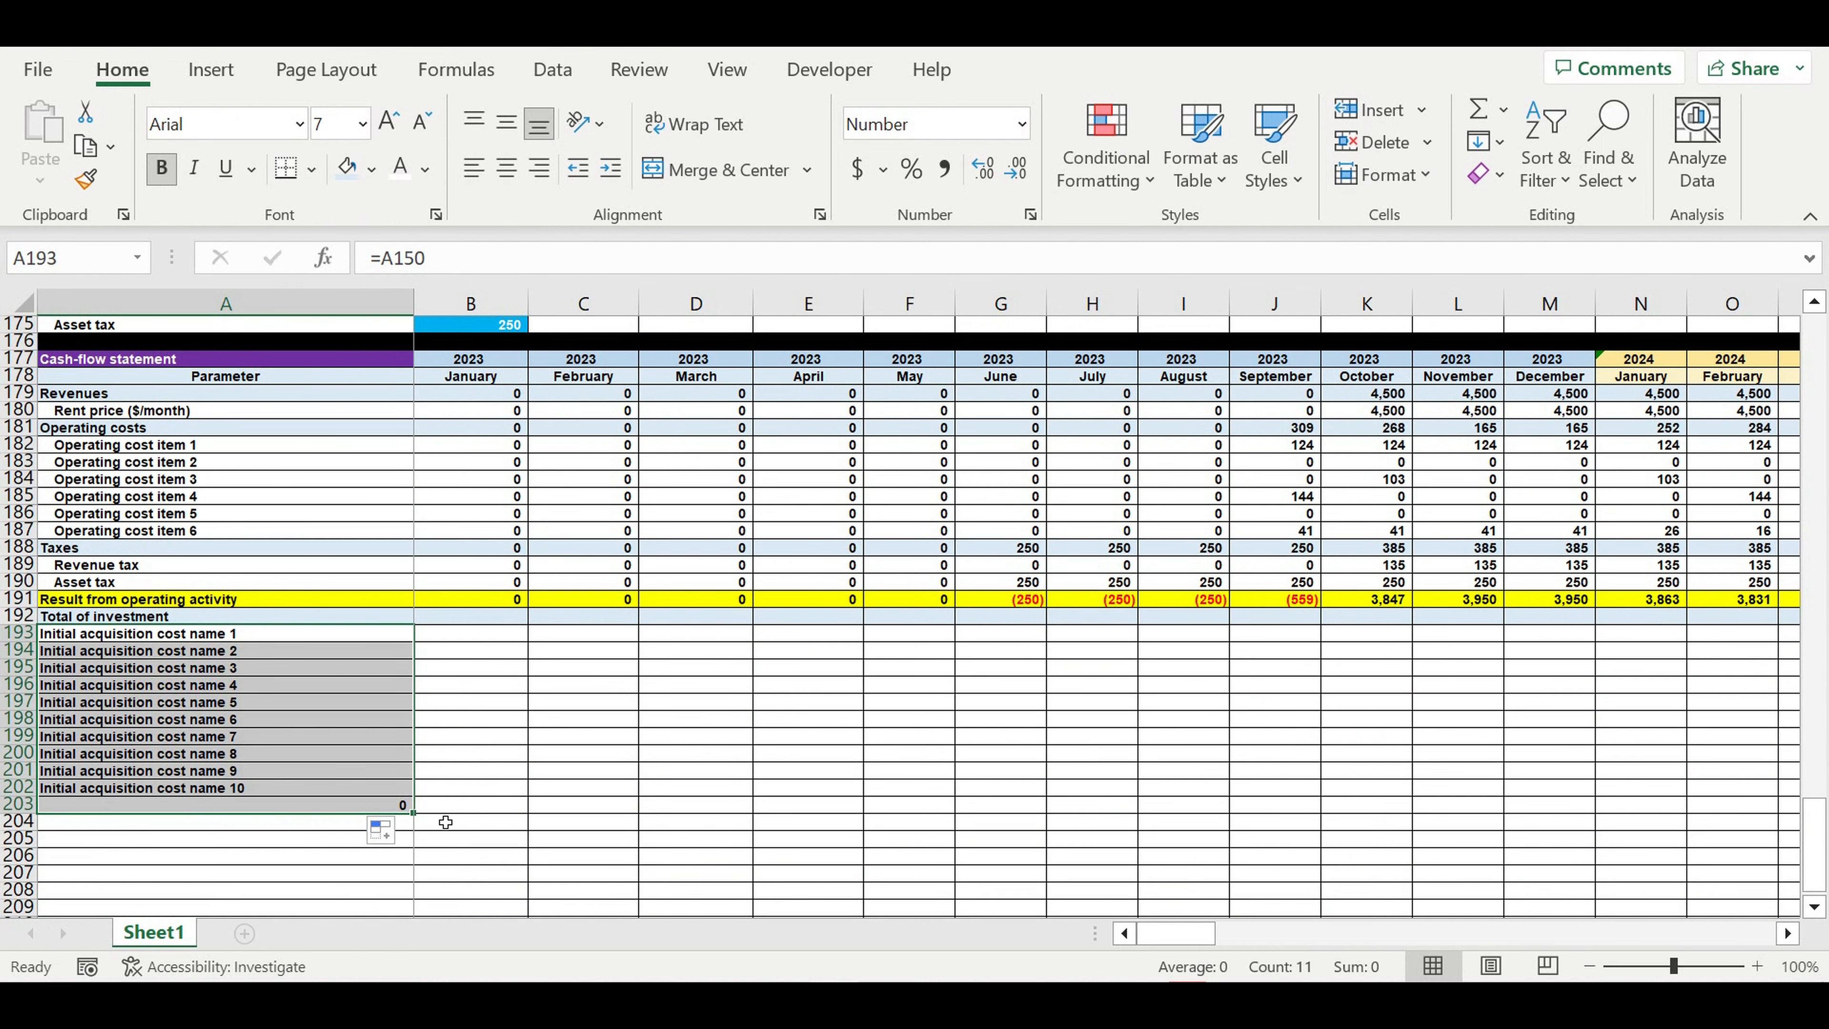
pyautogui.click(314, 810)
pyautogui.press('Delete')
# Step: Extend the references in A193:A202 into B193:B202 to bring in the January 2023 acquisition costs
pyautogui.click(404, 719)
pyautogui.moveTo(253, 637); pyautogui.dragTo(233, 792)
pyautogui.moveTo(422, 804); pyautogui.dragTo(527, 796)
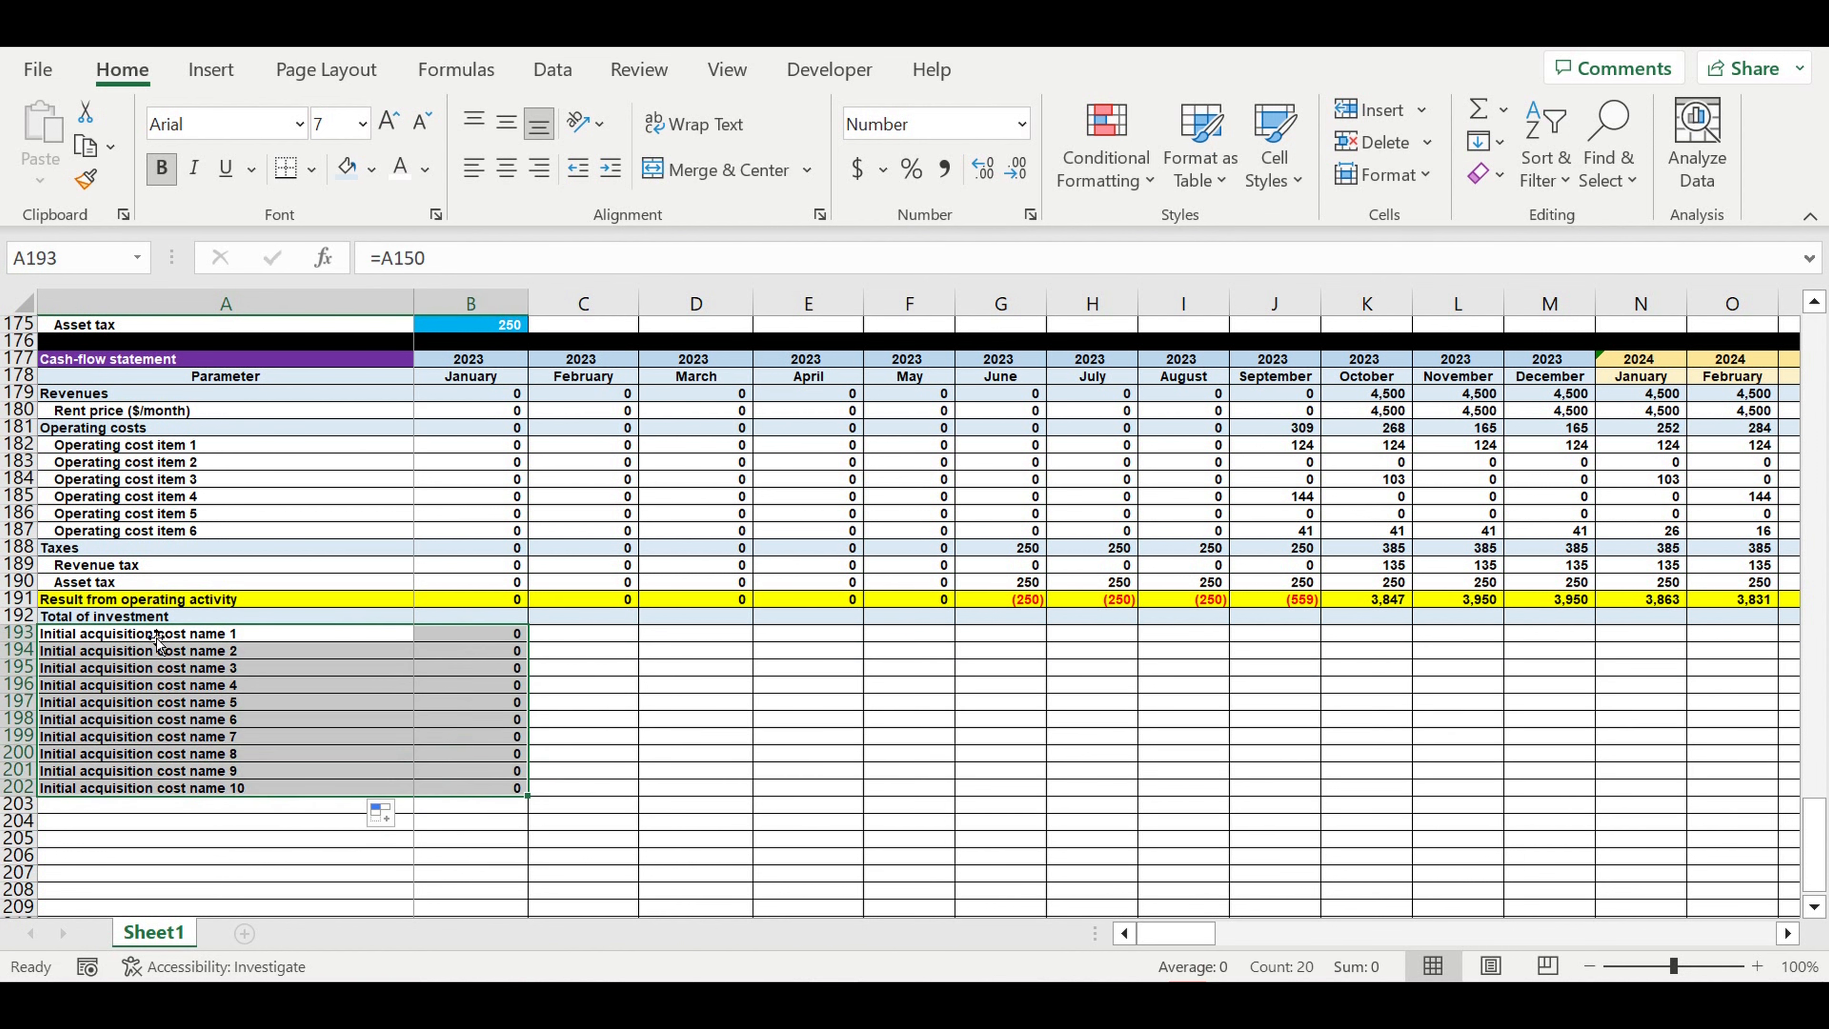
# Step: Indent the ten initial acquisition cost names in A193:A202 by one level
pyautogui.moveTo(154, 641); pyautogui.dragTo(150, 798)
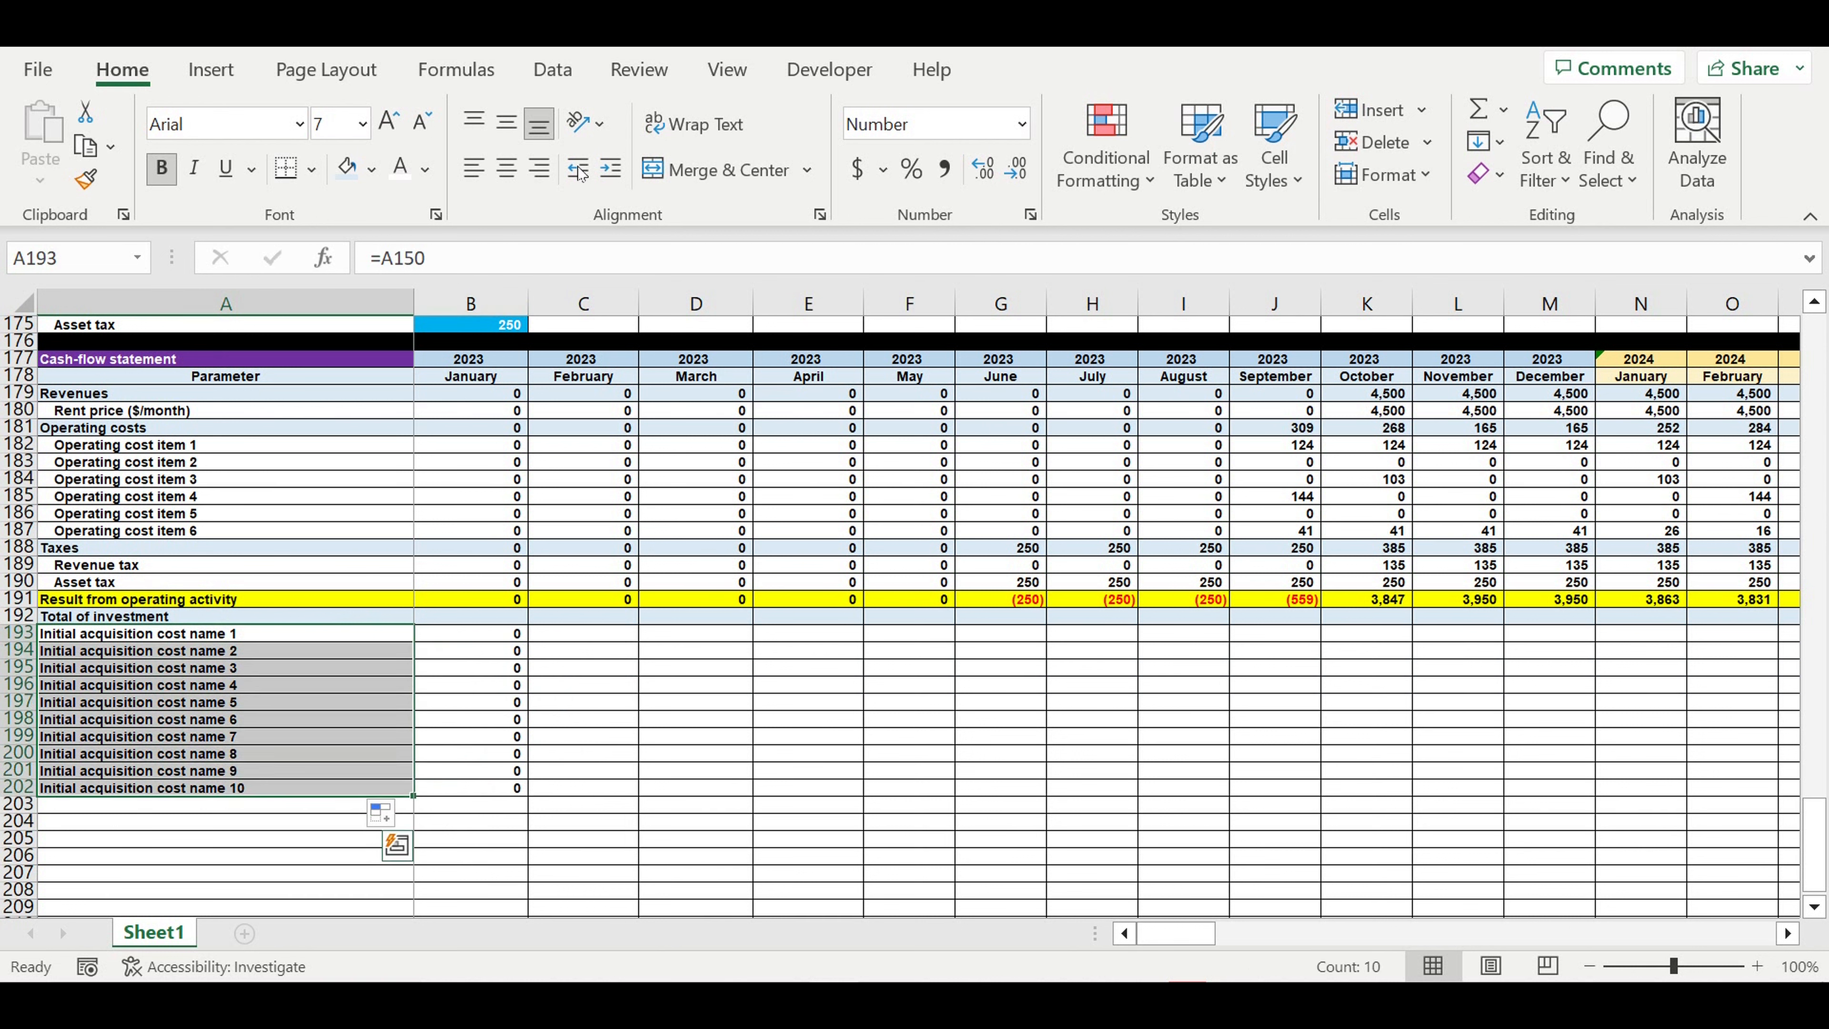
pyautogui.click(611, 168)
pyautogui.click(680, 671)
pyautogui.click(498, 638)
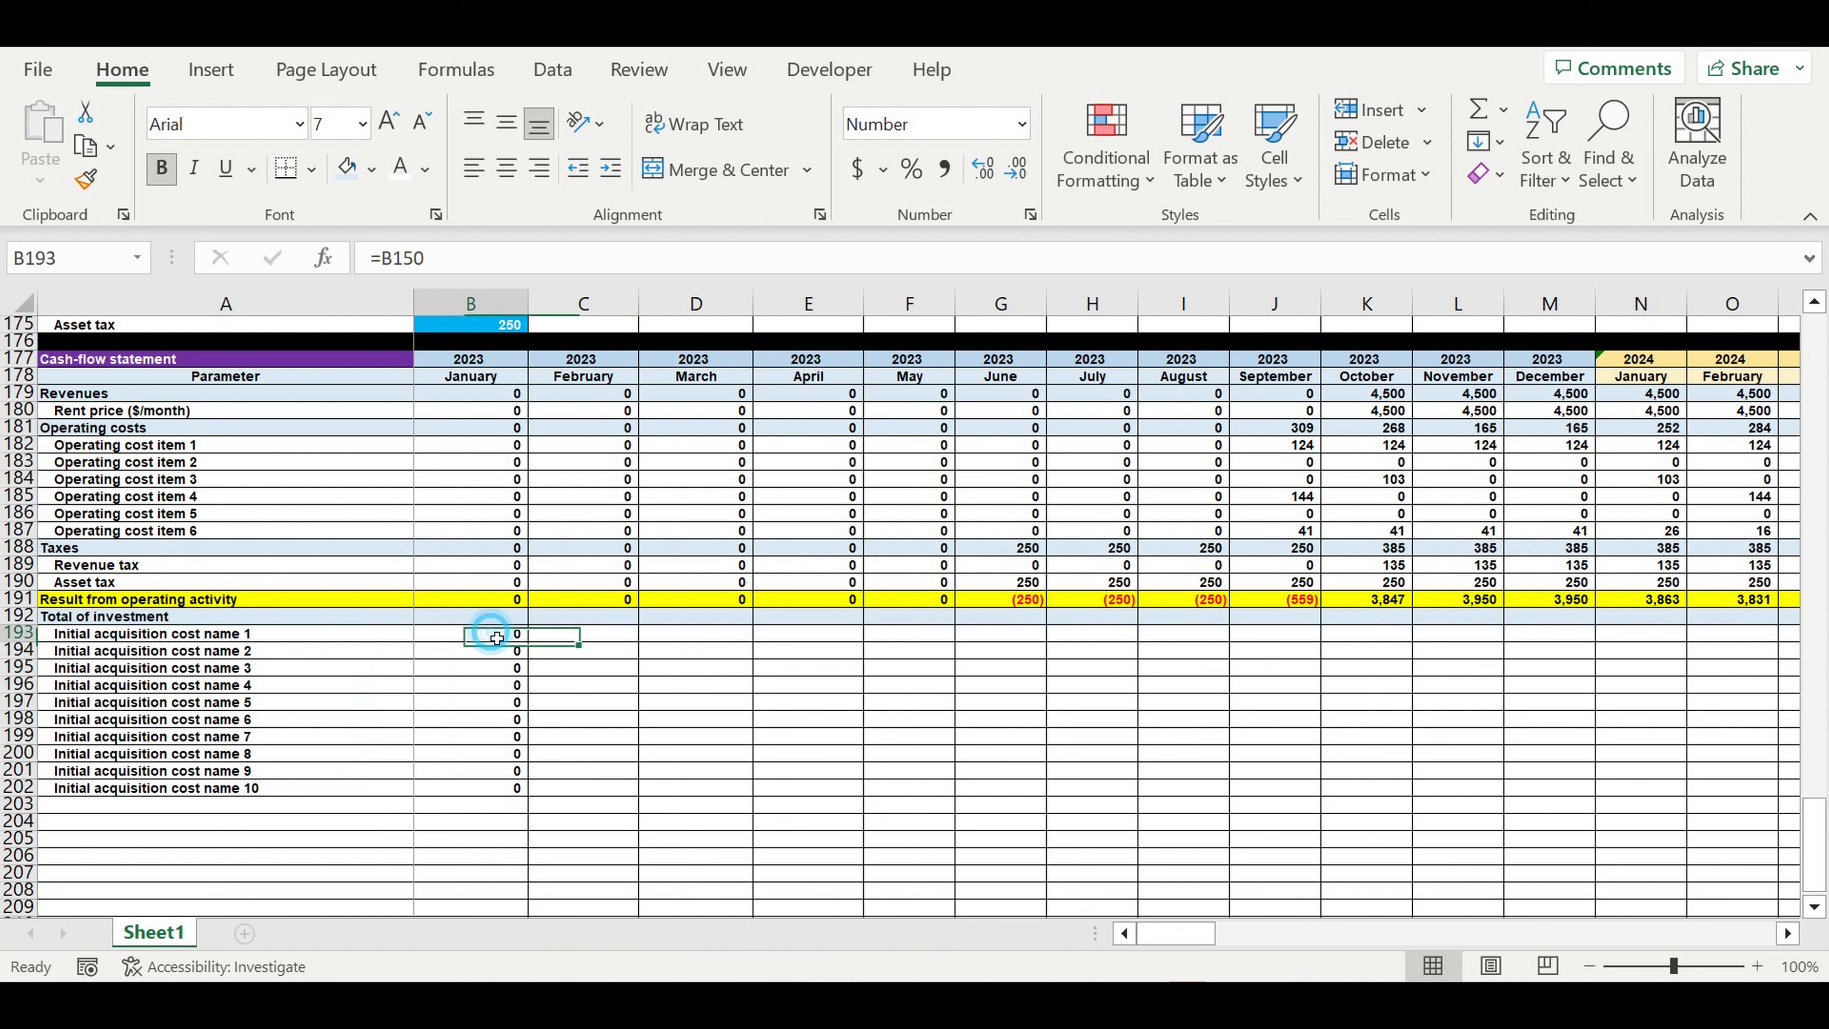
# Step: Label A203 "Property" below the acquisition cost names and indent it one level
pyautogui.click(177, 813)
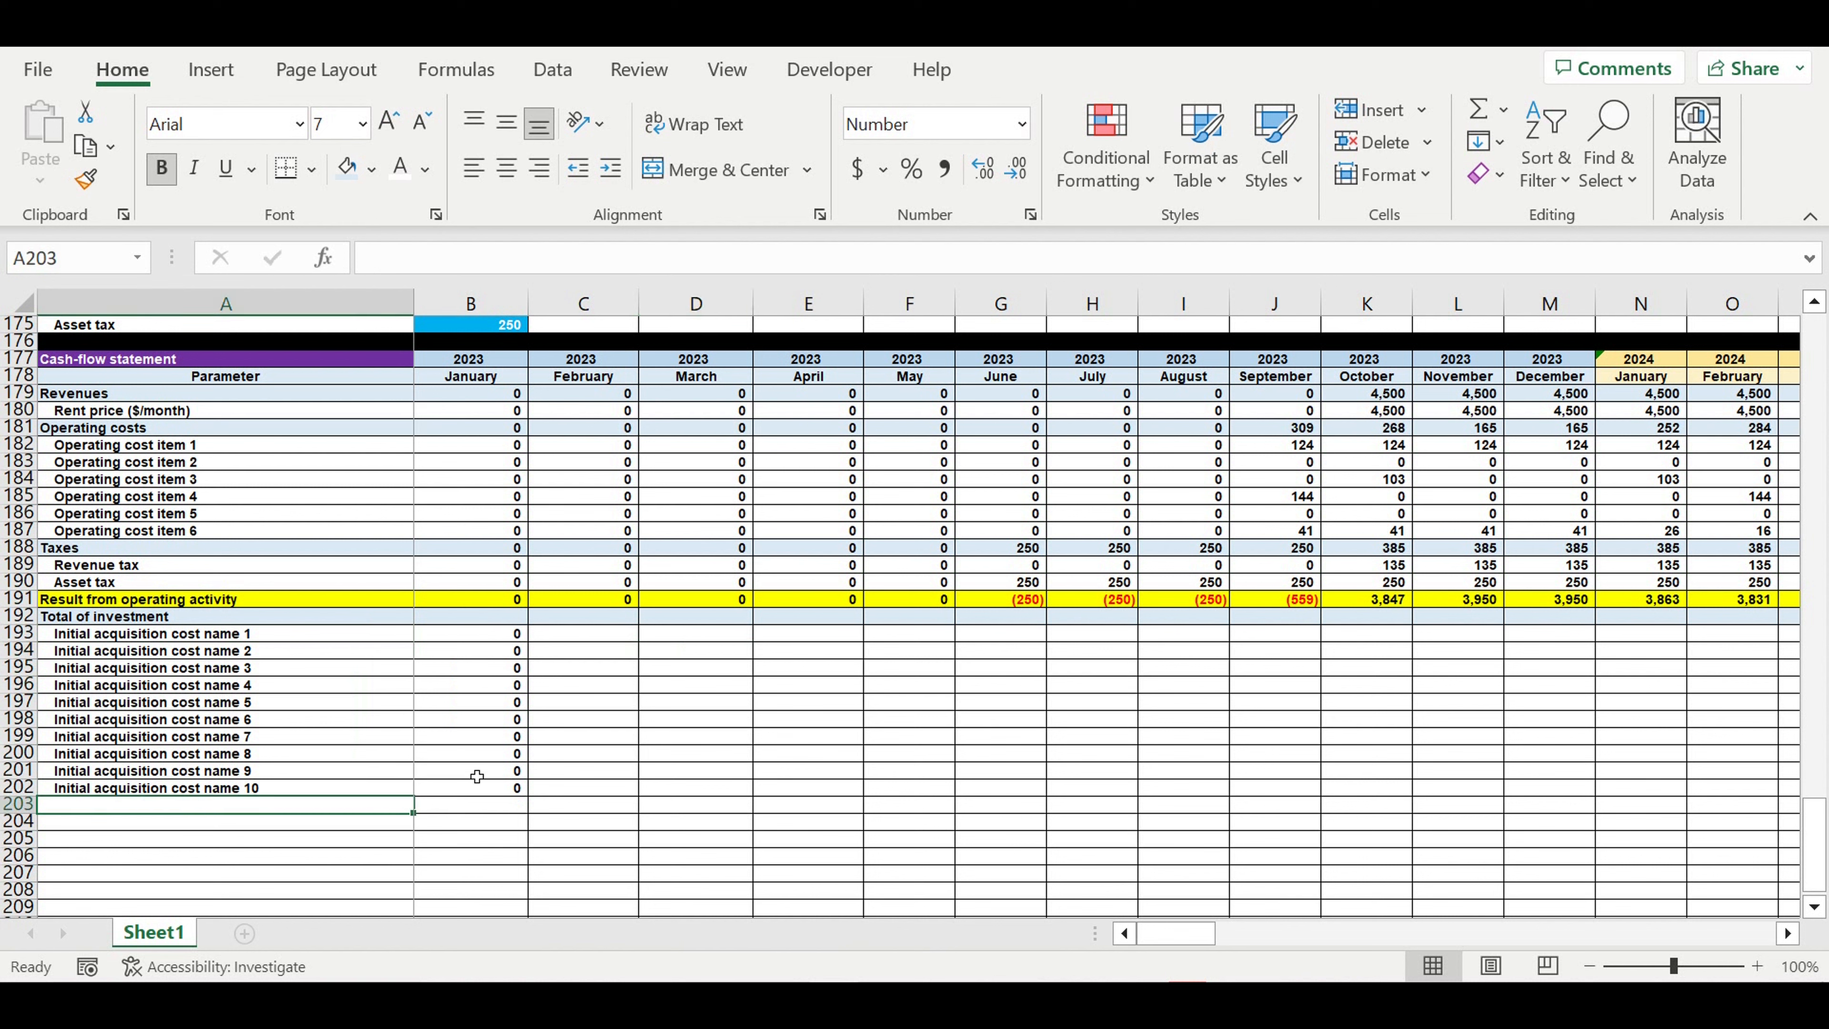
pyautogui.write('Pro')
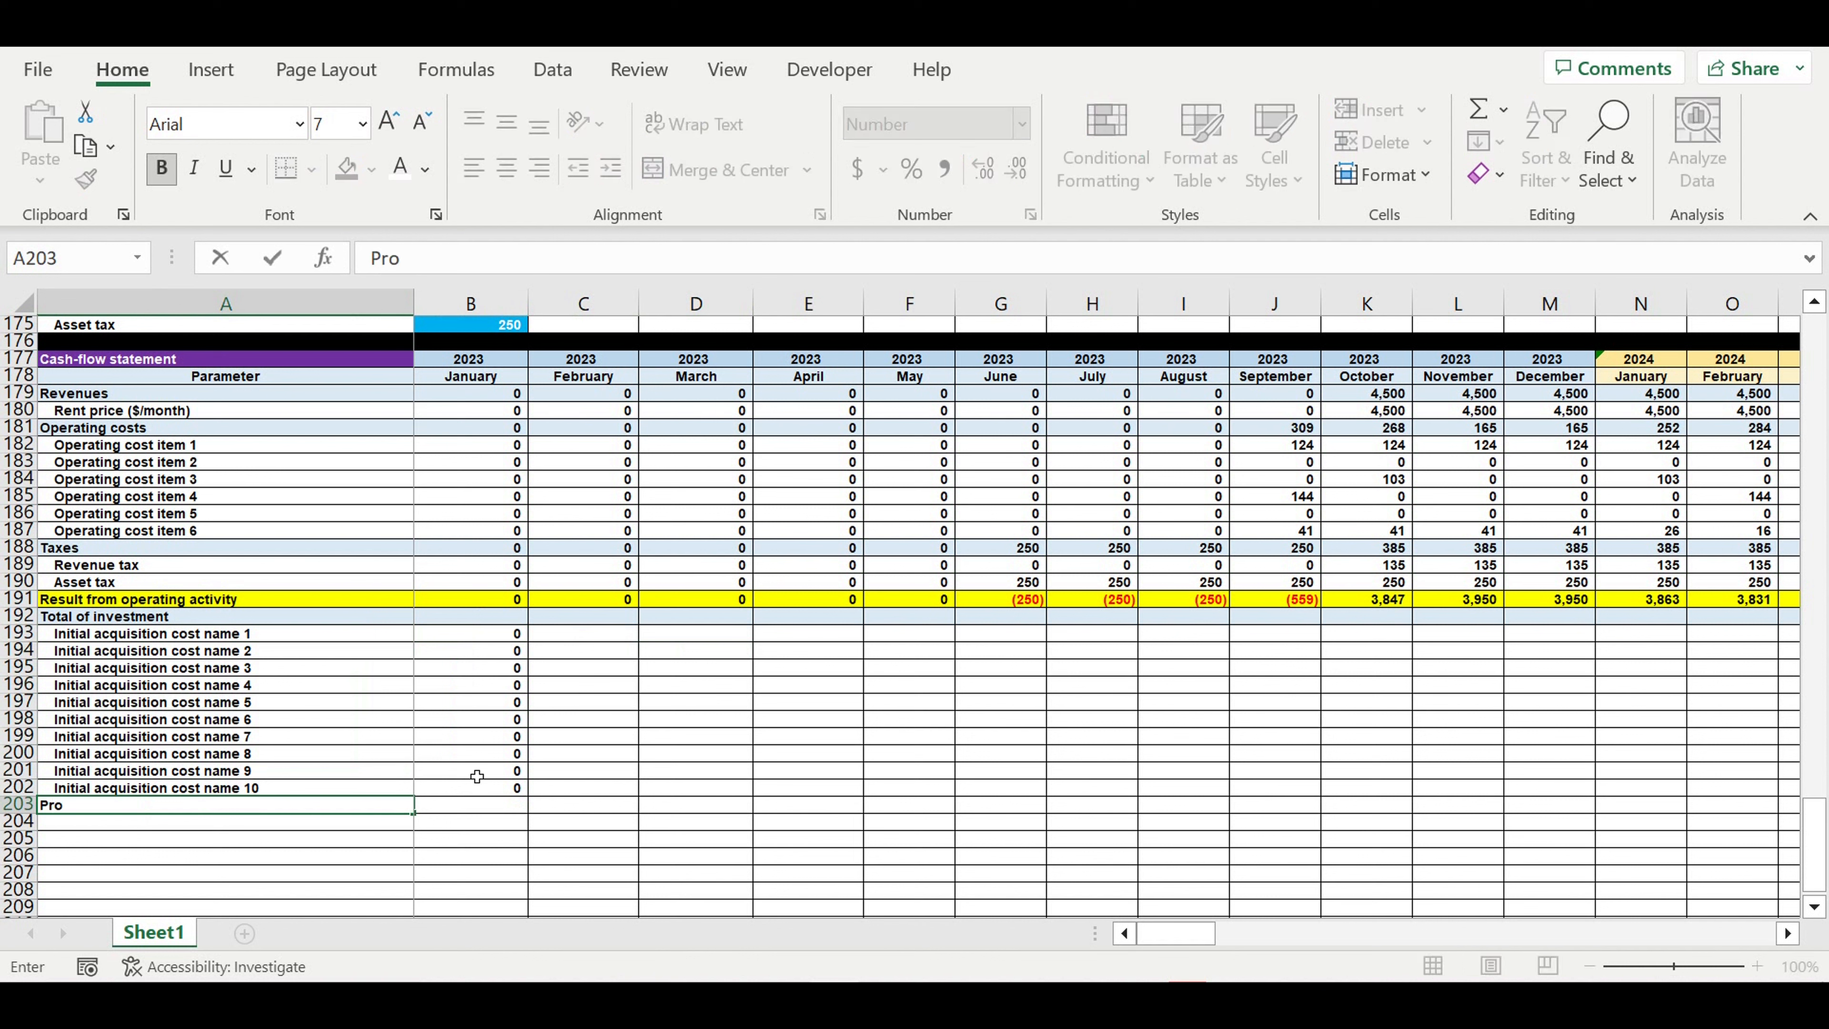
pyautogui.write('perty')
pyautogui.press('Return')
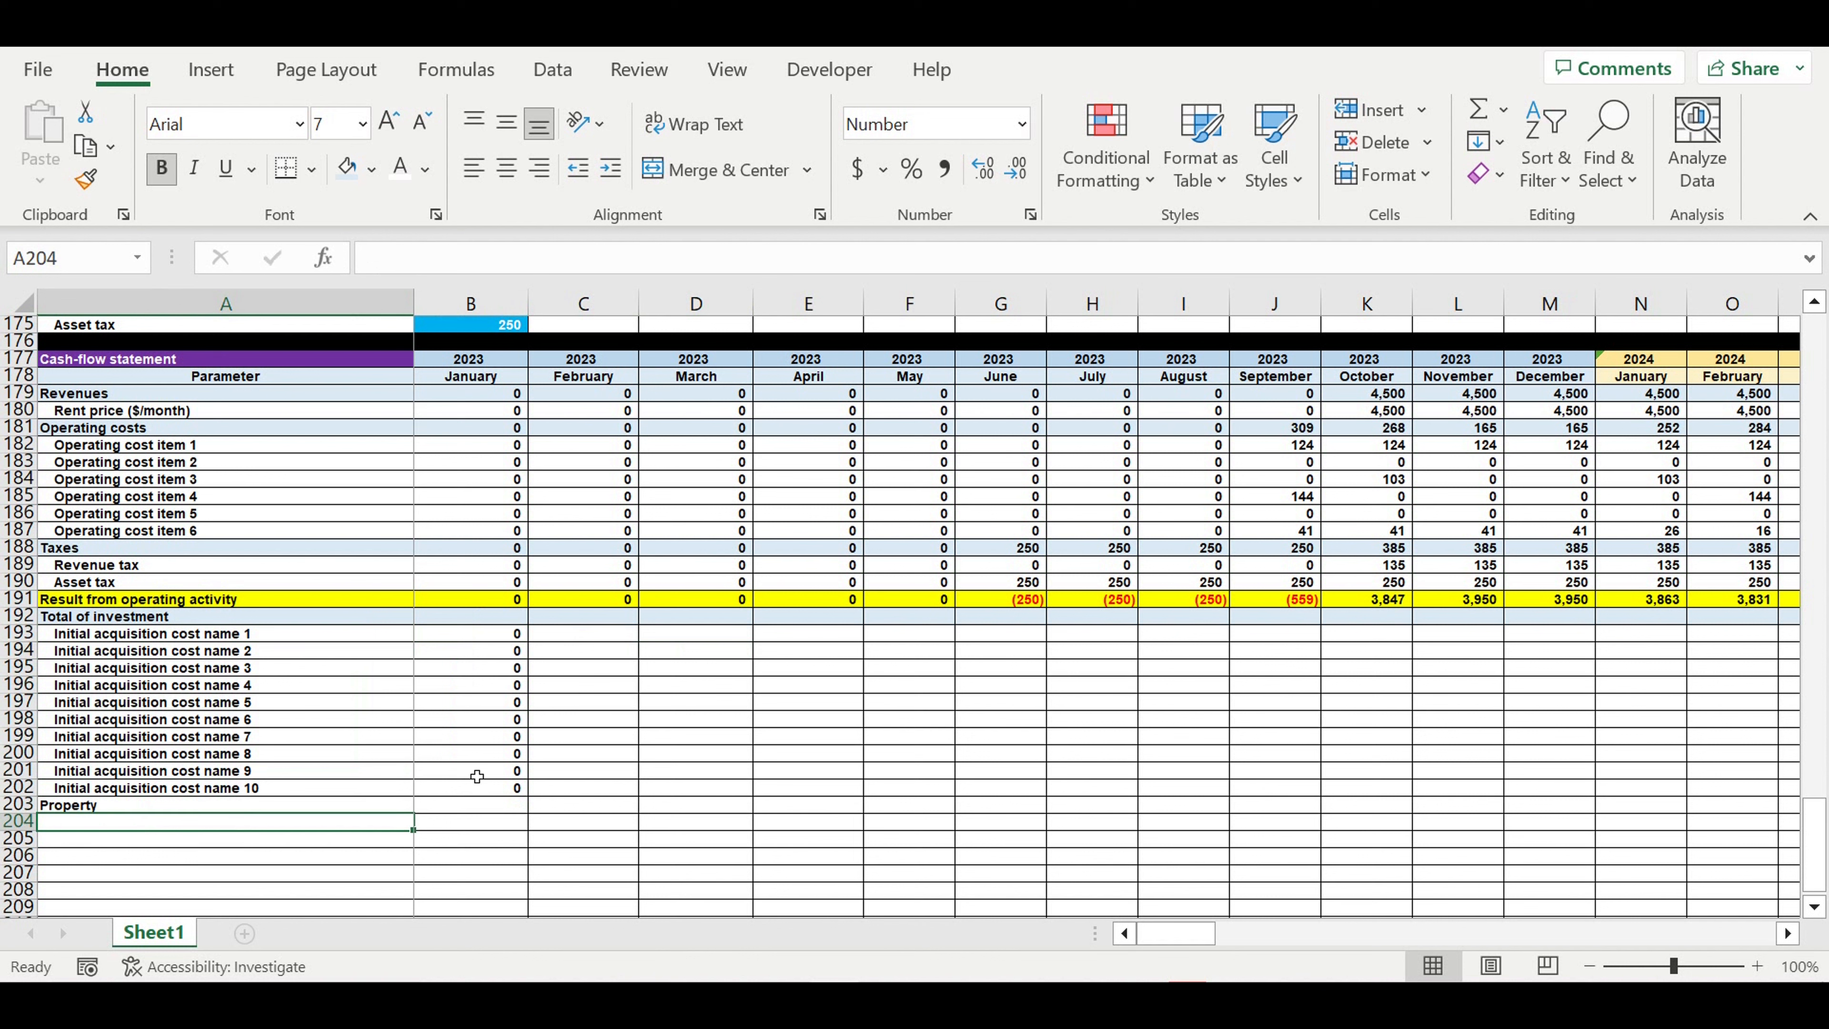
pyautogui.click(97, 807)
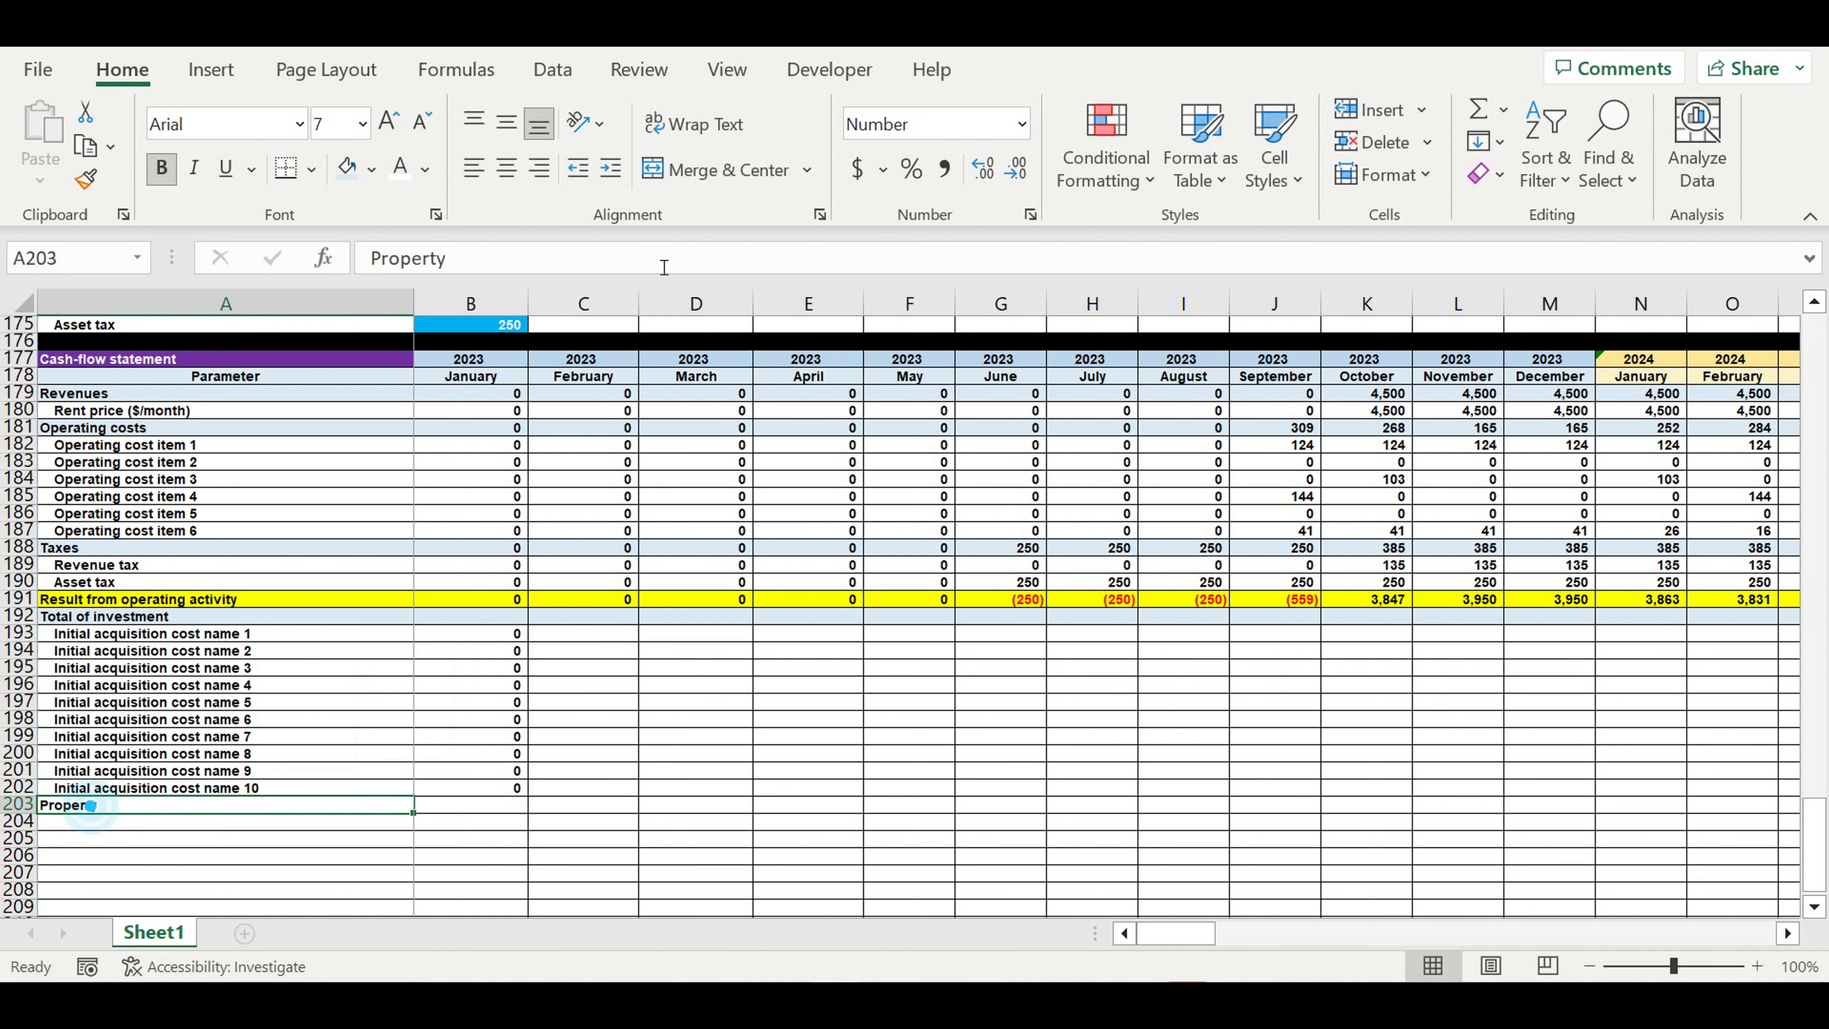
pyautogui.click(610, 167)
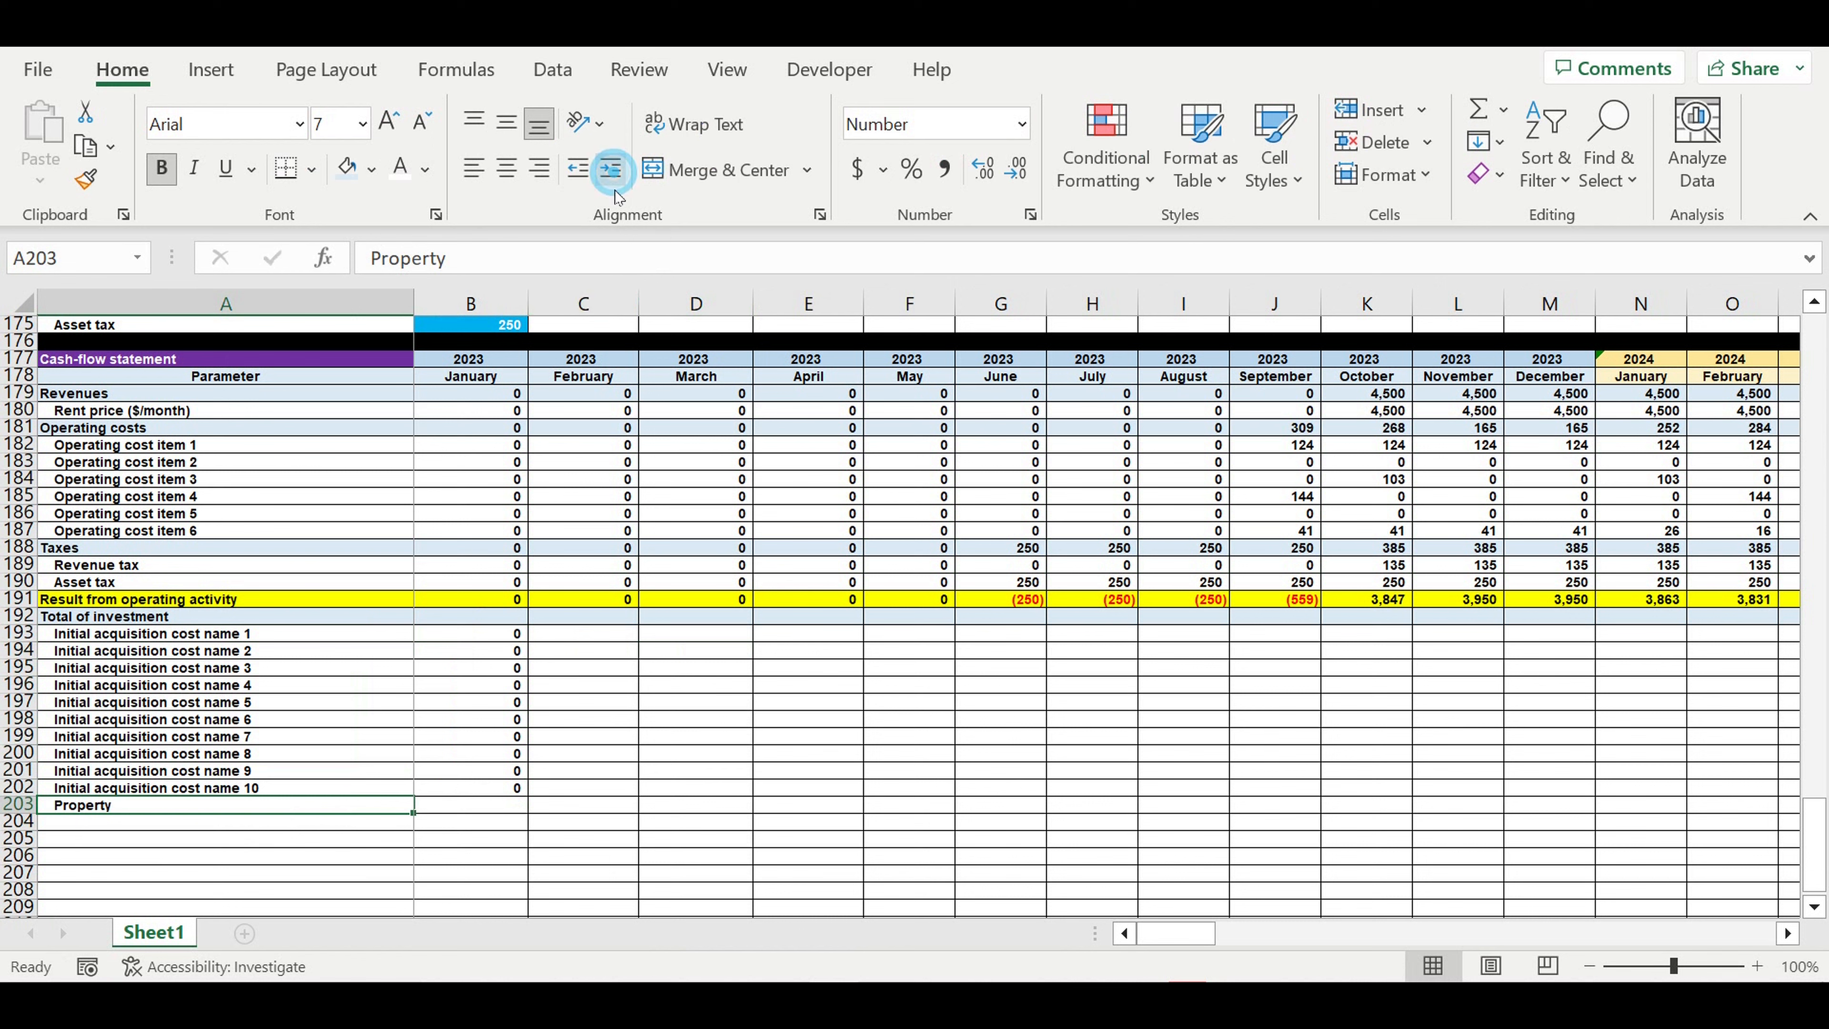
pyautogui.click(467, 809)
pyautogui.write('=')
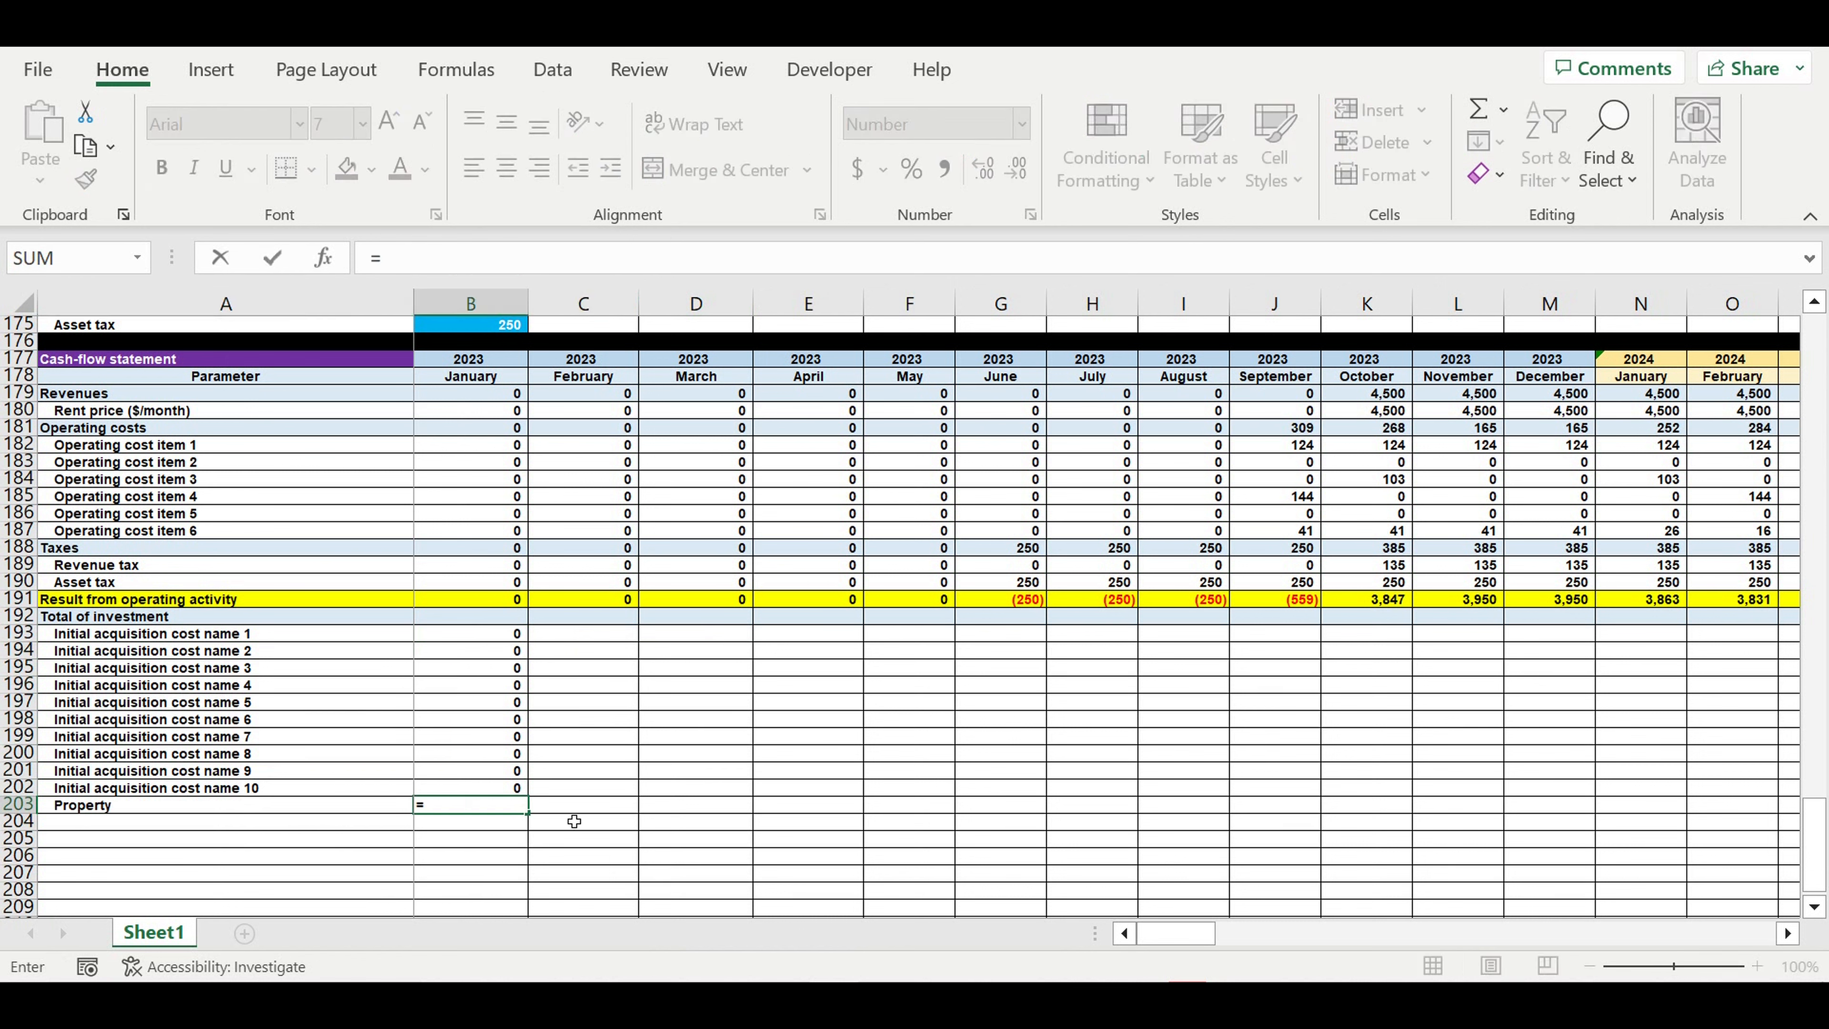
pyautogui.write('if(')
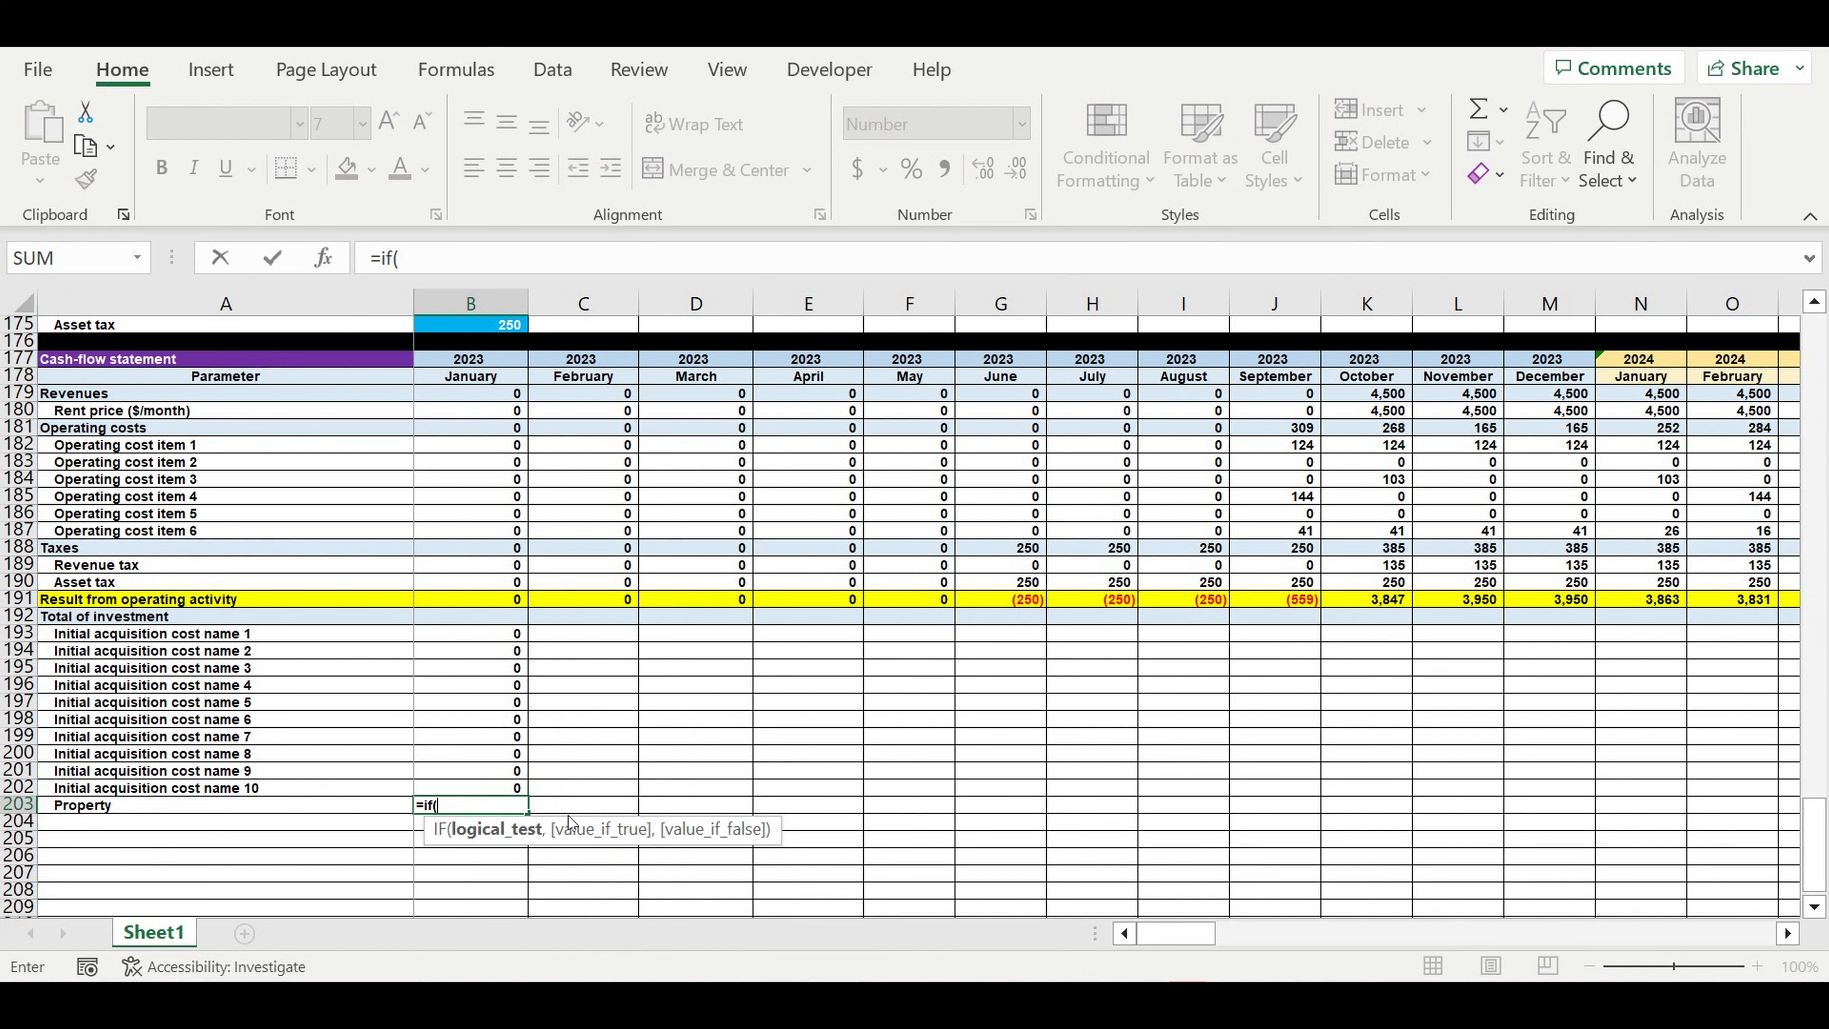
pyautogui.write('and(')
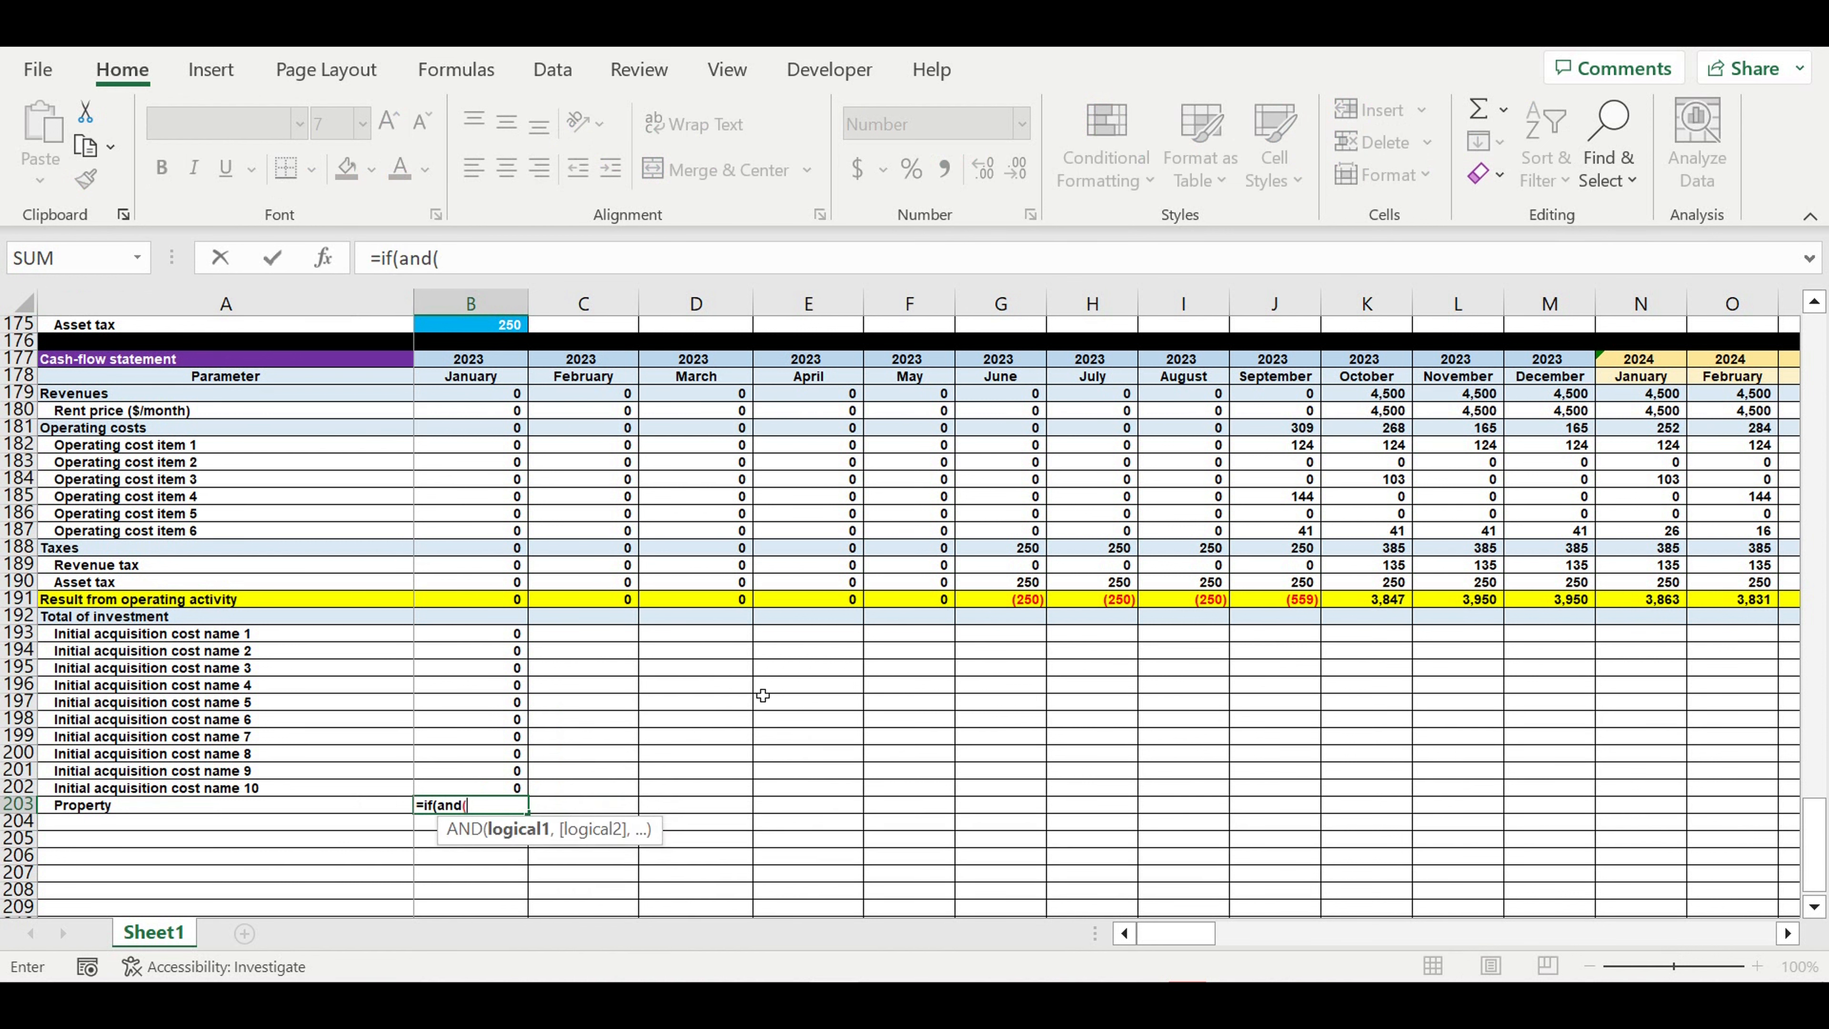
pyautogui.moveTo(500, 805); pyautogui.dragTo(282, 769)
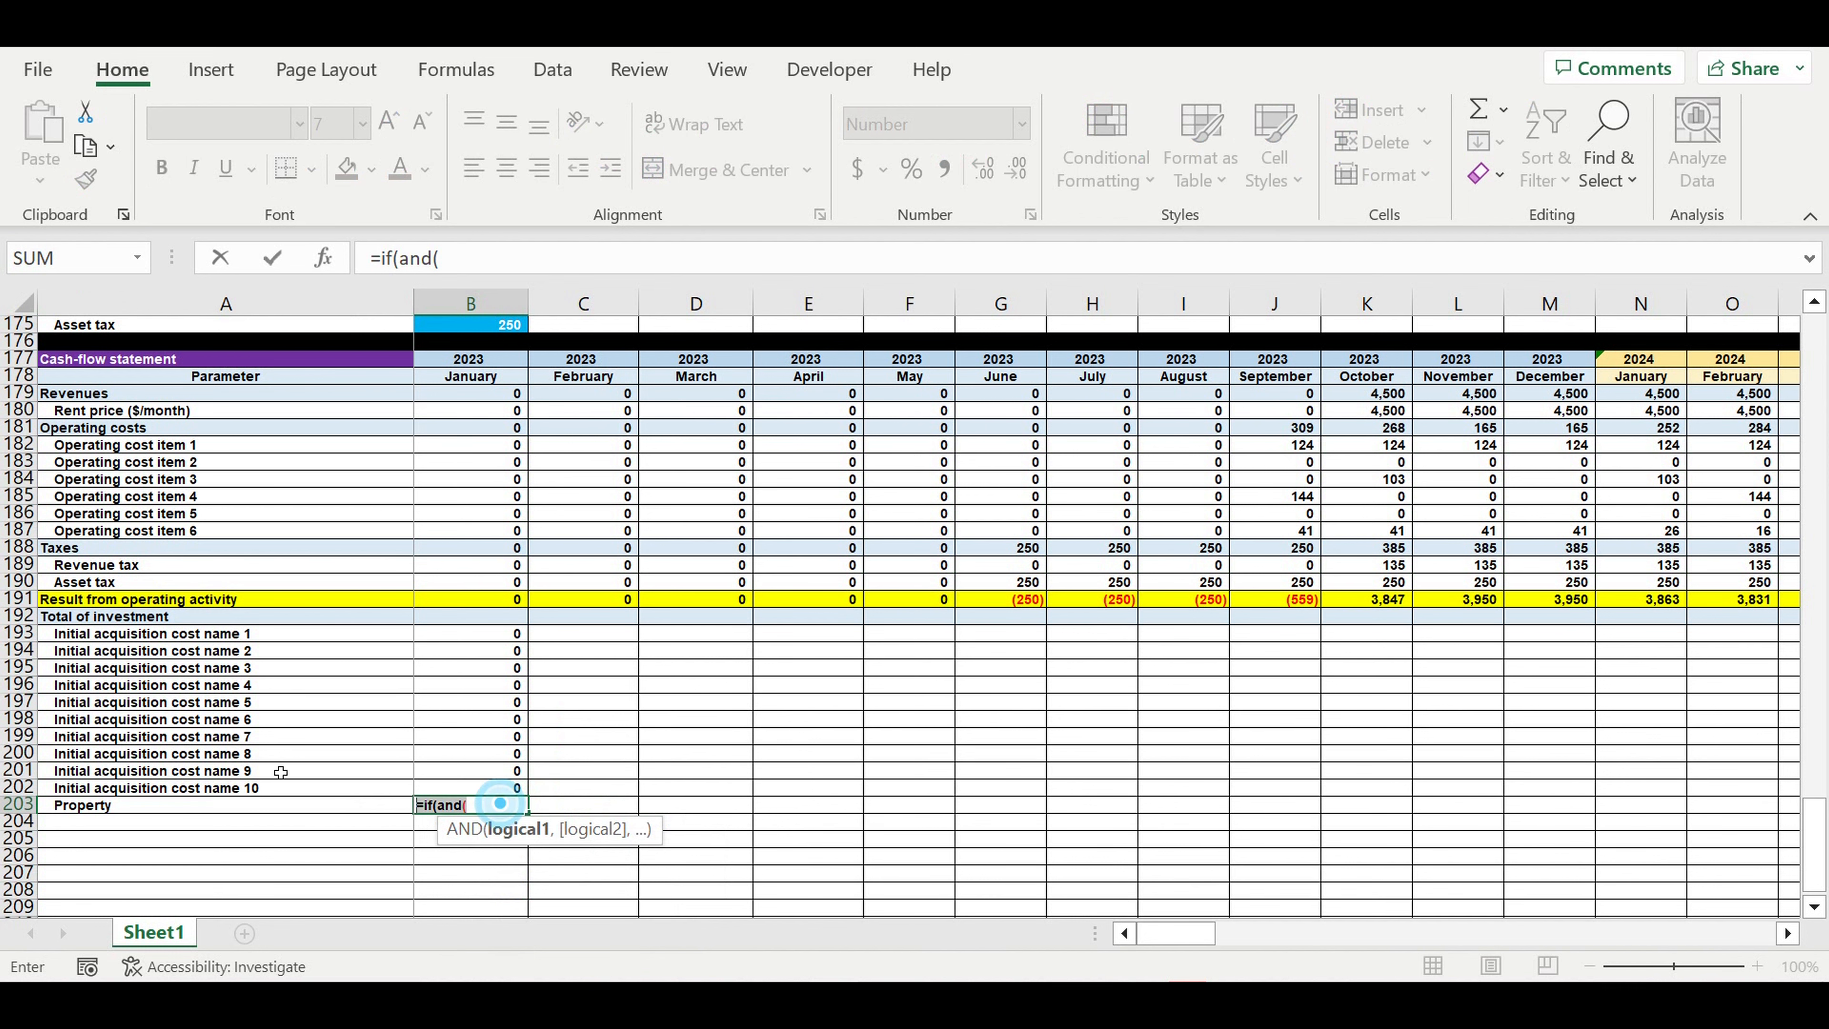
pyautogui.press('Escape')
pyautogui.click(611, 820)
# Step: Calculate the January 2023 property purchase in B203 as house price times the deal start flag, with =$B$14*B40
pyautogui.click(476, 810)
pyautogui.write('=')
pyautogui.scroll(13, 1797, 639)
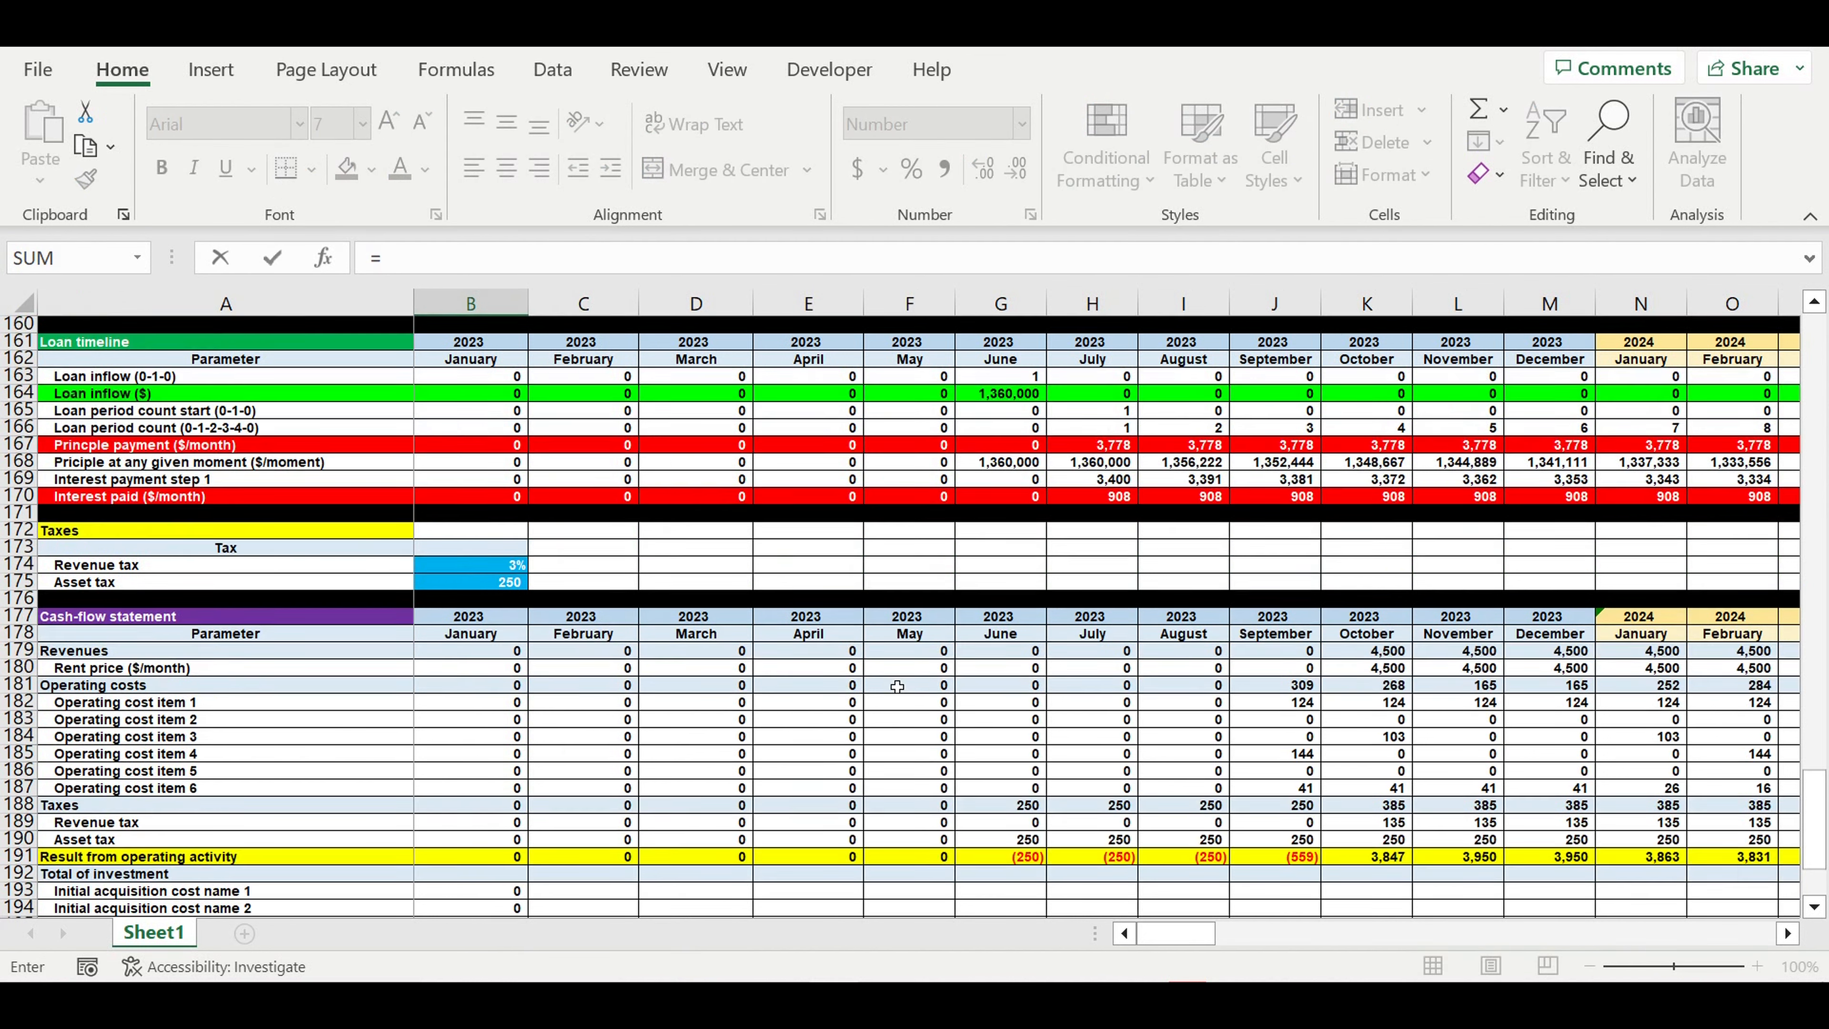
pyautogui.moveTo(1814, 732); pyautogui.dragTo(1814, 338)
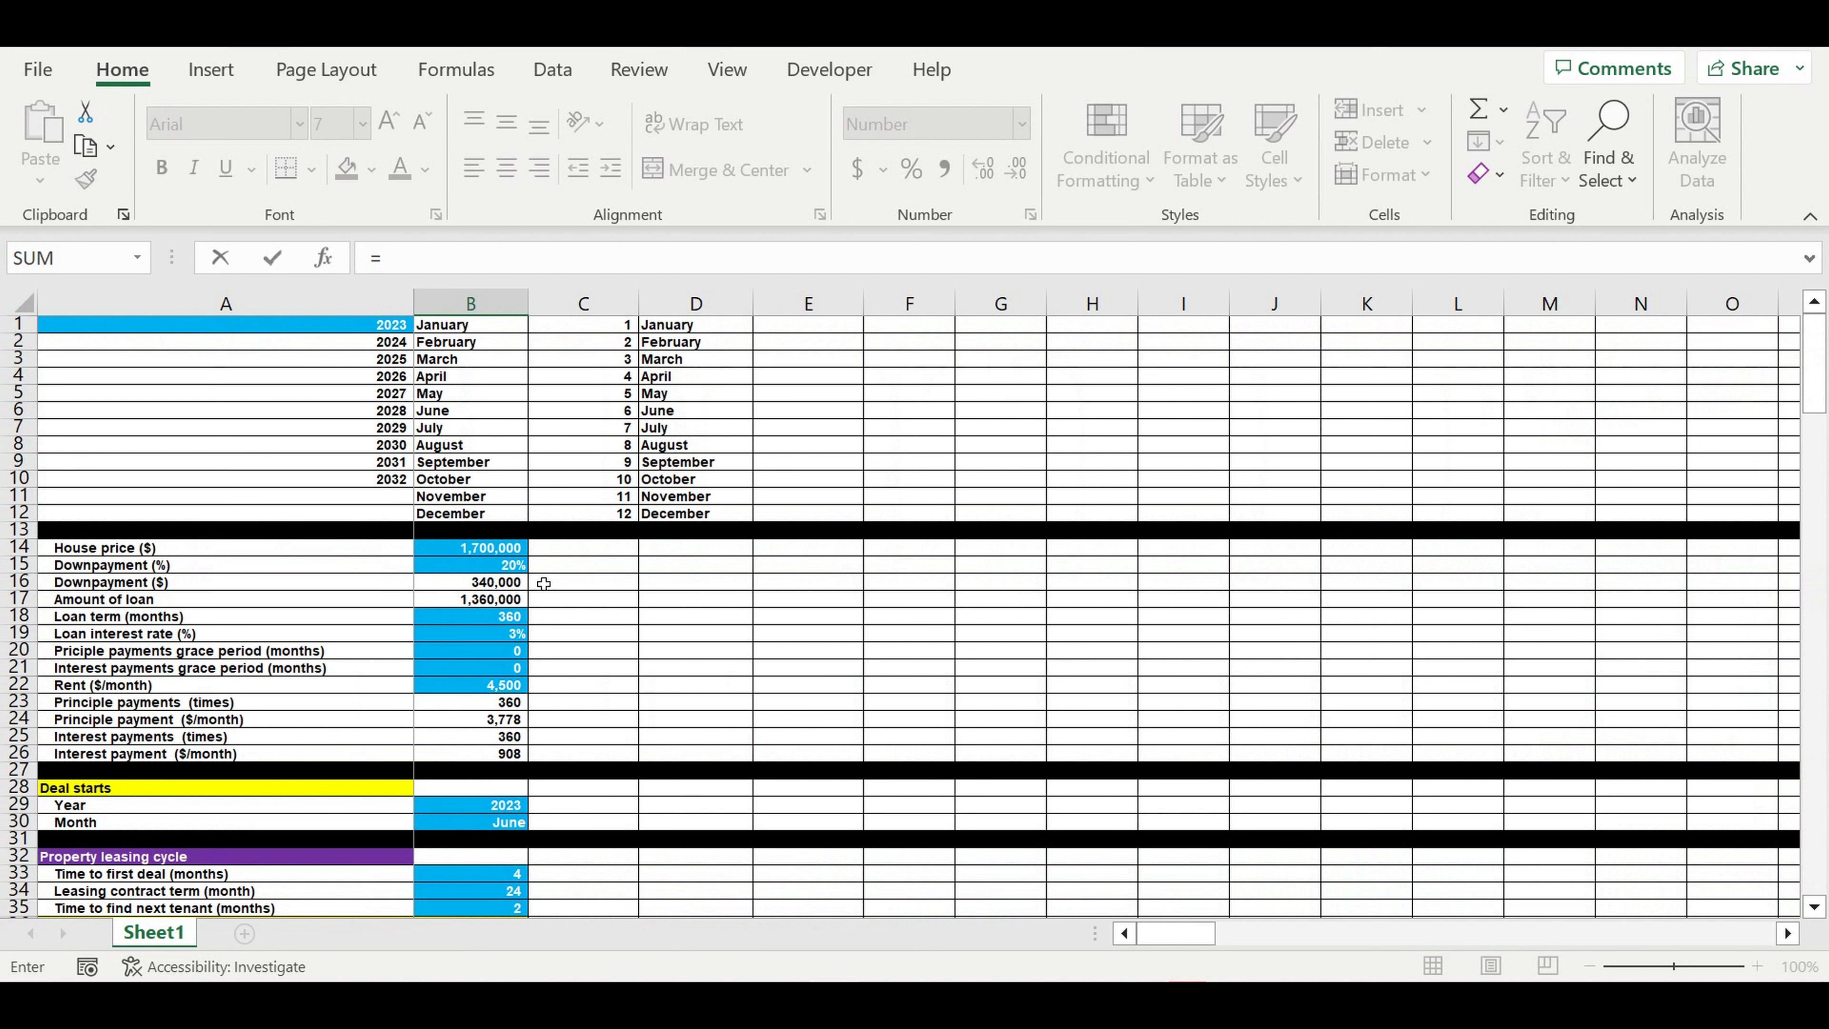
pyautogui.click(482, 555)
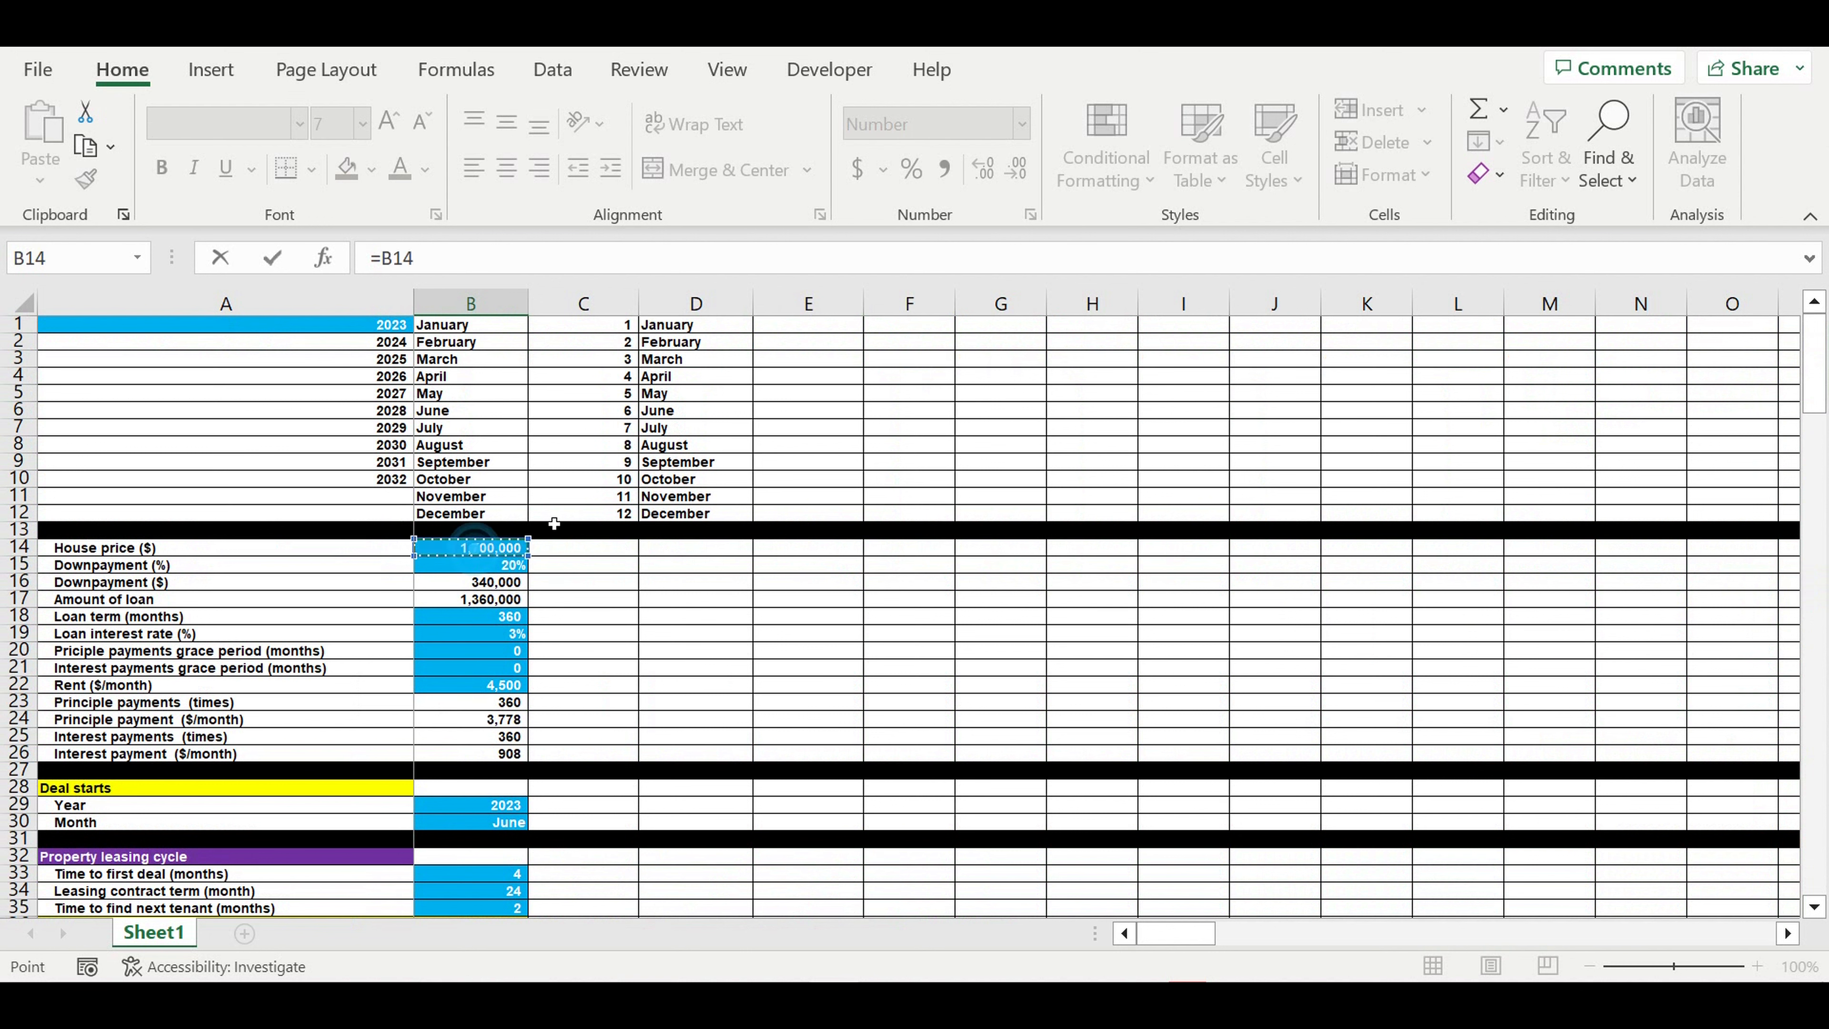
pyautogui.click(392, 262)
pyautogui.write('$')
pyautogui.click(402, 256)
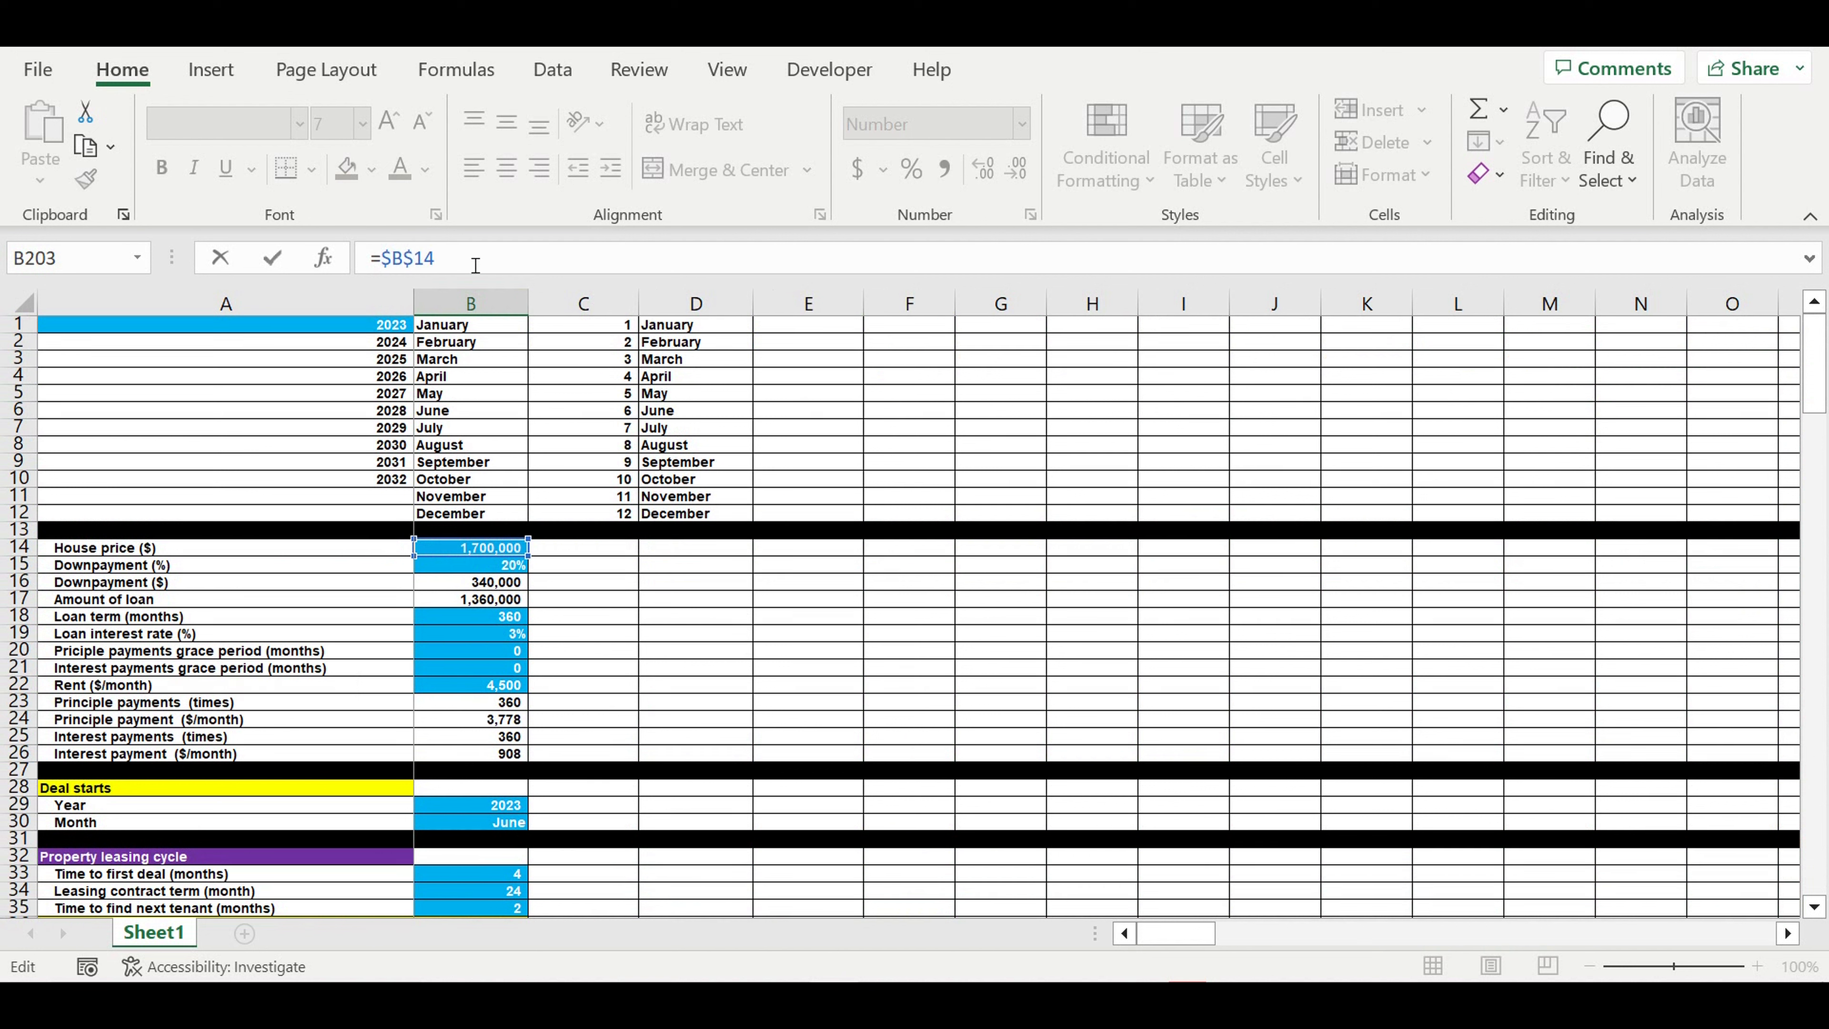
pyautogui.write('*')
pyautogui.scroll(-6, 837, 560)
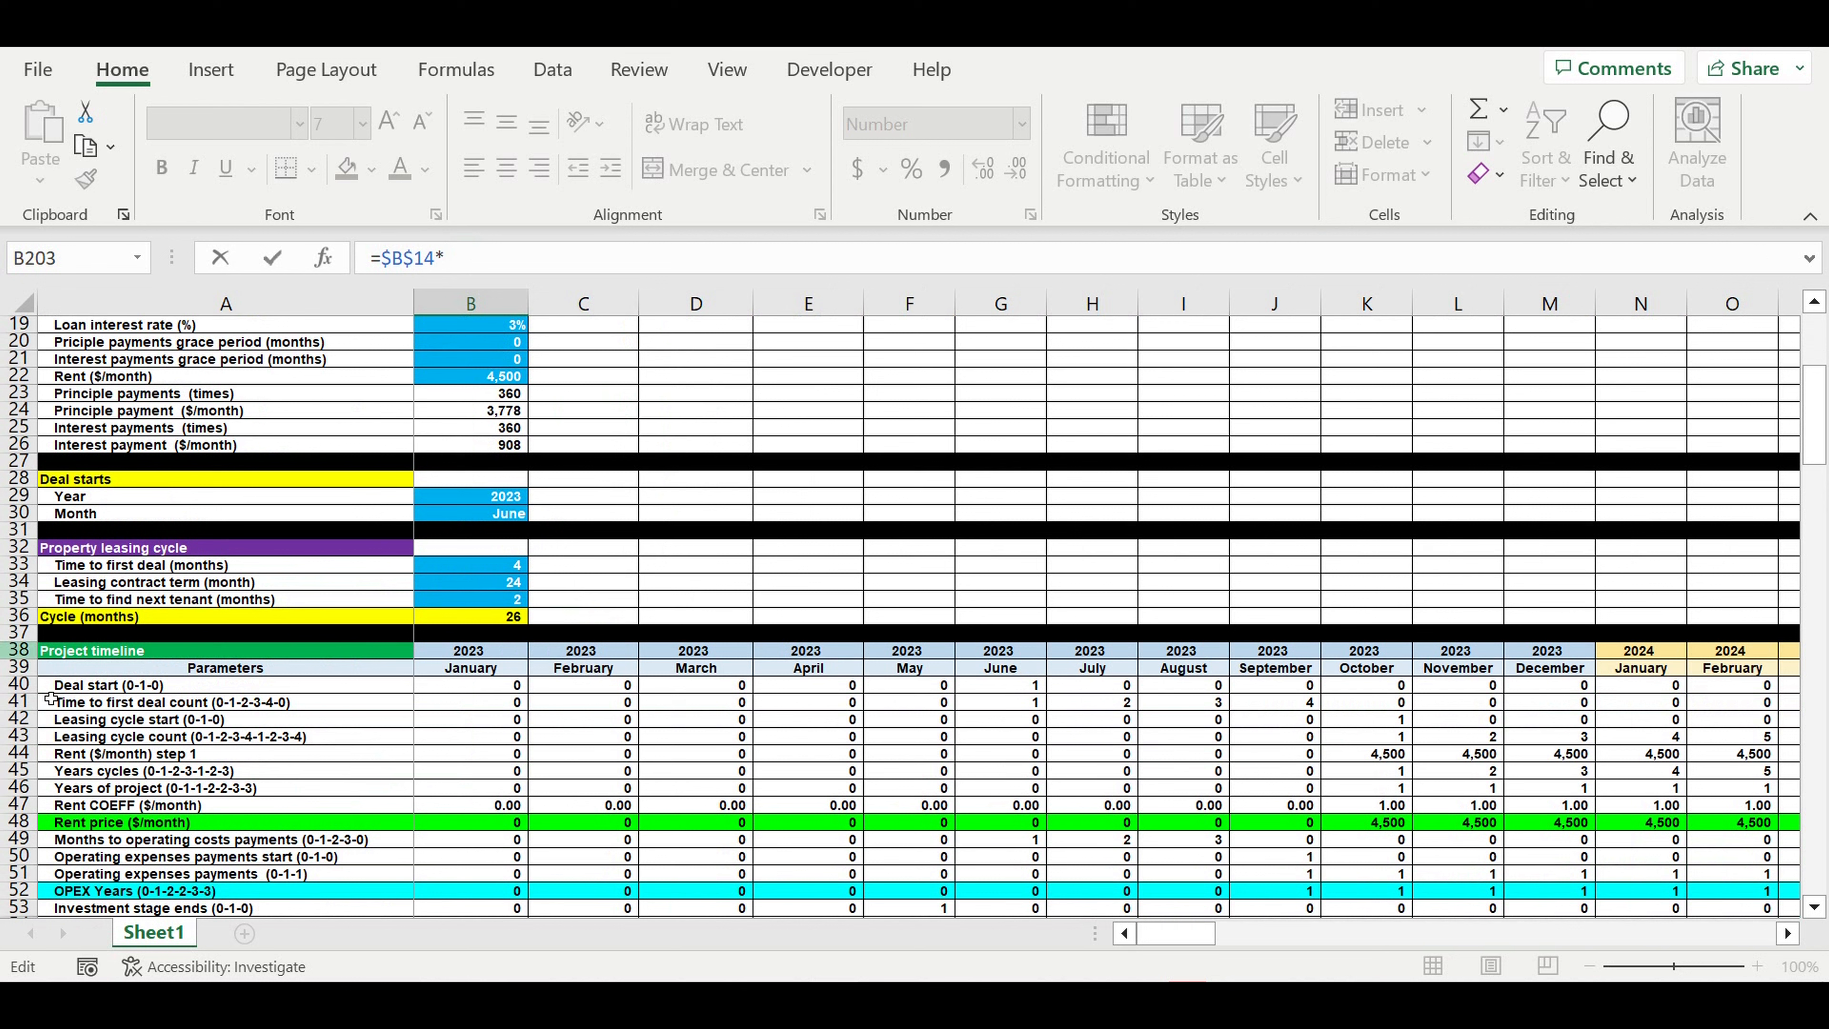
pyautogui.click(464, 690)
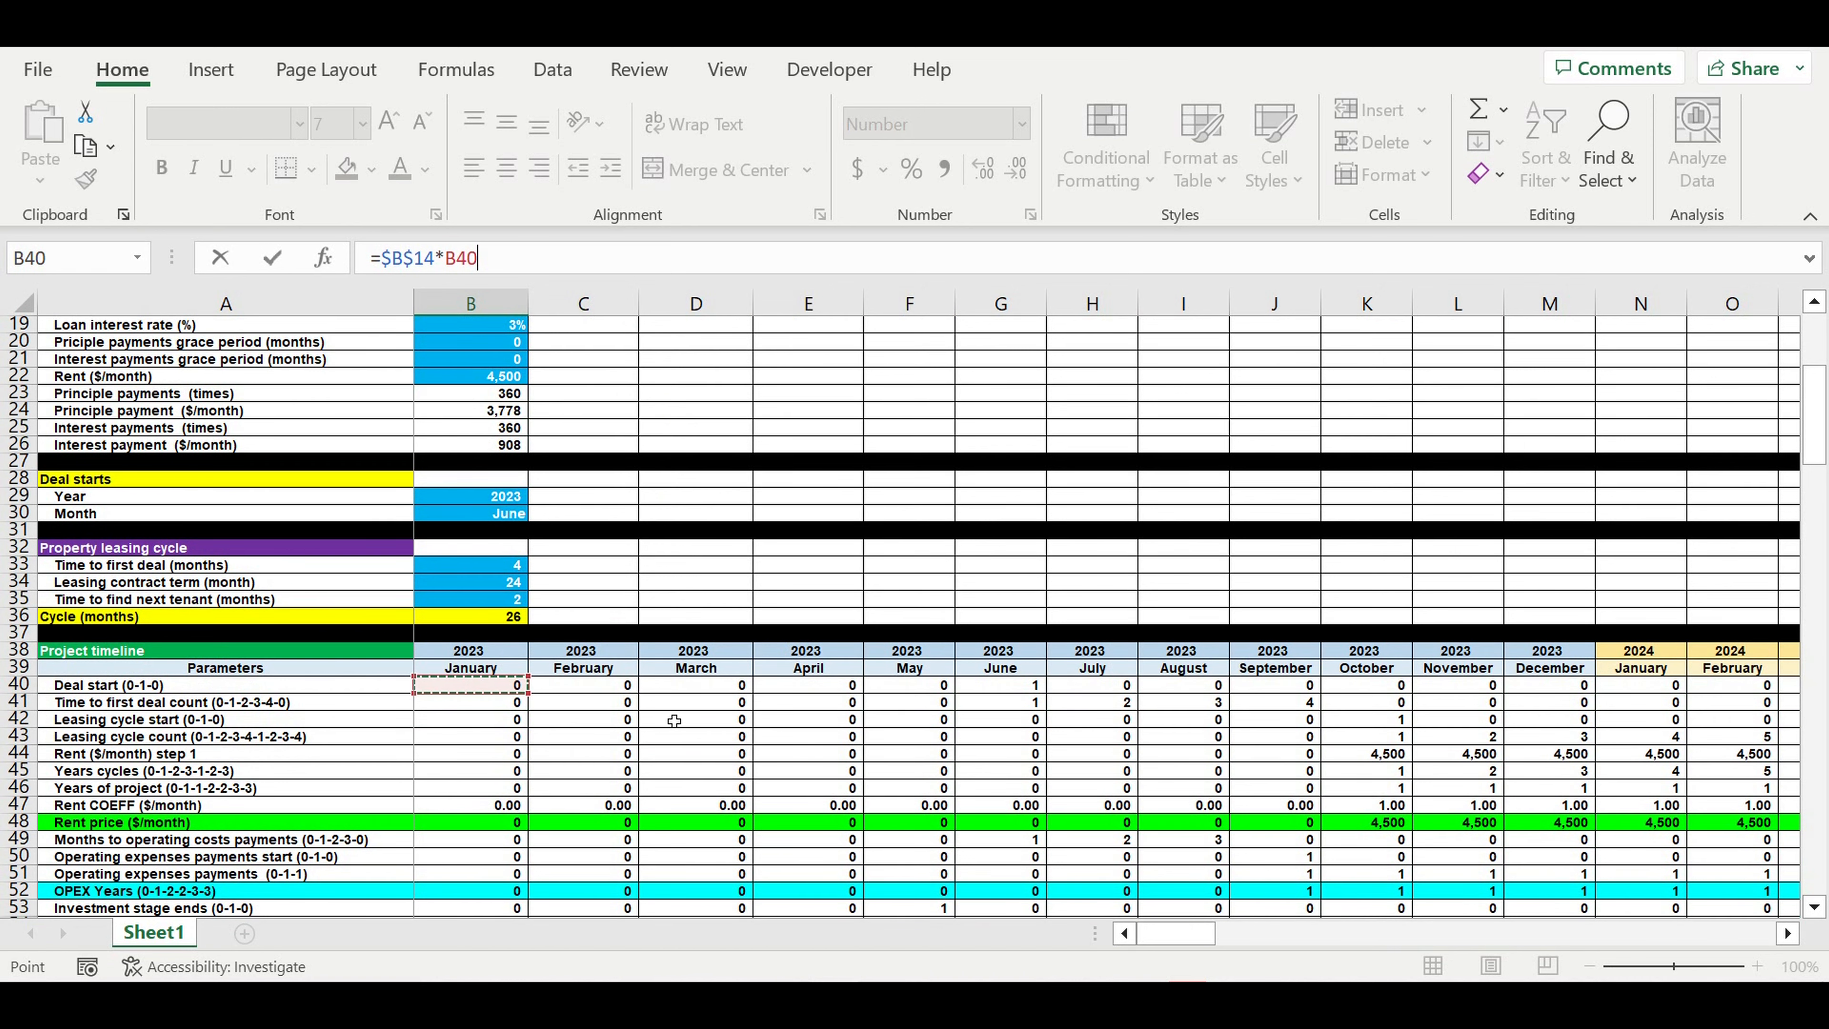
pyautogui.press('Return')
# Step: Total the January investment in B192 with =SUM(B193:B203) and fill B192:B203 across the timeline through column DQ
pyautogui.scroll(-3, 677, 710)
pyautogui.click(474, 551)
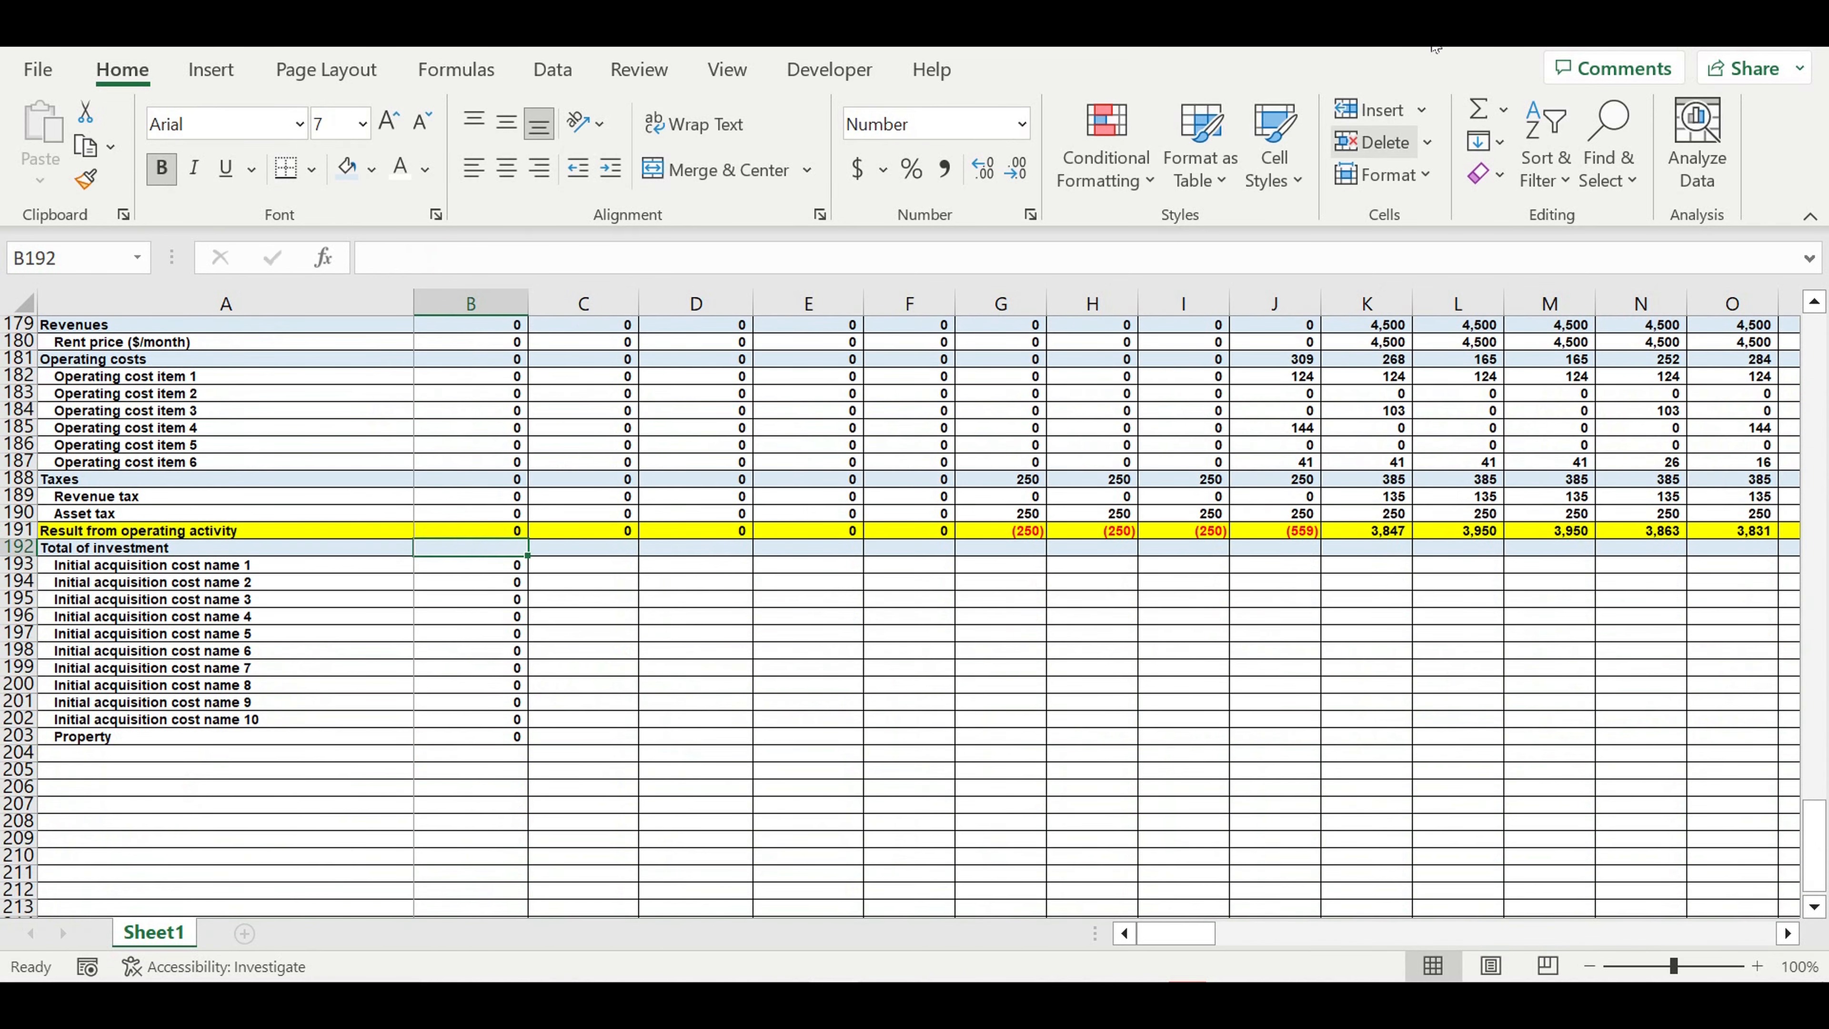
pyautogui.click(1478, 109)
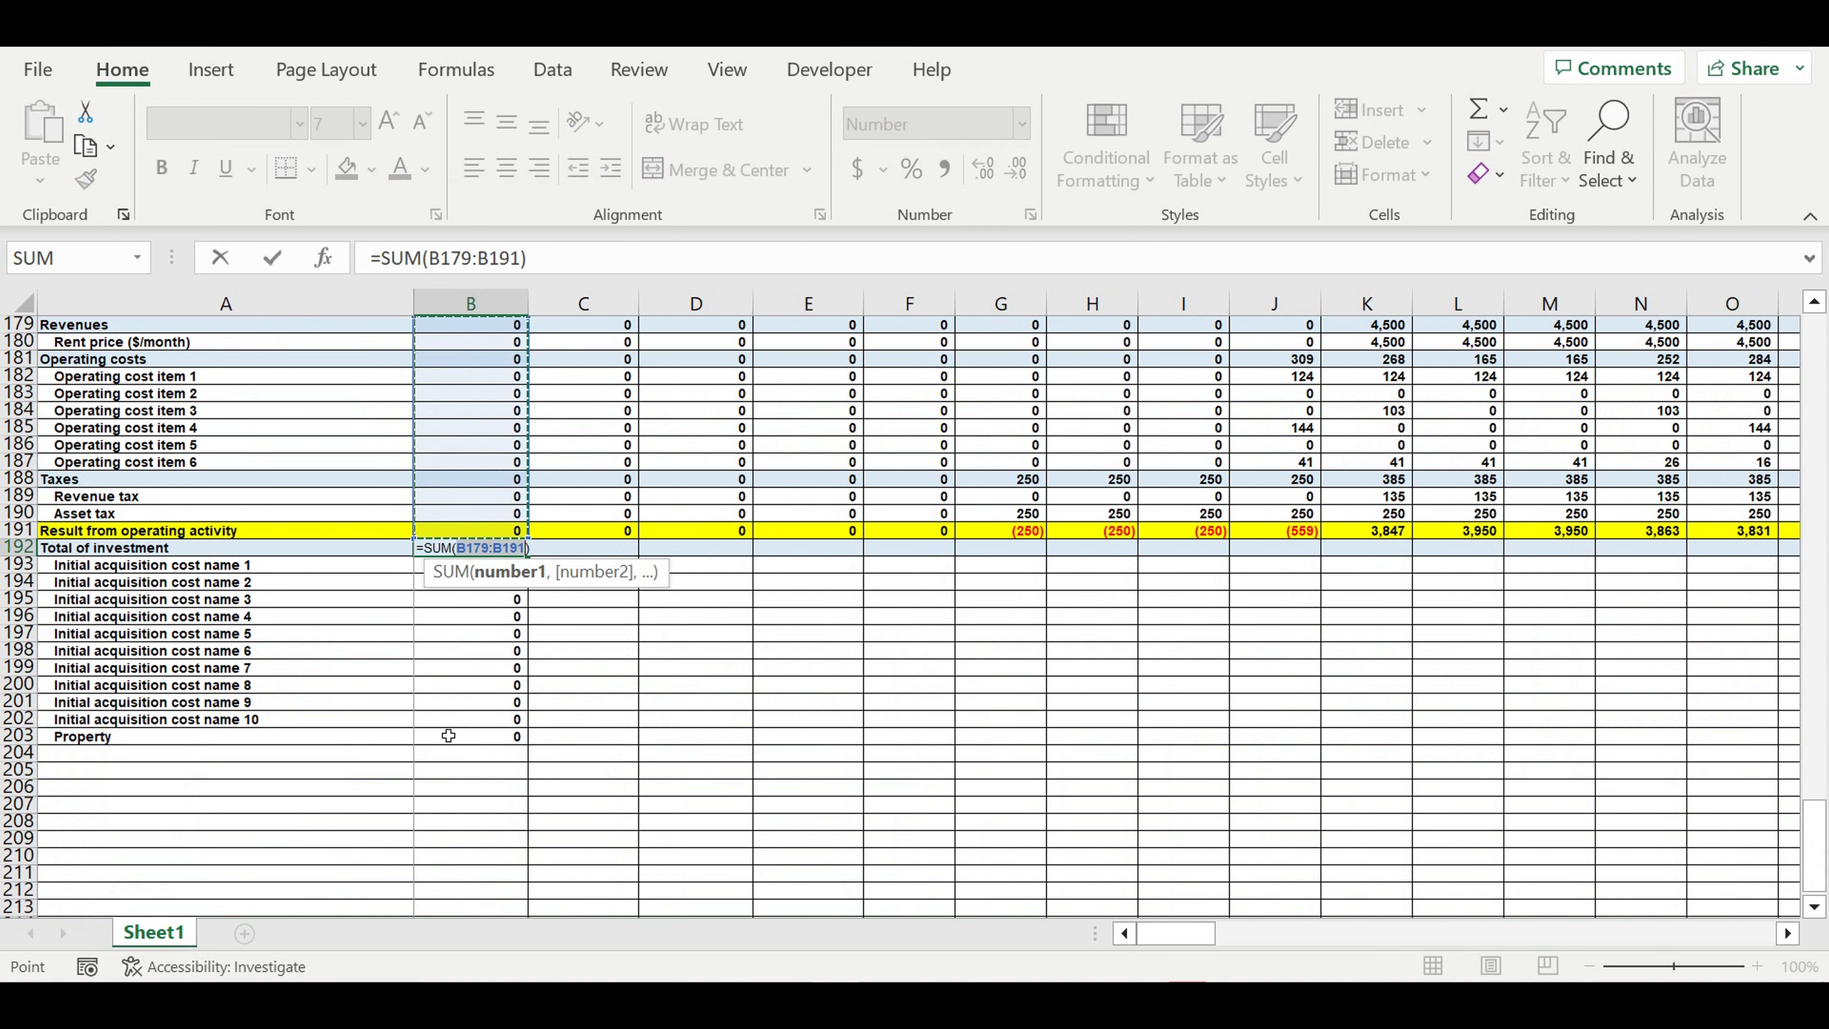
pyautogui.moveTo(446, 741); pyautogui.dragTo(1262, 660)
pyautogui.press('Return')
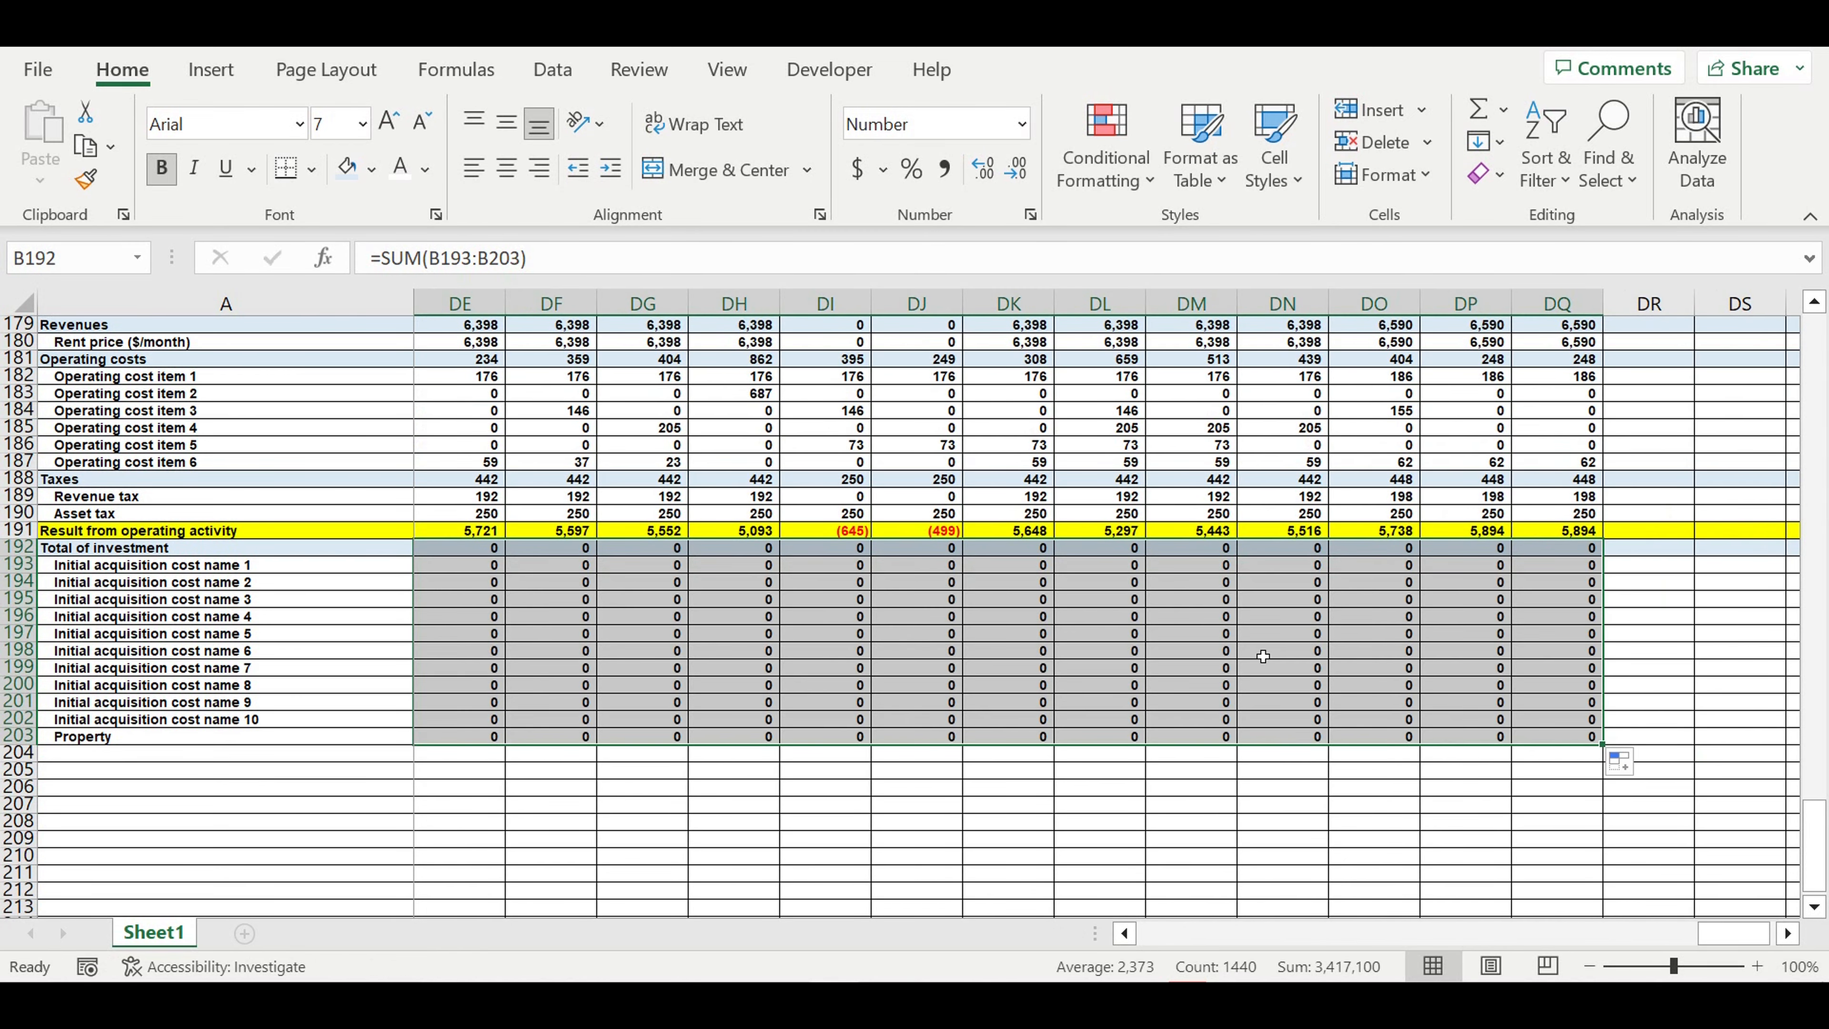
# Step: Examine the June 2023 property purchase and the February to May acquisition costs in the investment section
pyautogui.click(1263, 657)
pyautogui.moveTo(1732, 933); pyautogui.dragTo(706, 944)
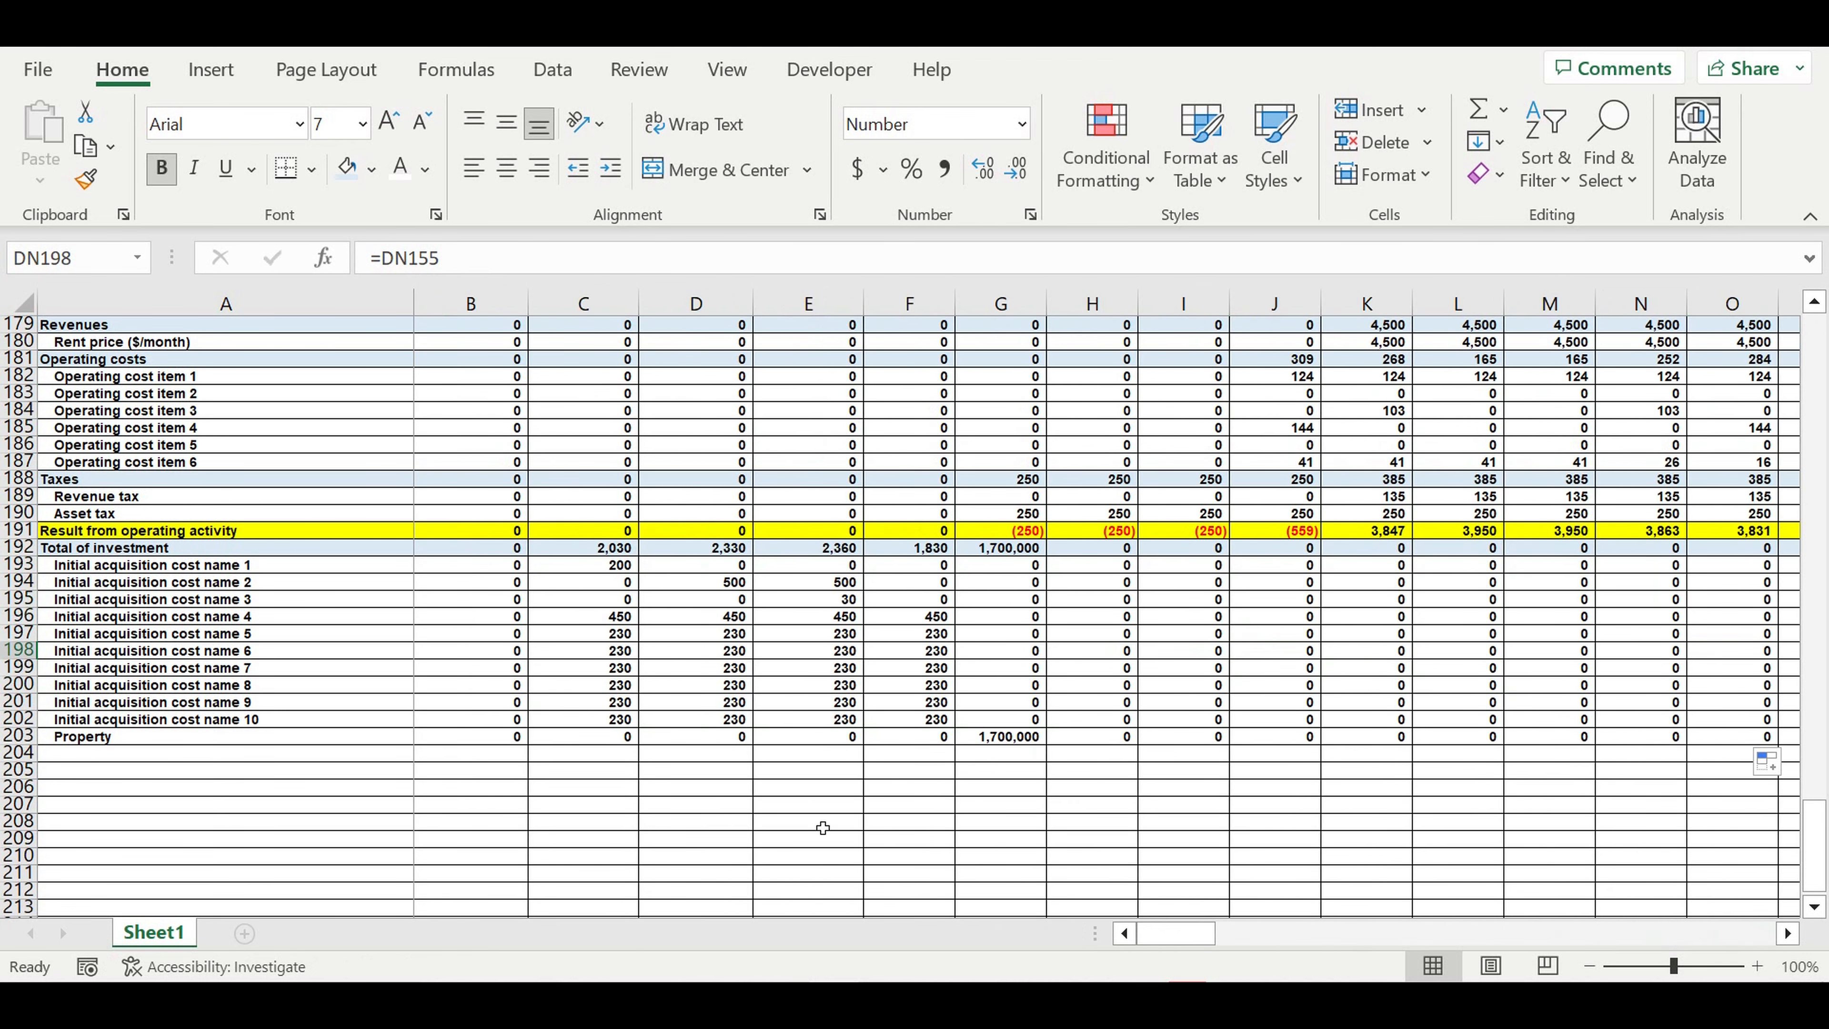
pyautogui.click(1056, 752)
pyautogui.click(1020, 738)
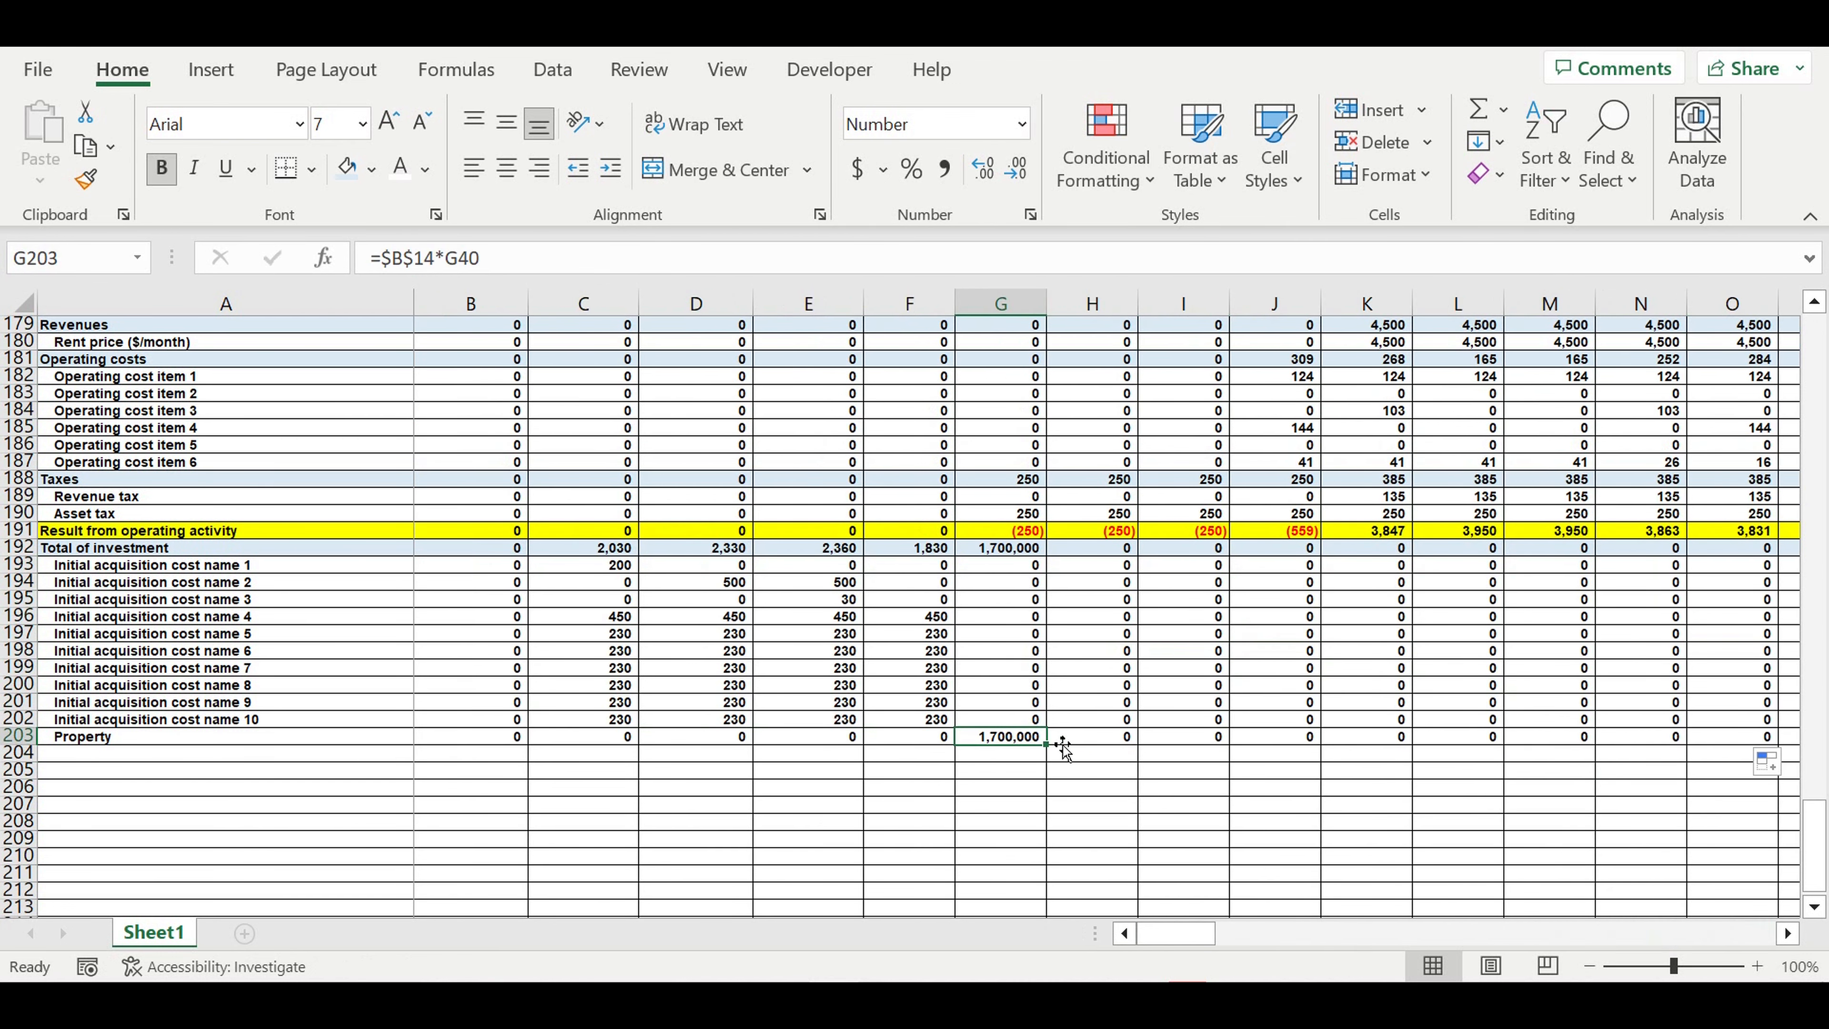
pyautogui.moveTo(1014, 567); pyautogui.dragTo(1017, 739)
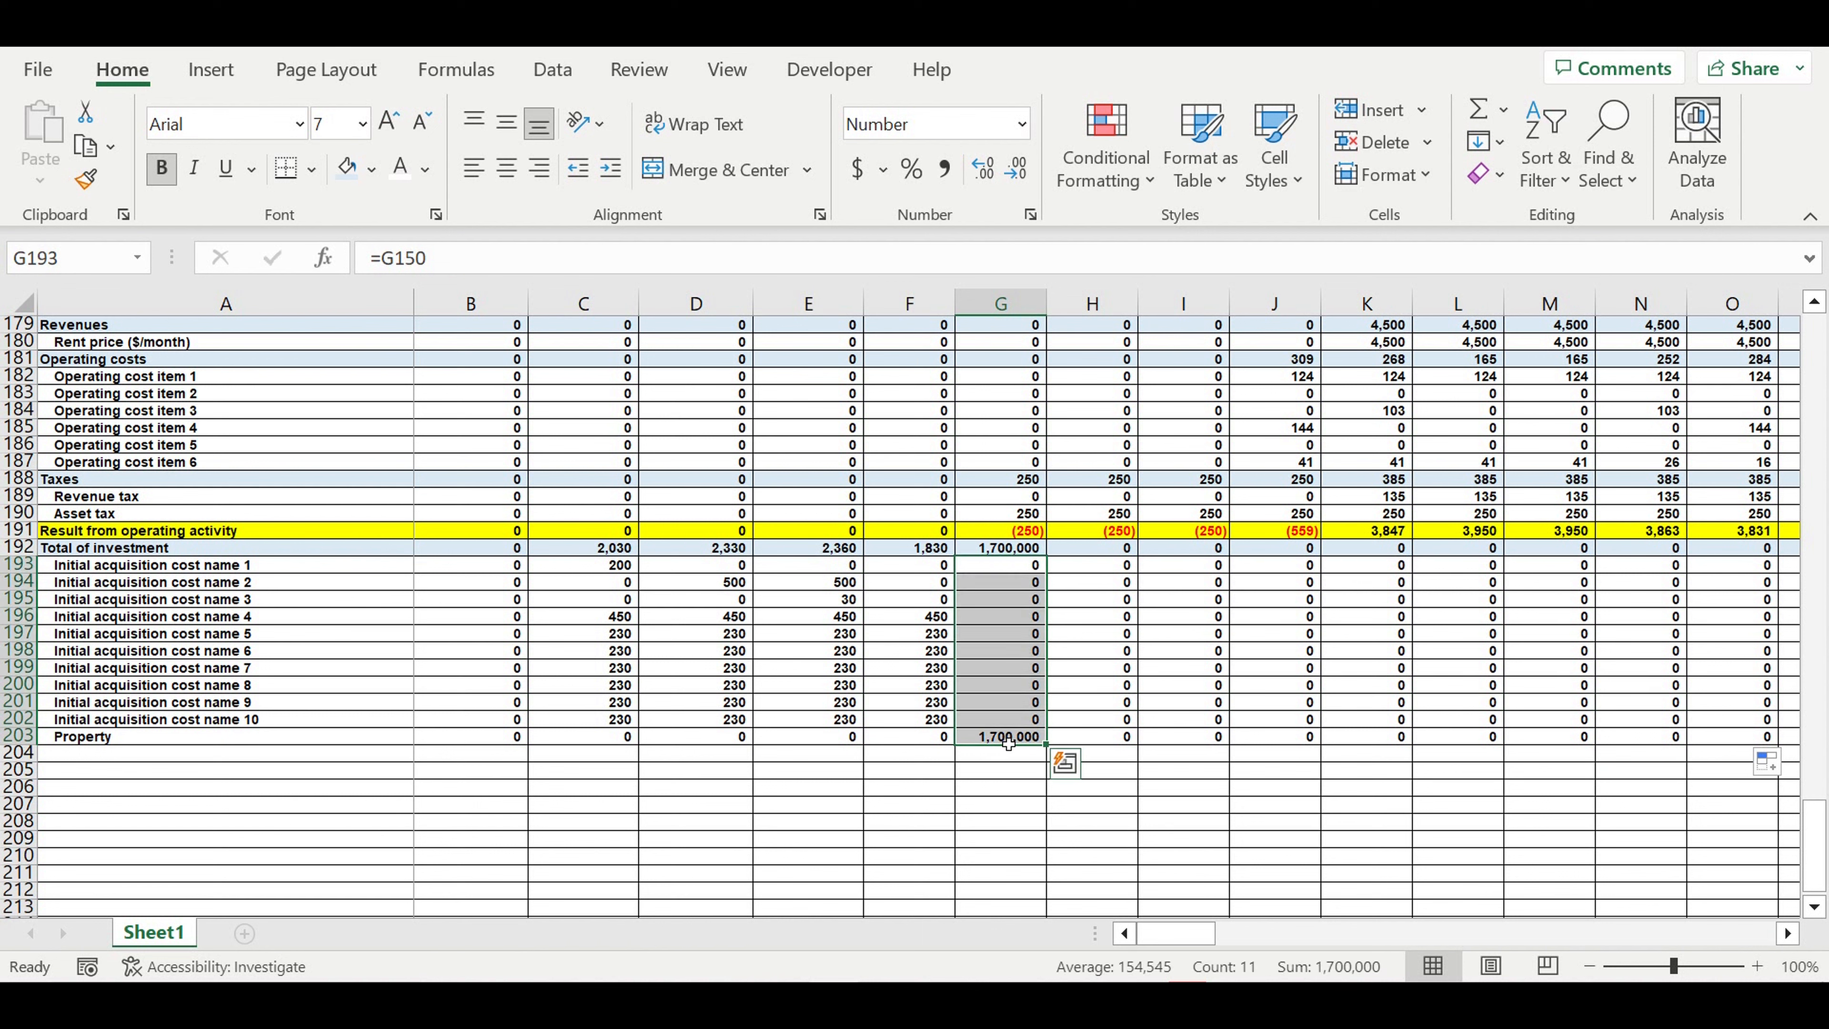
pyautogui.click(1010, 738)
pyautogui.moveTo(895, 573); pyautogui.dragTo(603, 735)
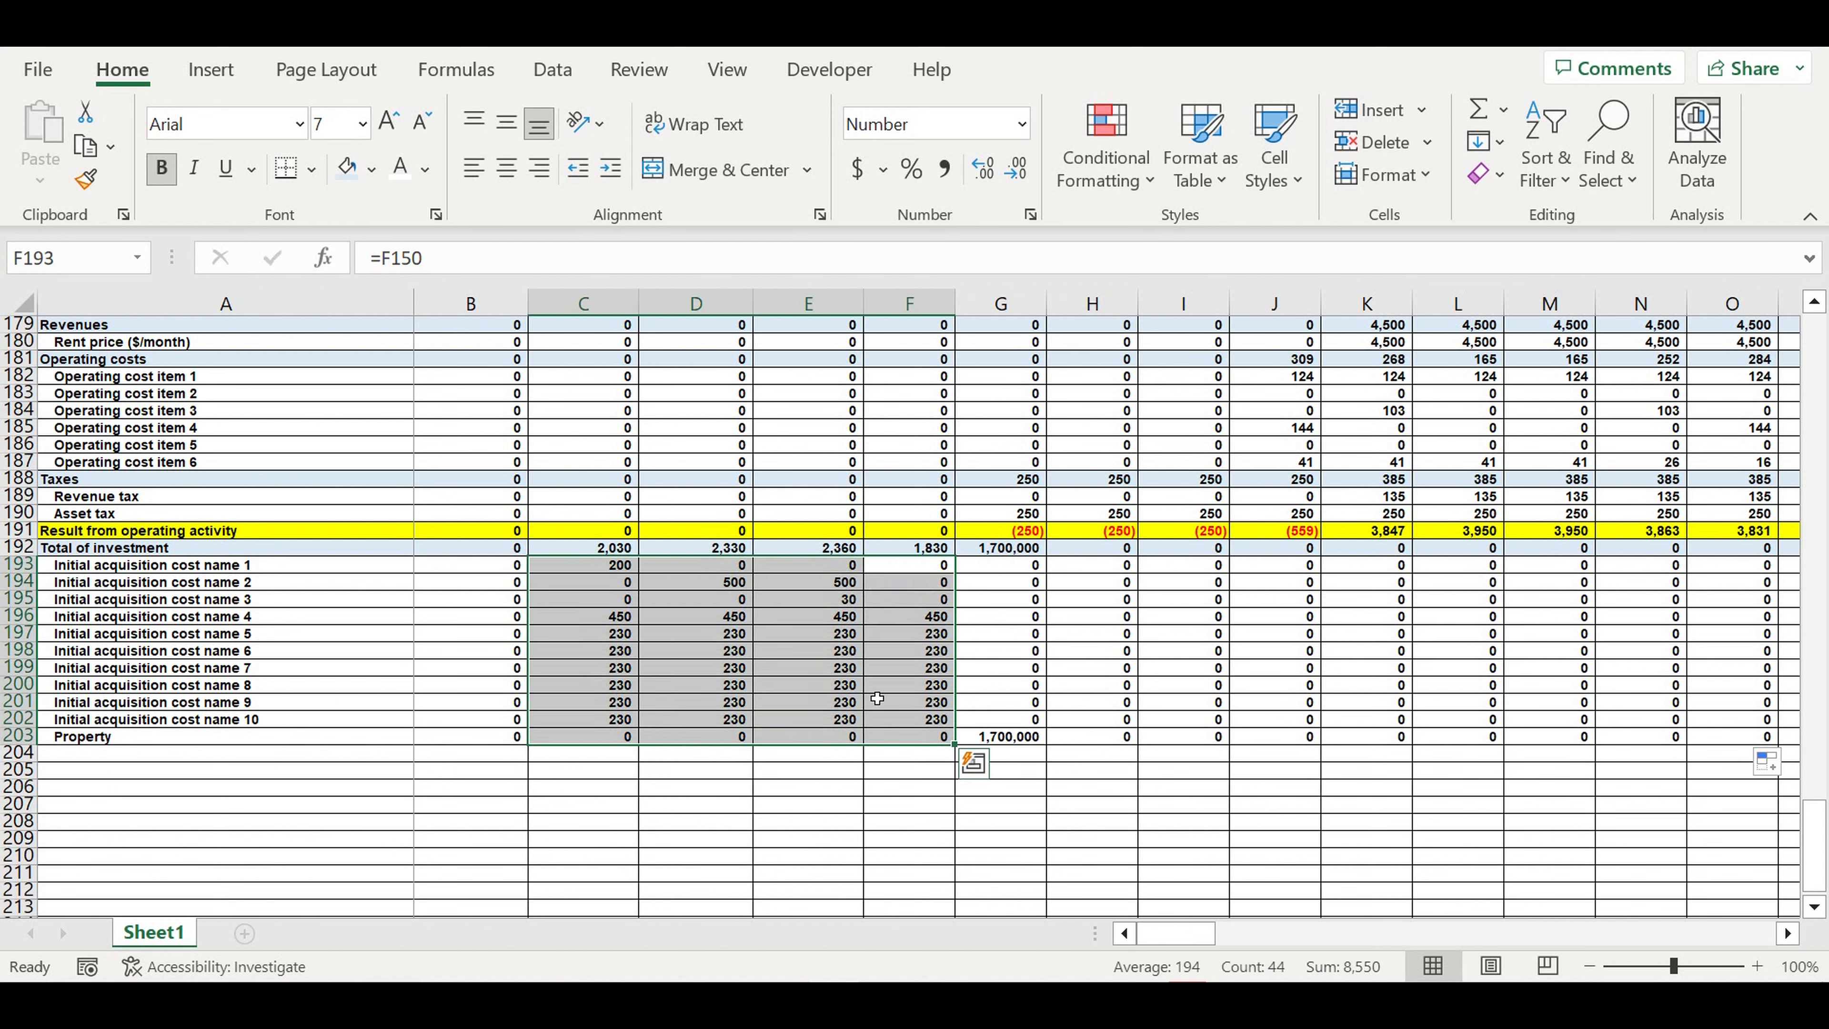
pyautogui.click(1138, 669)
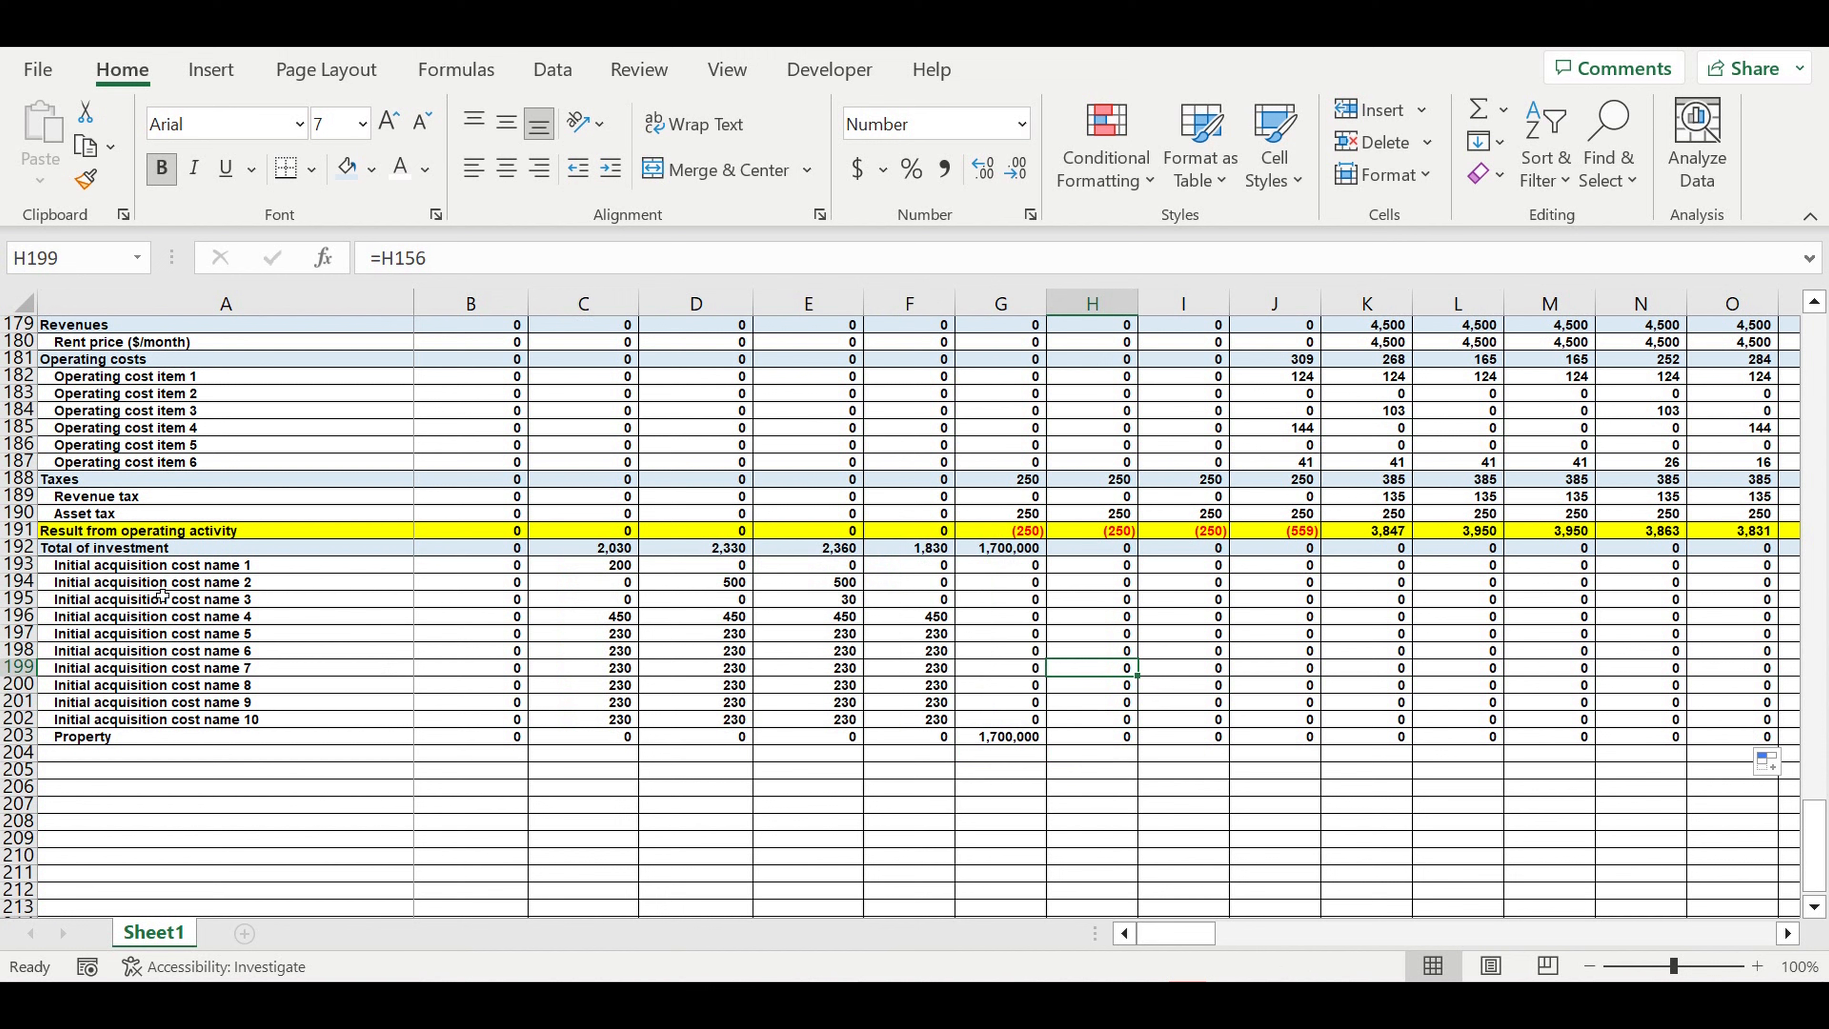
# Step: Shade the whole row 204 below the Property row with the standard yellow fill
pyautogui.click(18, 754)
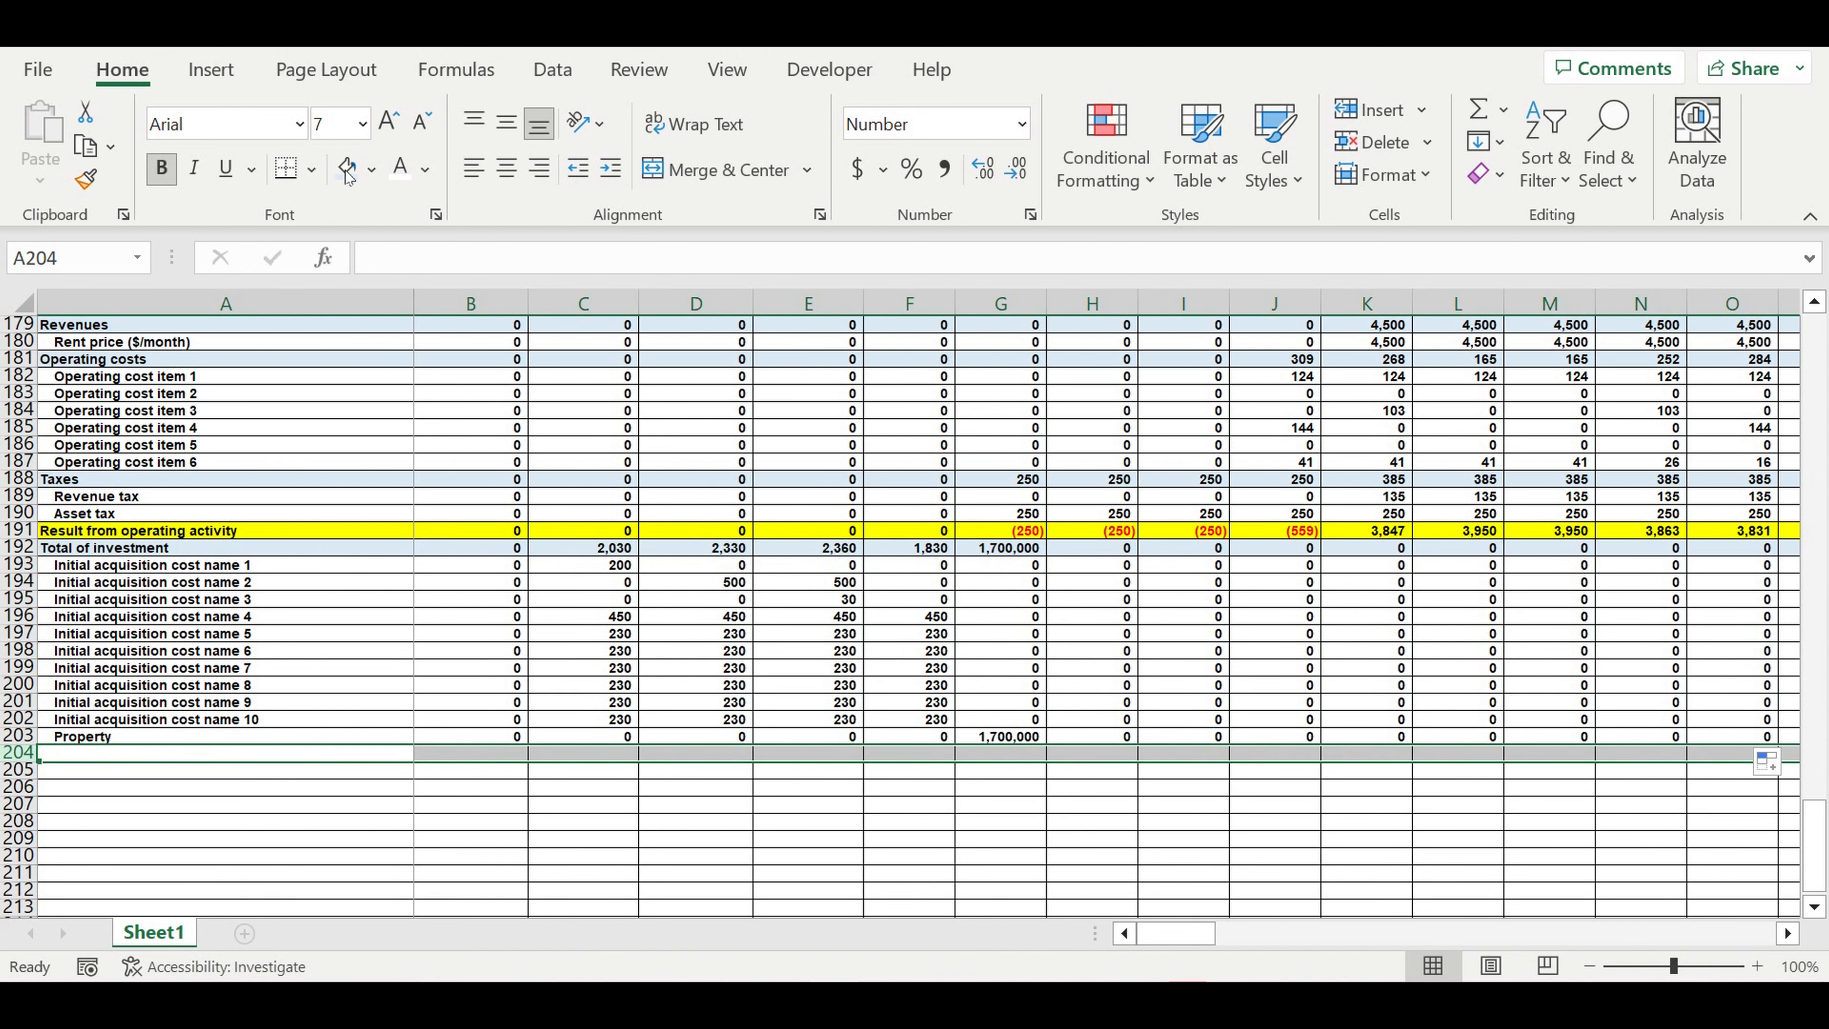
pyautogui.click(371, 169)
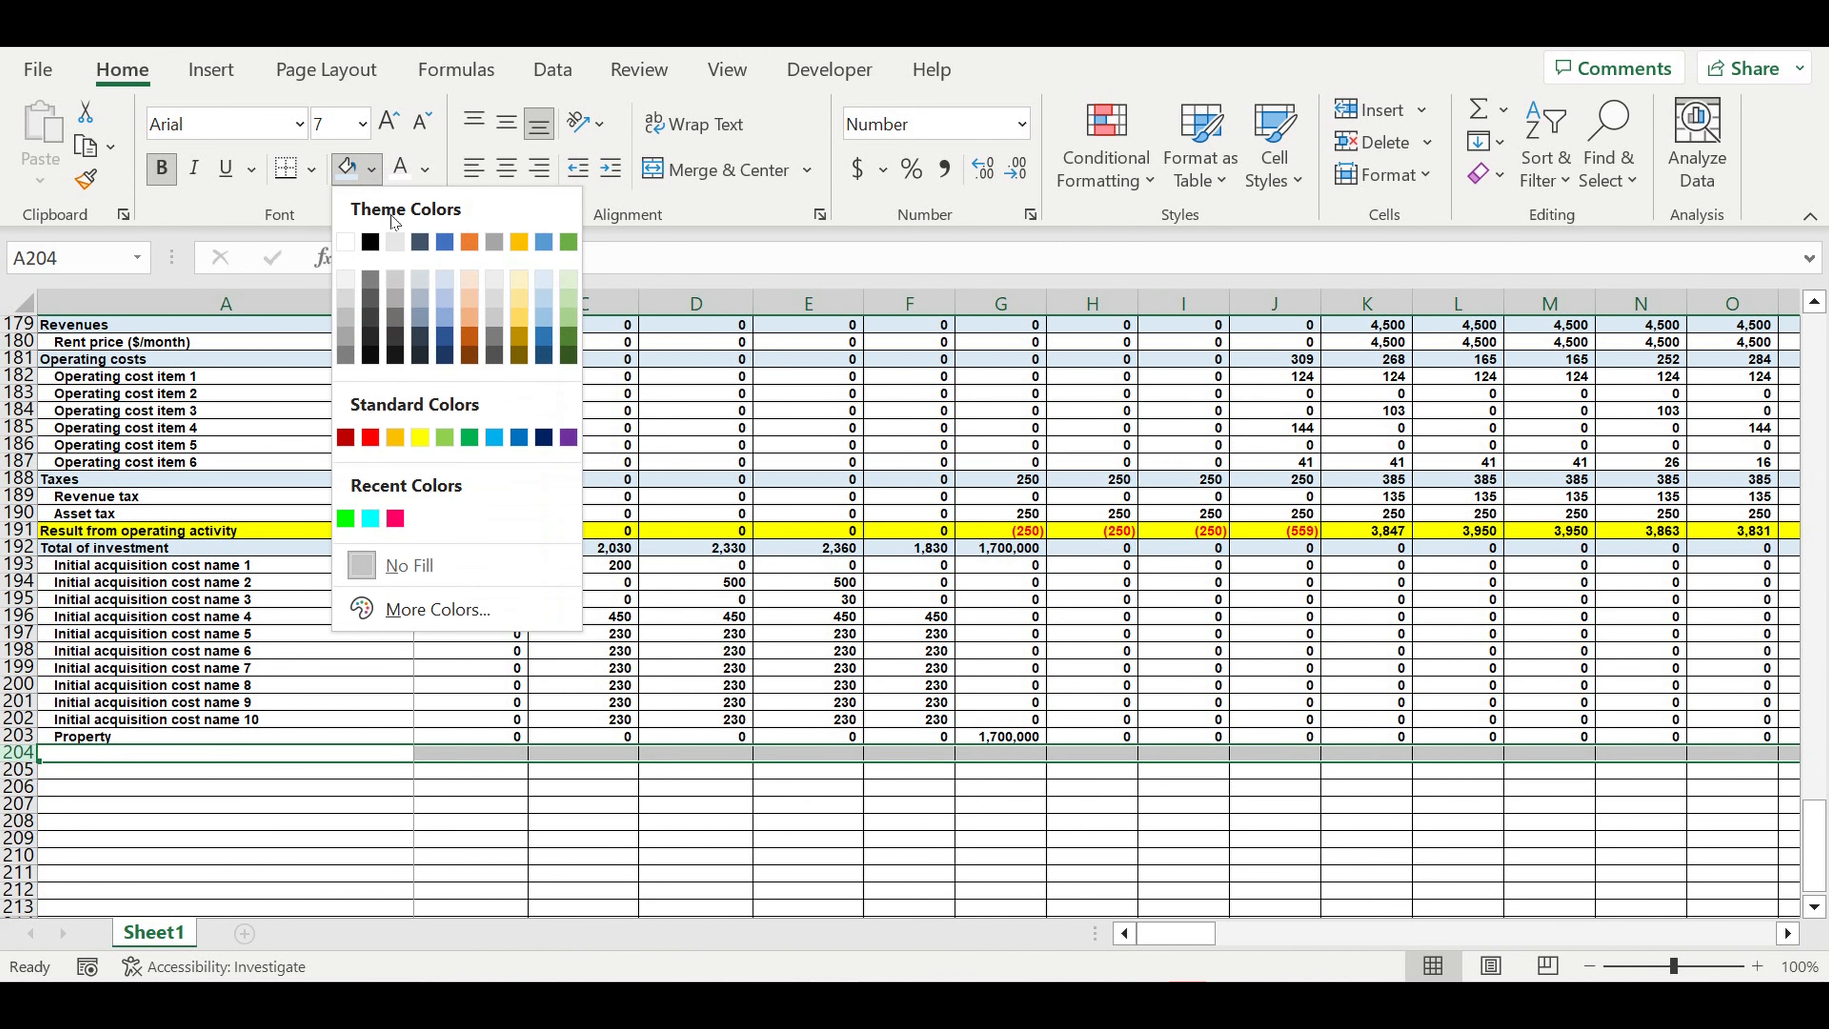
pyautogui.click(421, 436)
pyautogui.click(202, 805)
# Step: Label the yellow row 204 in A204 as "Result from investment activity"
pyautogui.click(145, 756)
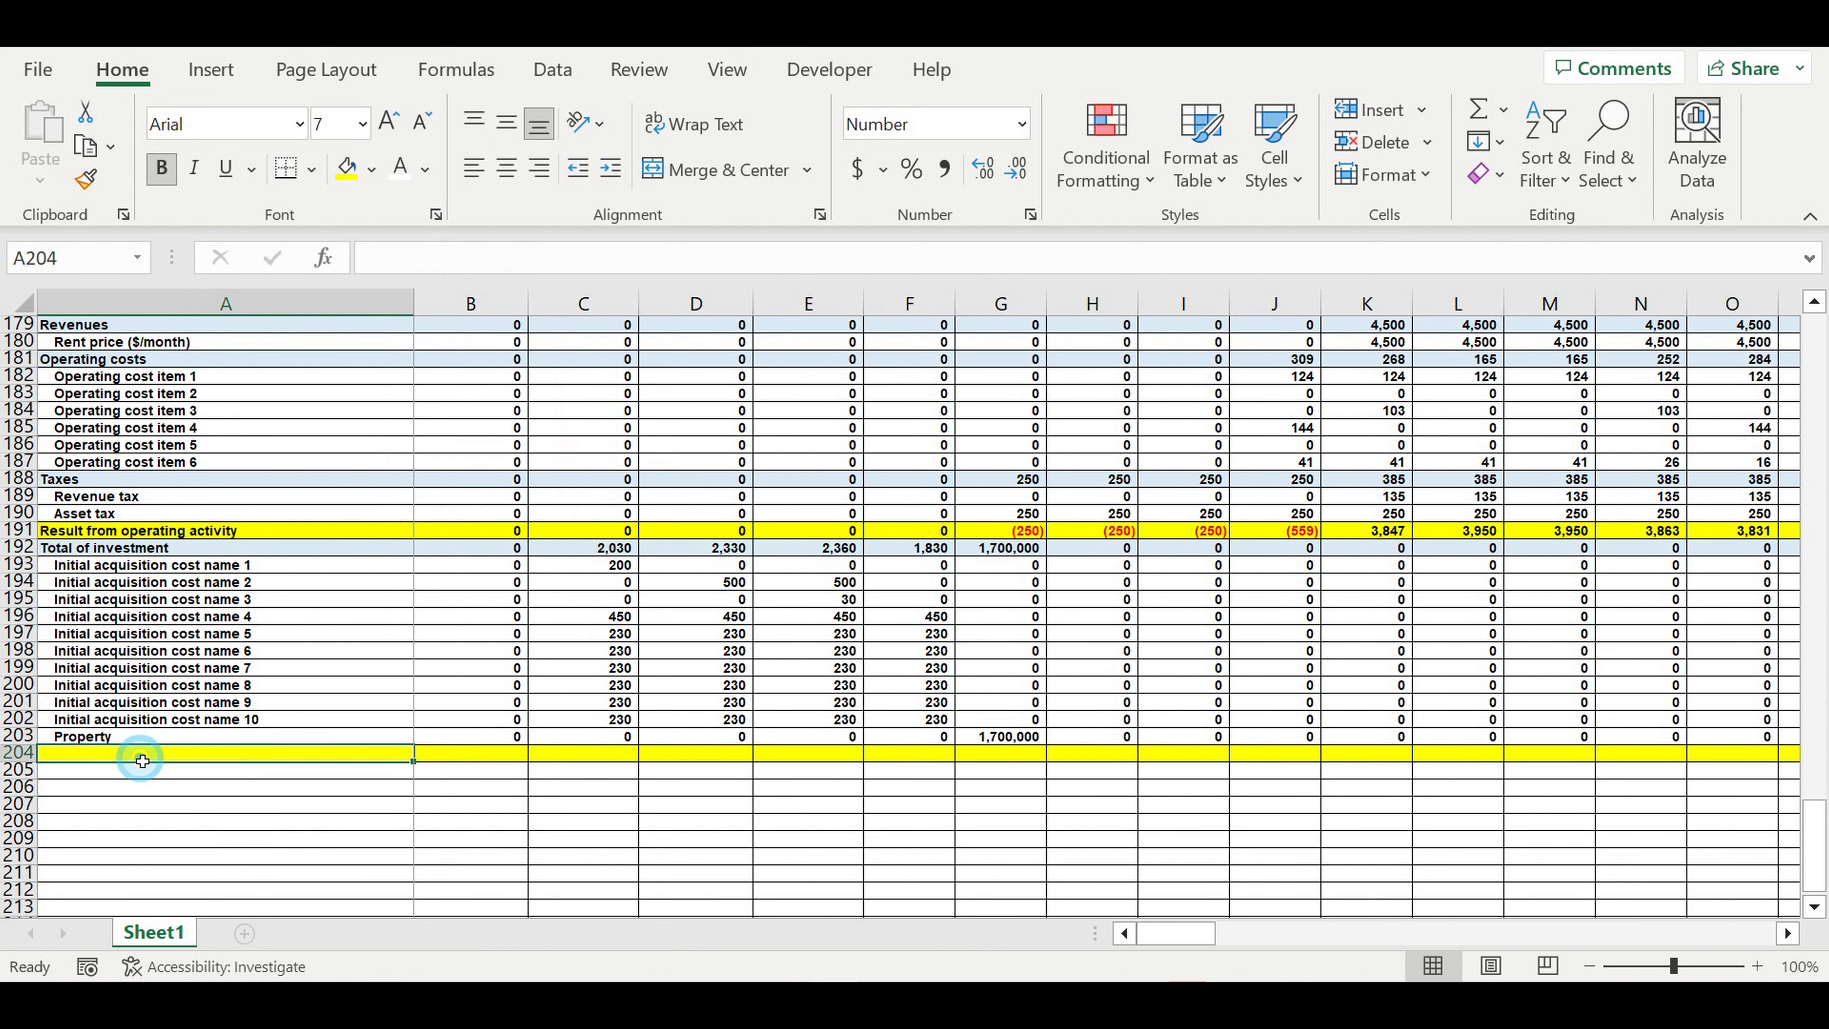
pyautogui.write('Rs')
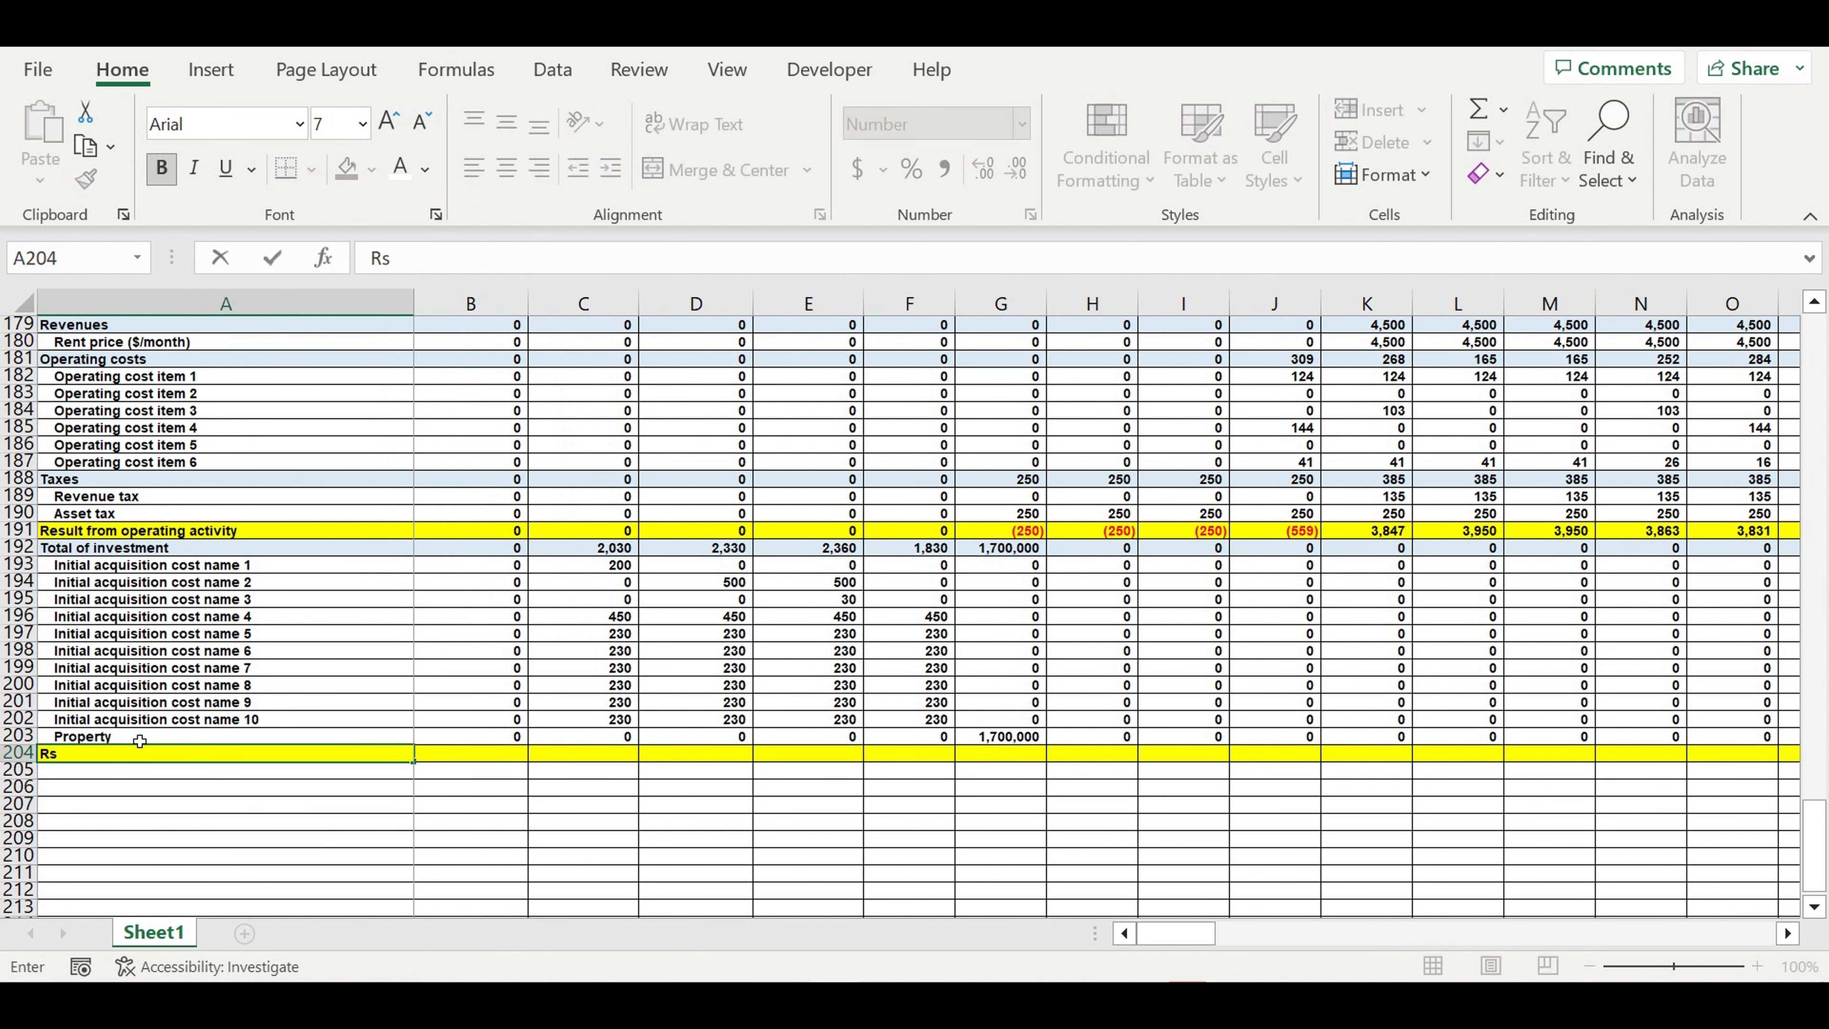
pyautogui.write('e')
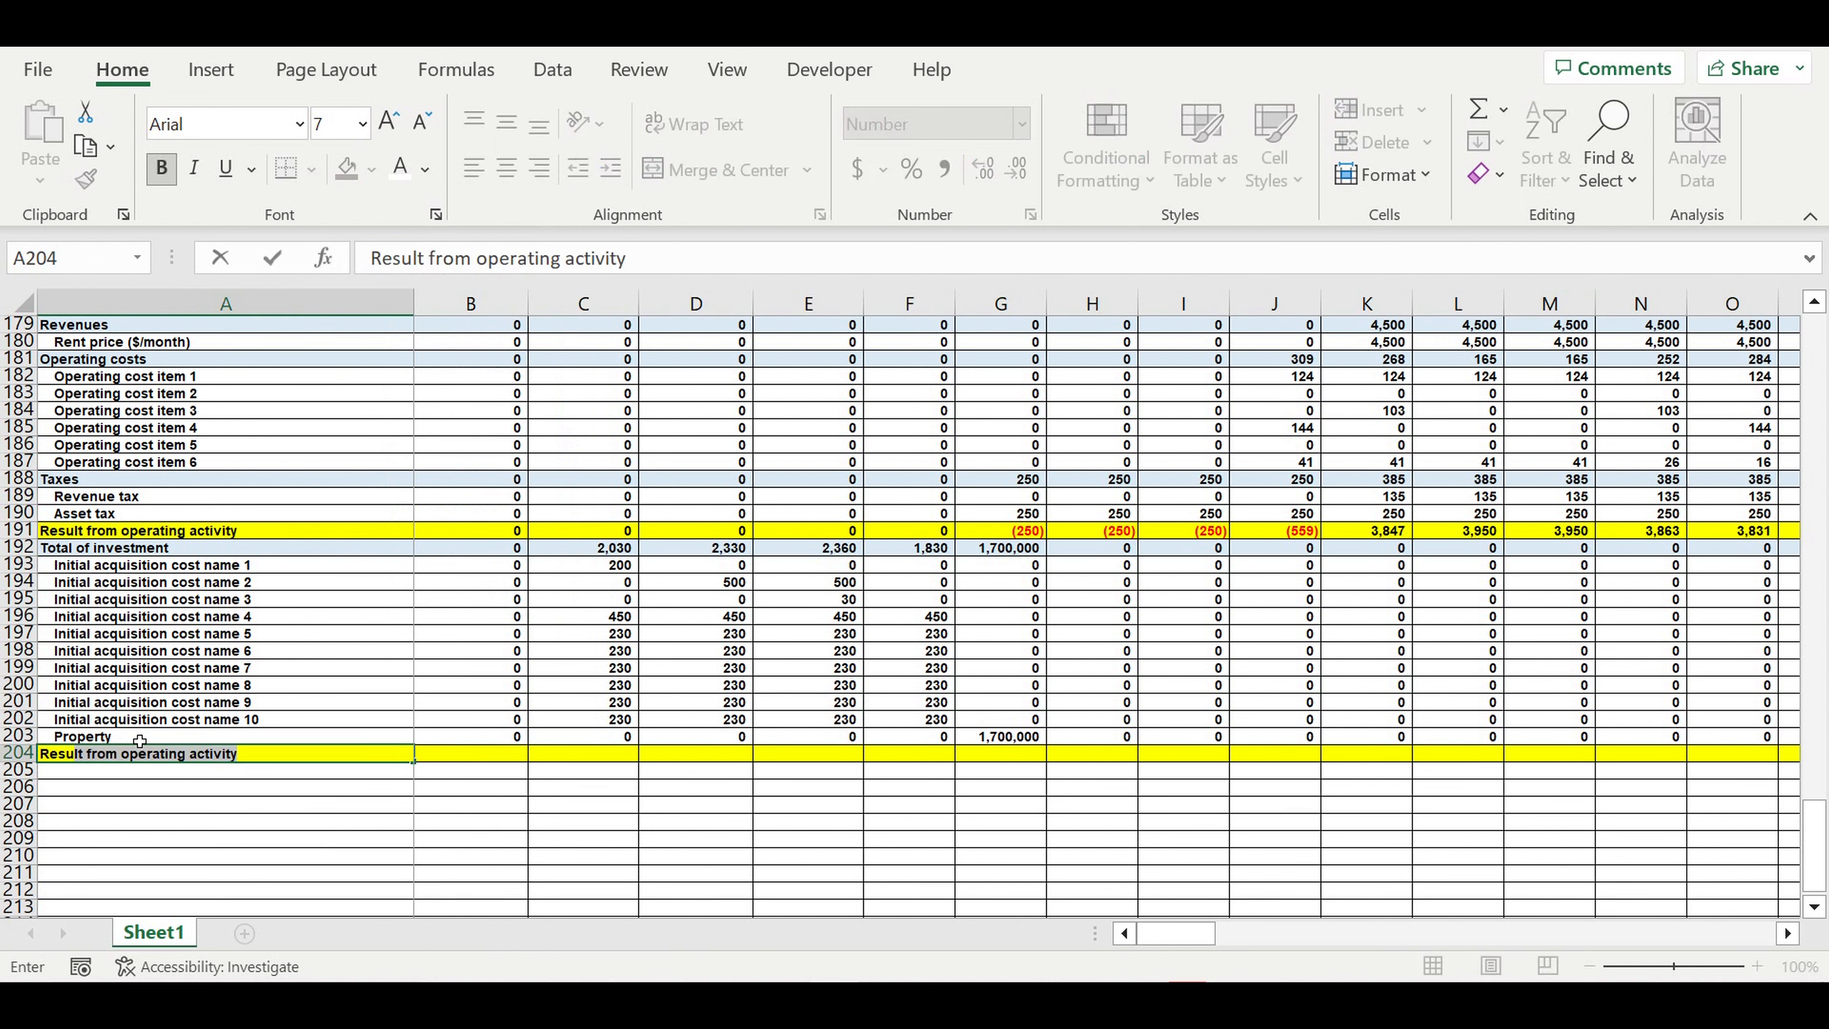
pyautogui.write('sult from investment activity')
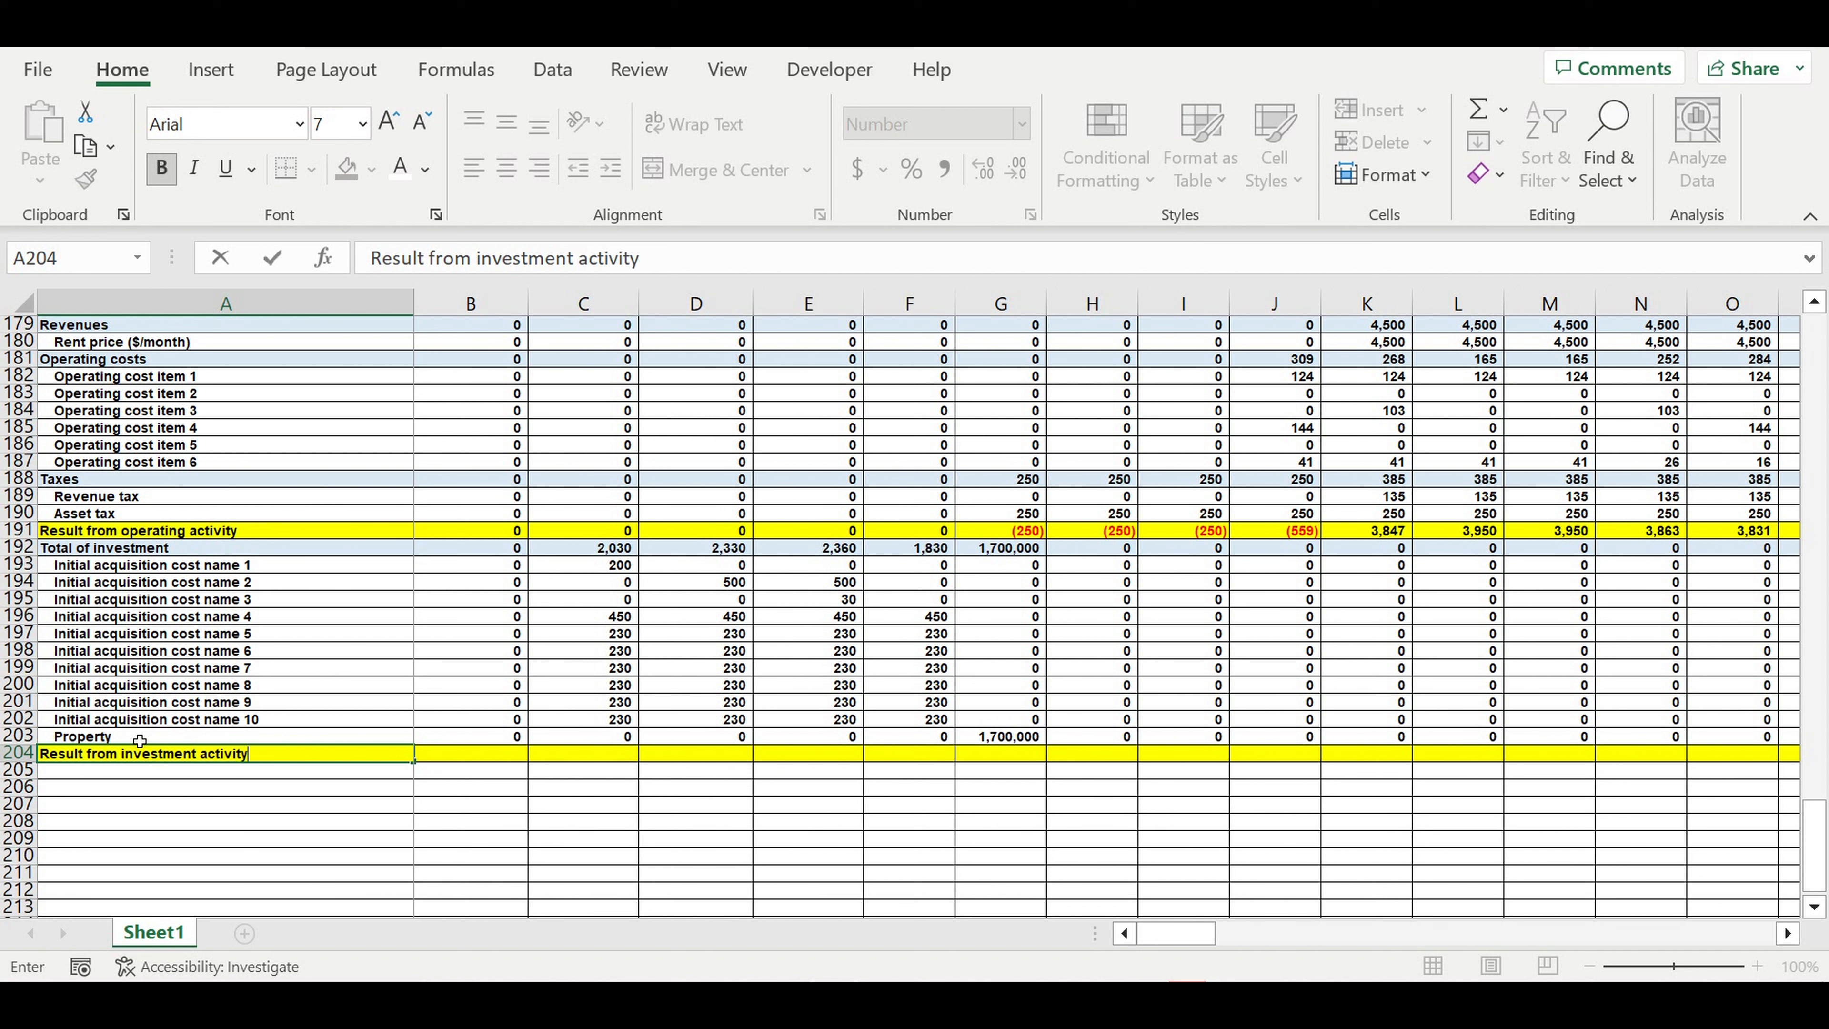
pyautogui.press('Return')
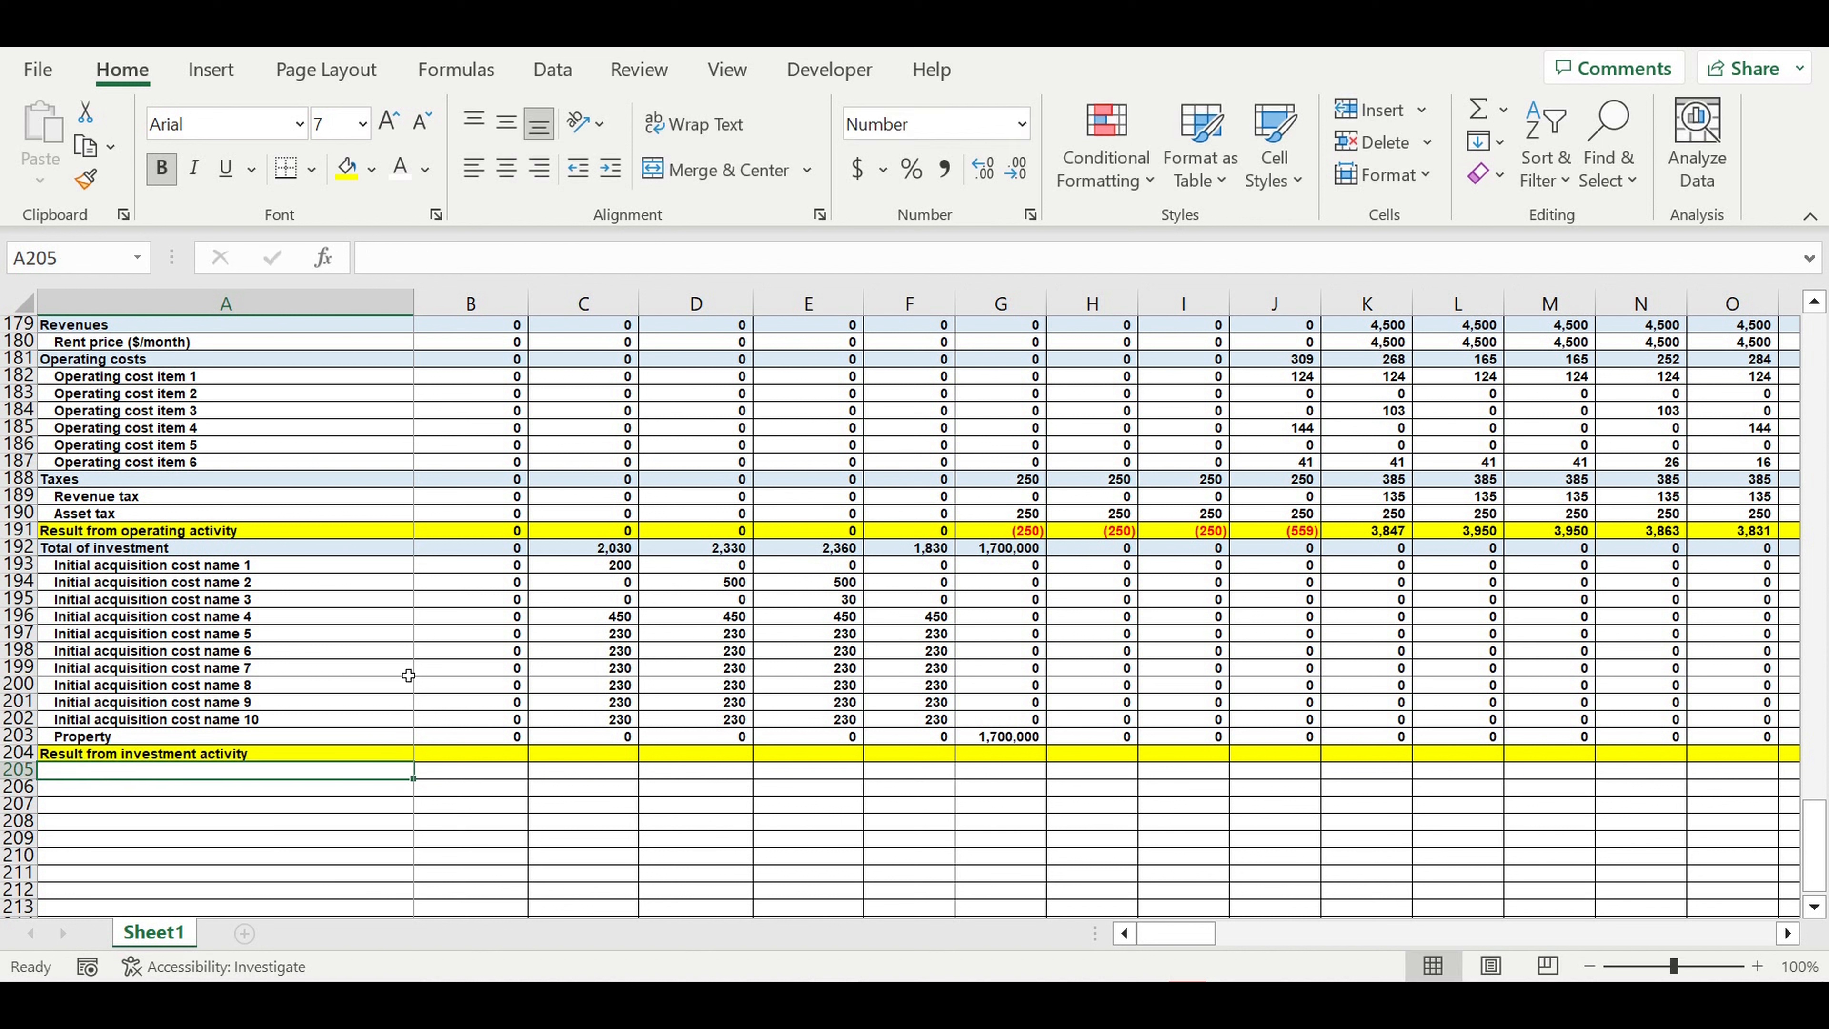
# Step: Calculate the investment result in B204 with =-B192 and fill the formula across the timeline through column DQ
pyautogui.click(453, 754)
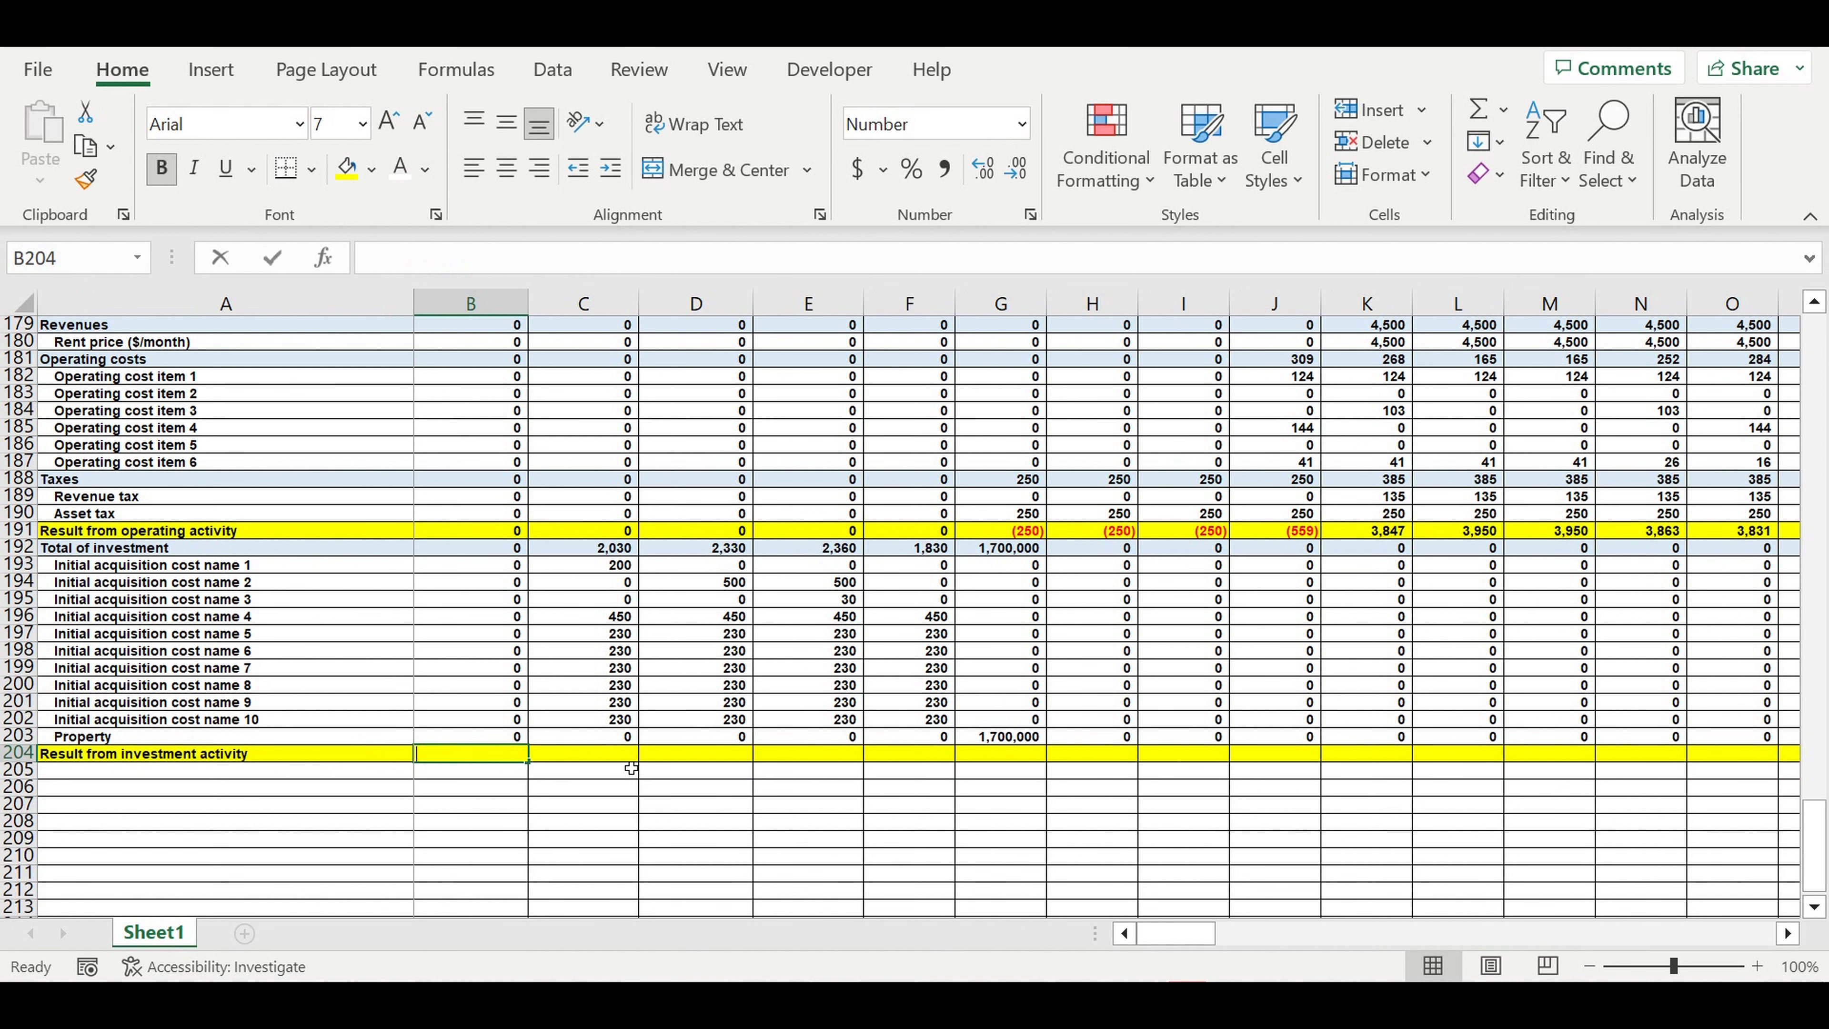
pyautogui.write('=-')
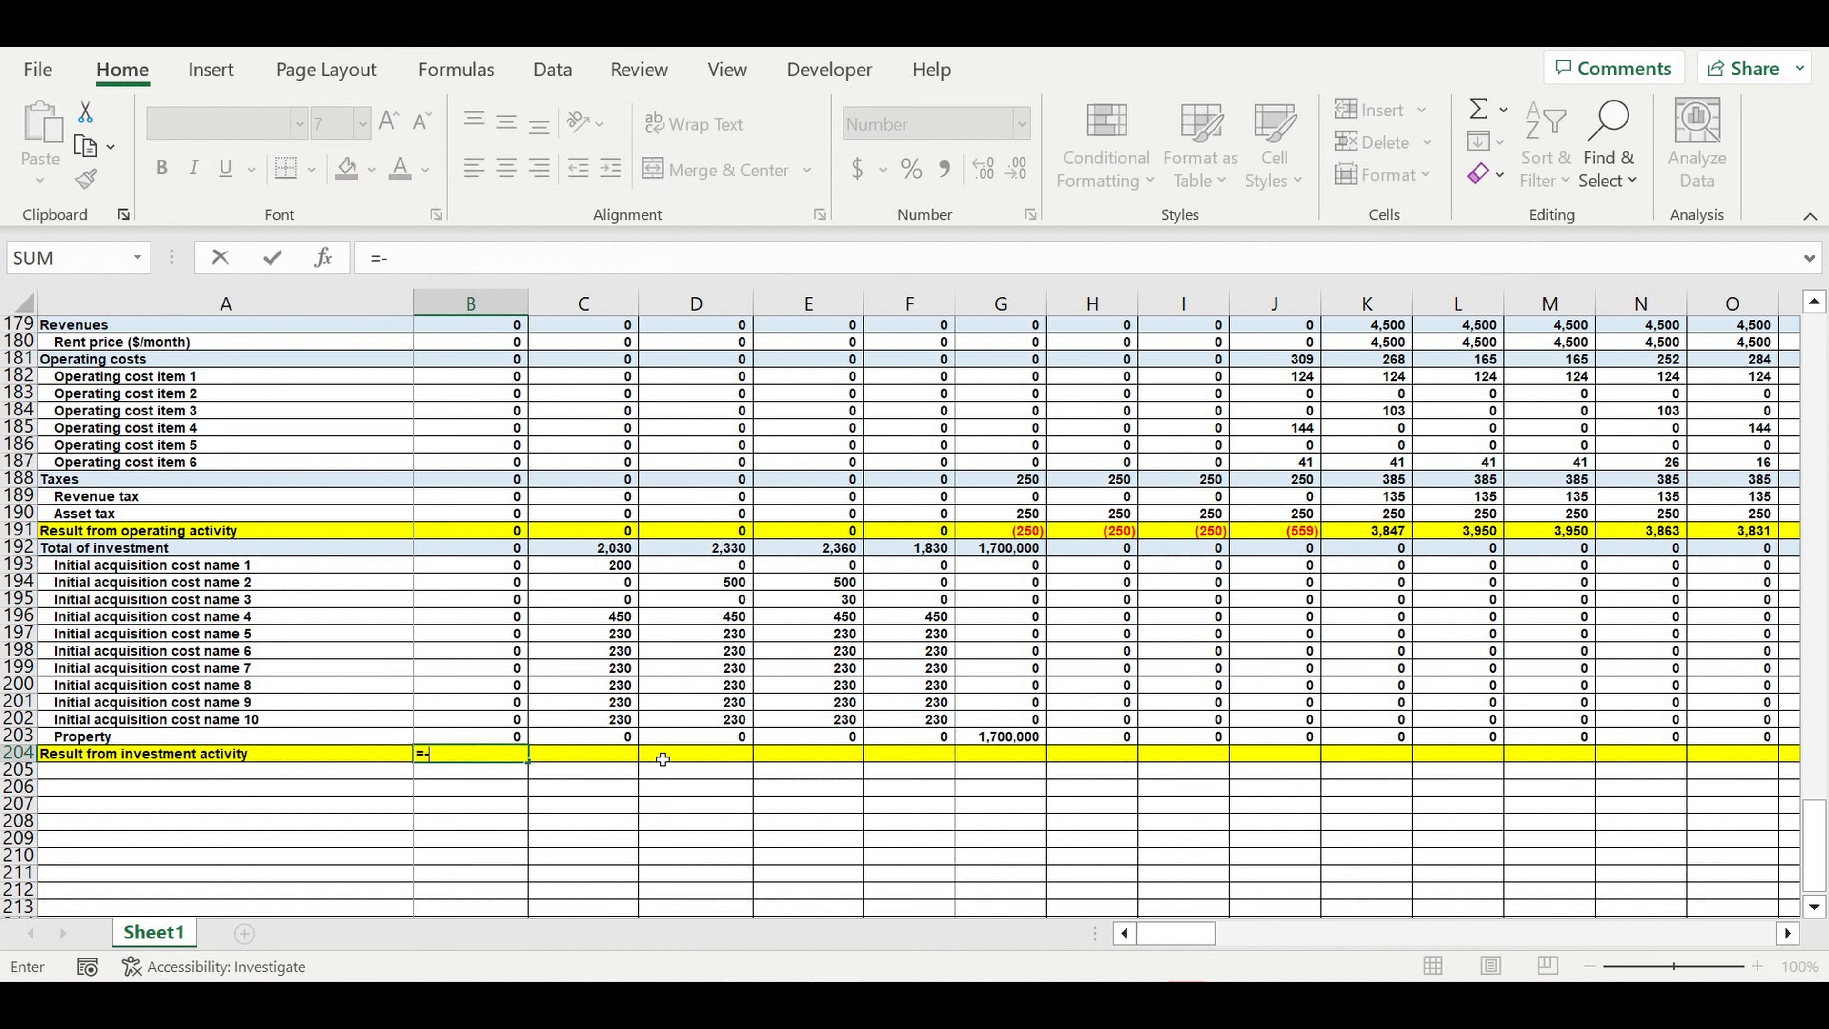
pyautogui.click(452, 552)
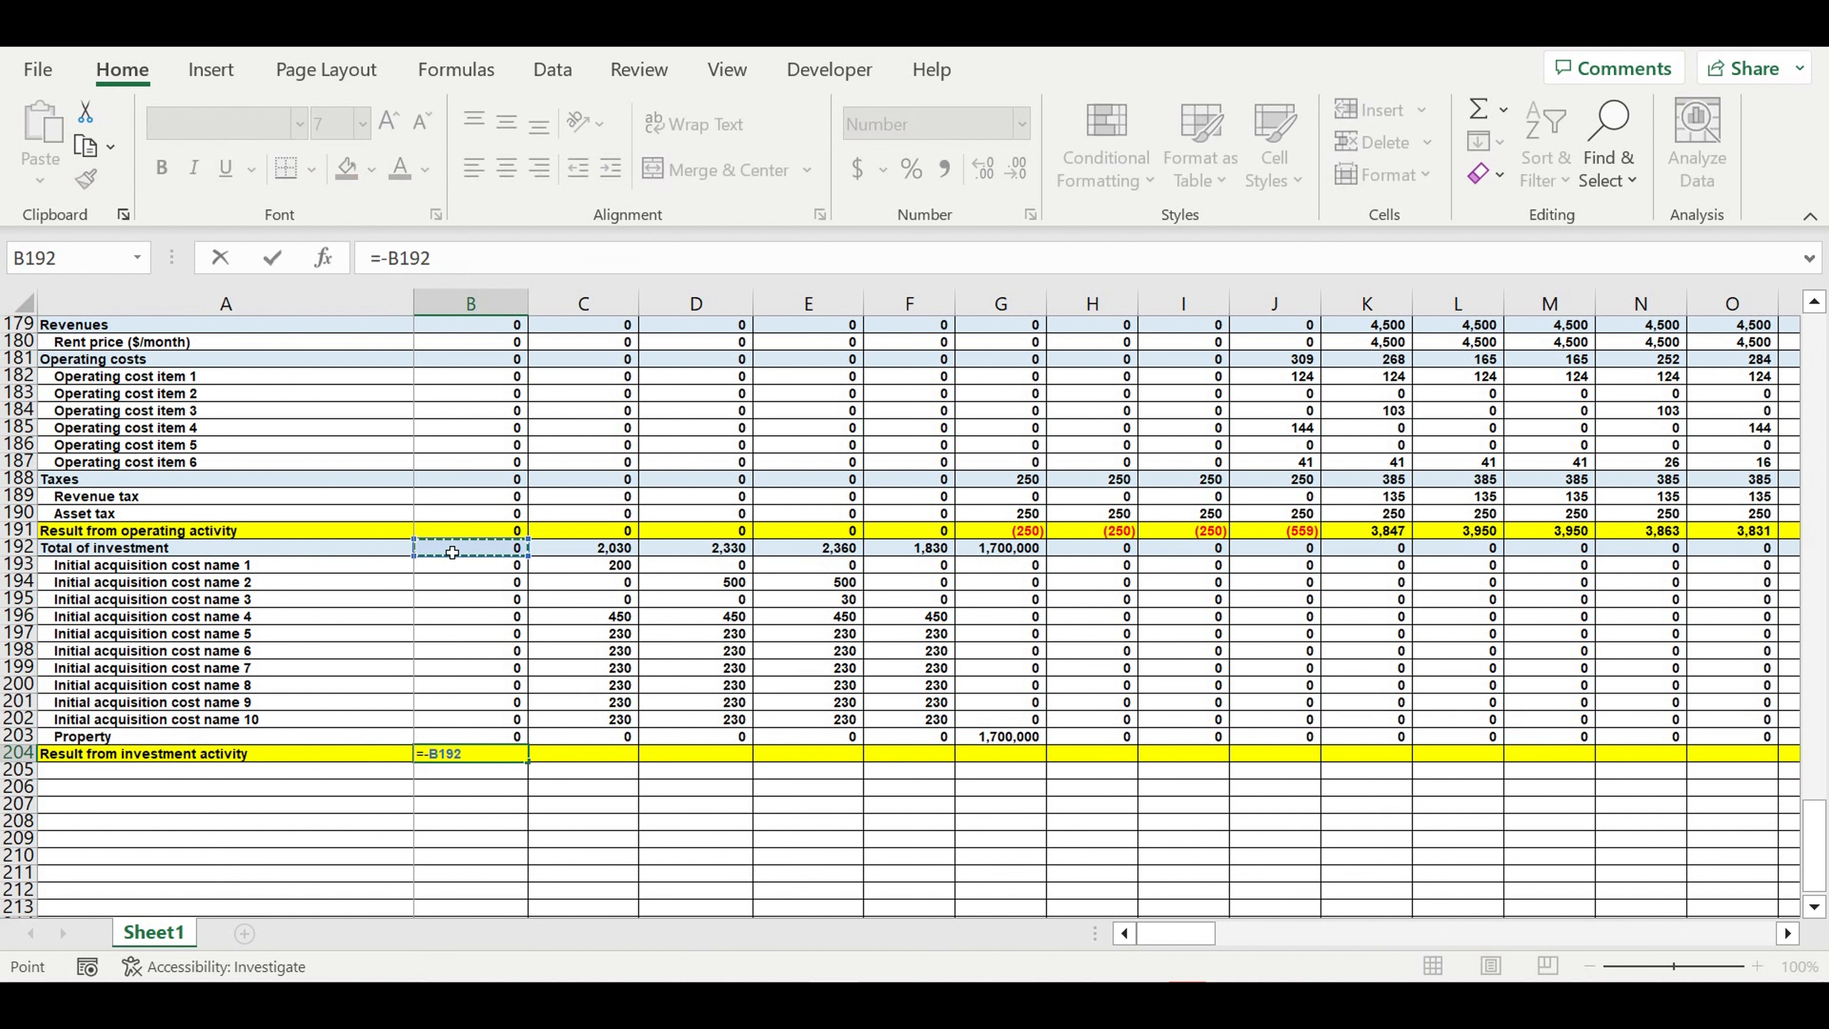
pyautogui.press('Return')
pyautogui.click(508, 756)
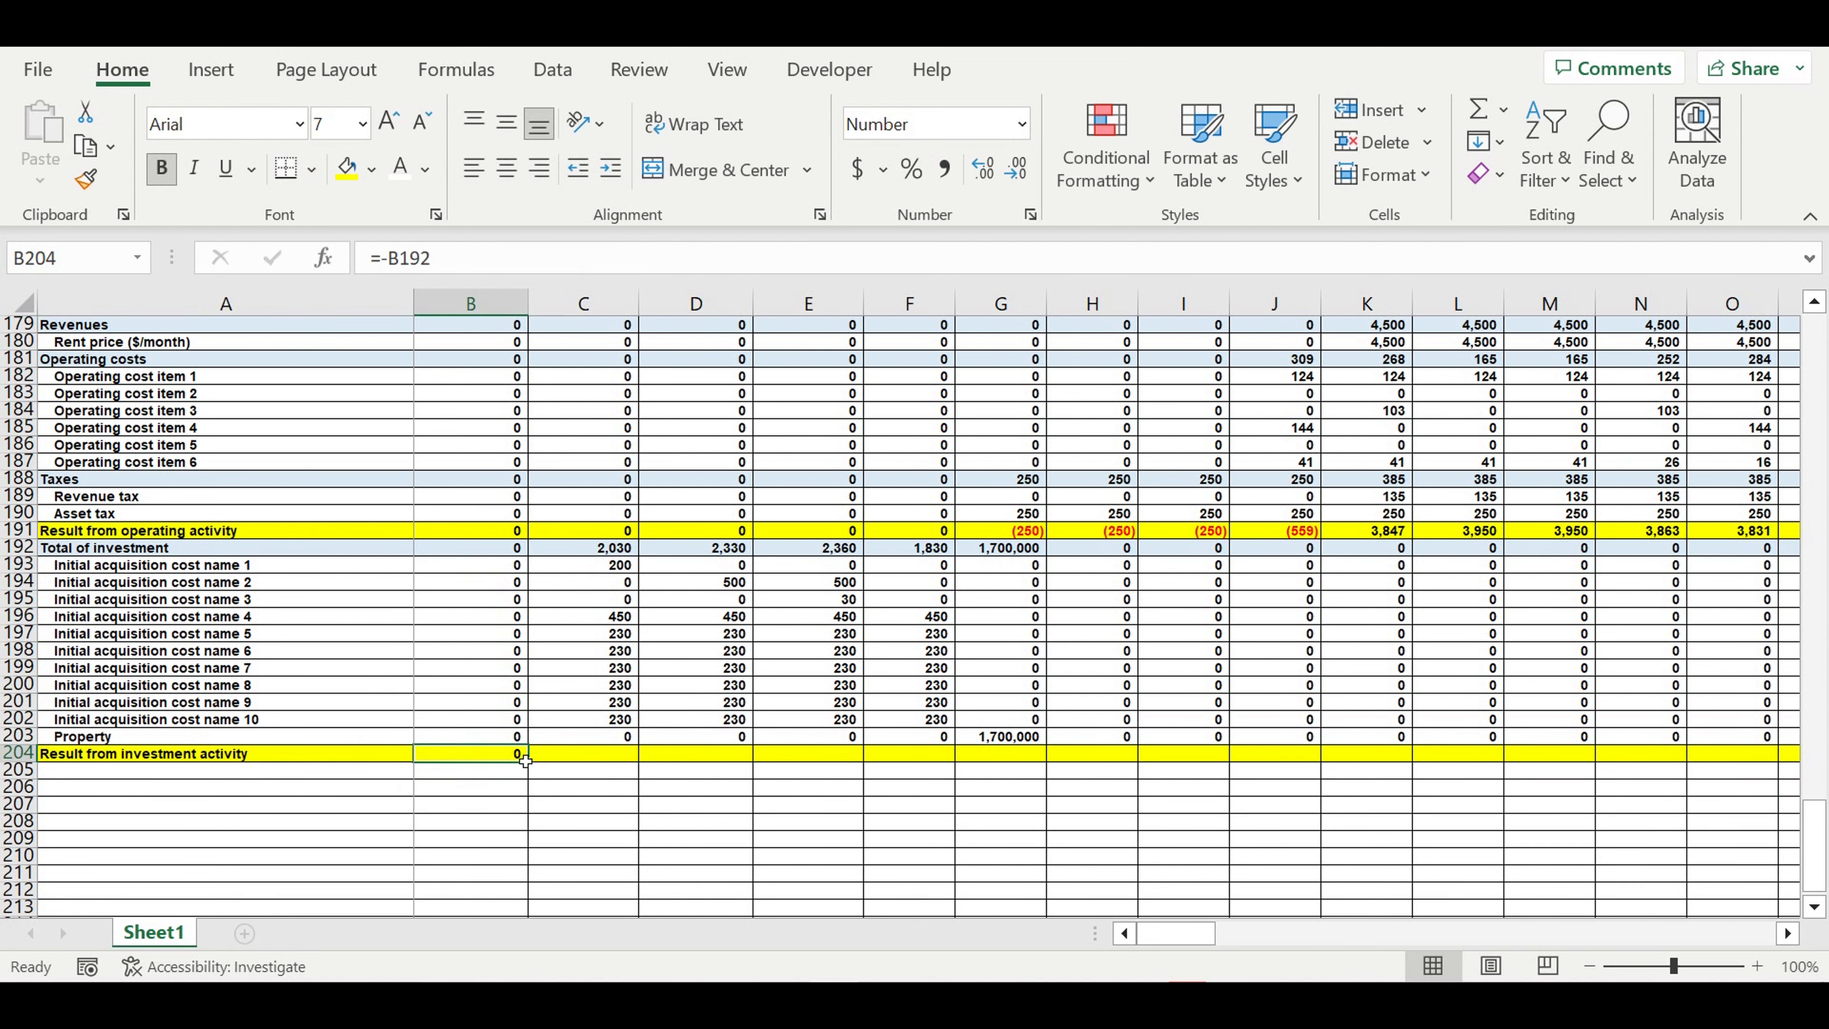
pyautogui.moveTo(529, 762); pyautogui.dragTo(1606, 756)
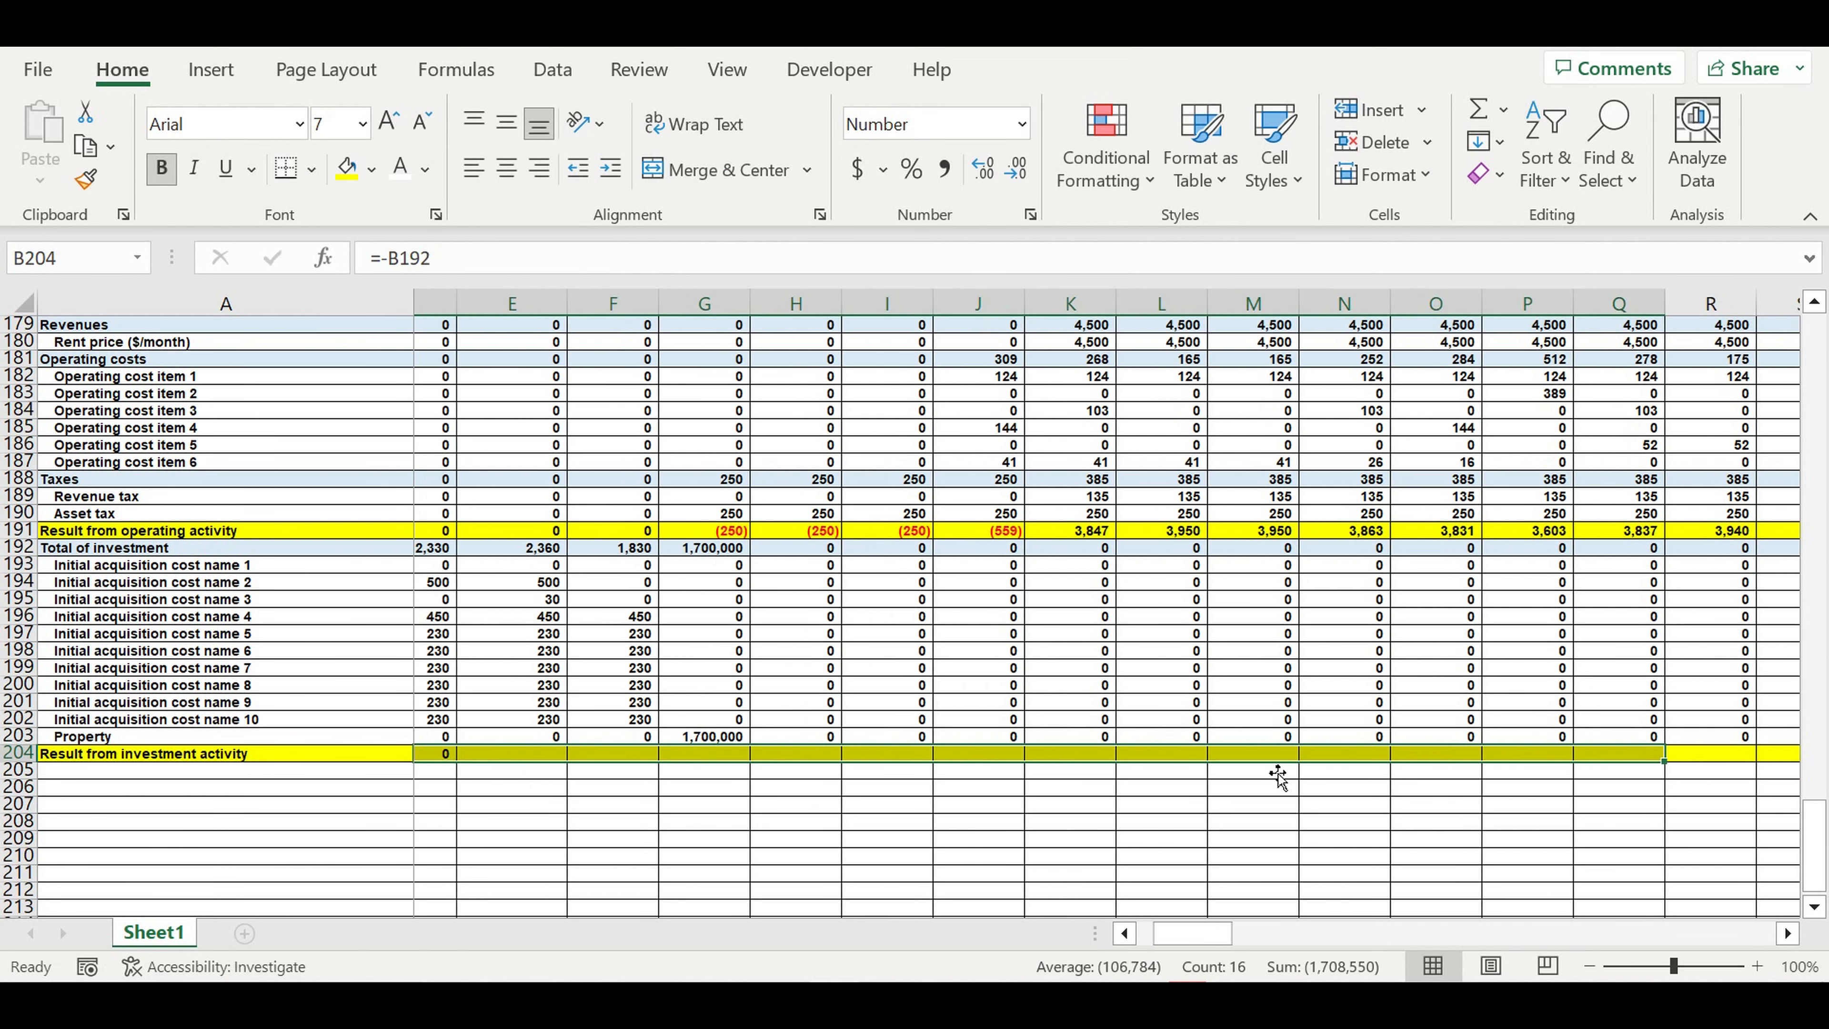
pyautogui.click(659, 754)
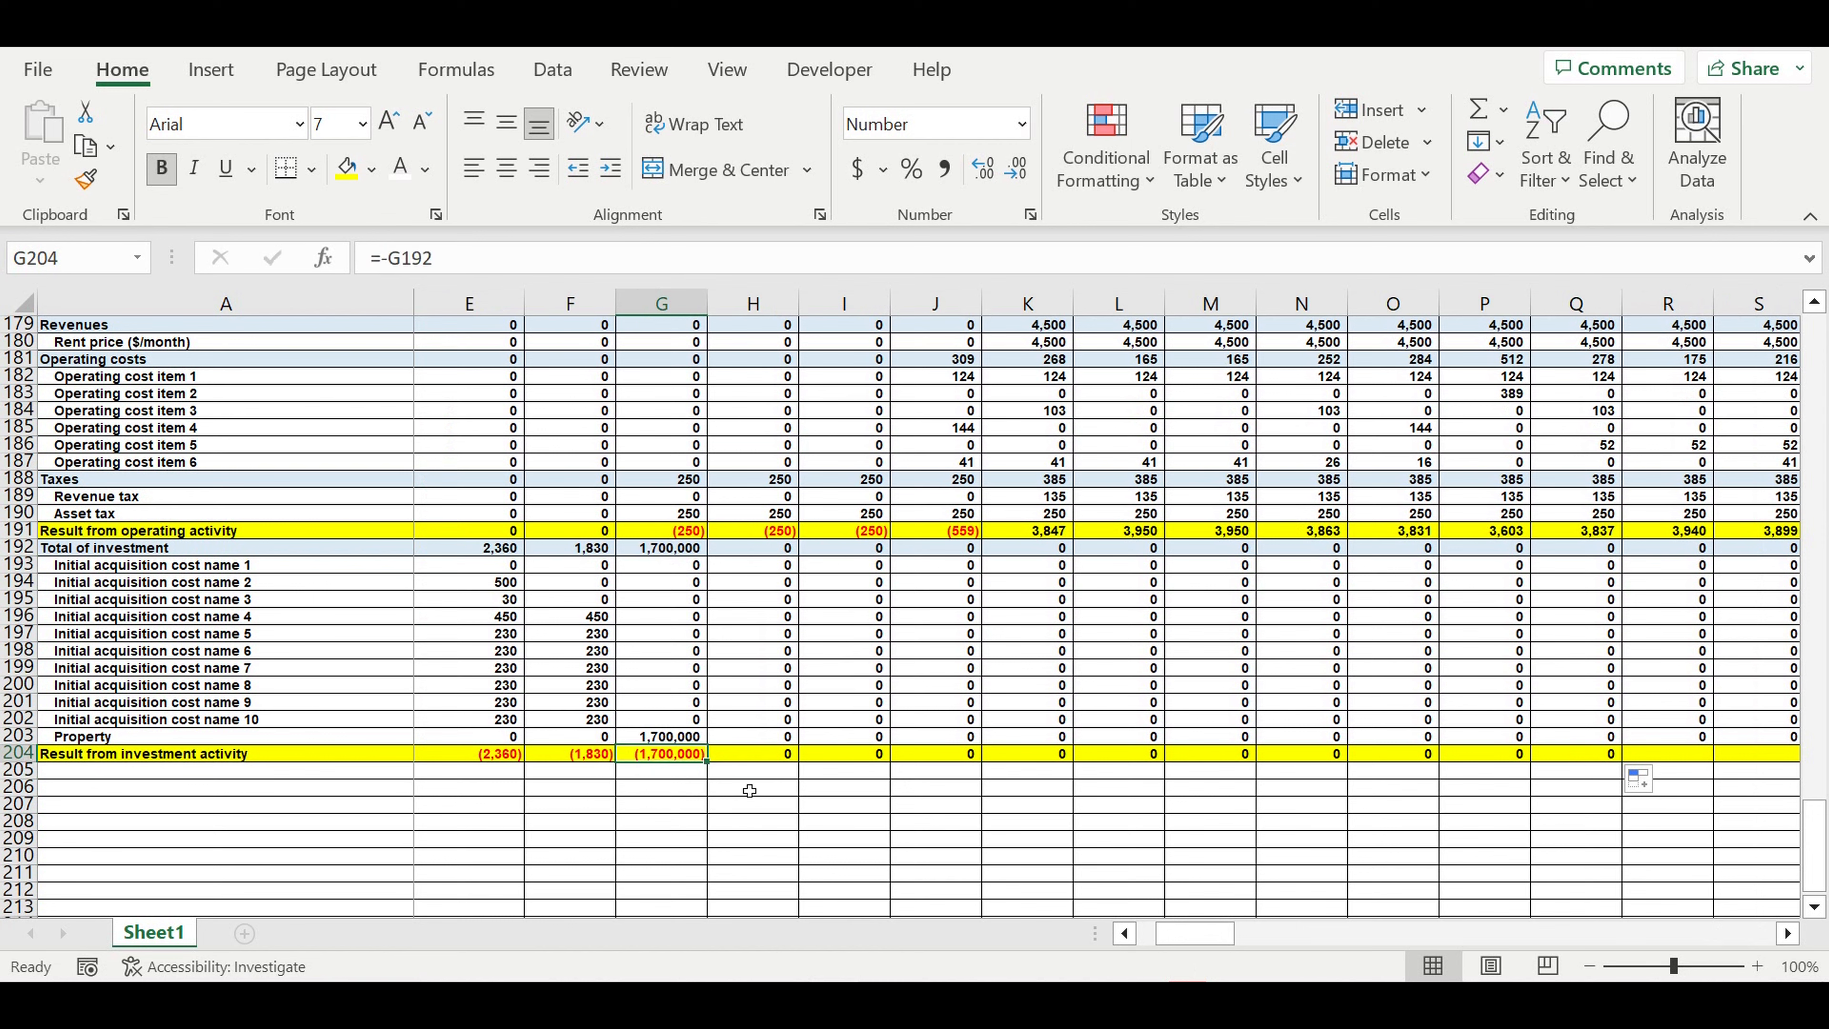
pyautogui.moveTo(709, 762); pyautogui.dragTo(1687, 667)
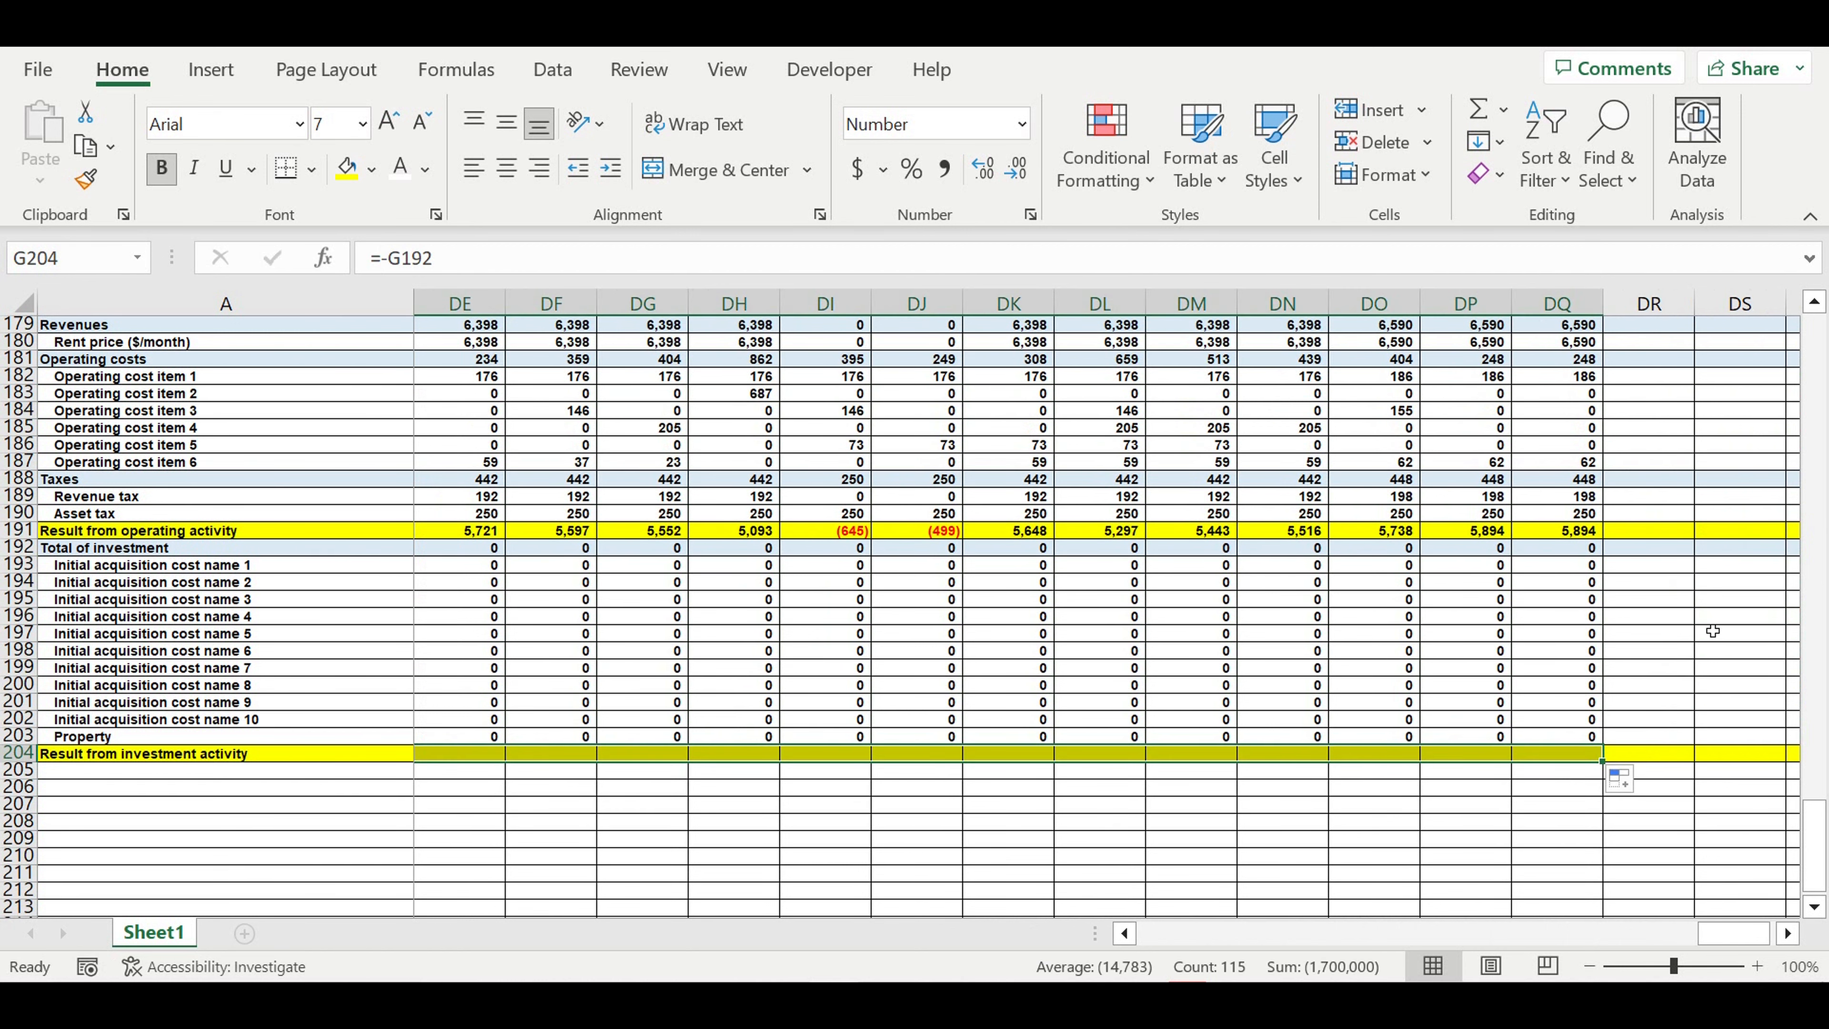
pyautogui.click(1689, 652)
pyautogui.moveTo(1738, 943); pyautogui.dragTo(969, 879)
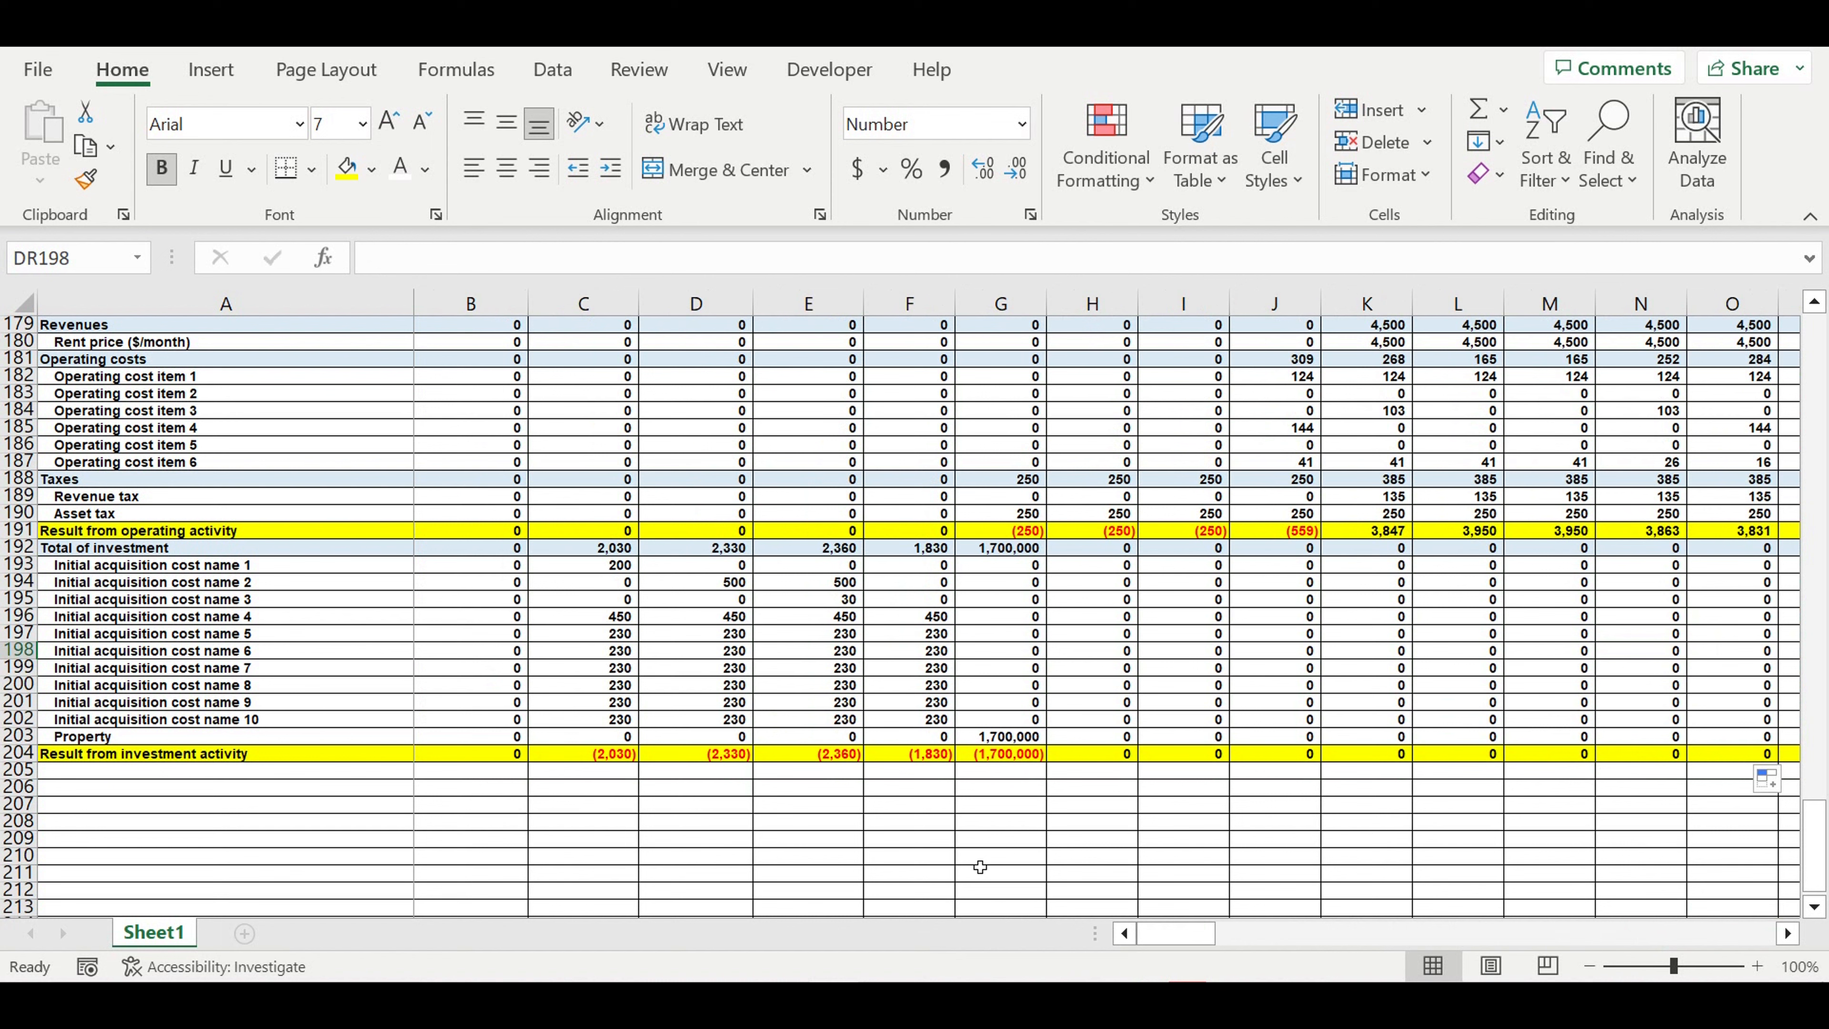
# Step: Add the row labels "Downpayment" in A205 and "Equity" in A206 below the investment result
pyautogui.click(184, 773)
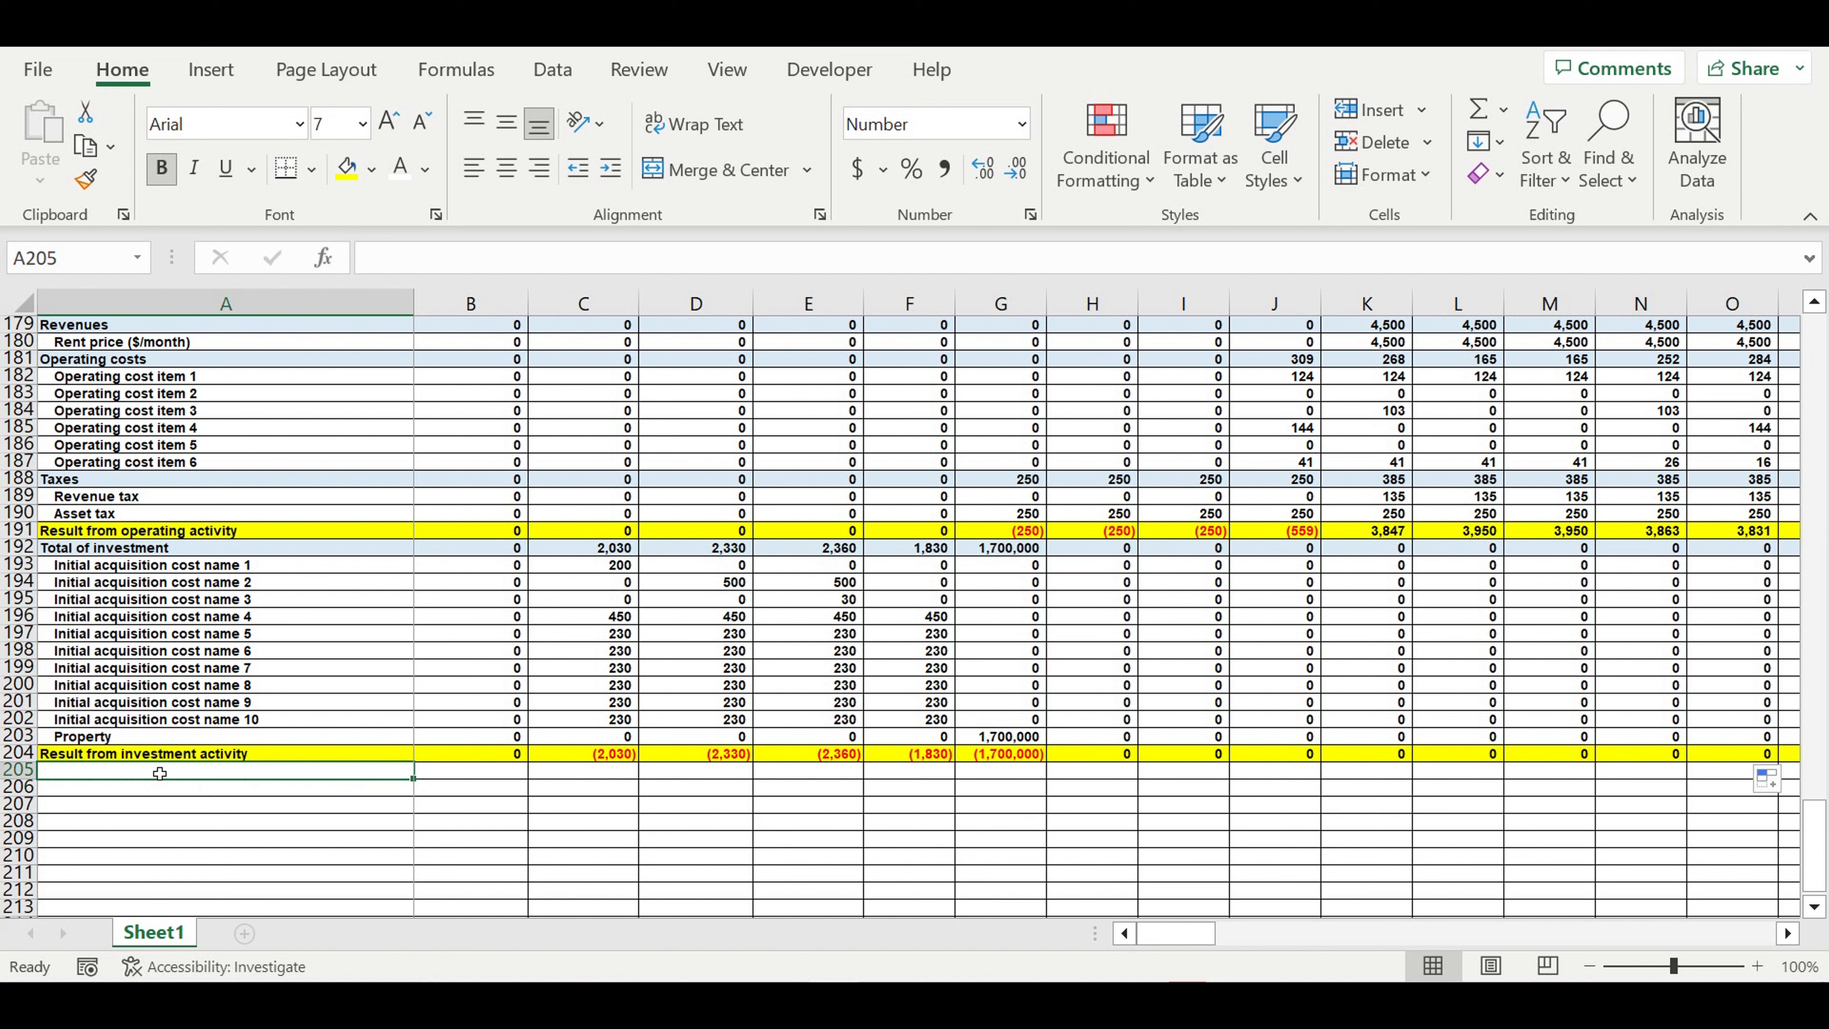
pyautogui.write('D')
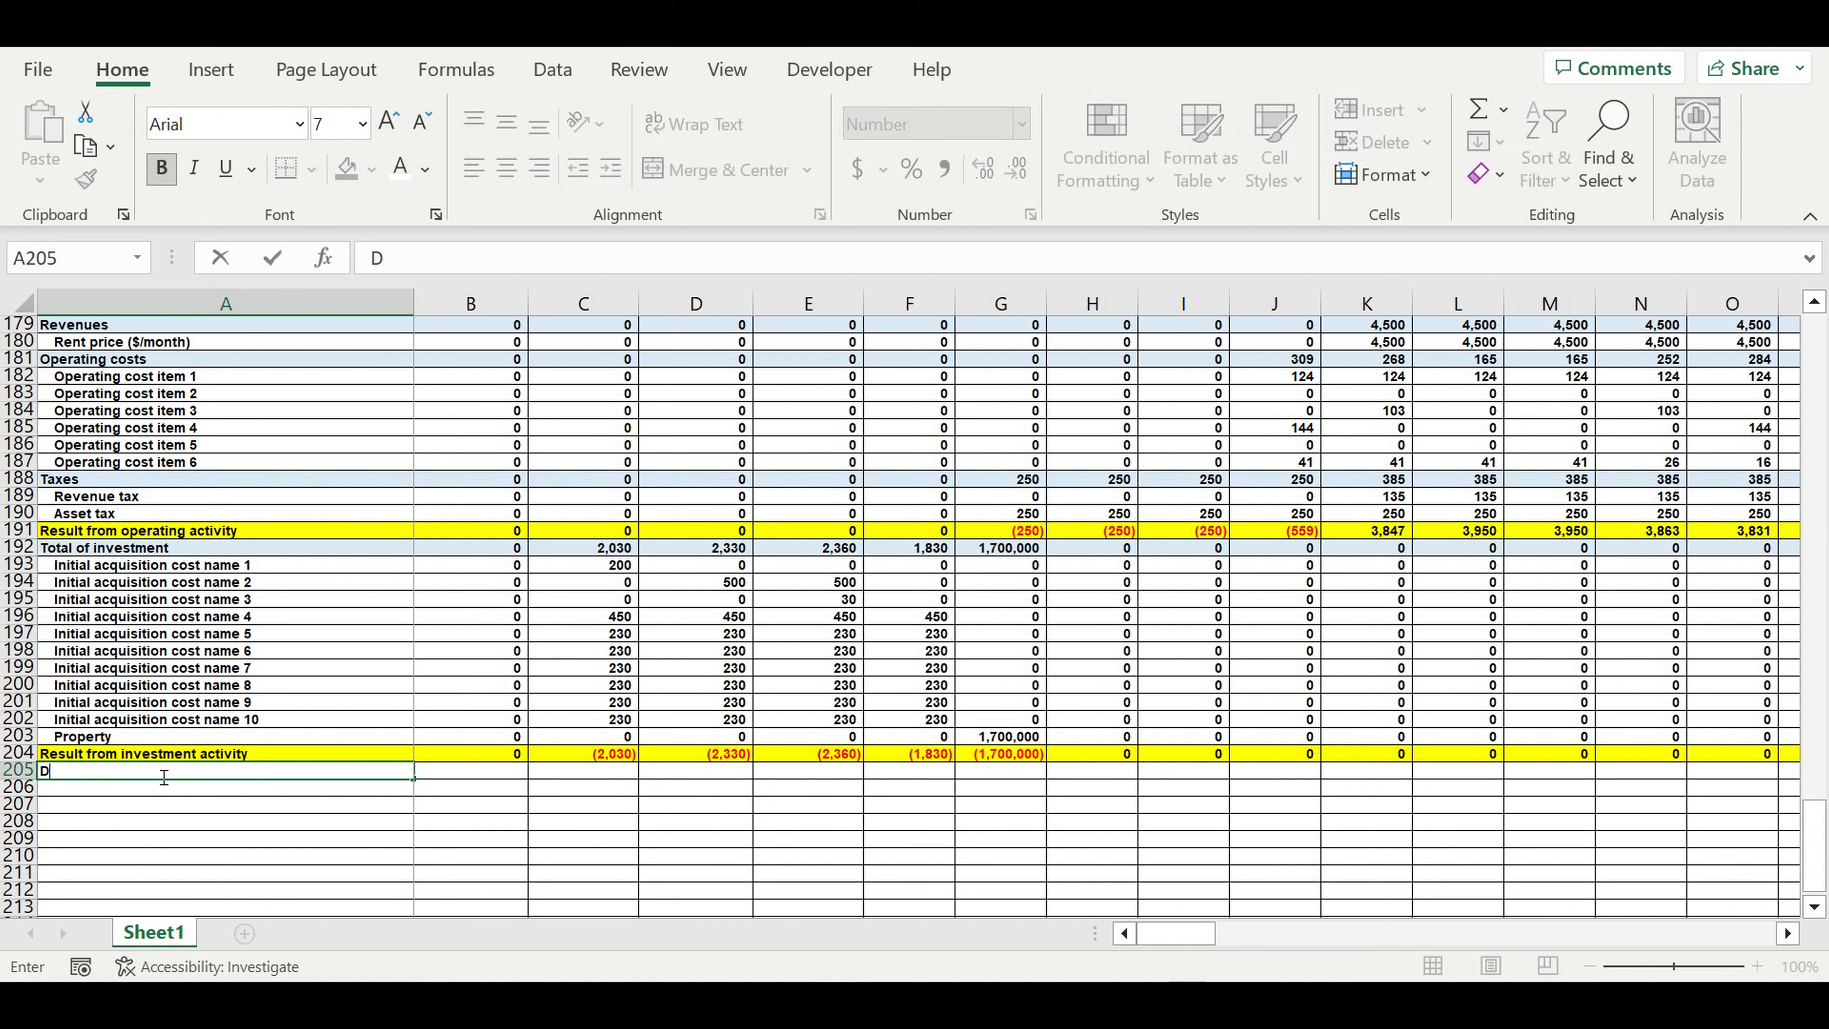
pyautogui.write('ownpayment')
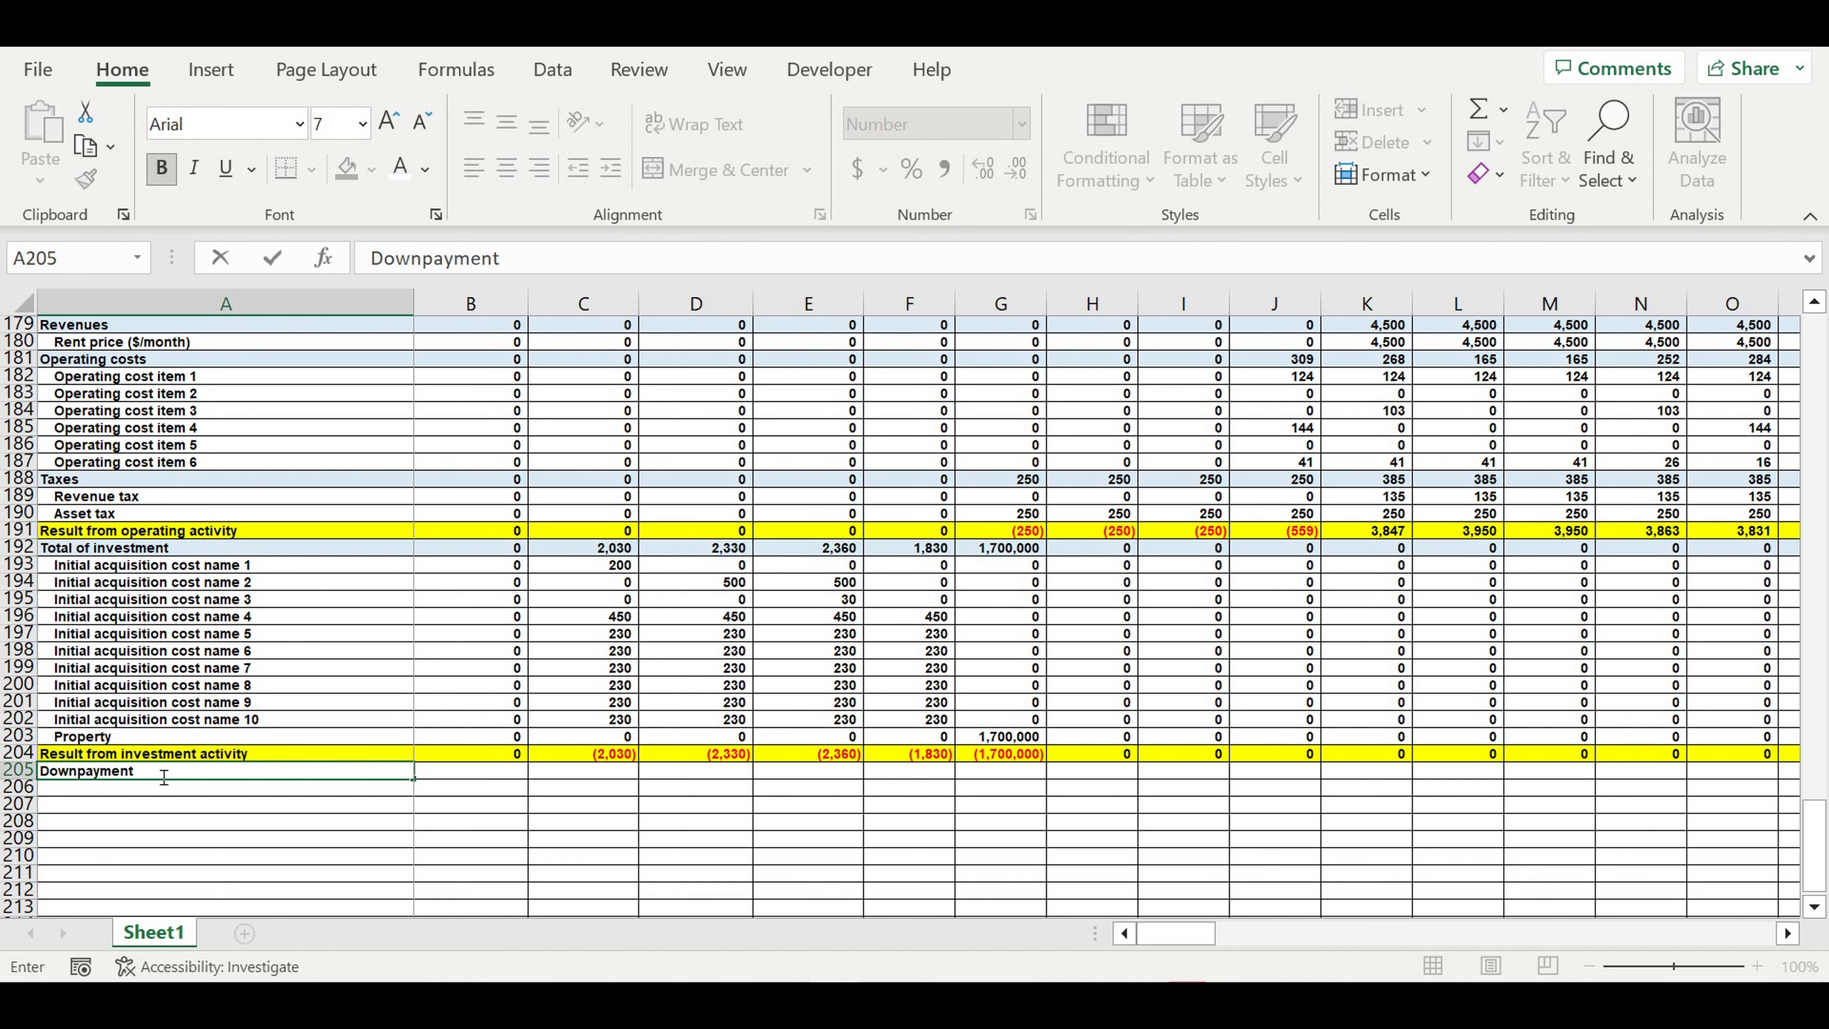
pyautogui.press('Return')
pyautogui.write('Equity')
pyautogui.press('Return')
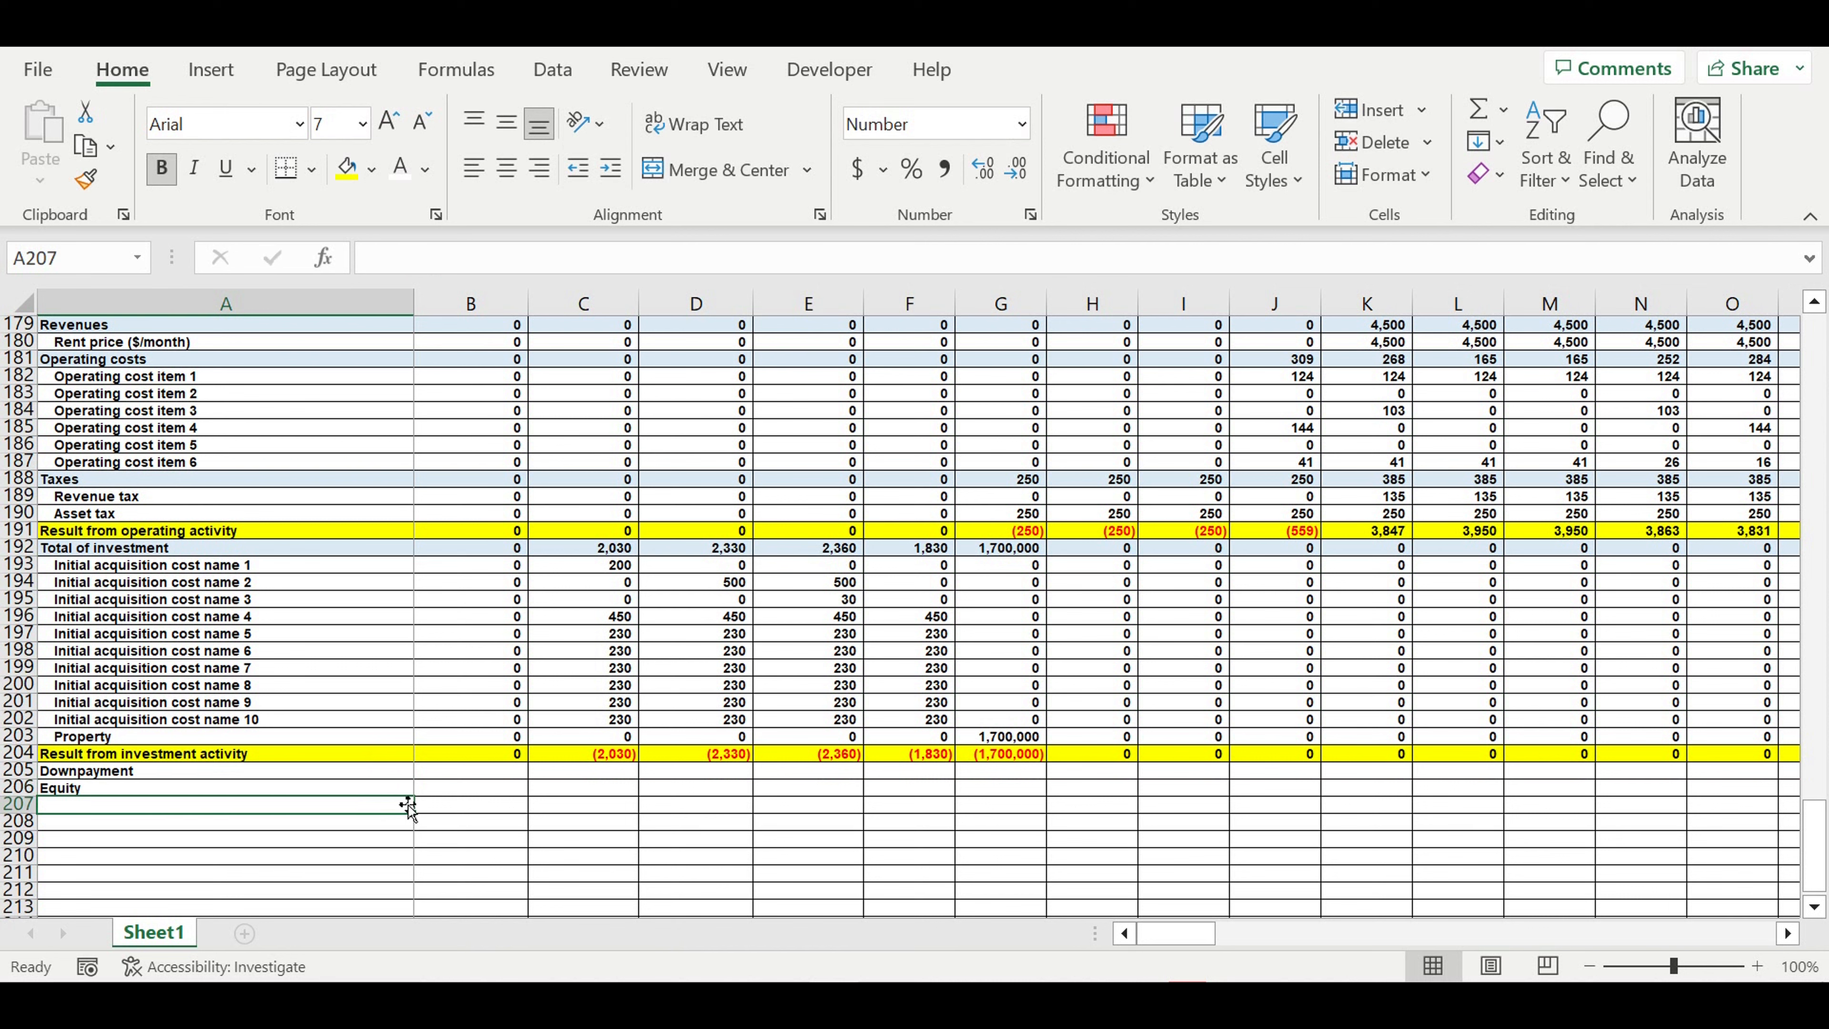
# Step: Enter 0 as the January 2023 equity in B206 and shade the cell with the standard light blue fill
pyautogui.click(453, 790)
pyautogui.write('0')
pyautogui.press('Return')
pyautogui.click(476, 792)
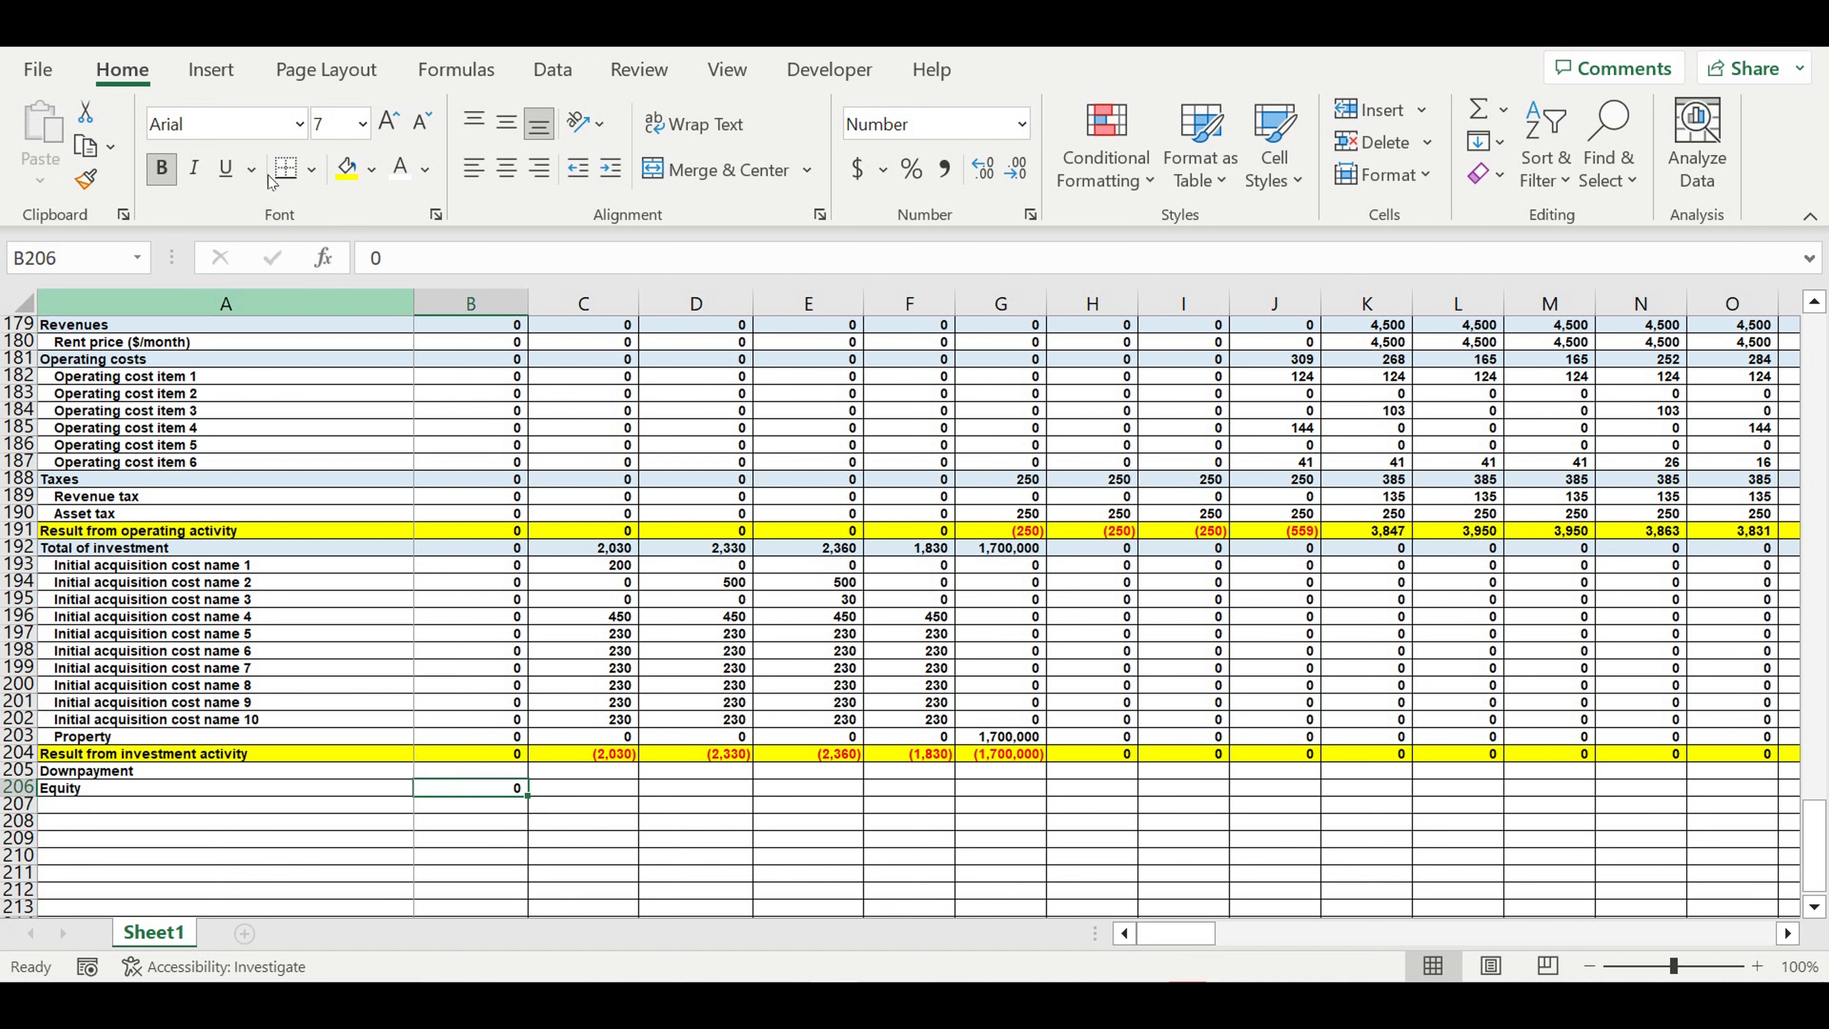
pyautogui.click(375, 170)
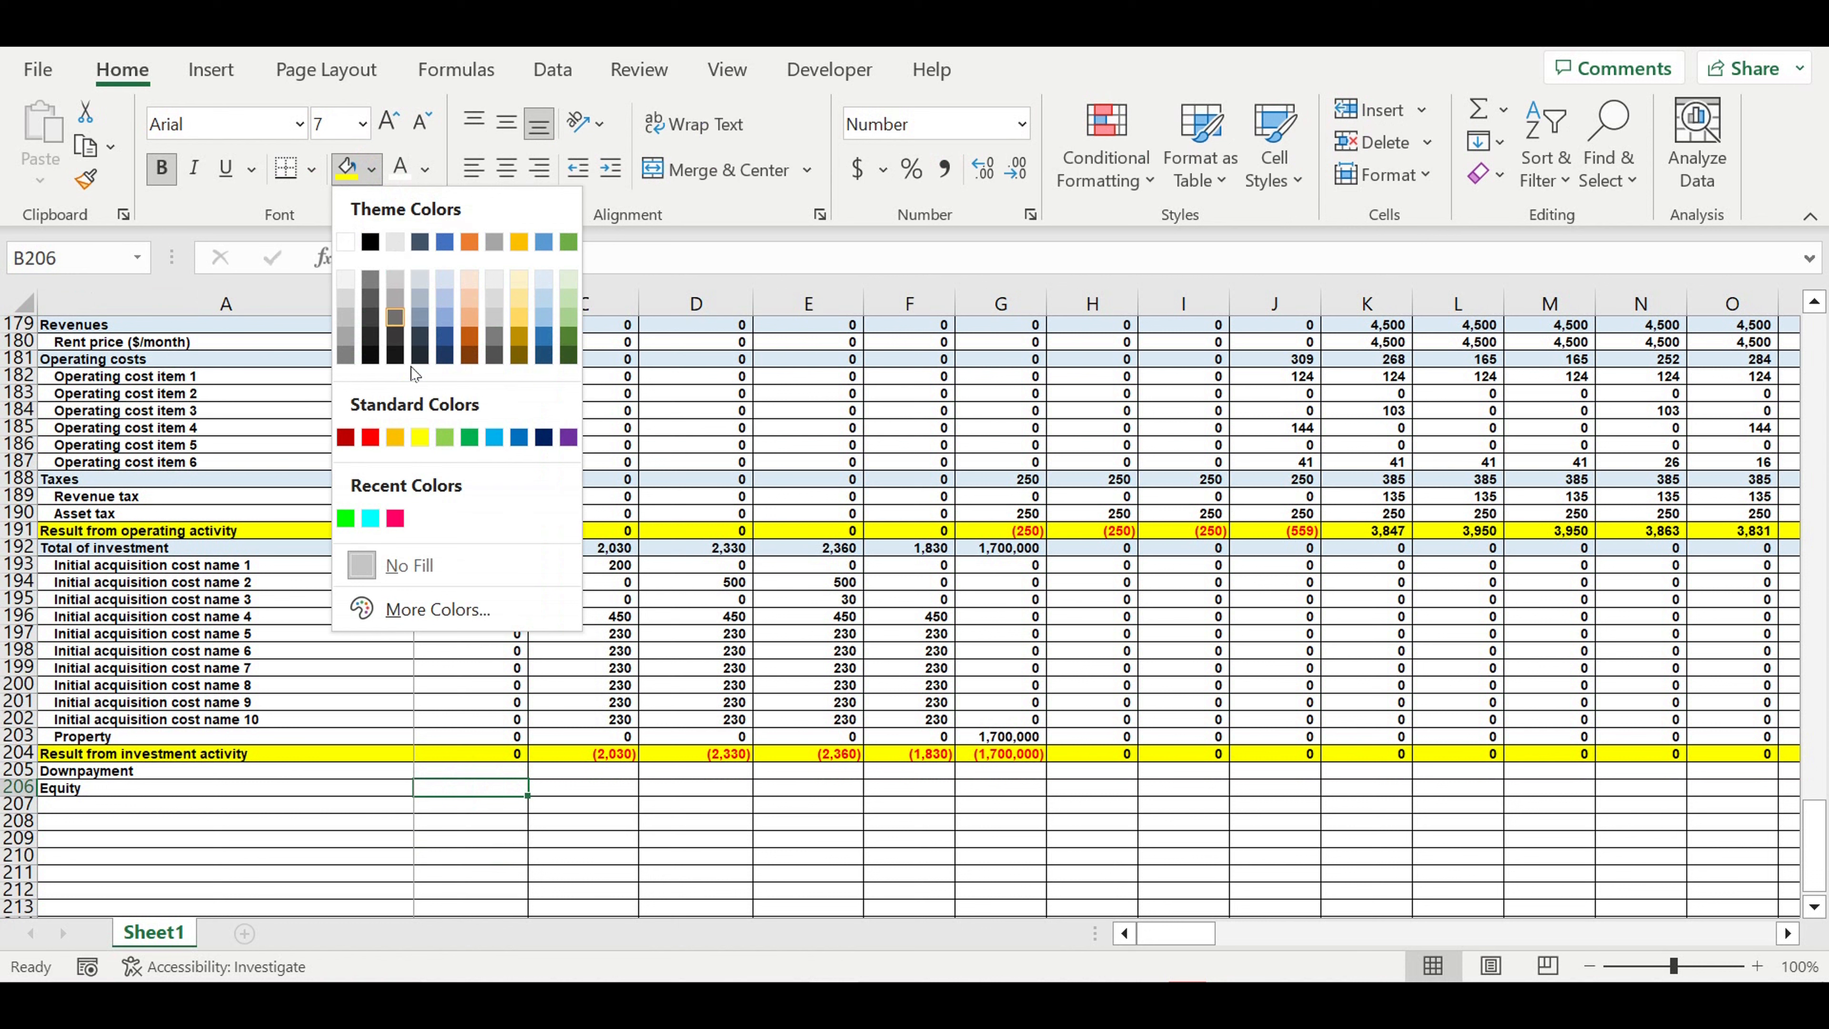
pyautogui.click(494, 437)
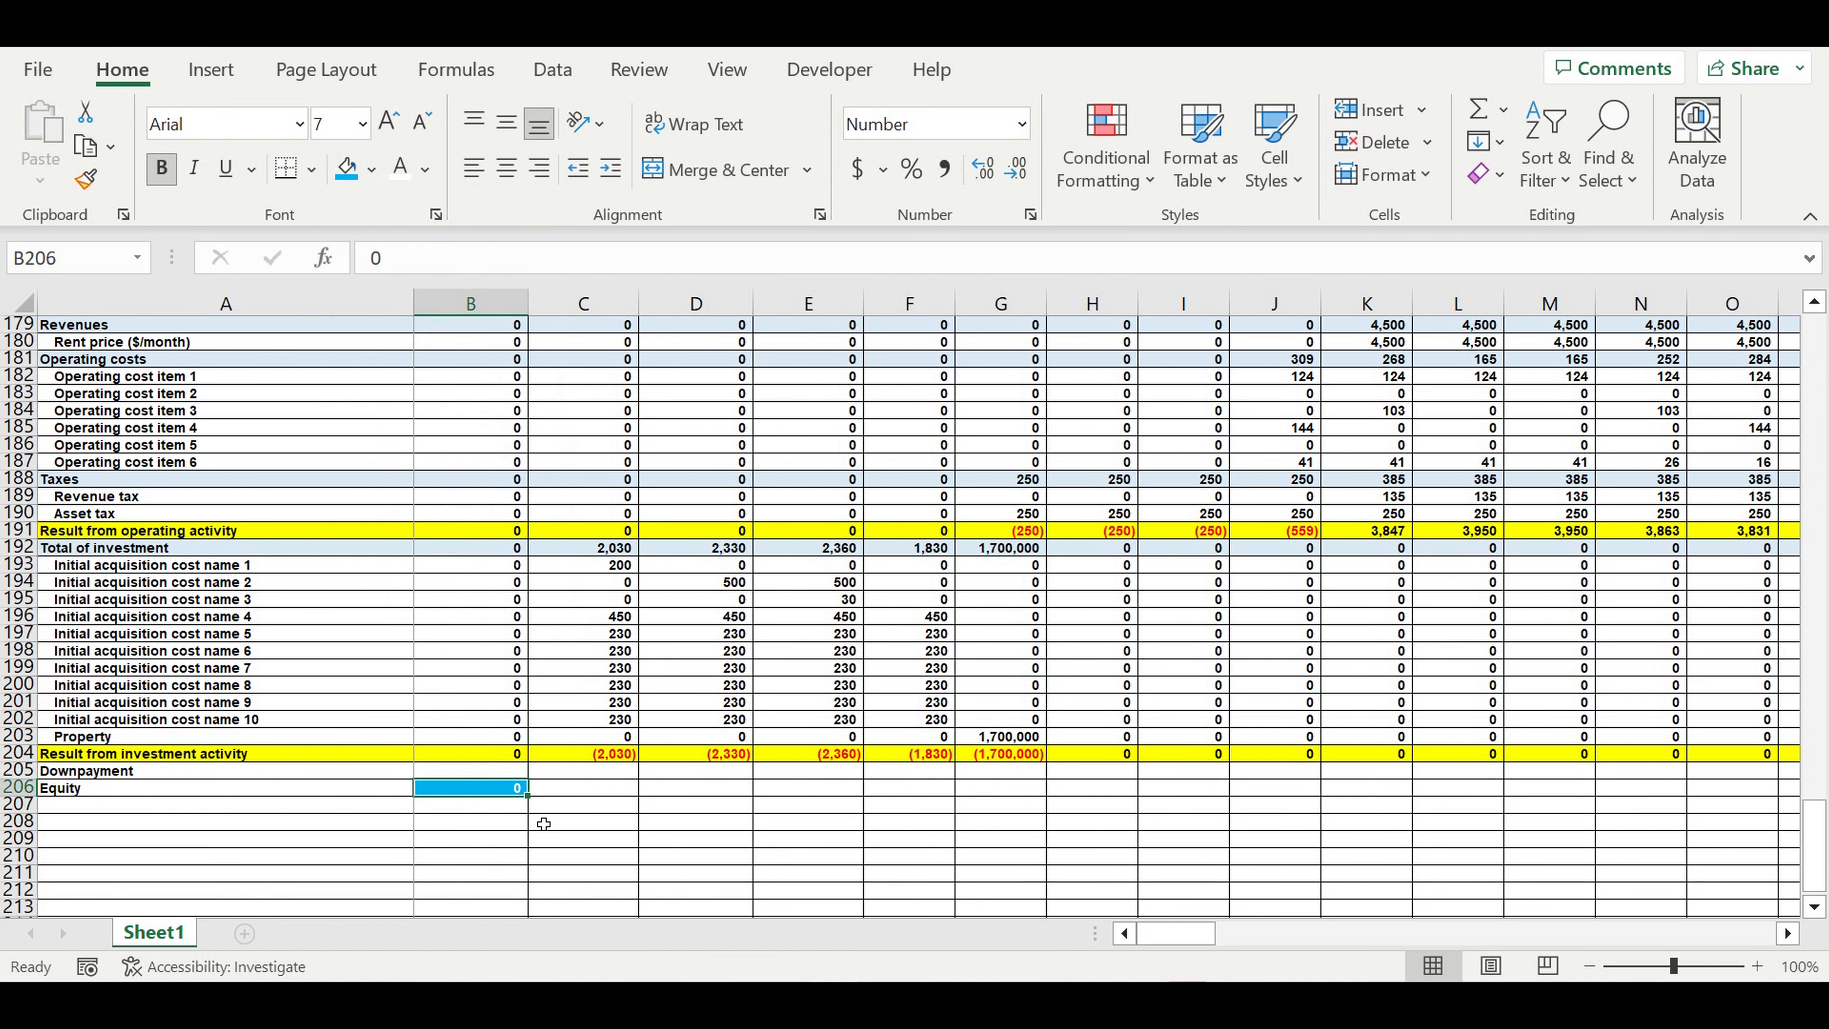
# Step: Fill the blue equity input from B206 across the timeline through column DQ
pyautogui.moveTo(536, 804); pyautogui.dragTo(1512, 841)
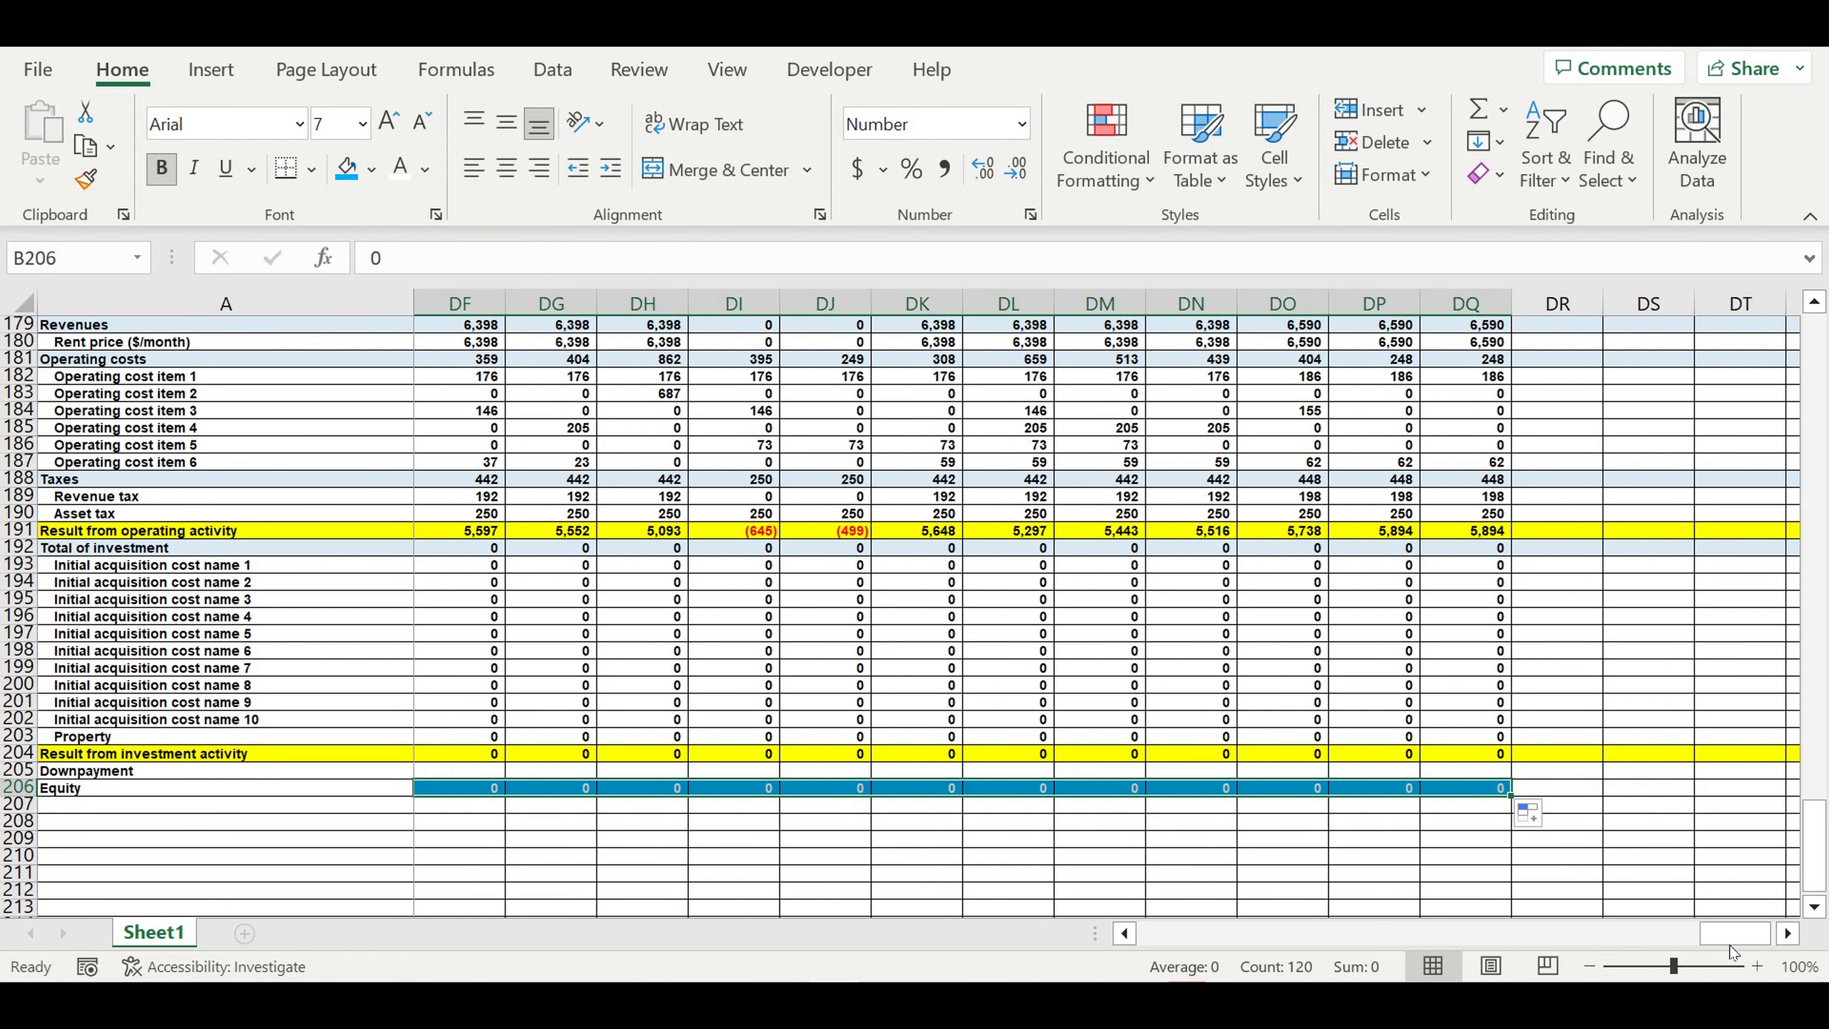
pyautogui.moveTo(1721, 935); pyautogui.dragTo(837, 921)
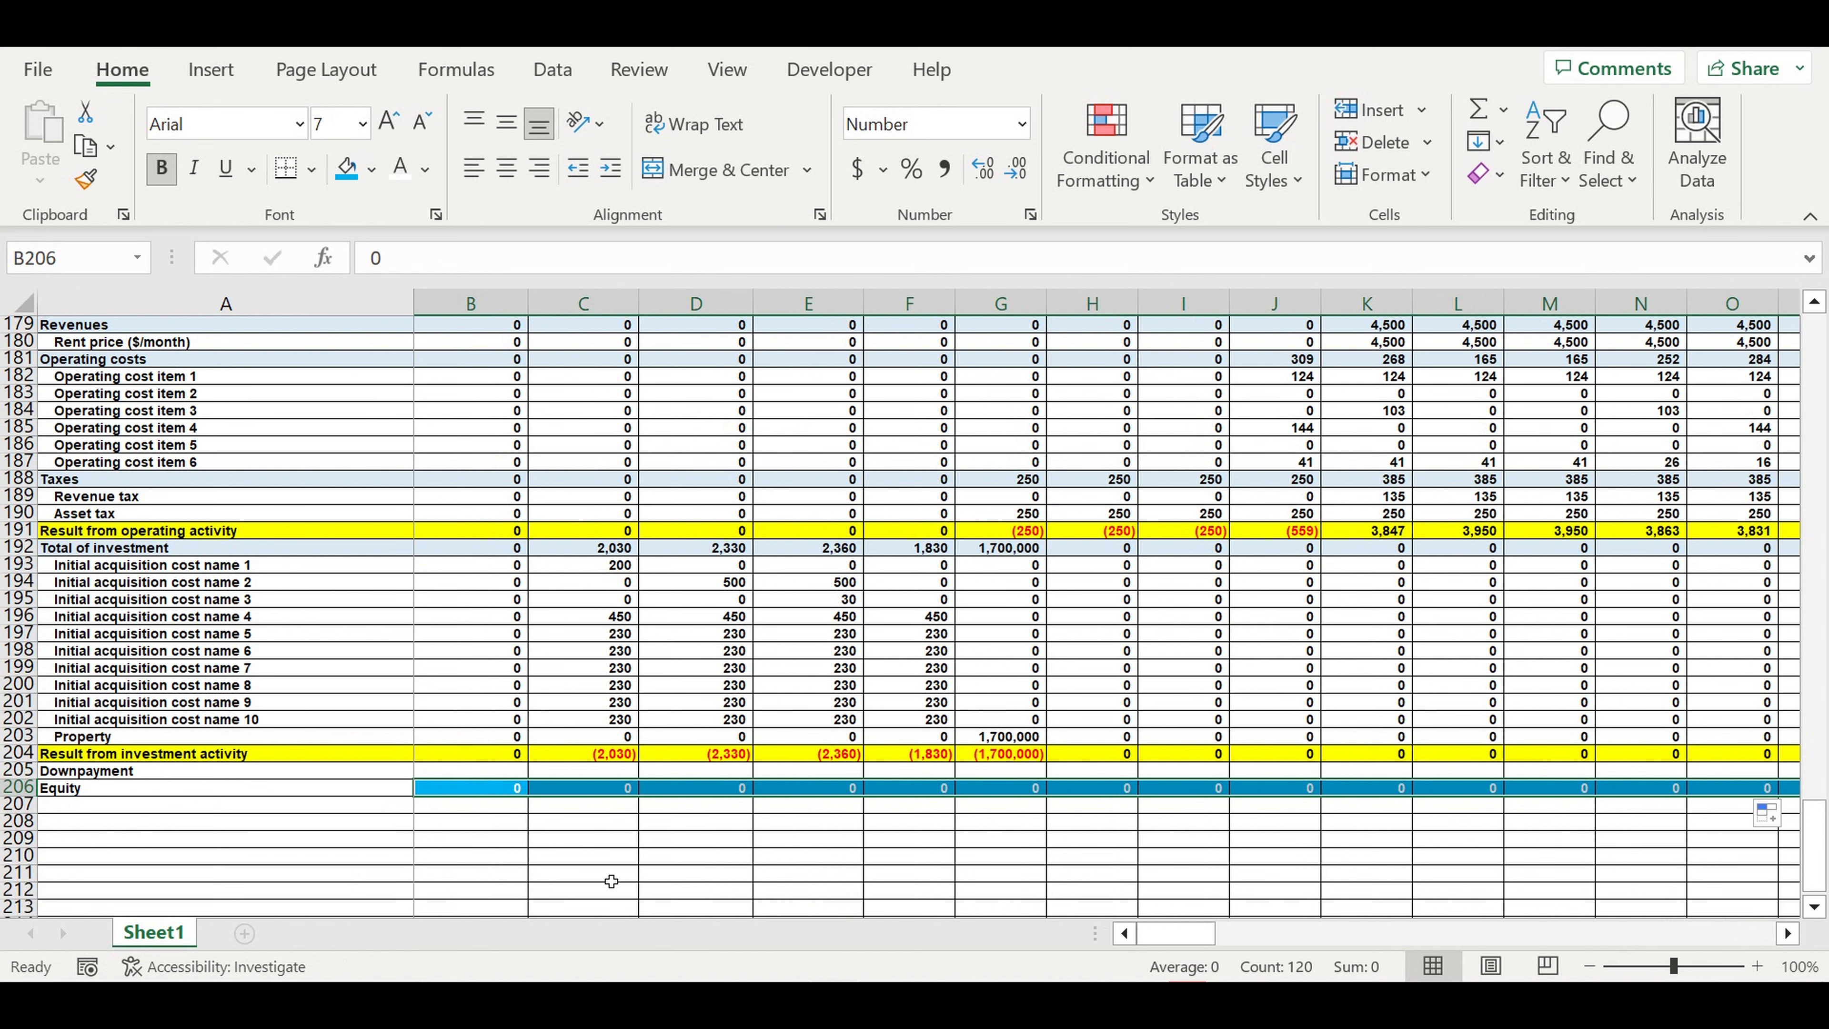
pyautogui.click(605, 874)
# Step: Calculate the January 2023 downpayment in B205 as the downpayment amount times the deal start flag, with =$B$16*B40
pyautogui.click(464, 778)
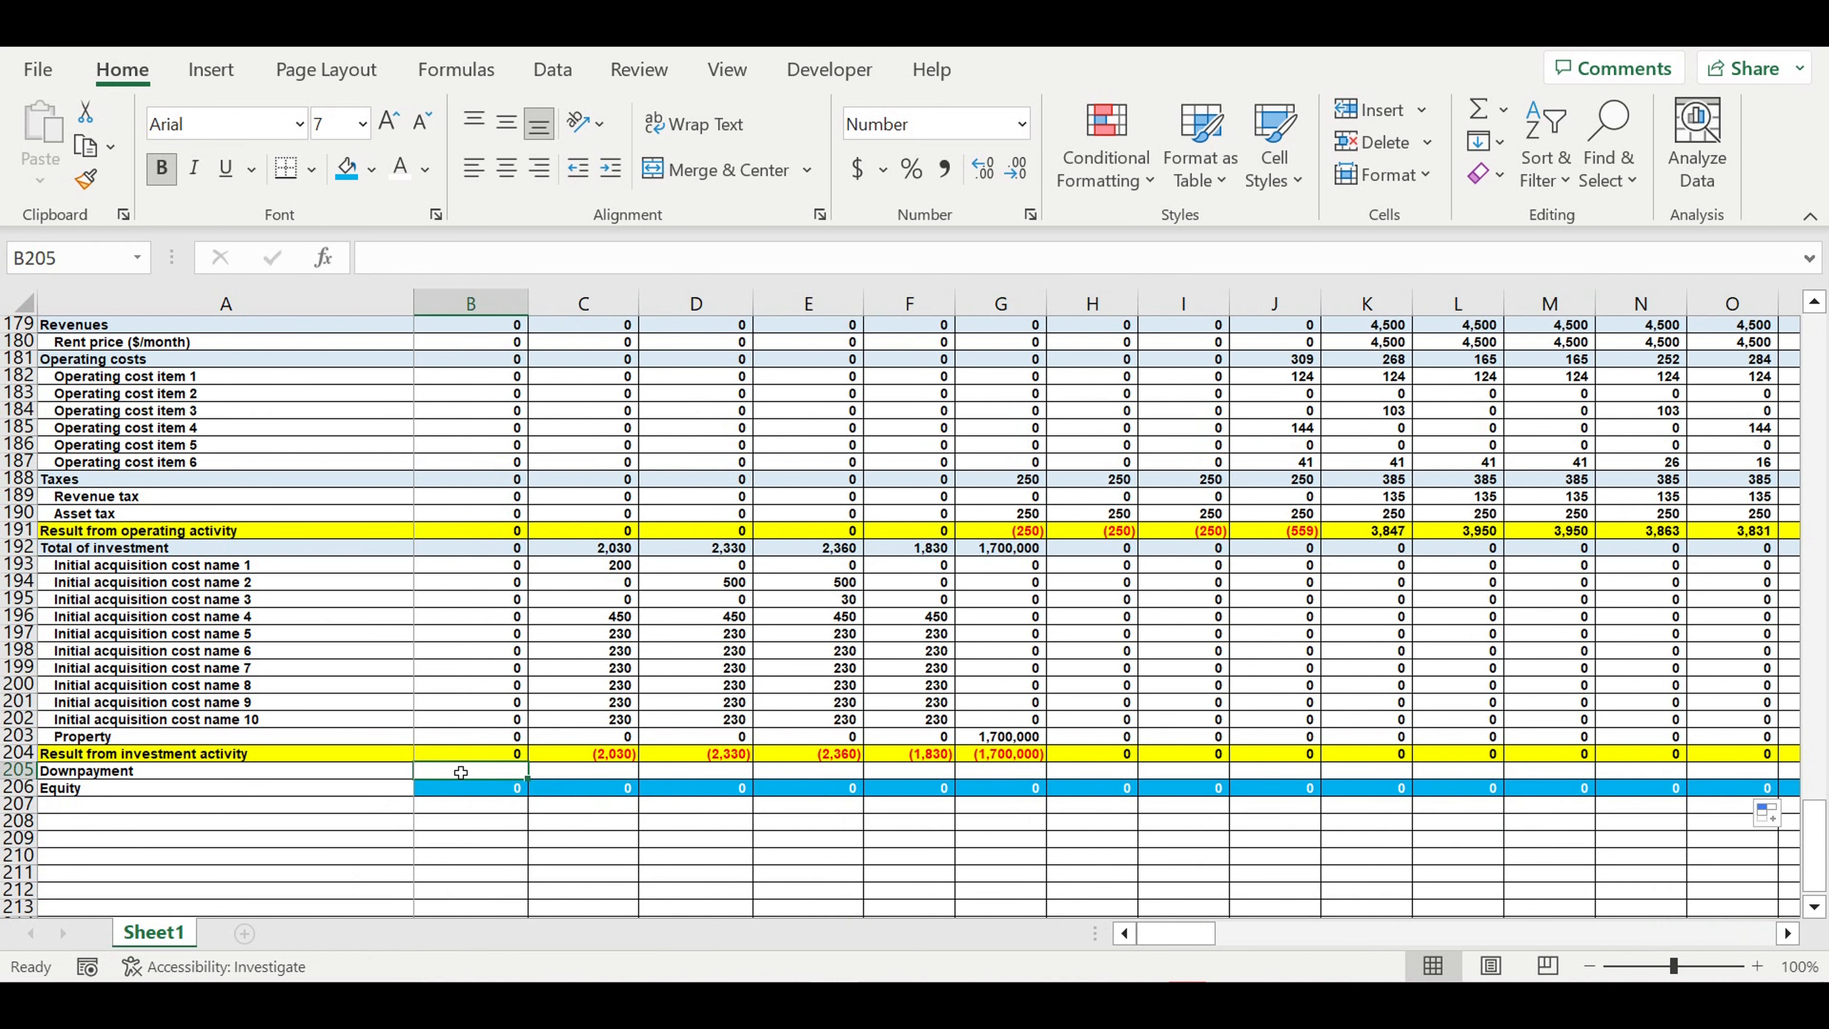
pyautogui.write('=')
pyautogui.scroll(10, 546, 796)
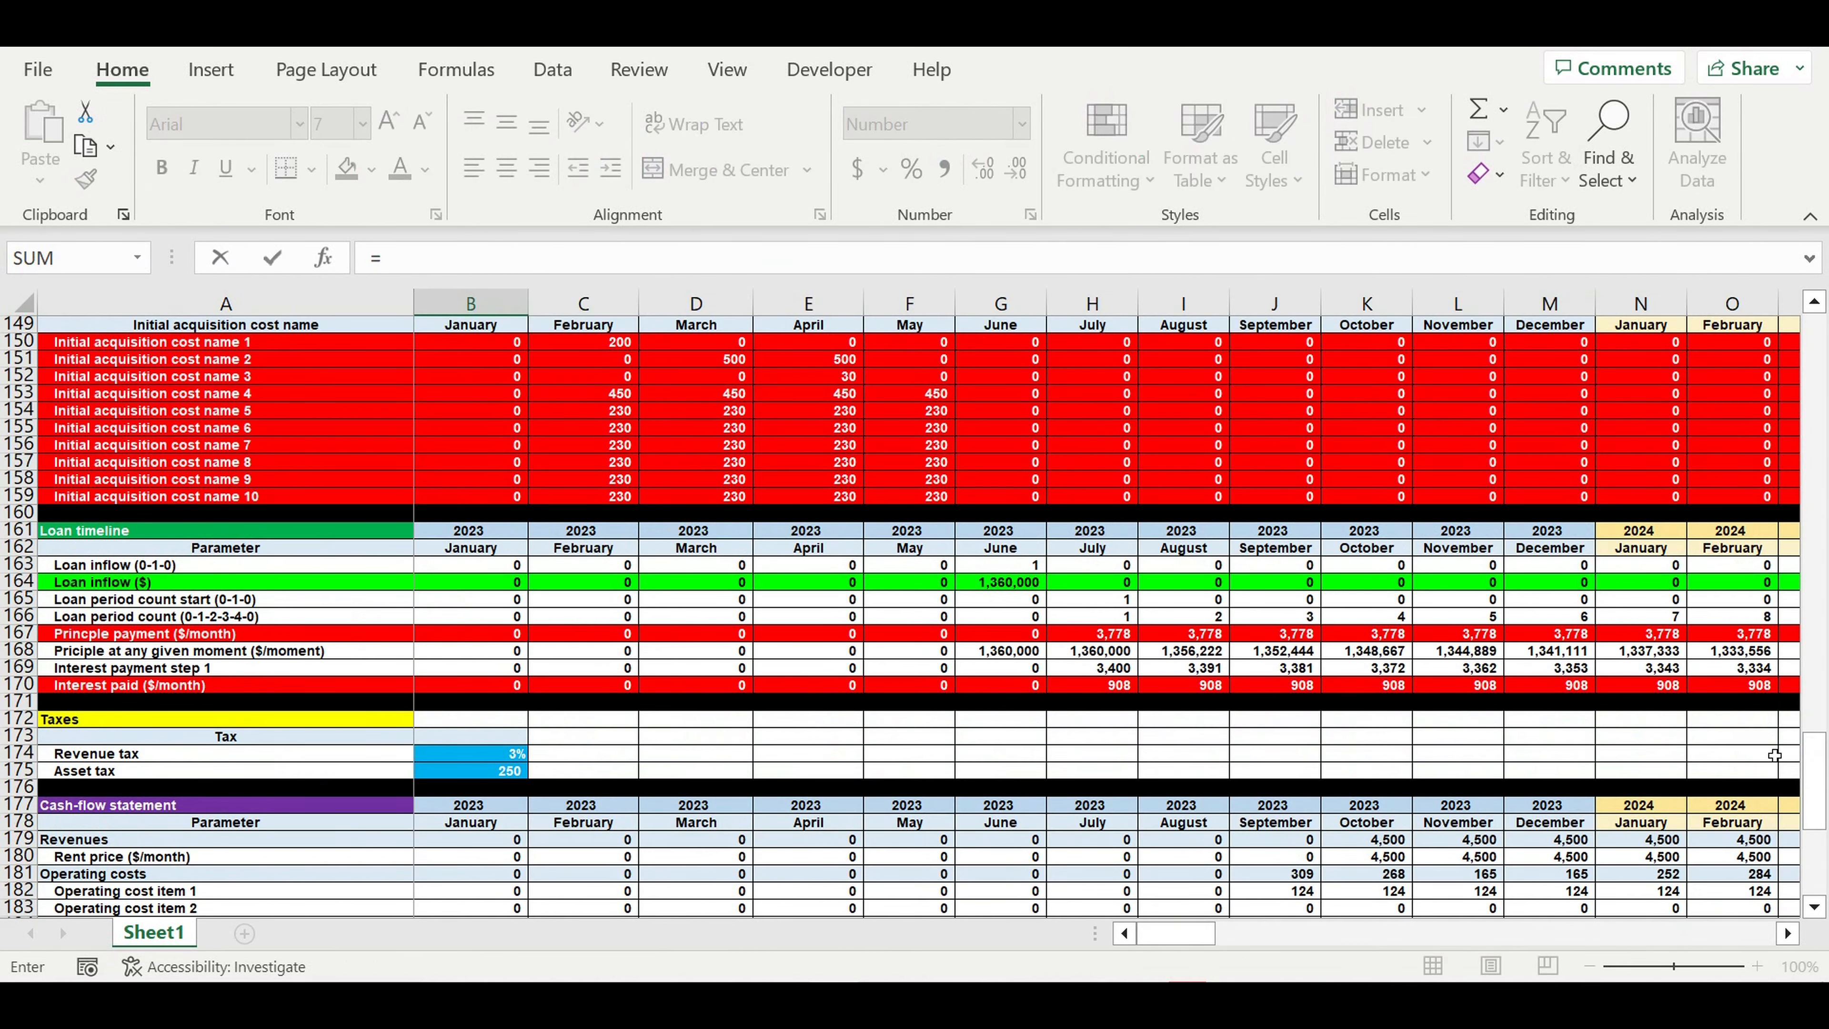
pyautogui.moveTo(1818, 794); pyautogui.dragTo(1815, 353)
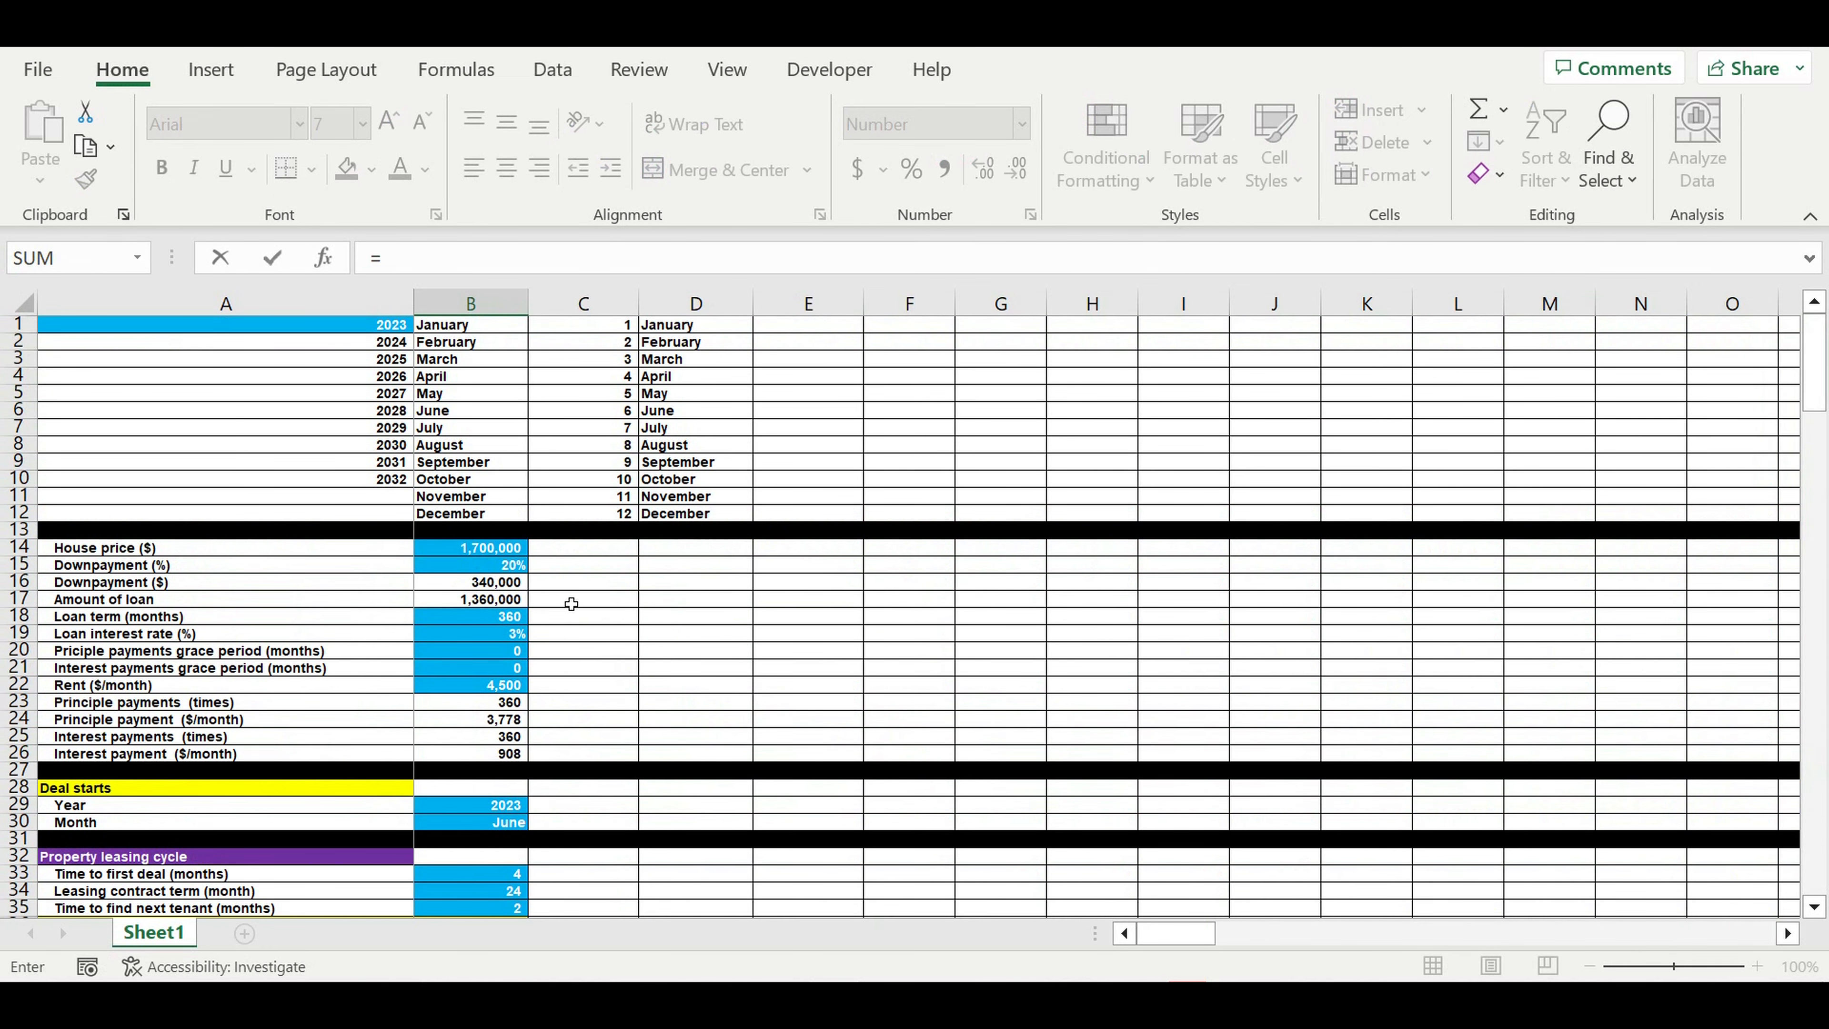
pyautogui.click(469, 586)
pyautogui.click(382, 258)
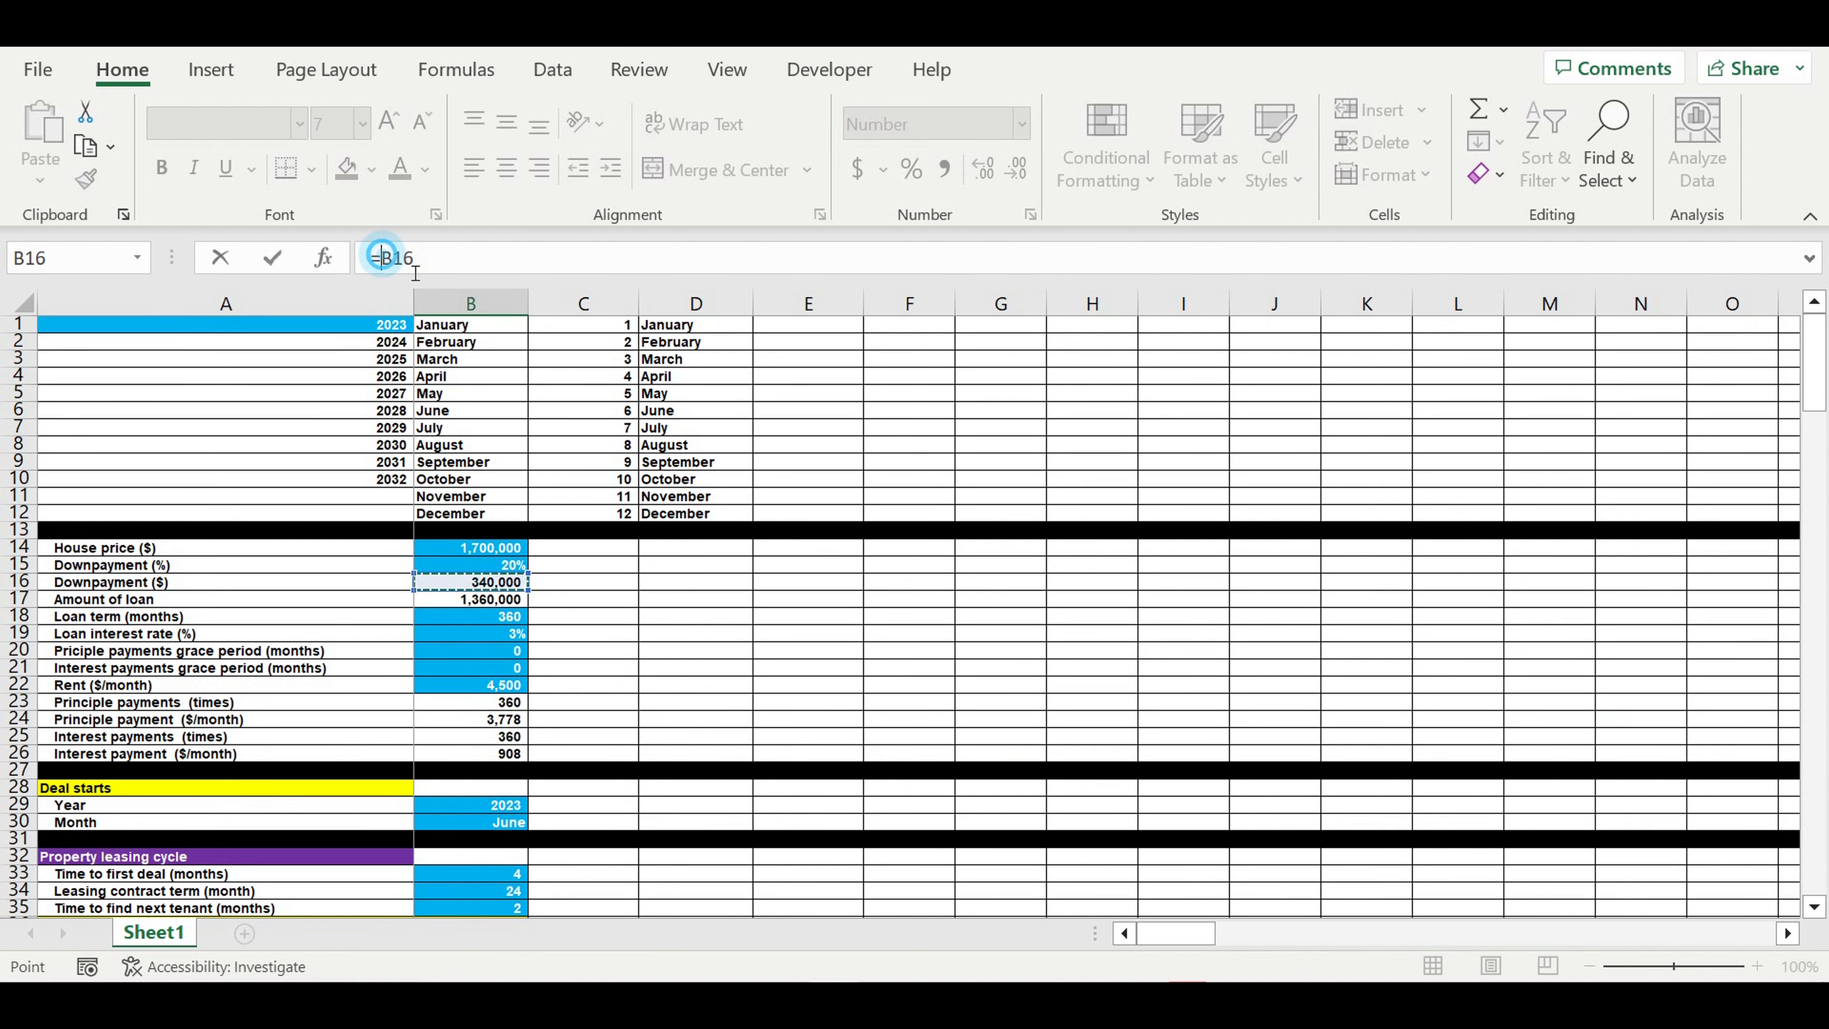
pyautogui.write('$B')
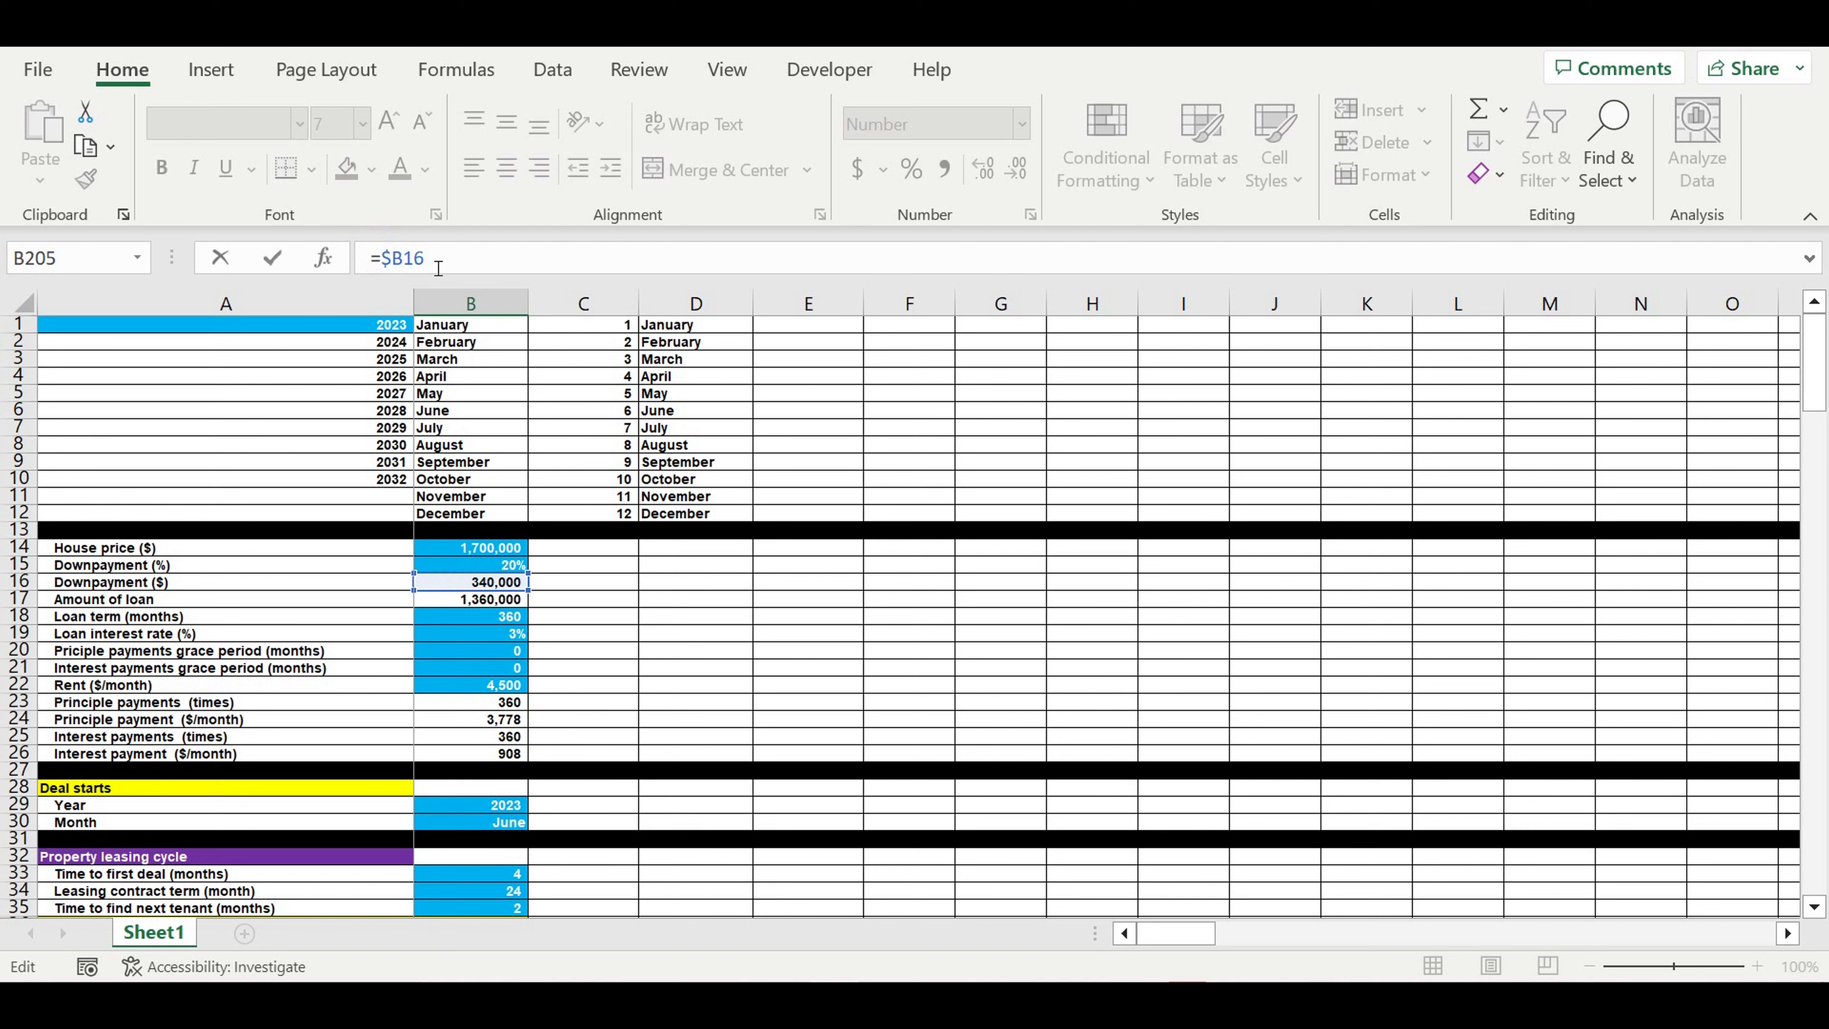
pyautogui.write('$16*')
pyautogui.scroll(-6, 483, 635)
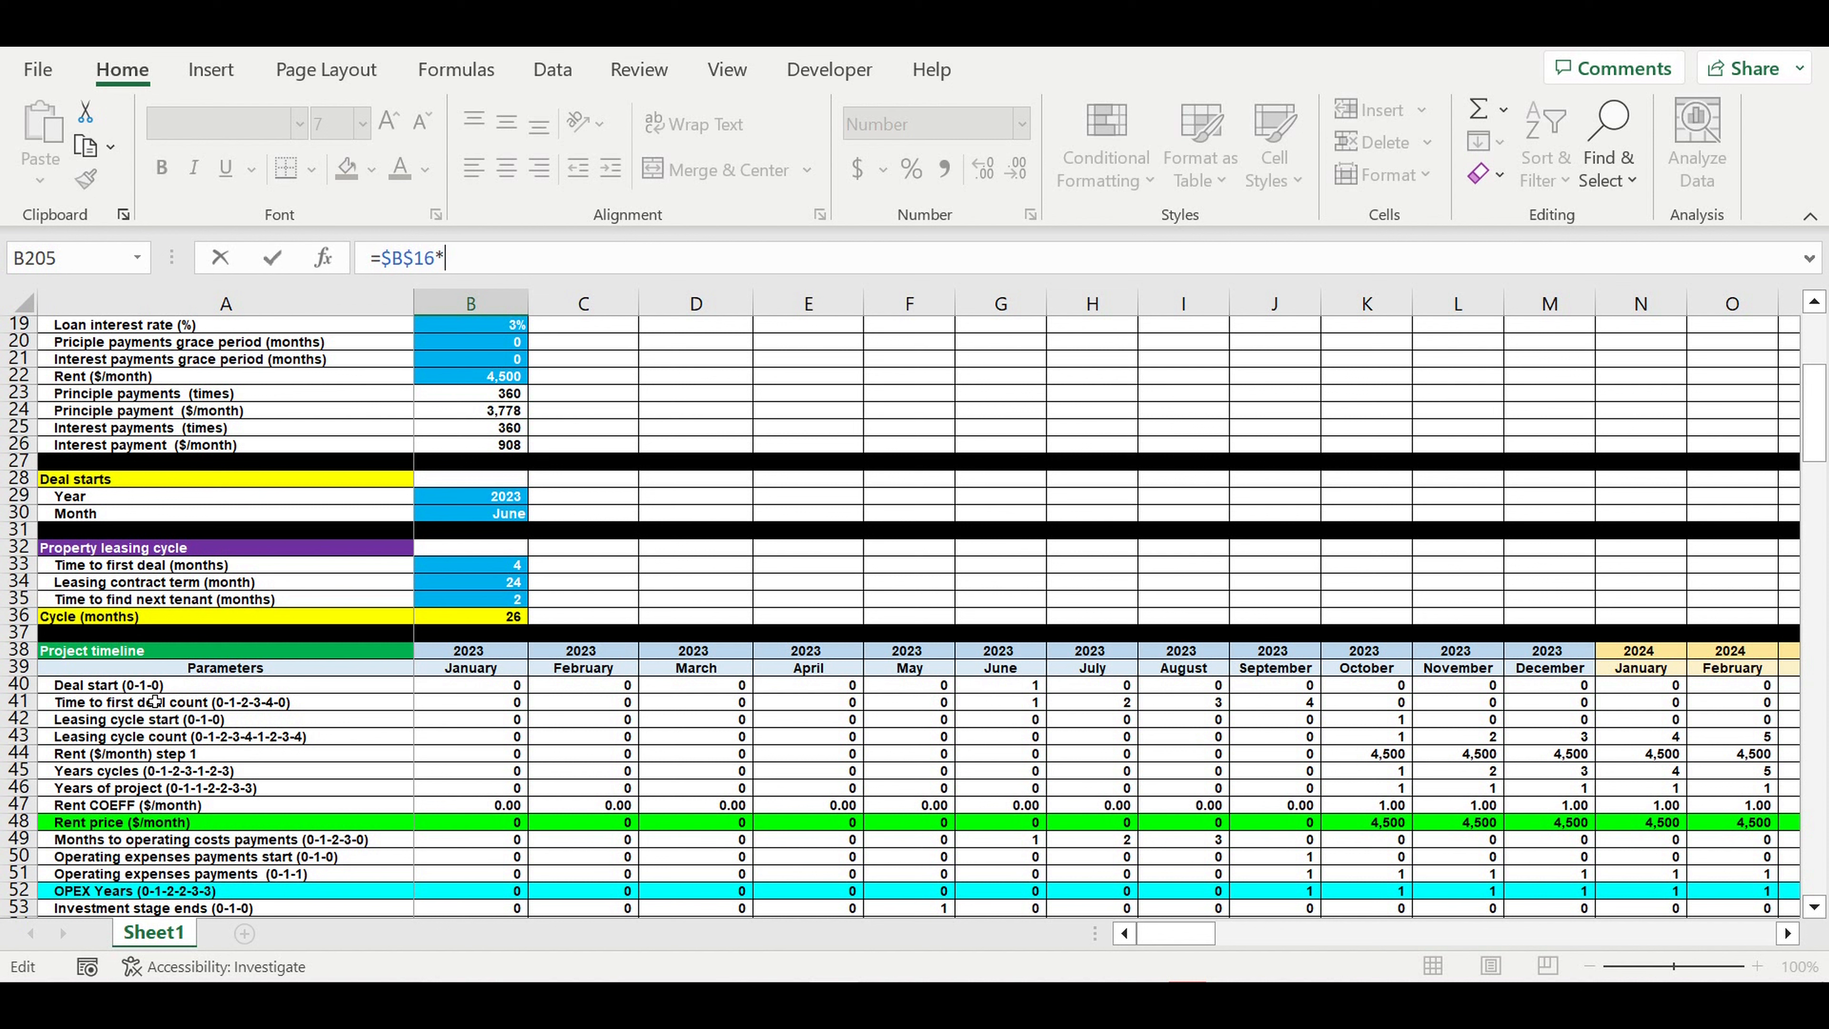
pyautogui.click(440, 693)
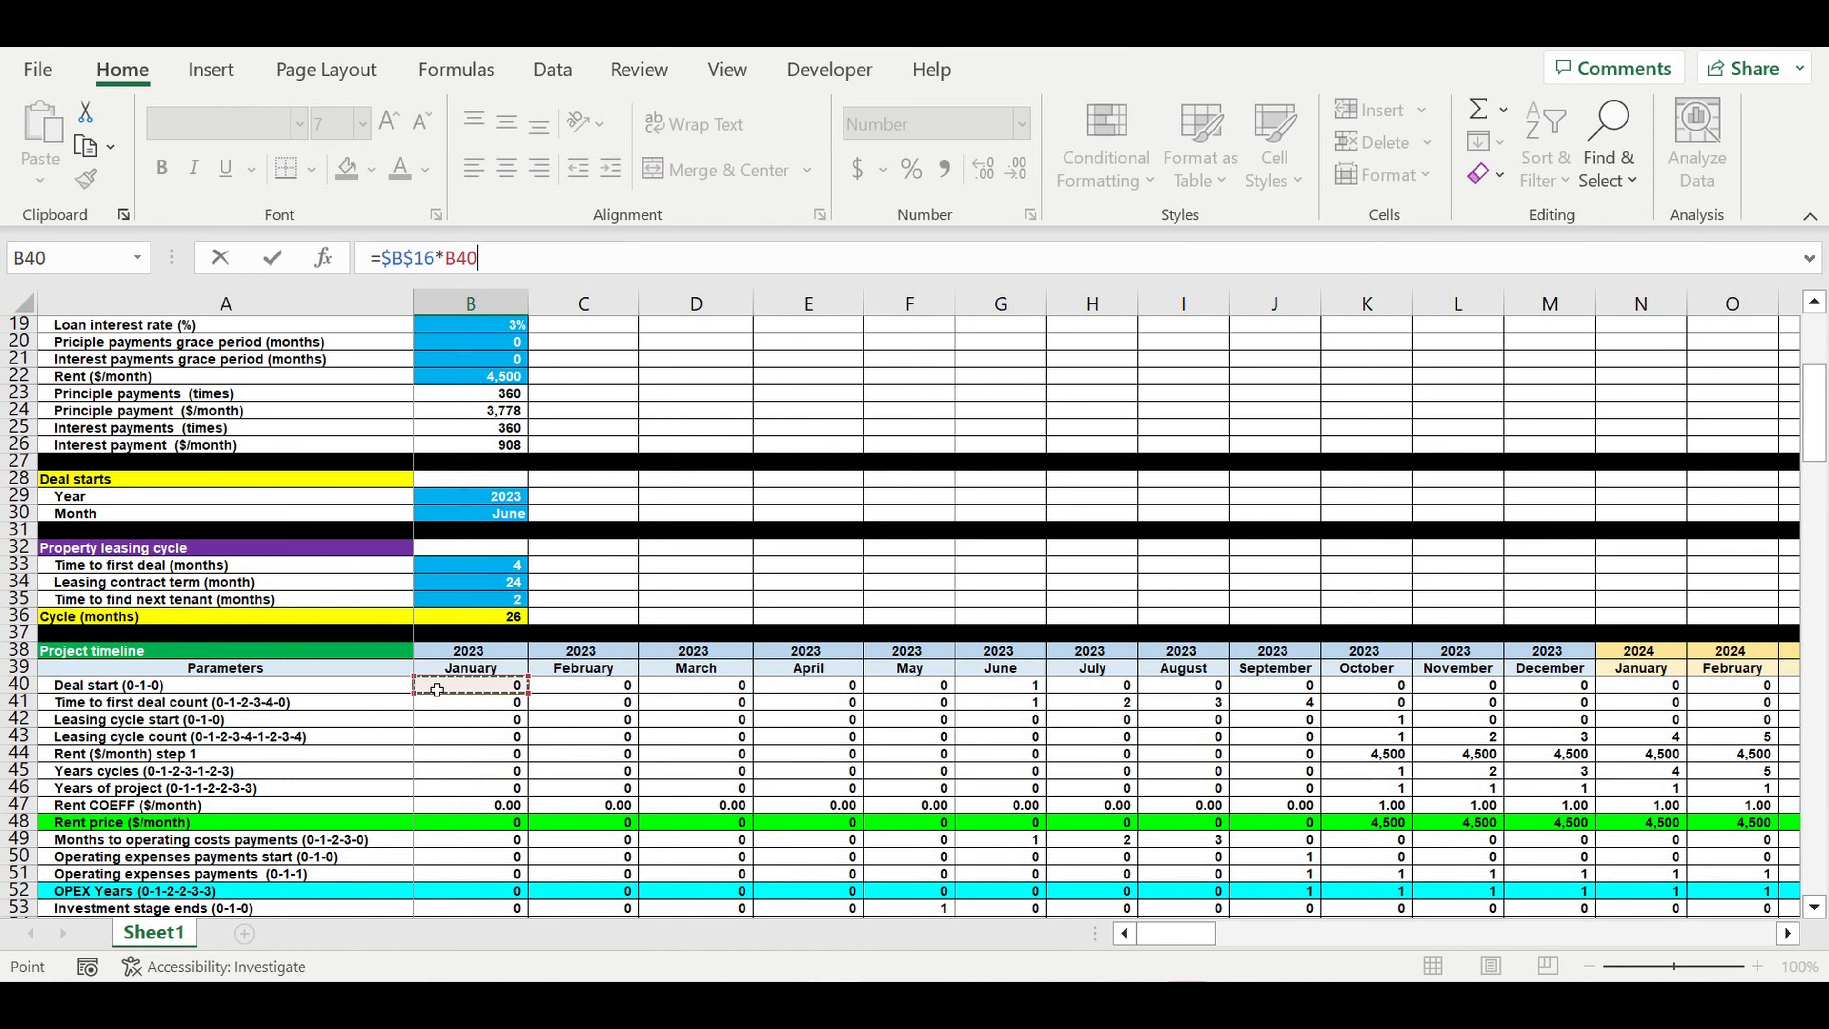
pyautogui.press('Escape')
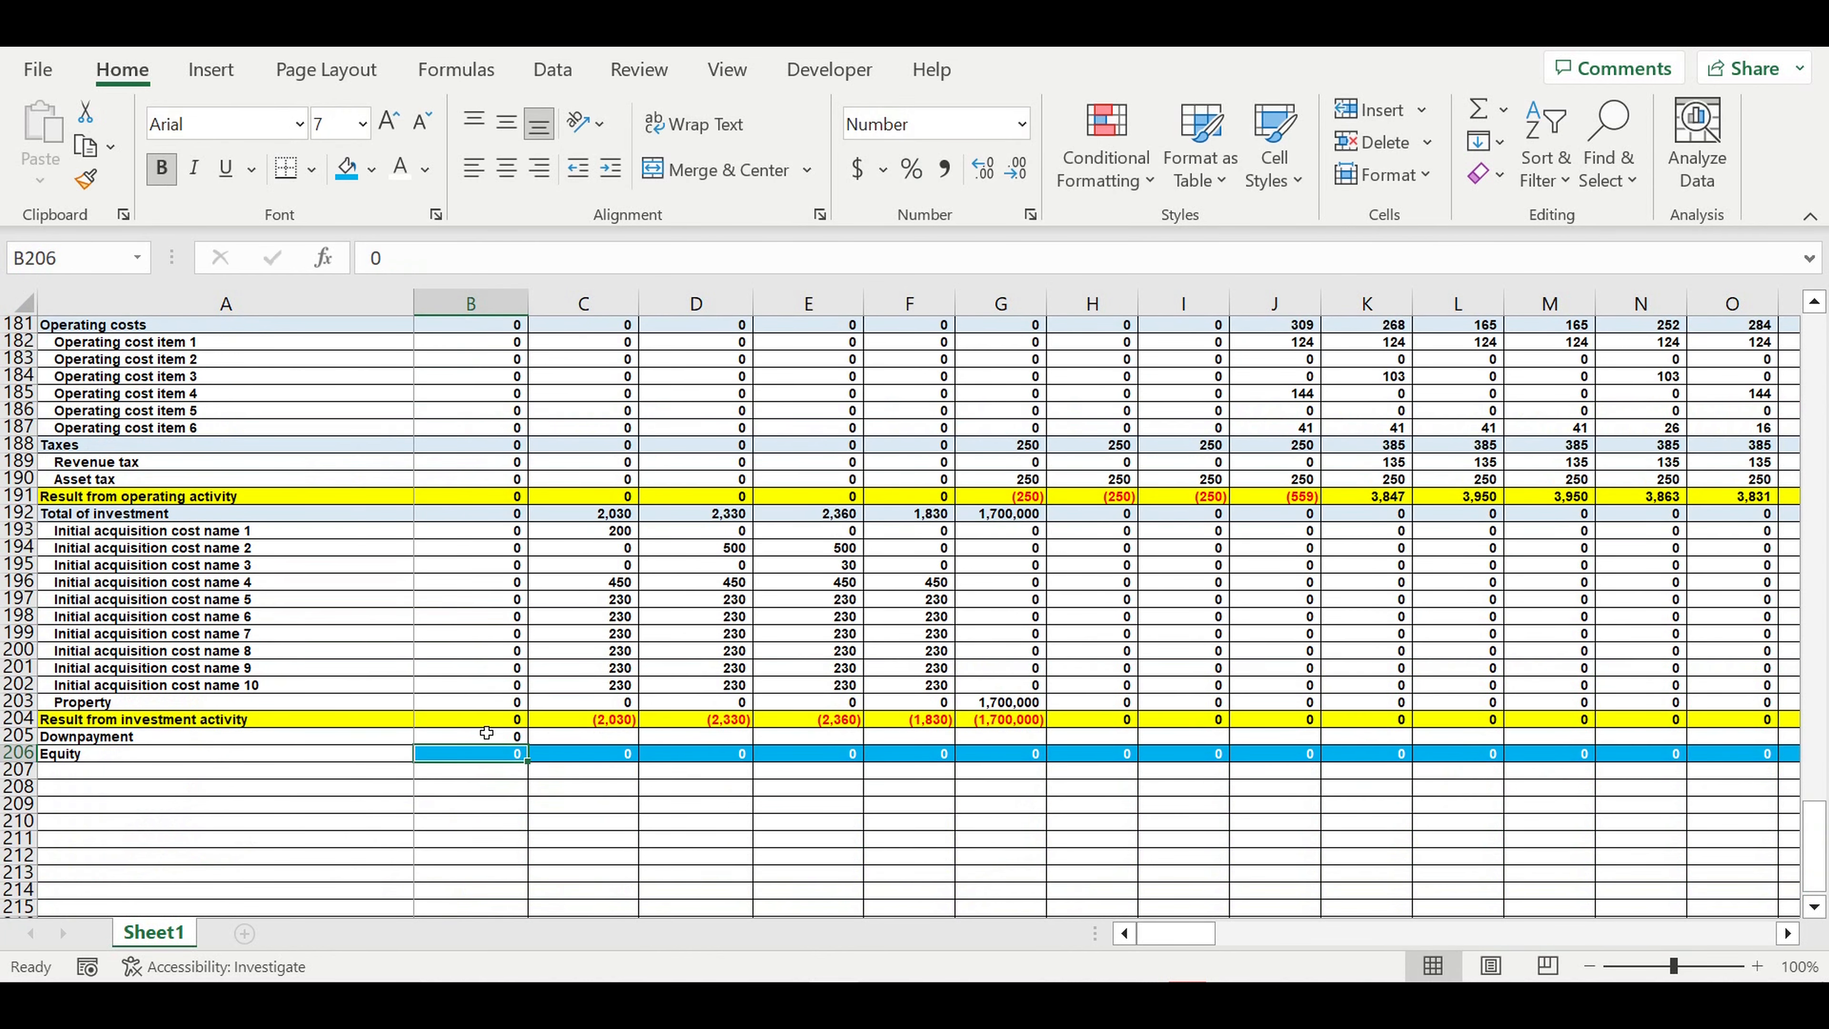
pyautogui.click(487, 738)
# Step: Link the row label in A207 below Equity to the loan timeline's "Loan inflow ($)" label with =A164
pyautogui.click(492, 777)
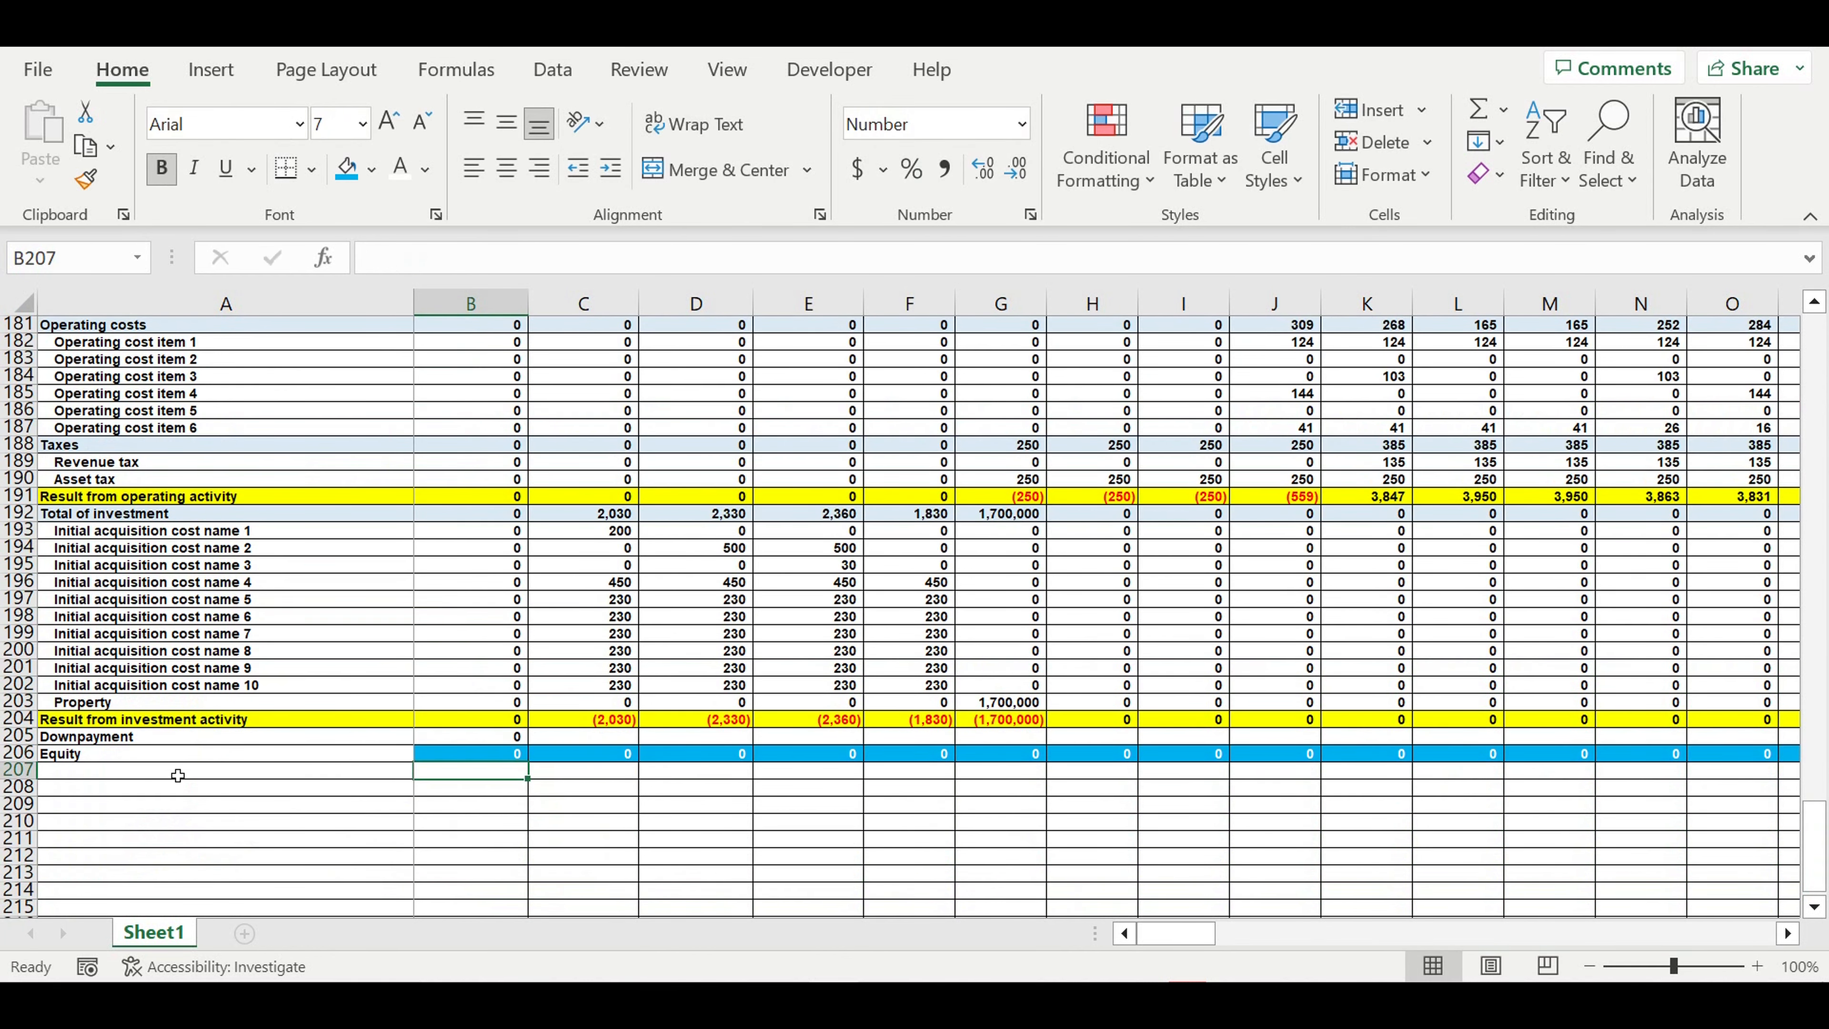
pyautogui.click(130, 777)
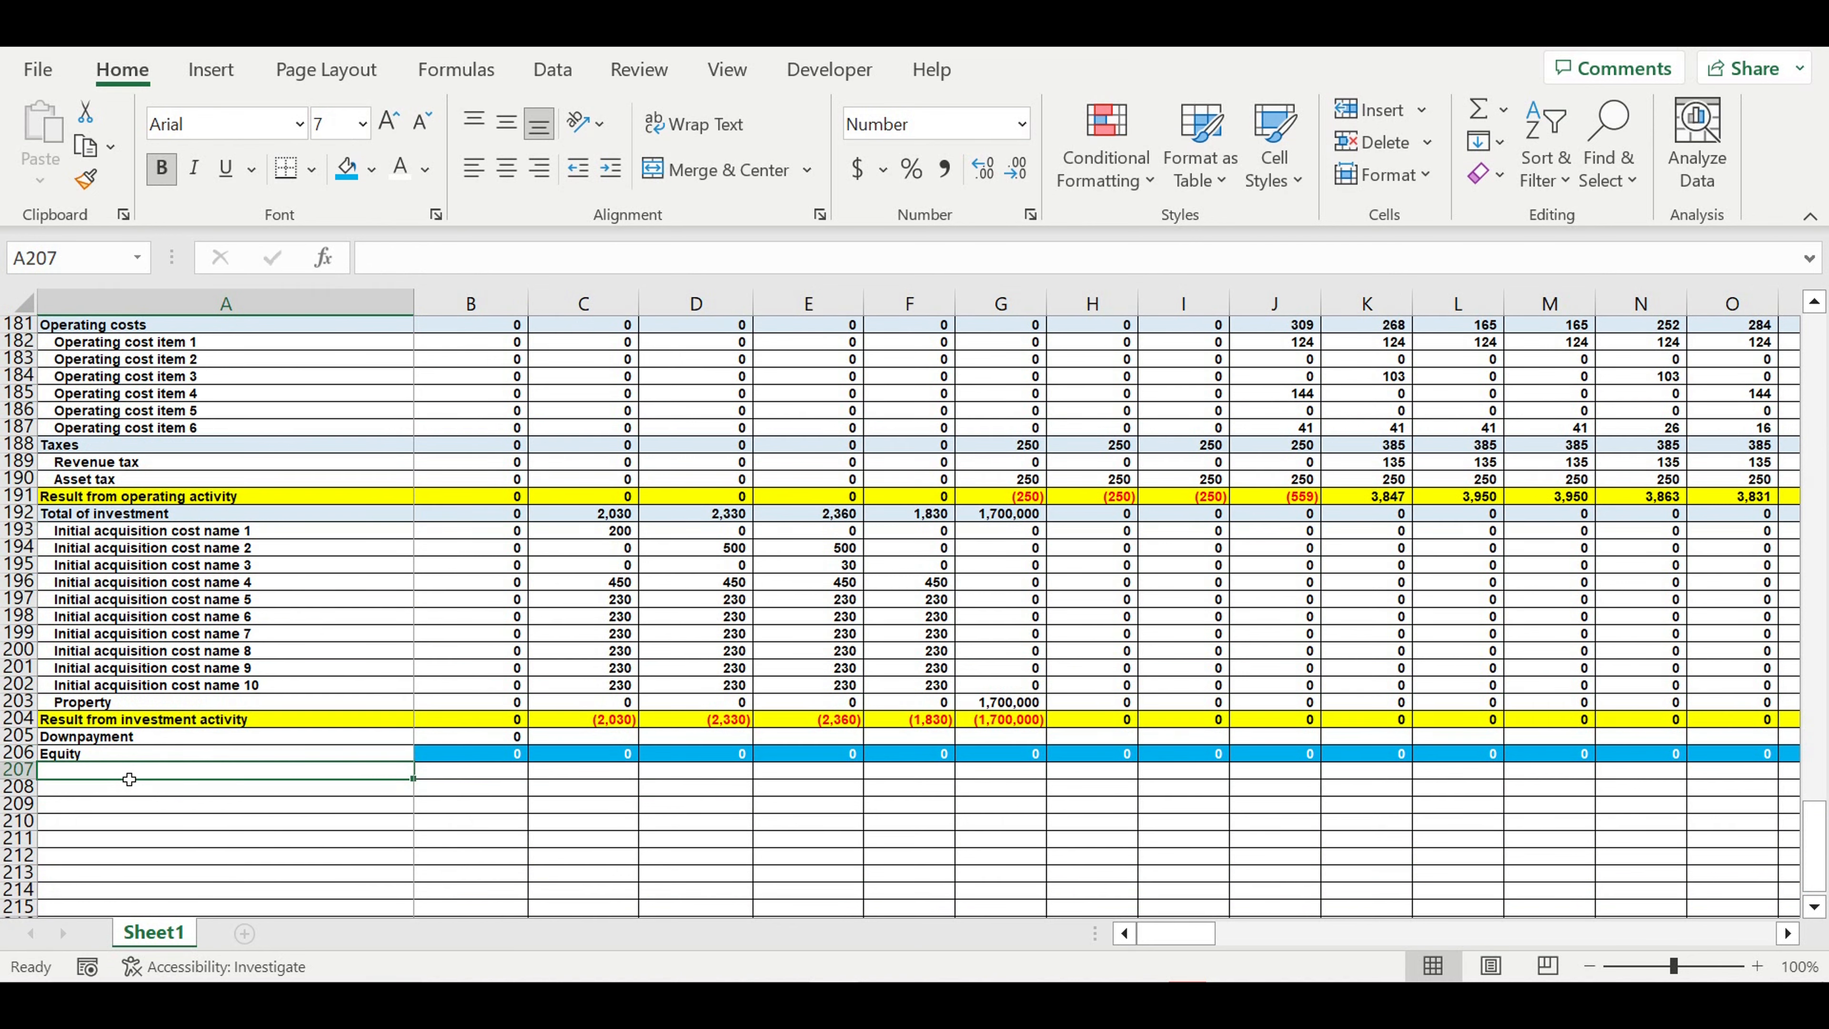
pyautogui.write('=')
pyautogui.scroll(9, 245, 778)
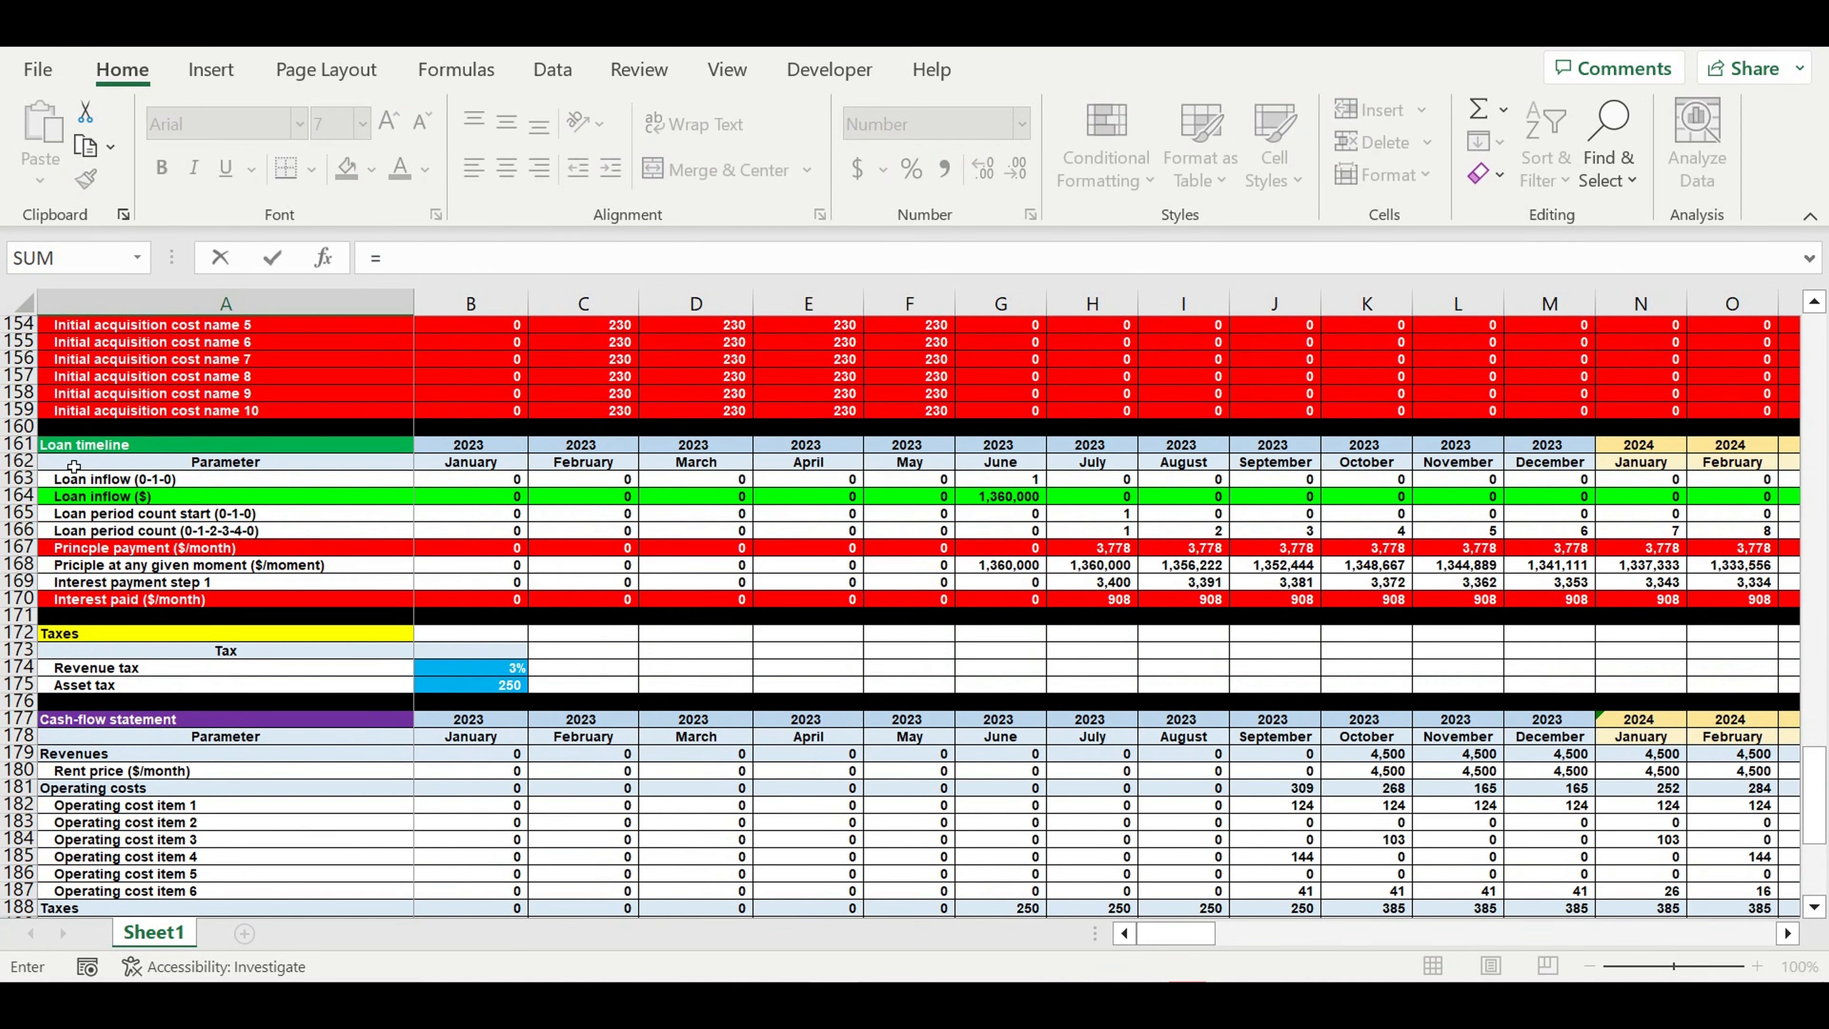
pyautogui.click(74, 497)
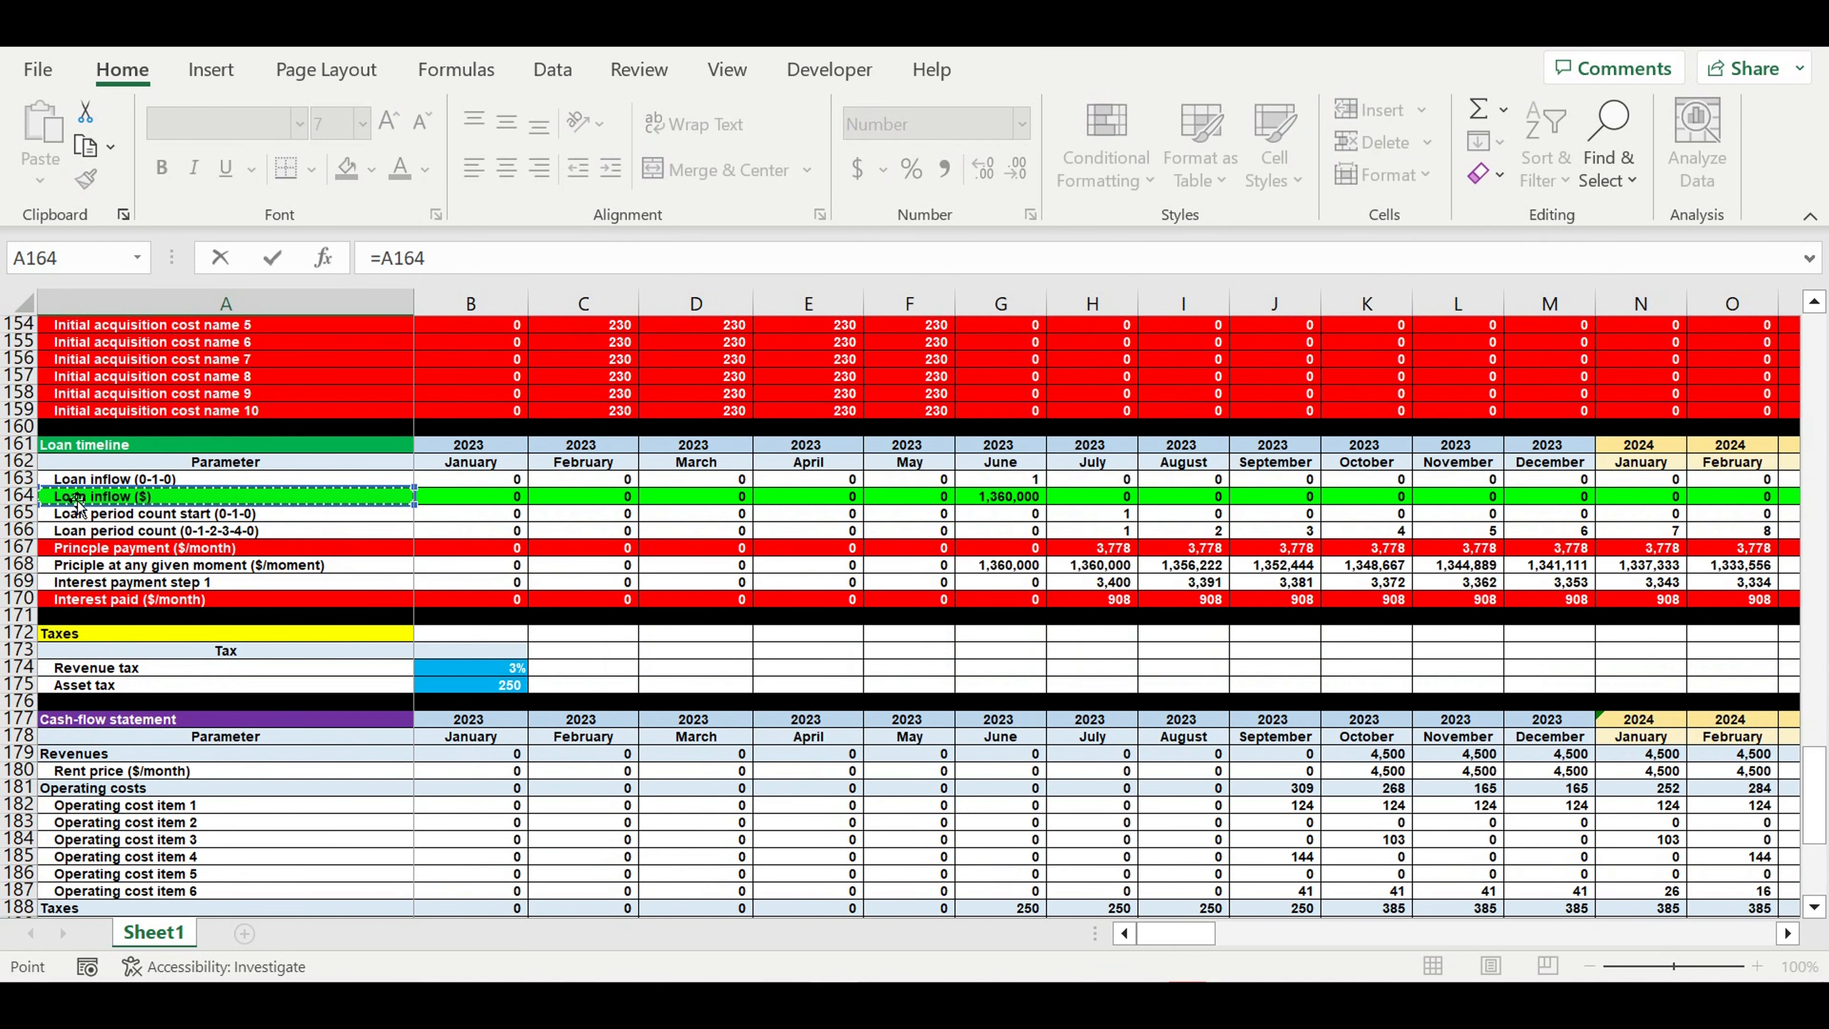
pyautogui.press('Return')
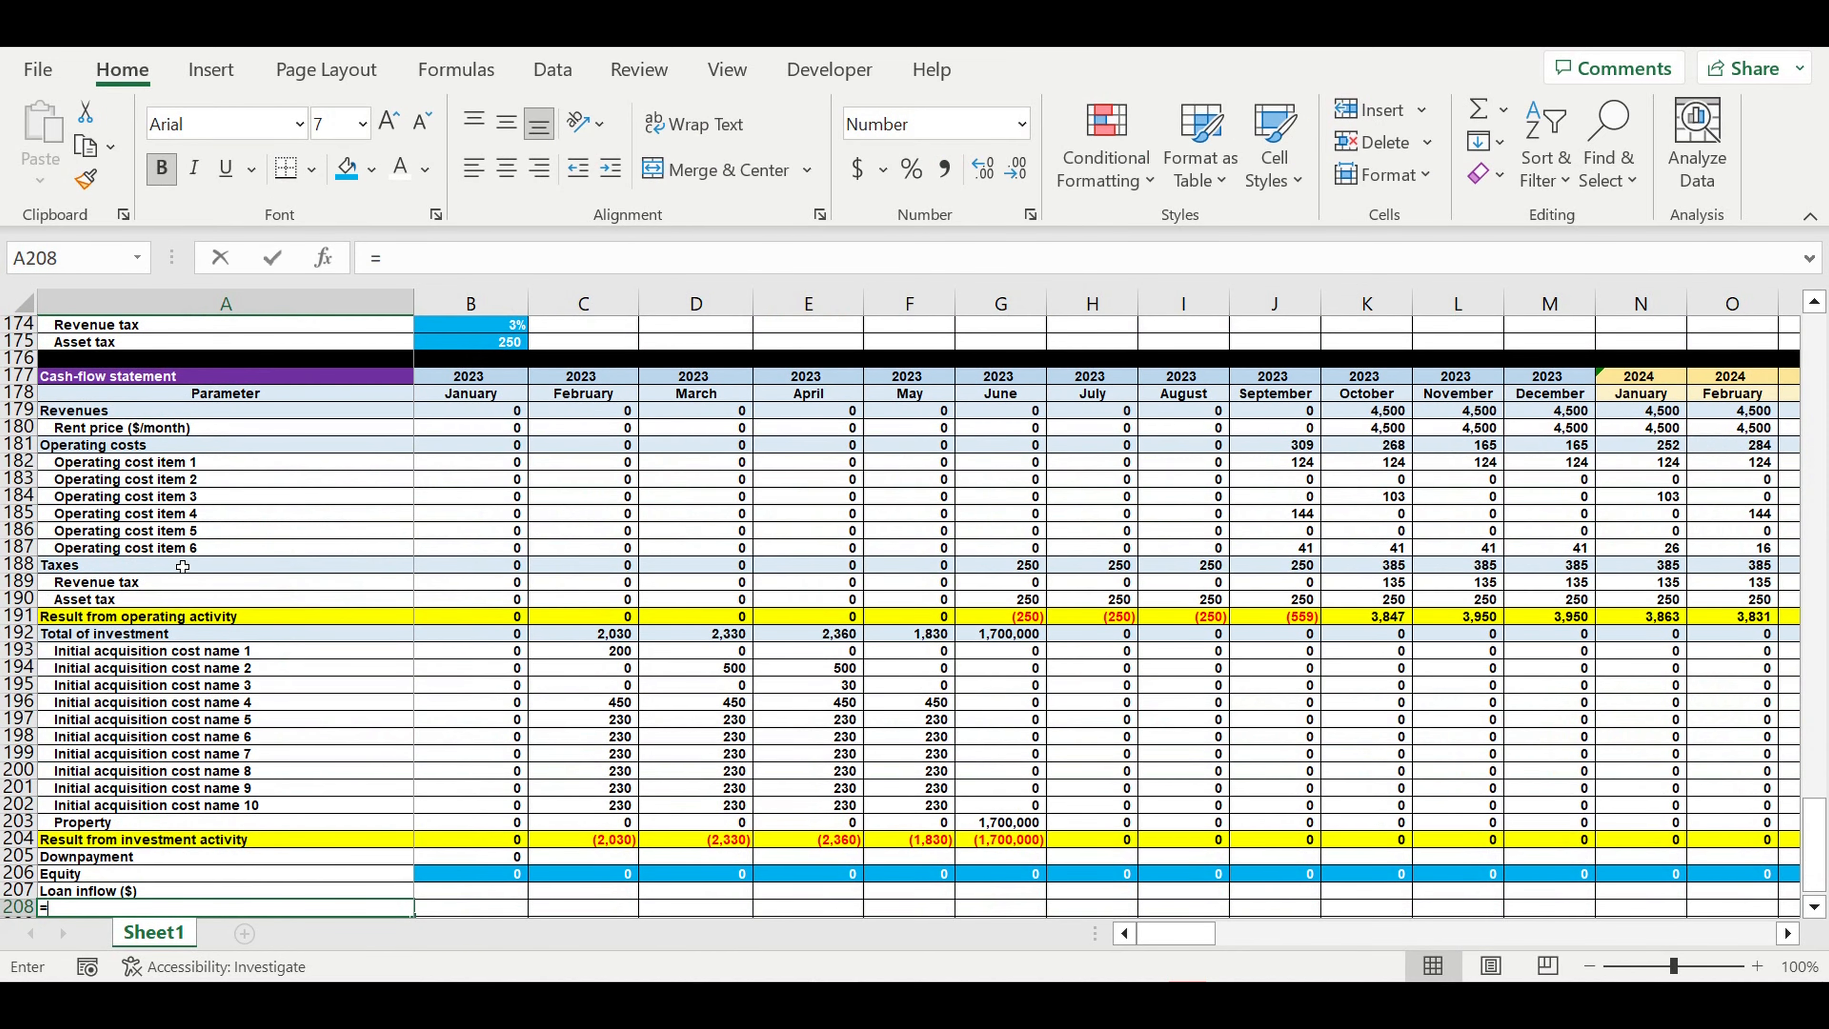
# Step: Link the row labels in A208 and A209 to the loan timeline's "Princple payment ($/month)" and "Interest paid ($/month)" labels
pyautogui.write('=')
pyautogui.scroll(8, 159, 555)
pyautogui.click(68, 620)
pyautogui.press('Return')
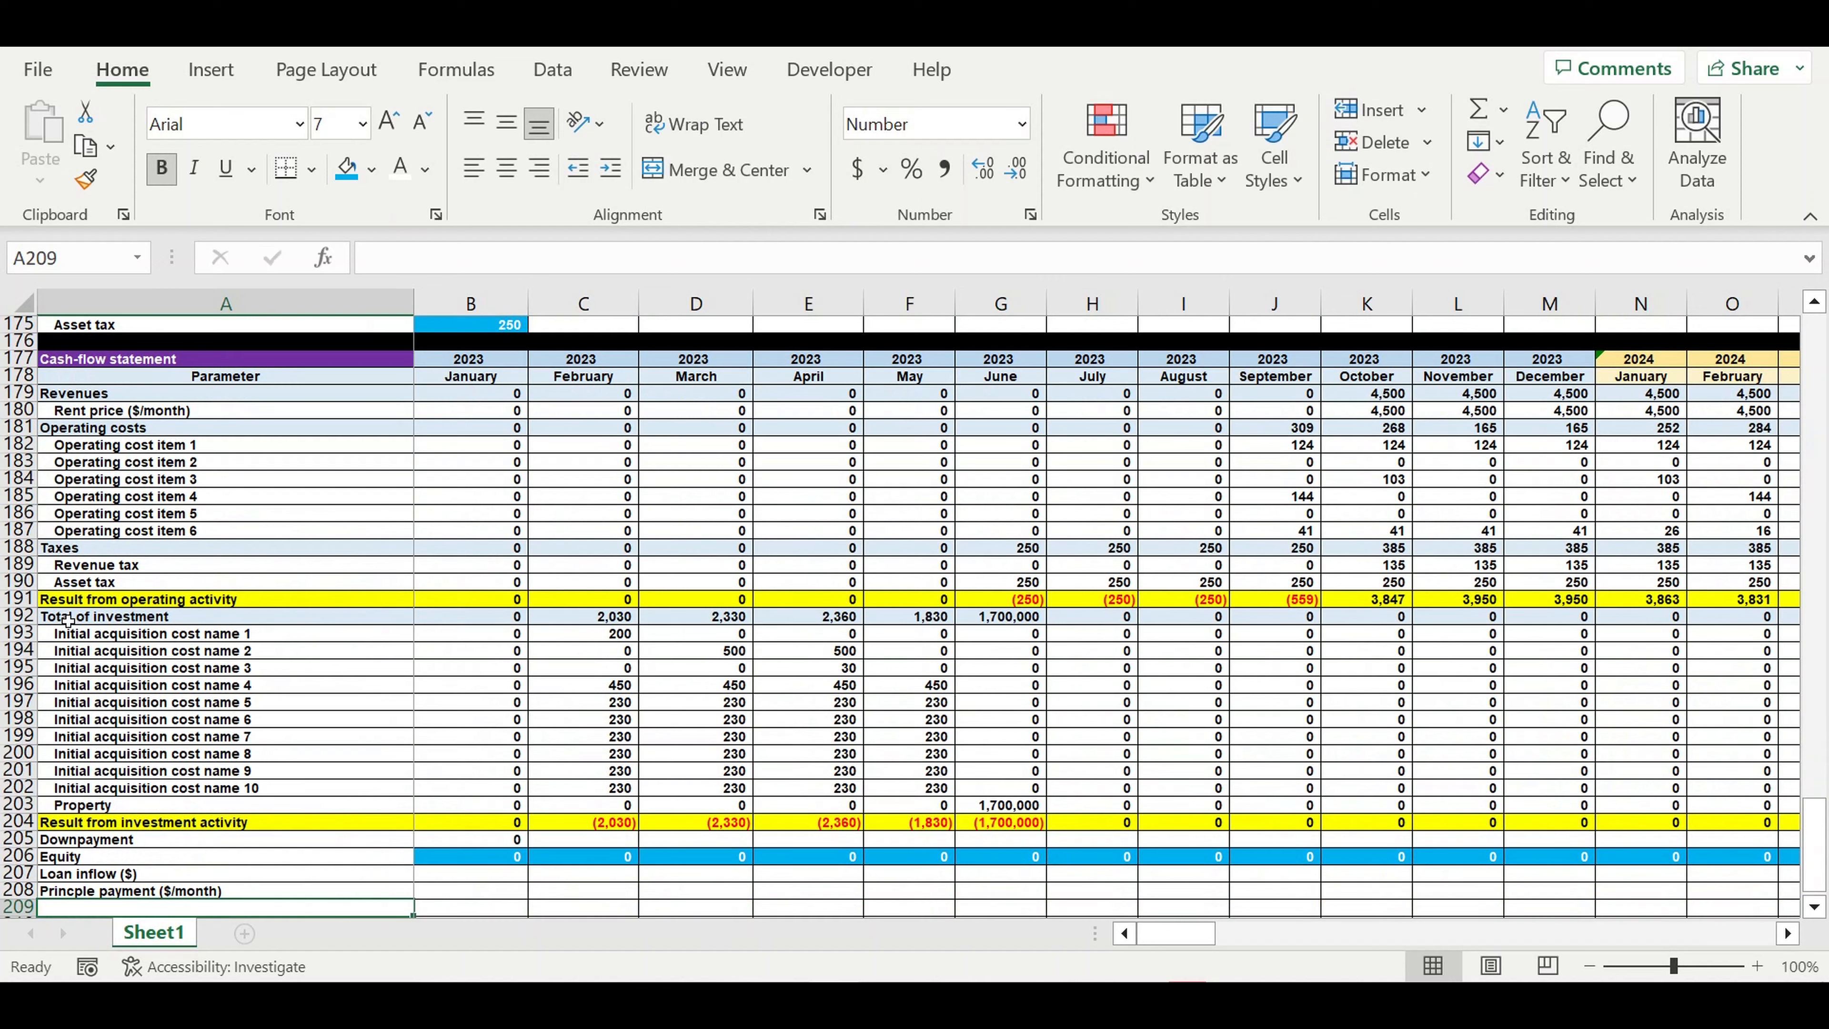
pyautogui.write('=')
pyautogui.scroll(2, 200, 638)
pyautogui.scroll(1, 194, 622)
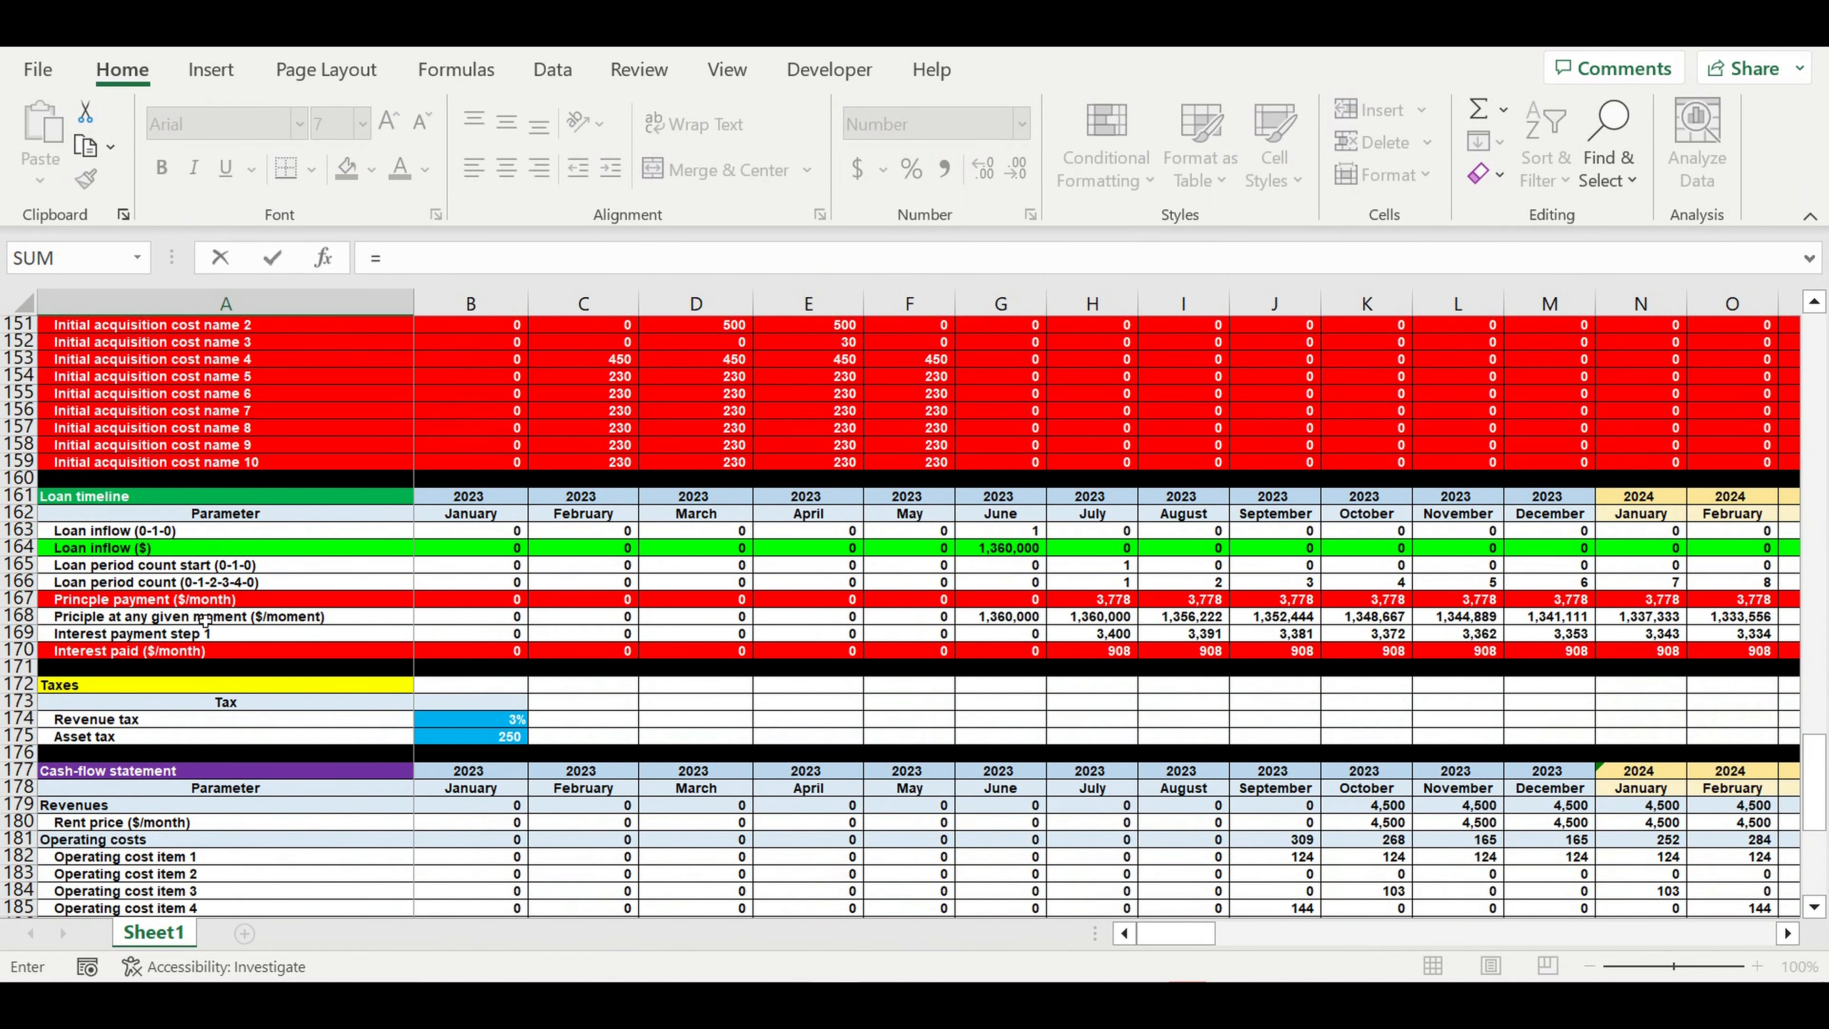
pyautogui.click(103, 652)
pyautogui.press('Return')
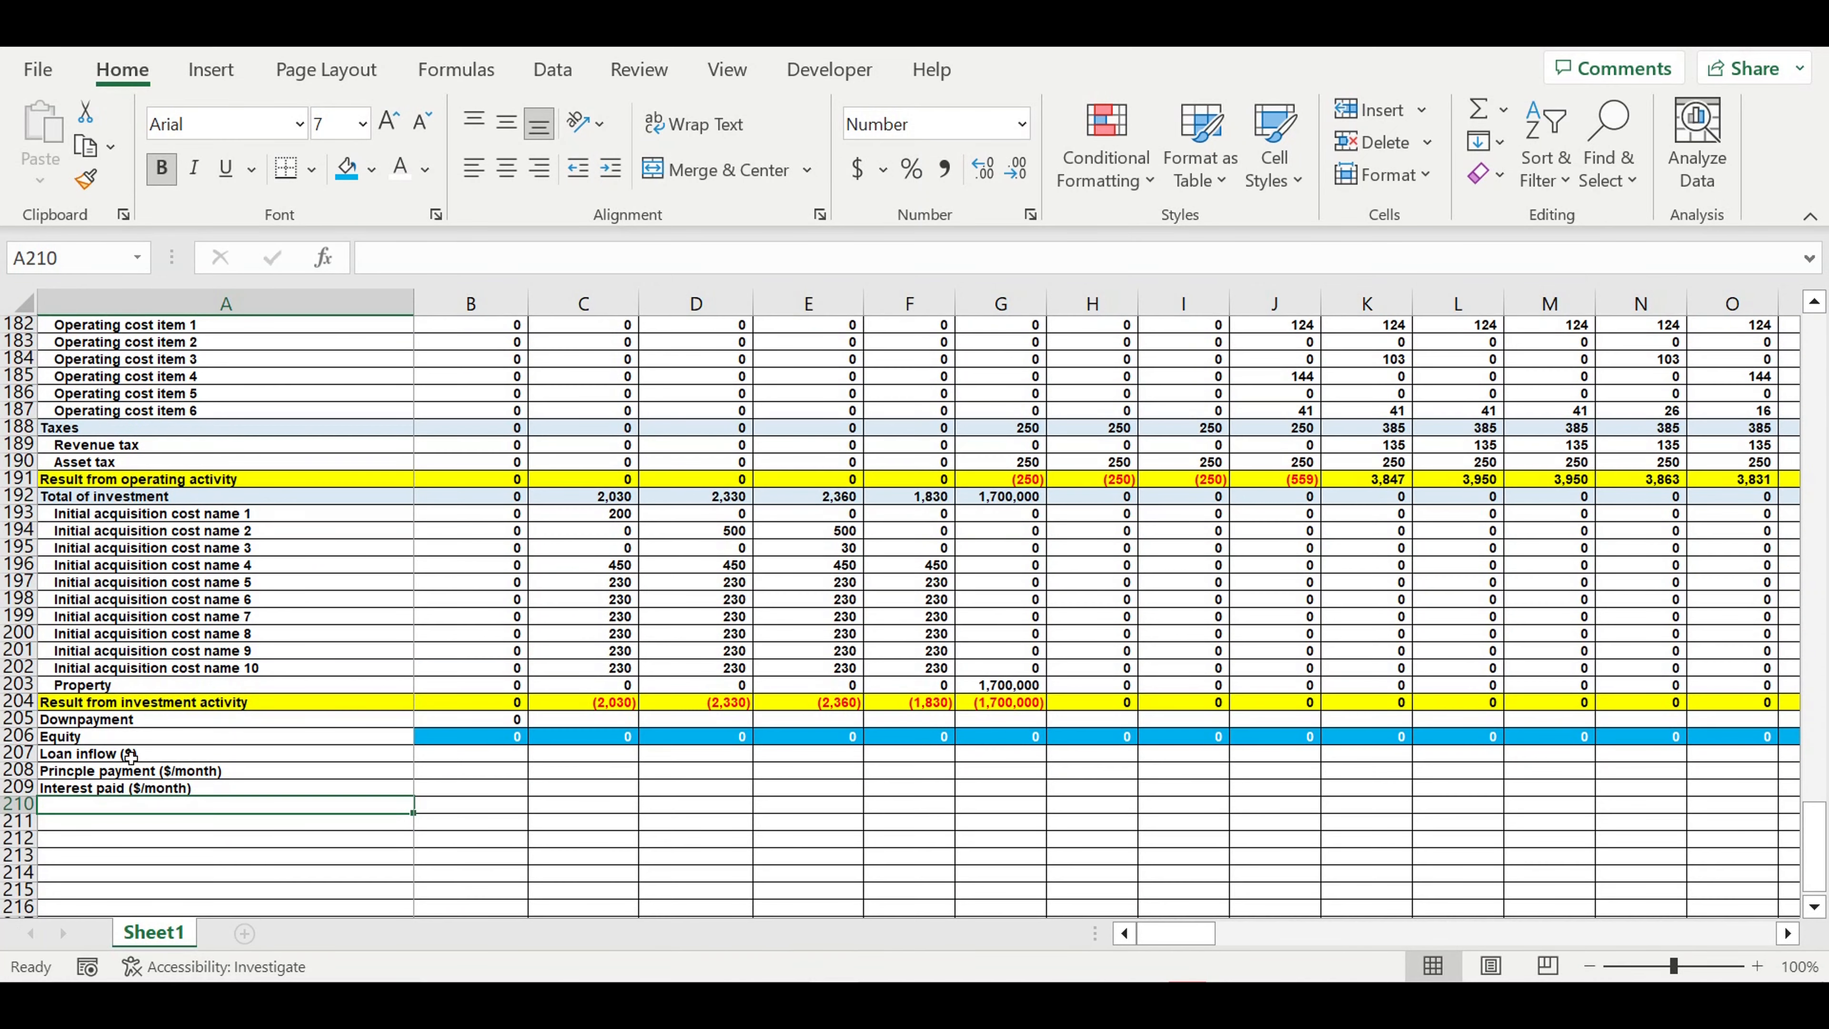
# Step: Fill the loan row links from A207:A209 into column B and indent the financing labels in A205:A209
pyautogui.moveTo(129, 755); pyautogui.dragTo(120, 796)
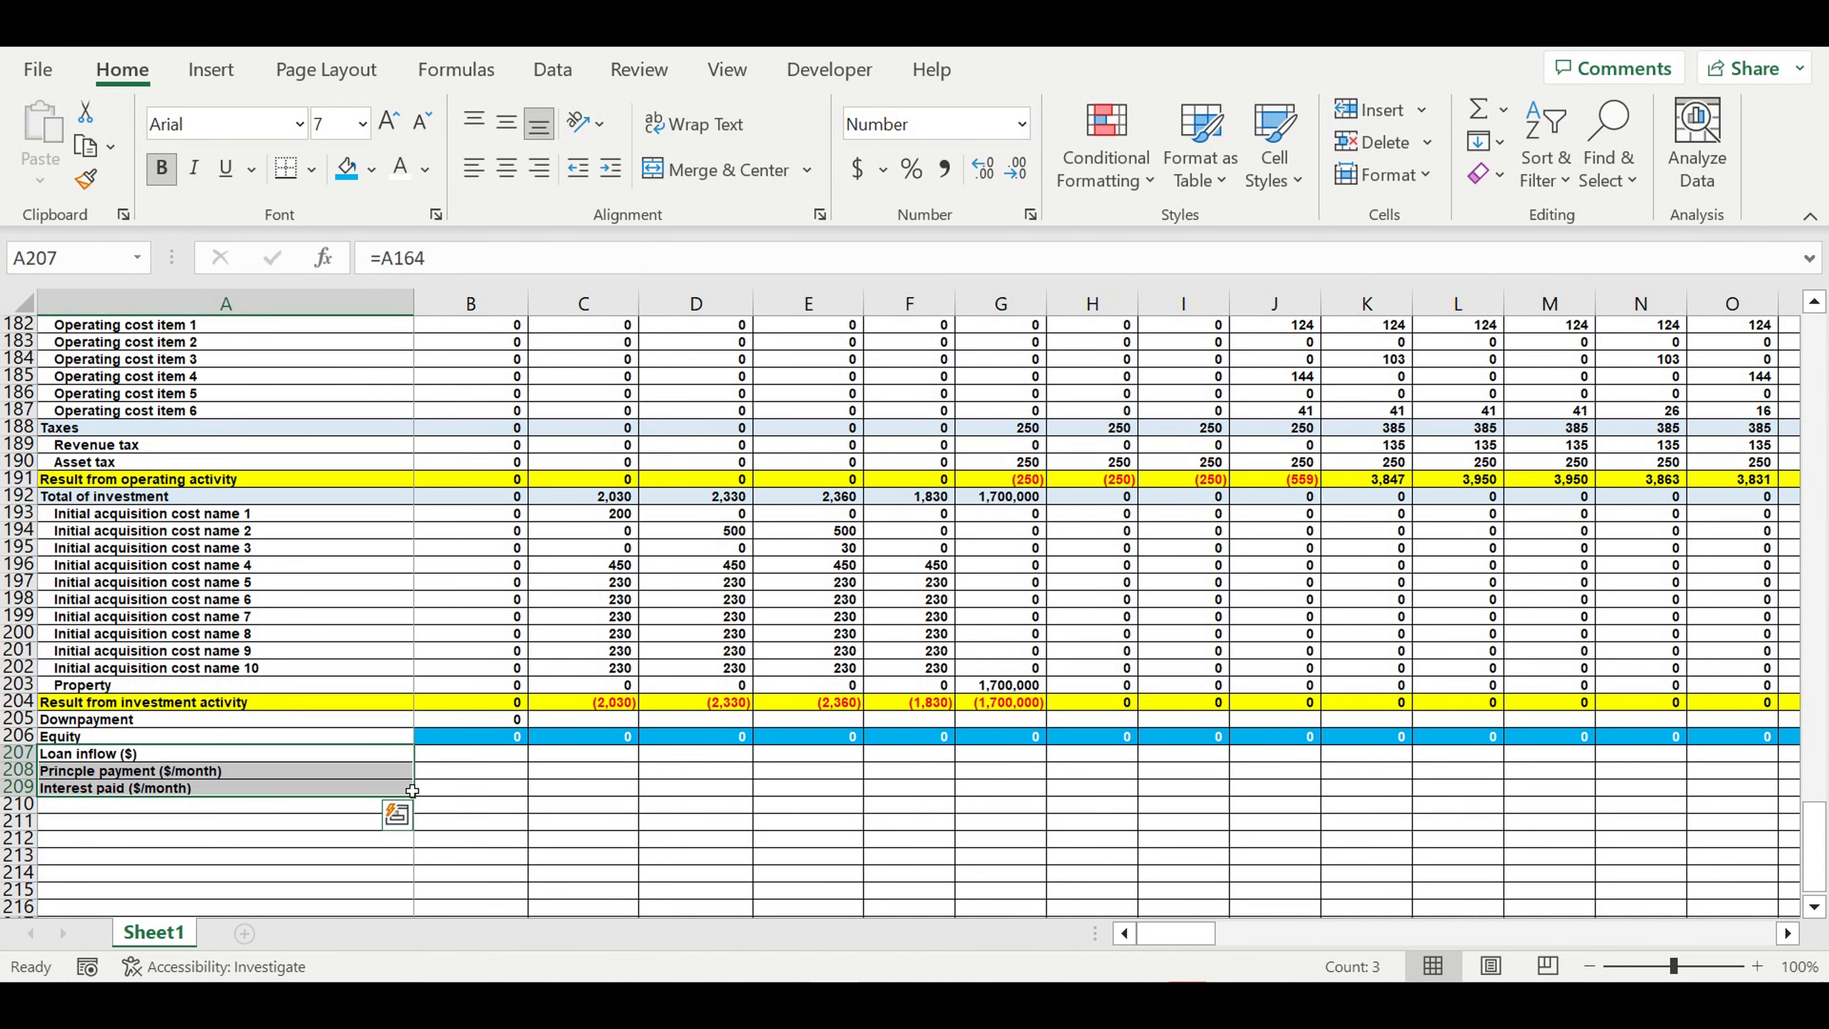
pyautogui.moveTo(420, 799); pyautogui.dragTo(580, 789)
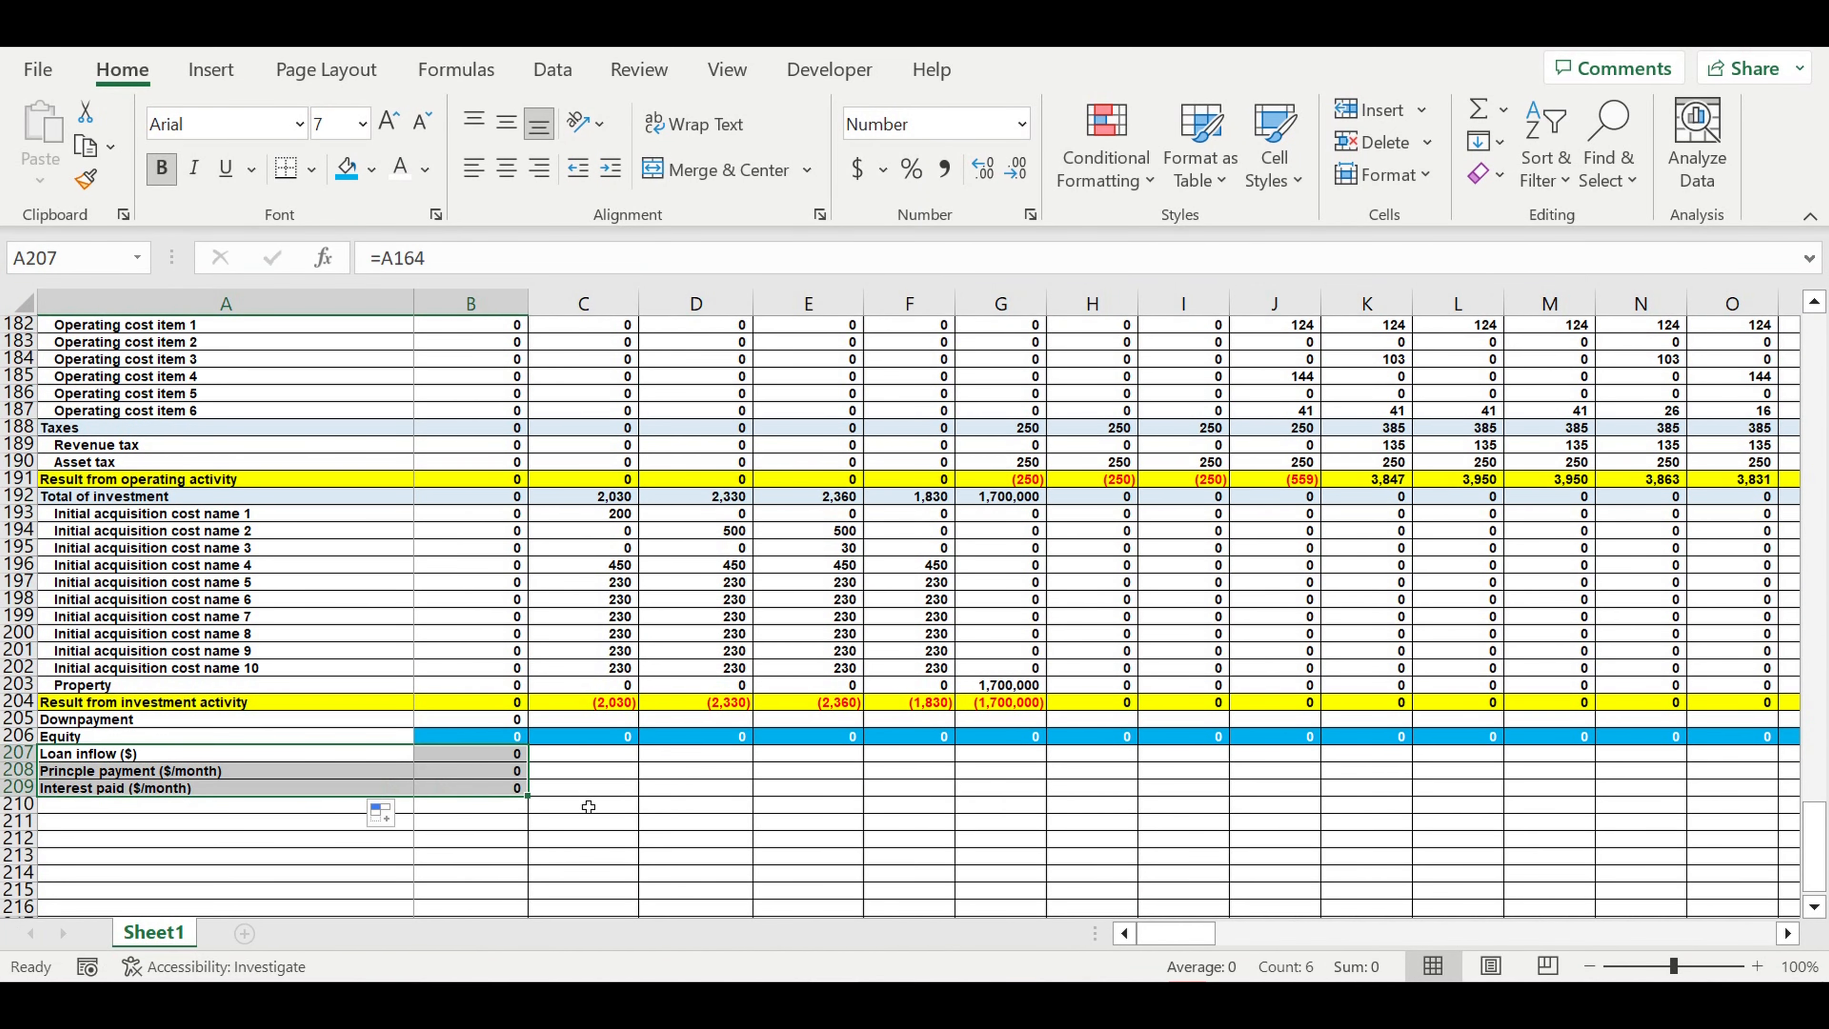
pyautogui.moveTo(125, 727); pyautogui.dragTo(124, 791)
pyautogui.click(611, 167)
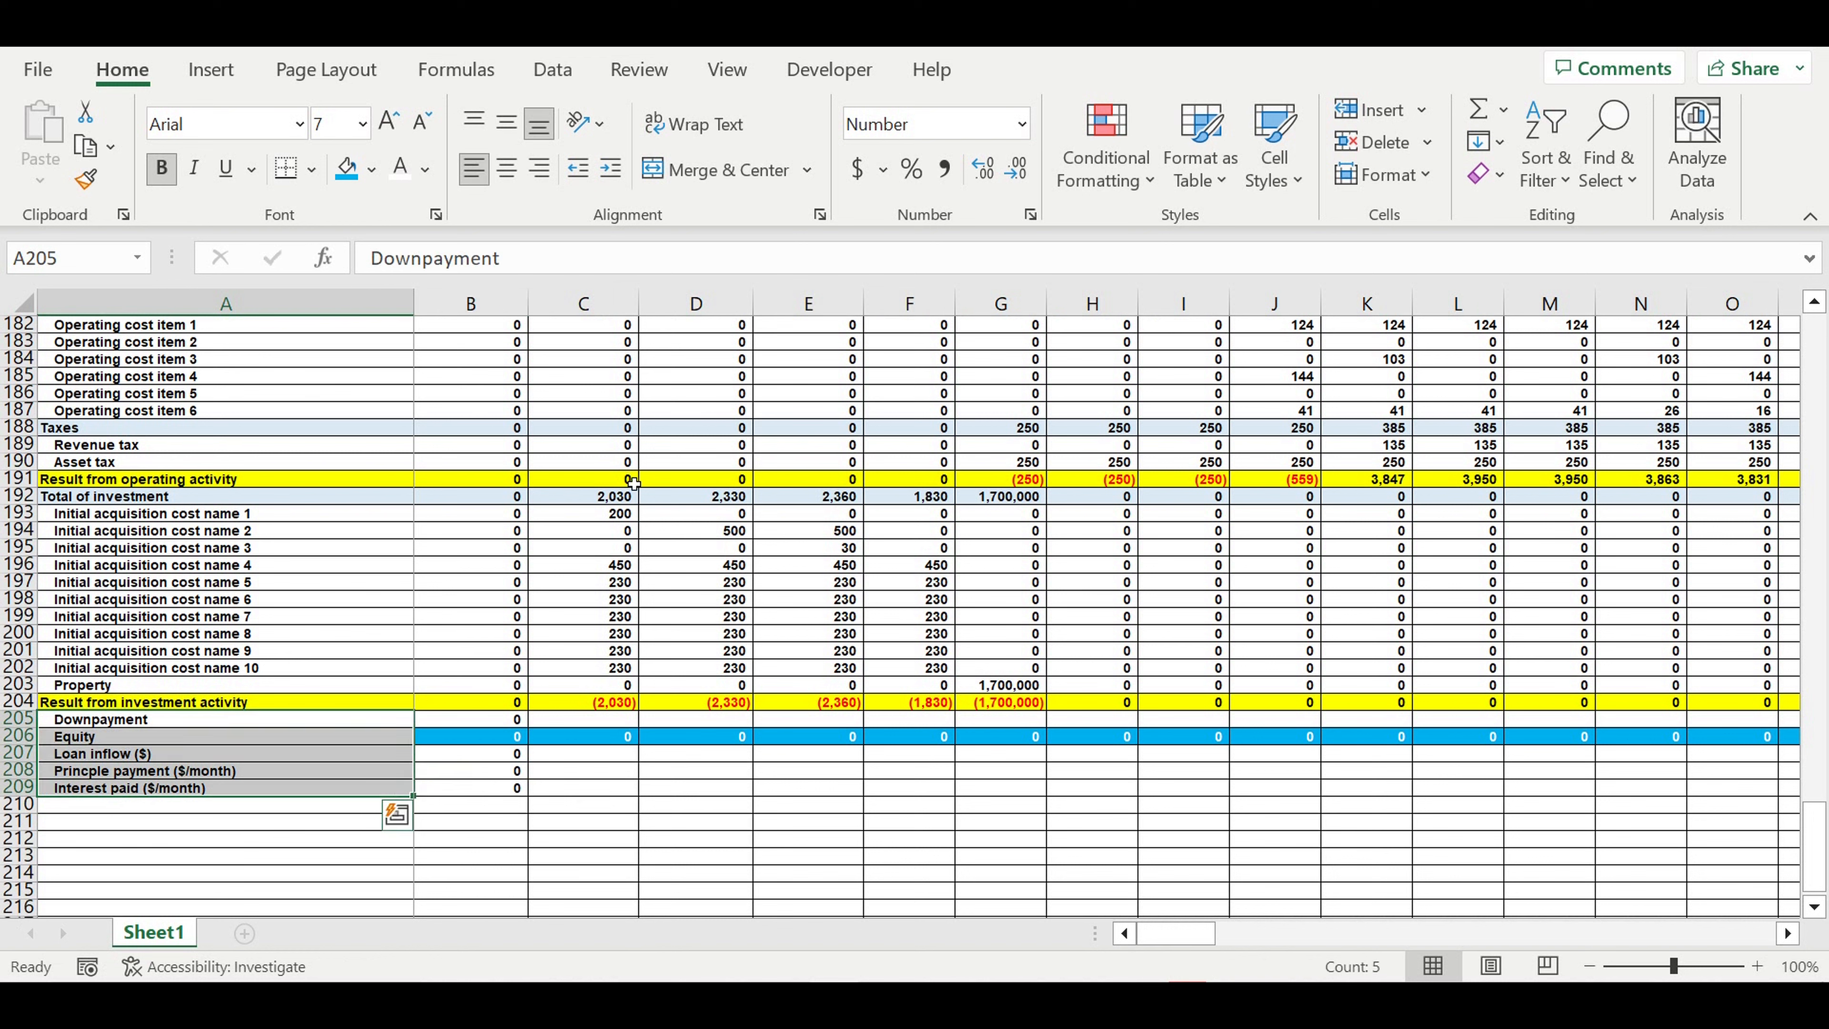
# Step: Fill the January 2023 financing cells B205:B209 across the timeline through column DQ
pyautogui.click(658, 792)
pyautogui.moveTo(500, 721); pyautogui.dragTo(1641, 747)
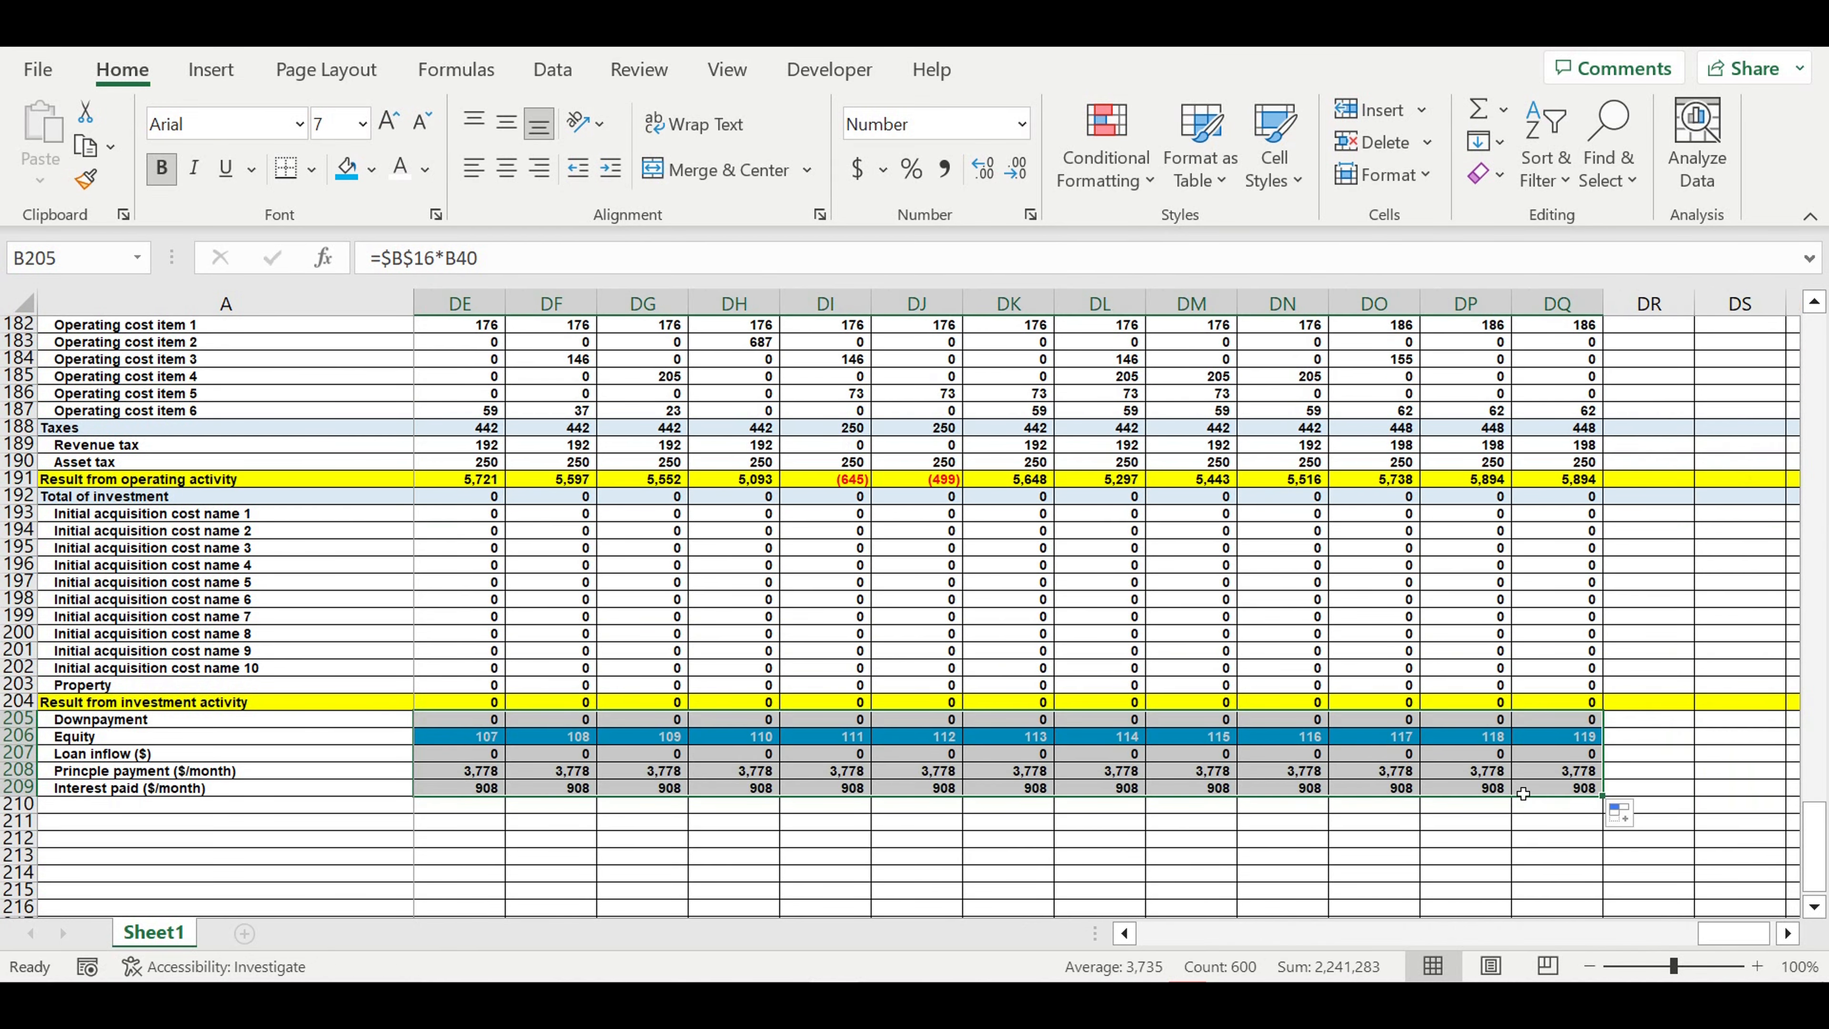
pyautogui.click(1678, 745)
# Step: Enter 0 as the equity in DQ206 and fill it back across the Equity row to replace the incrementing series
pyautogui.click(1574, 741)
pyautogui.write('0')
pyautogui.click(1567, 835)
pyautogui.click(1570, 739)
pyautogui.moveTo(1603, 744); pyautogui.dragTo(1565, 749)
pyautogui.moveTo(180, 767); pyautogui.dragTo(587, 740)
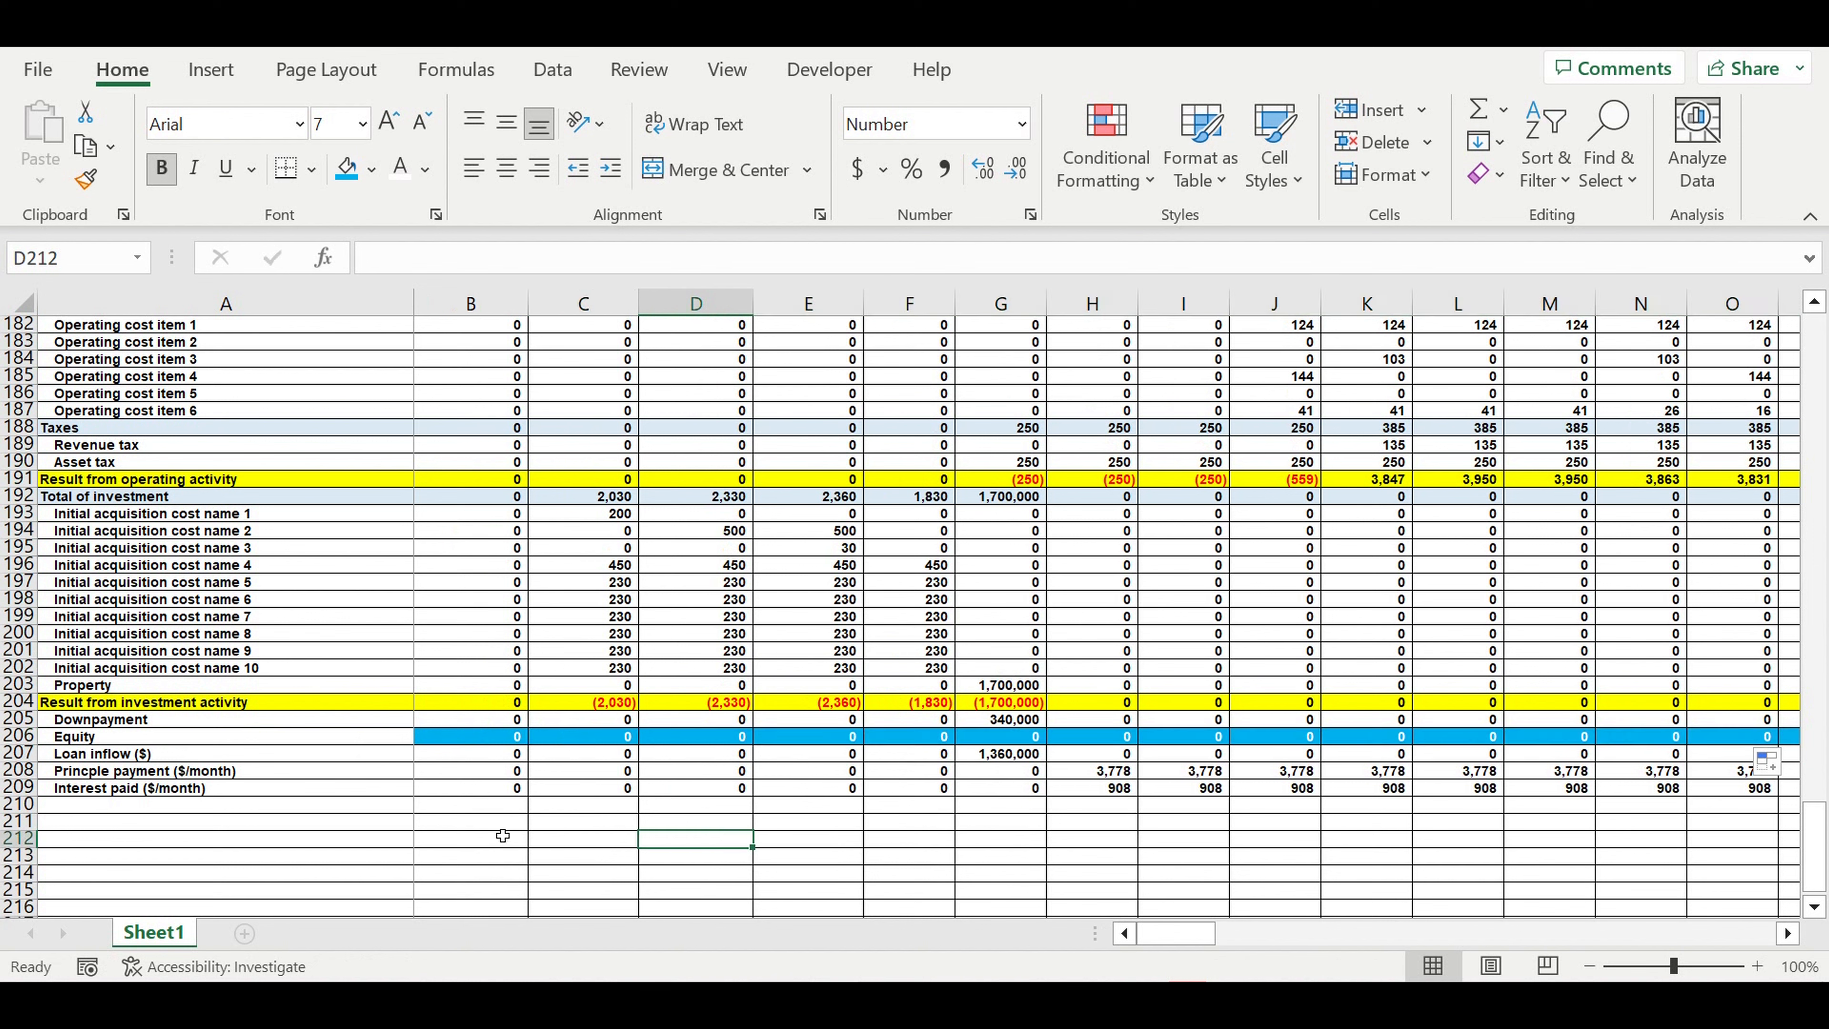
# Step: Shade the entire row 210 below Interest paid with the standard yellow fill
pyautogui.click(504, 821)
pyautogui.click(72, 804)
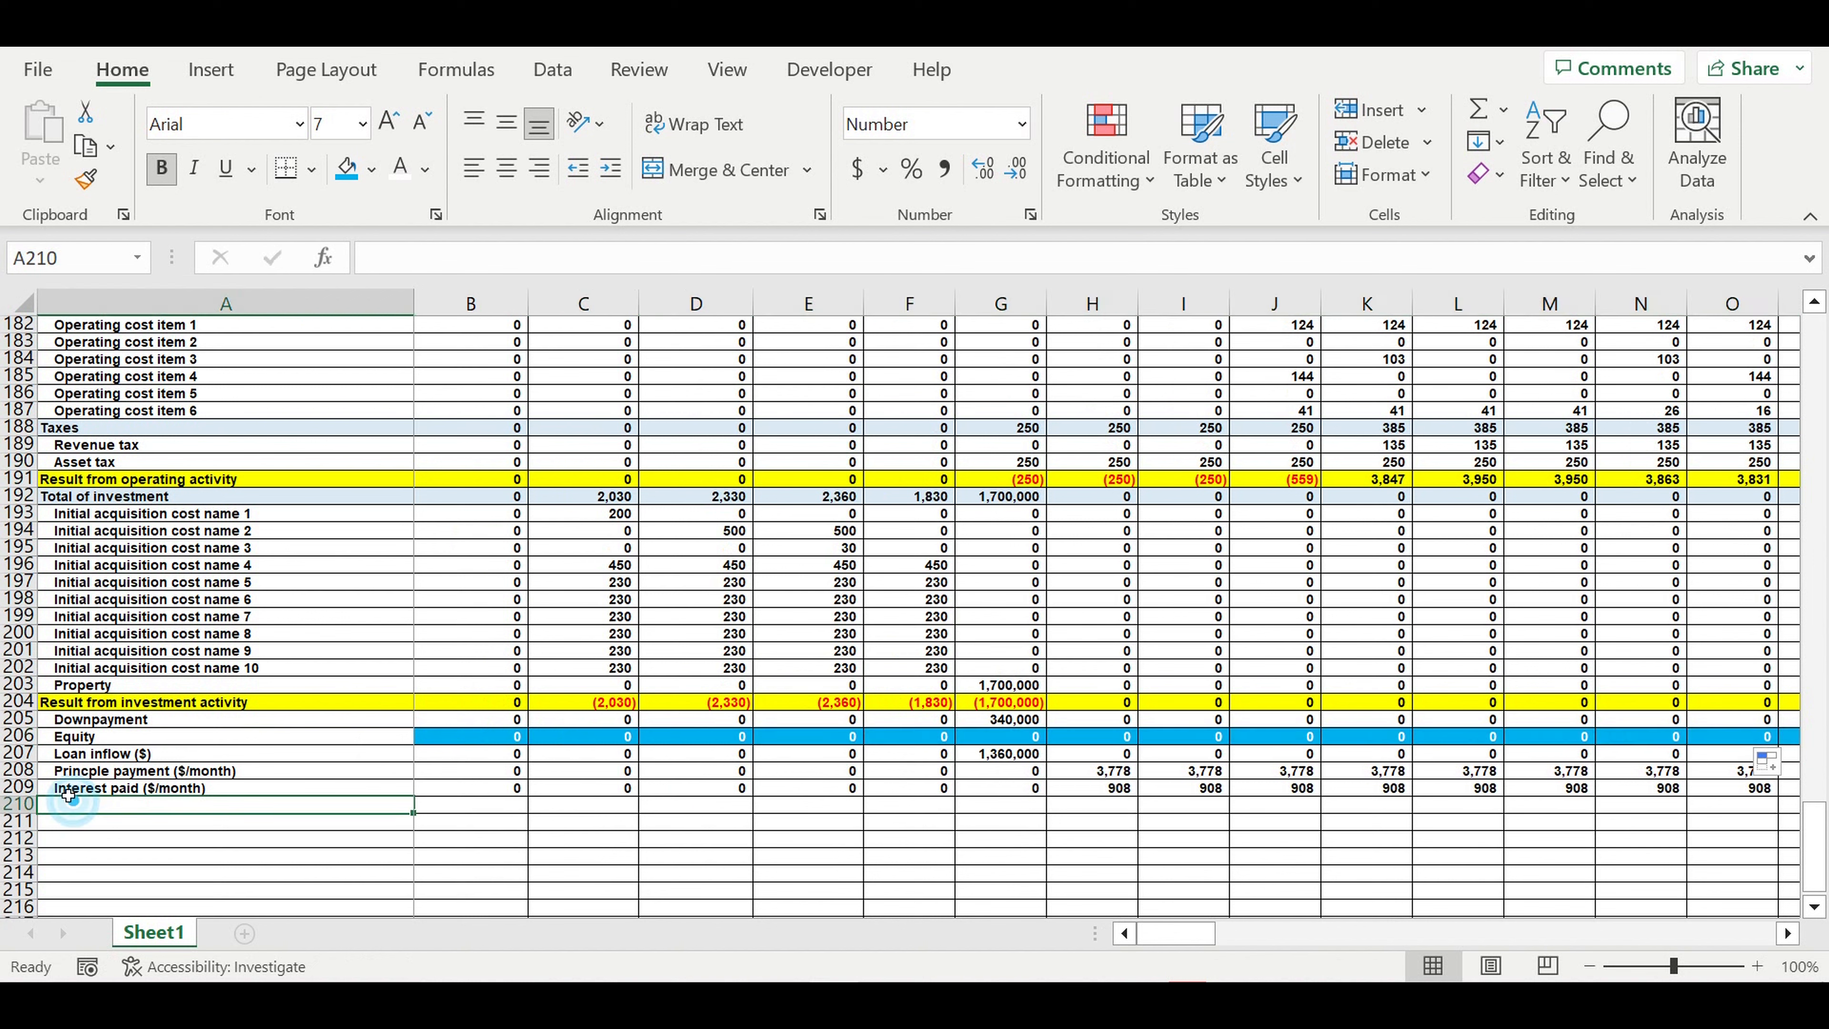
pyautogui.click(23, 805)
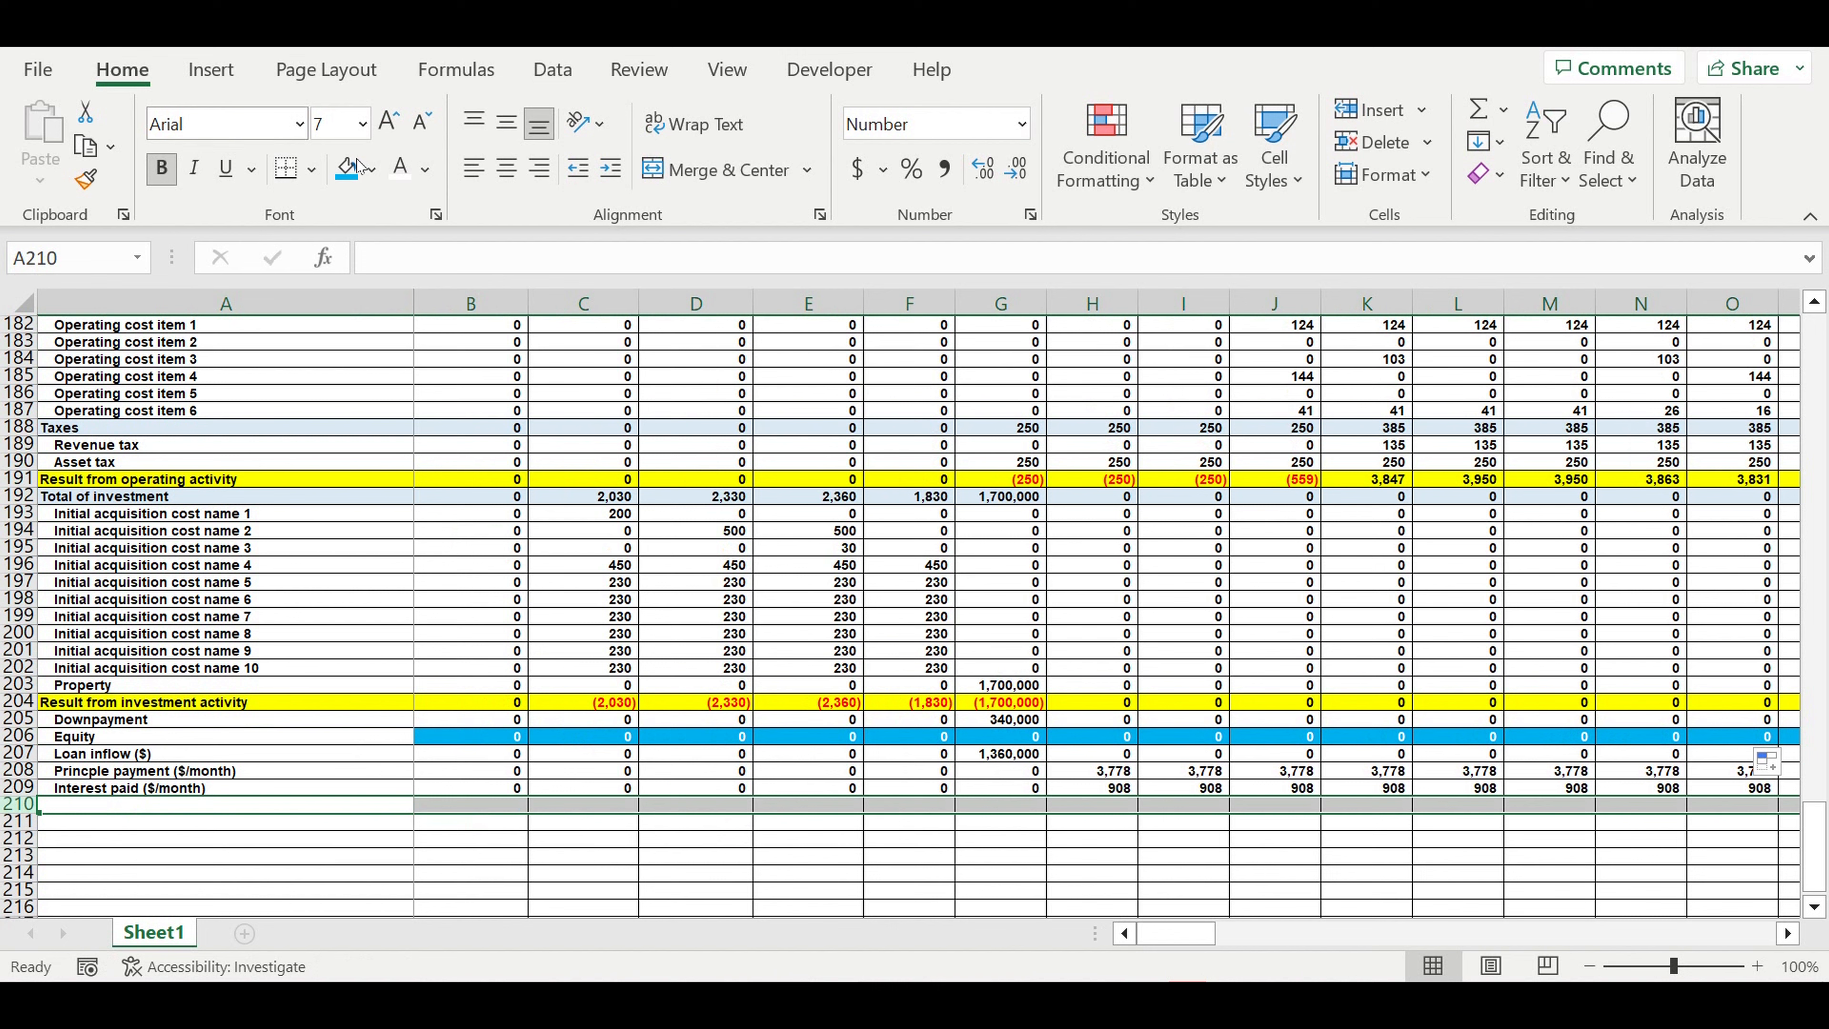
pyautogui.click(372, 169)
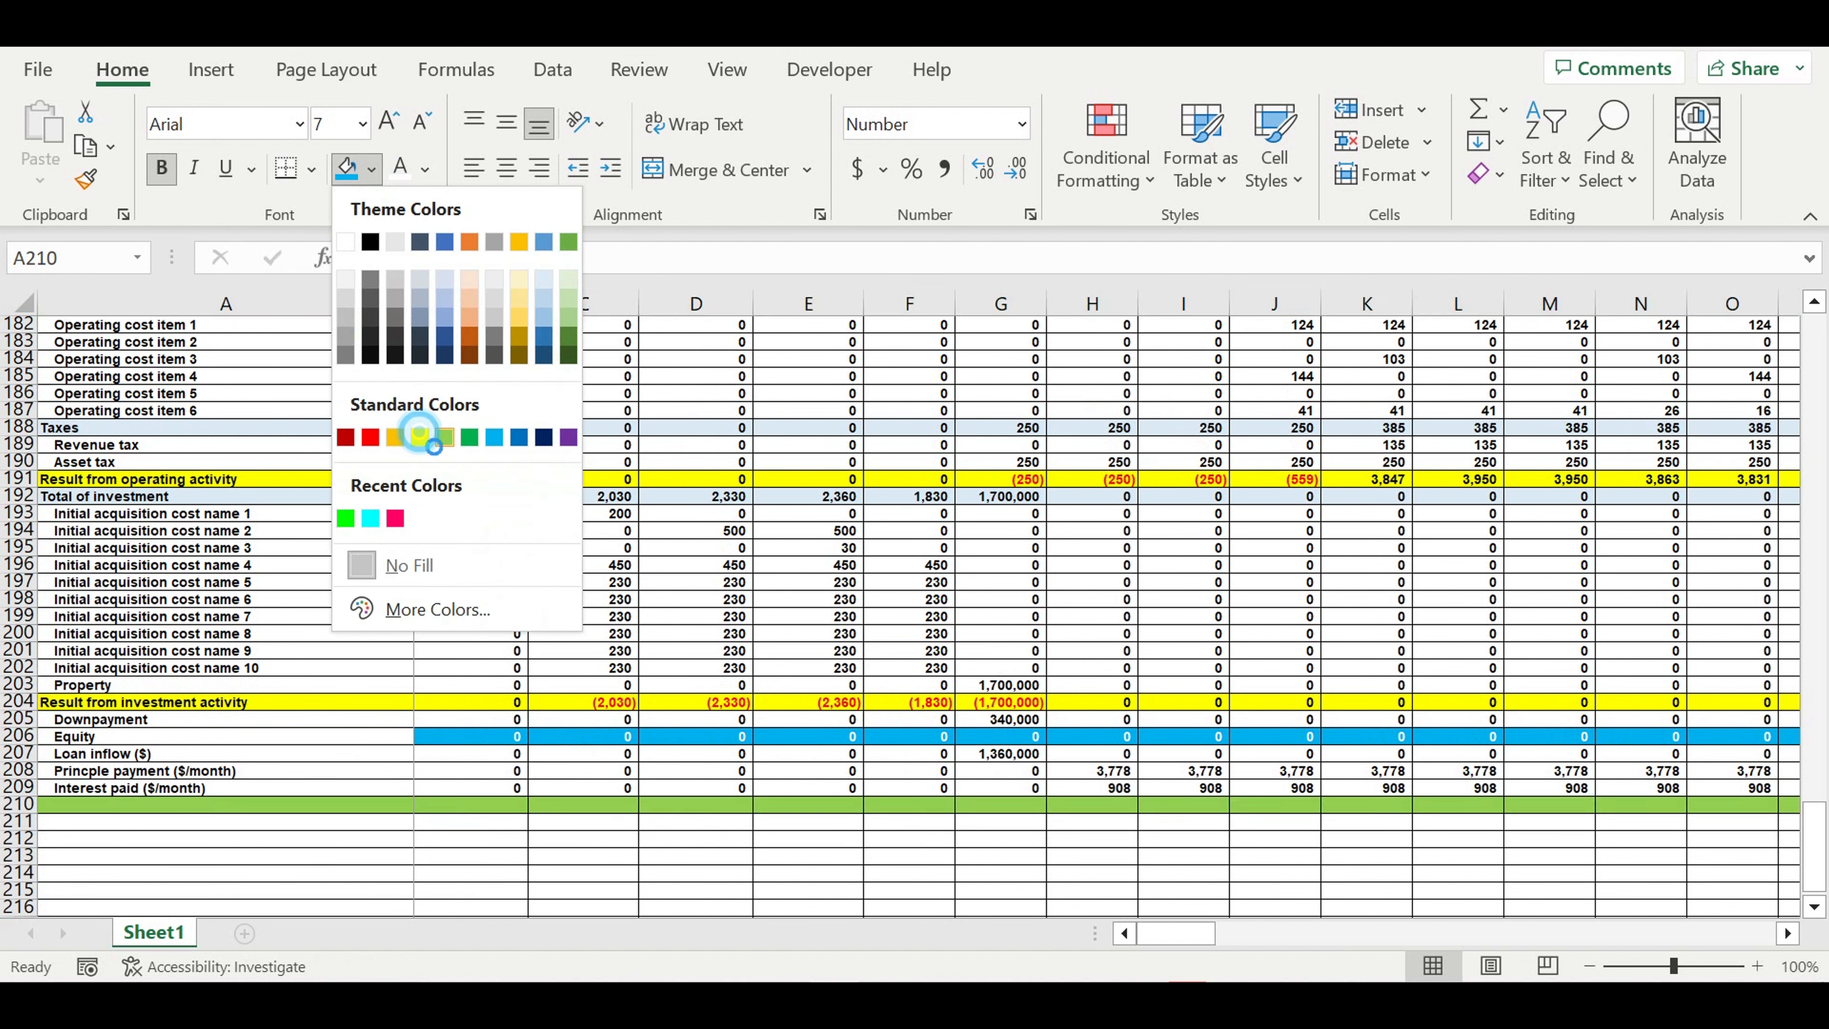
pyautogui.click(419, 437)
# Step: Label the yellow row in A210 as "Result from financing activity"
pyautogui.click(111, 810)
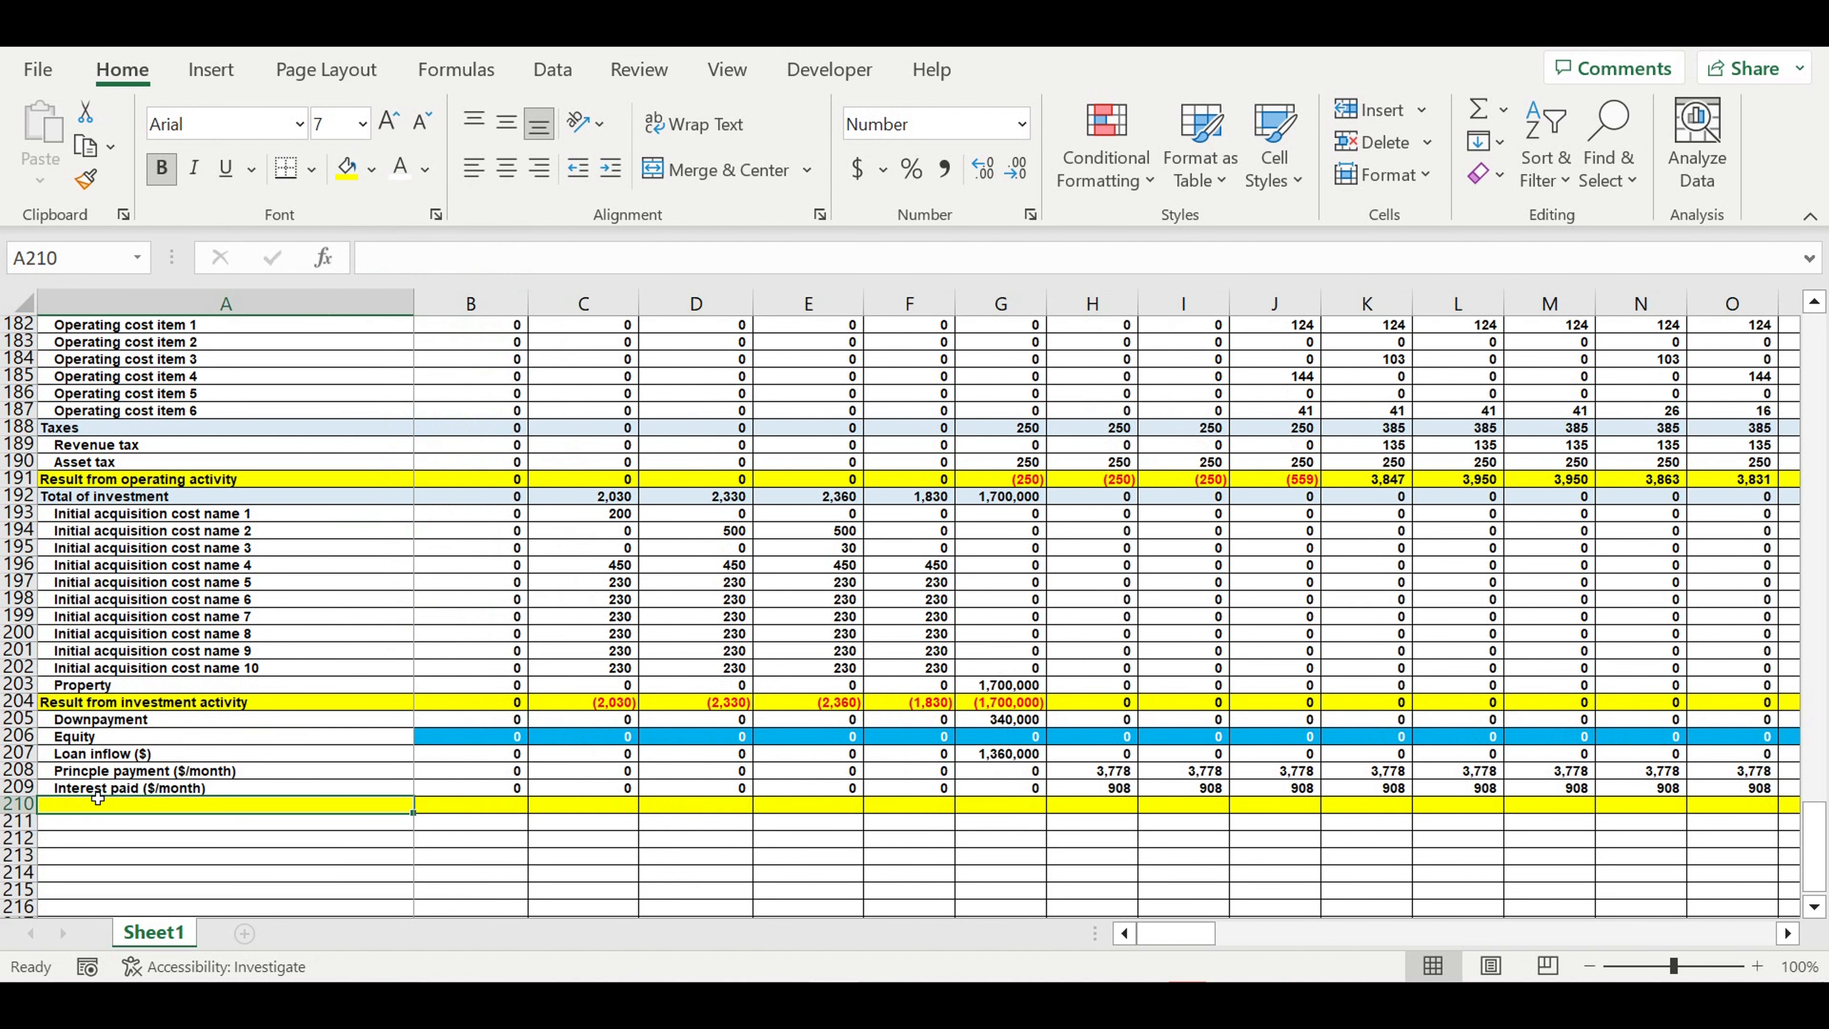
pyautogui.write('Result')
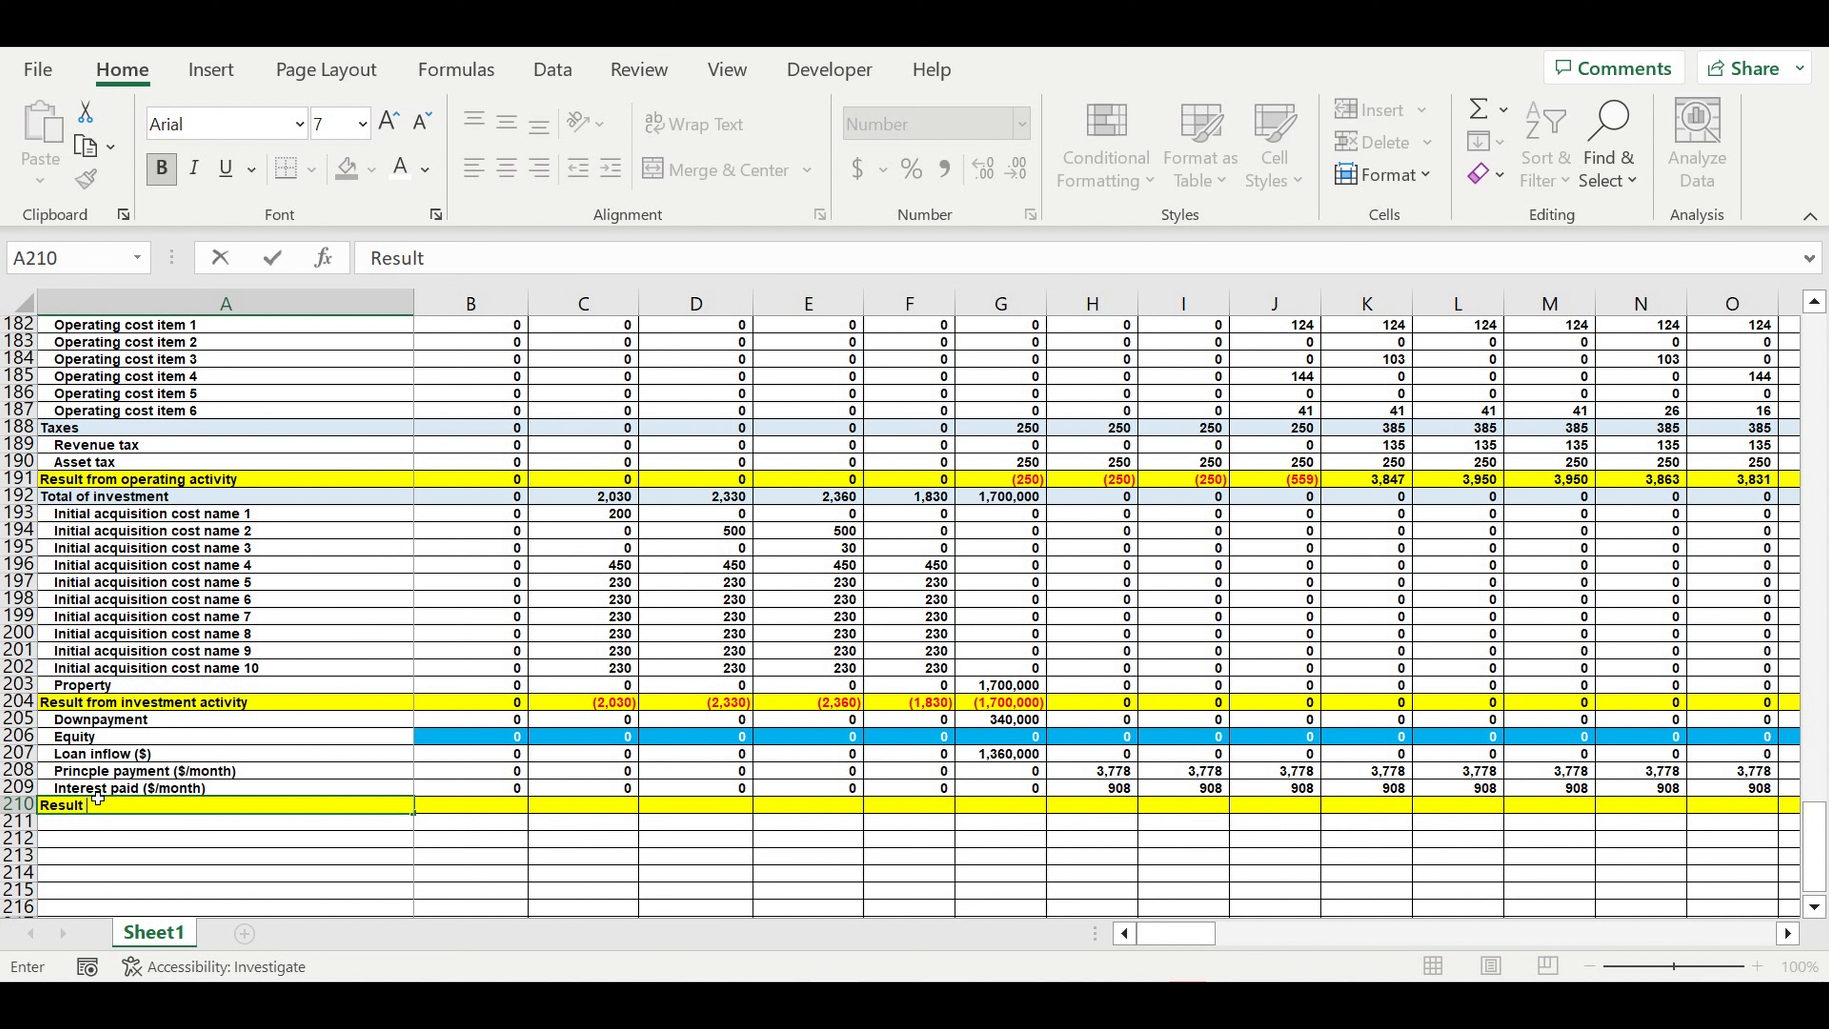
pyautogui.write(' from financing')
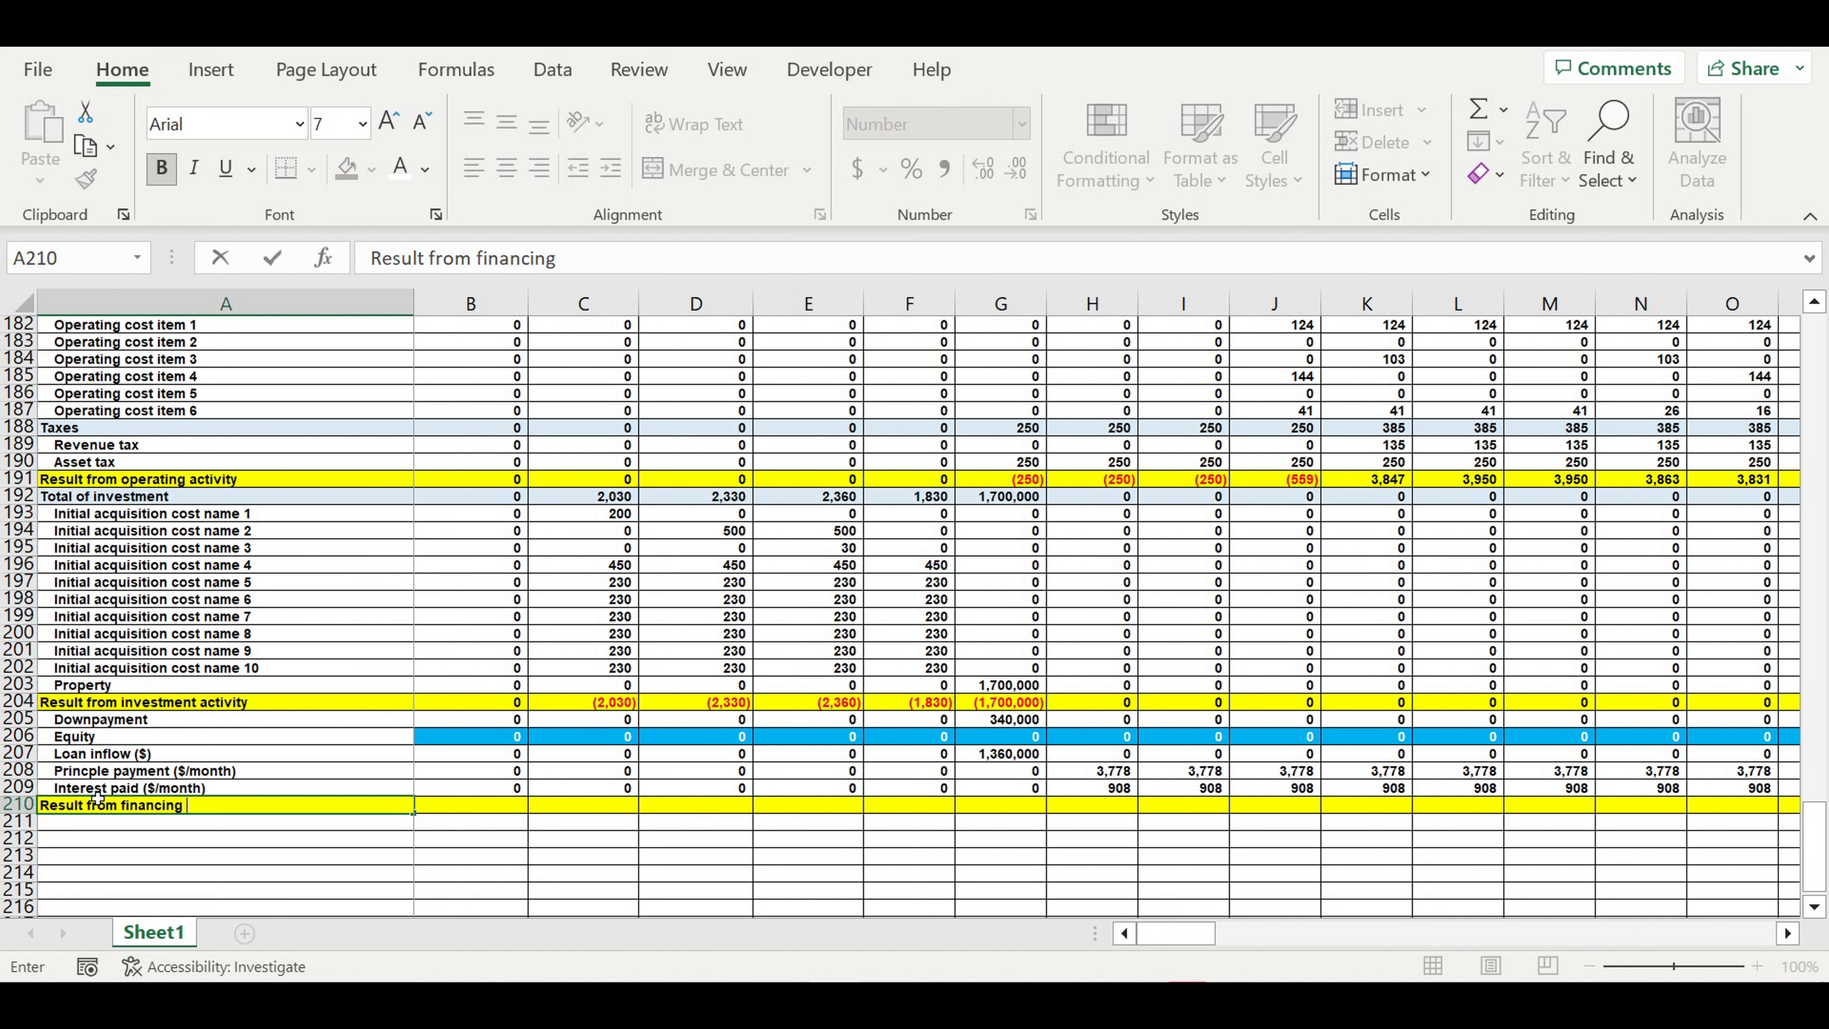
pyautogui.write(' activity')
pyautogui.press('Return')
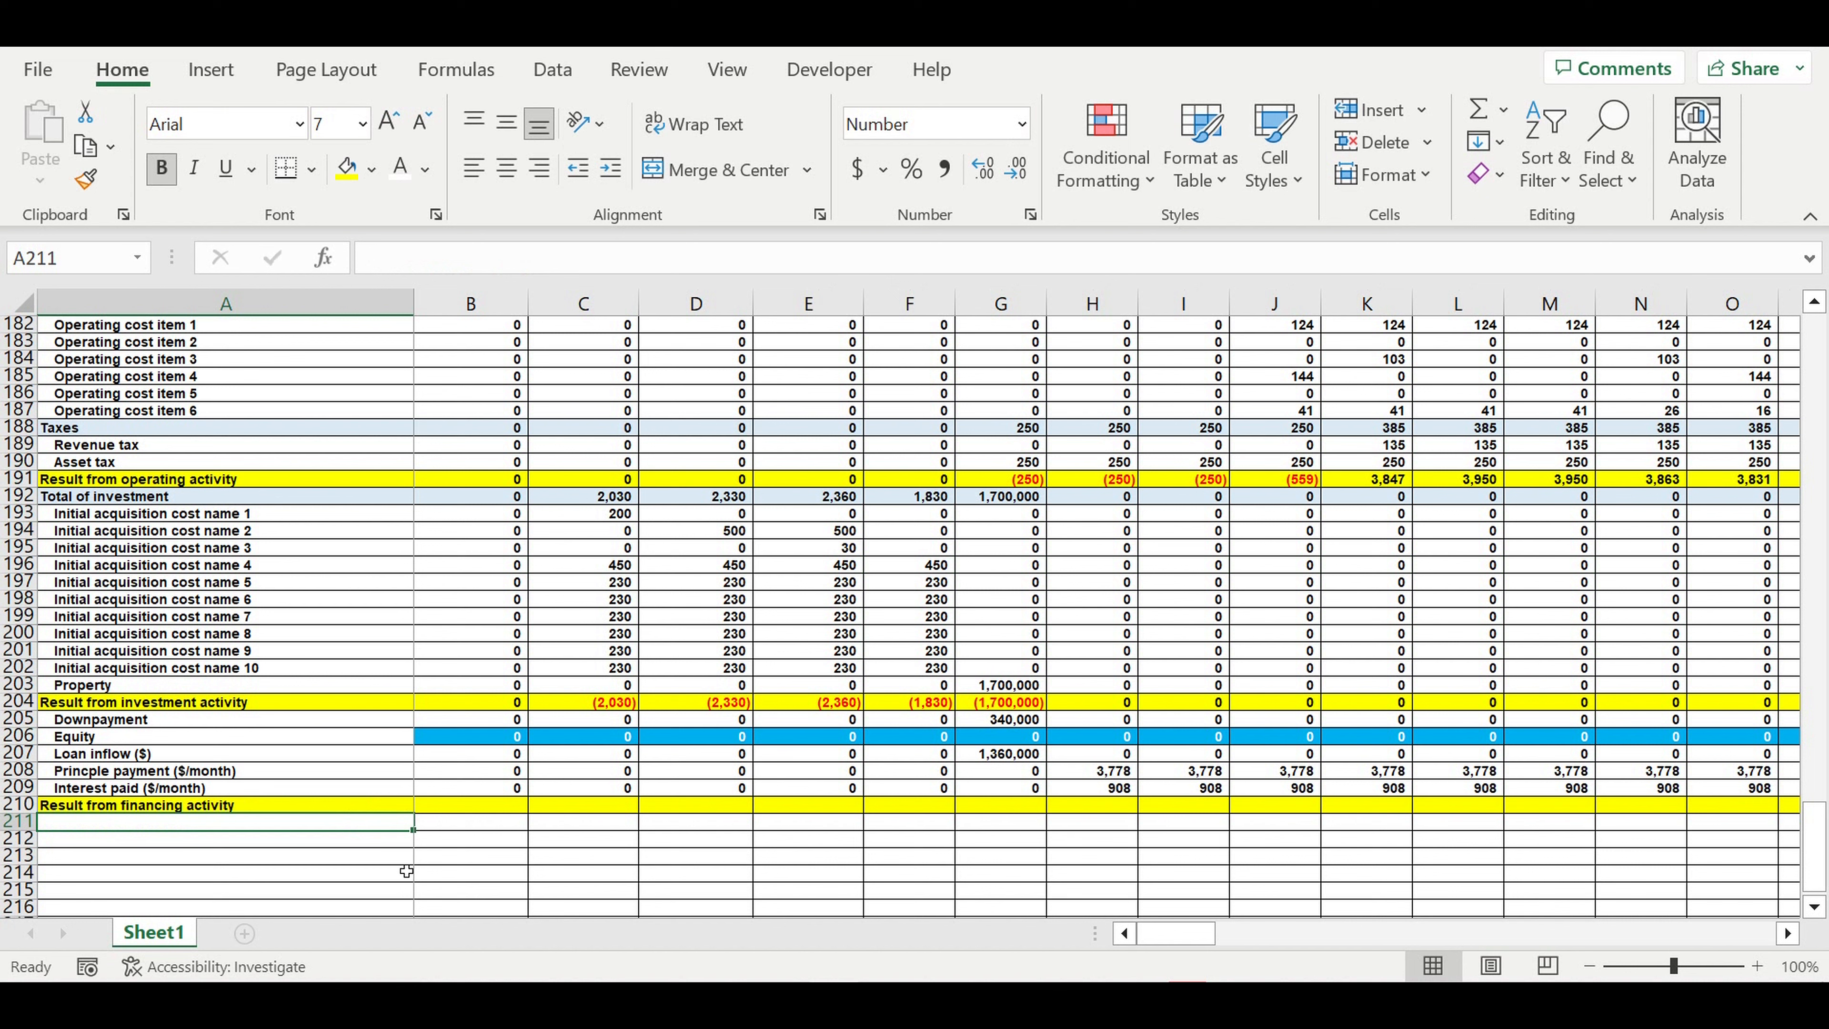
# Step: Calculate the January 2023 financing result in B210 with =B205+B206+B207-B208-B209
pyautogui.click(463, 801)
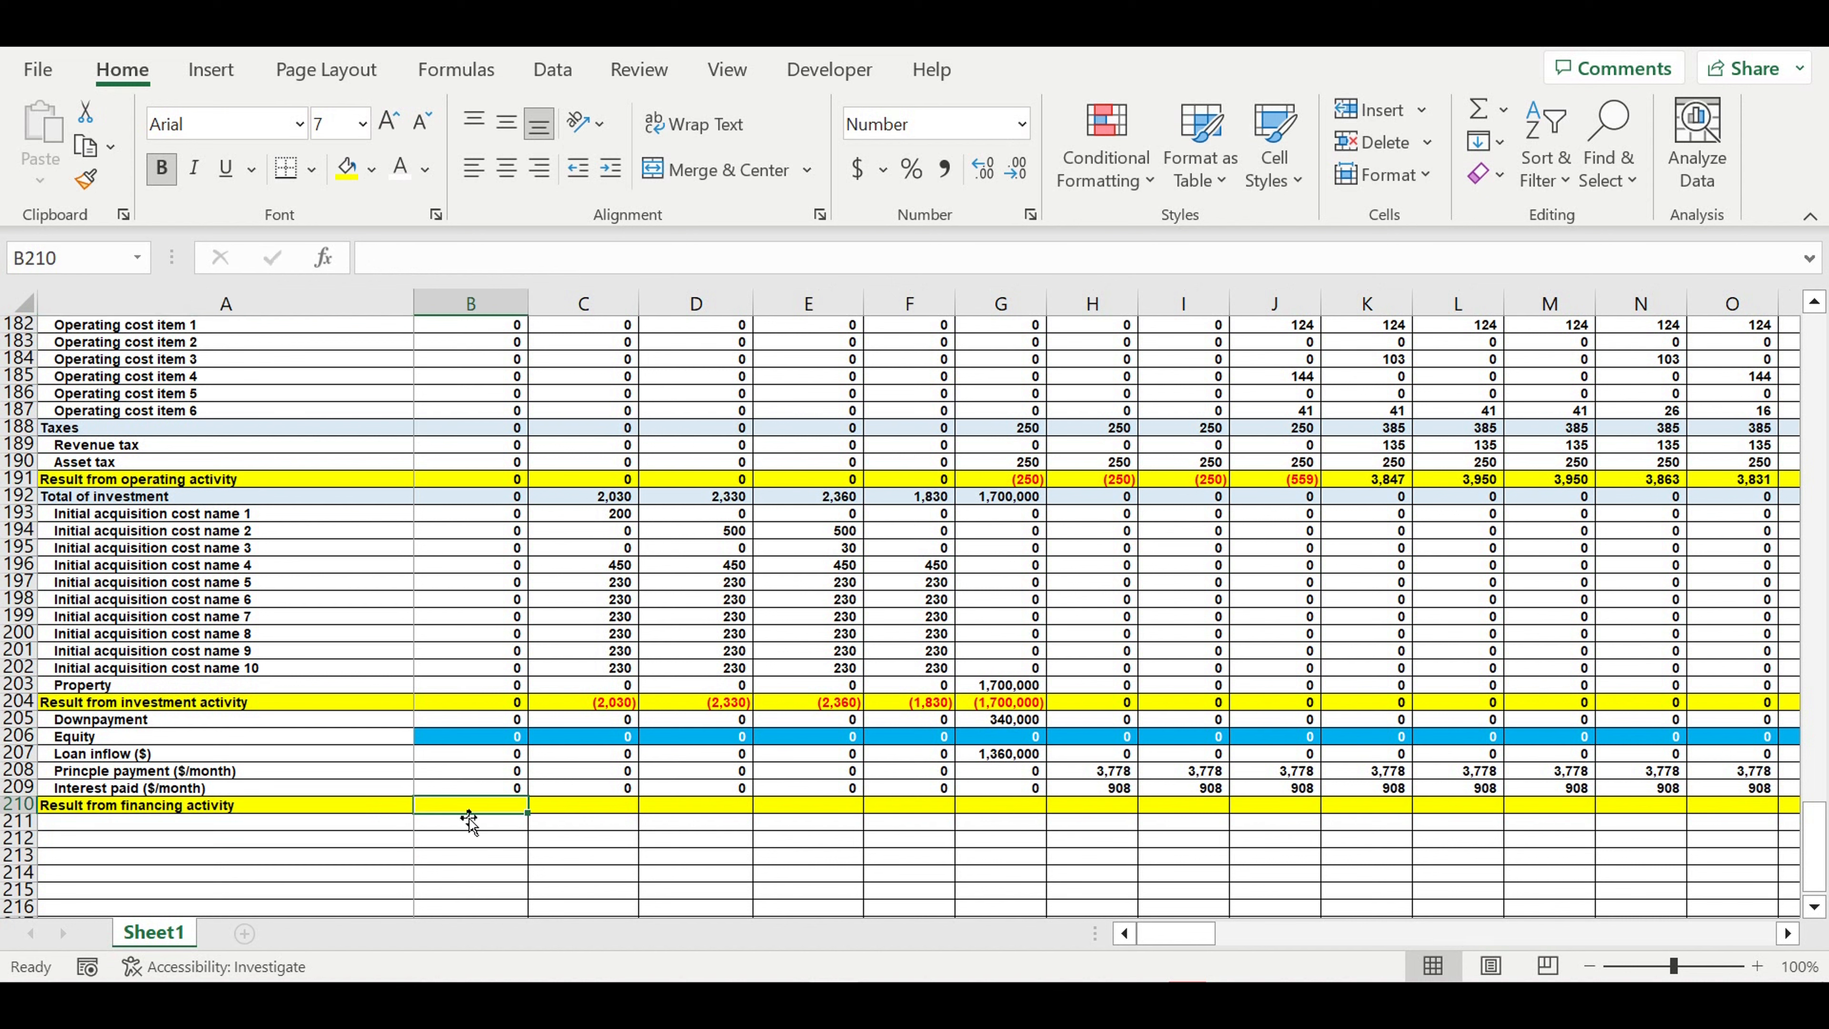
pyautogui.write('=')
pyautogui.click(484, 725)
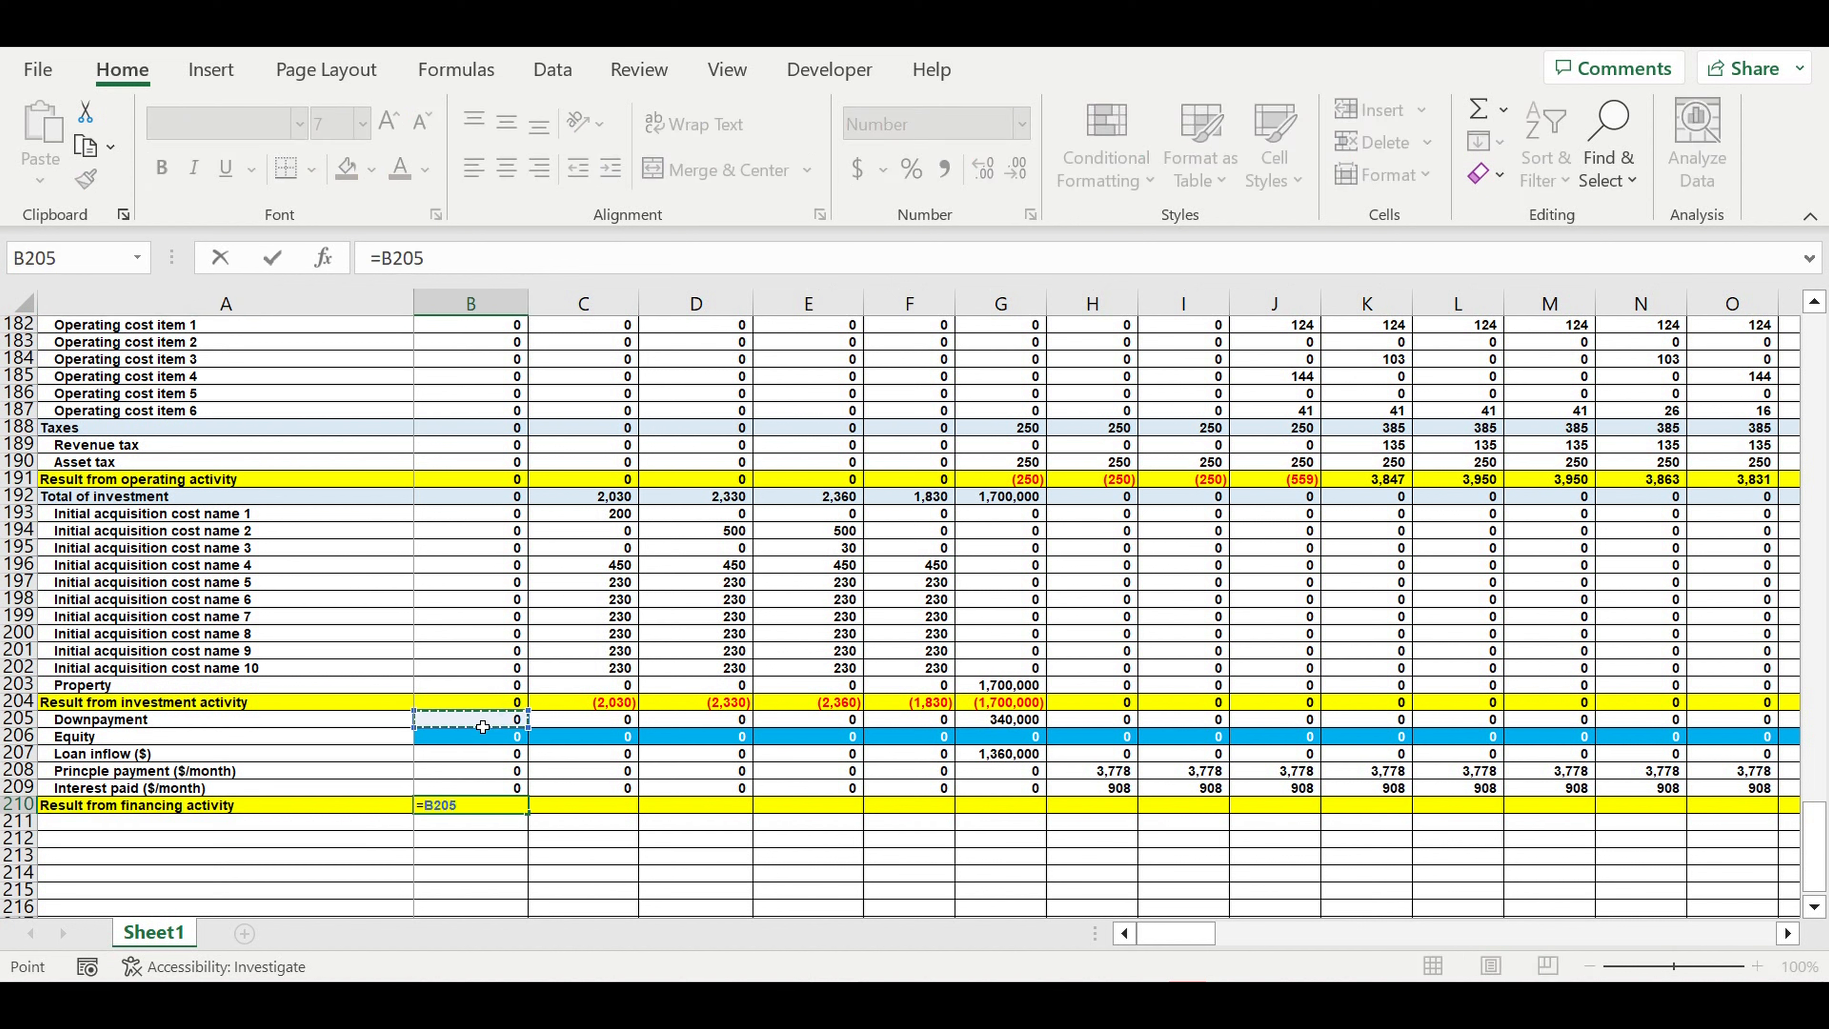
pyautogui.write('+')
pyautogui.click(486, 742)
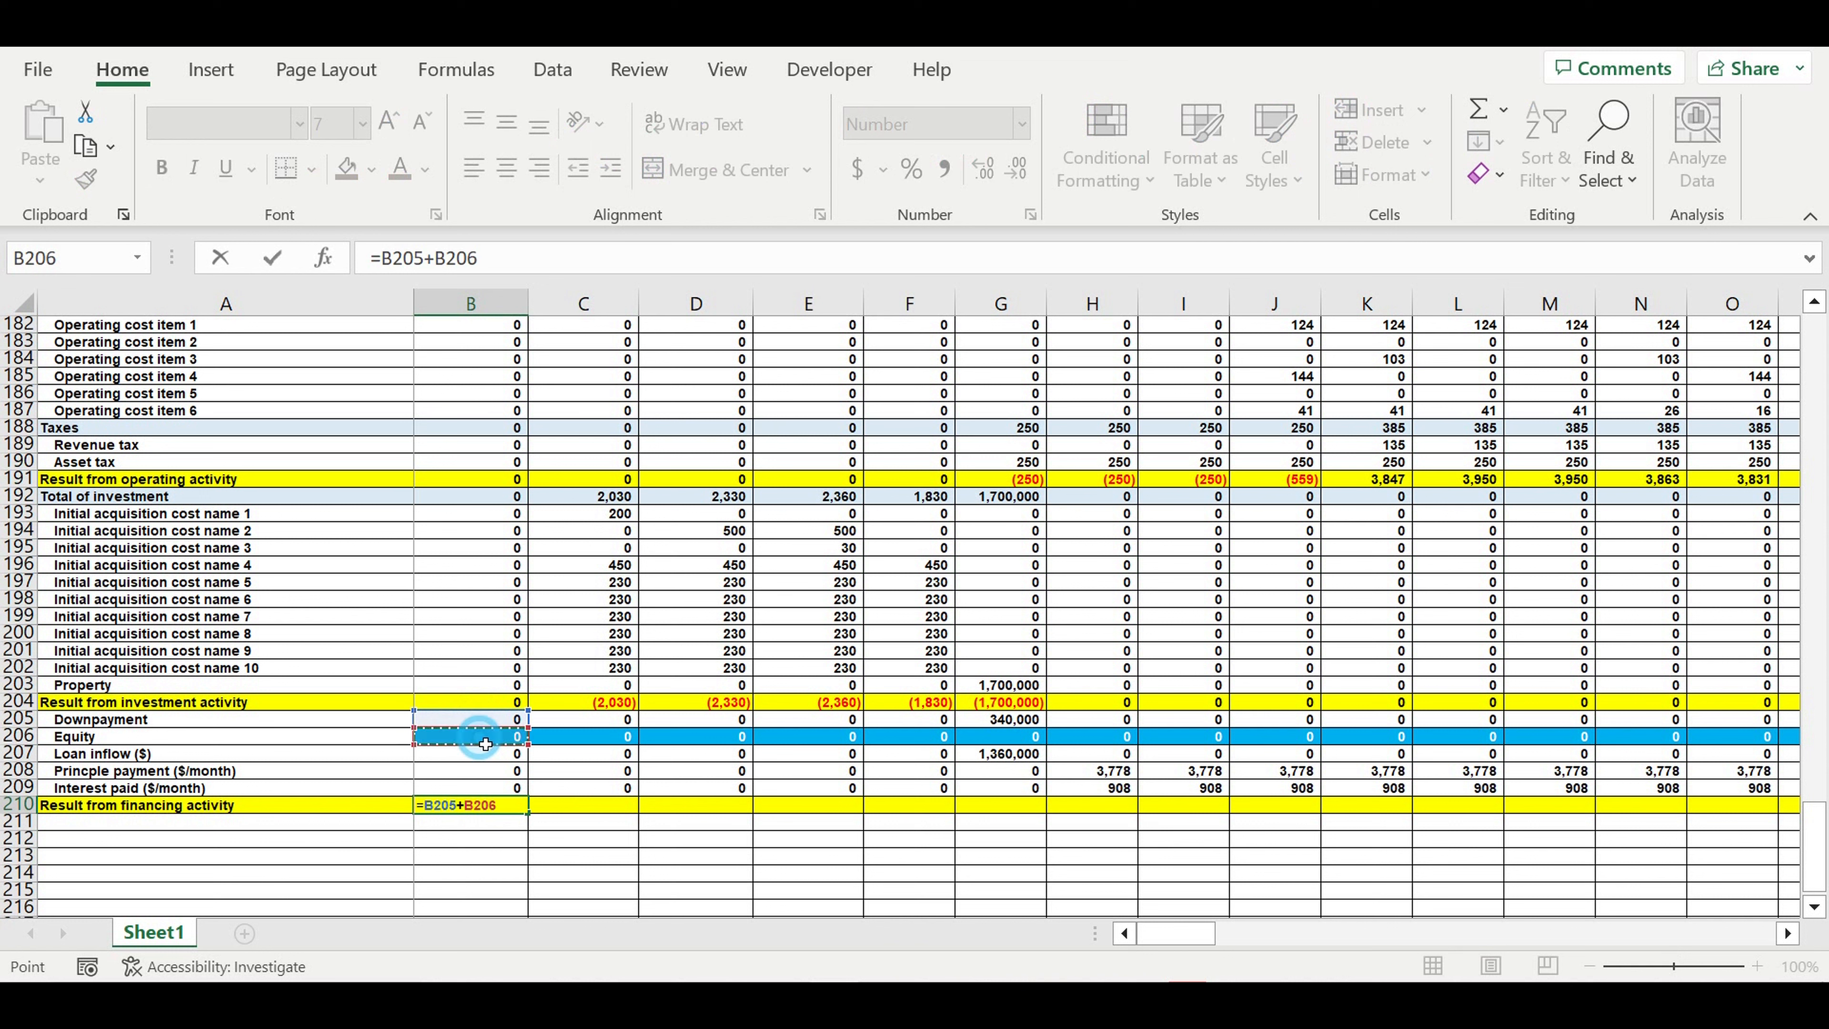
pyautogui.write('+')
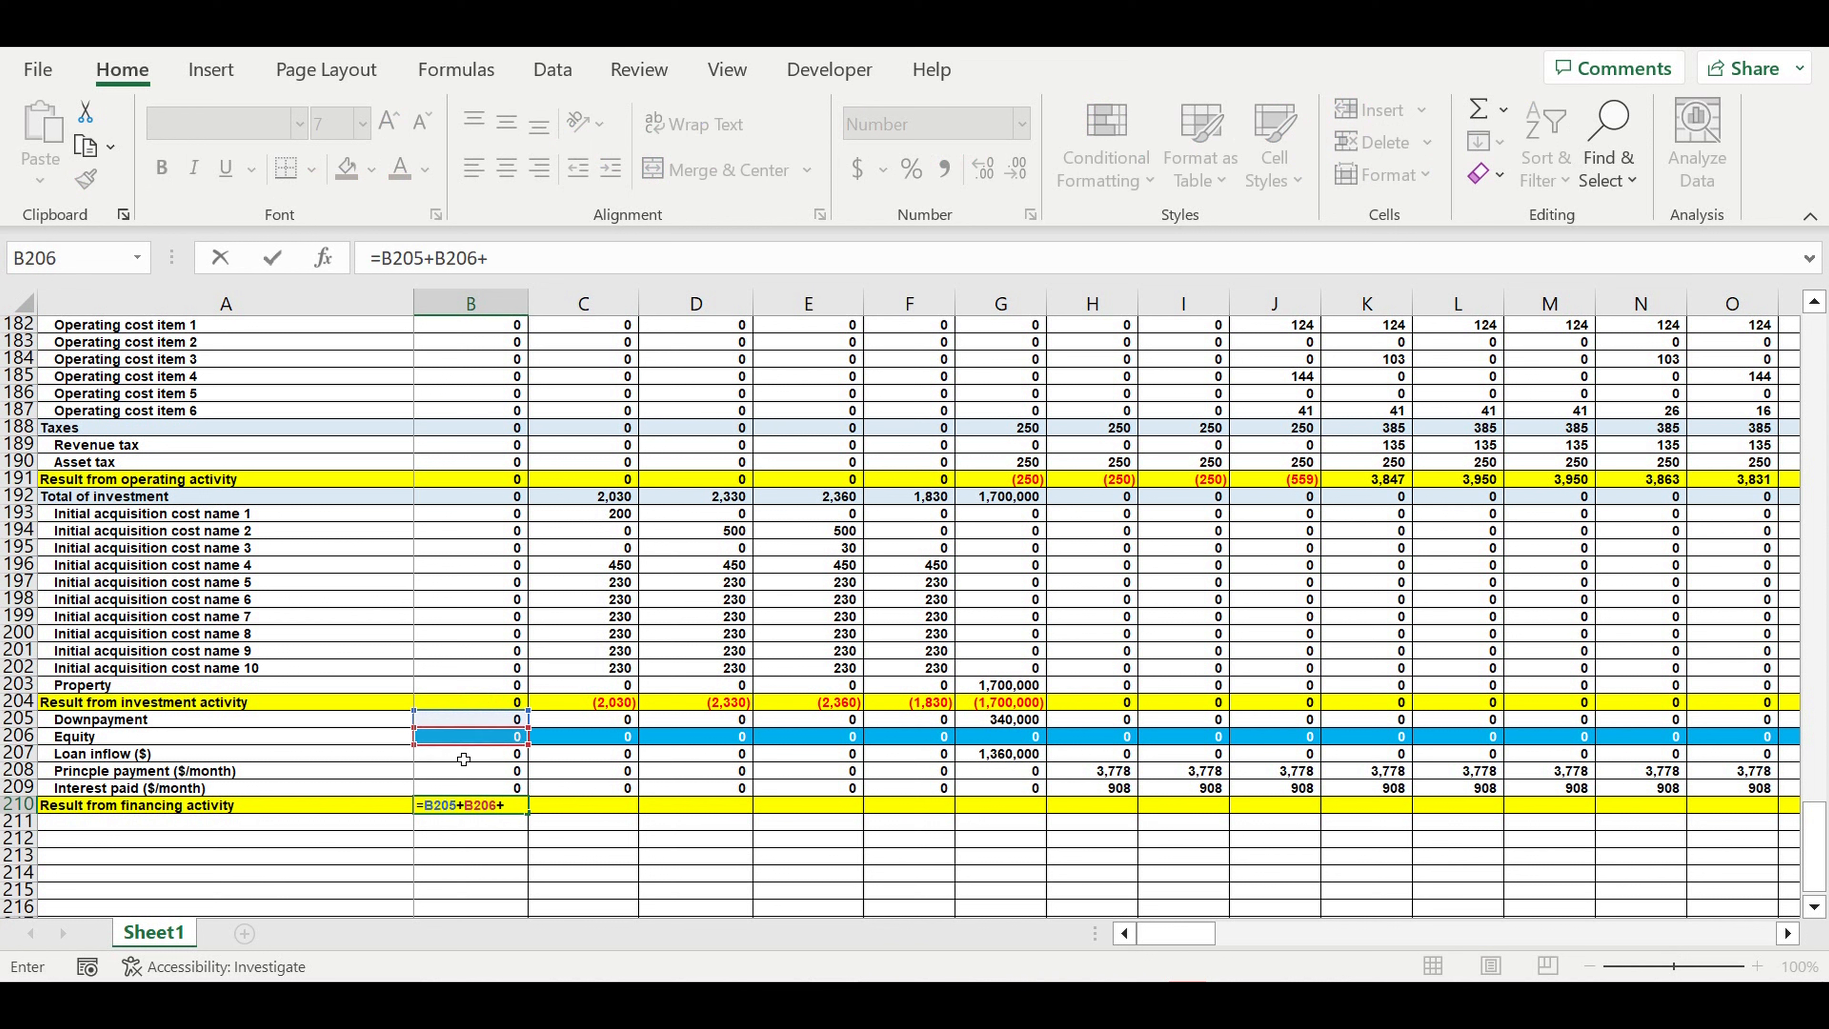
pyautogui.click(464, 760)
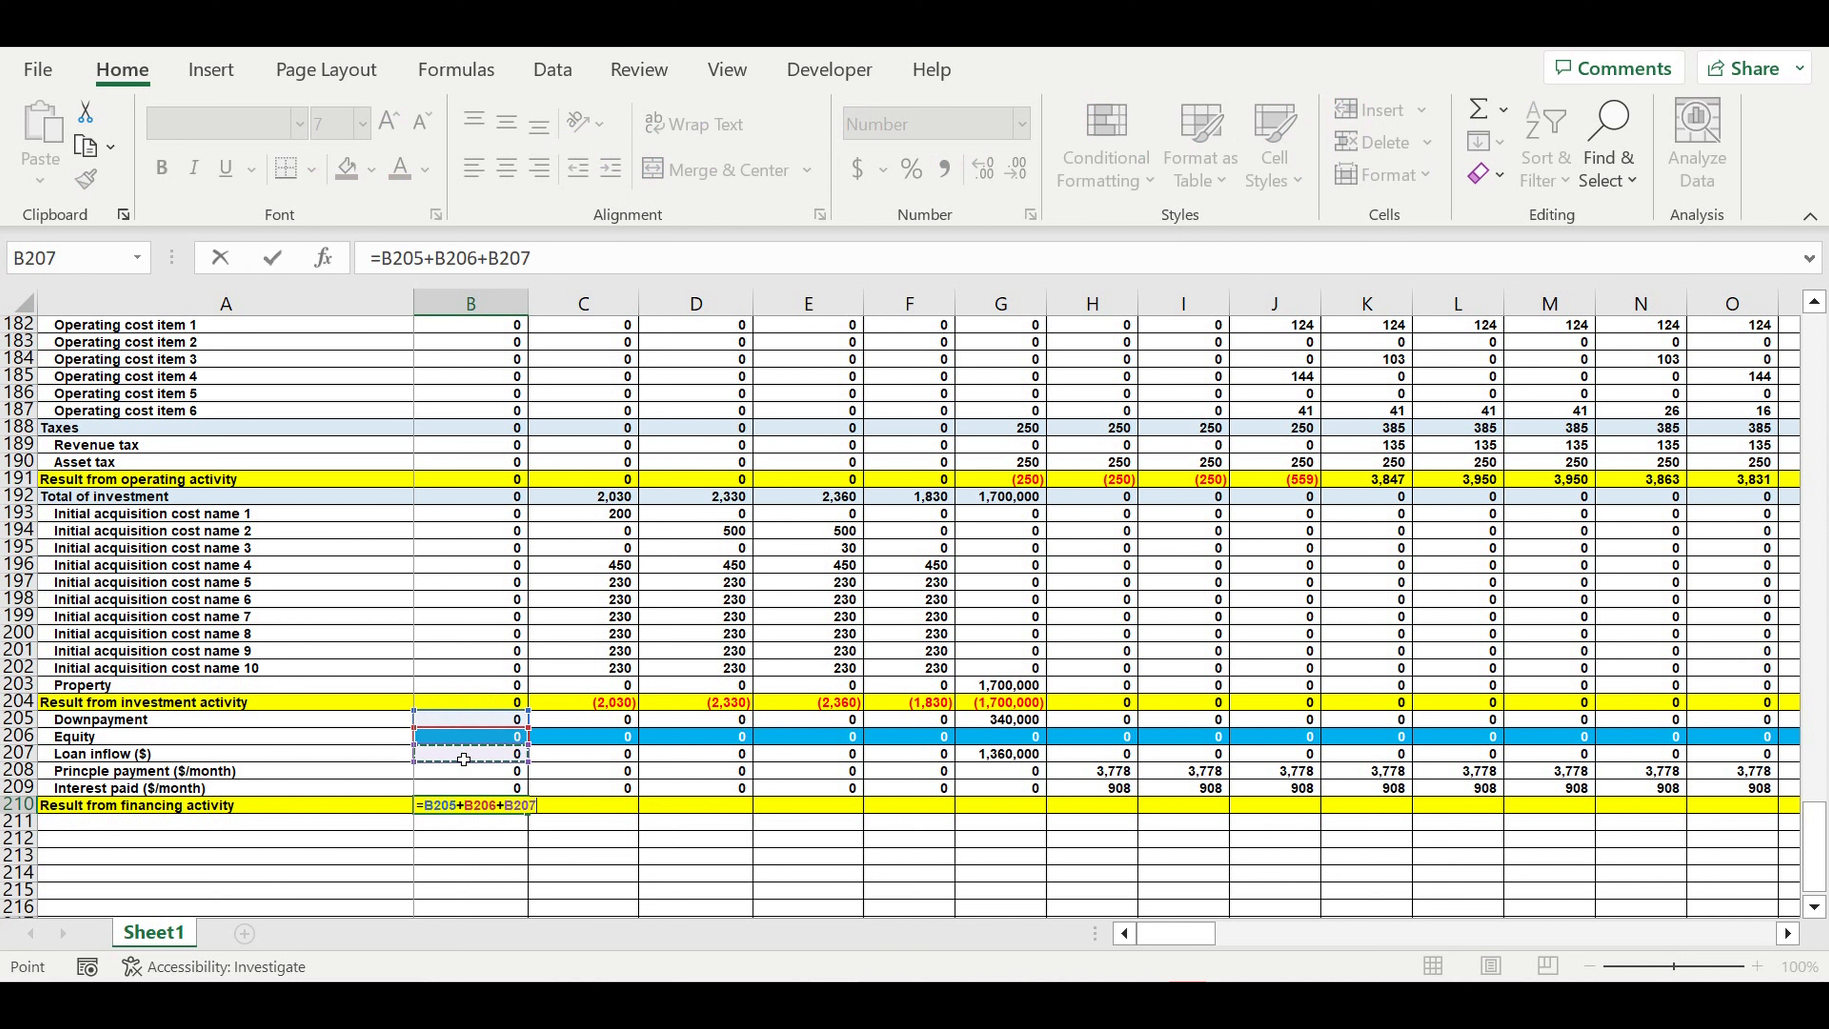
pyautogui.write('-')
pyautogui.click(447, 779)
pyautogui.write('-')
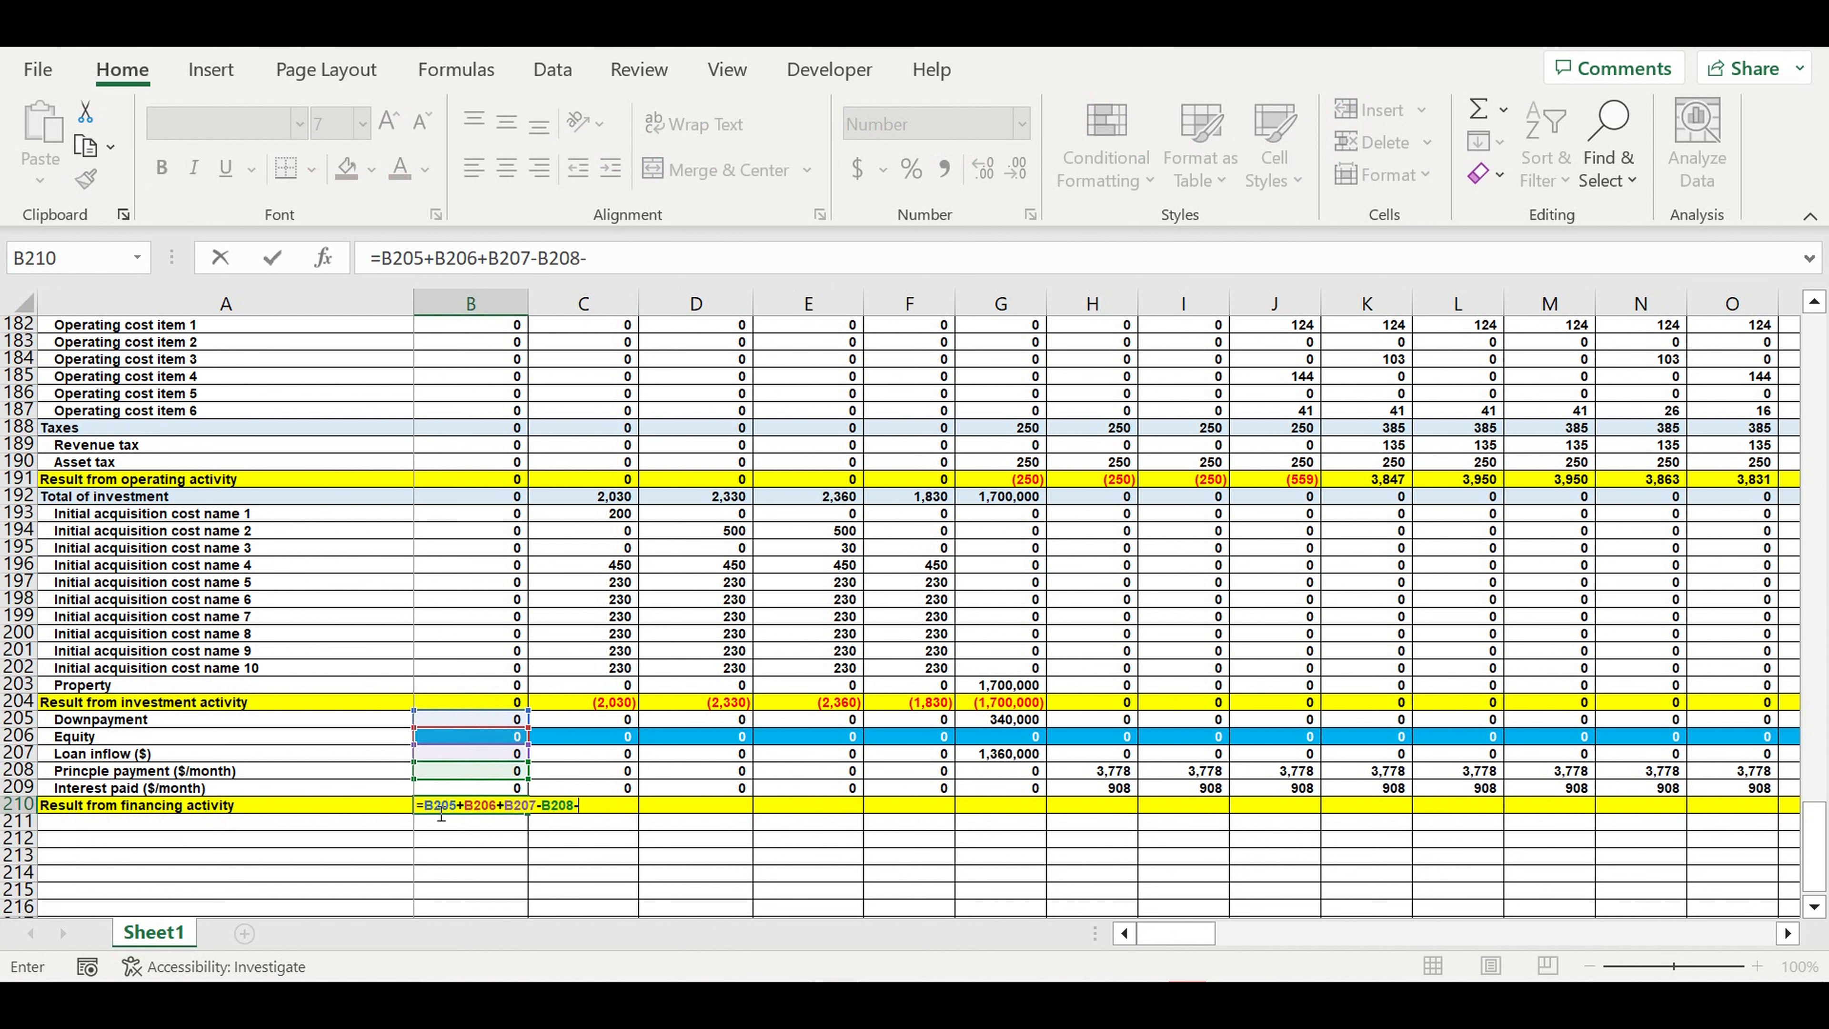
pyautogui.click(437, 789)
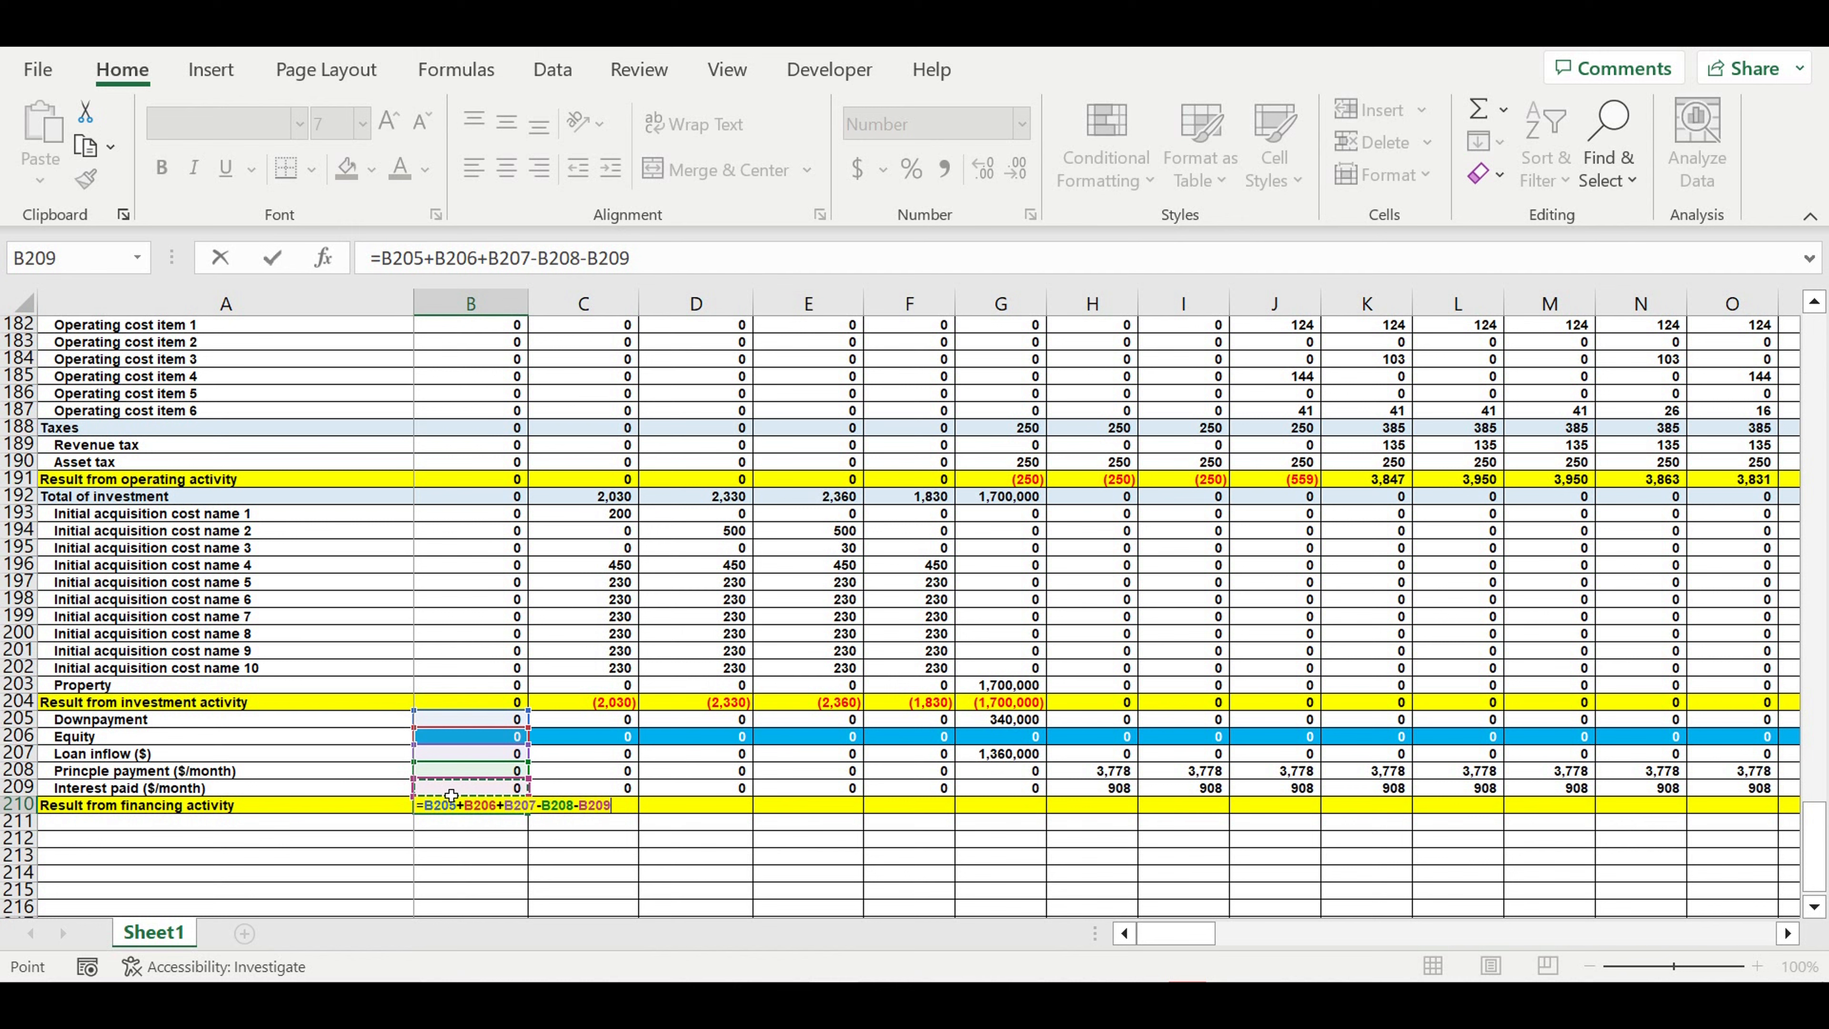
pyautogui.press('Return')
# Step: Fill the financing result formula from B210 across the timeline through column DQ
pyautogui.click(491, 806)
pyautogui.moveTo(528, 813); pyautogui.dragTo(1626, 849)
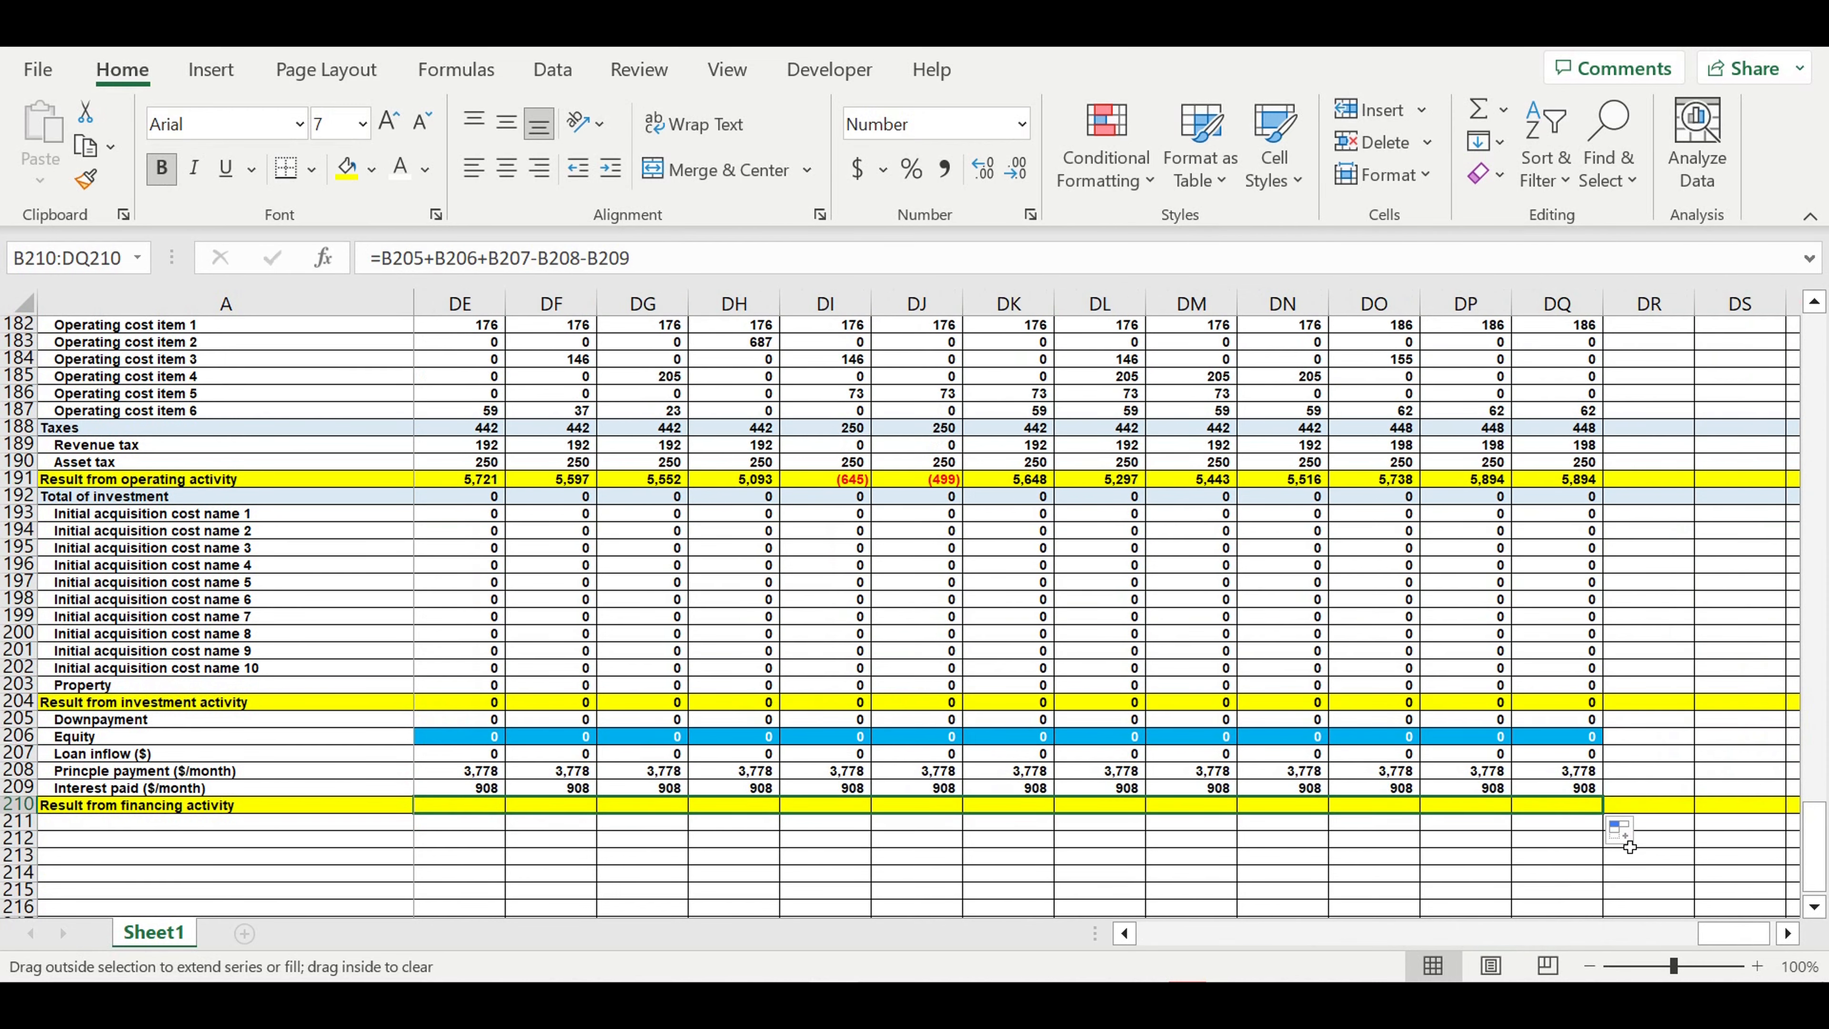
pyautogui.click(1541, 863)
pyautogui.moveTo(1704, 935); pyautogui.dragTo(974, 922)
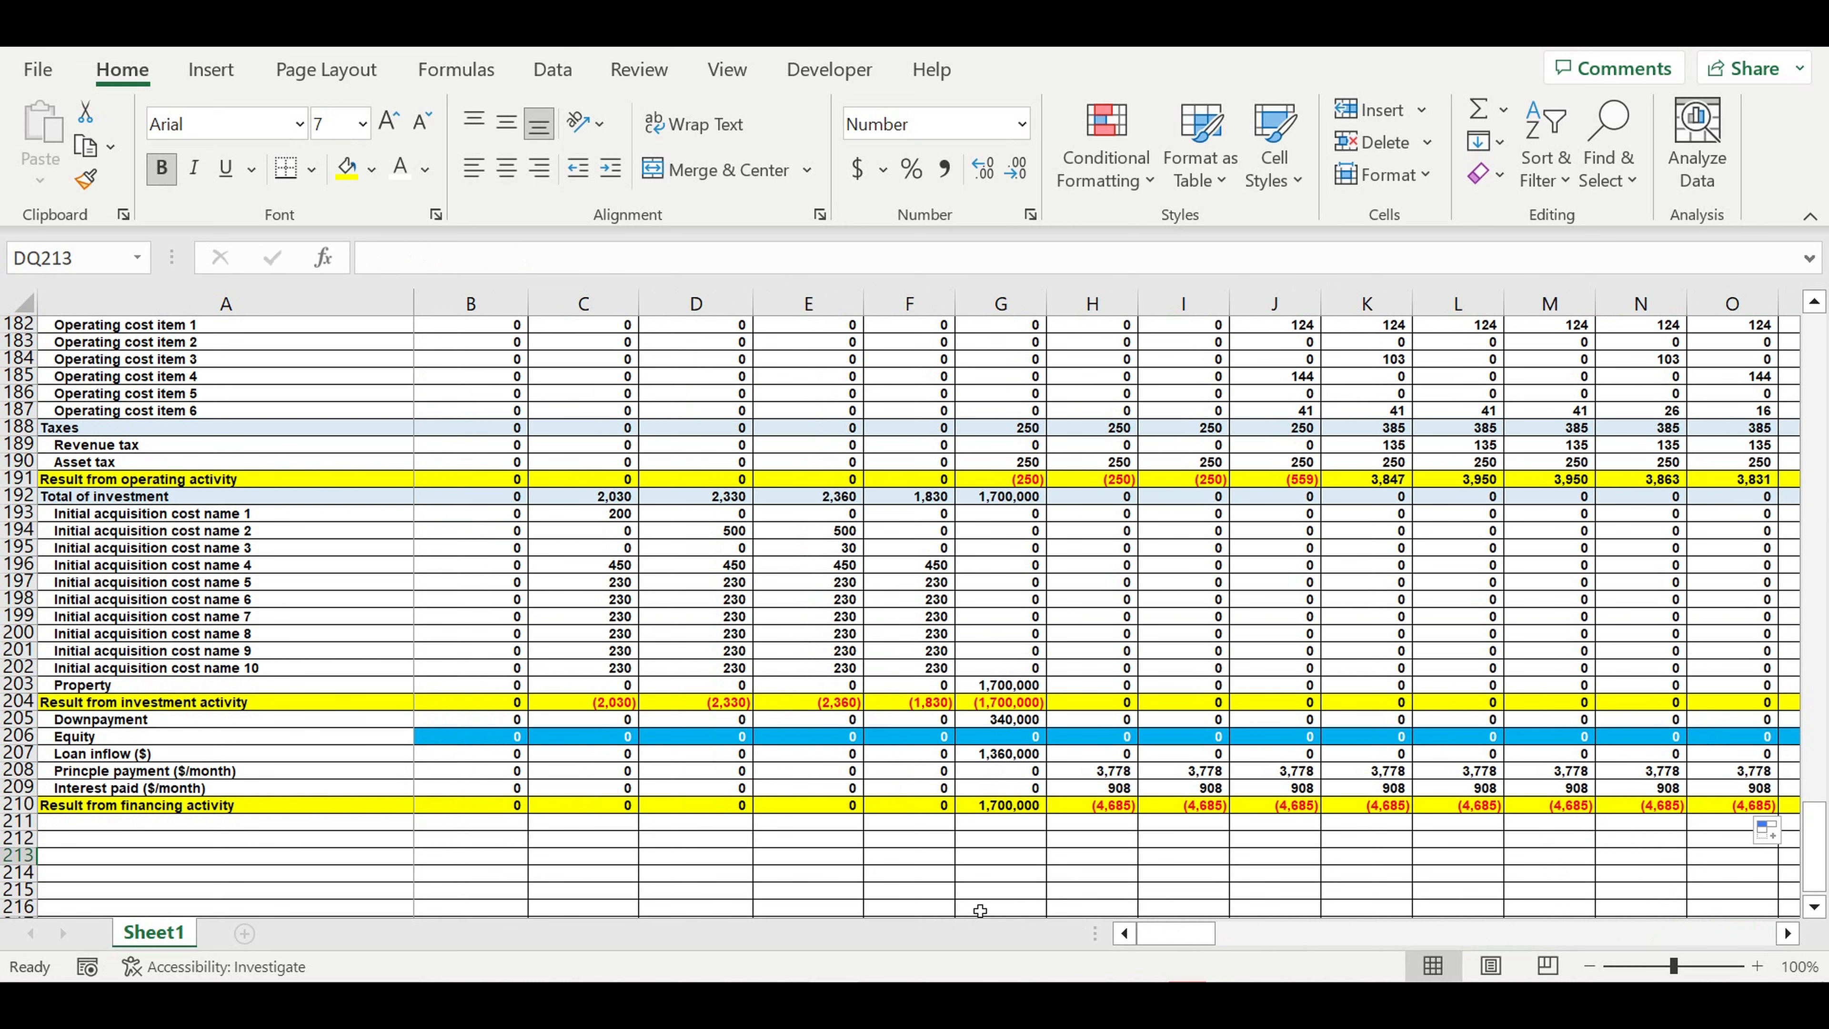
# Step: Insert a row below Asset tax in the Taxes section and label it "Profit tax" in A176
pyautogui.click(174, 858)
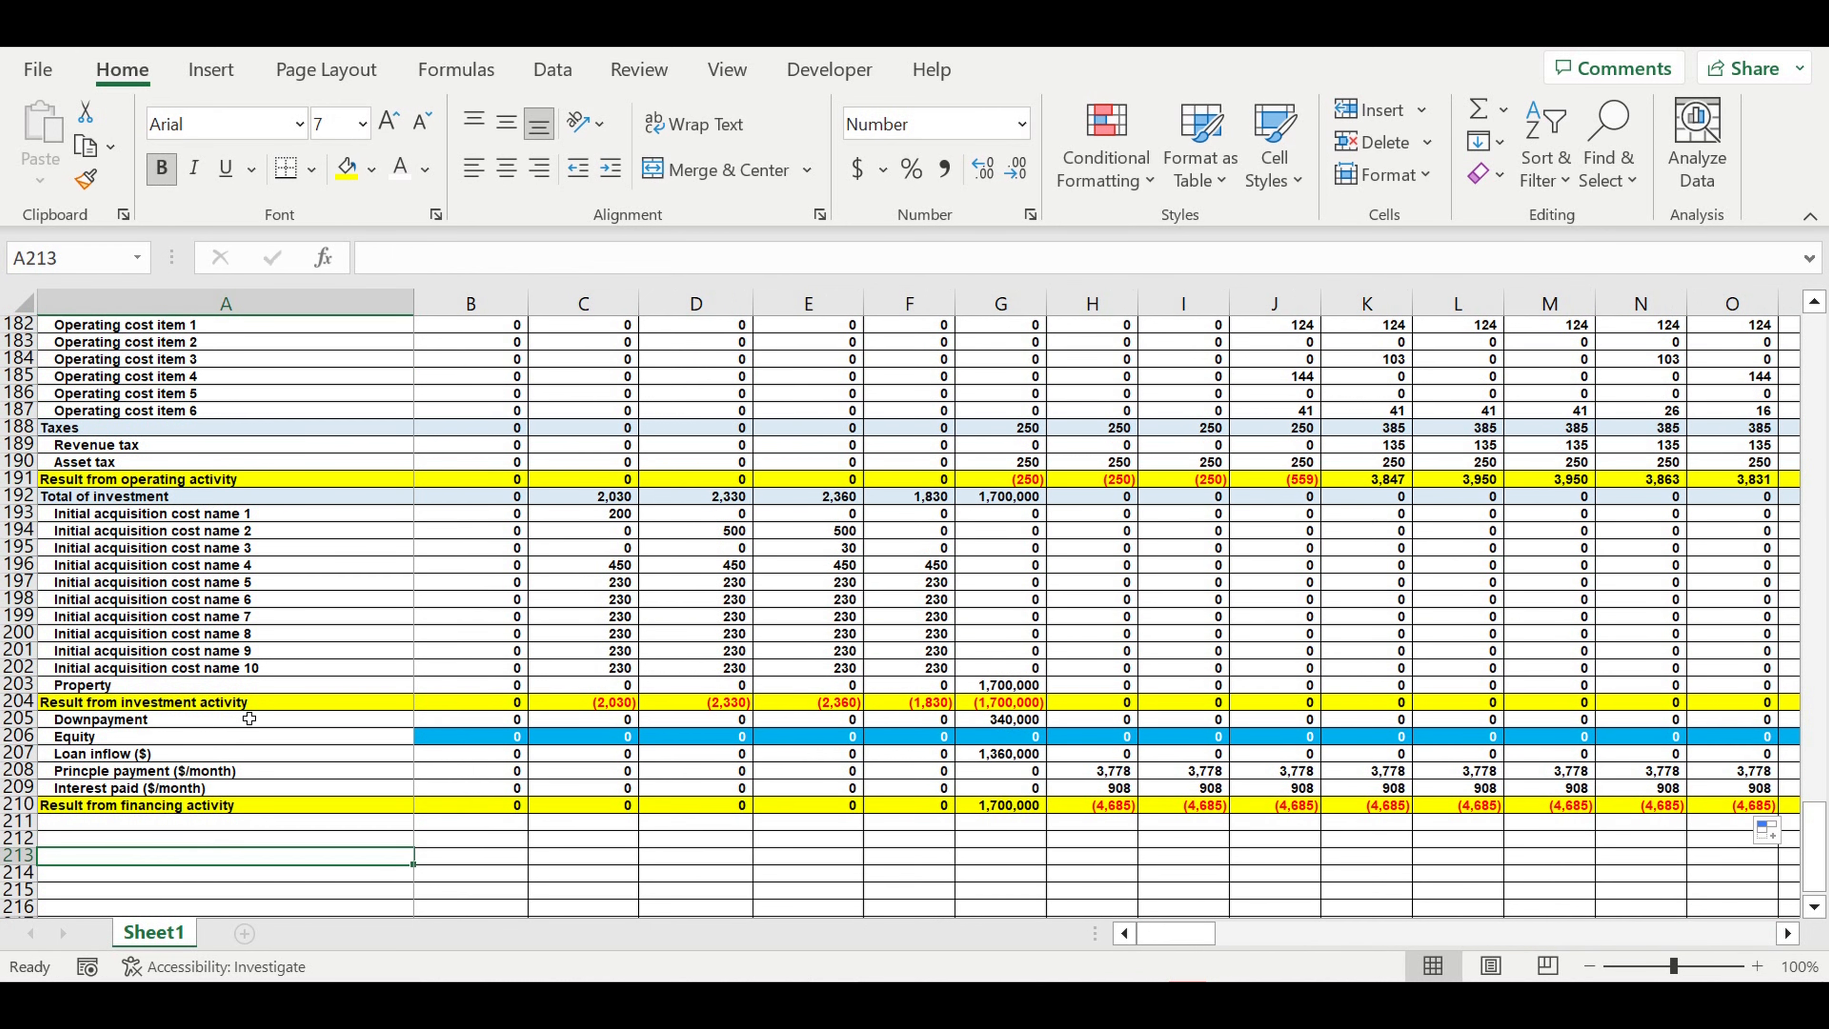
pyautogui.scroll(4, 251, 716)
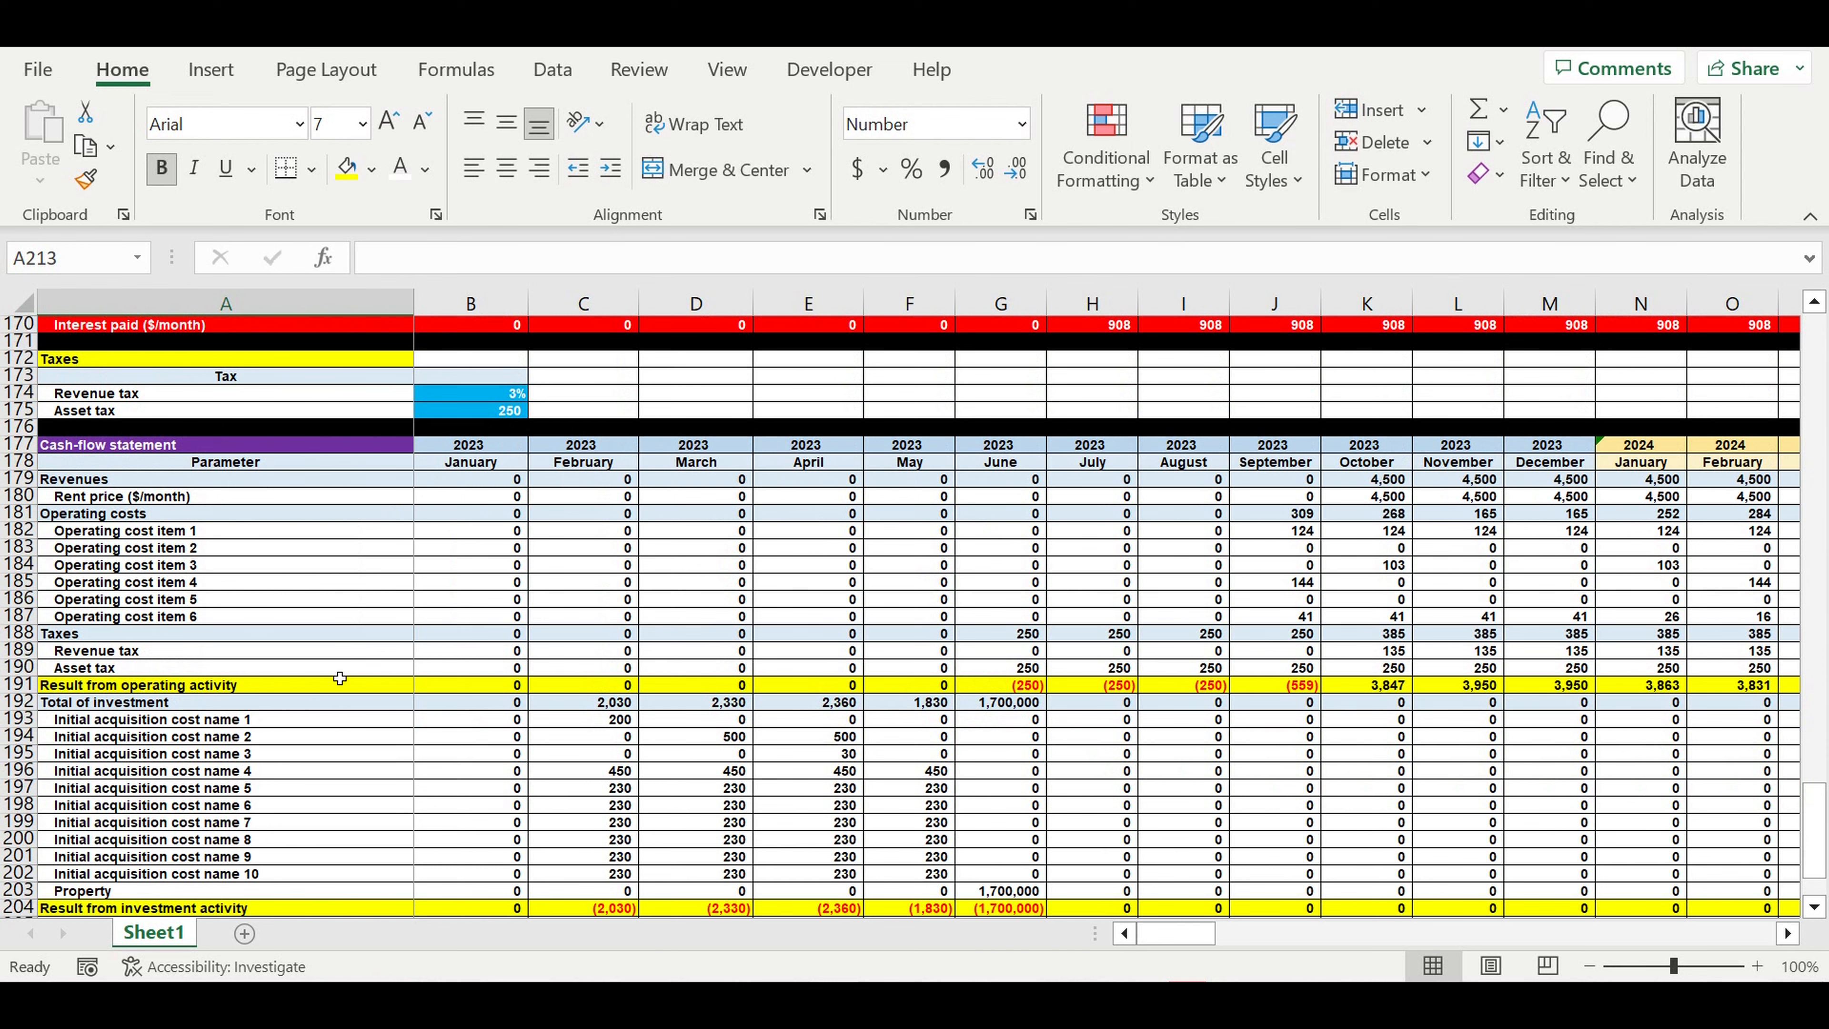
pyautogui.scroll(4, 343, 644)
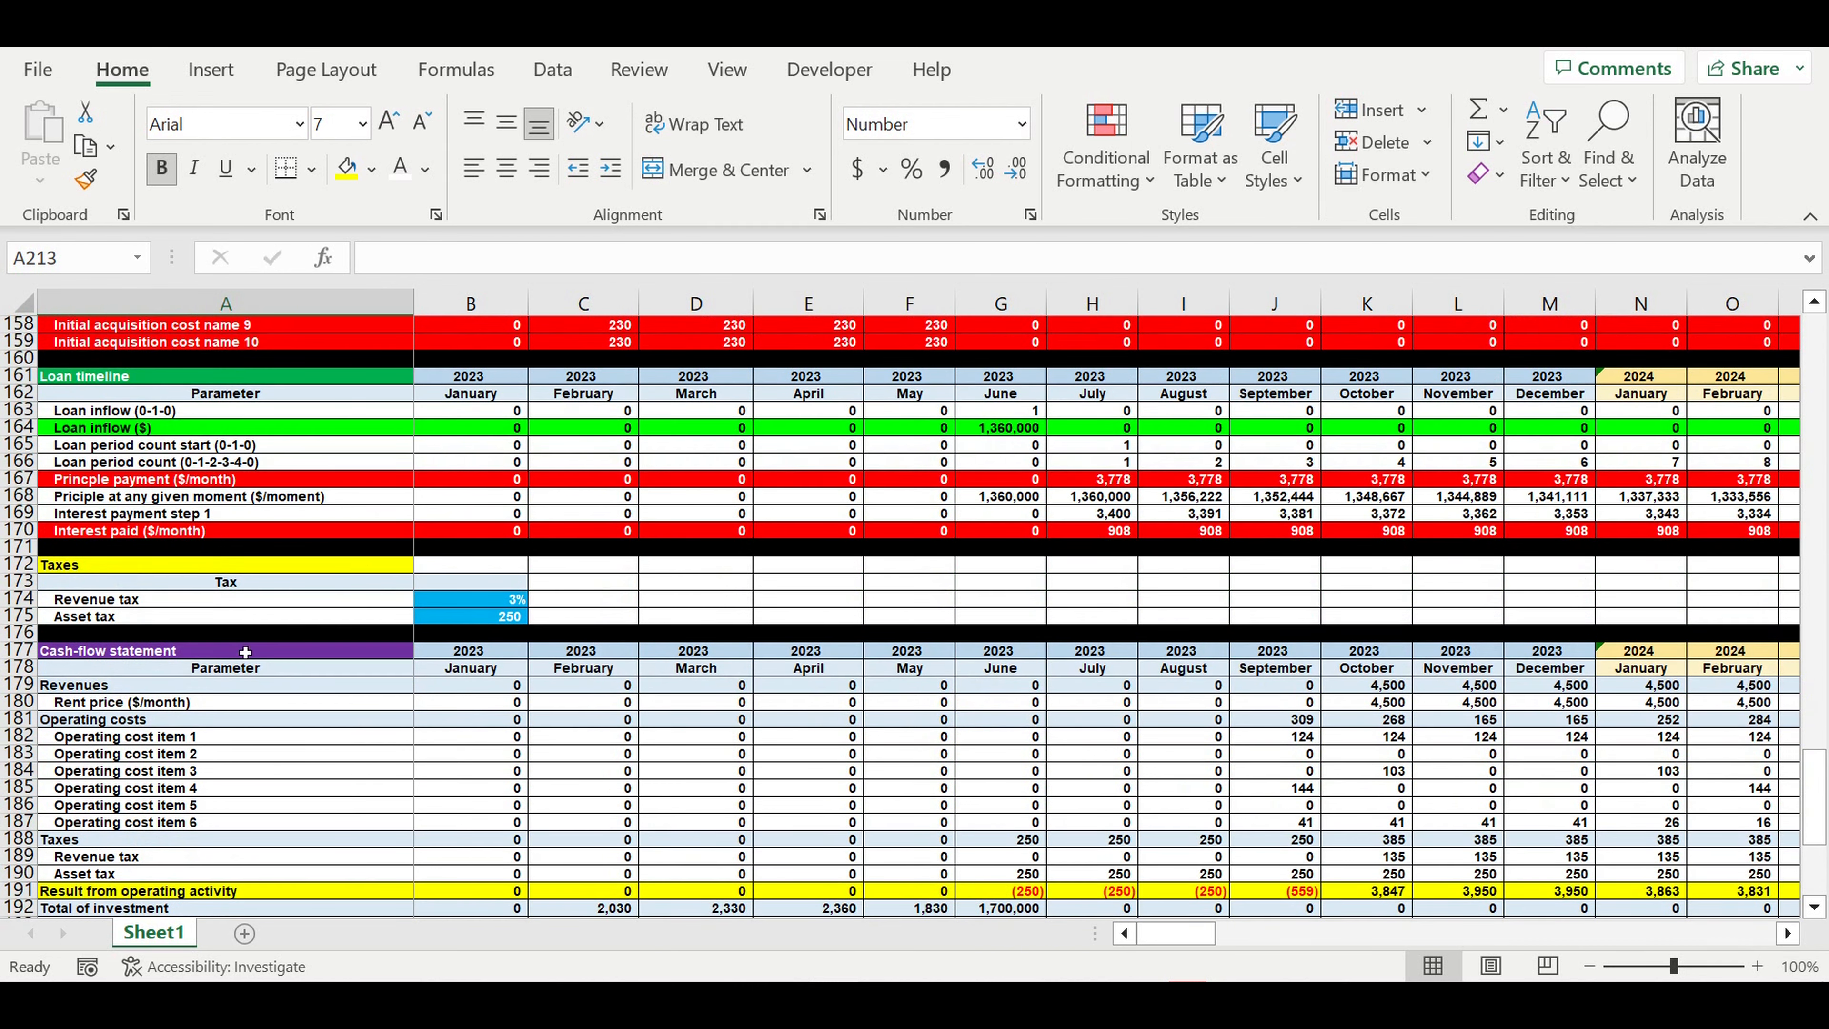
pyautogui.click(29, 650)
pyautogui.rightClick(22, 633)
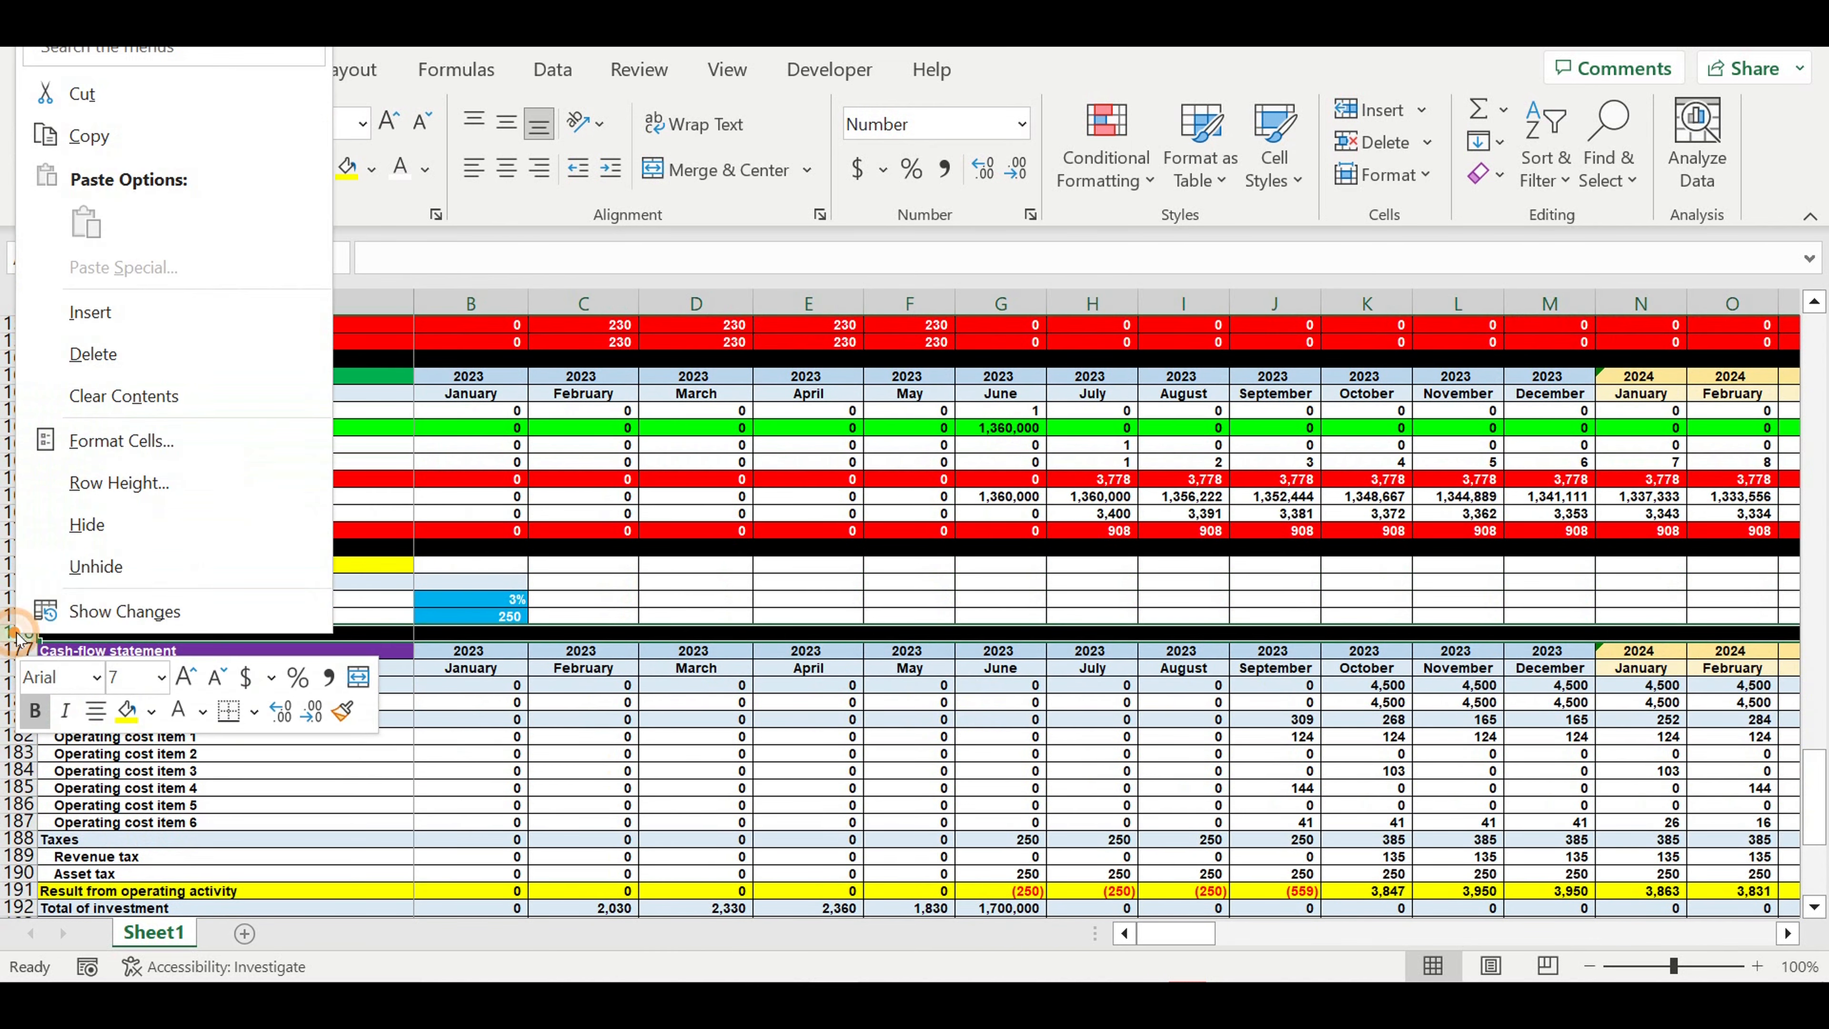
pyautogui.click(116, 312)
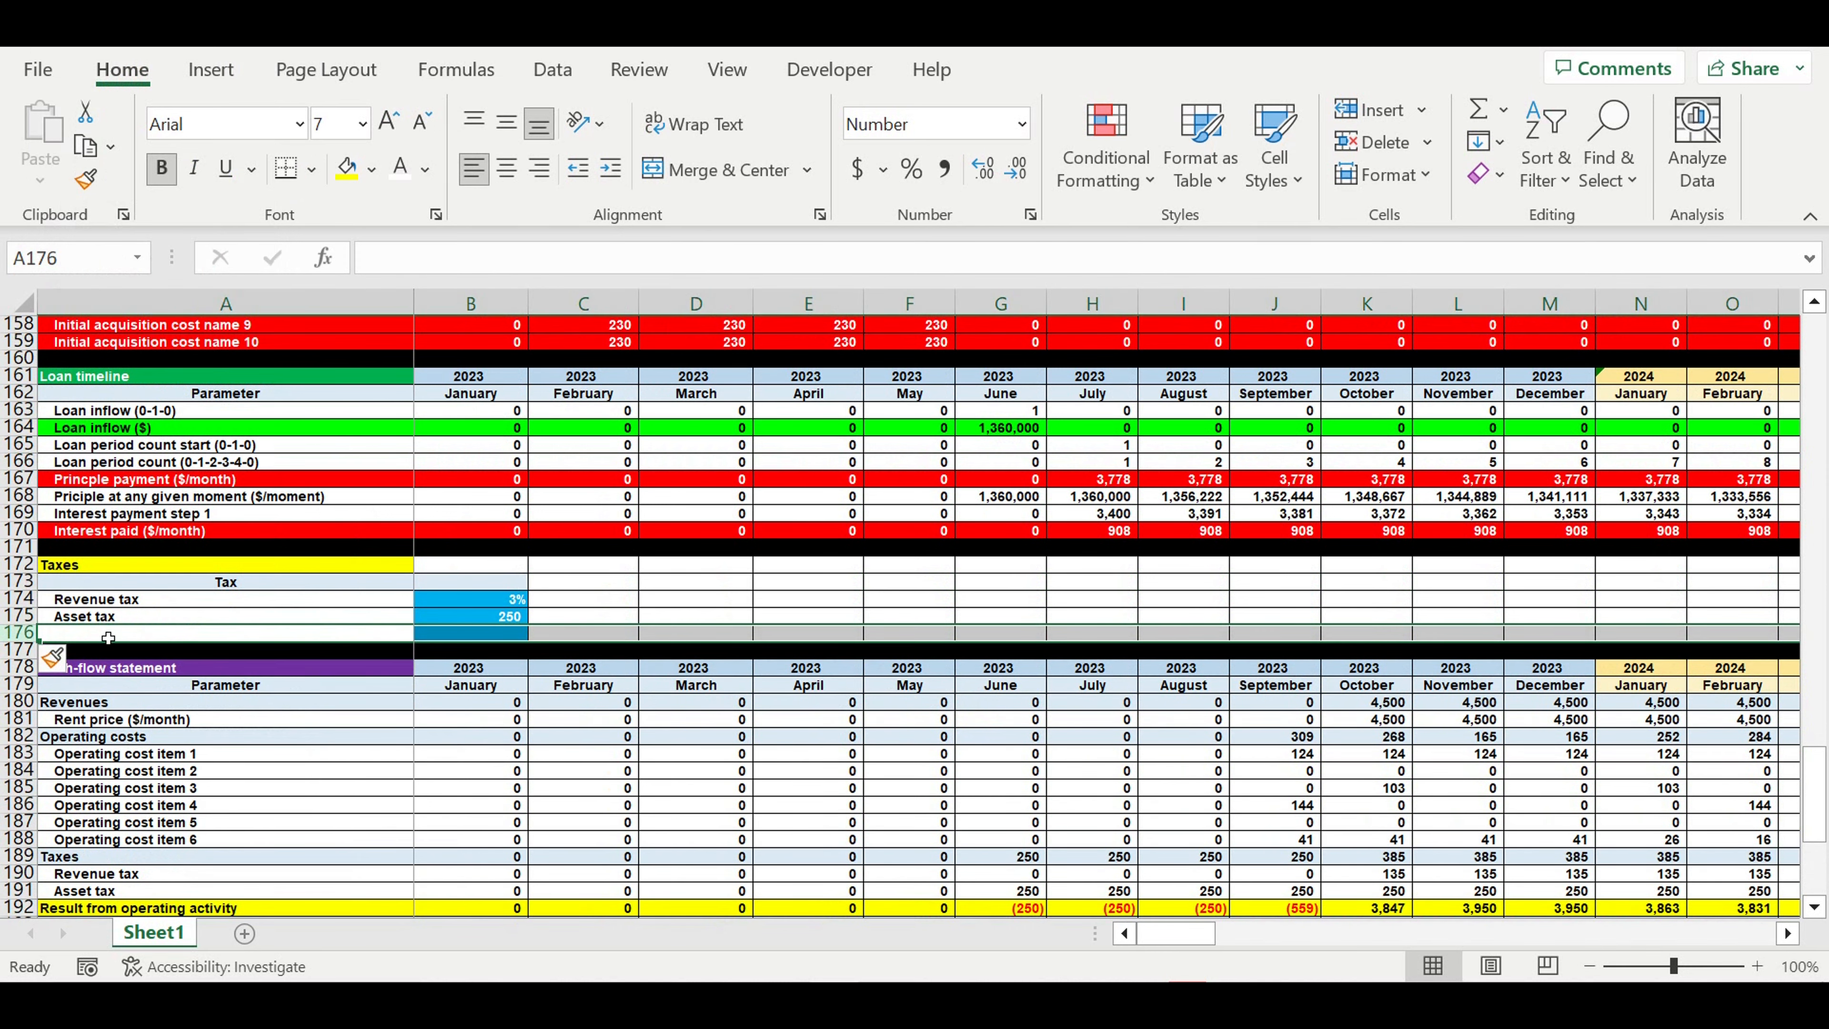
pyautogui.click(107, 638)
pyautogui.write('Profit tax')
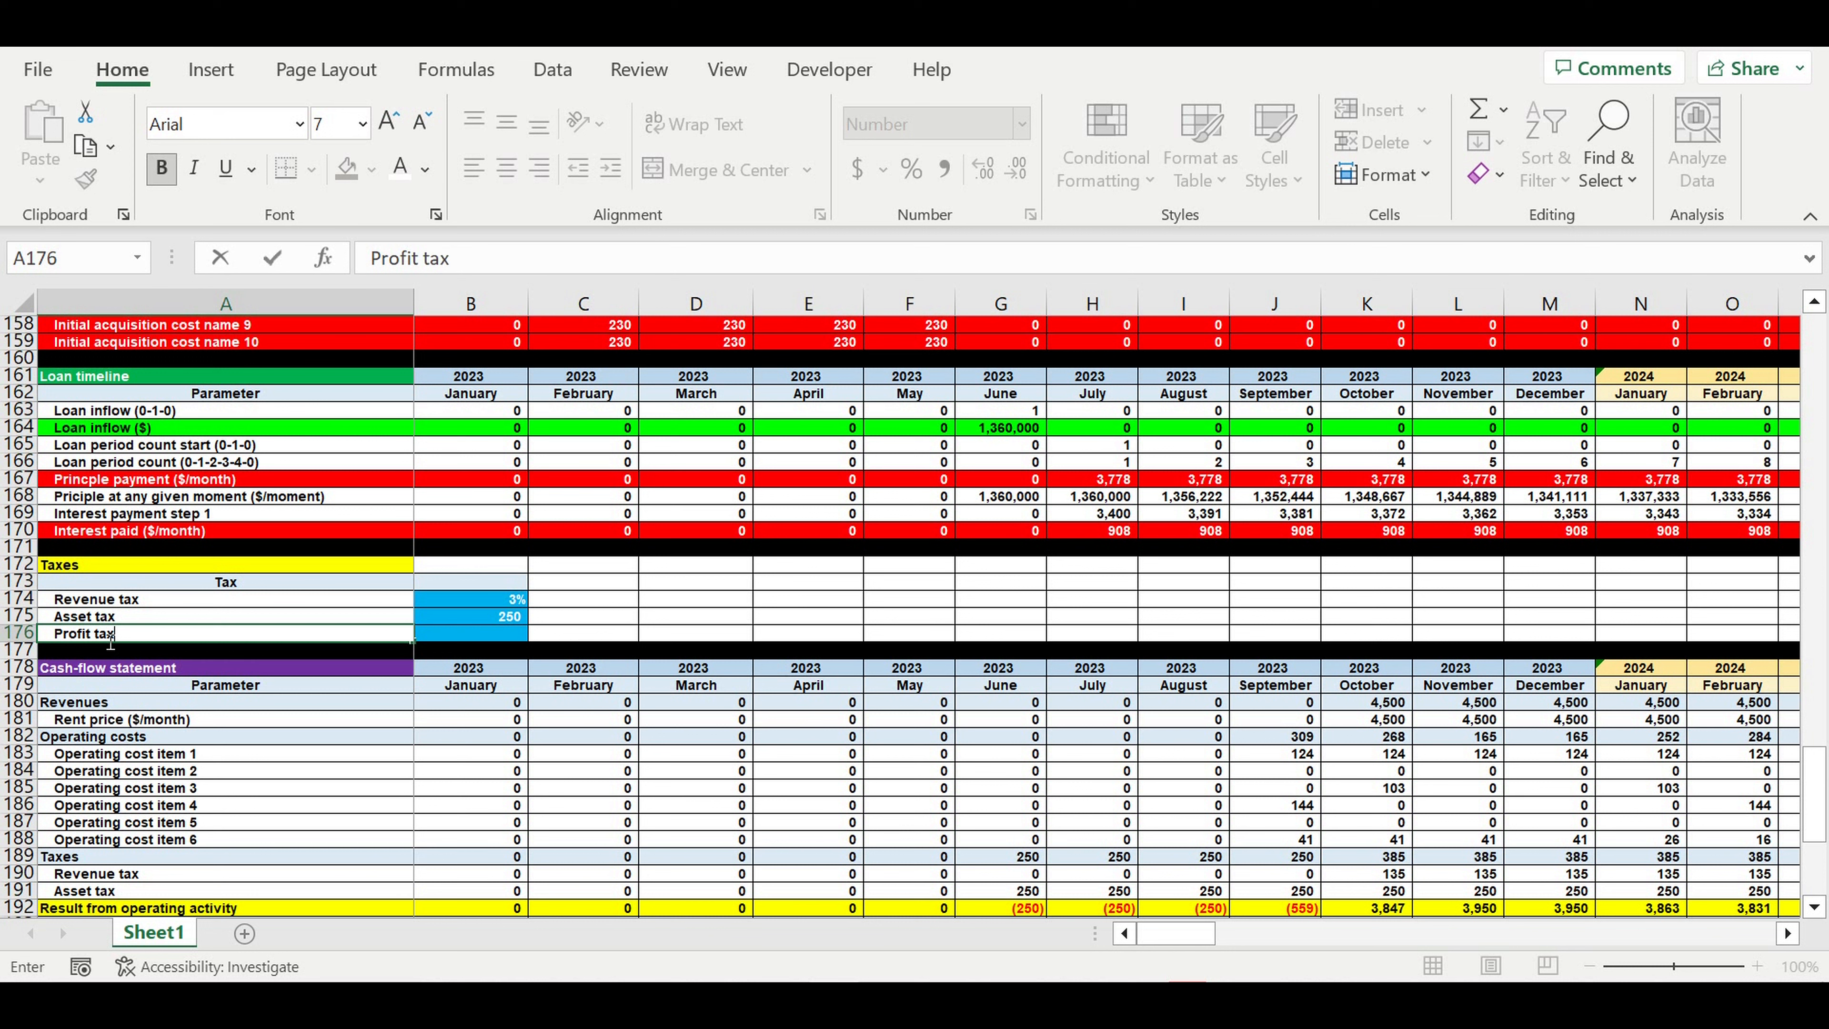
pyautogui.press('Return')
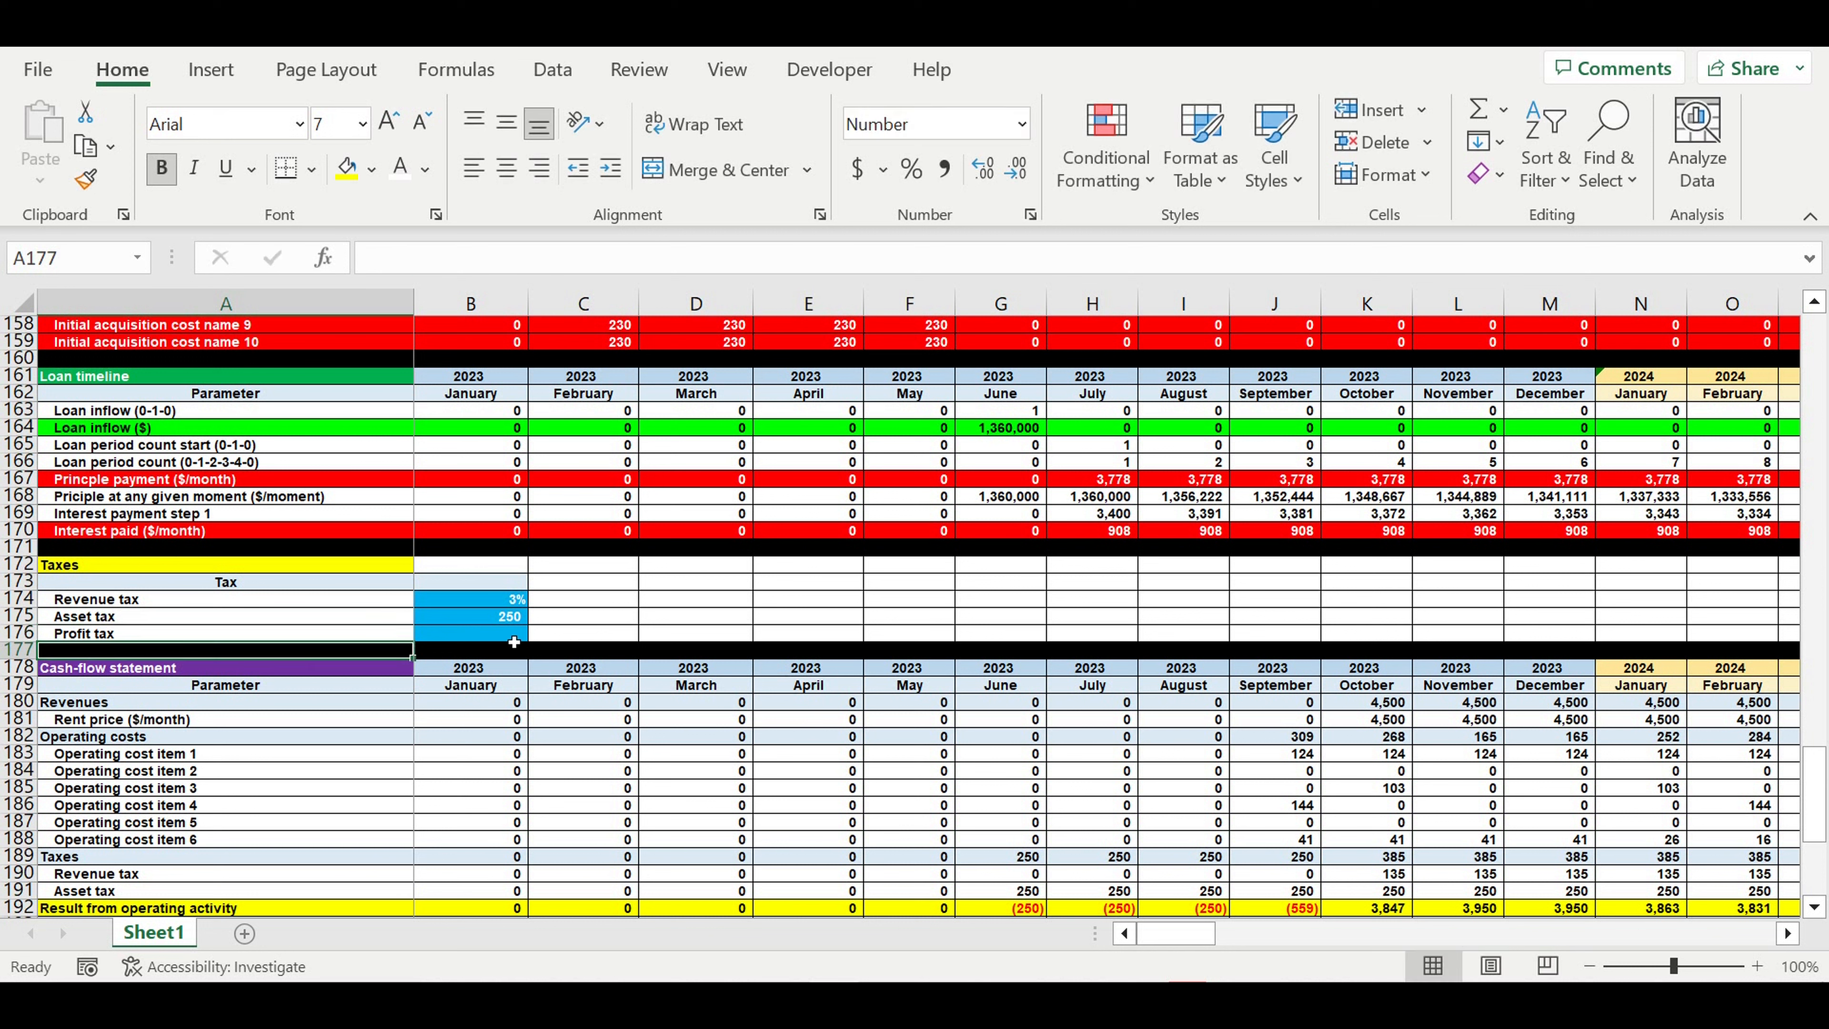
# Step: Format the profit tax input in B176 as a percentage and set it to 5%
pyautogui.click(471, 632)
pyautogui.click(915, 182)
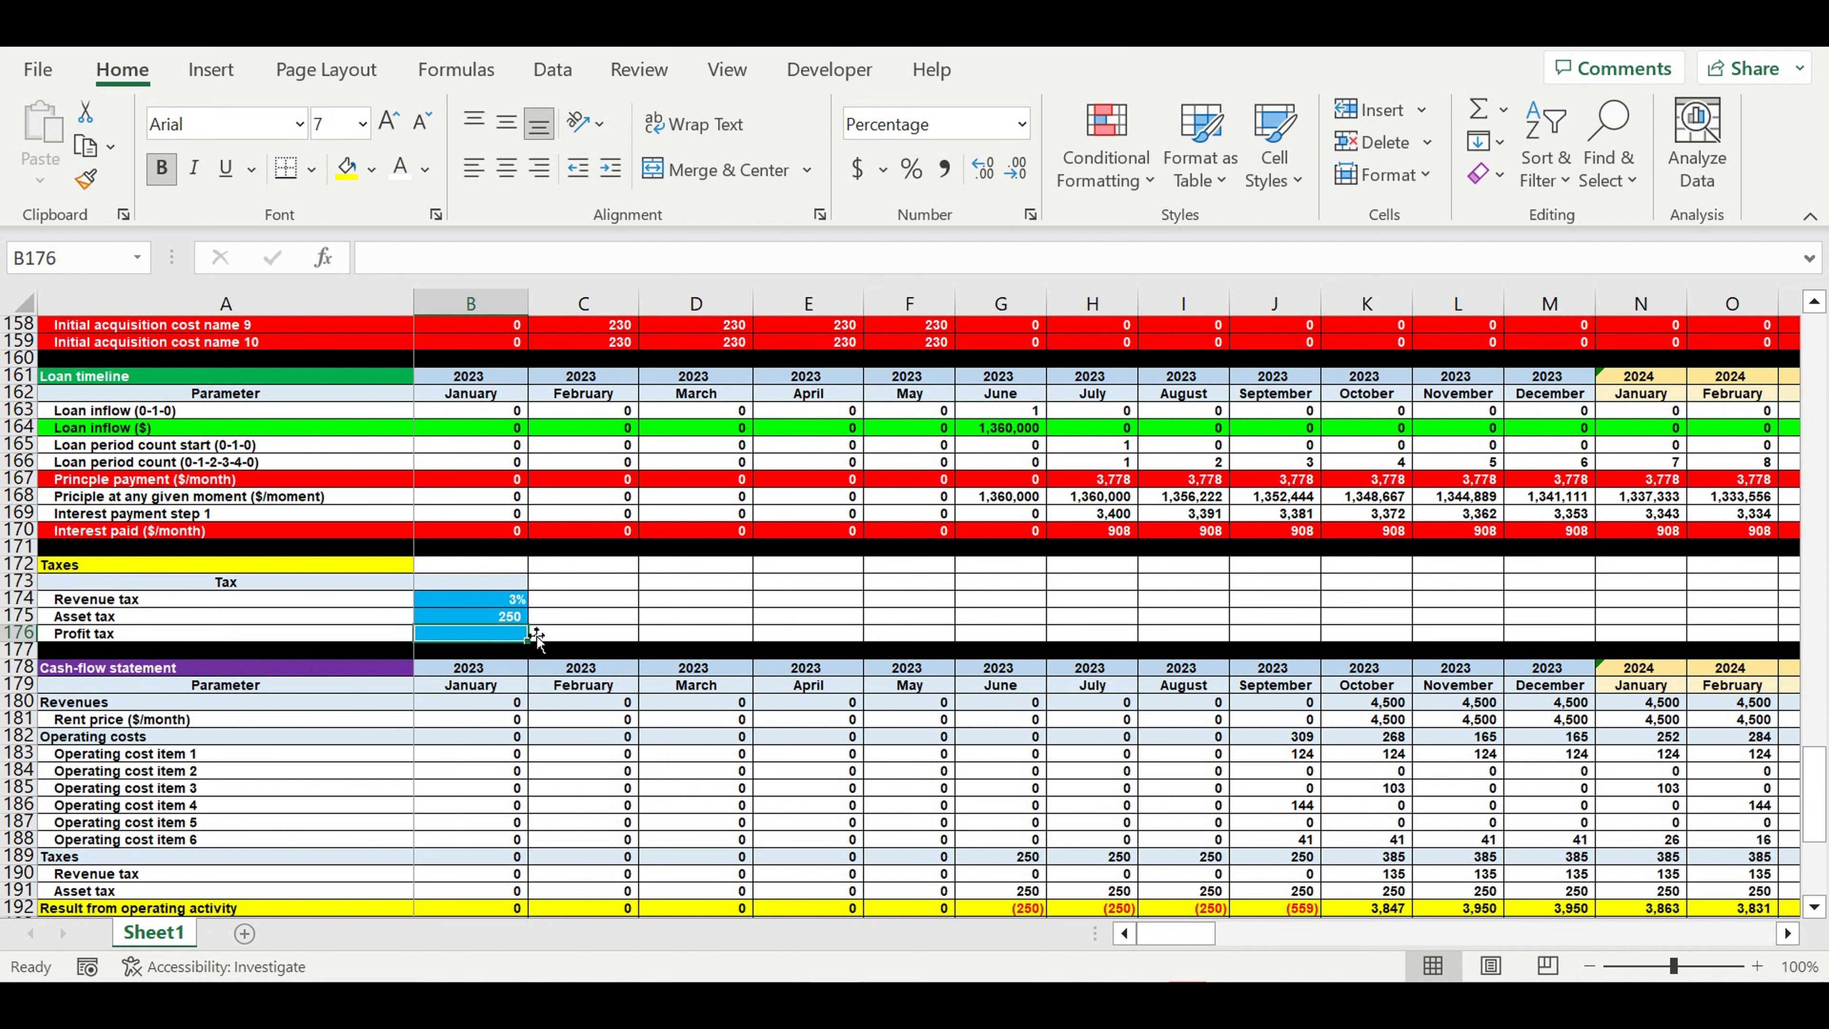
pyautogui.write('5%')
pyautogui.press('Return')
pyautogui.click(633, 601)
pyautogui.click(503, 634)
# Step: Insert a row below Asset tax in the cash-flow statement and fill the tax label down from A191 to A192
pyautogui.scroll(-5, 649, 607)
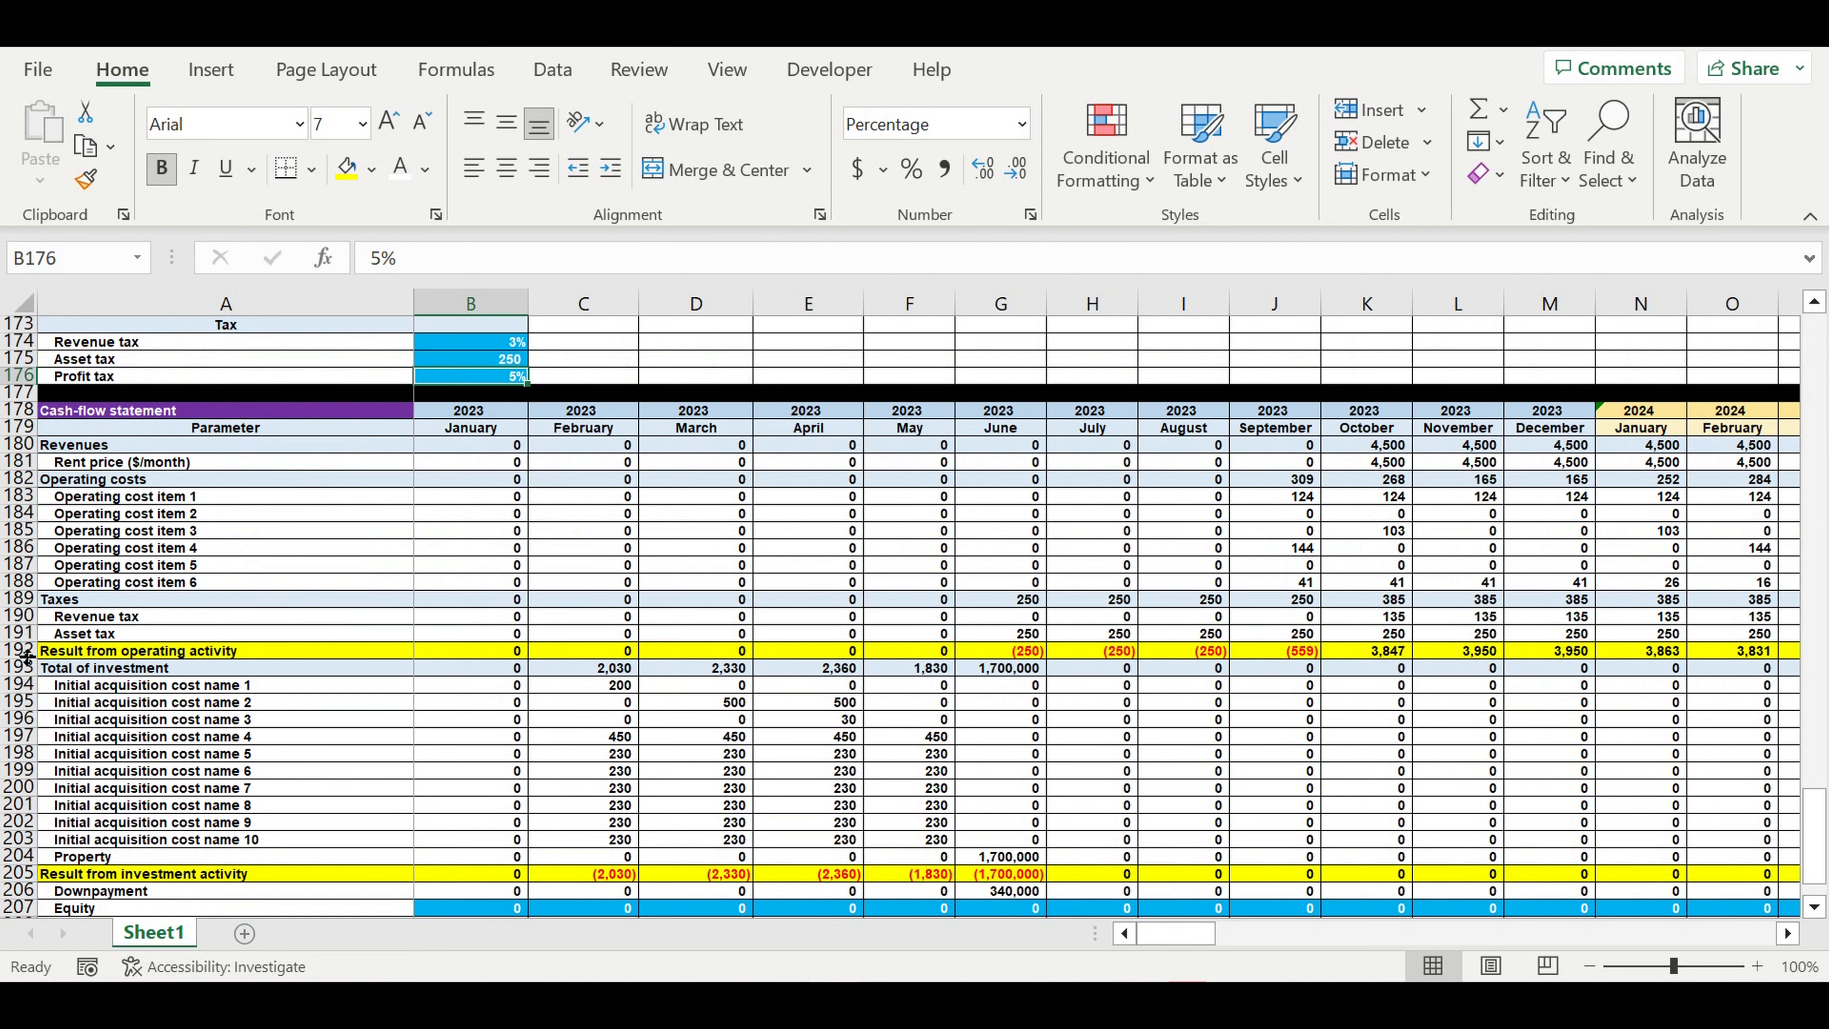
pyautogui.click(27, 652)
pyautogui.rightClick(27, 652)
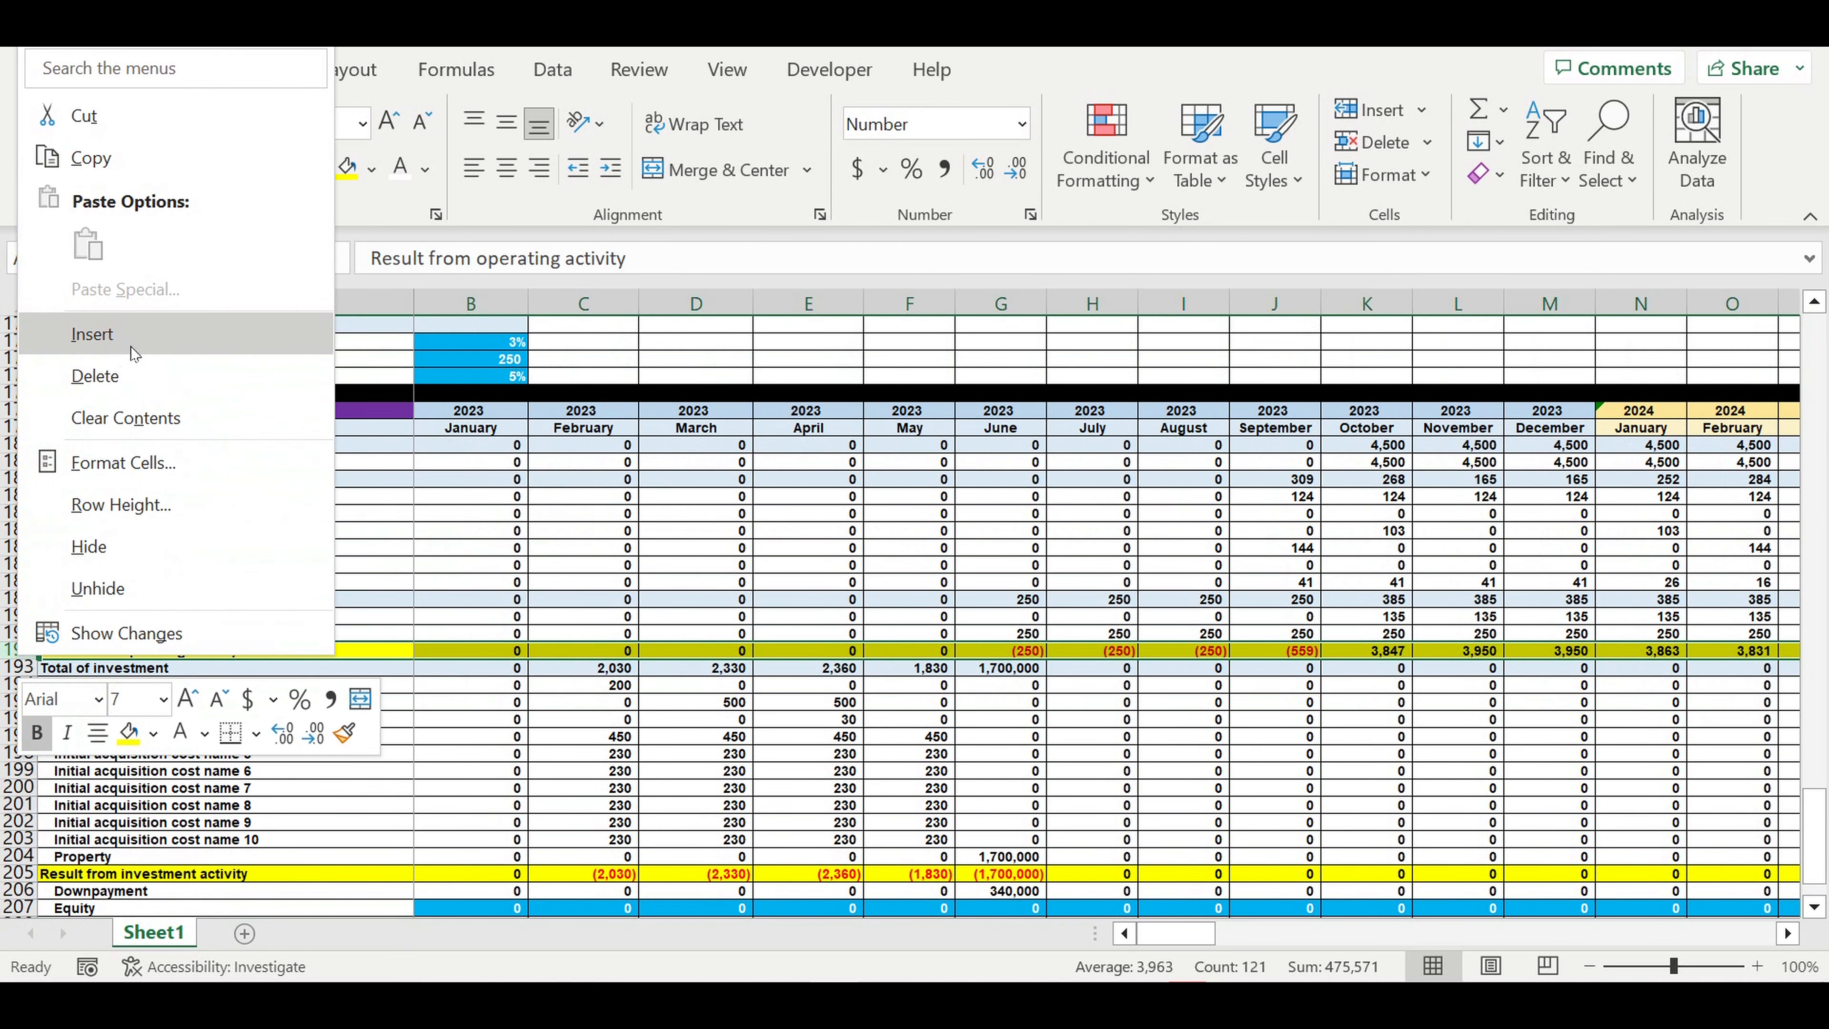
pyautogui.click(92, 334)
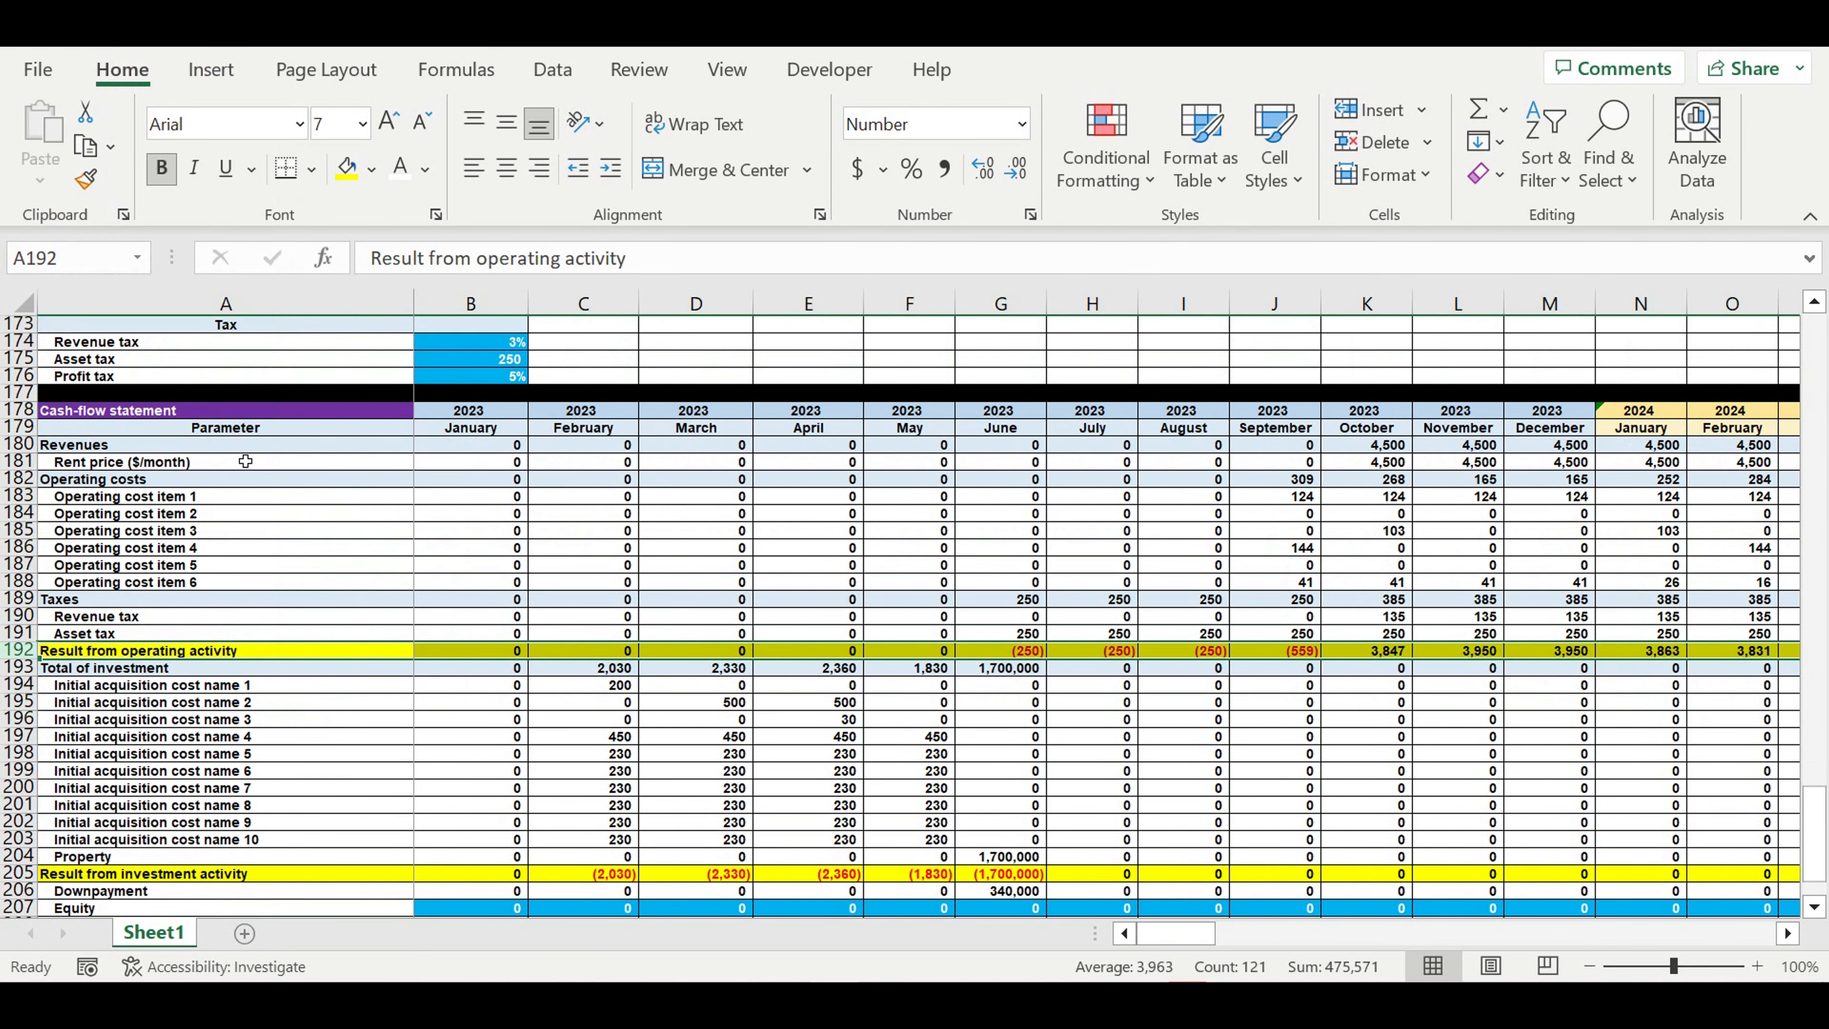
pyautogui.click(122, 627)
pyautogui.moveTo(419, 653); pyautogui.dragTo(418, 657)
pyautogui.click(502, 754)
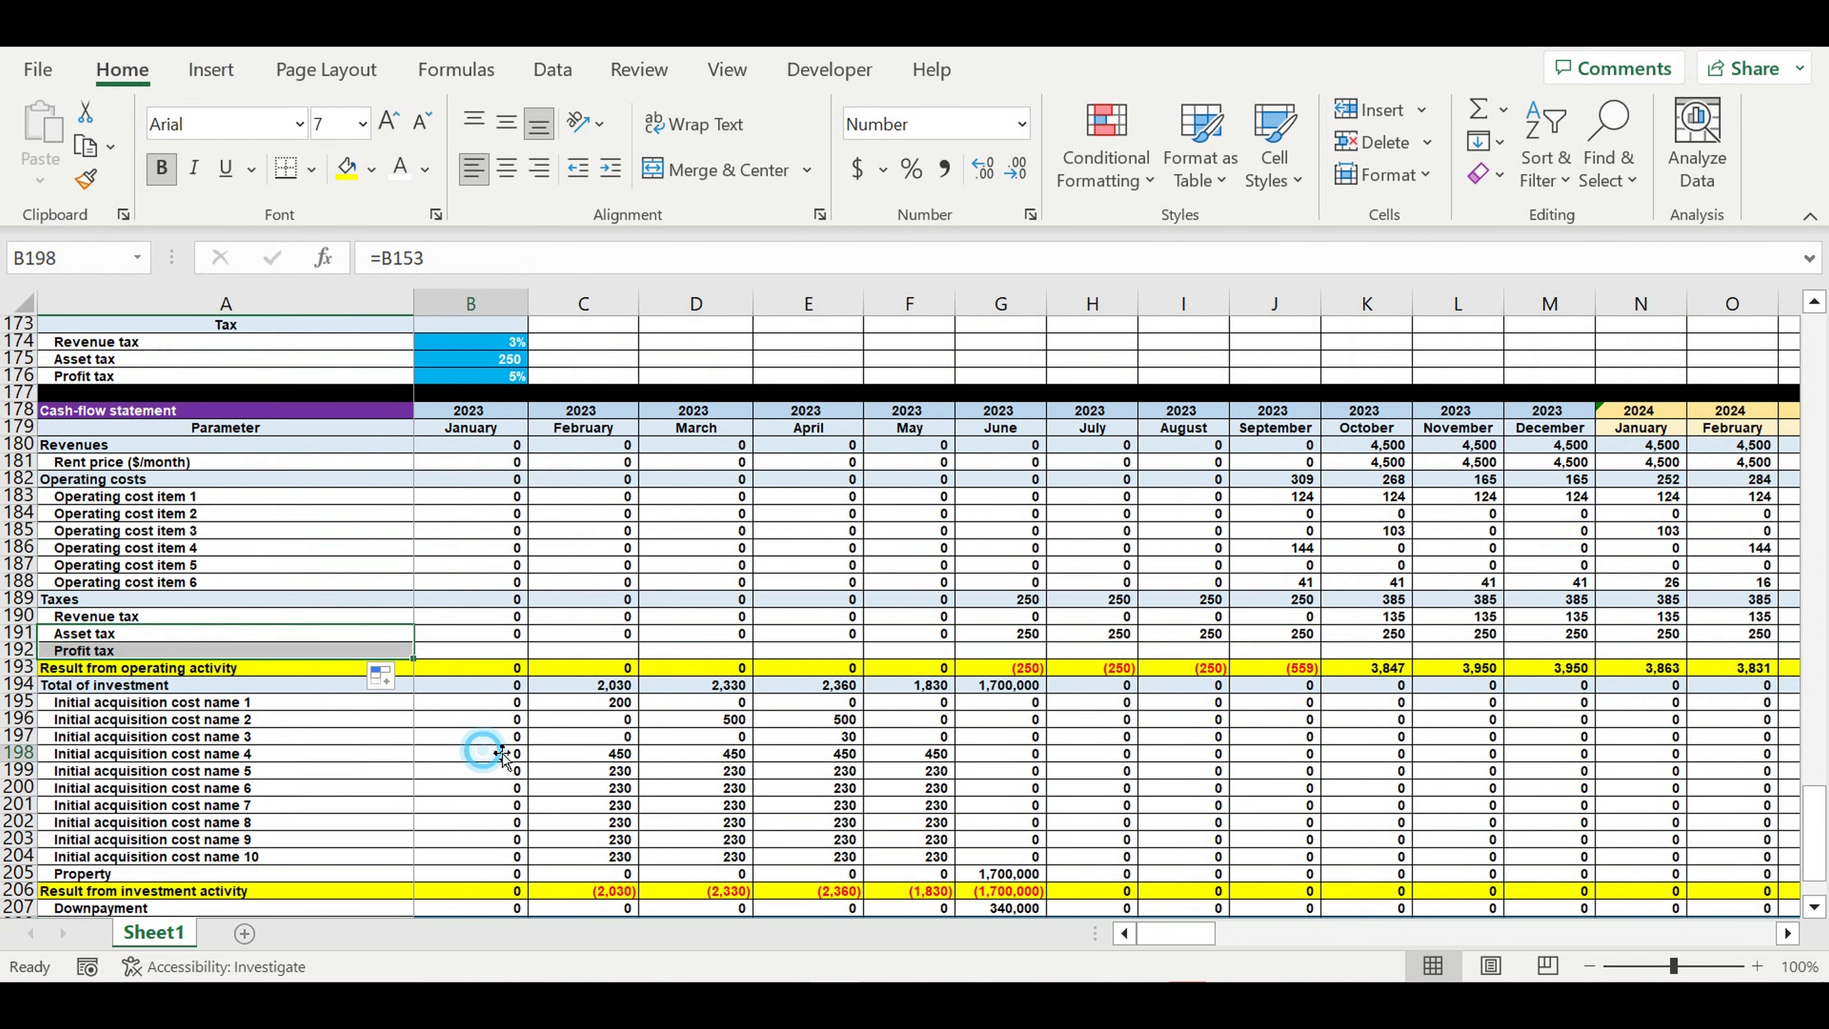
# Step: Begin an IF formula in B192 whose test subtracts operating costs, revenue tax and asset tax from revenues: B180-B182-B190-B191
pyautogui.click(476, 651)
pyautogui.moveTo(1162, 935); pyautogui.dragTo(1124, 932)
pyautogui.press('Up')
pyautogui.scroll(1, 745, 704)
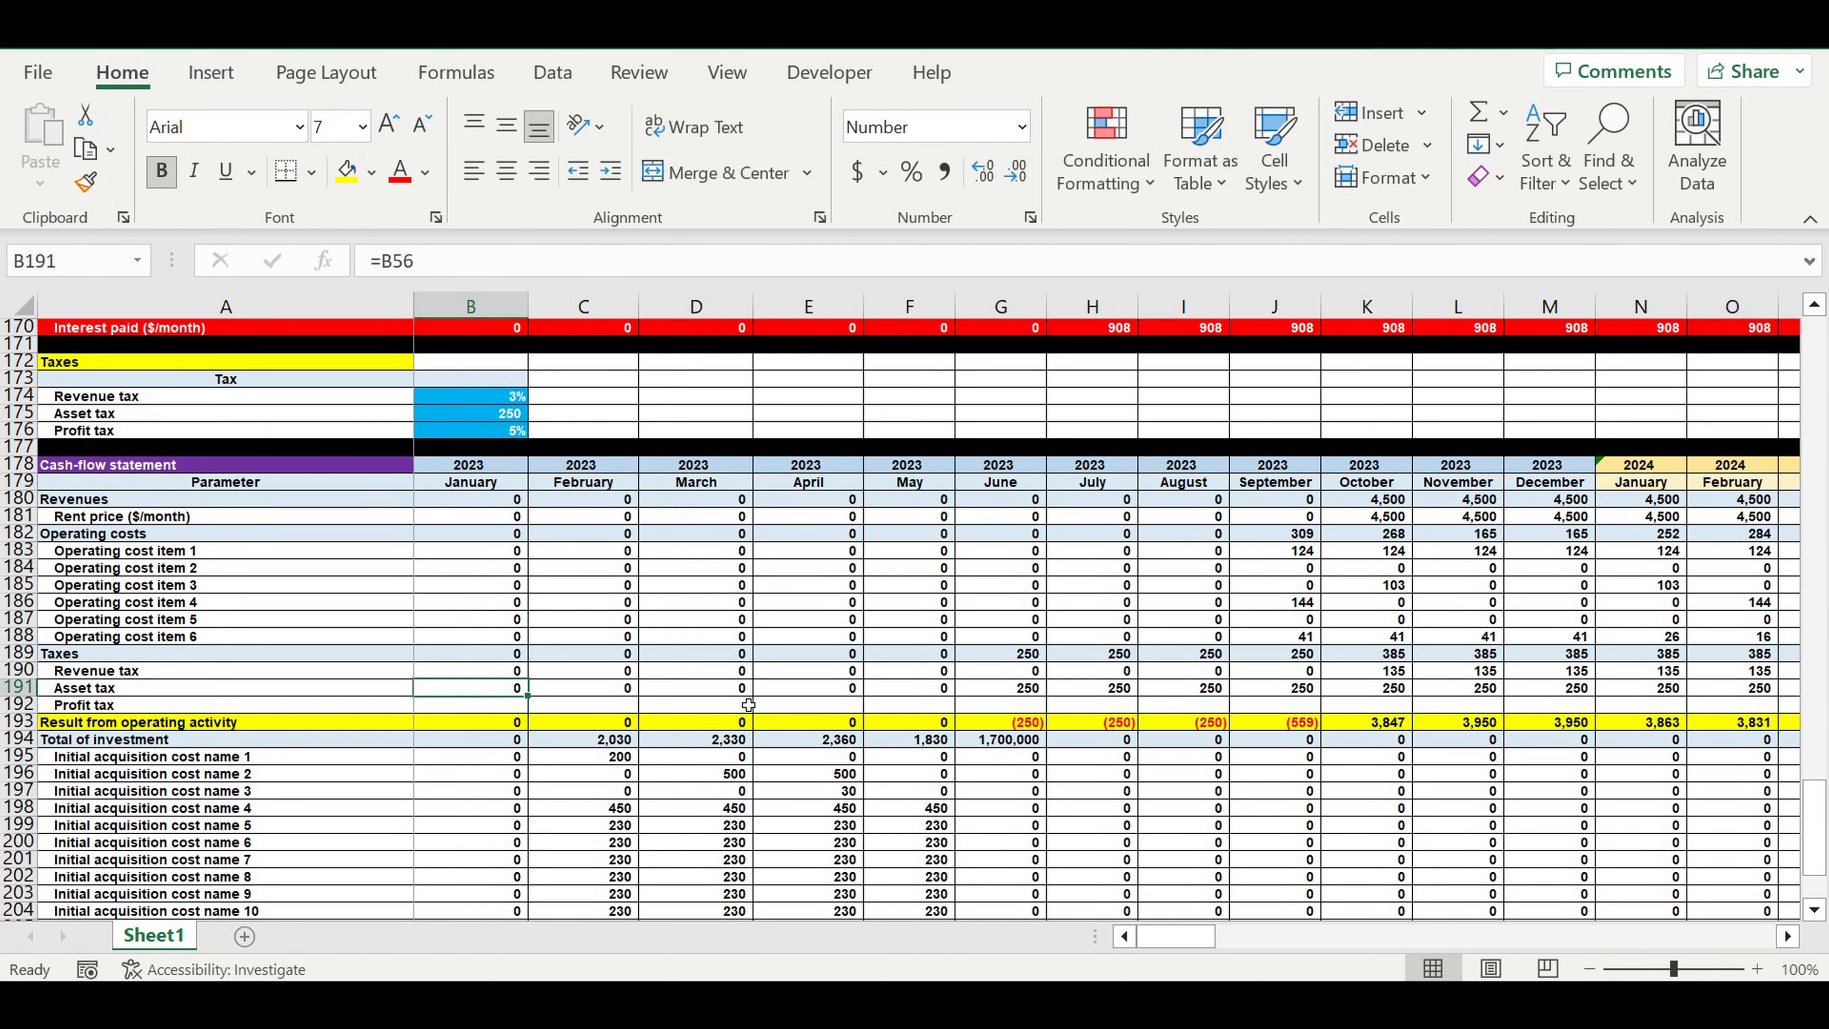
pyautogui.click(472, 704)
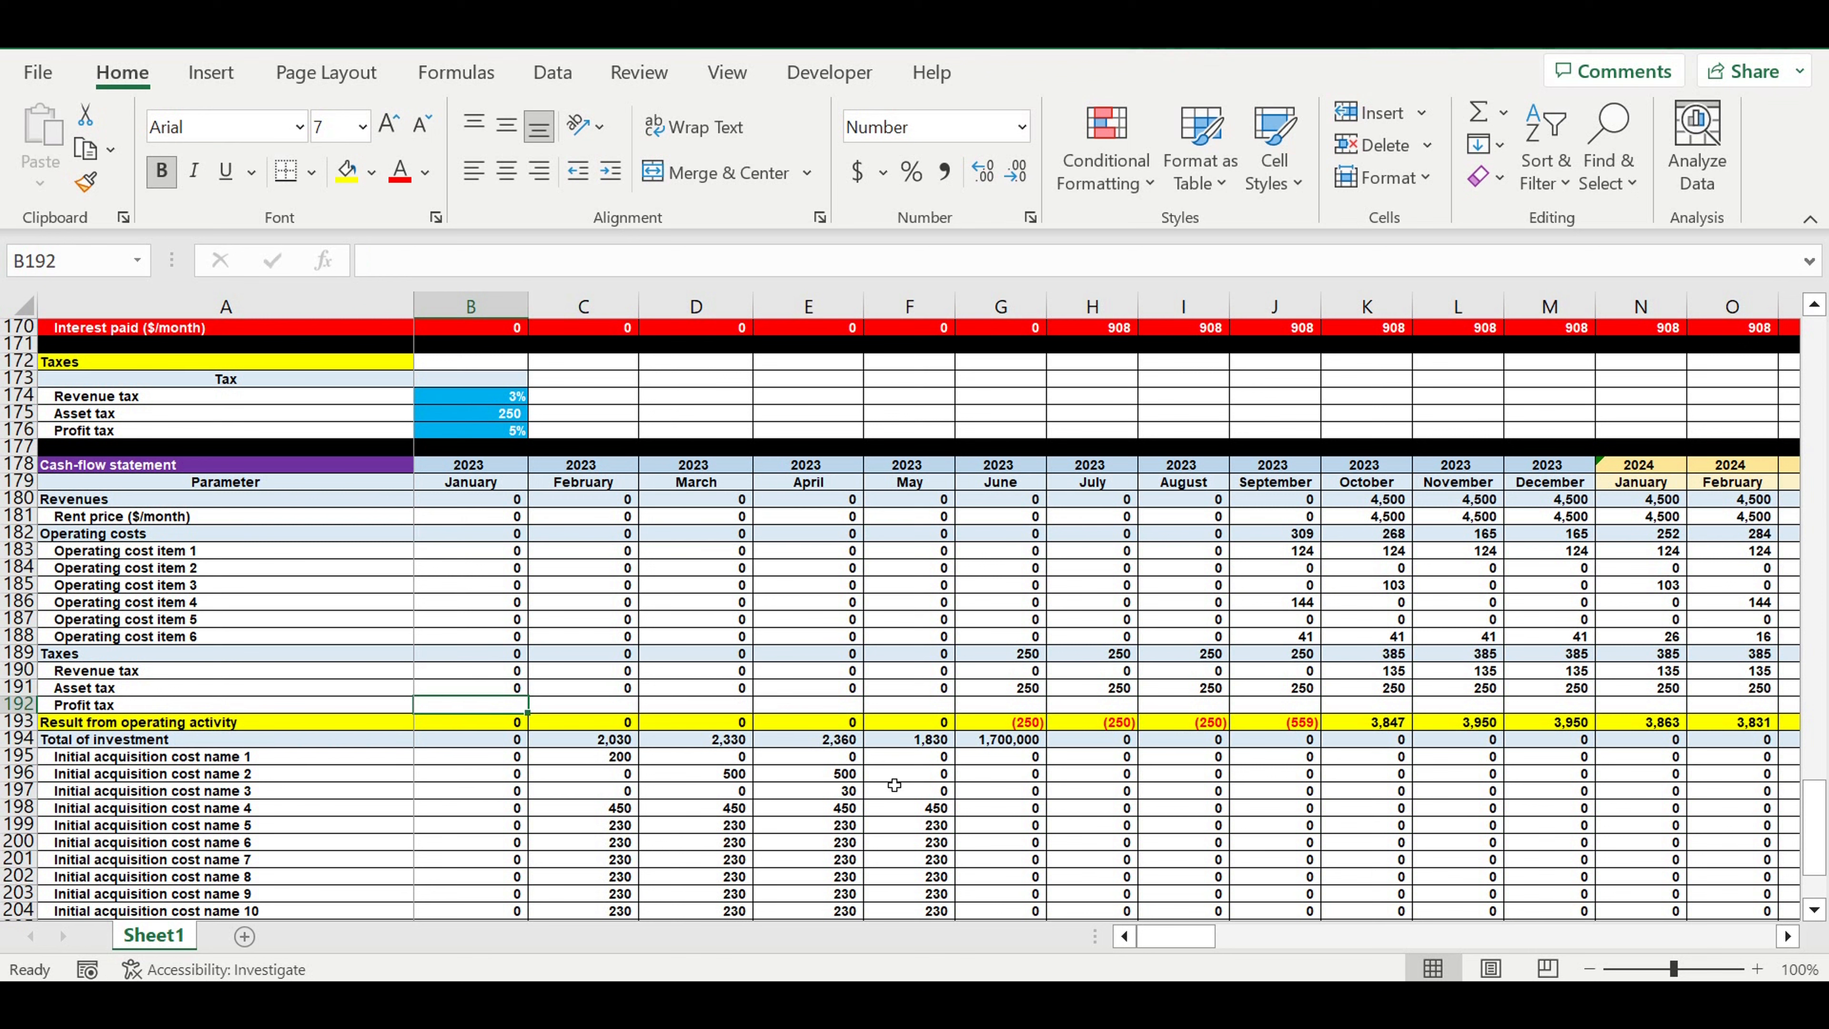
pyautogui.write('=if')
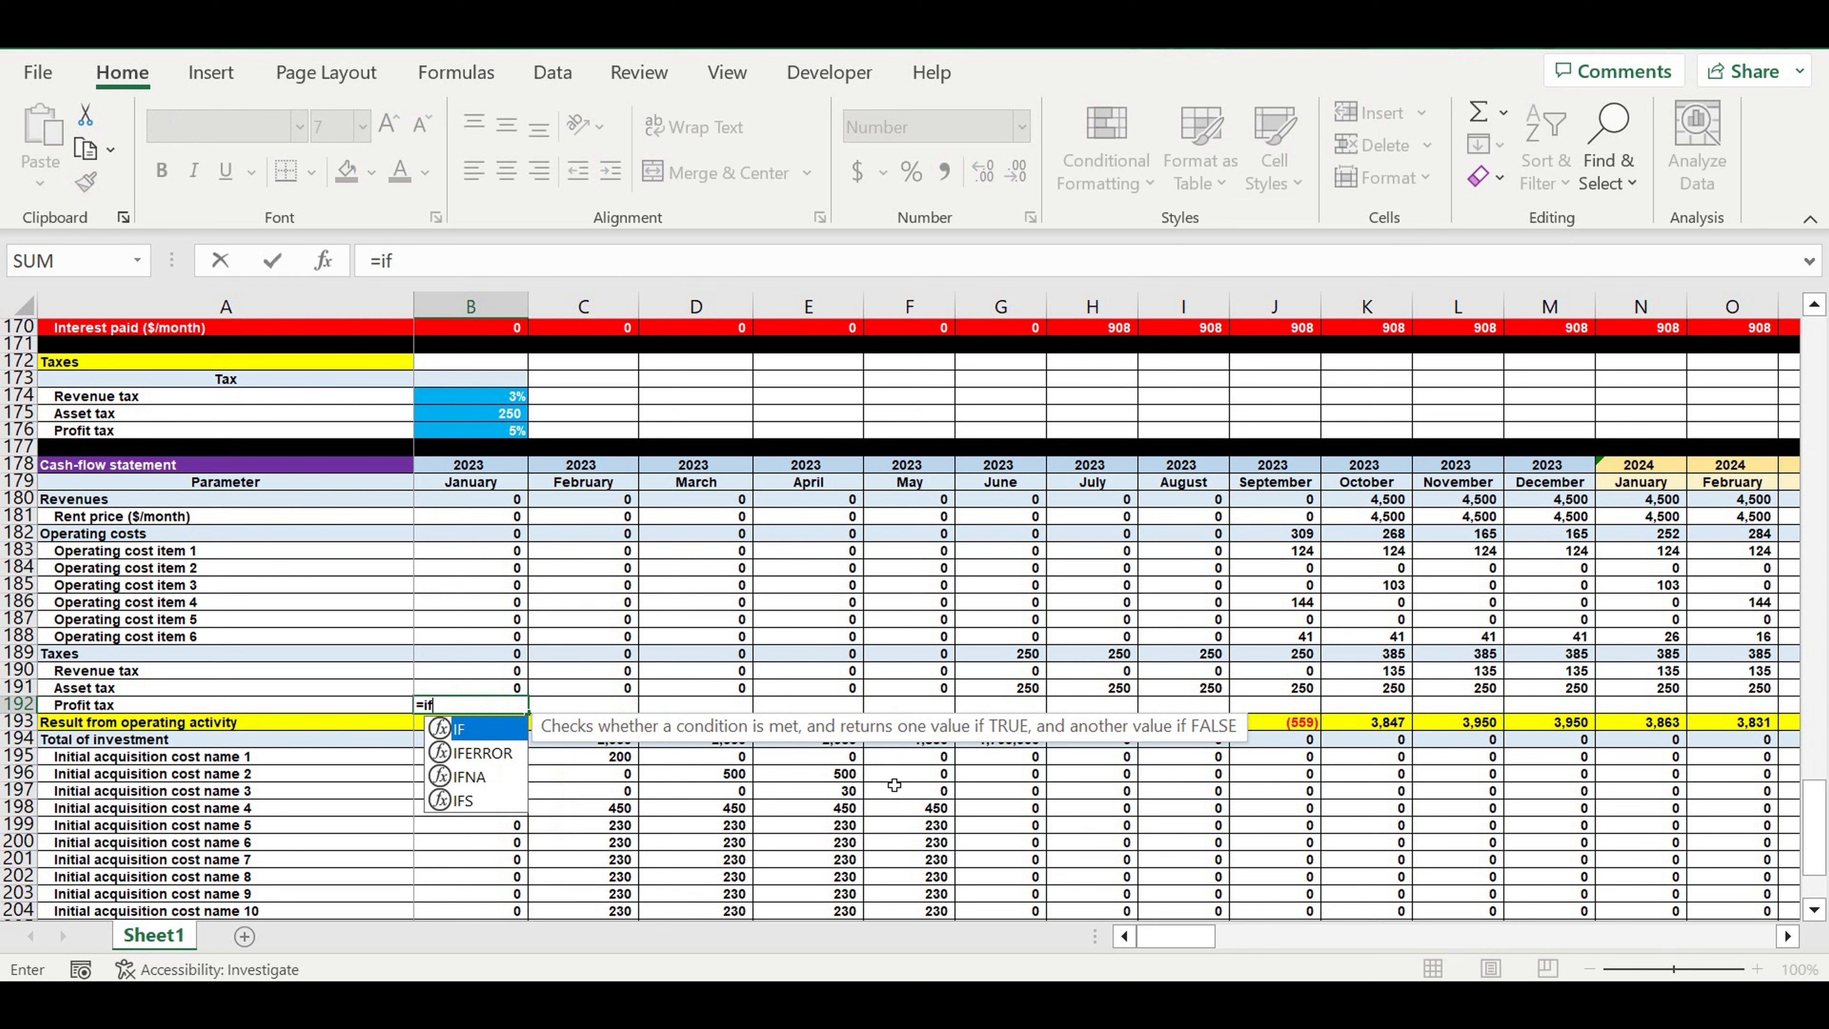
pyautogui.write('(')
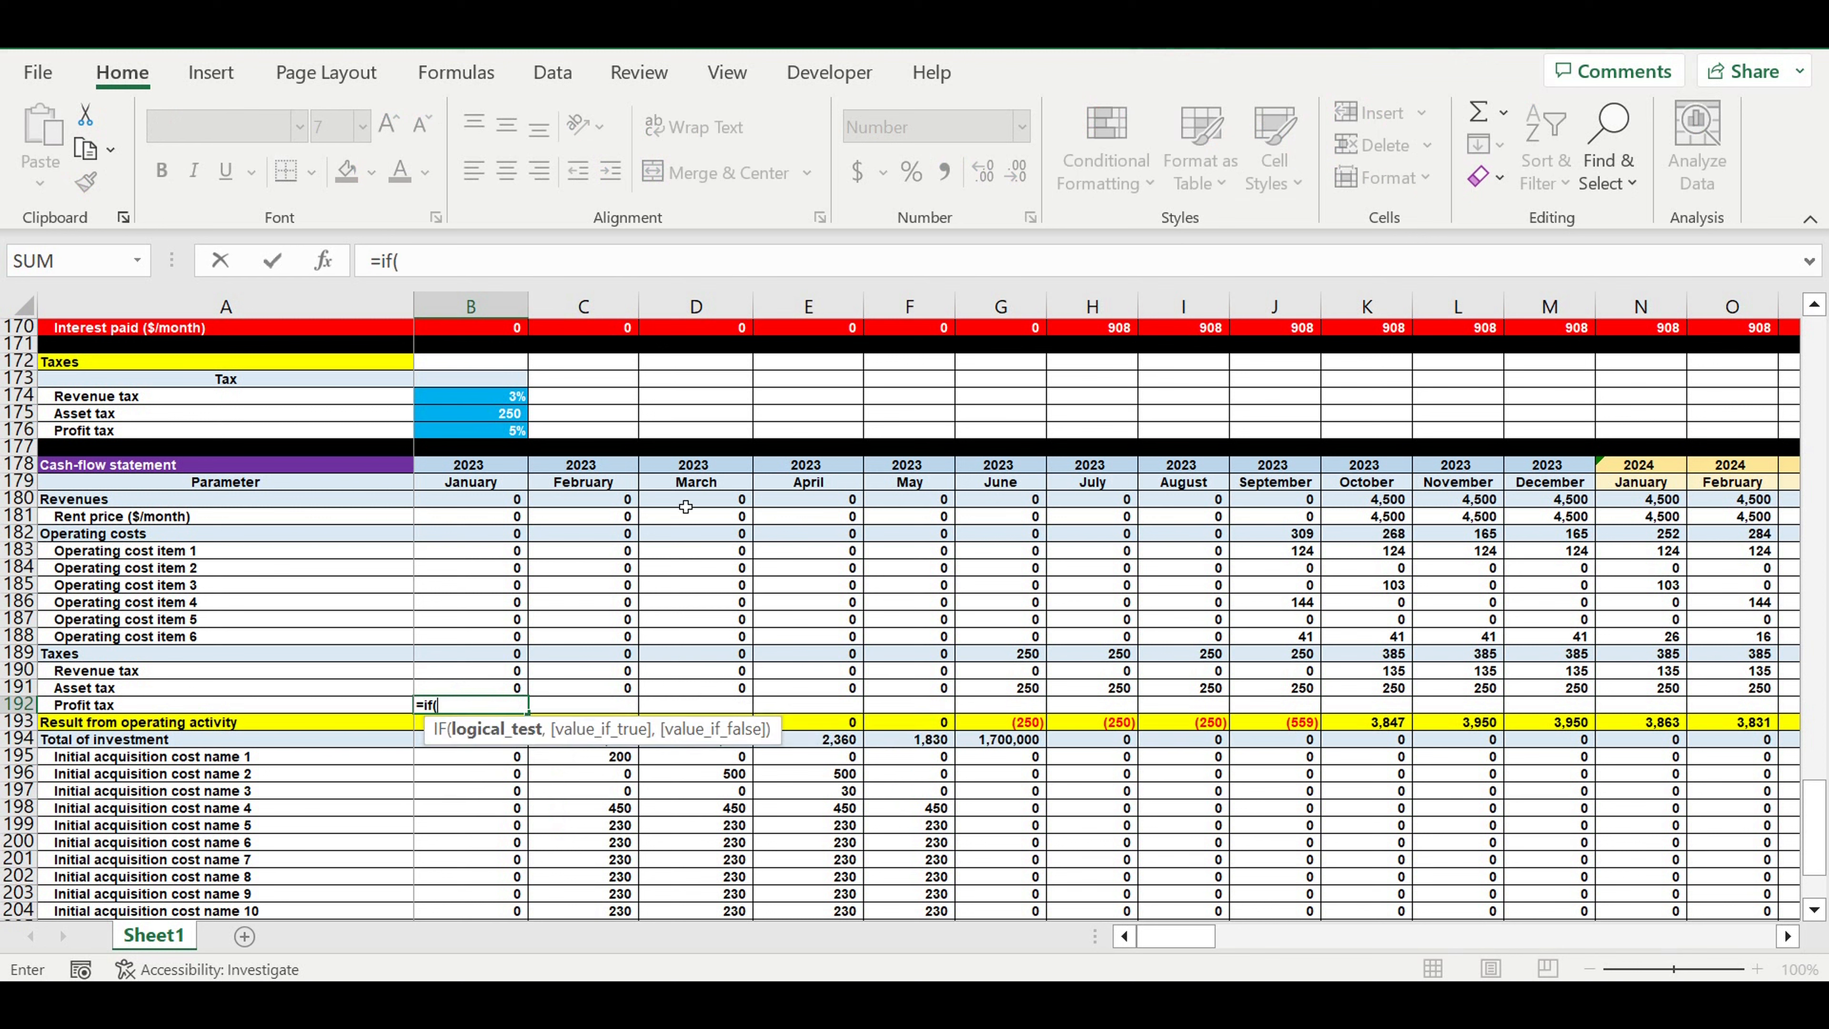
pyautogui.click(462, 505)
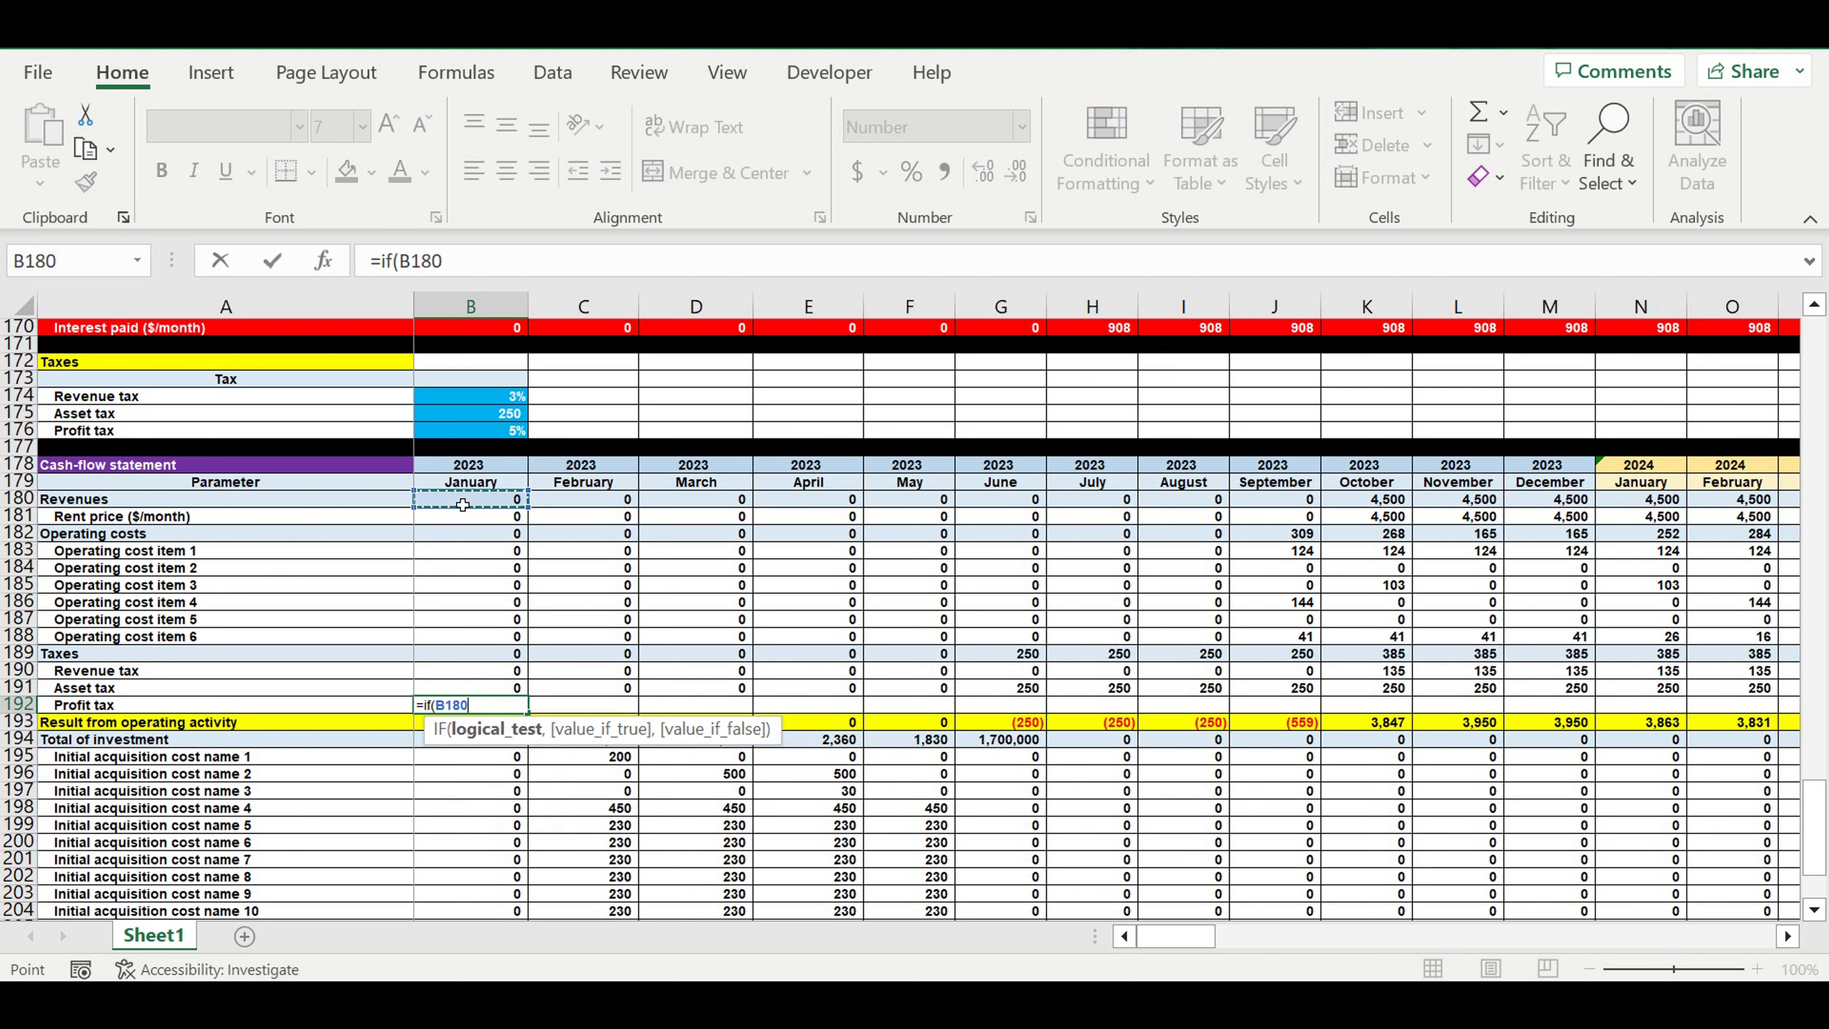
pyautogui.write('-')
pyautogui.click(474, 539)
pyautogui.write('-')
pyautogui.click(446, 675)
pyautogui.write('-')
pyautogui.click(443, 690)
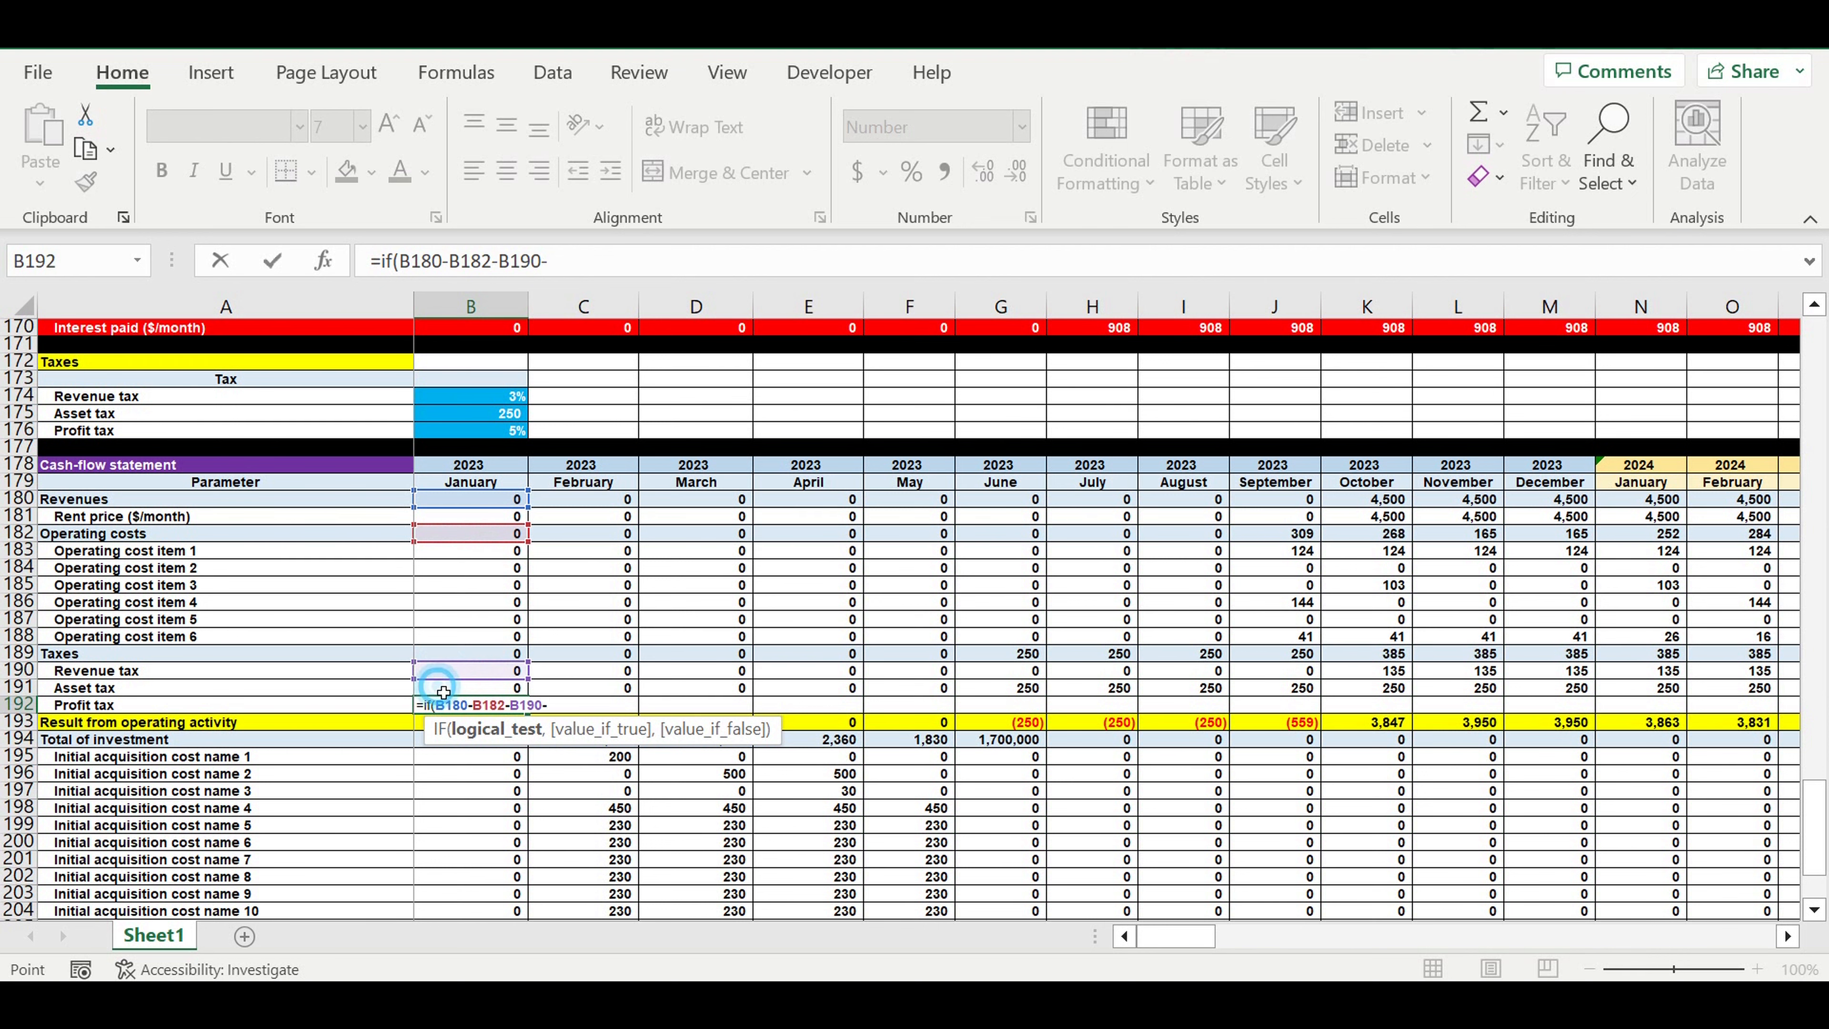
# Step: Extend the B192 IF test by subtracting principal B210 and interest B211, and check that the result is >0
pyautogui.write('-')
pyautogui.scroll(-5, 560, 769)
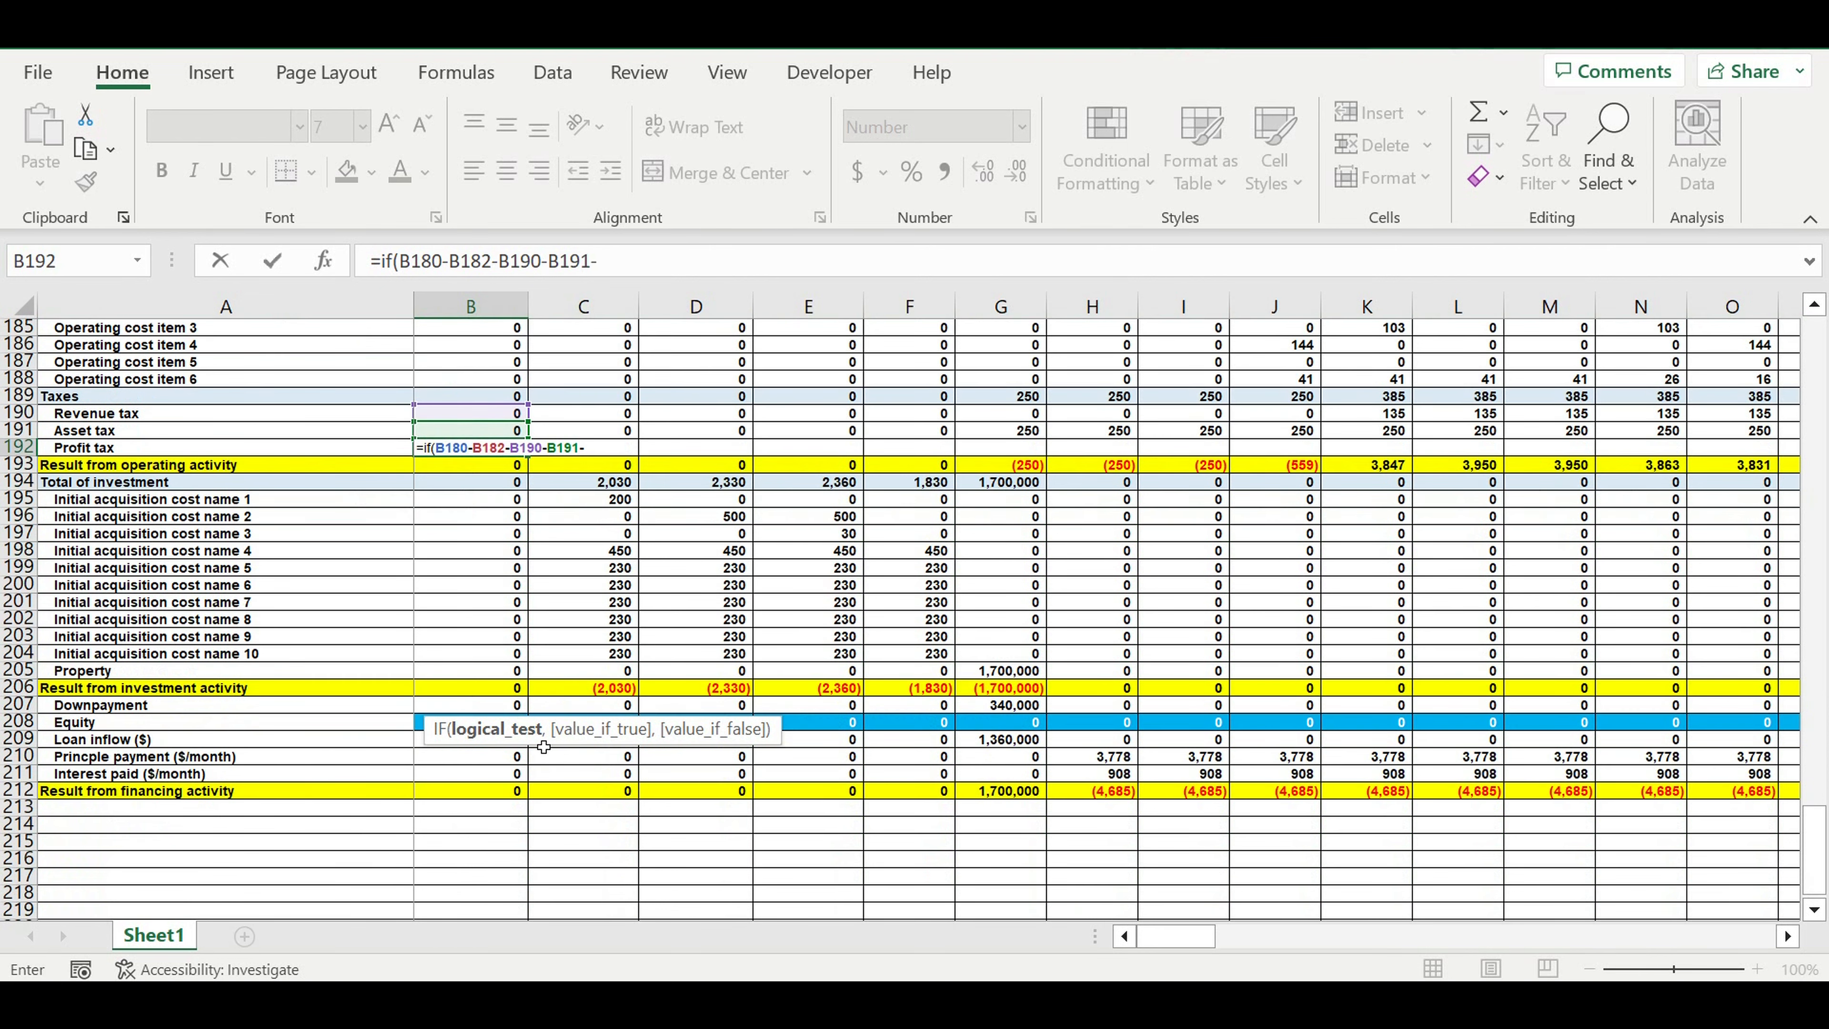
pyautogui.click(446, 763)
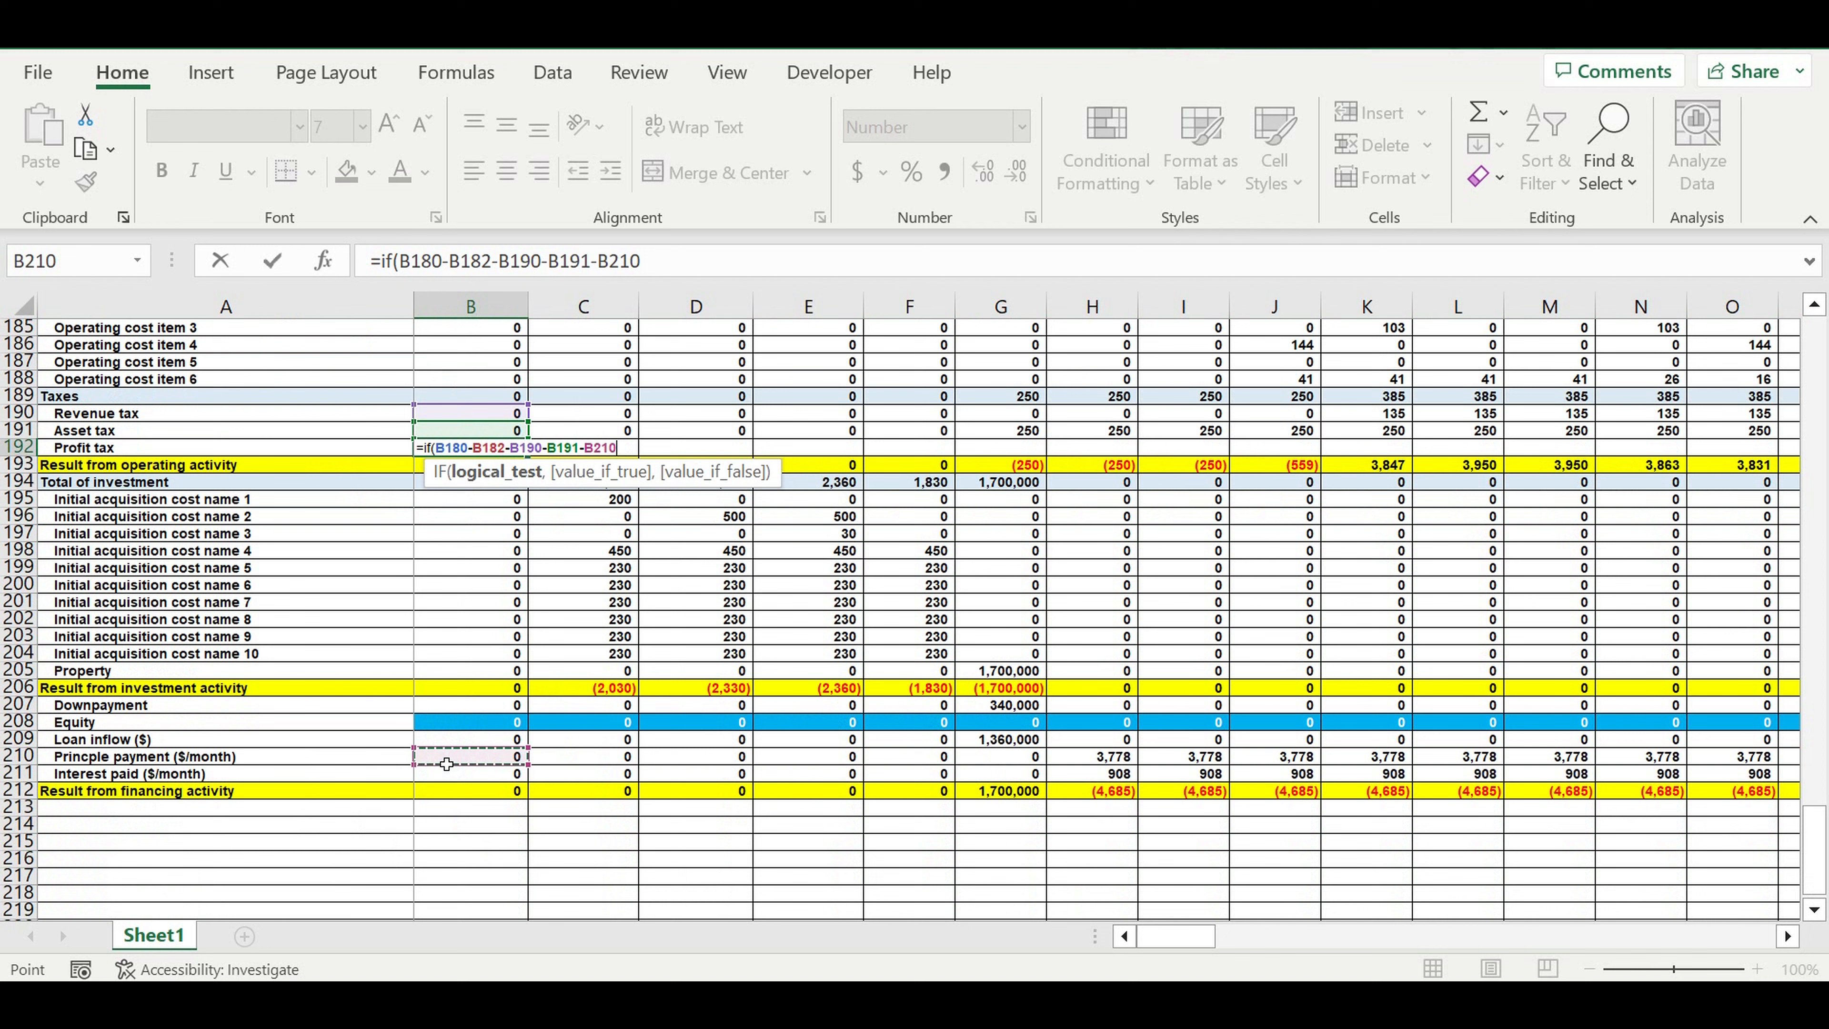
pyautogui.write('-')
pyautogui.click(450, 782)
pyautogui.click(731, 271)
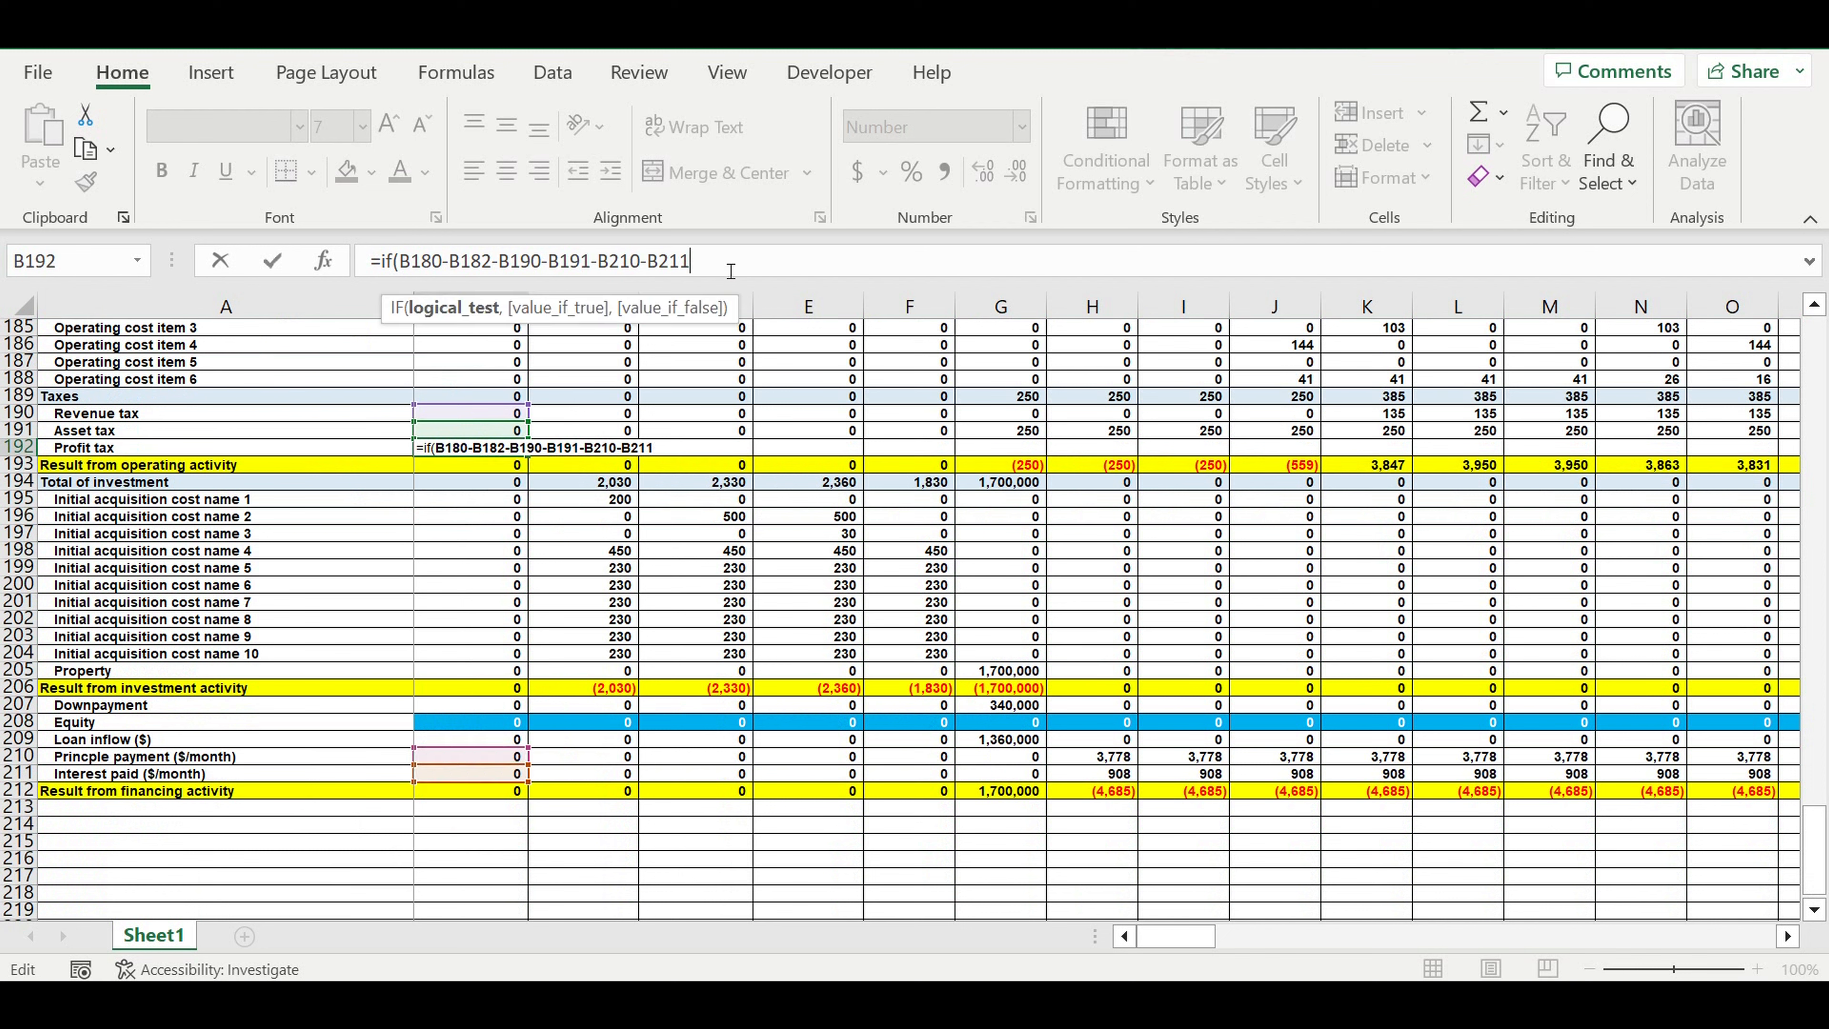
pyautogui.write('>0,')
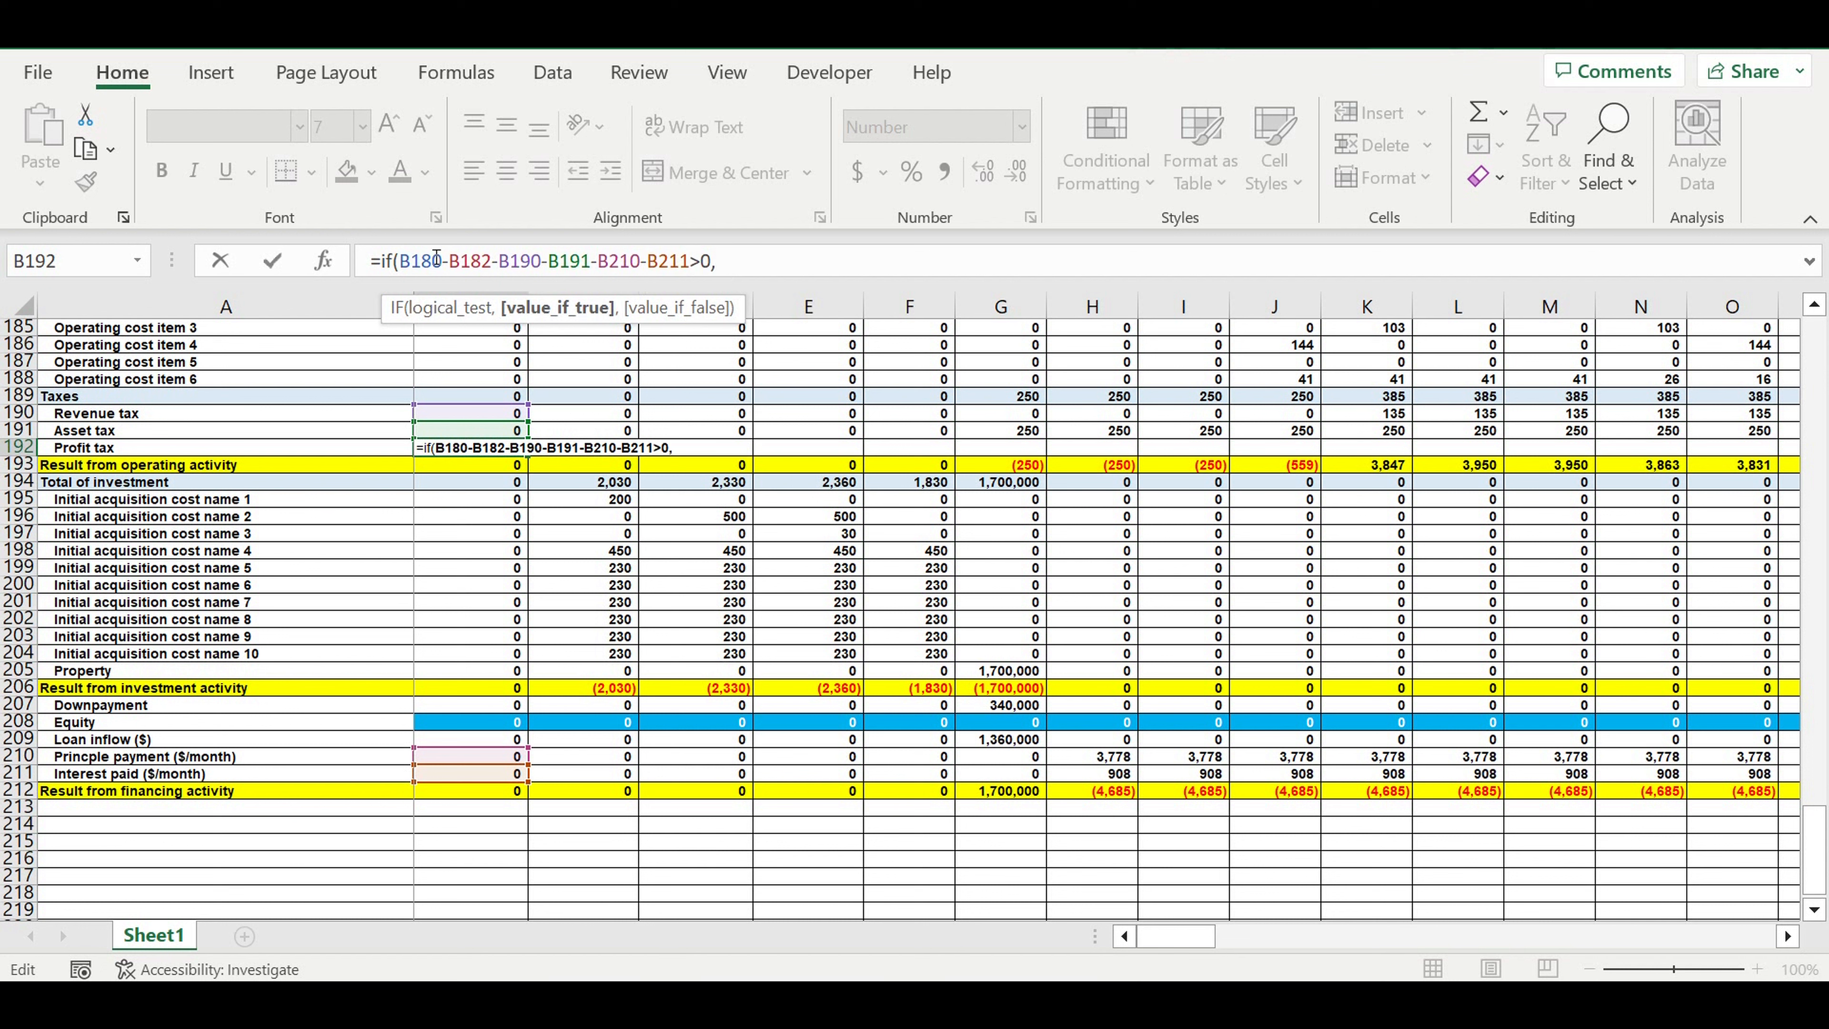
# Step: Reuse B180-B182-B190-B191-B210-B211 in parentheses as the IF formula's true value, followed by a multiplication sign
pyautogui.moveTo(401, 263); pyautogui.dragTo(689, 239)
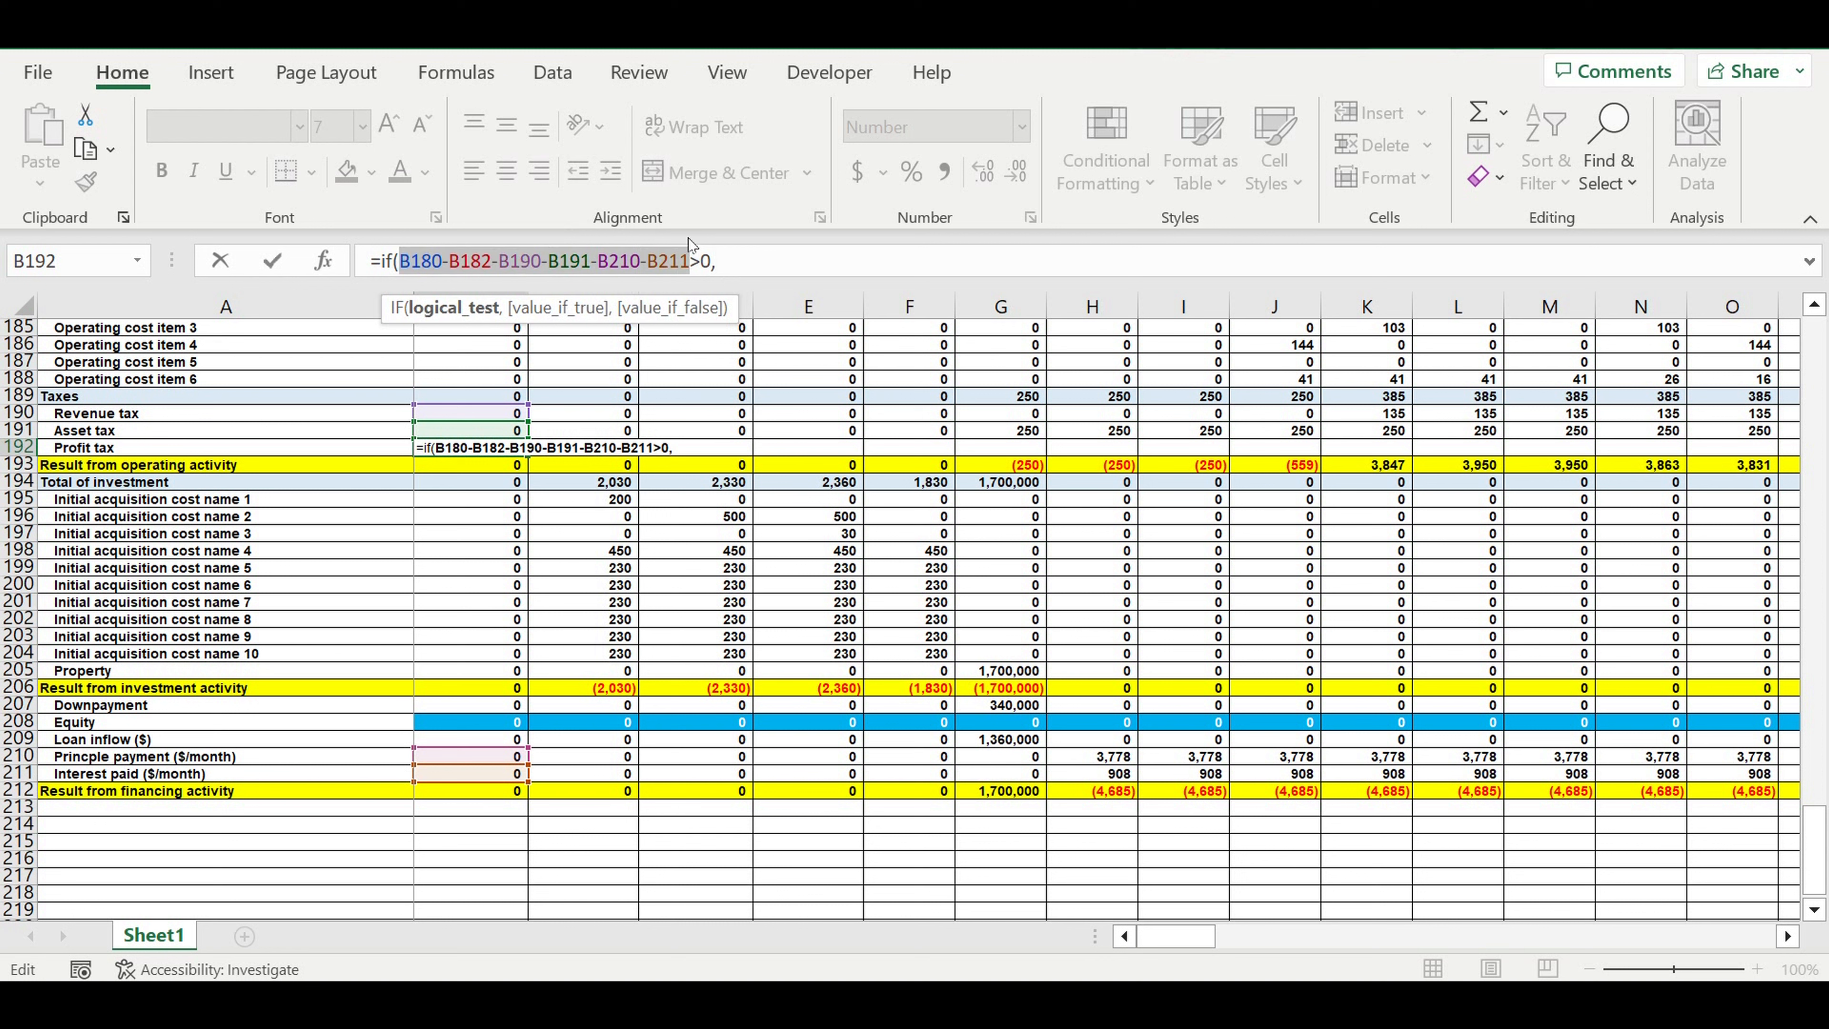
pyautogui.hotkey('ctrl', 'c')
pyautogui.click(774, 258)
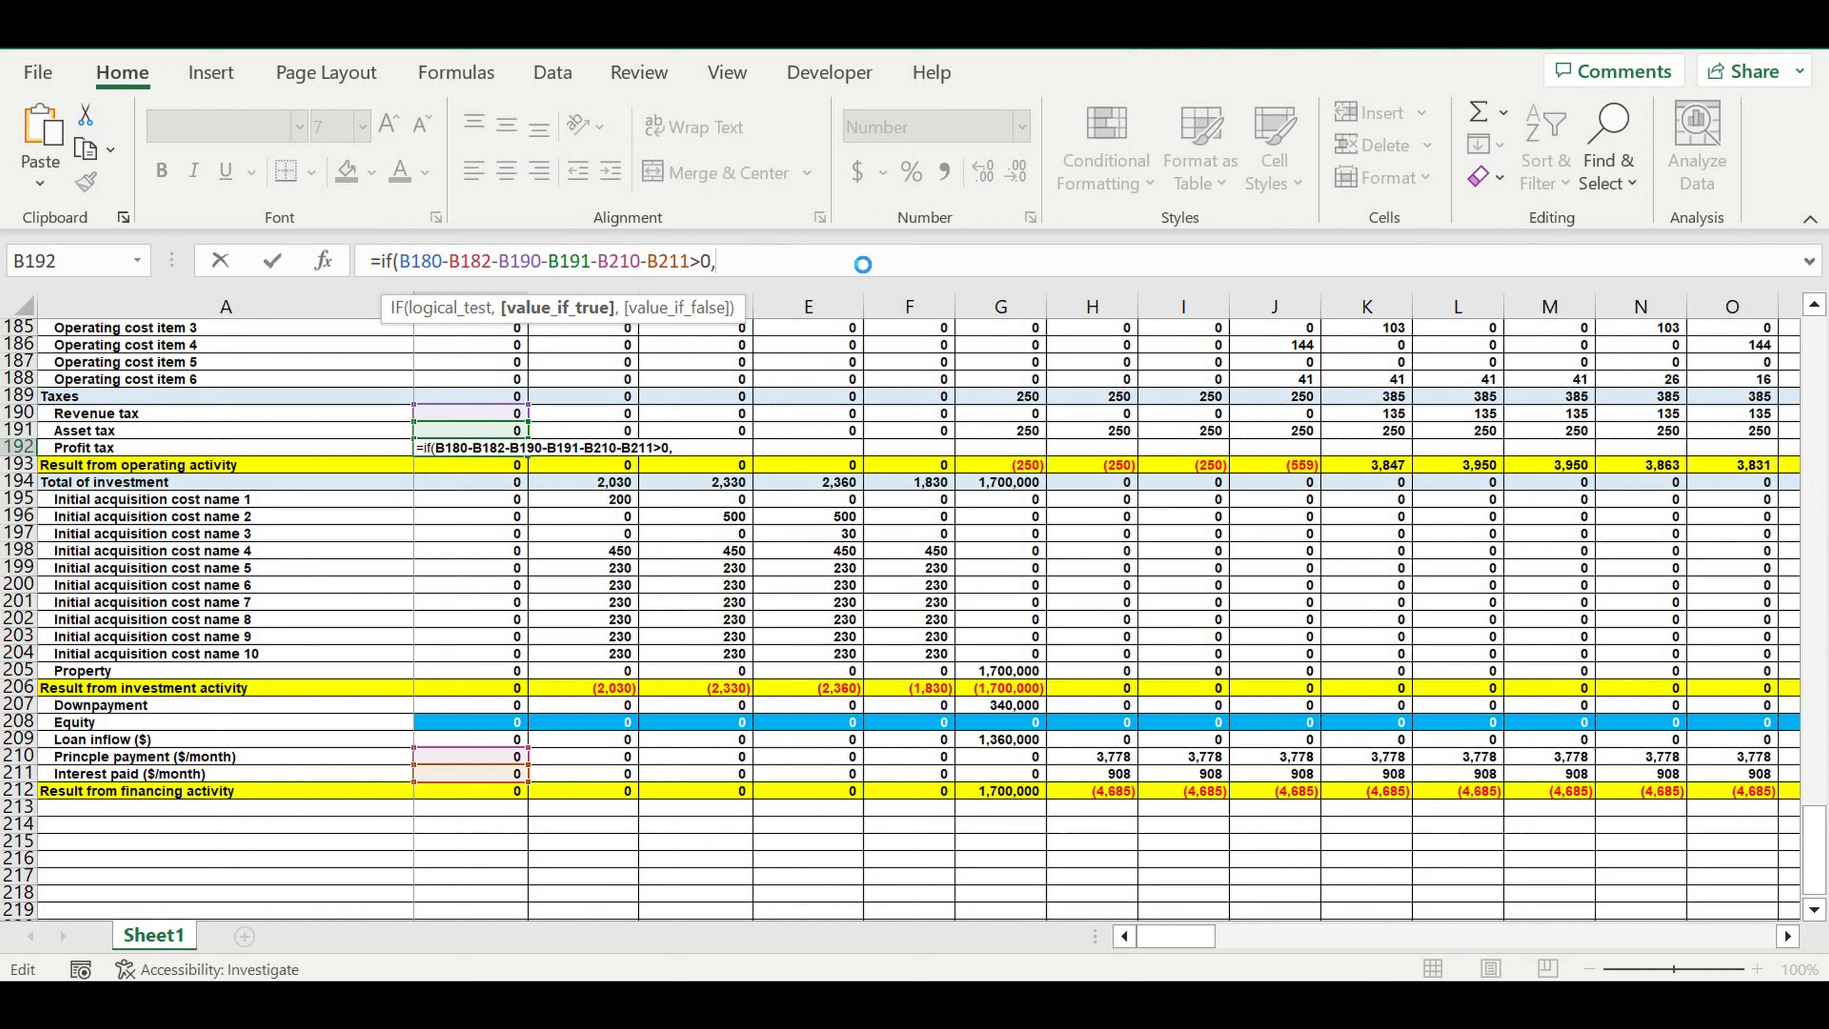
pyautogui.hotkey('ctrl', 'v')
pyautogui.click(724, 263)
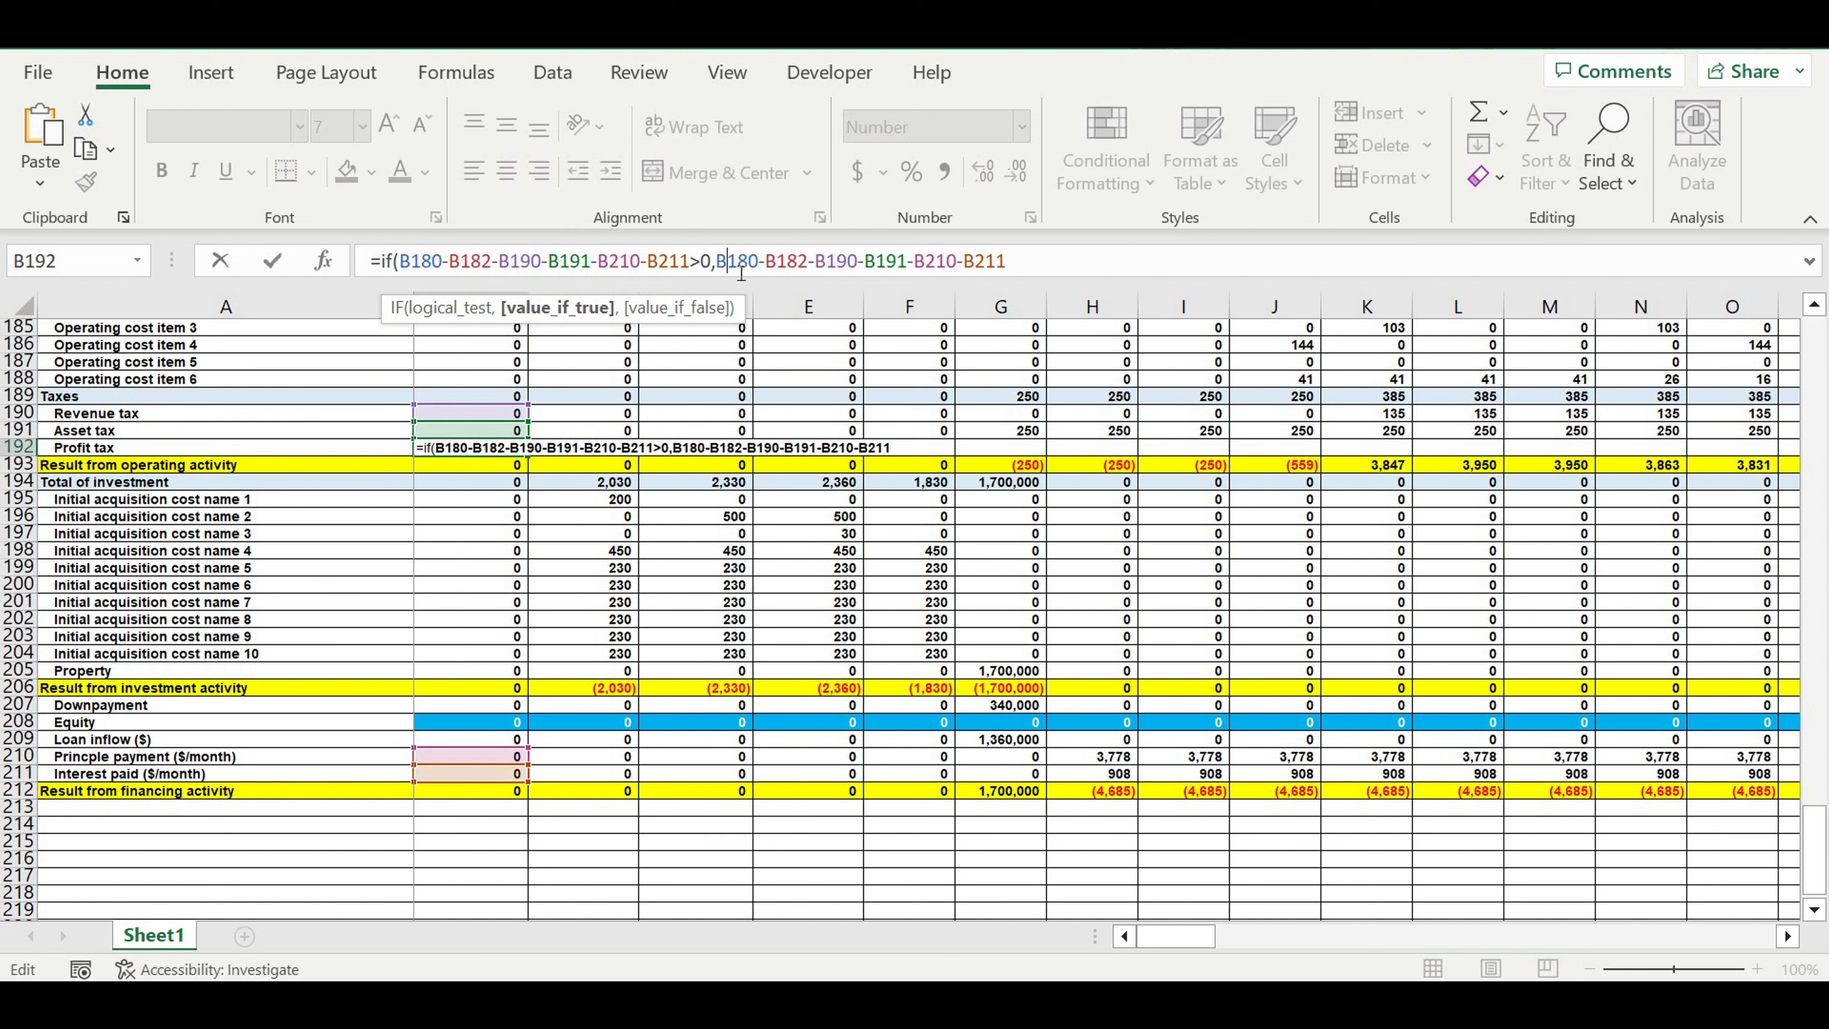
pyautogui.click(718, 261)
pyautogui.write('(')
pyautogui.click(1078, 273)
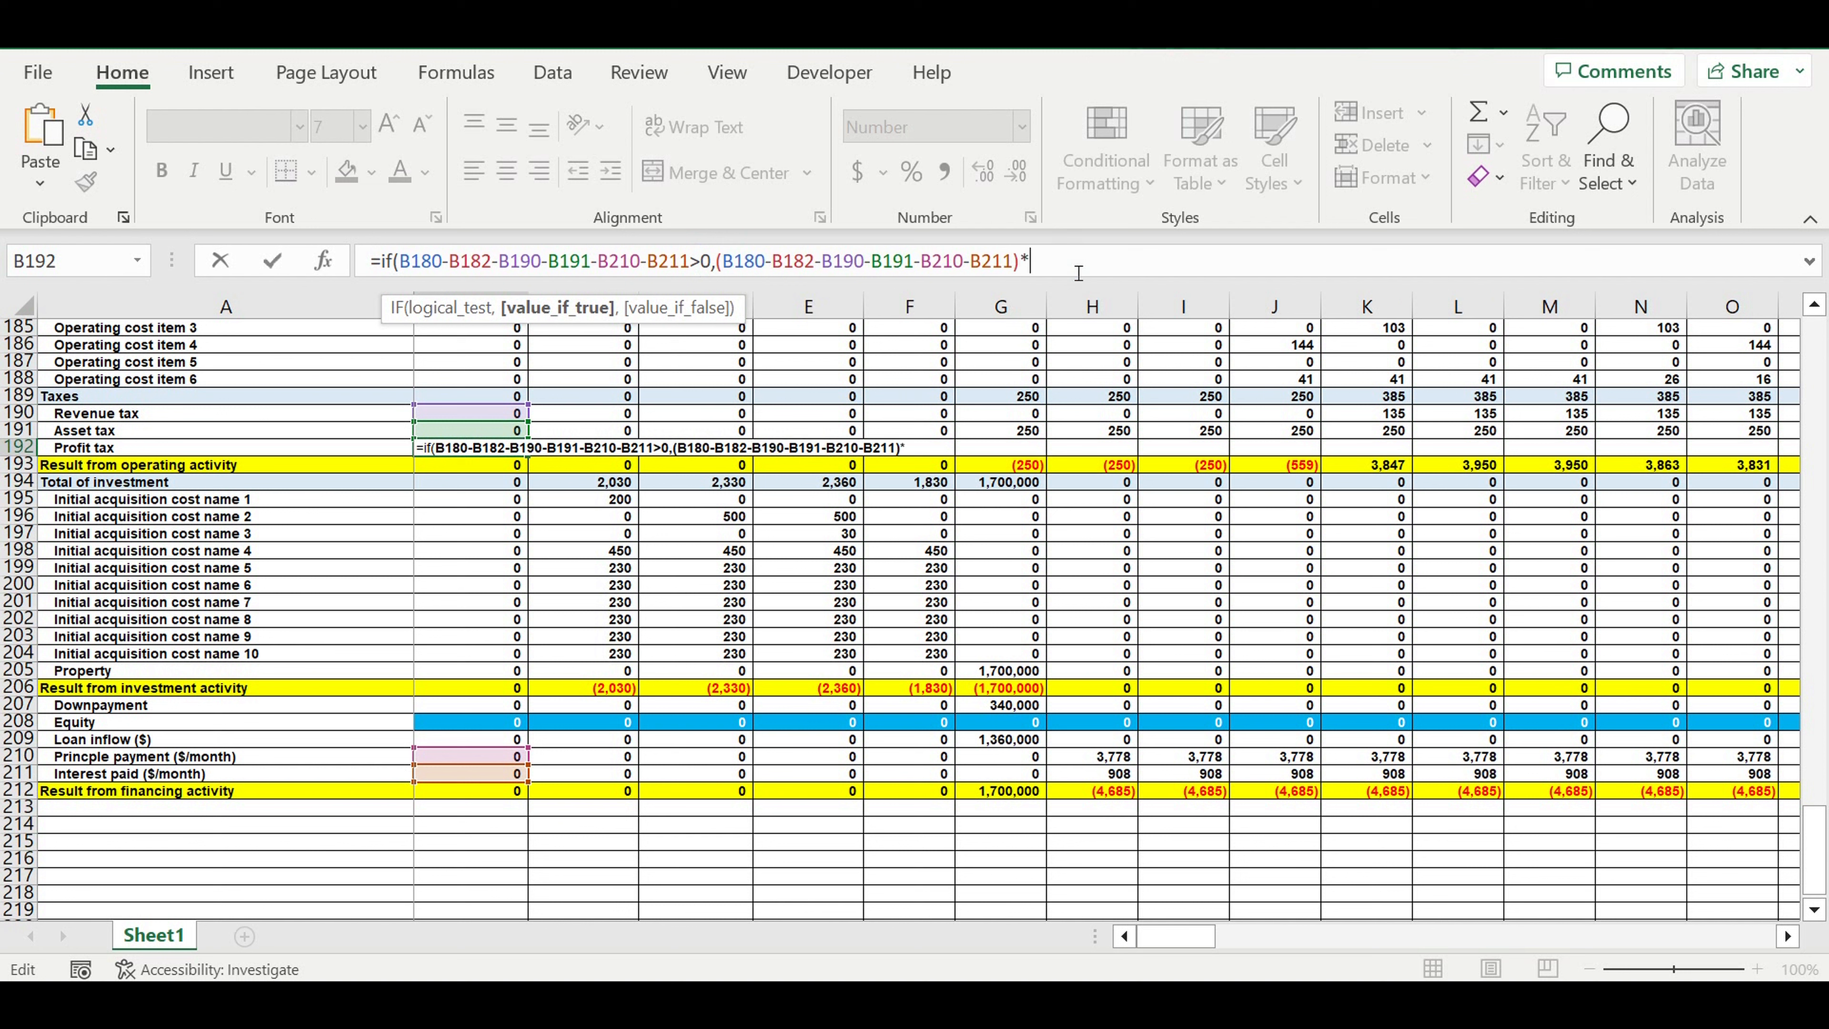
# Step: Multiply the true value by the absolute profit tax rate $B$176 and finish the B192 formula with 0 as the false value
pyautogui.scroll(5, 360, 490)
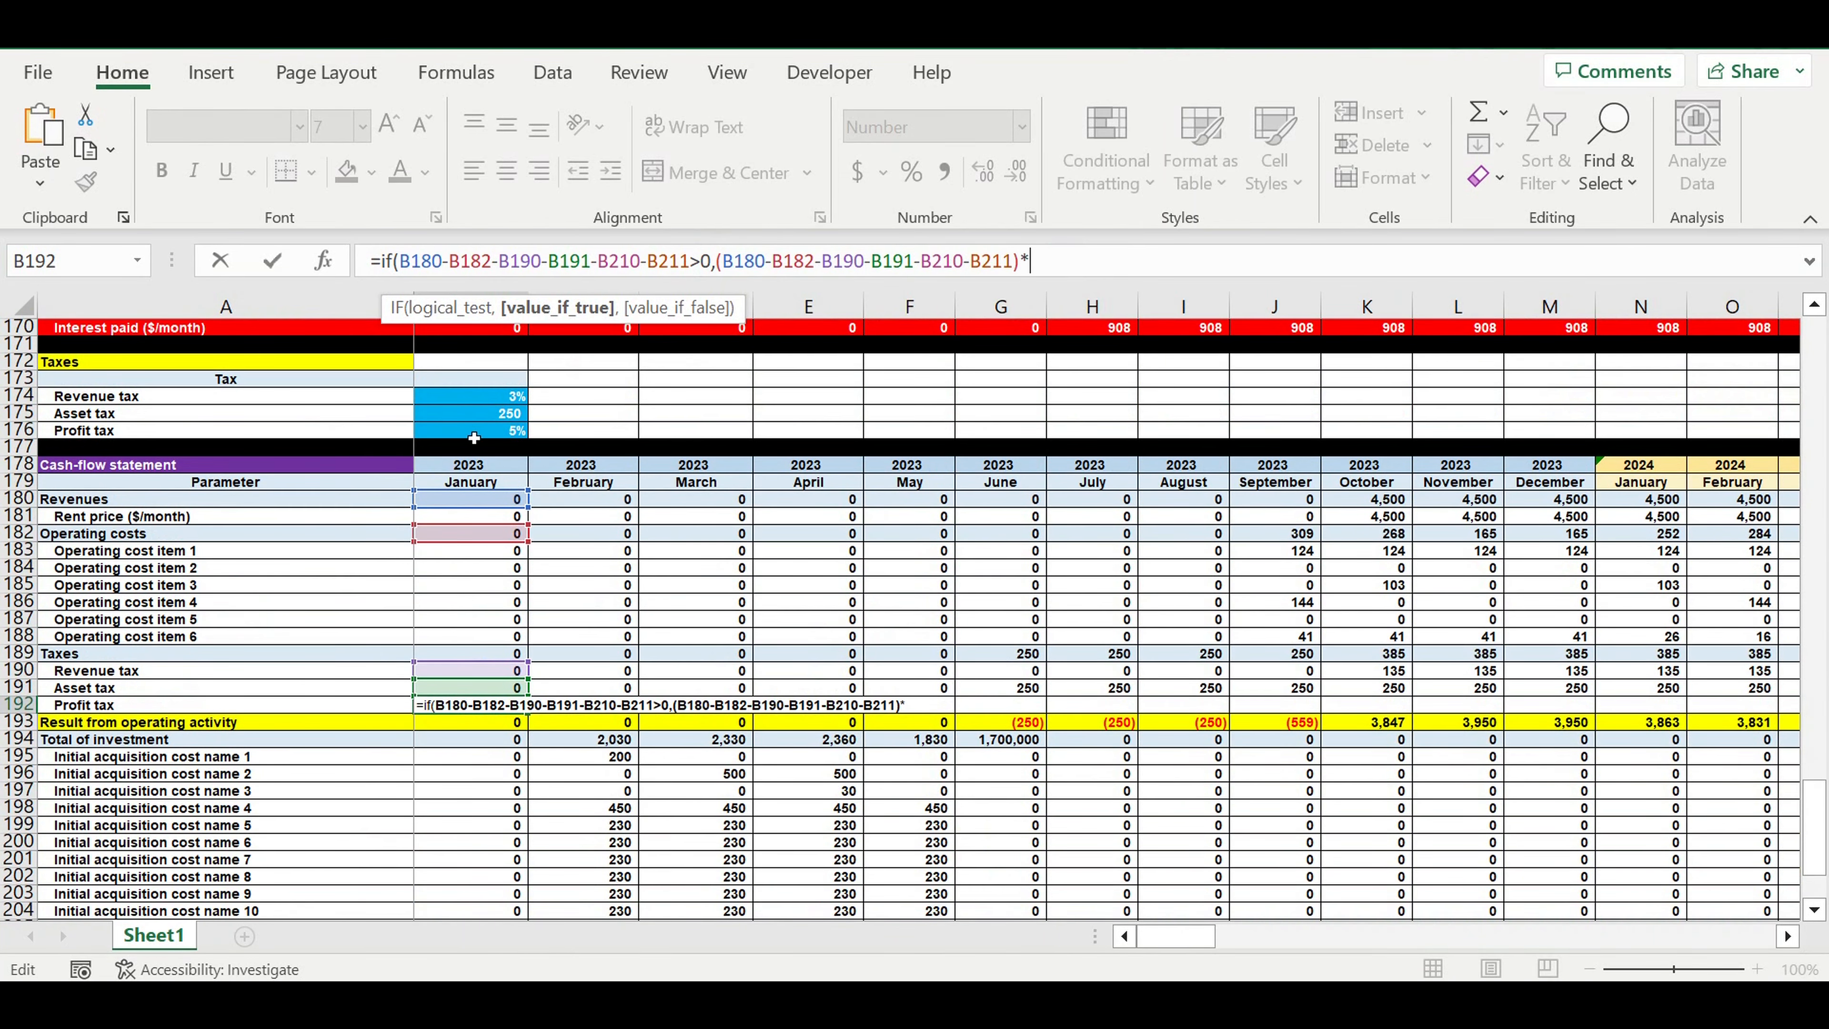
pyautogui.click(474, 436)
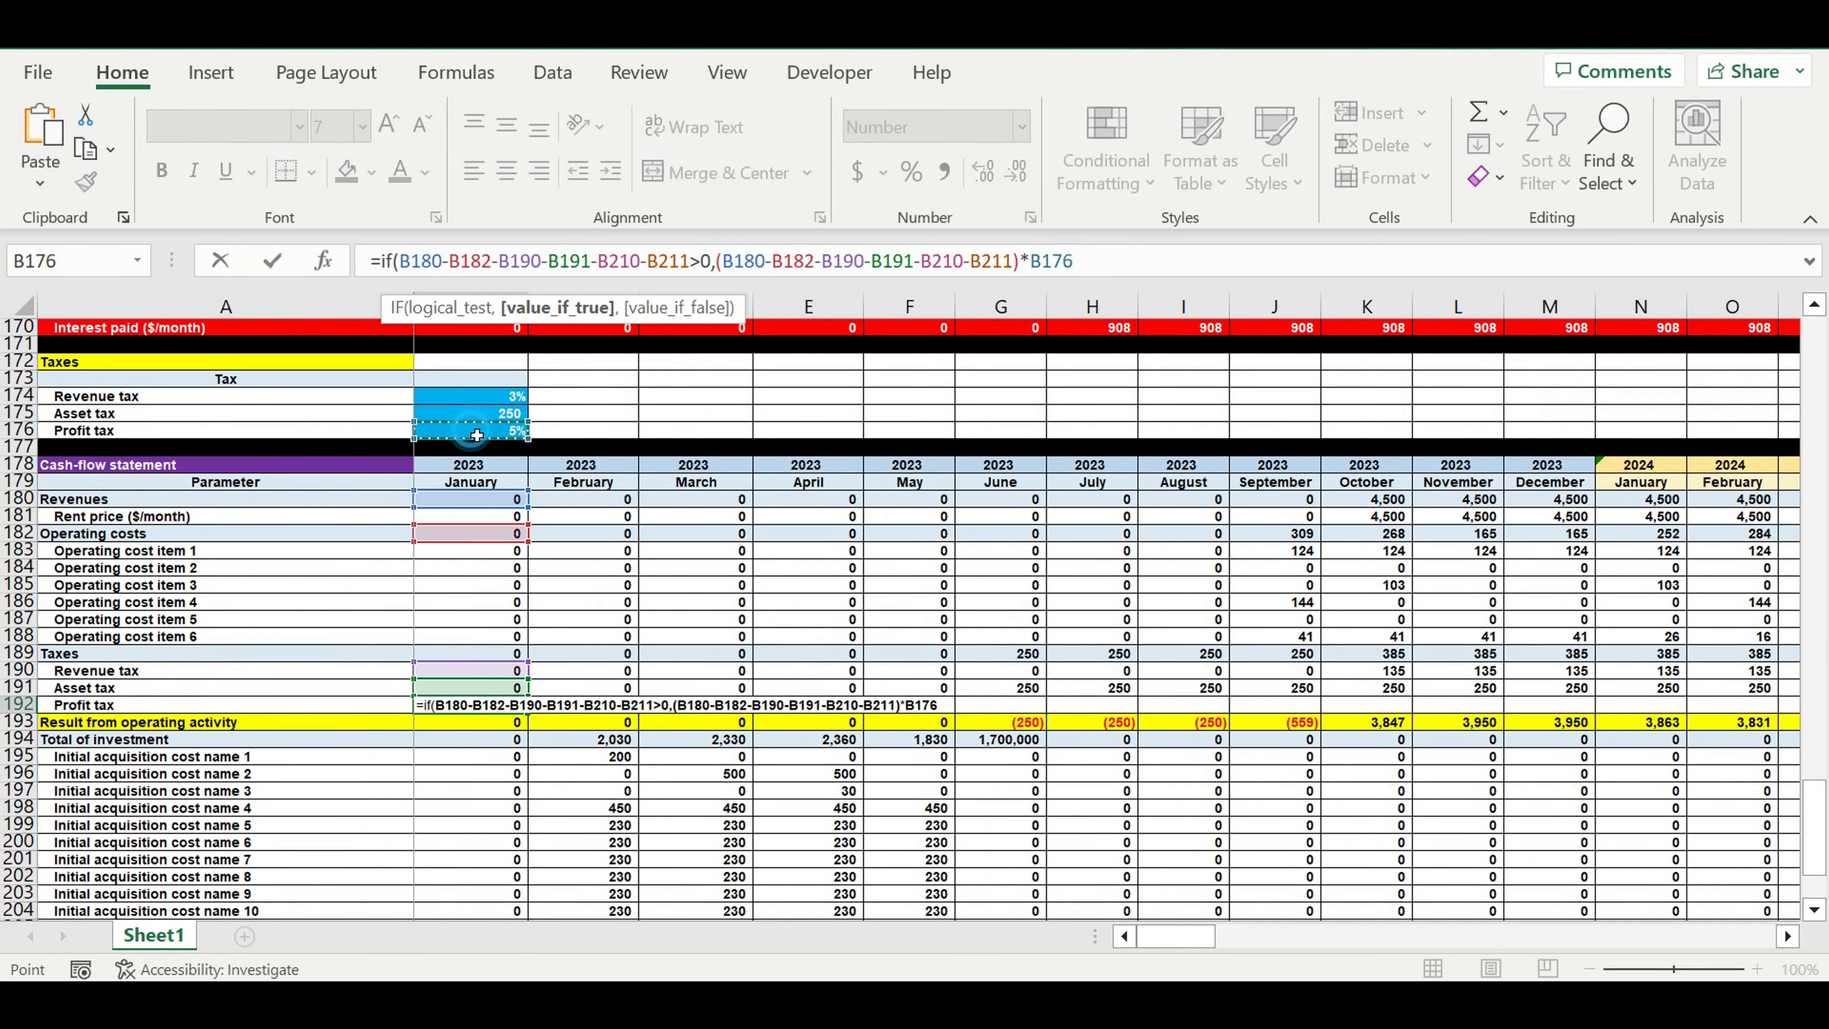
pyautogui.click(1037, 262)
pyautogui.write('$')
pyautogui.click(1053, 261)
pyautogui.write('$')
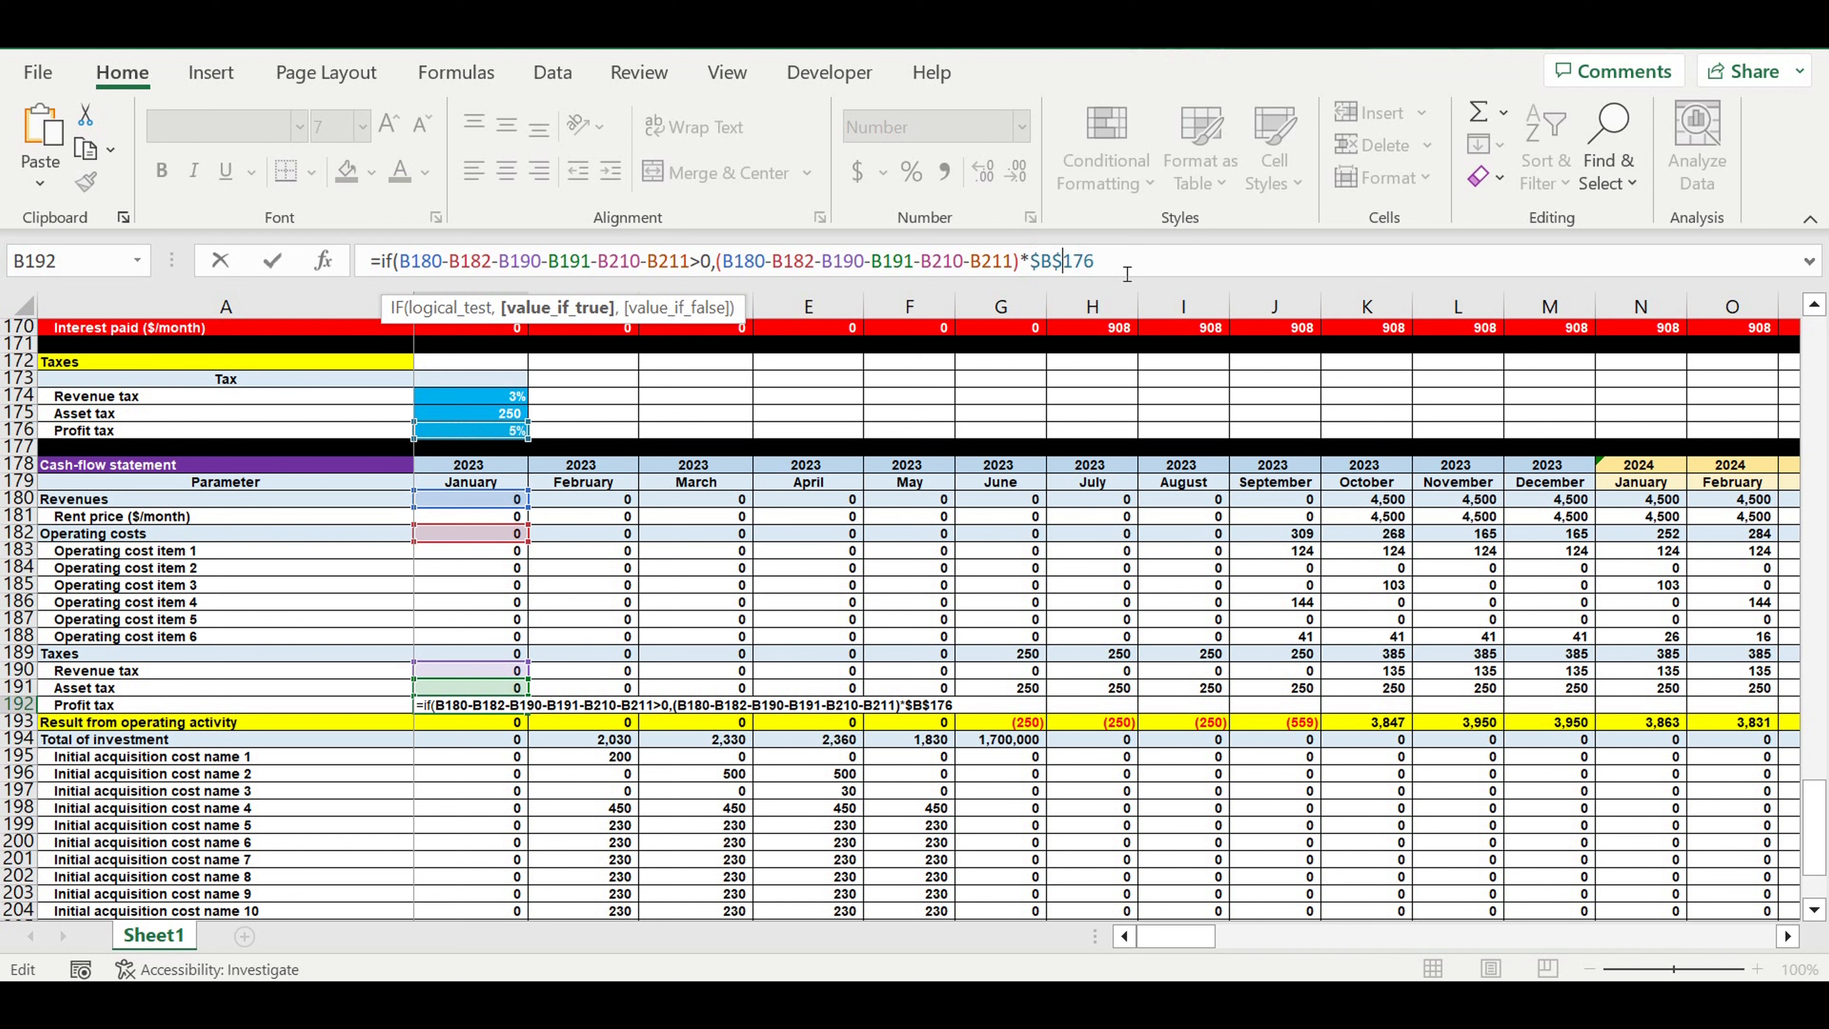
pyautogui.click(1156, 267)
pyautogui.write(',0')
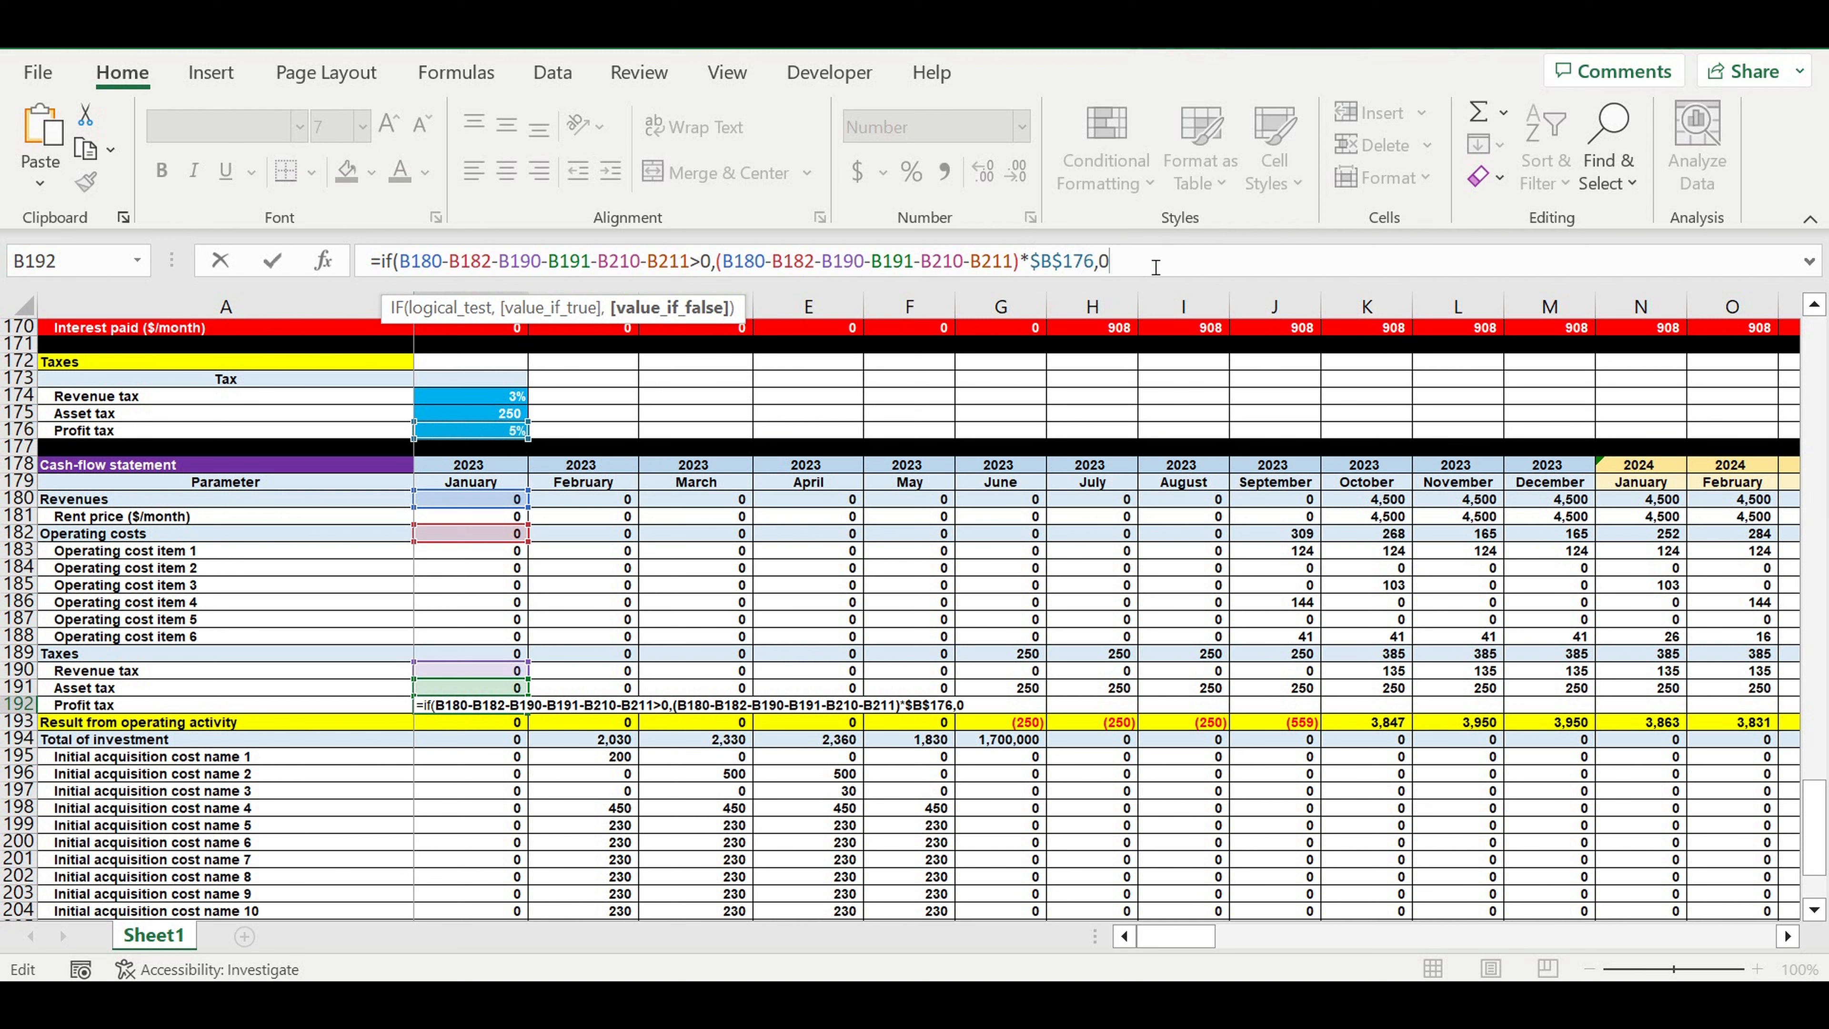
pyautogui.write(')')
pyautogui.press('Return')
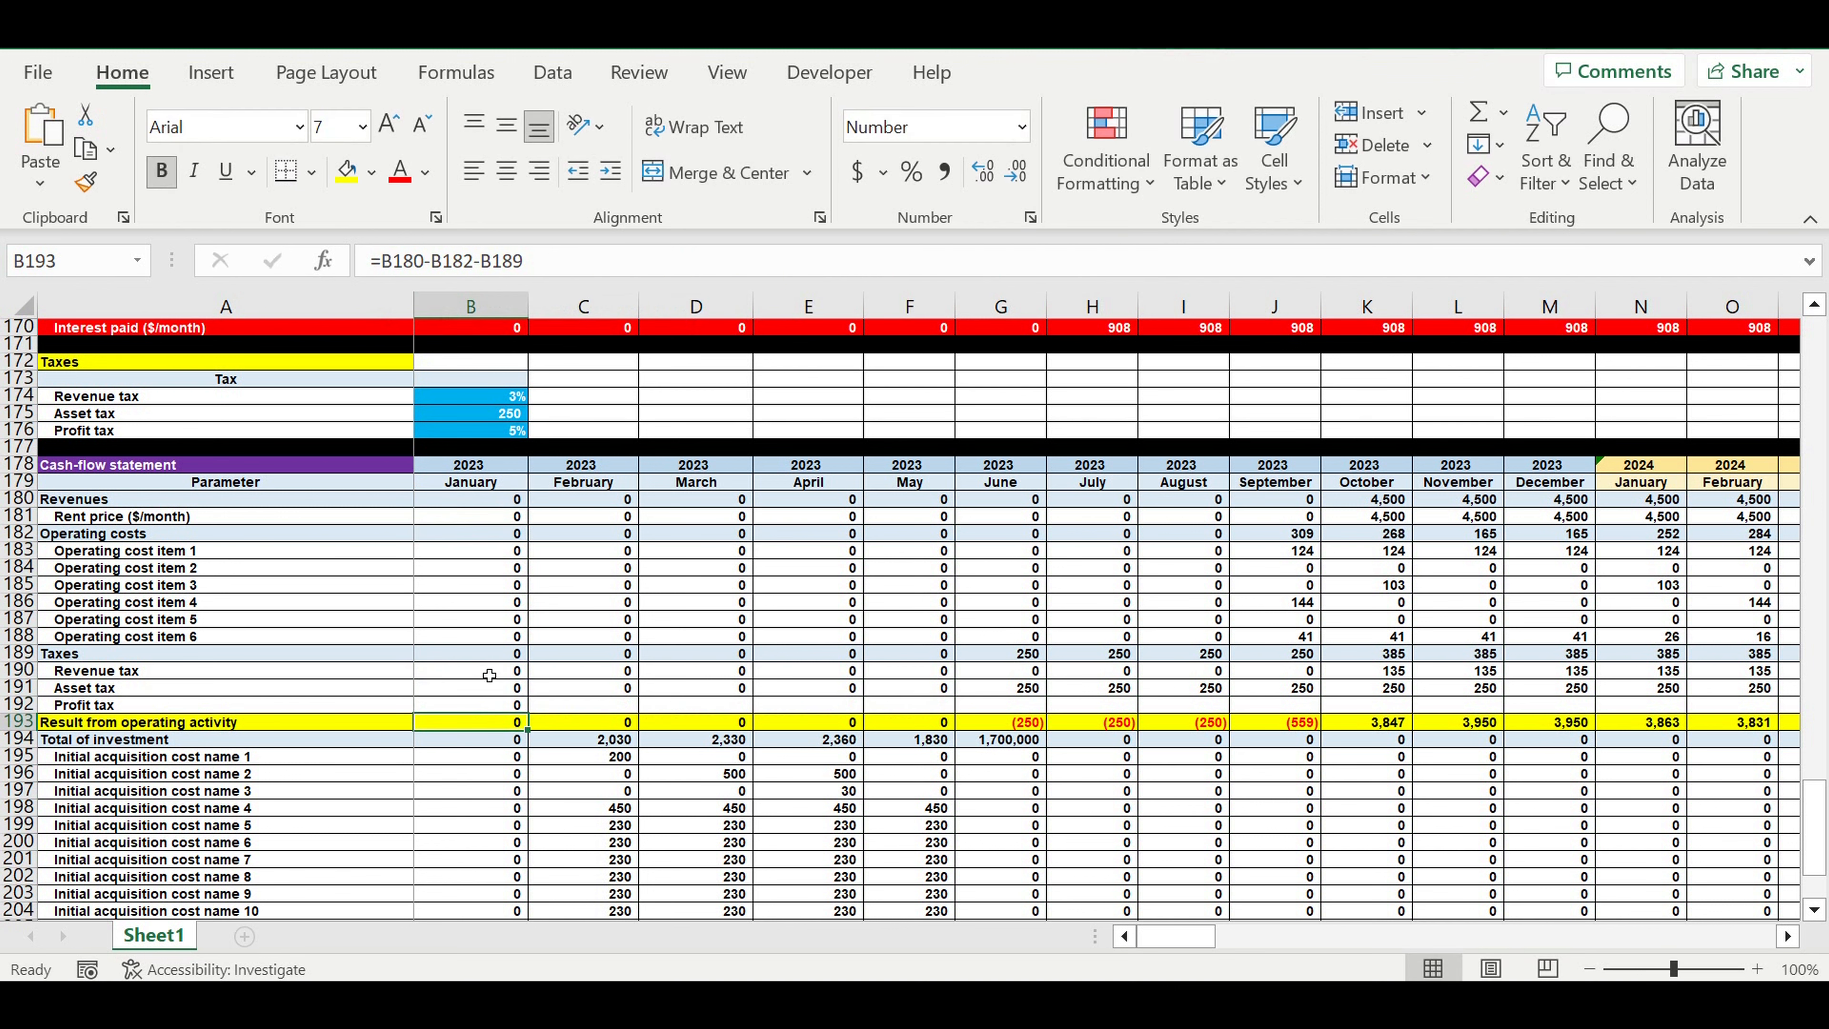
# Step: Fill the profit tax formula from B192 across the timeline through column DQ
pyautogui.click(495, 710)
pyautogui.moveTo(527, 713); pyautogui.dragTo(1760, 725)
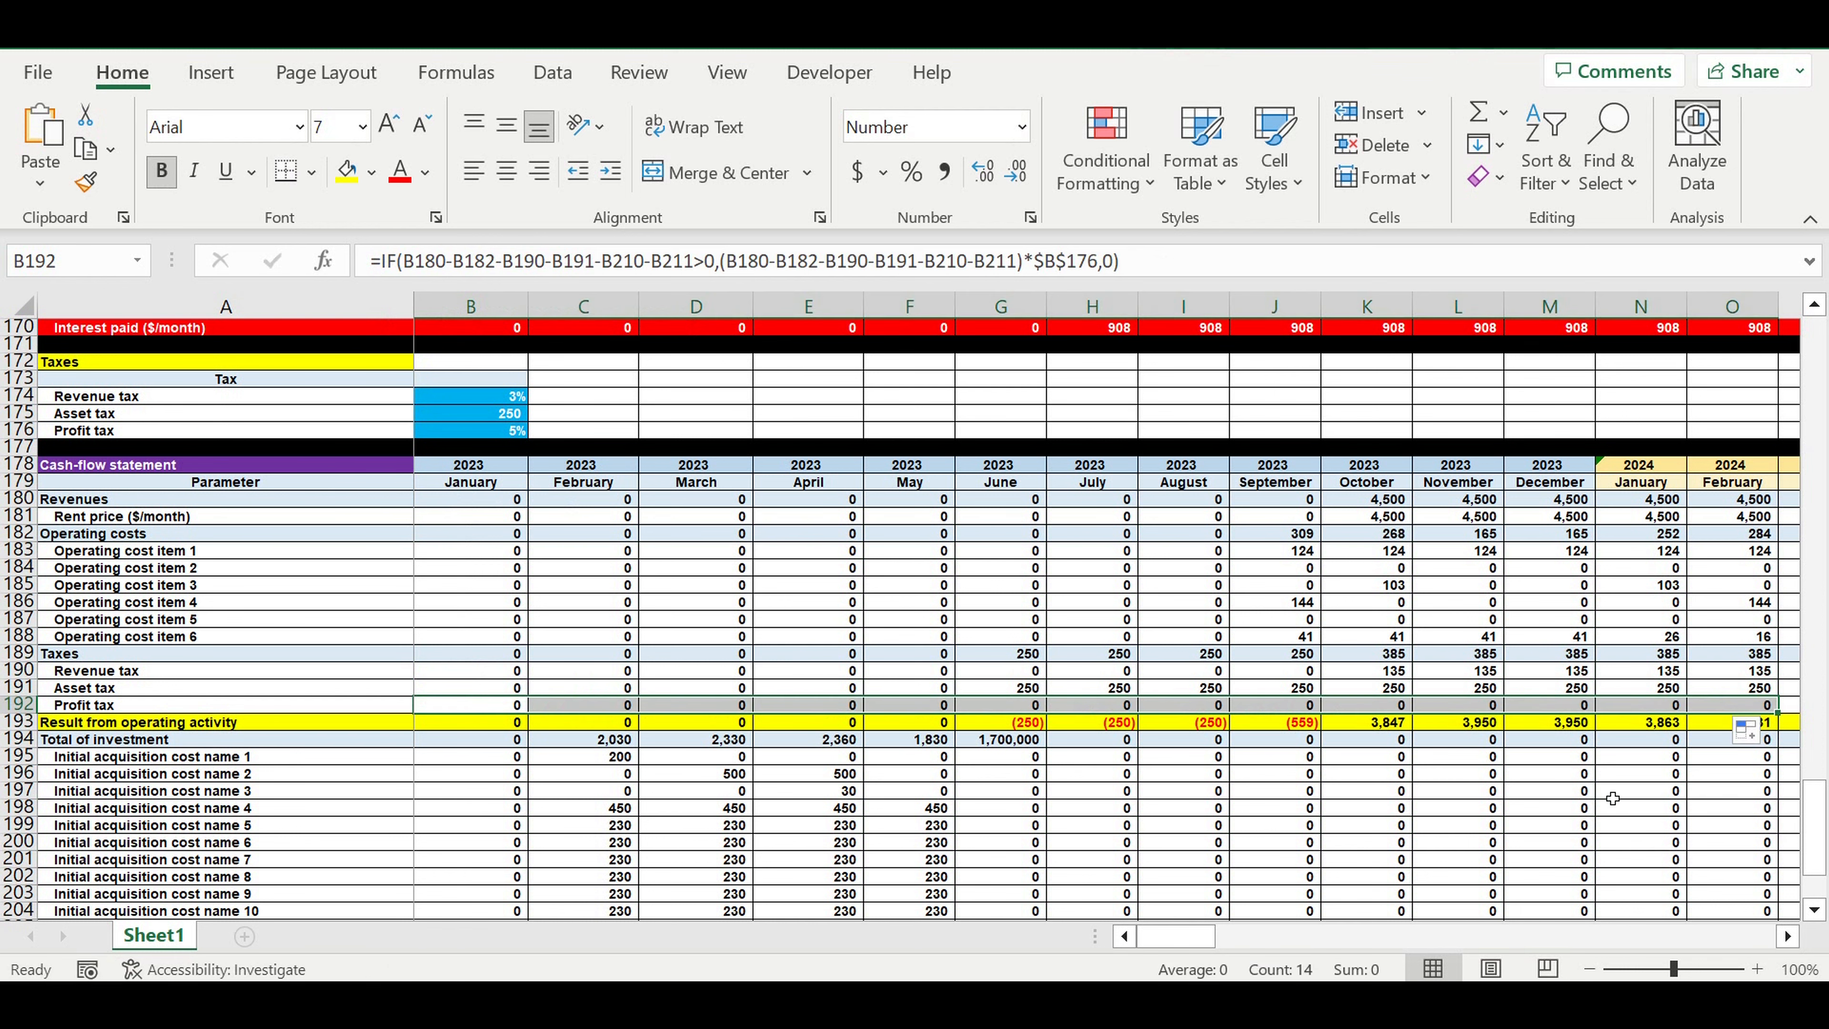
pyautogui.click(1577, 708)
pyautogui.moveTo(1605, 719)
pyautogui.mouseDown()
pyautogui.moveTo(1793, 710)
pyautogui.moveTo(1685, 709)
pyautogui.moveTo(1793, 710)
pyautogui.moveTo(1692, 709)
pyautogui.moveTo(1794, 710)
pyautogui.moveTo(1693, 710)
pyautogui.moveTo(1793, 710)
pyautogui.moveTo(1629, 741)
pyautogui.mouseUp()
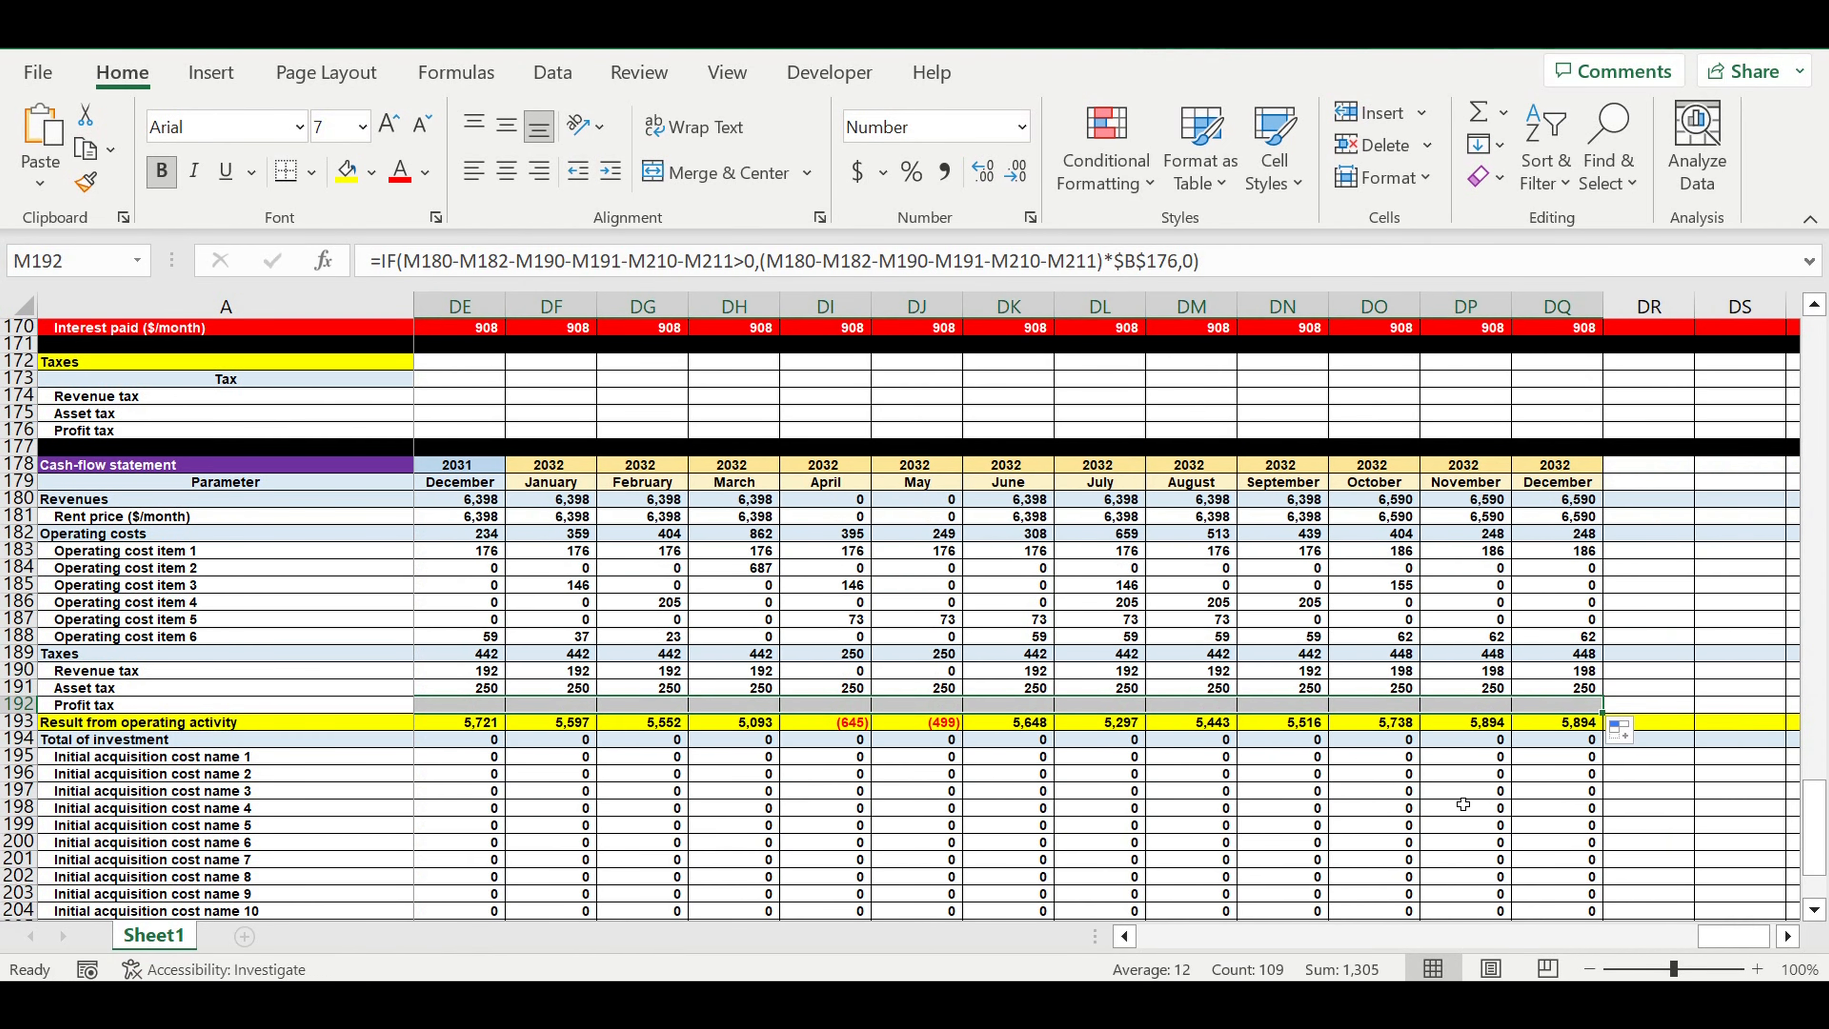
pyautogui.click(1438, 815)
# Step: Add profit tax to the January 2023 Taxes total in B189, making the formula =B190+B191+B192
pyautogui.moveTo(1732, 936); pyautogui.dragTo(1174, 940)
pyautogui.click(497, 653)
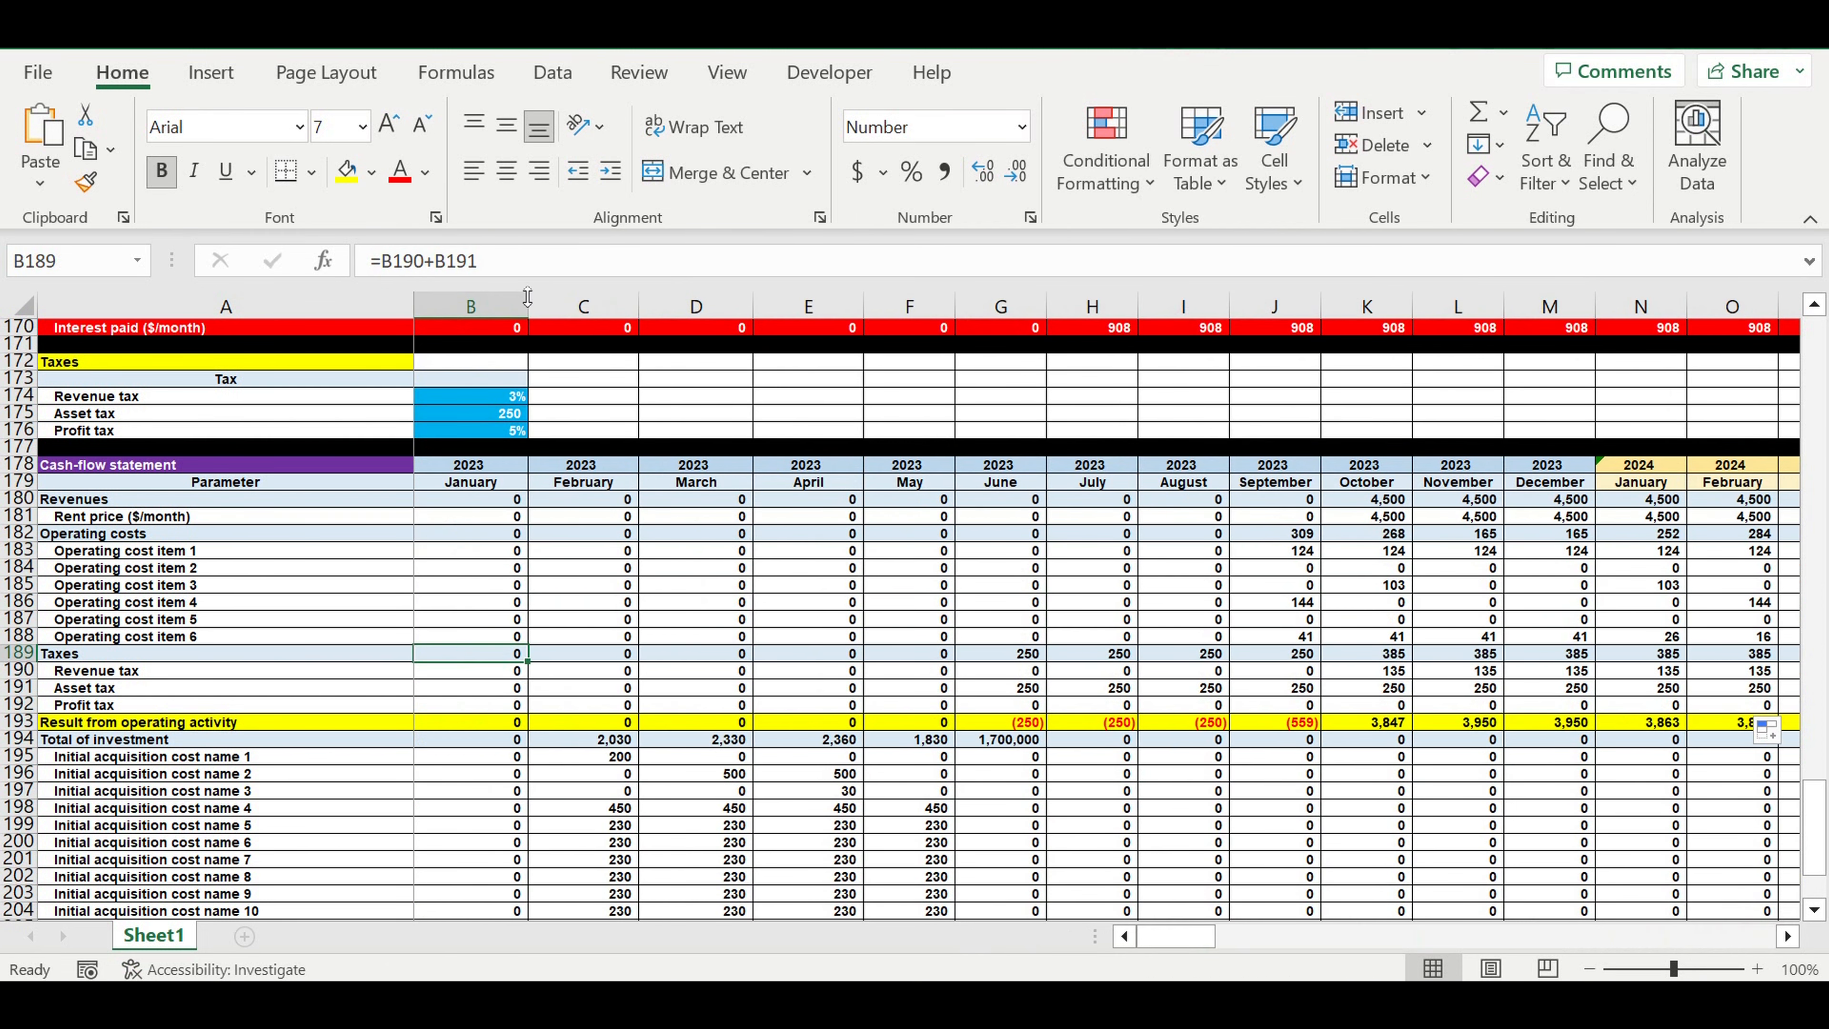
pyautogui.click(521, 268)
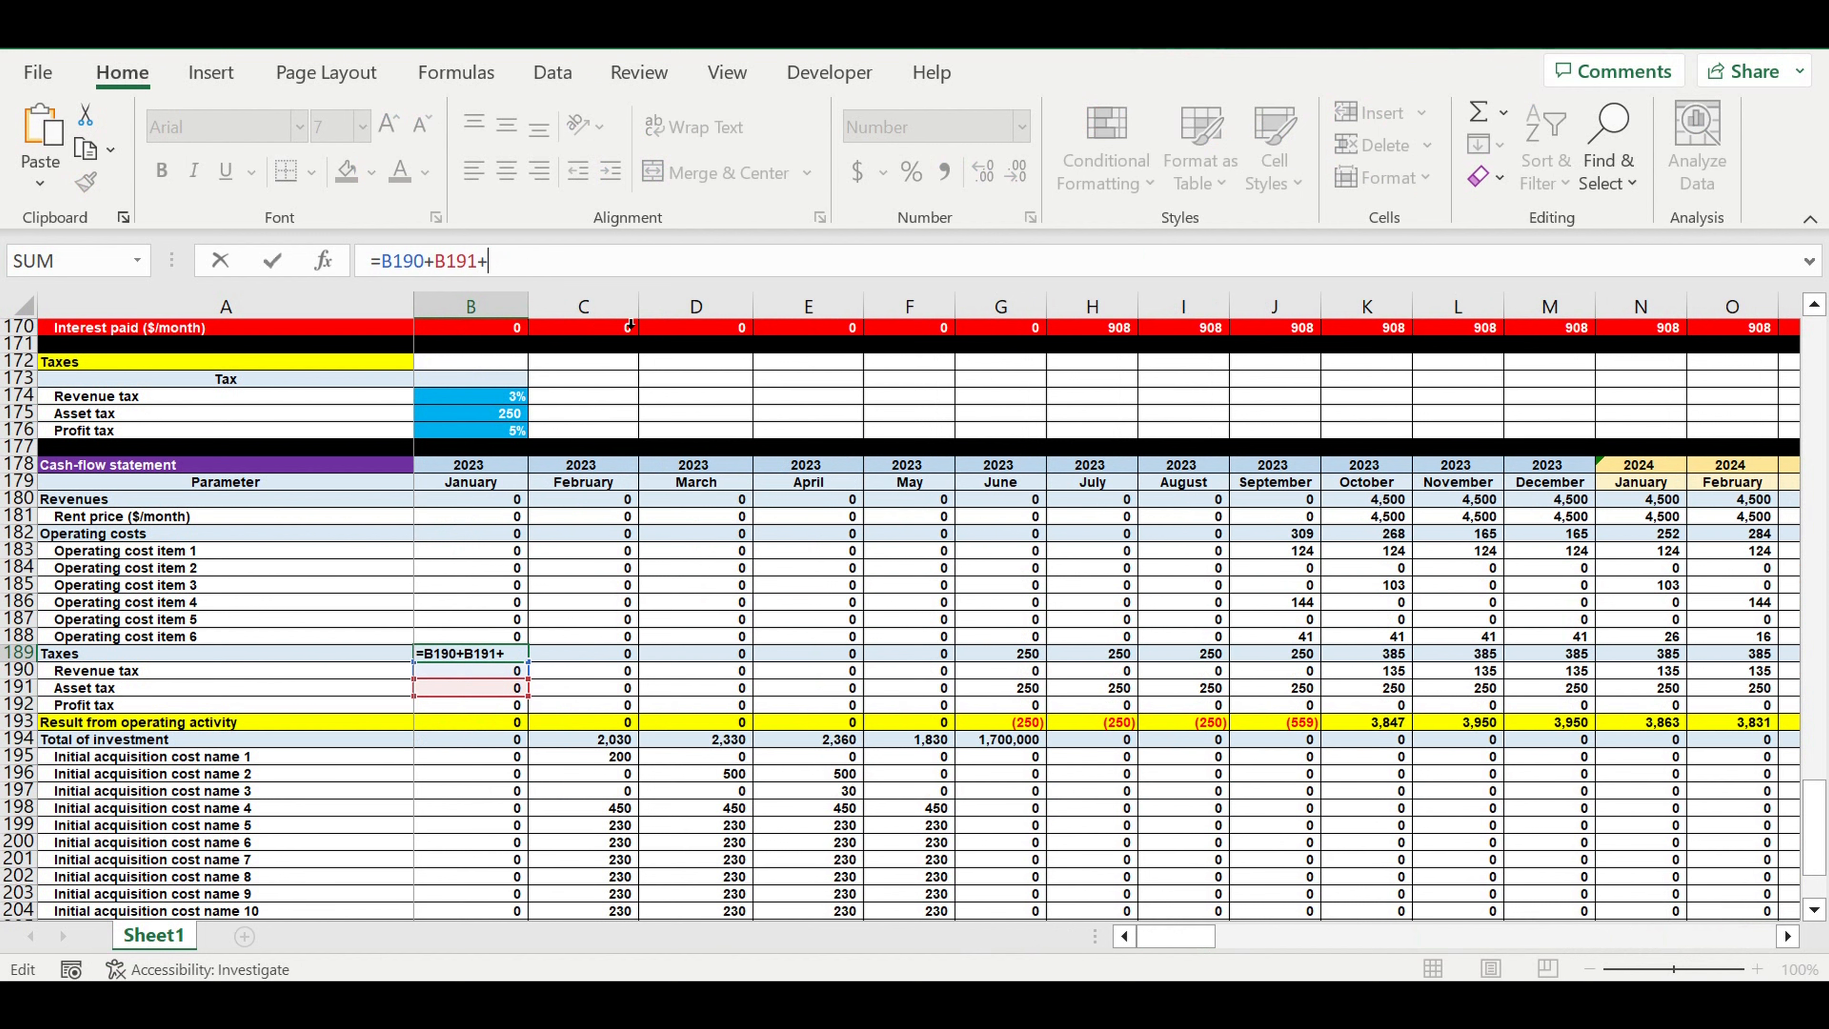
pyautogui.click(477, 709)
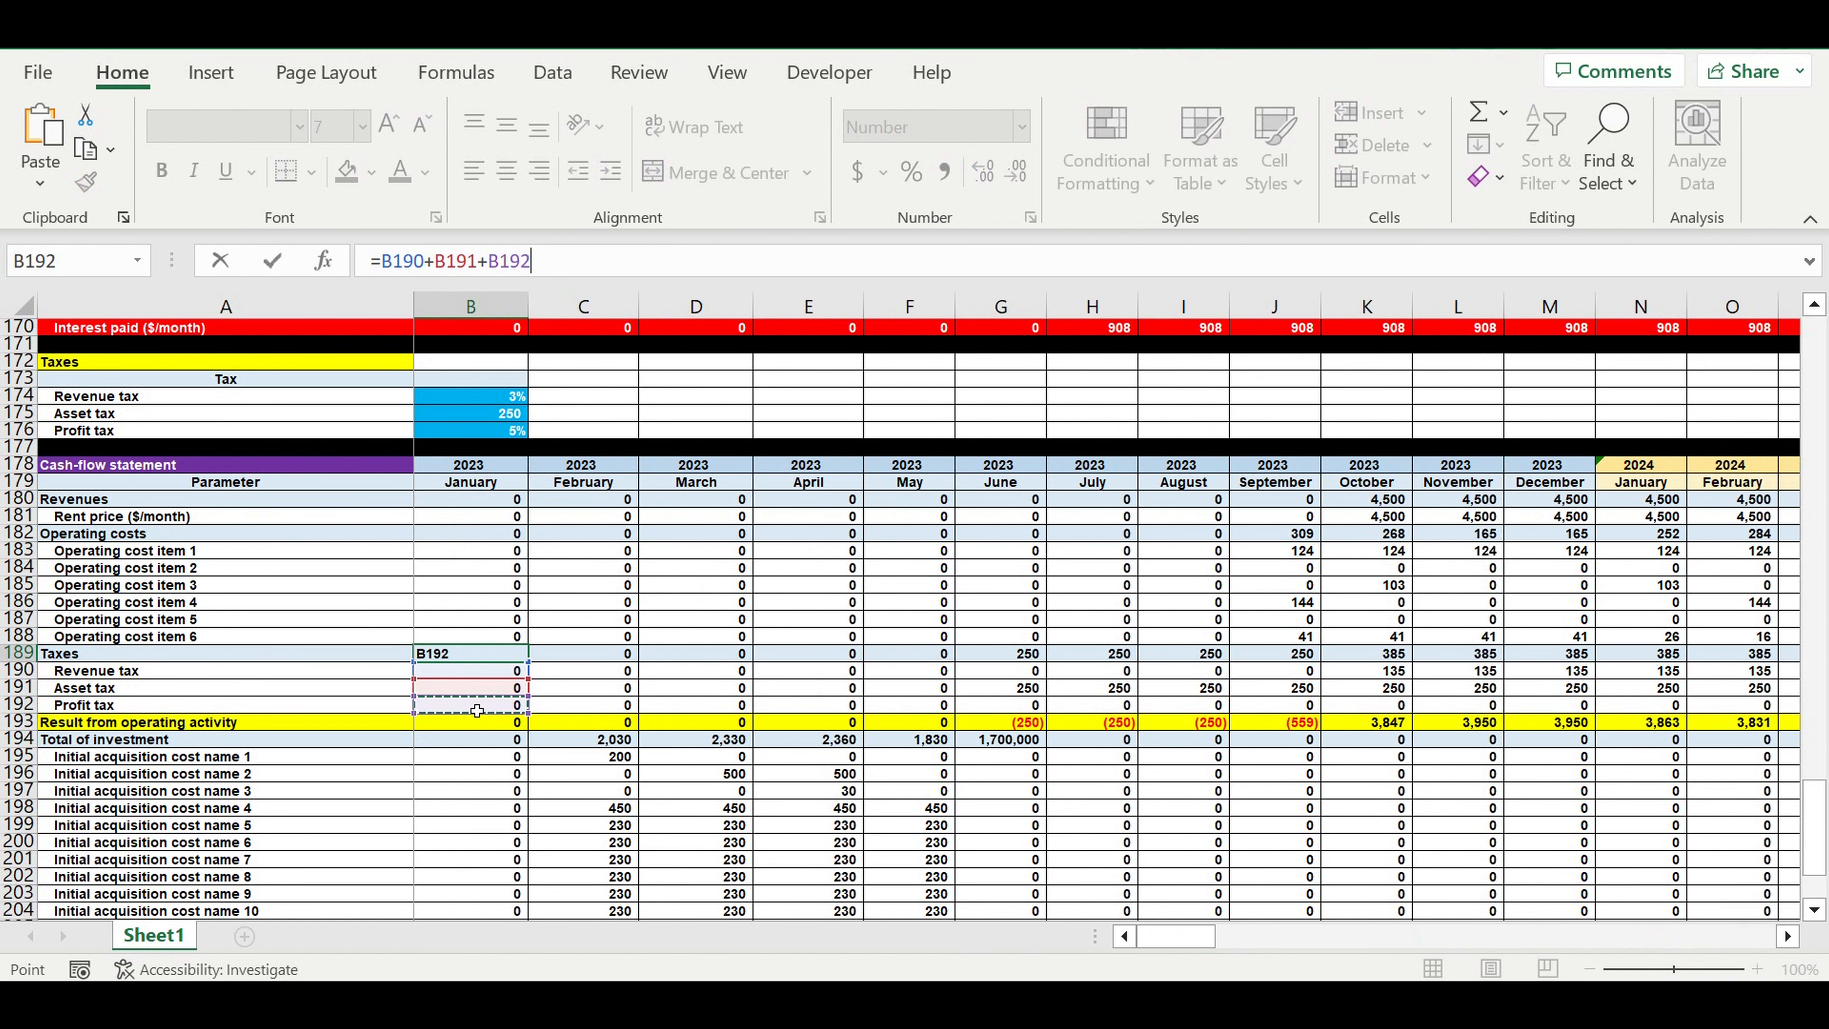
pyautogui.press('Return')
# Step: Fill the Taxes total formula from B189 across the timeline through column DQ
pyautogui.click(482, 653)
pyautogui.moveTo(533, 670); pyautogui.dragTo(1536, 703)
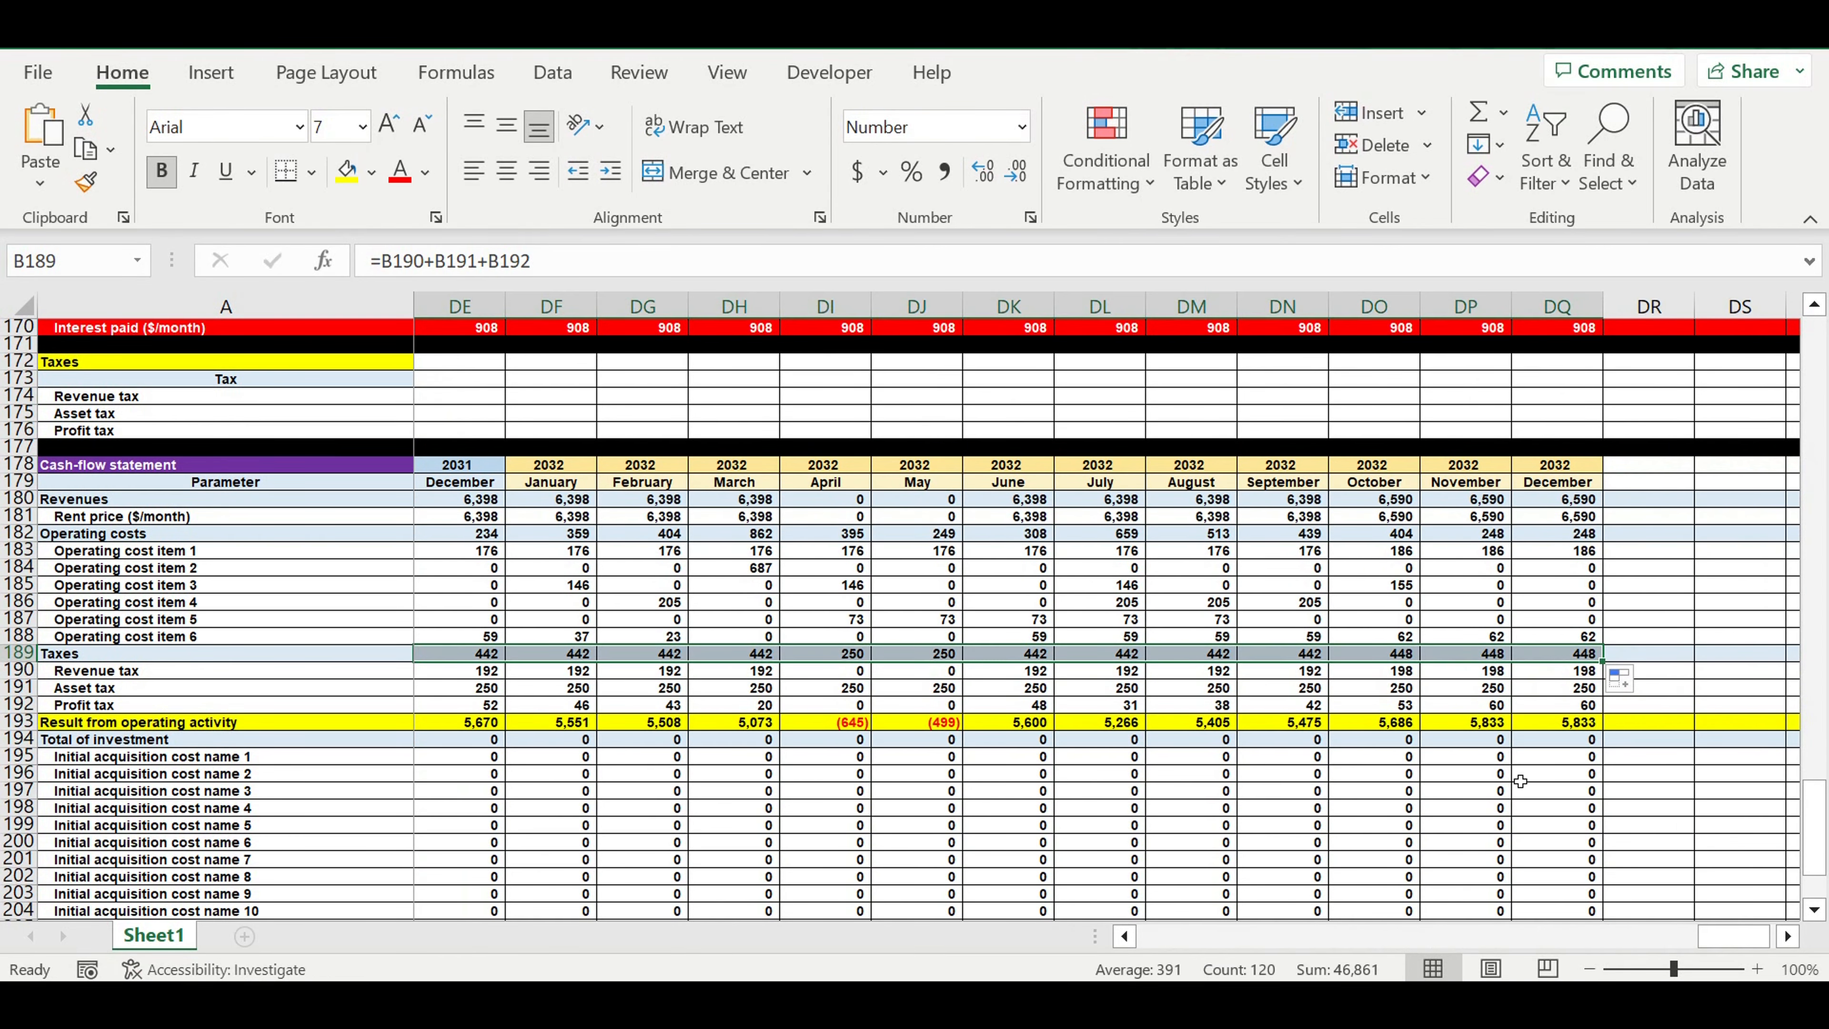
pyautogui.click(1487, 842)
# Step: Group rows 195 to 205, from Initial acquisition cost name 1 through Property, under the investment section
pyautogui.moveTo(1715, 936); pyautogui.dragTo(1151, 937)
pyautogui.scroll(-4, 513, 764)
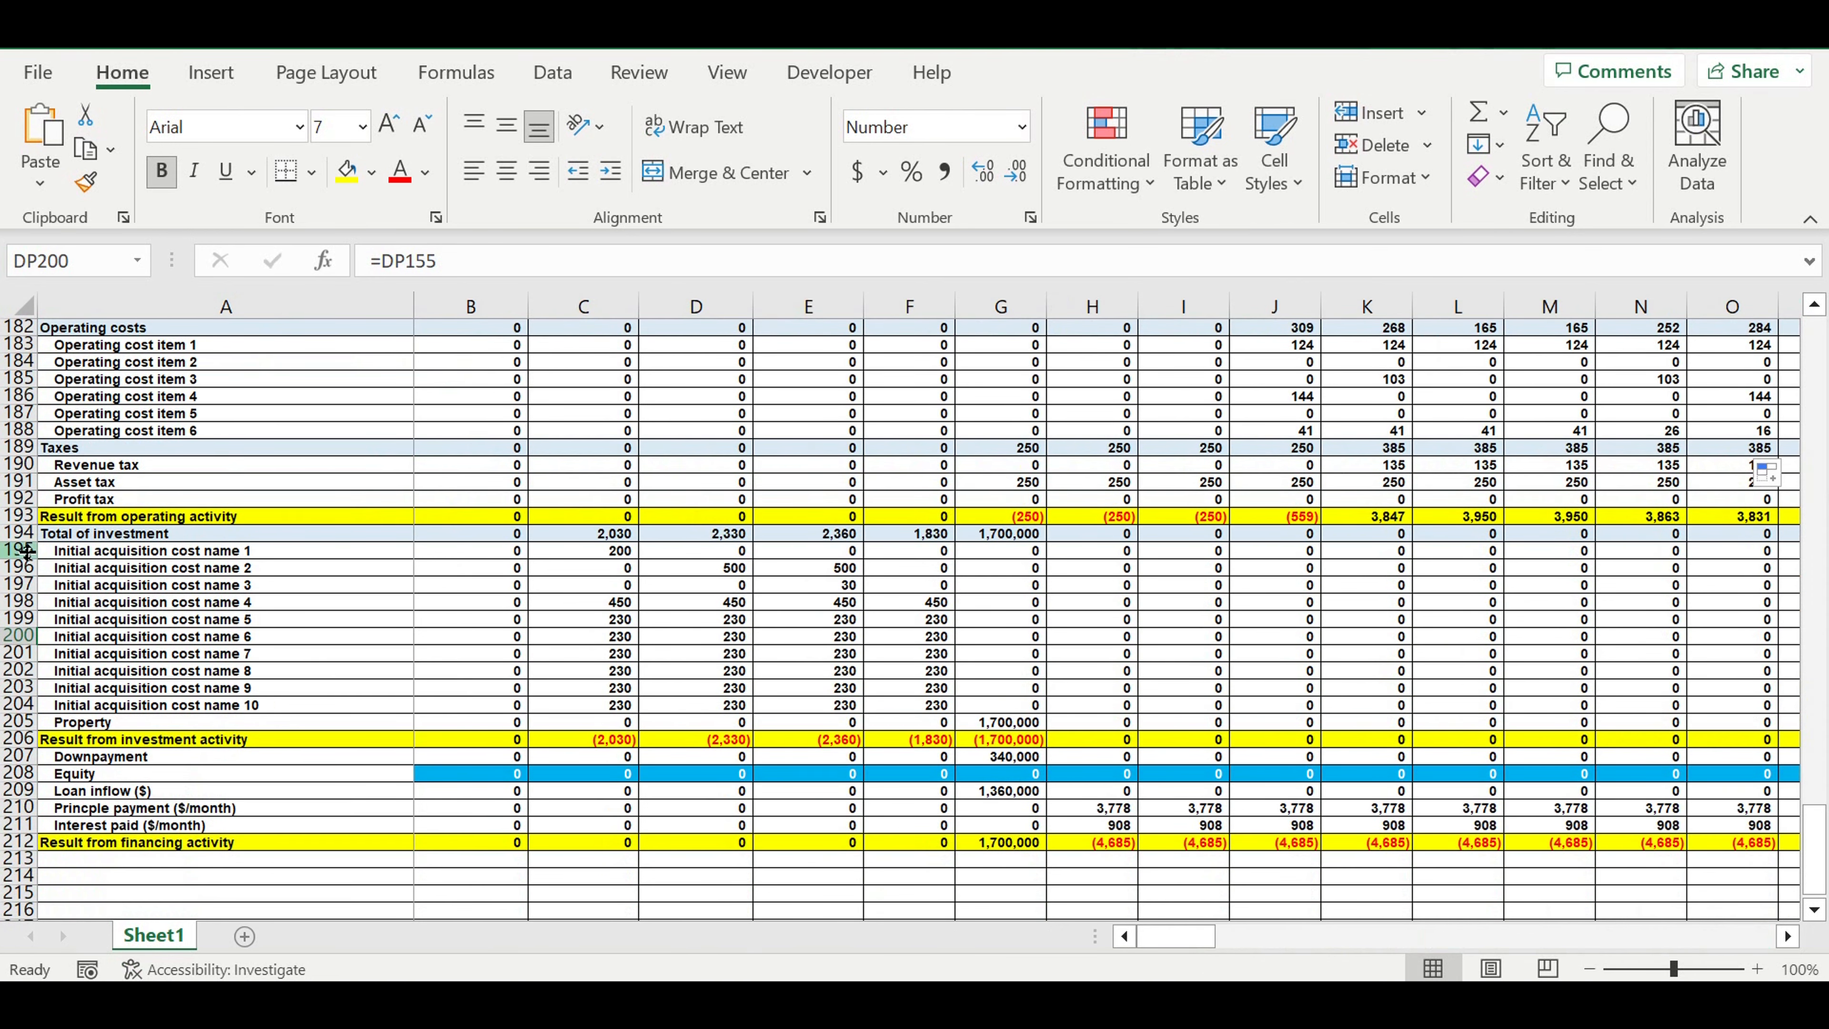
pyautogui.moveTo(19, 551); pyautogui.dragTo(19, 722)
pyautogui.click(727, 73)
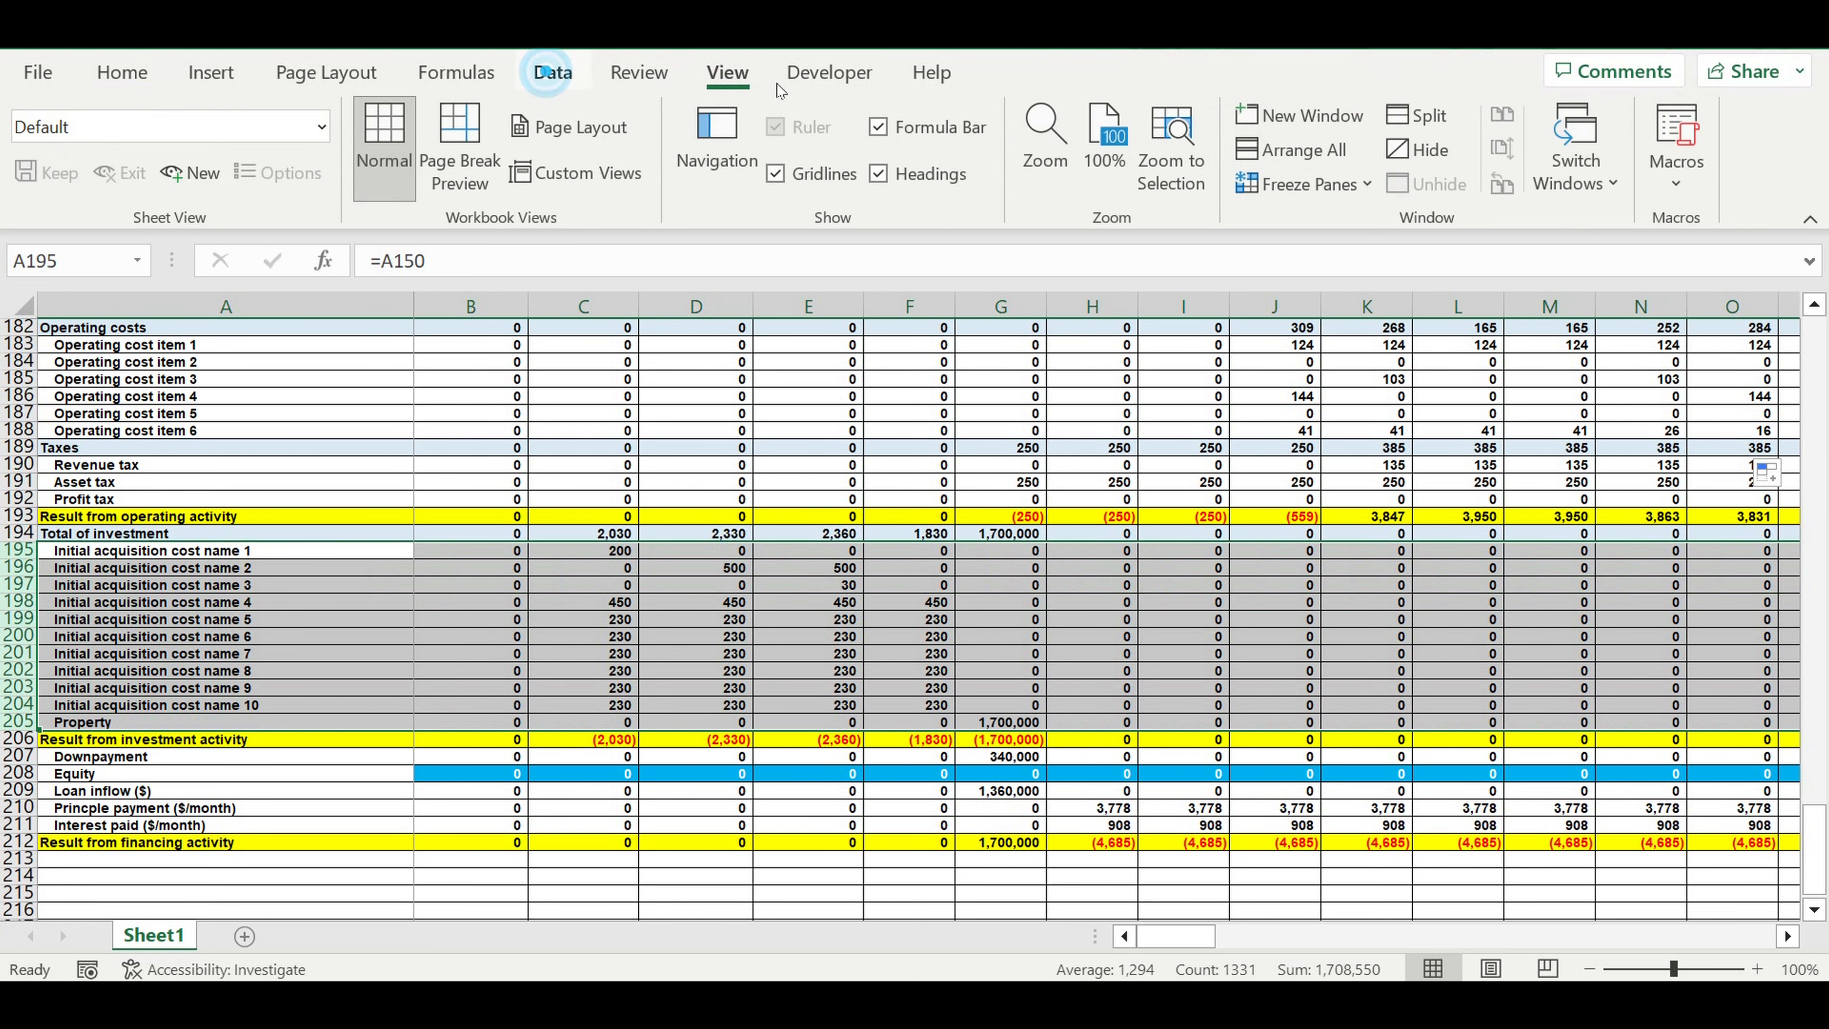
pyautogui.click(552, 72)
pyautogui.click(1716, 207)
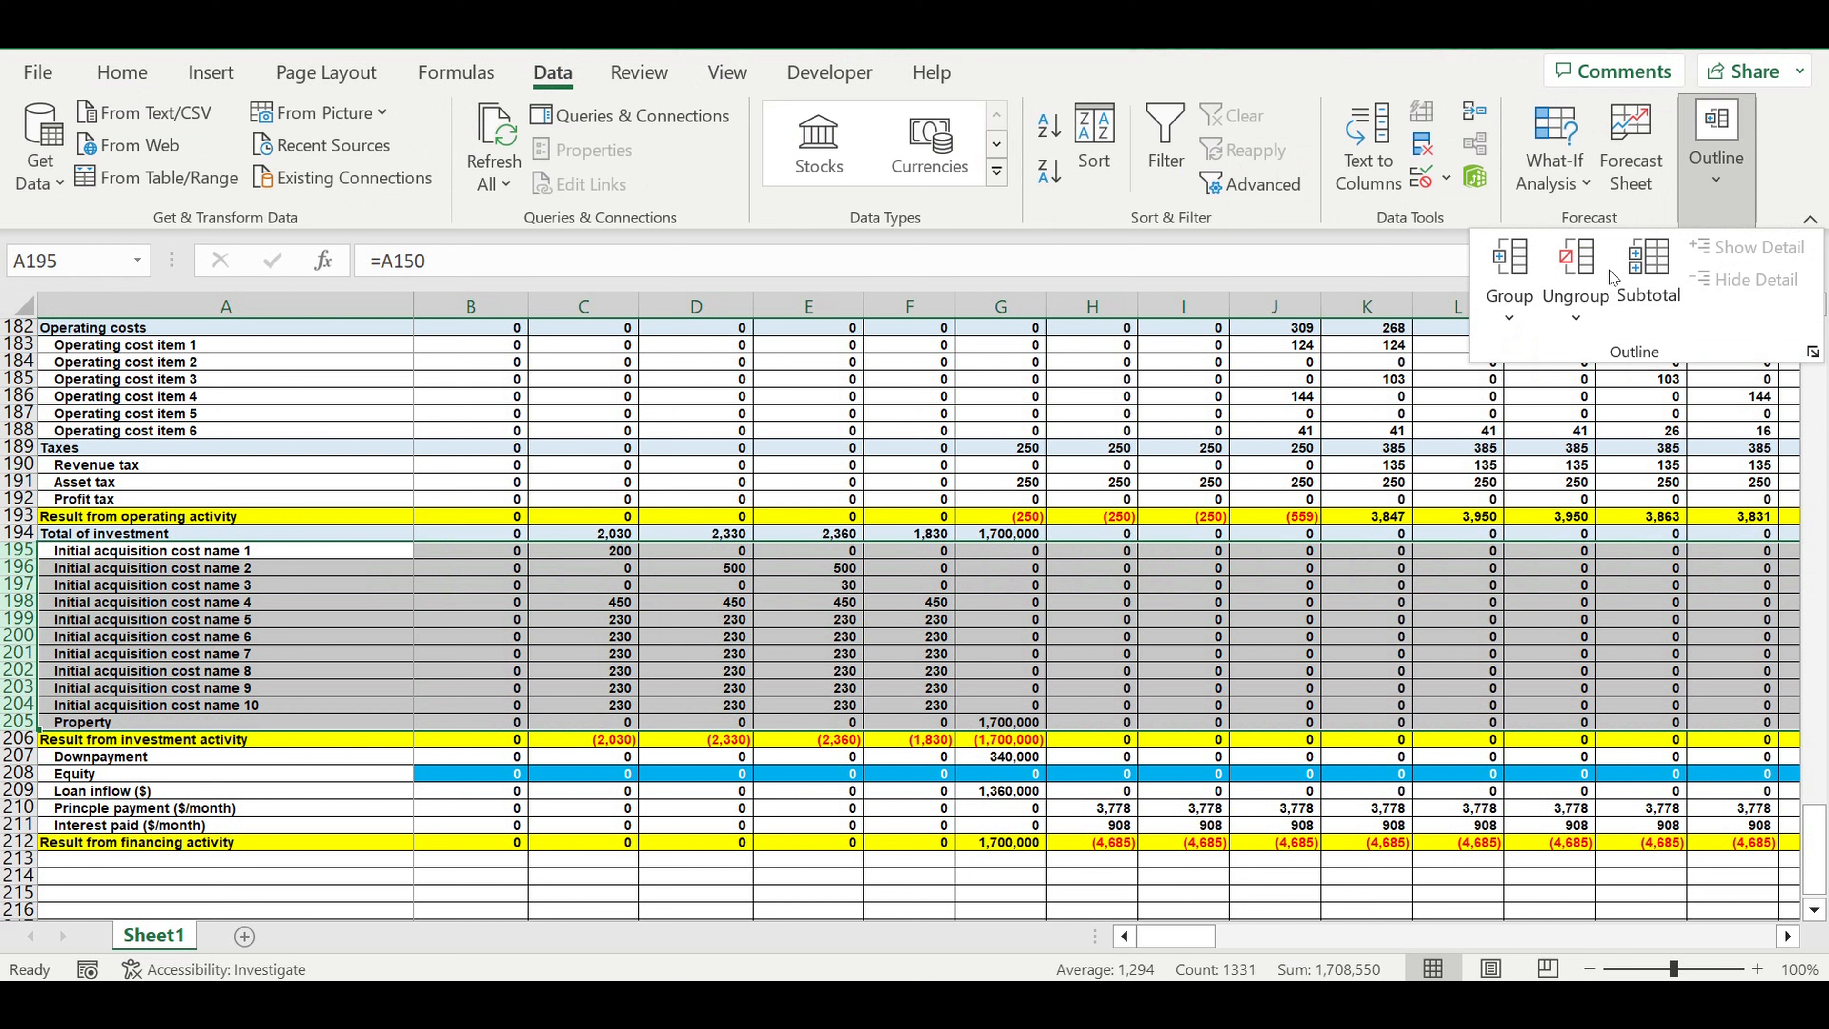
pyautogui.click(1513, 315)
pyautogui.click(1531, 358)
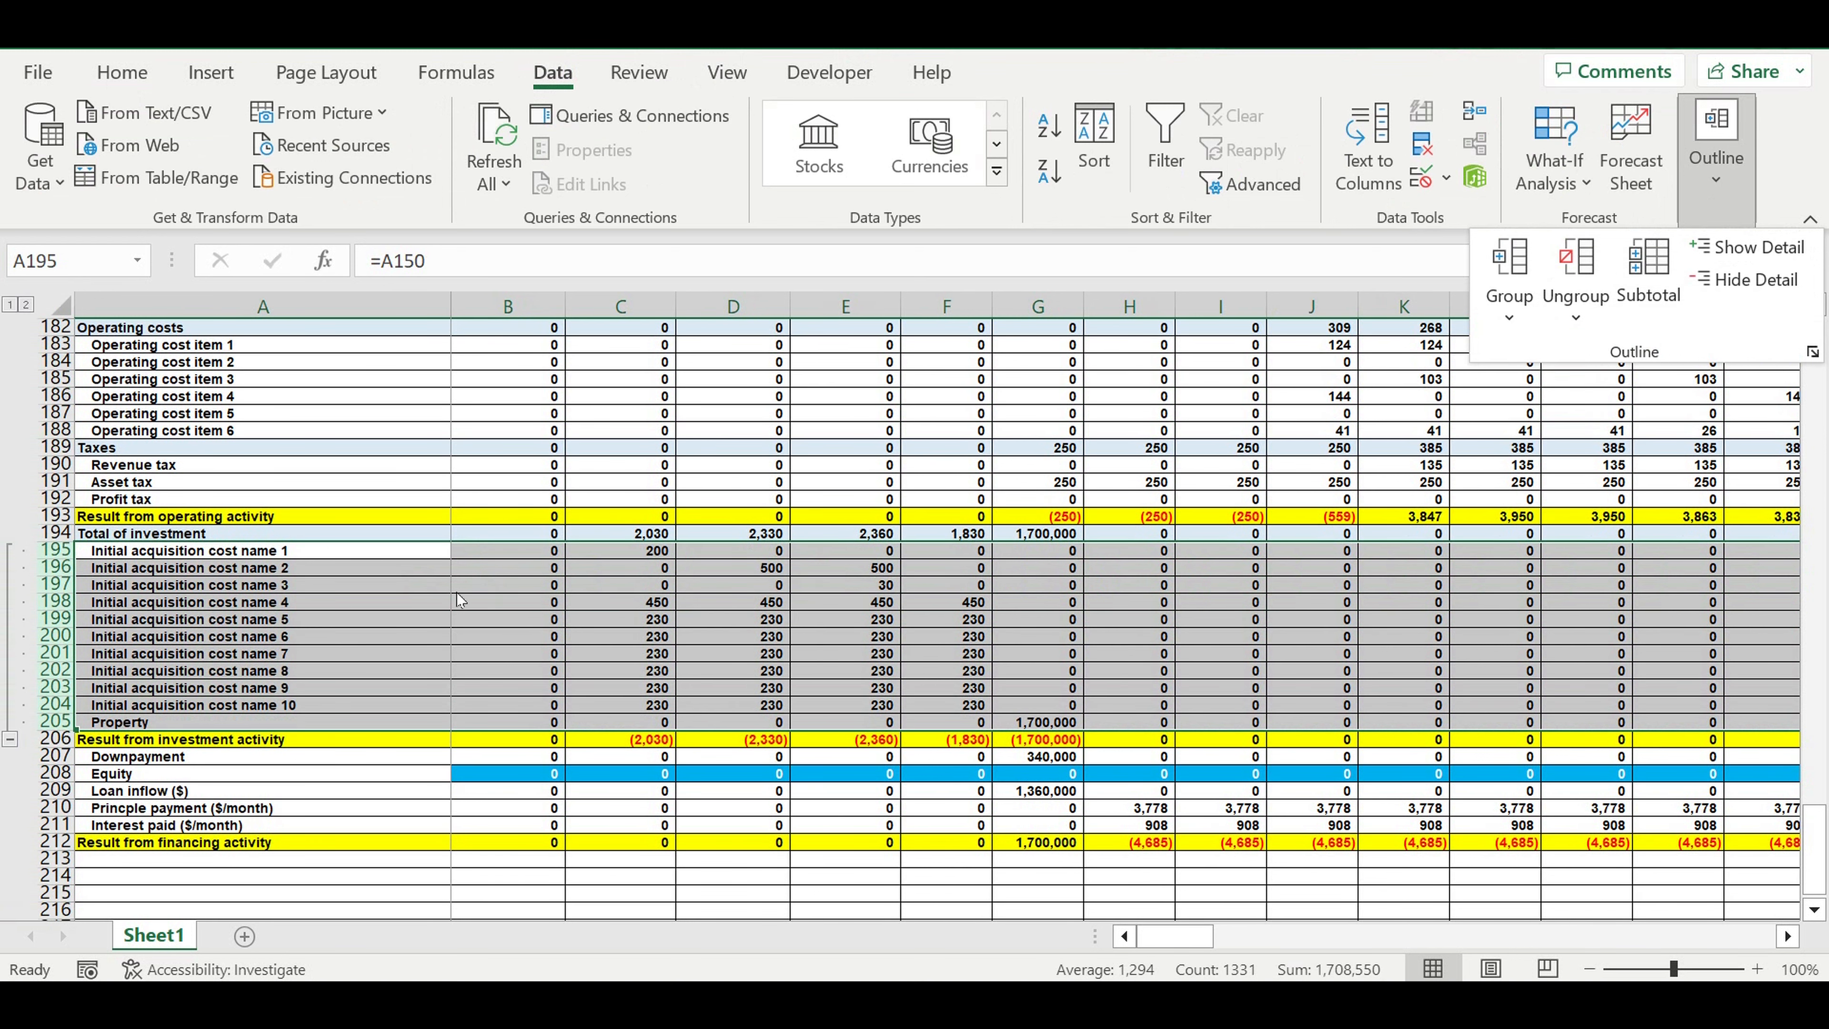
# Step: Group rows 183 to 188, from Operating cost item 1 through Operating cost item 6, under Operating costs
pyautogui.scroll(2, 349, 552)
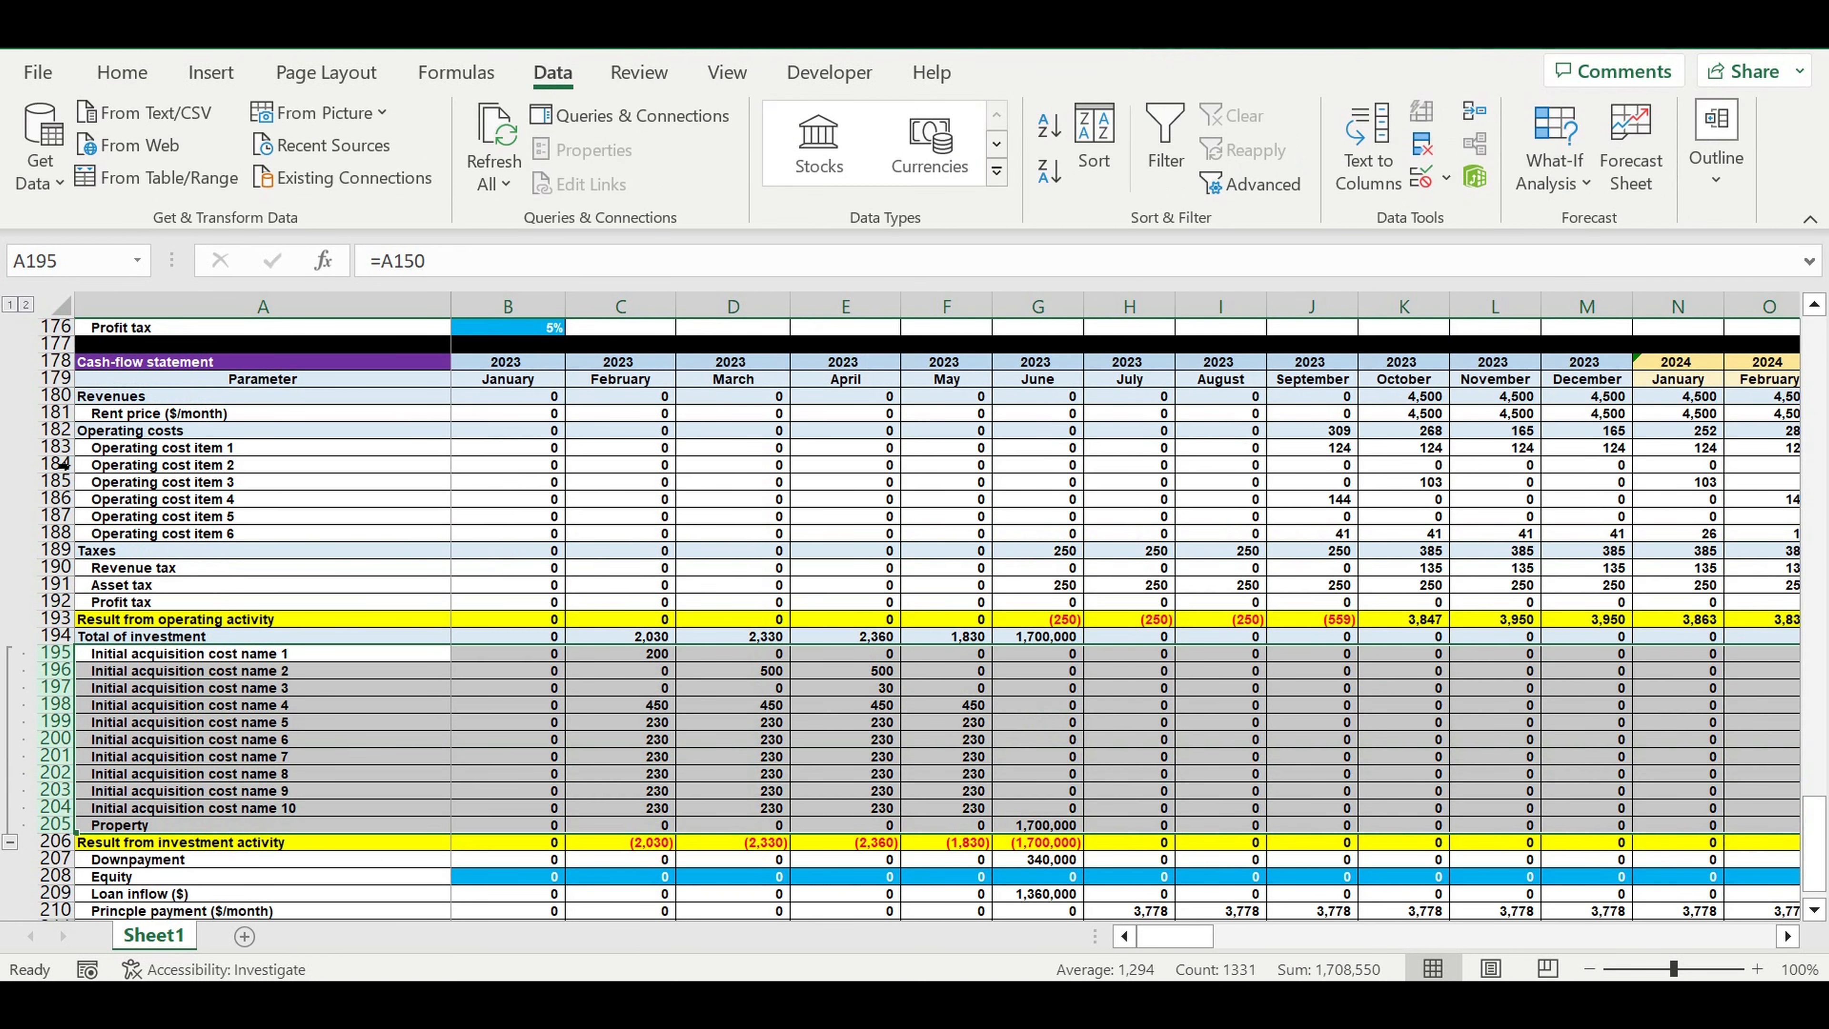
pyautogui.moveTo(61, 447); pyautogui.dragTo(64, 533)
pyautogui.click(1717, 144)
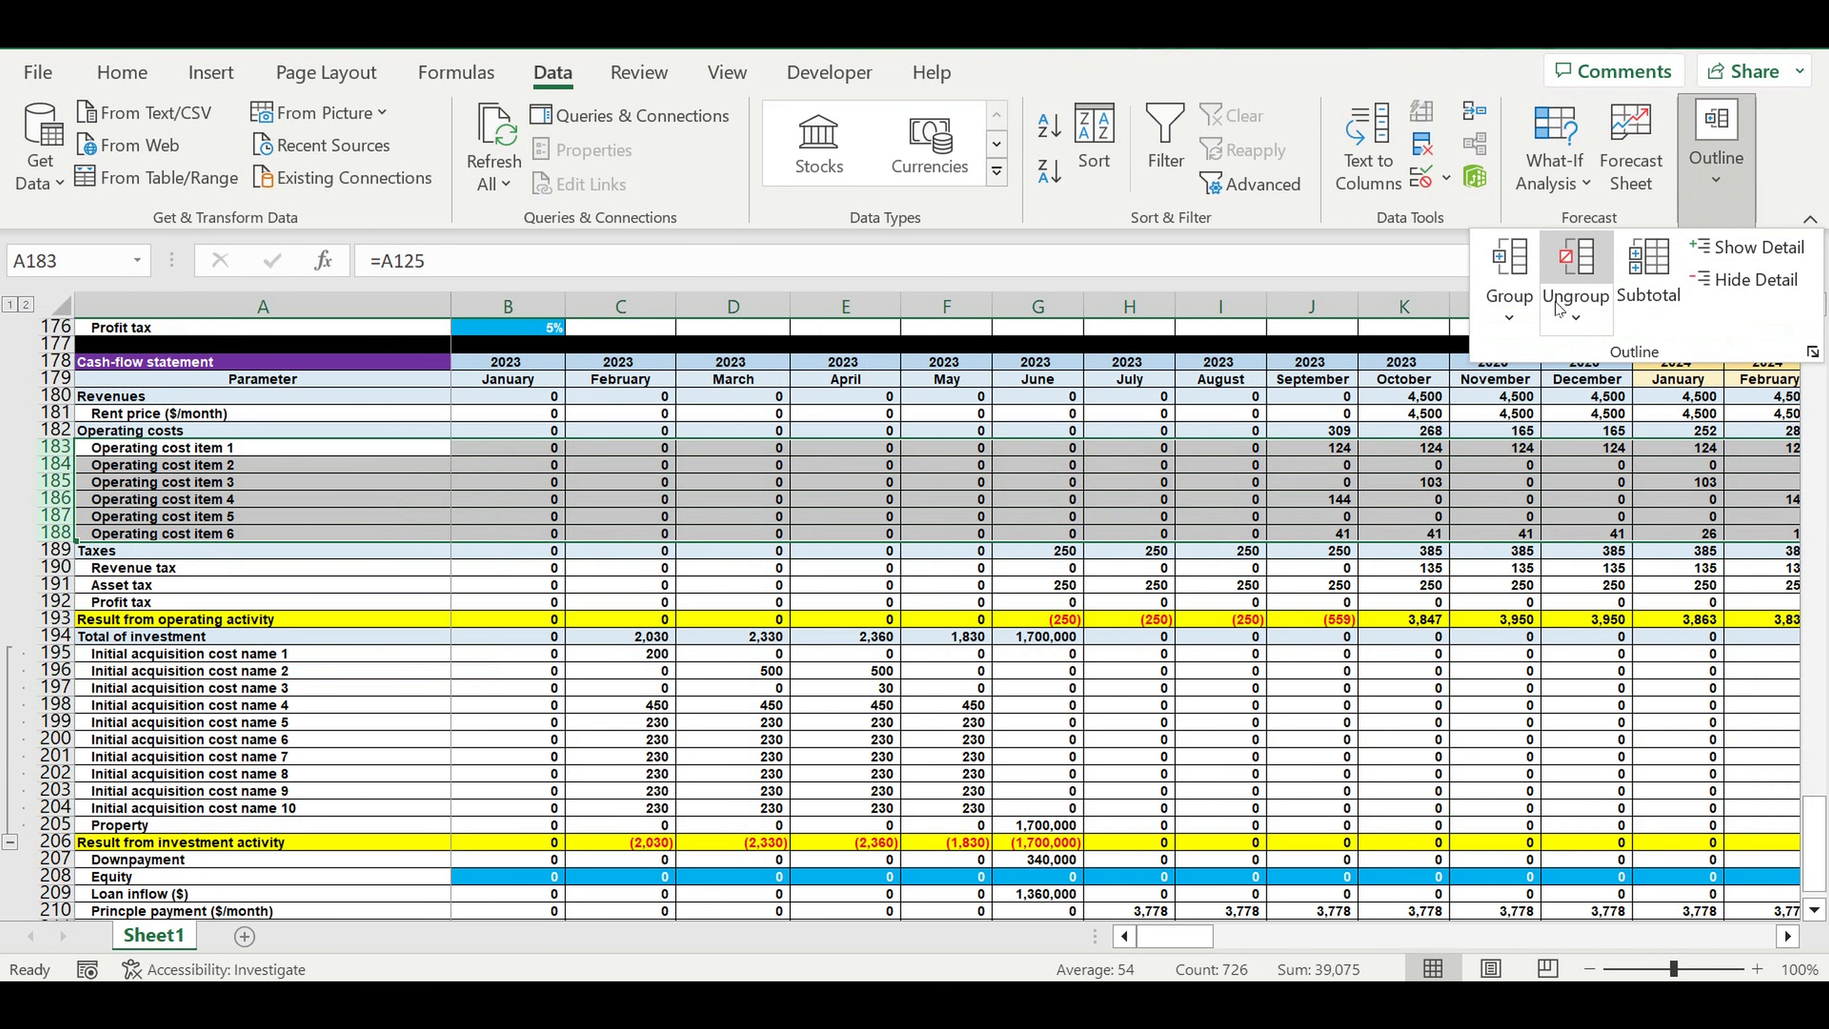
pyautogui.click(1510, 318)
pyautogui.click(1563, 360)
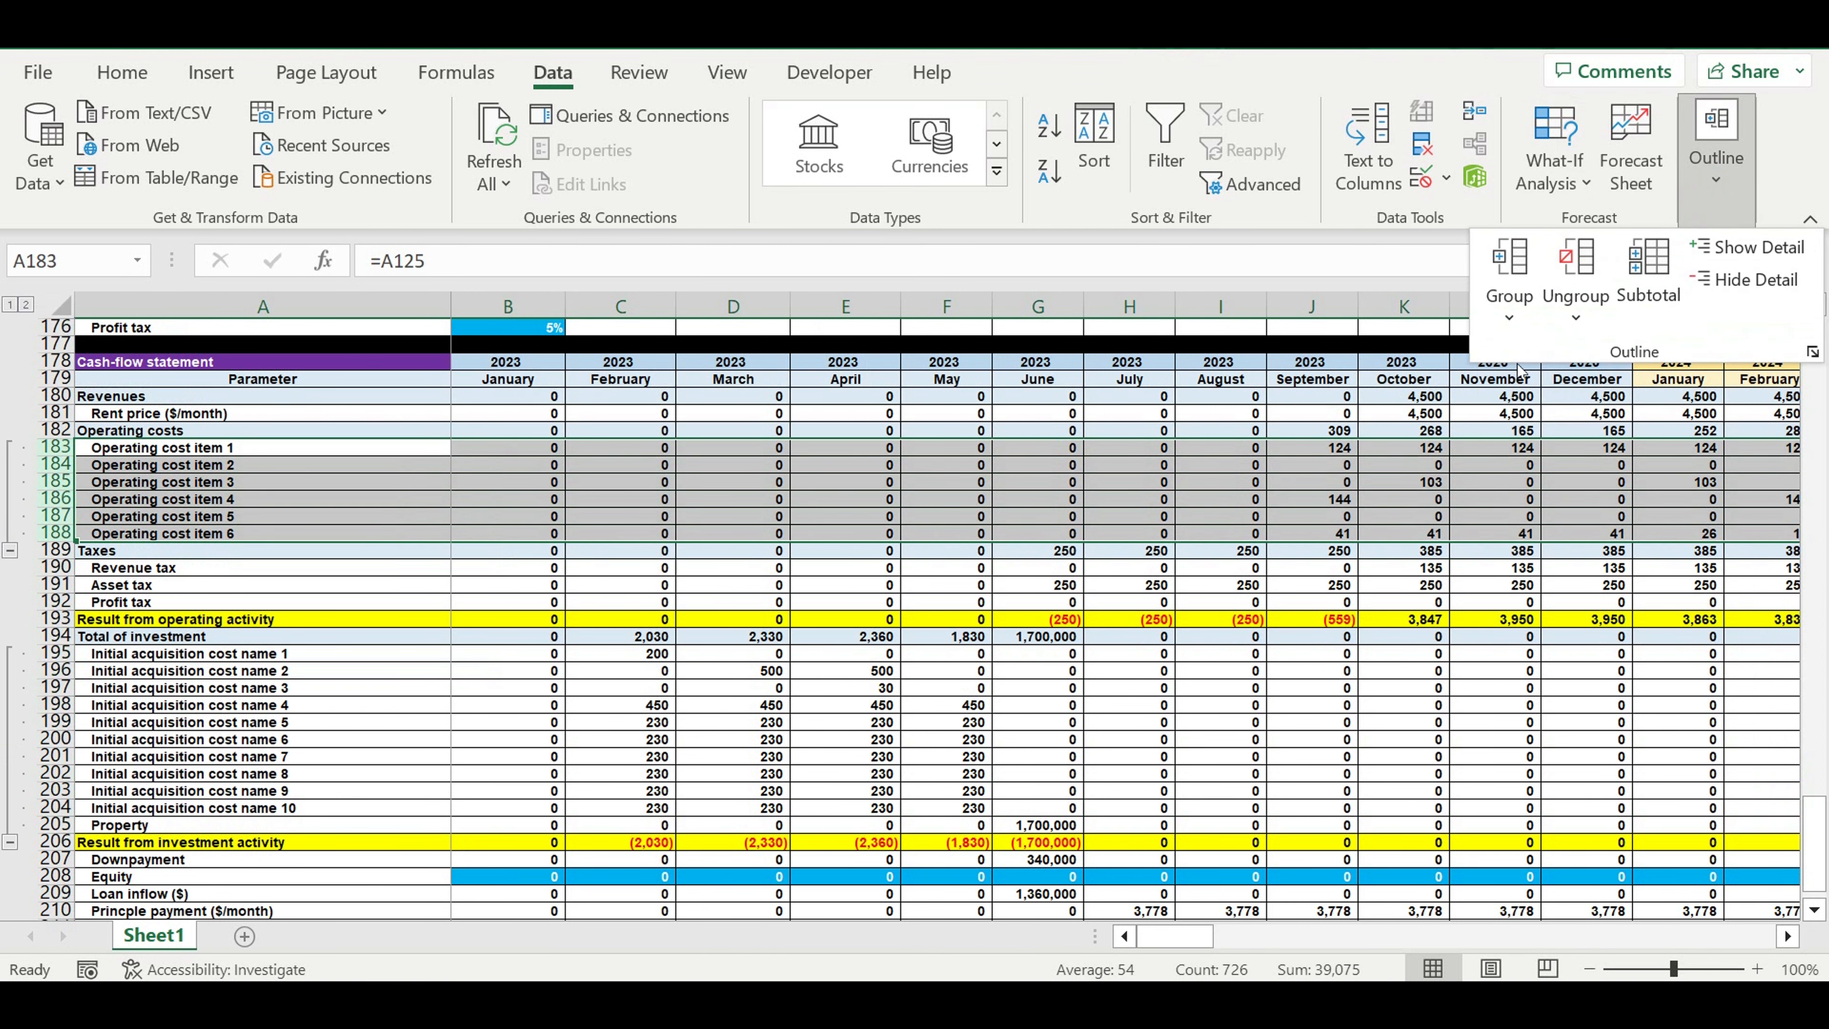
pyautogui.click(135, 469)
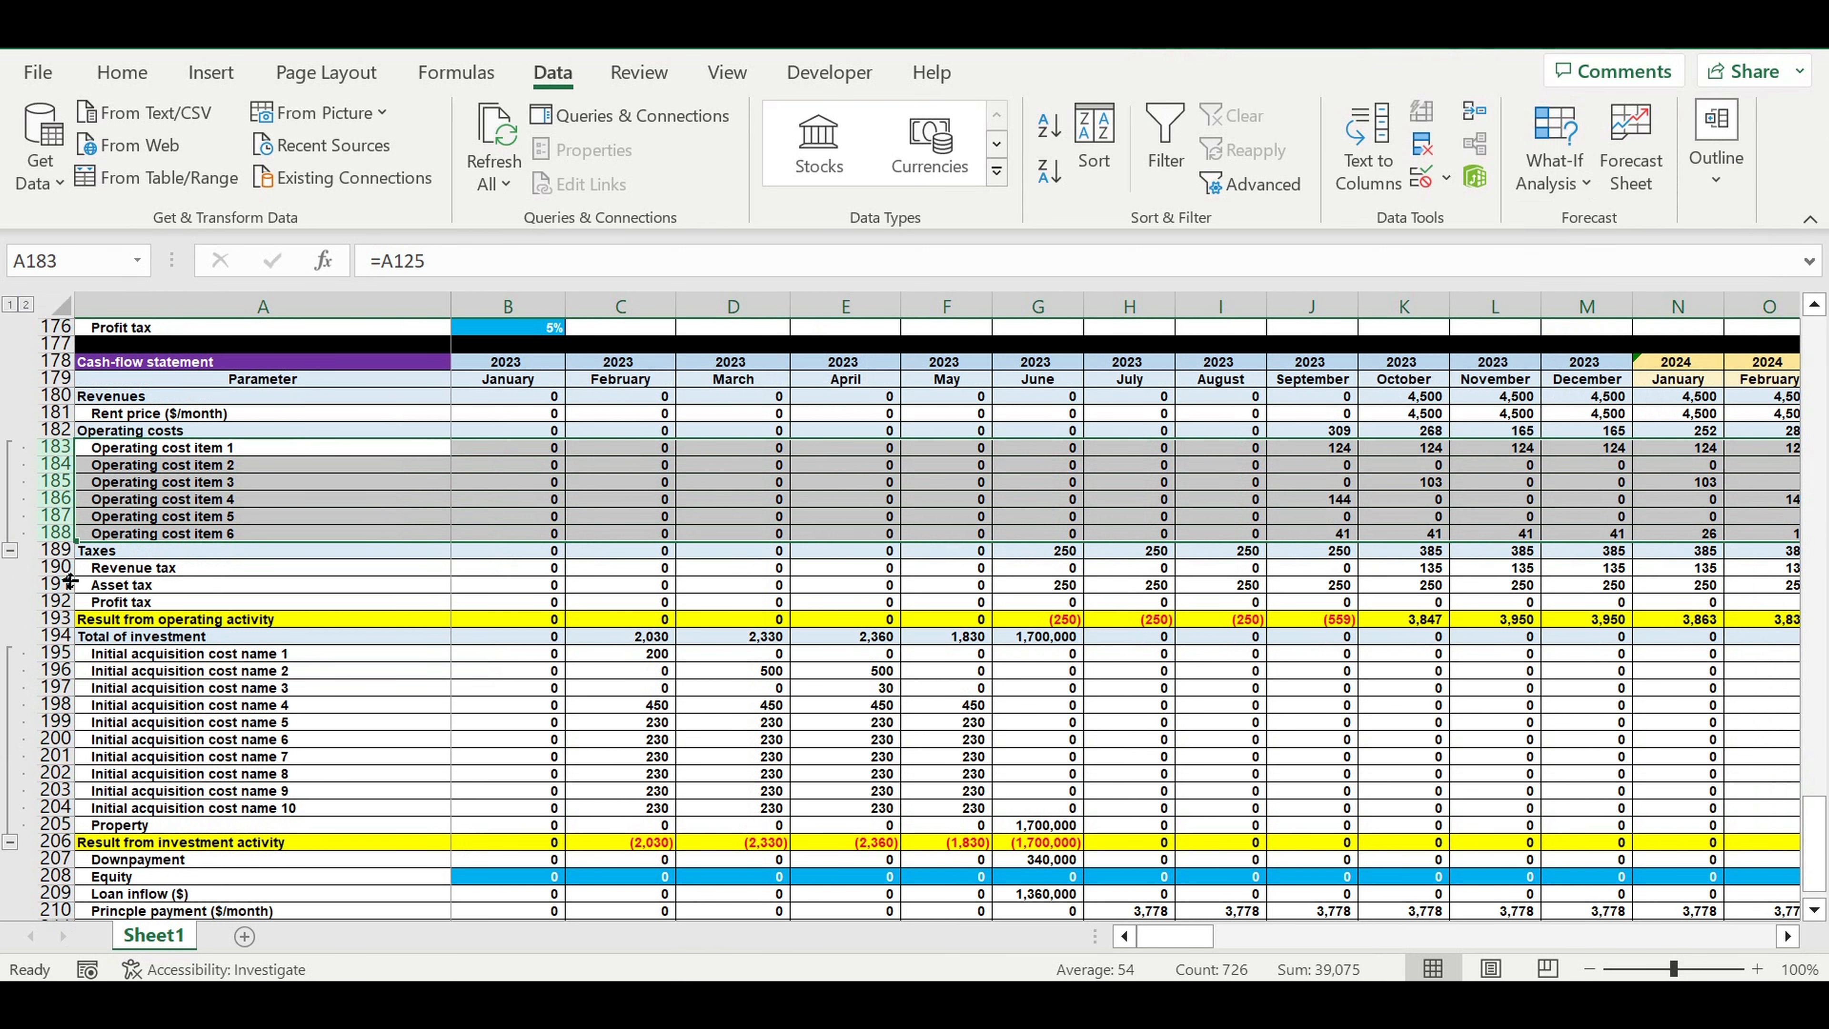
# Step: Group rows 190 to 192, from Revenue tax through Profit tax, under Taxes
pyautogui.moveTo(58, 570); pyautogui.dragTo(56, 603)
pyautogui.click(1728, 180)
pyautogui.click(1510, 317)
pyautogui.click(1556, 351)
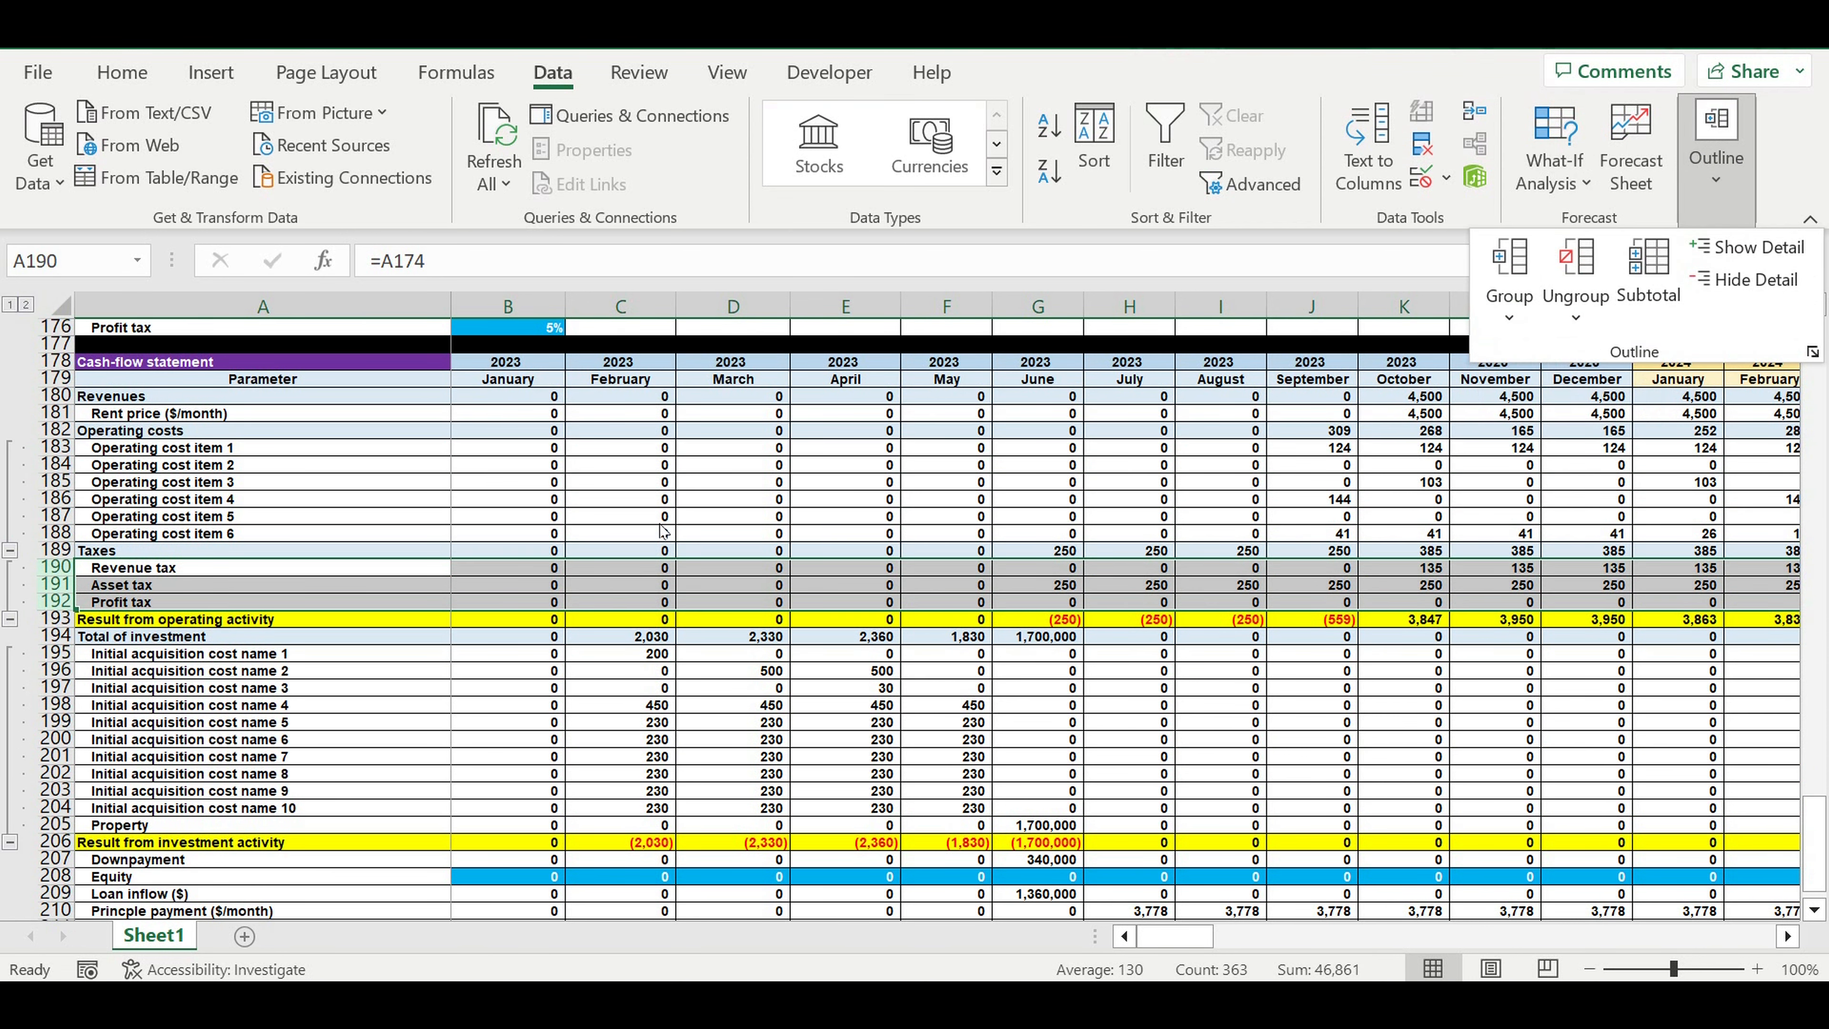
# Step: Collapse the grouped operating cost, tax and investment detail rows in the cash-flow statement
pyautogui.click(11, 550)
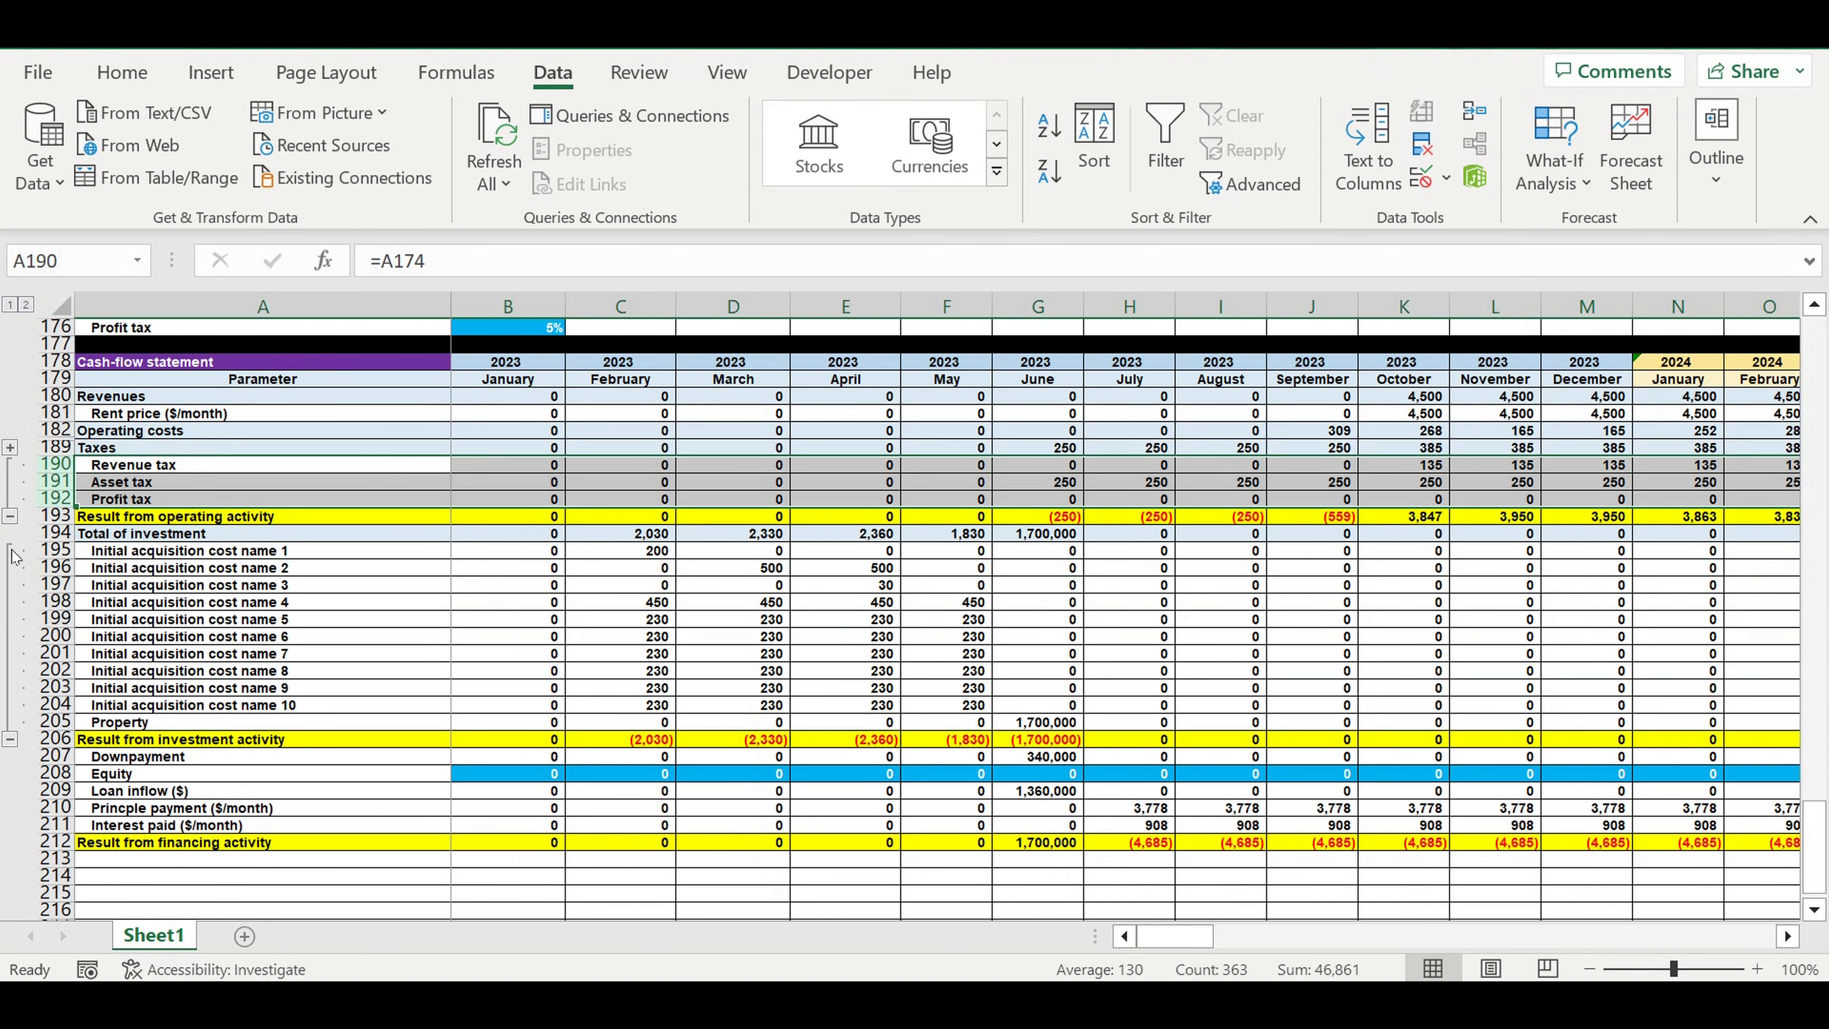
pyautogui.click(11, 517)
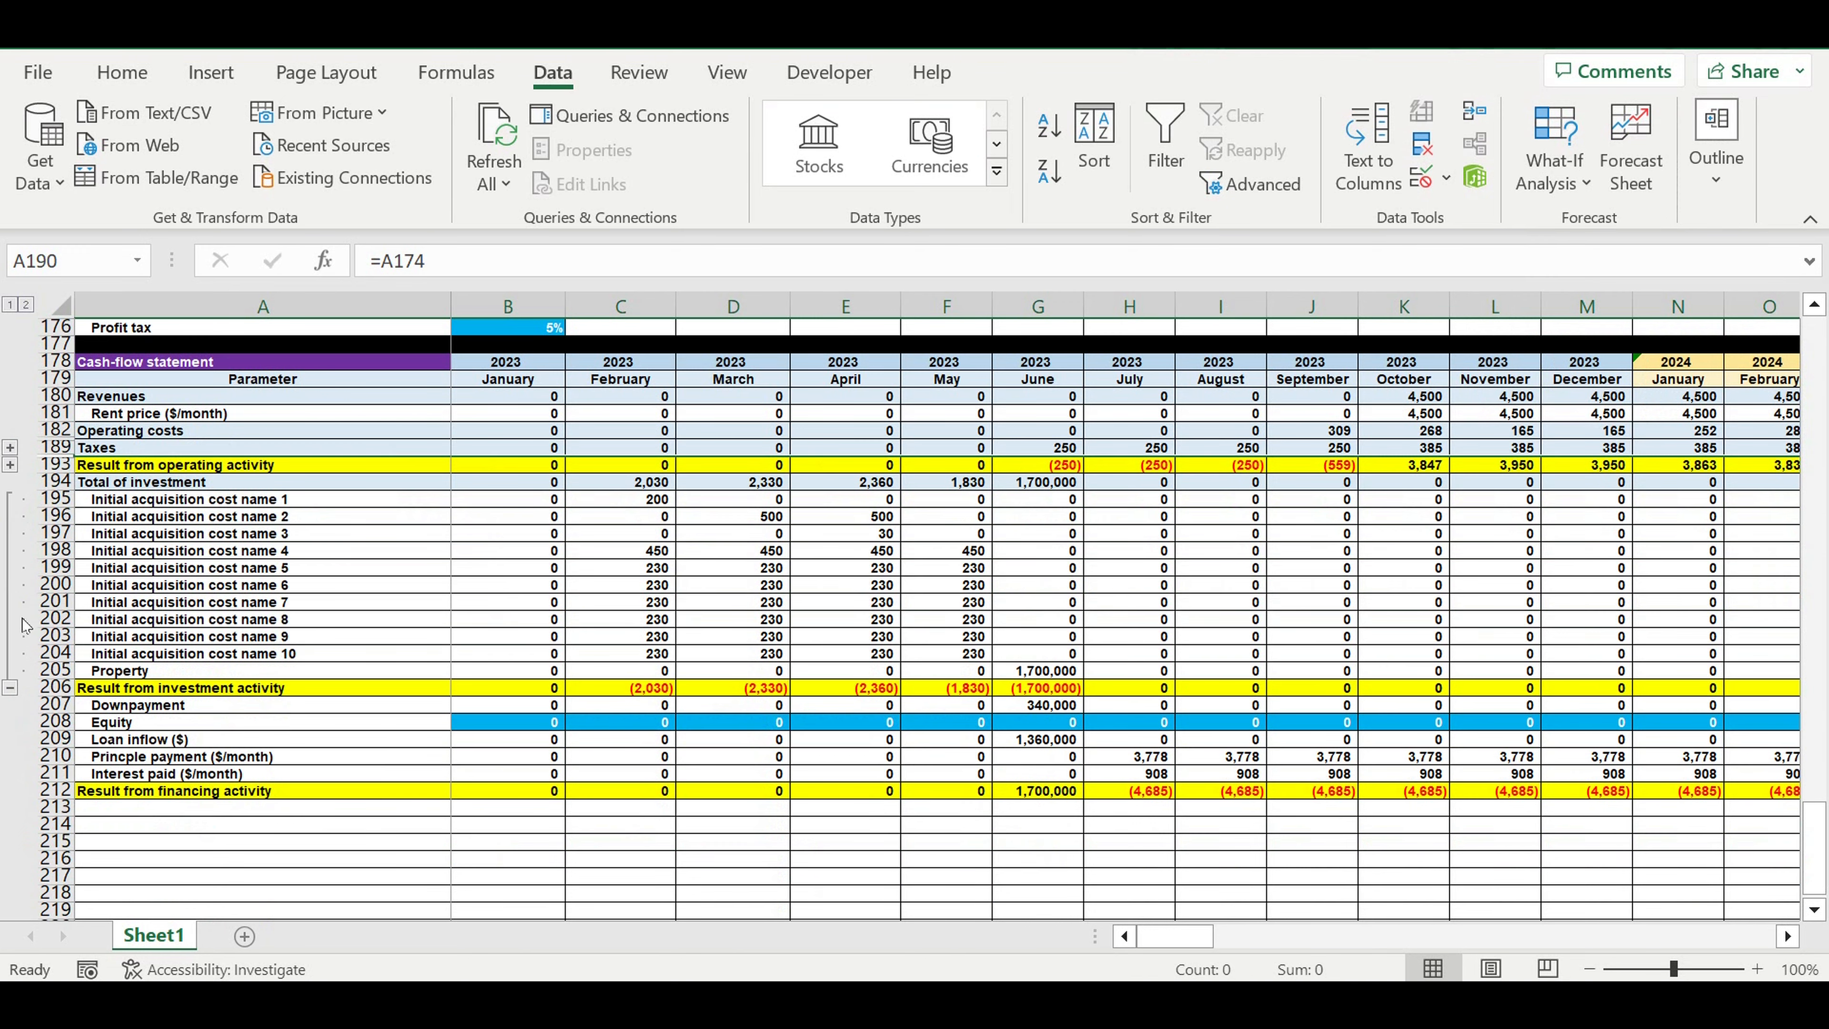
pyautogui.click(11, 689)
pyautogui.click(548, 738)
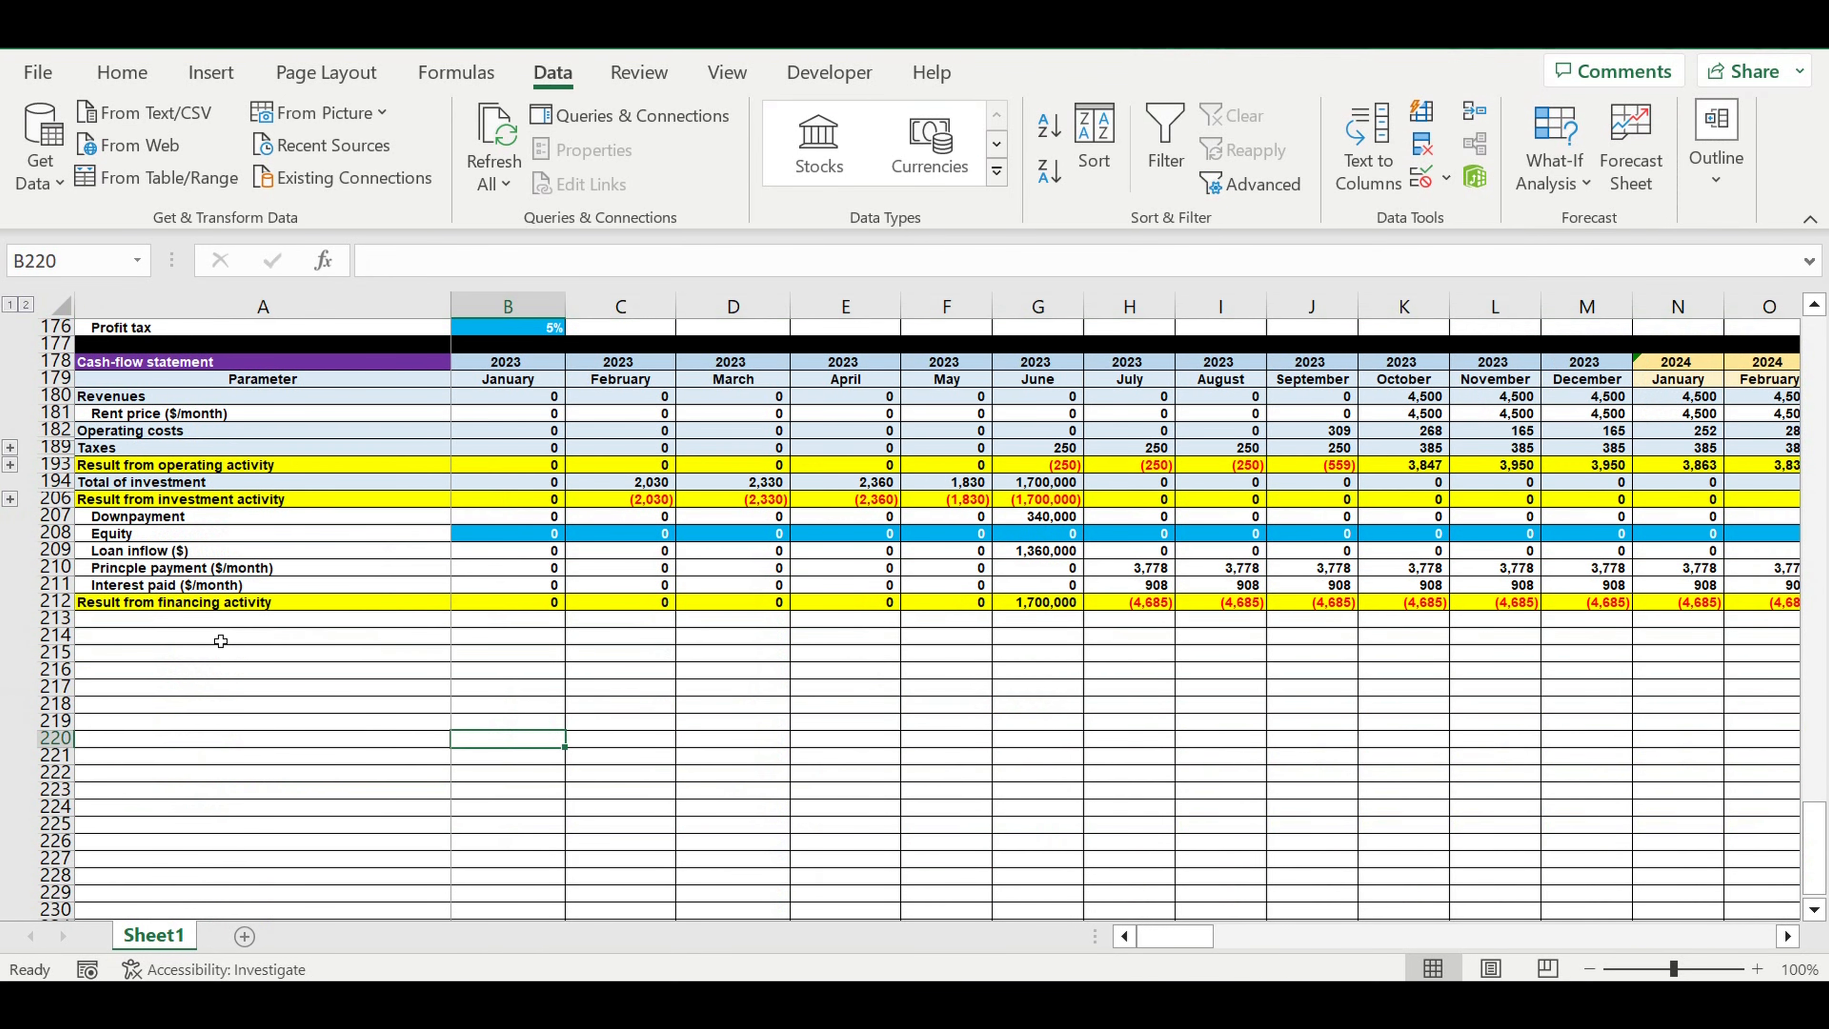
# Step: Enter the label "Cash balance at the beginning of period" in A213 and set its January 2023 value in B213 to 0
pyautogui.click(146, 624)
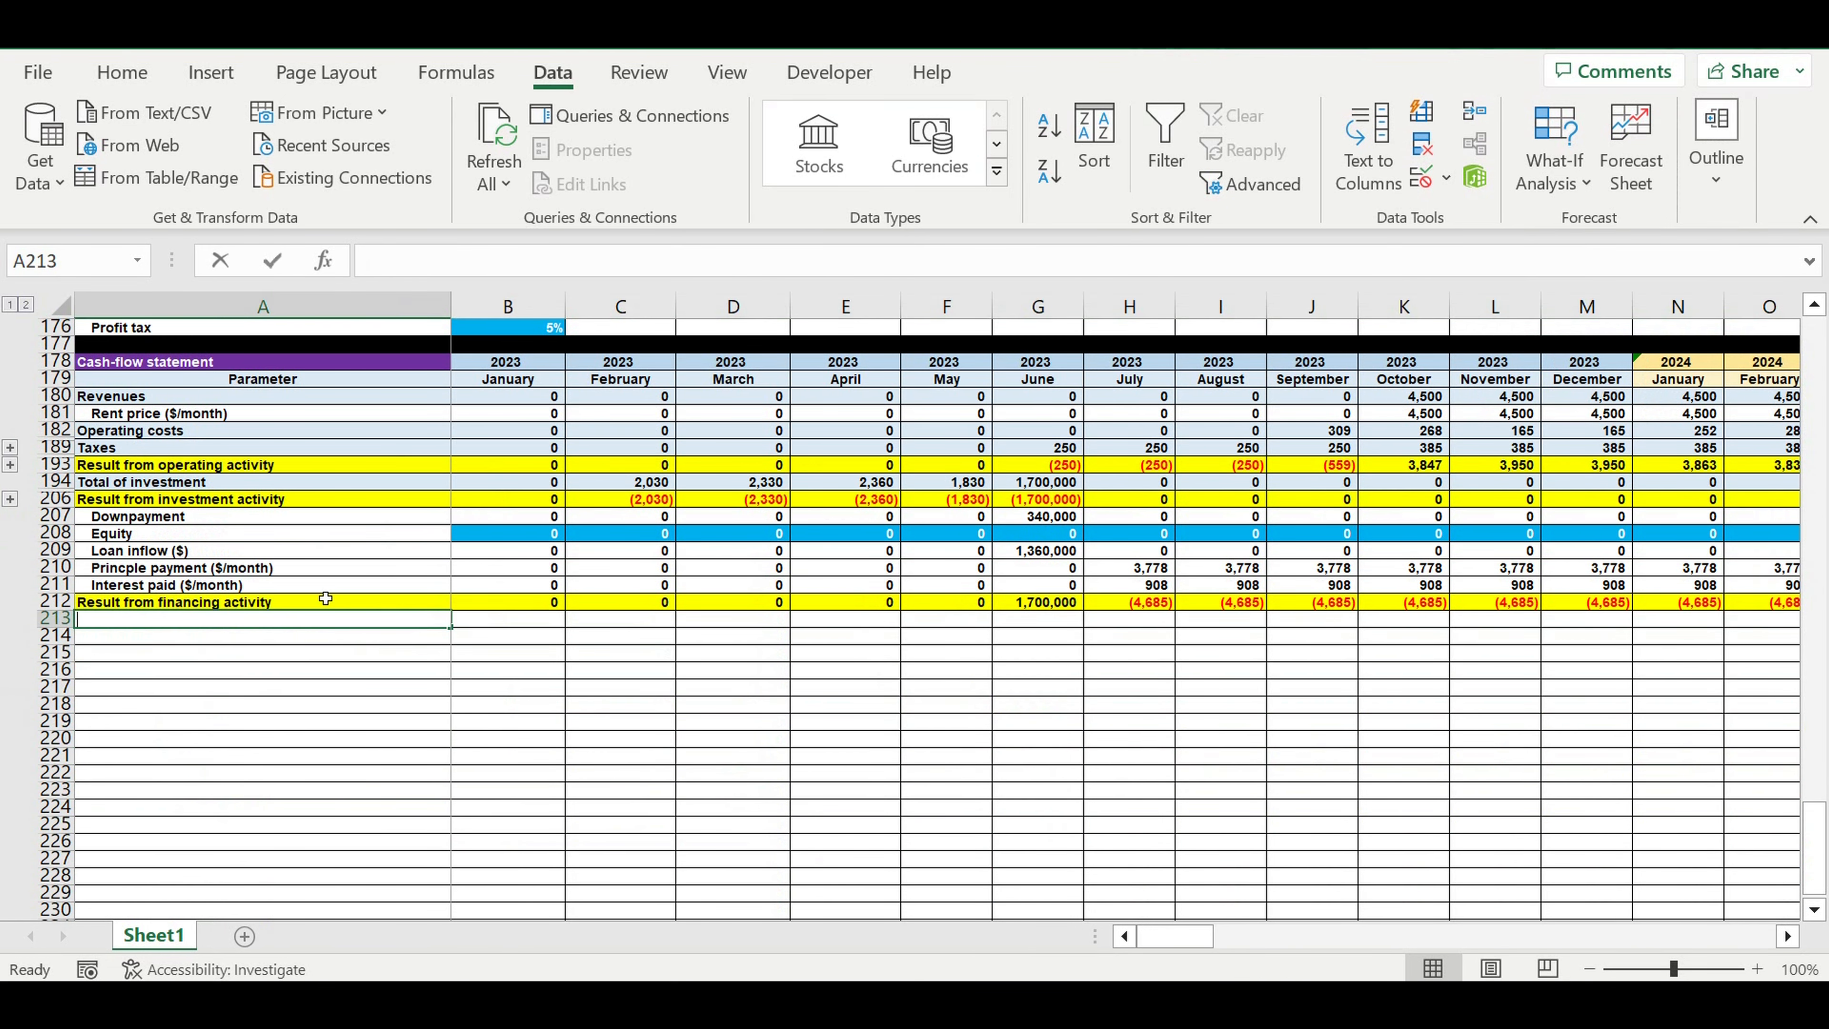
pyautogui.write('Cash balance at the b')
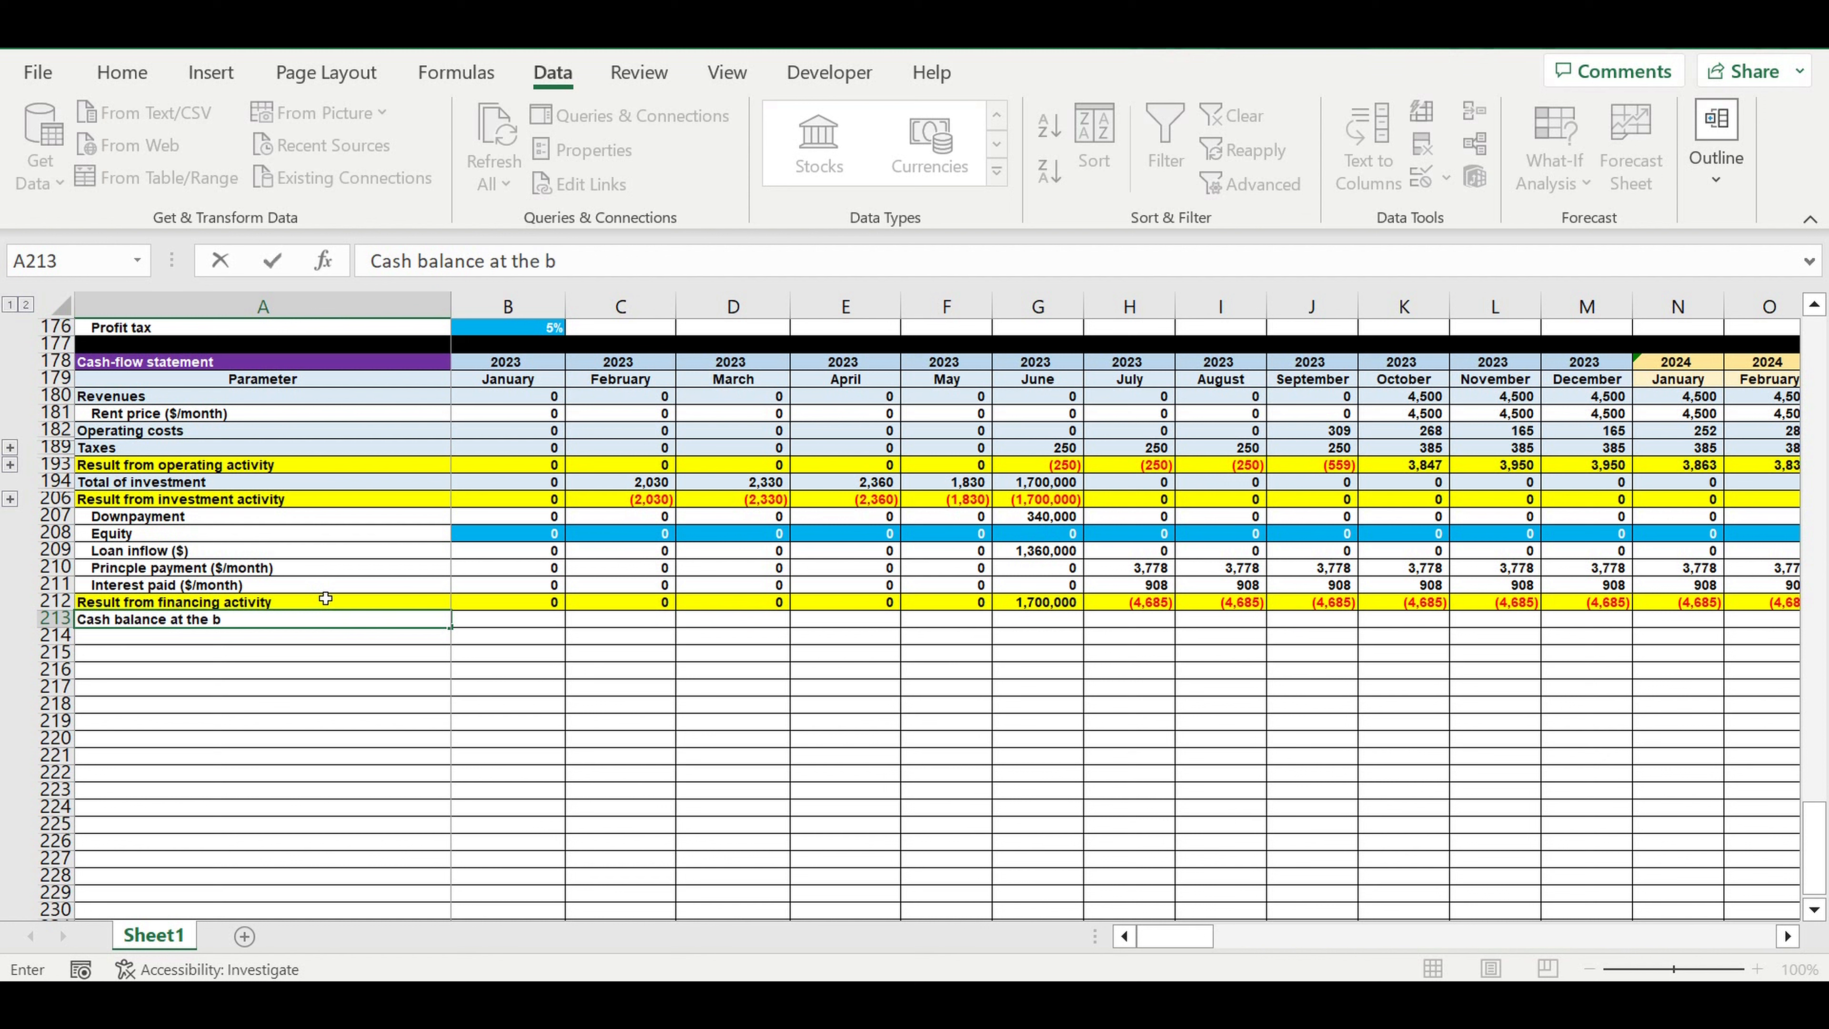
pyautogui.write('ning of period')
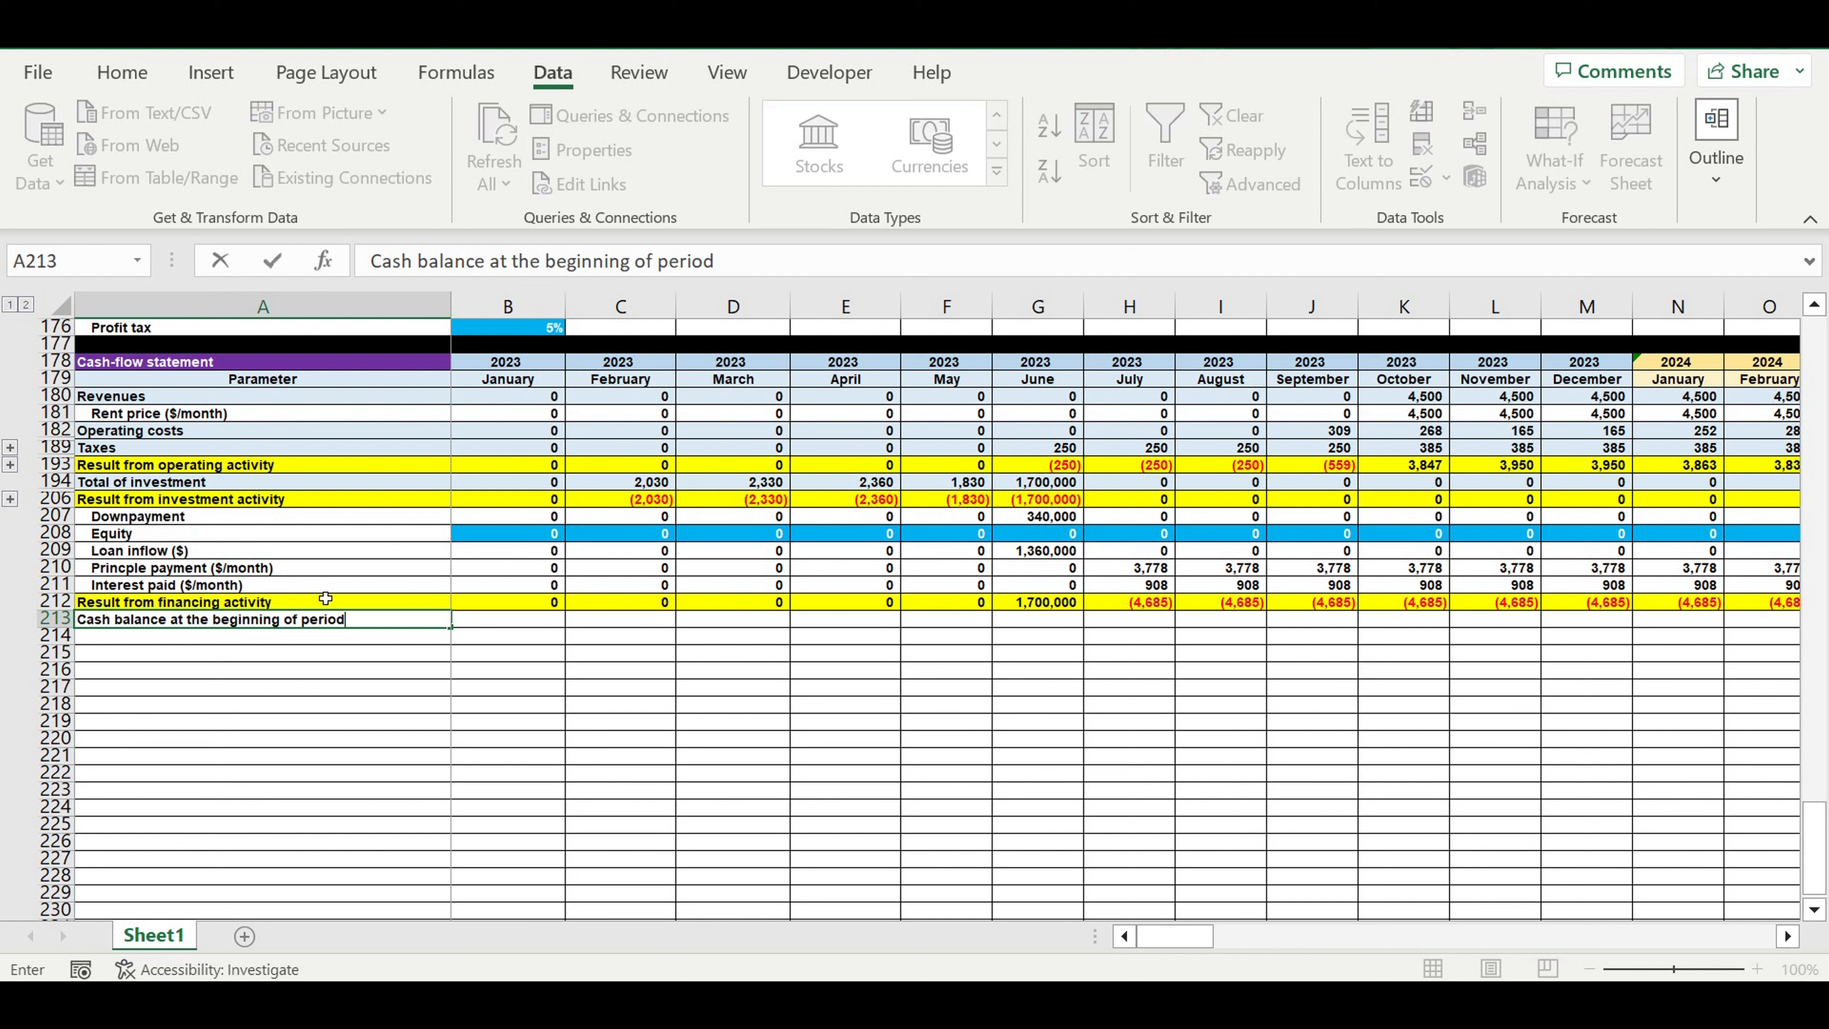
pyautogui.press('Return')
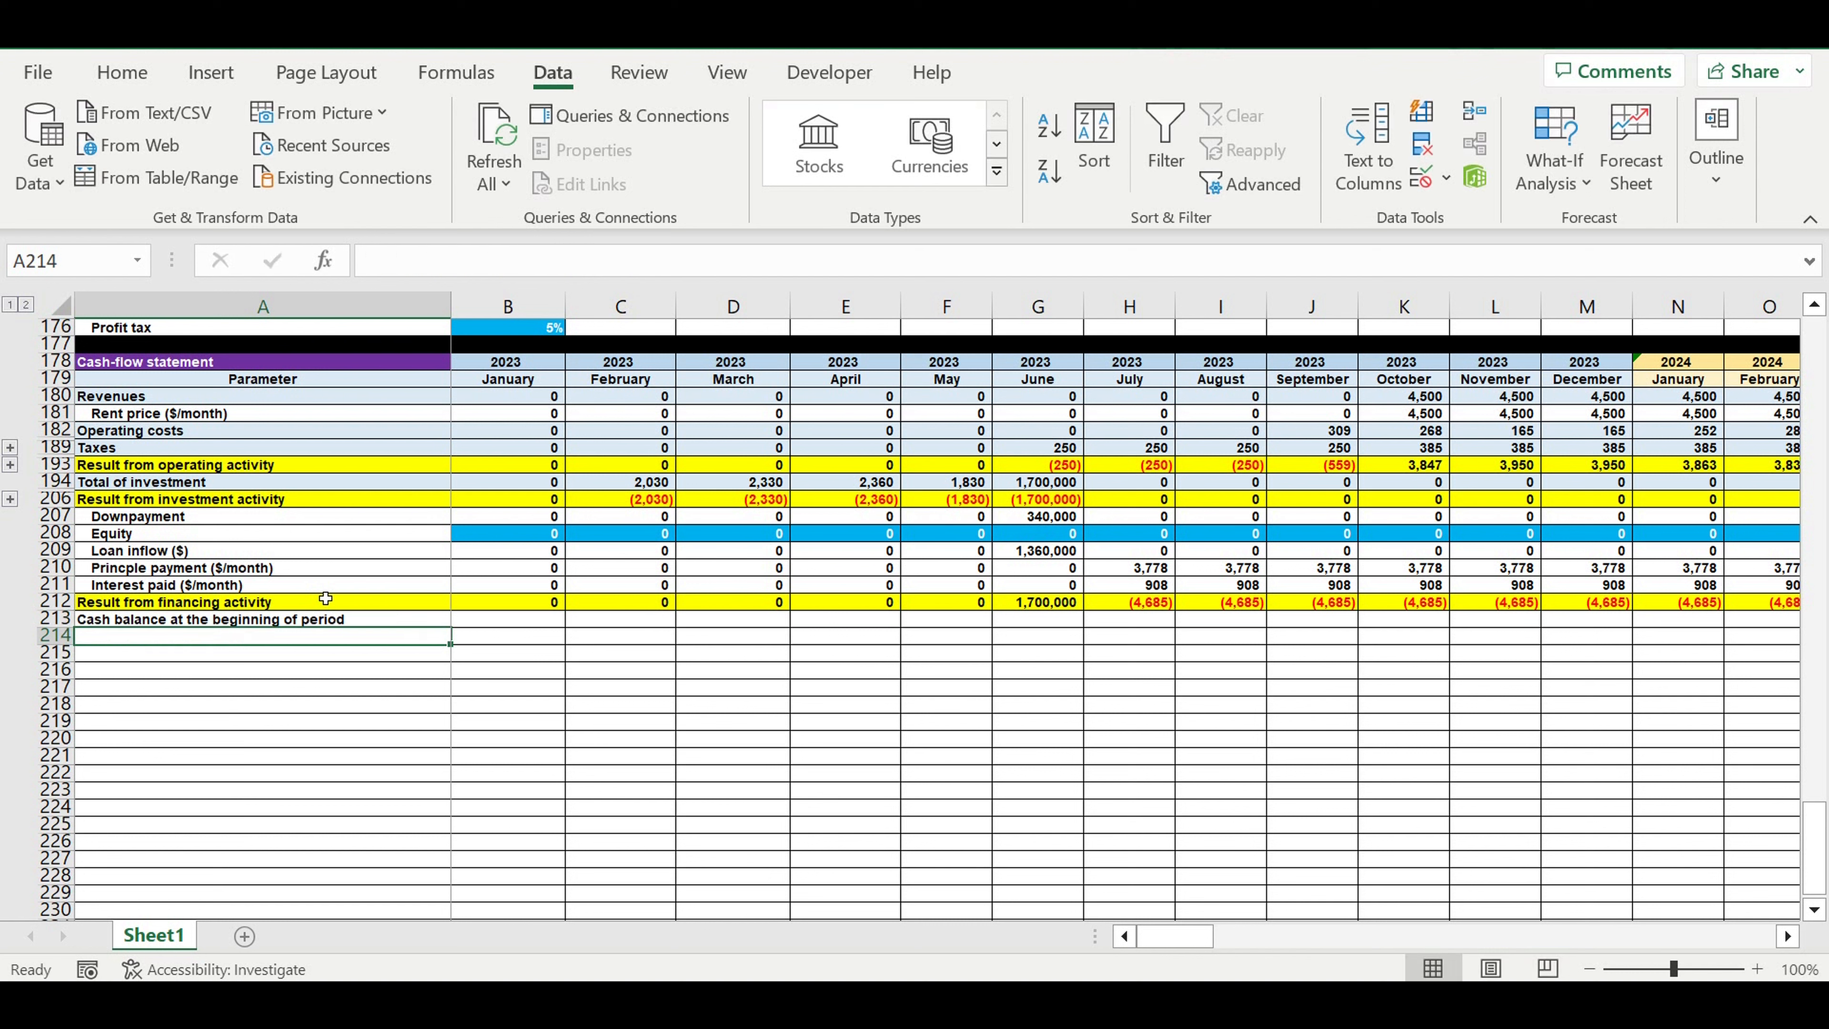
pyautogui.click(526, 621)
pyautogui.write('0')
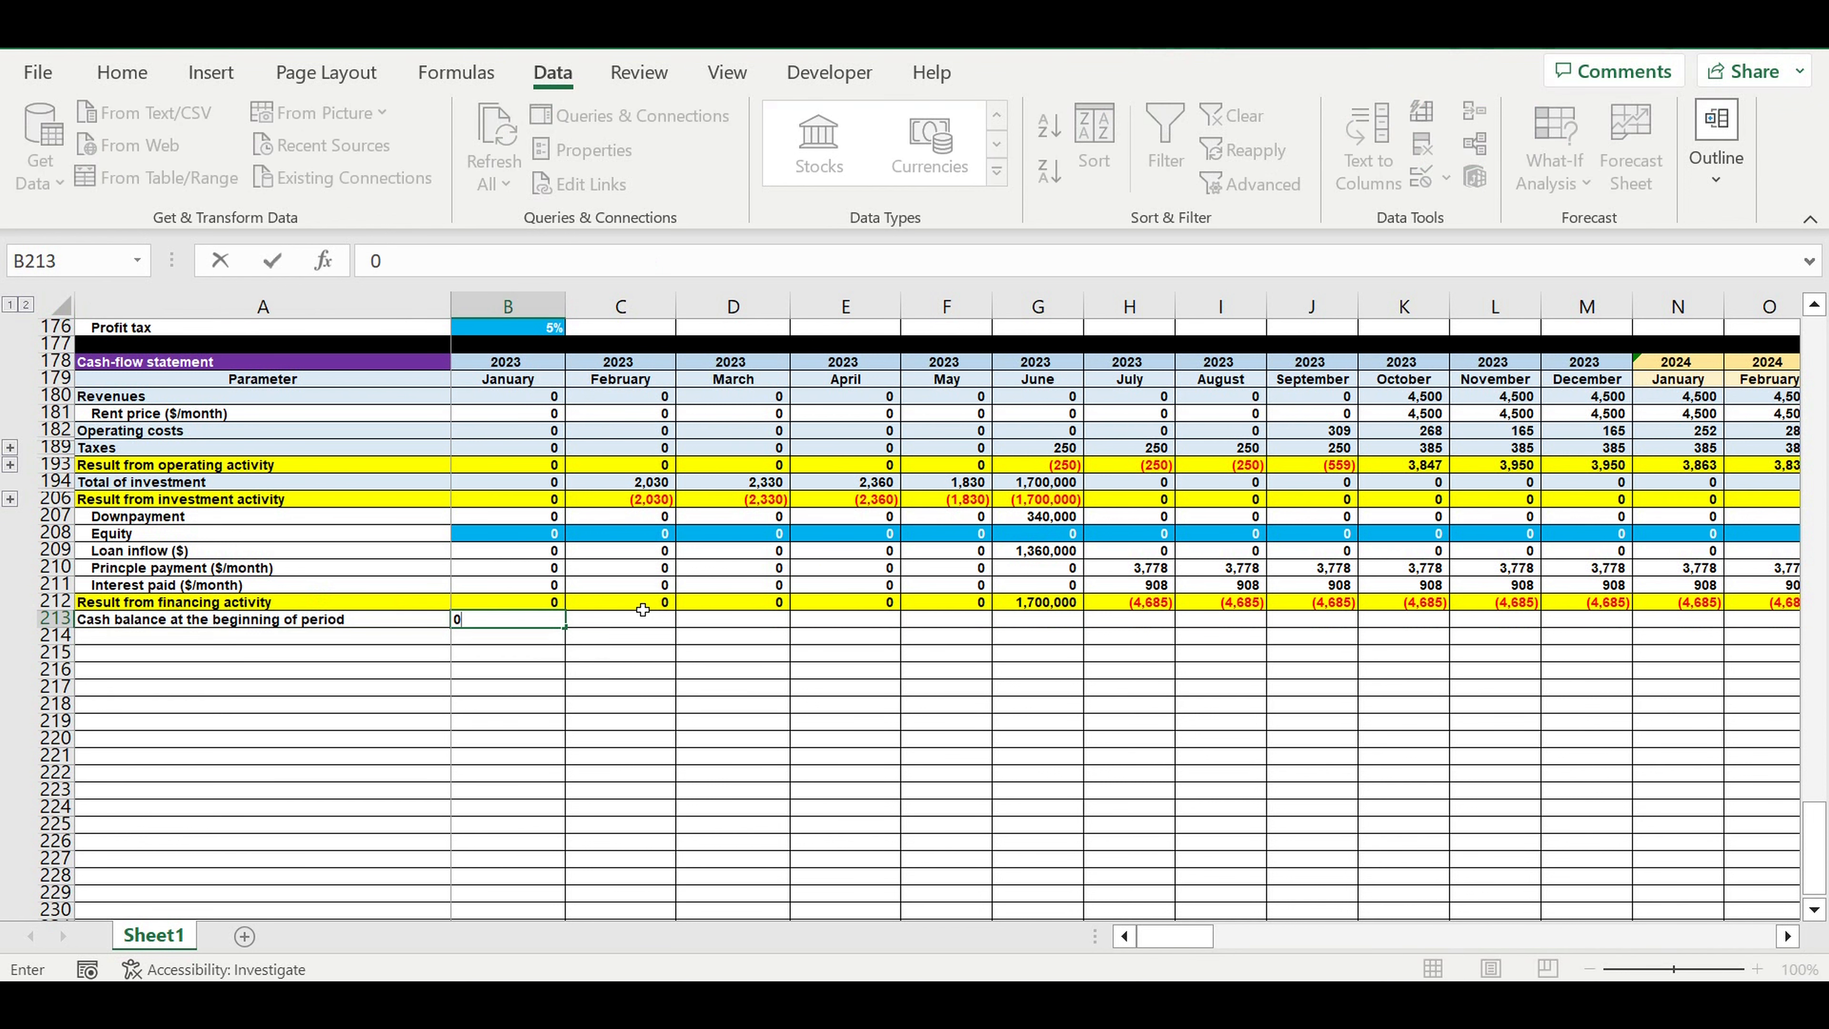
pyautogui.click(541, 671)
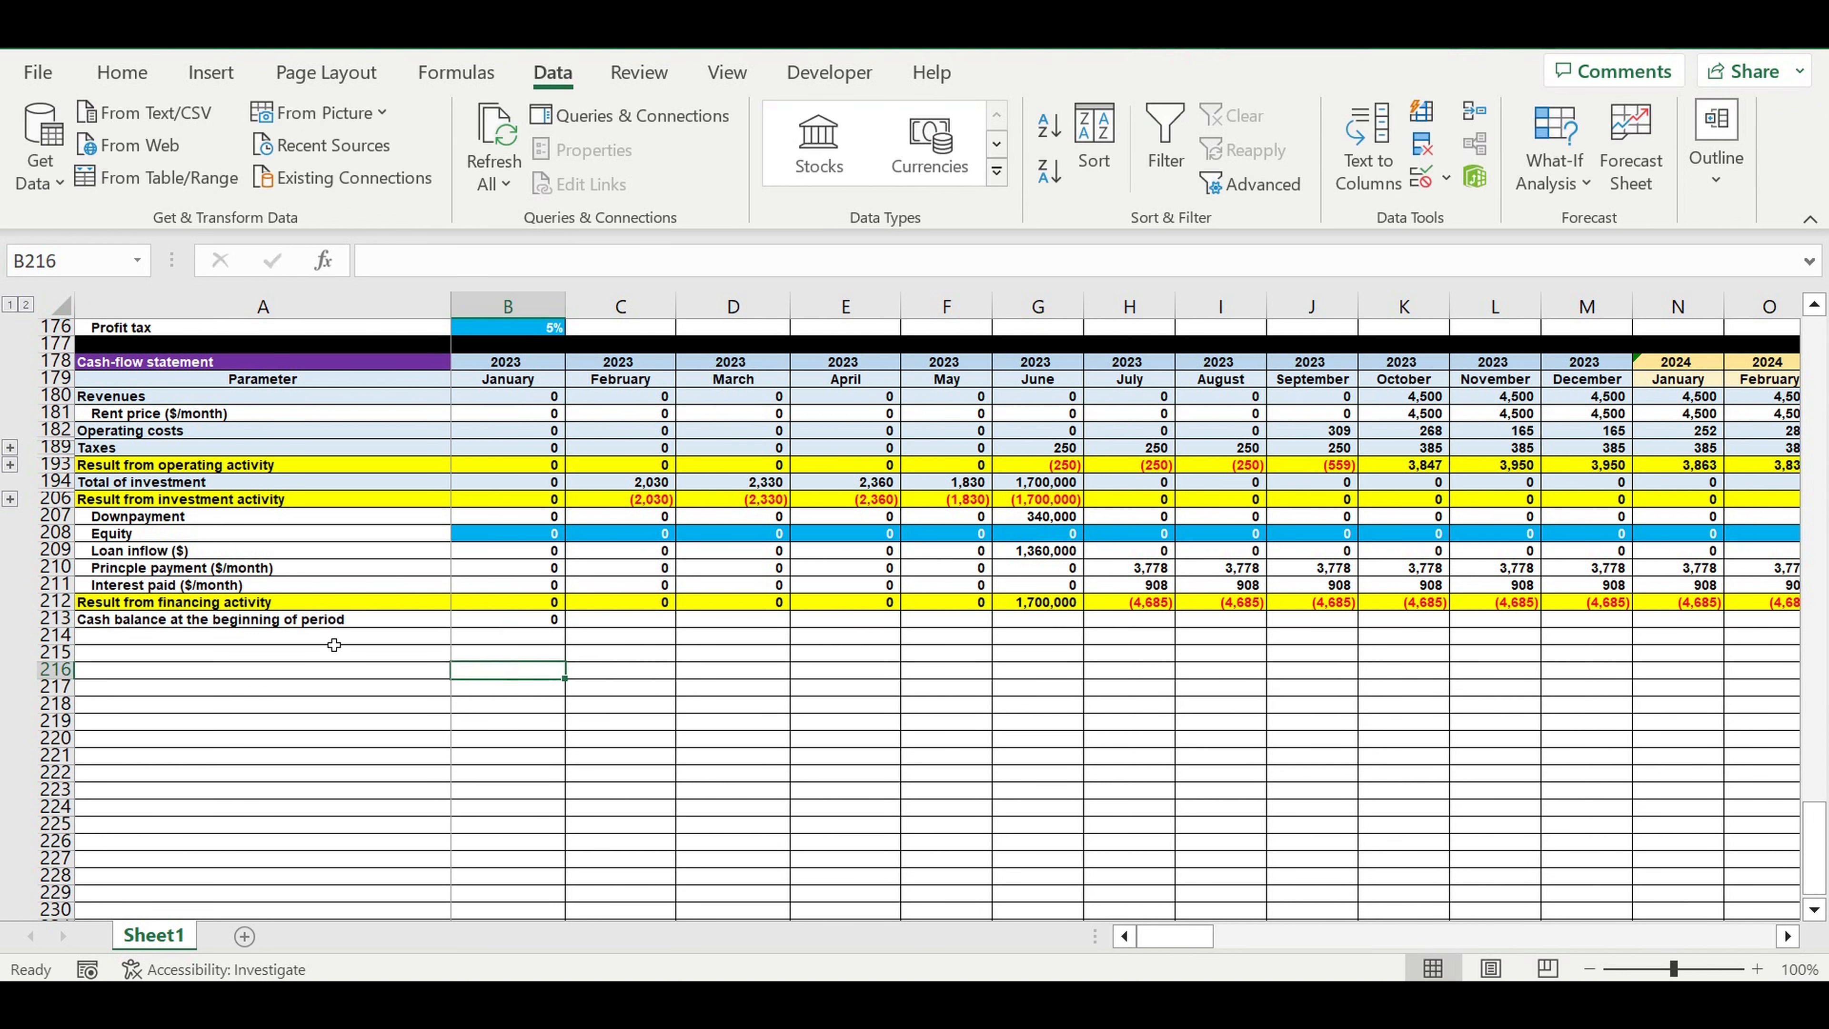
# Step: Copy the A213 label down to A214 and reword it as "Cash balance at the end of period"
pyautogui.click(153, 617)
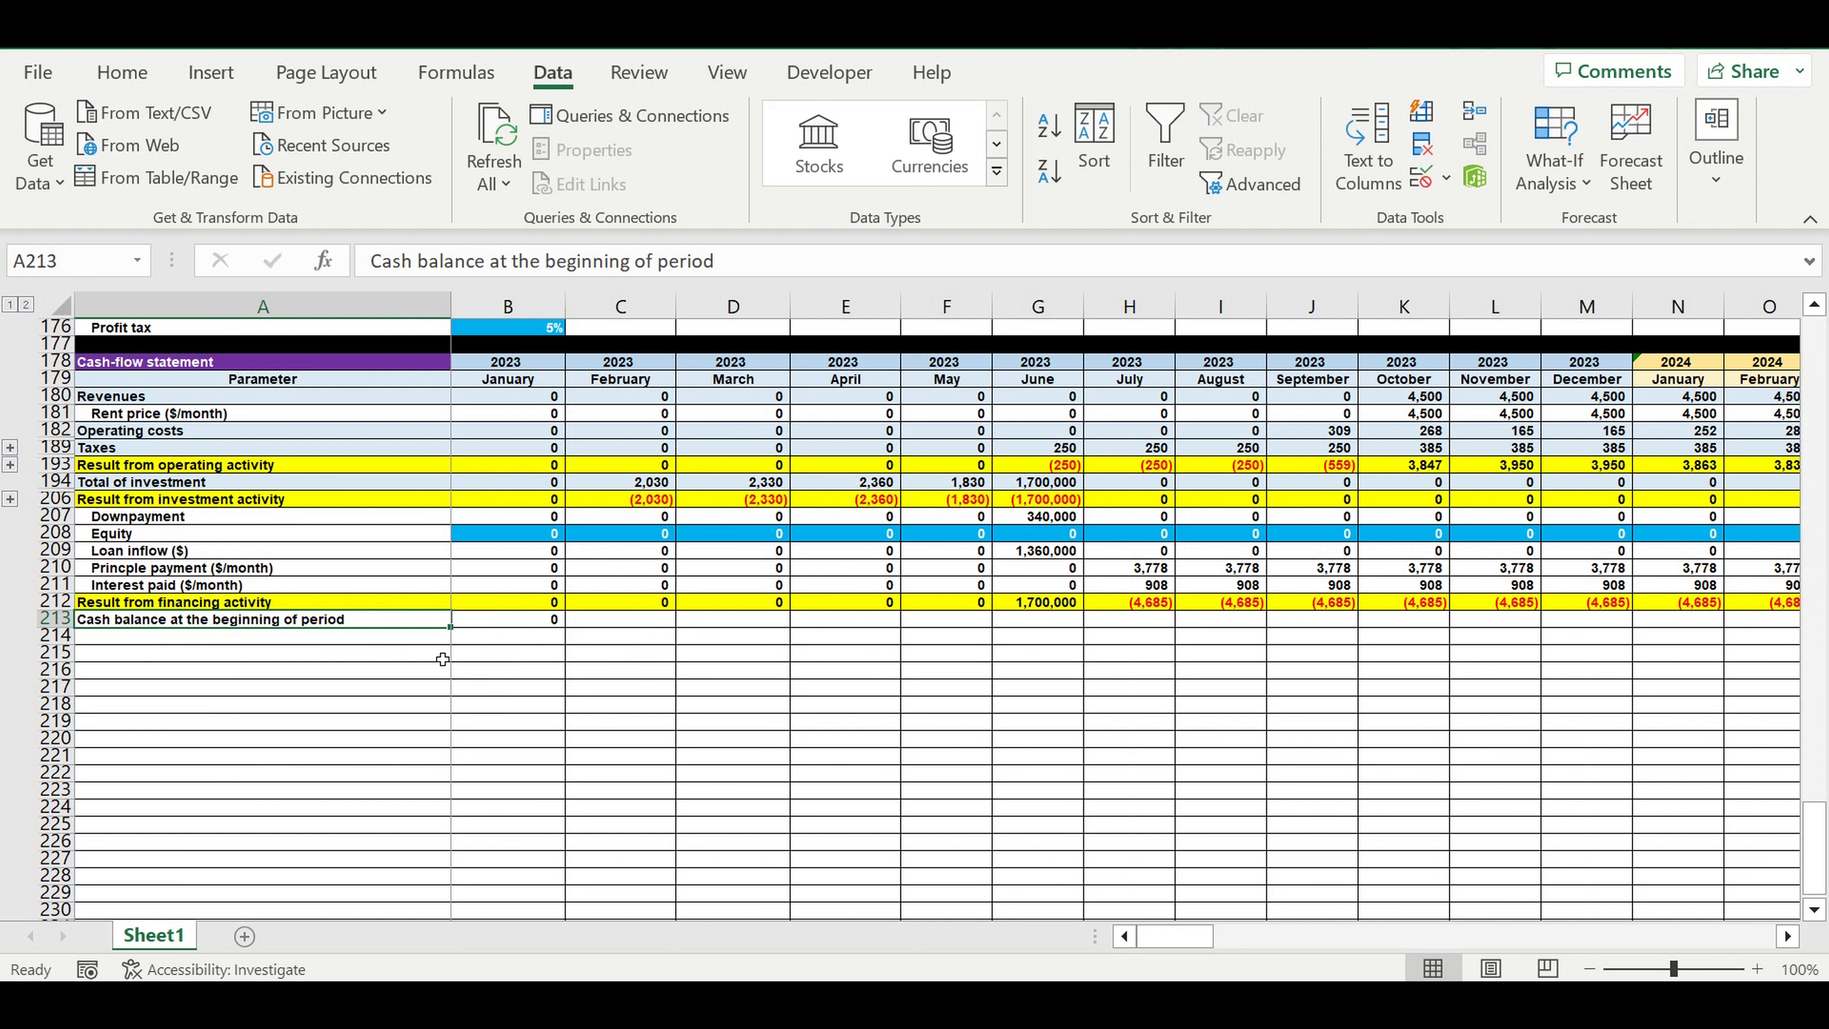
pyautogui.moveTo(457, 639); pyautogui.dragTo(425, 653)
pyautogui.click(236, 639)
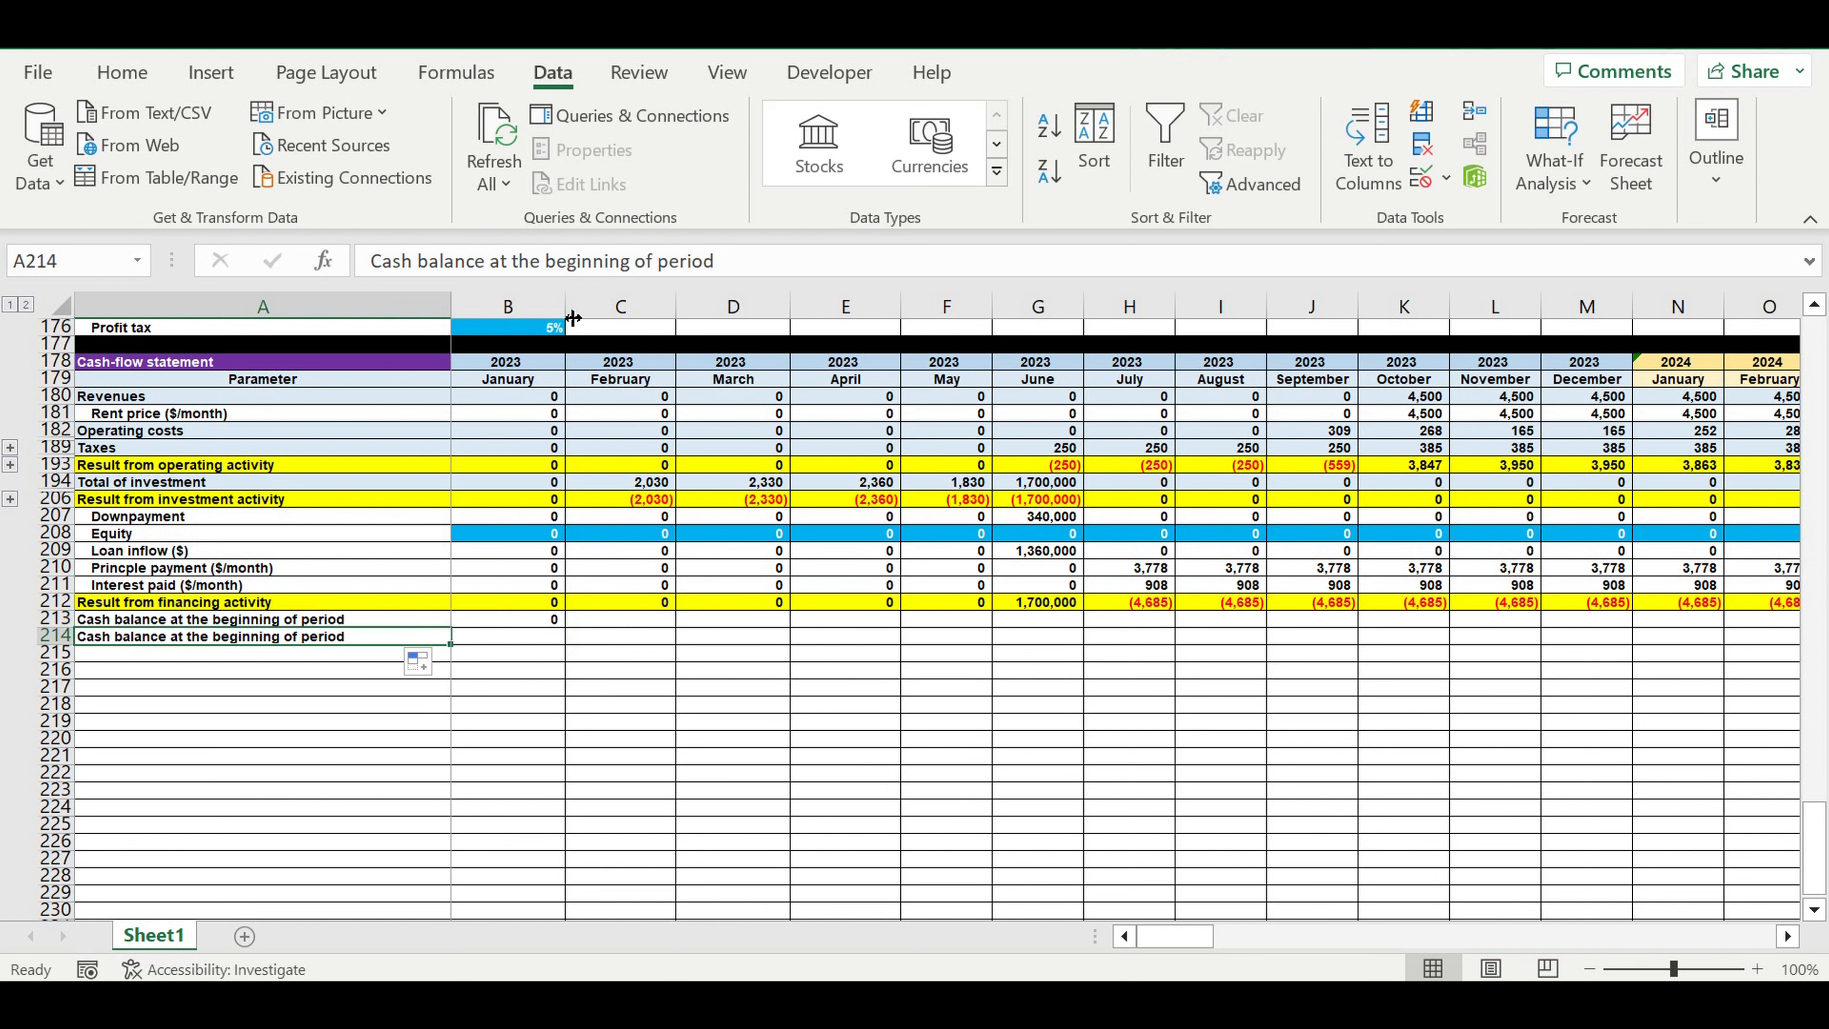
pyautogui.moveTo(558, 268); pyautogui.dragTo(630, 268)
pyautogui.write('end')
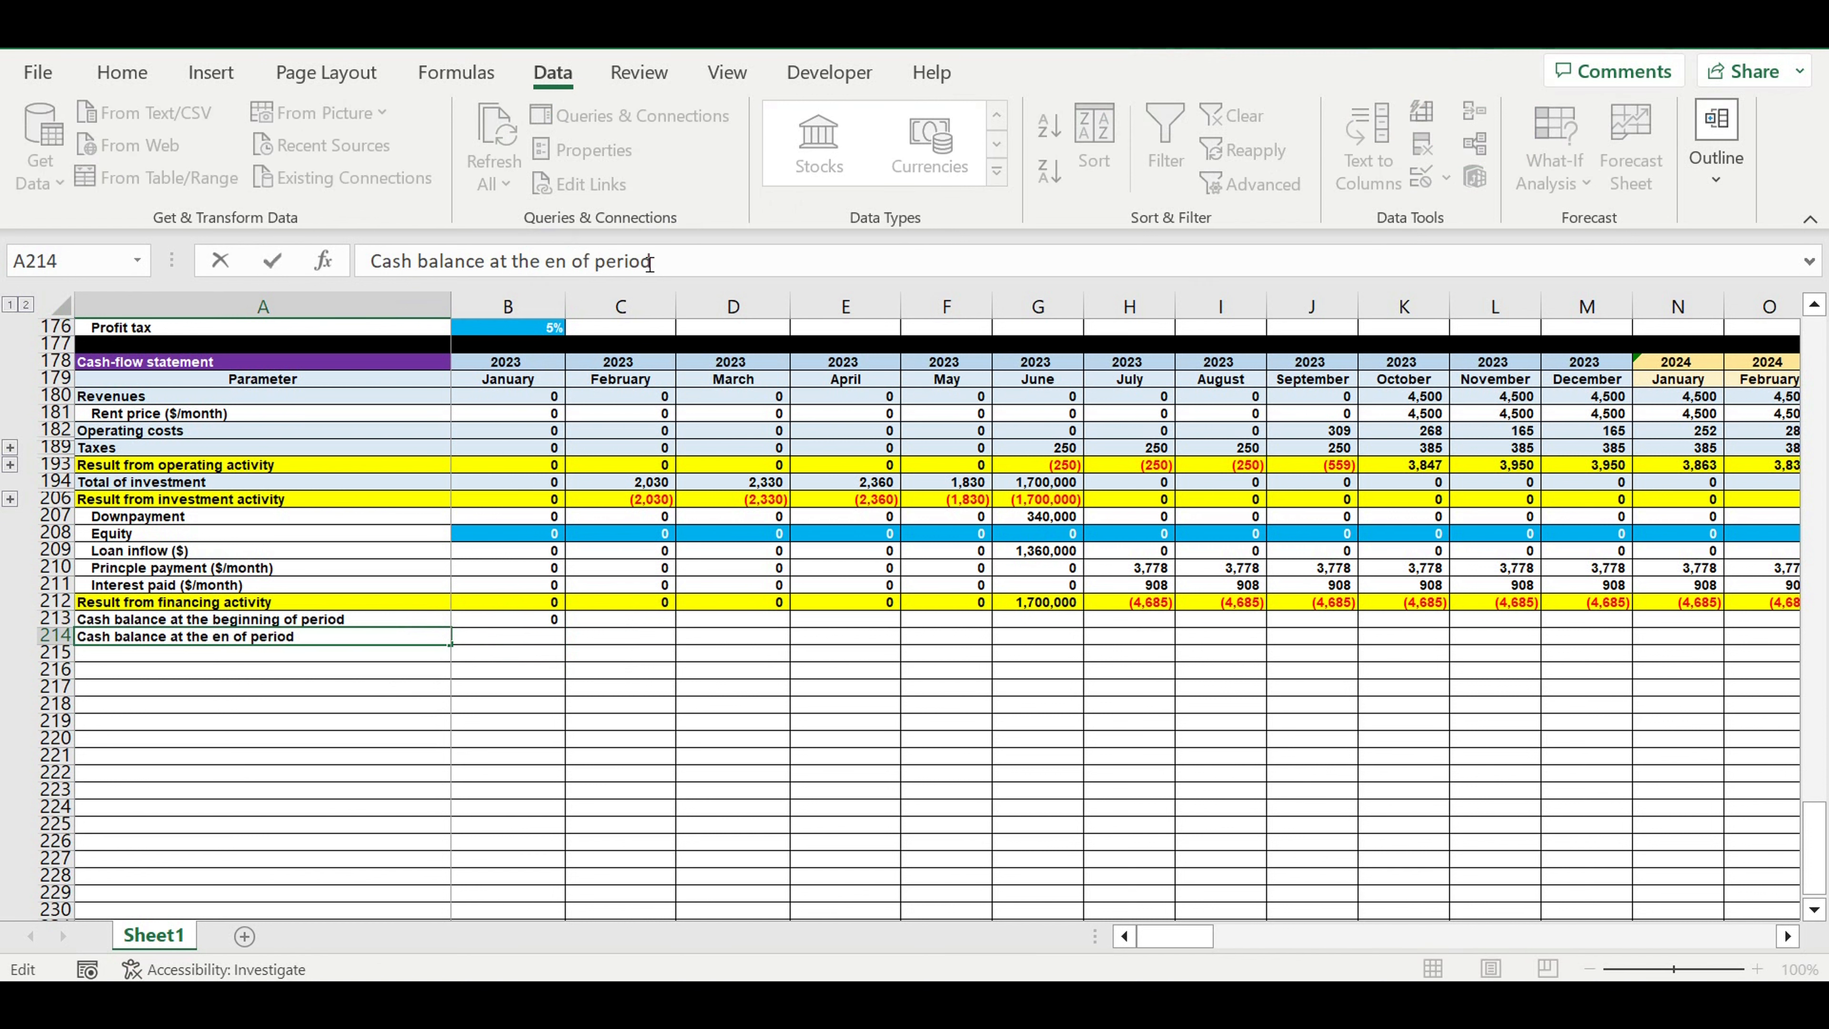
pyautogui.press('Return')
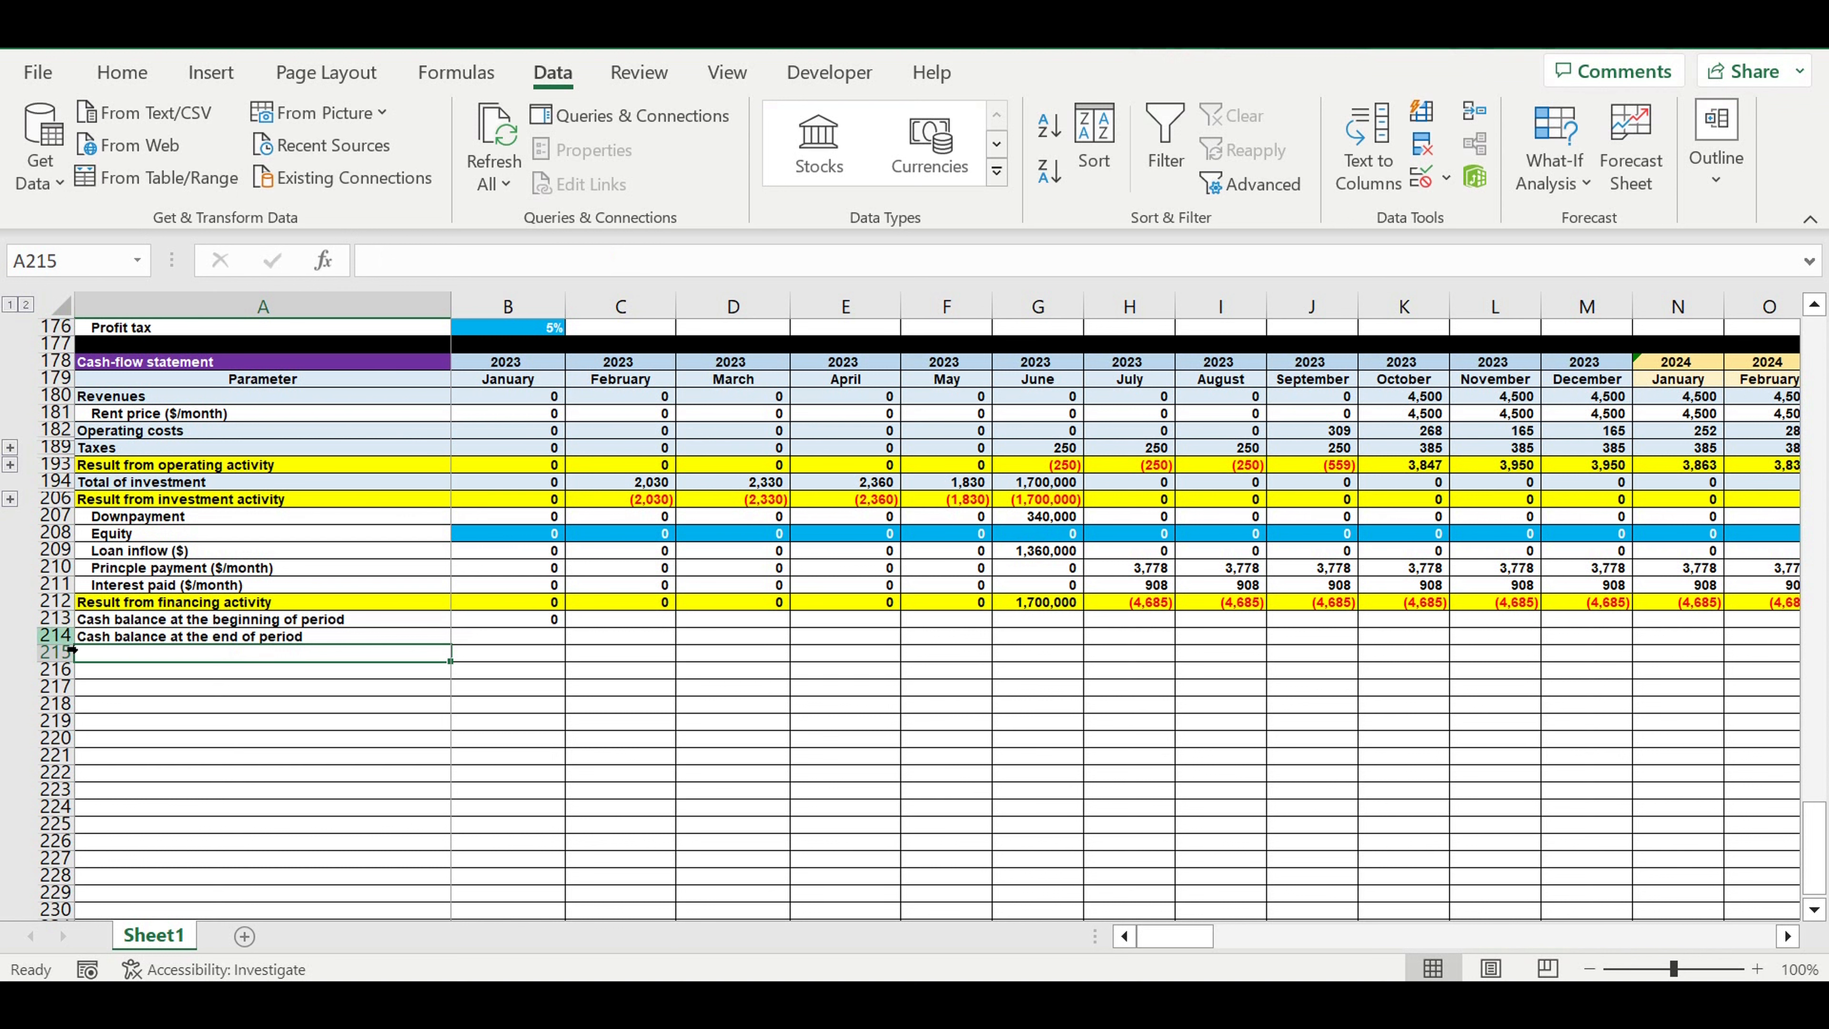
# Step: Fill the end-of-period cash balance row 214 with light gold and row 215 with black
pyautogui.click(54, 636)
pyautogui.click(122, 72)
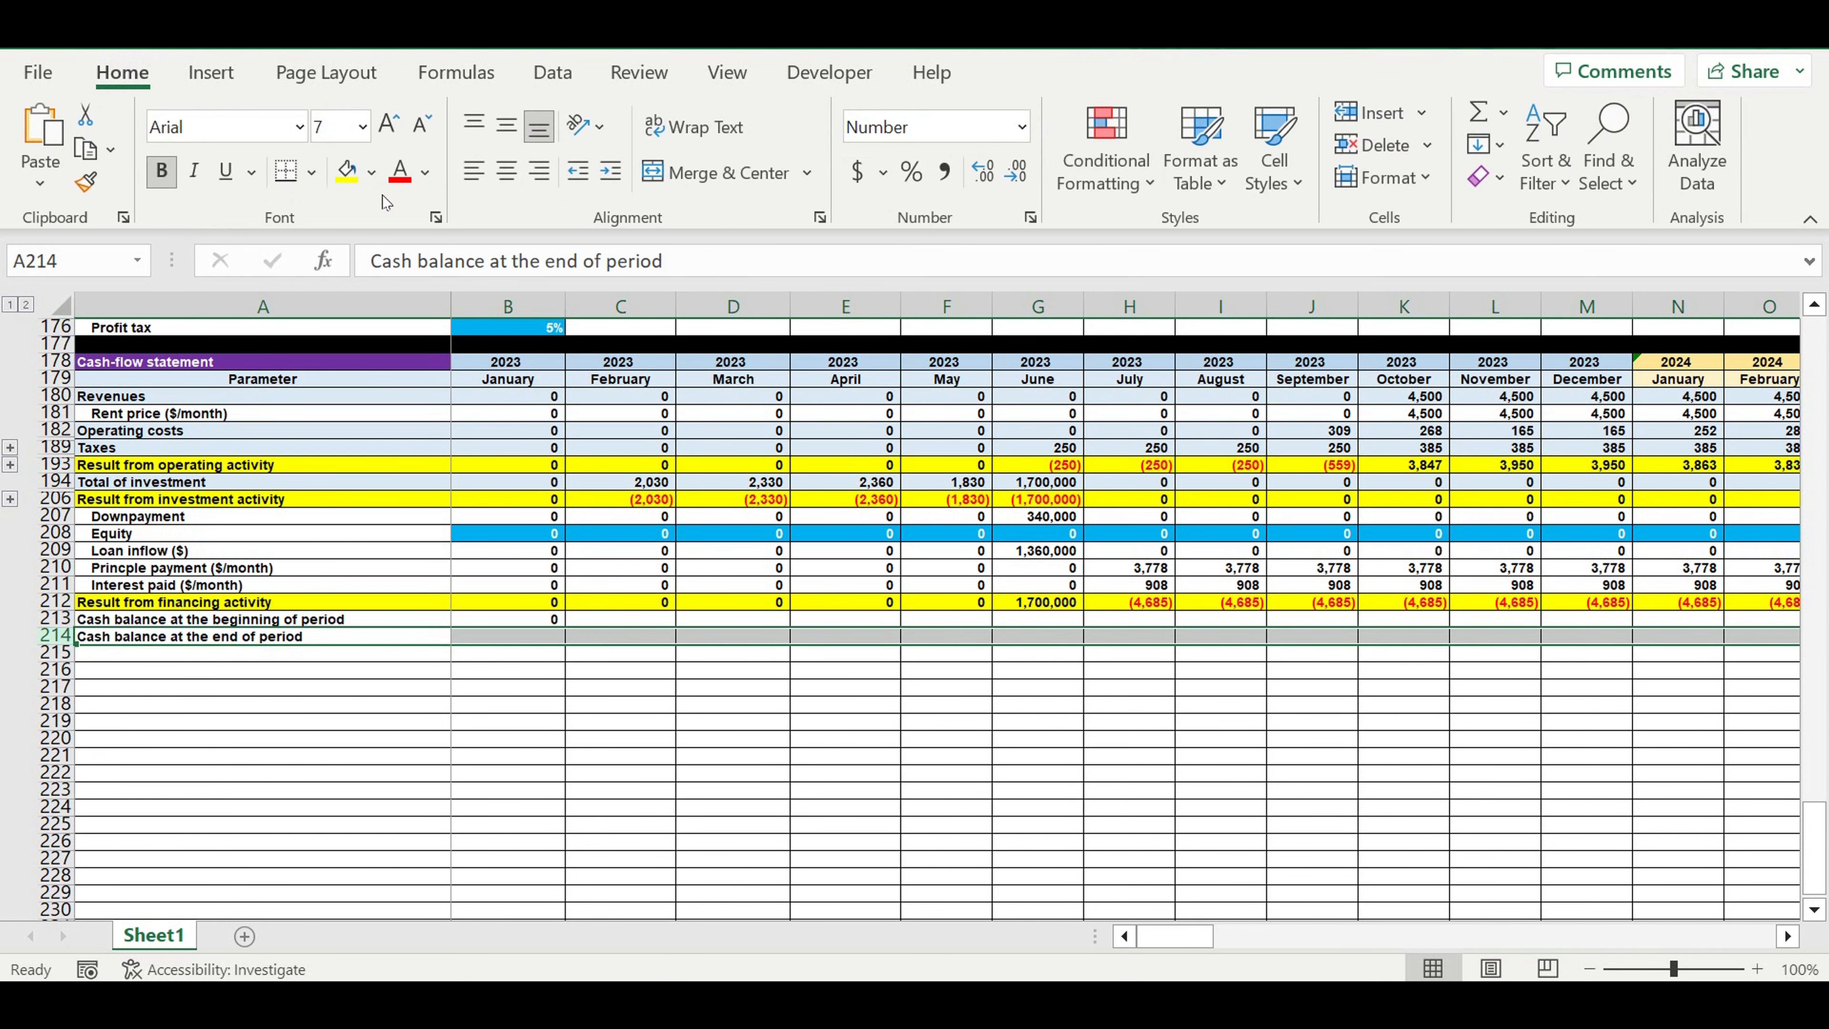
pyautogui.click(369, 168)
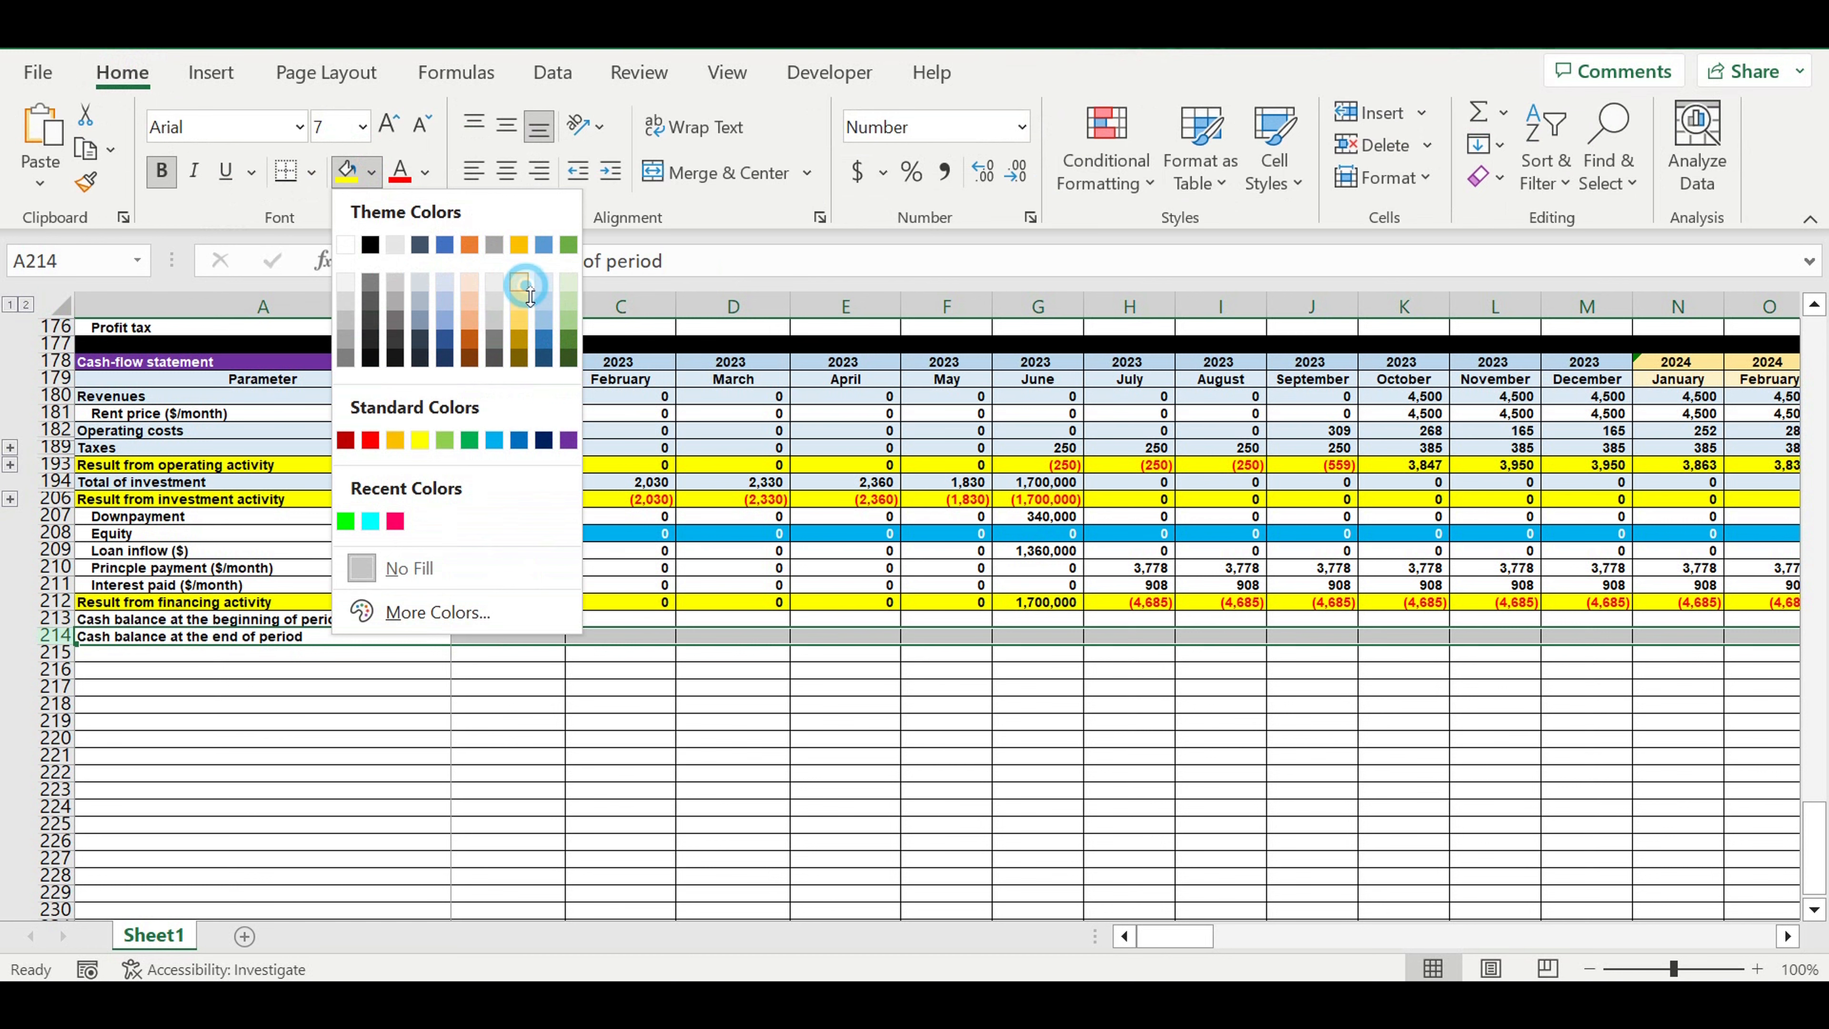
pyautogui.click(526, 284)
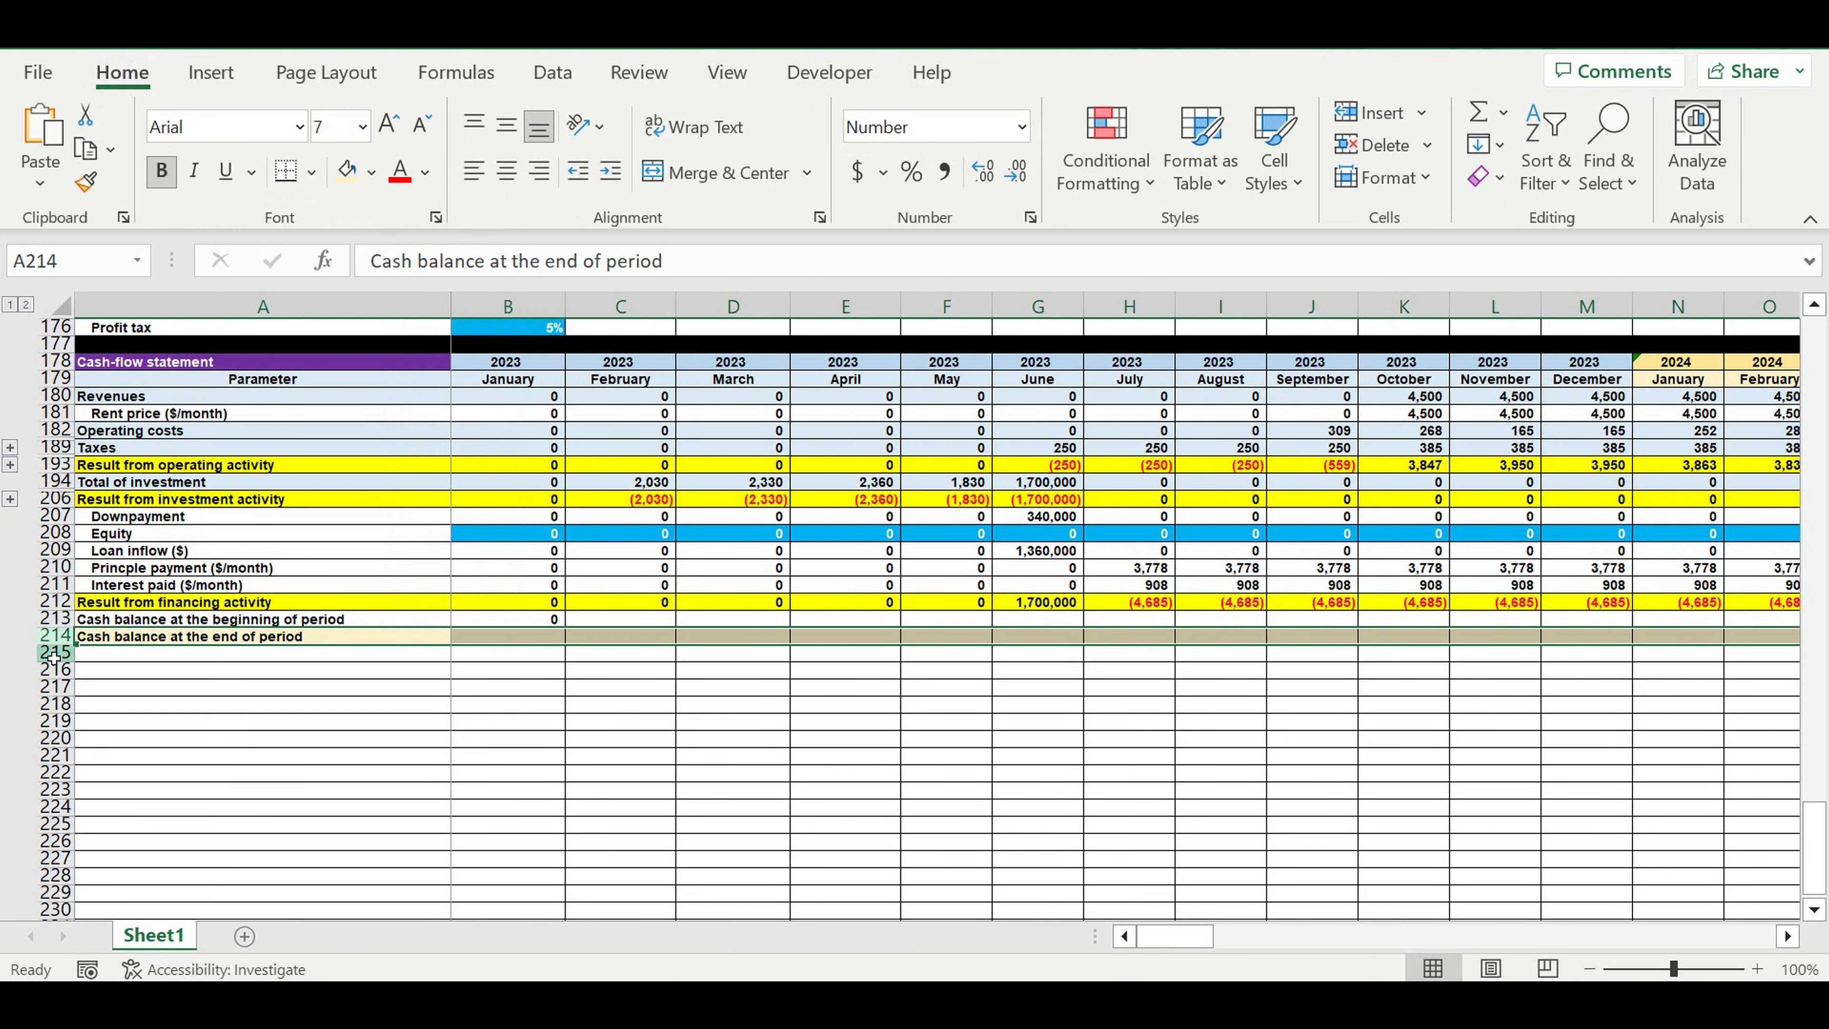
pyautogui.click(54, 654)
pyautogui.click(373, 174)
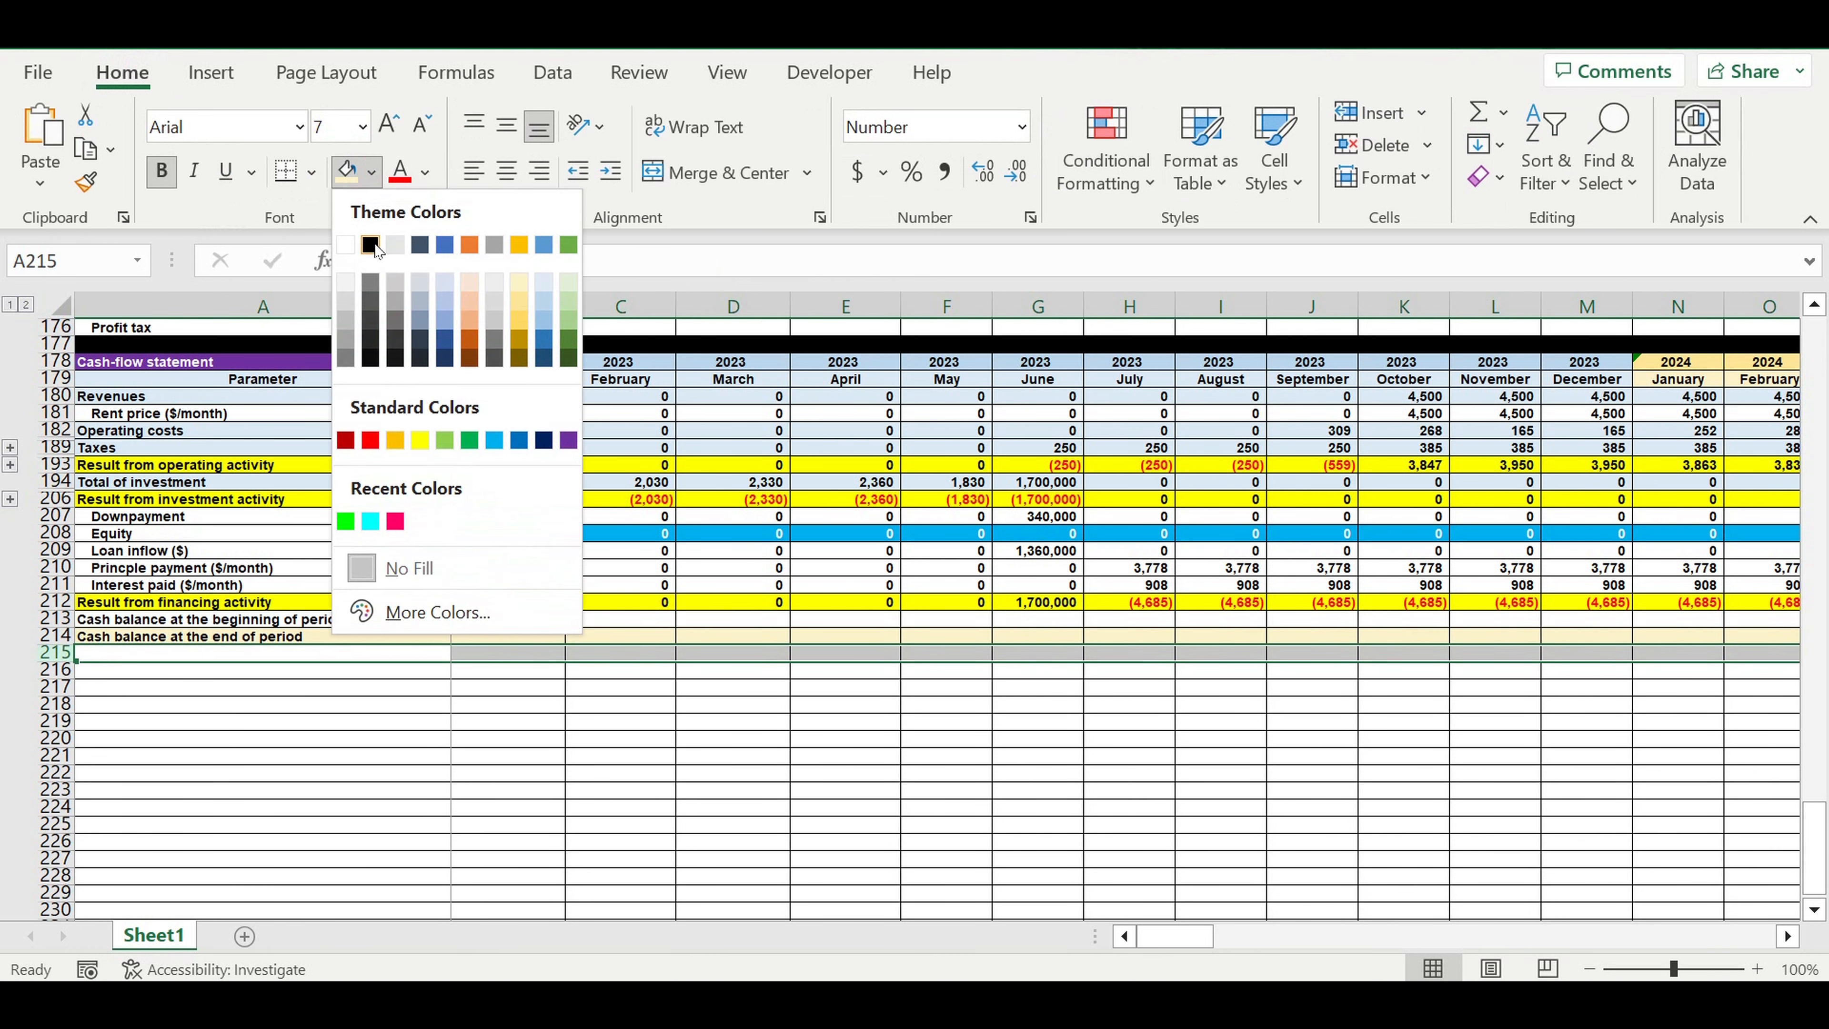
pyautogui.click(375, 247)
# Step: Indent the "Cash balance at the beginning of period" label in A213
pyautogui.click(205, 621)
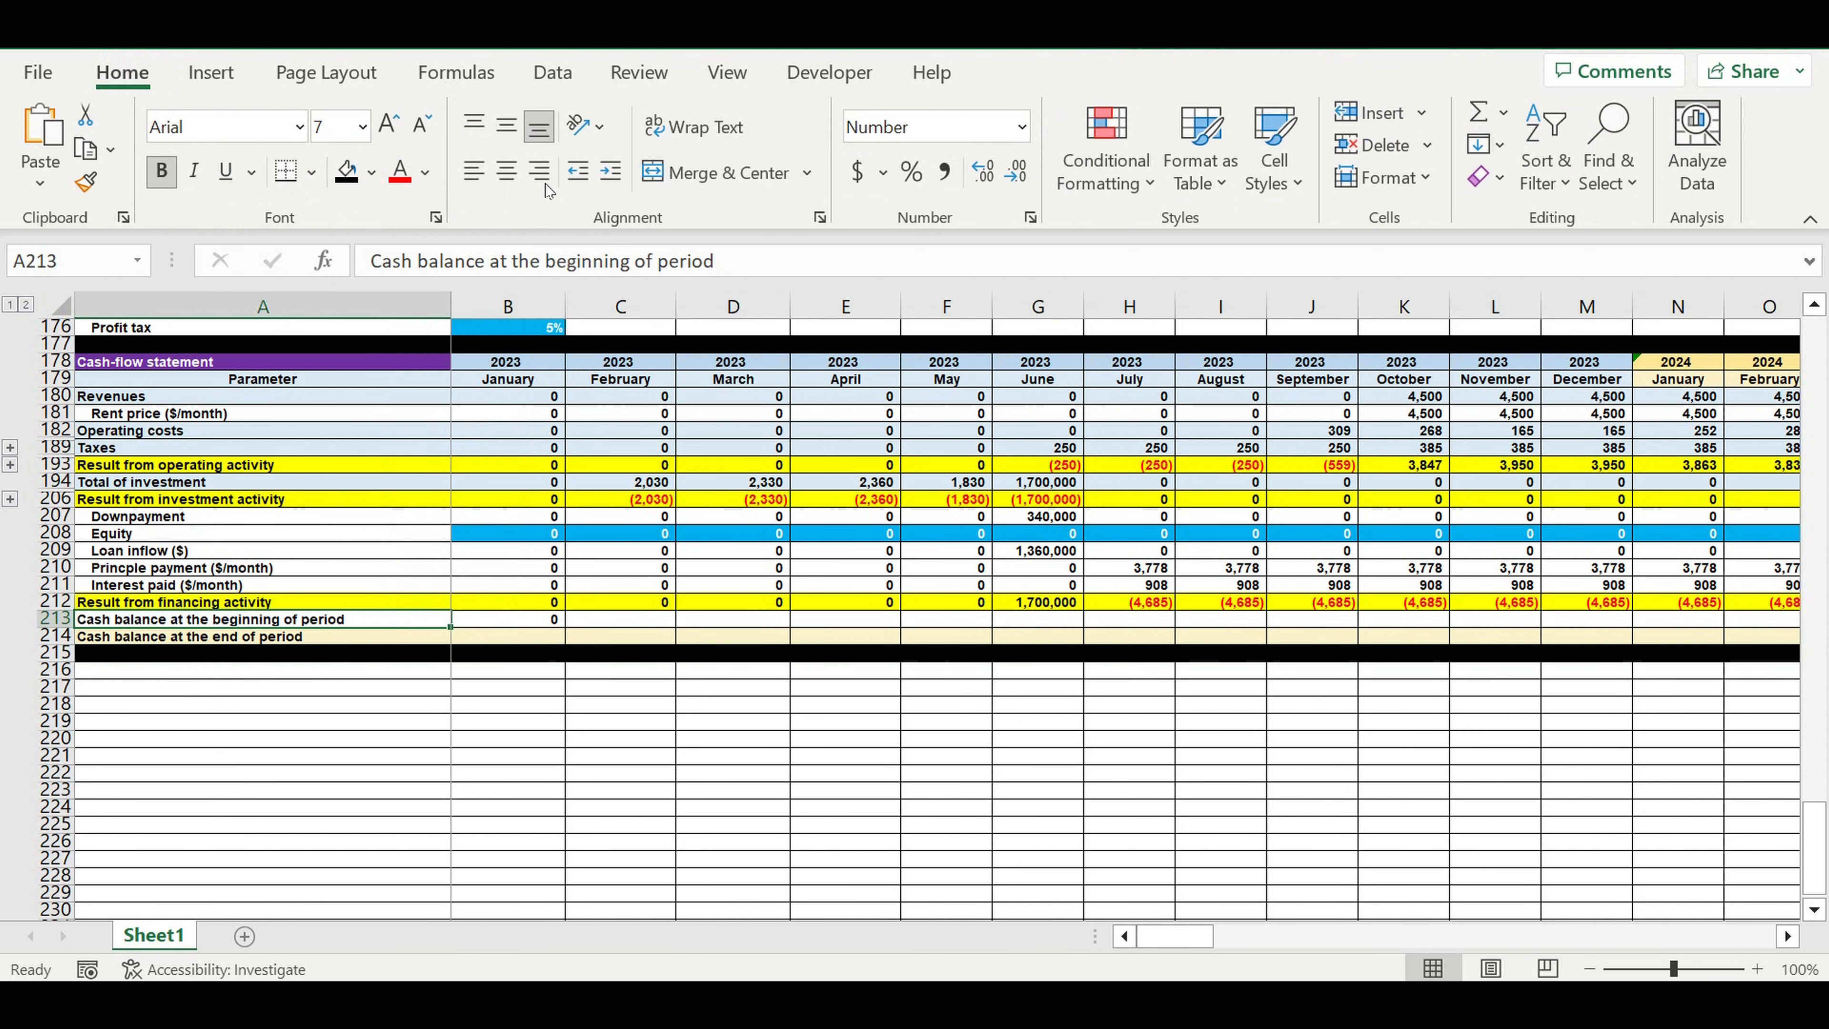
pyautogui.click(611, 171)
pyautogui.click(519, 742)
# Step: Calculate the January 2023 end-of-period cash balance in B214 with the formula =B193+B206+B212+B213
pyautogui.click(531, 641)
pyautogui.write('=')
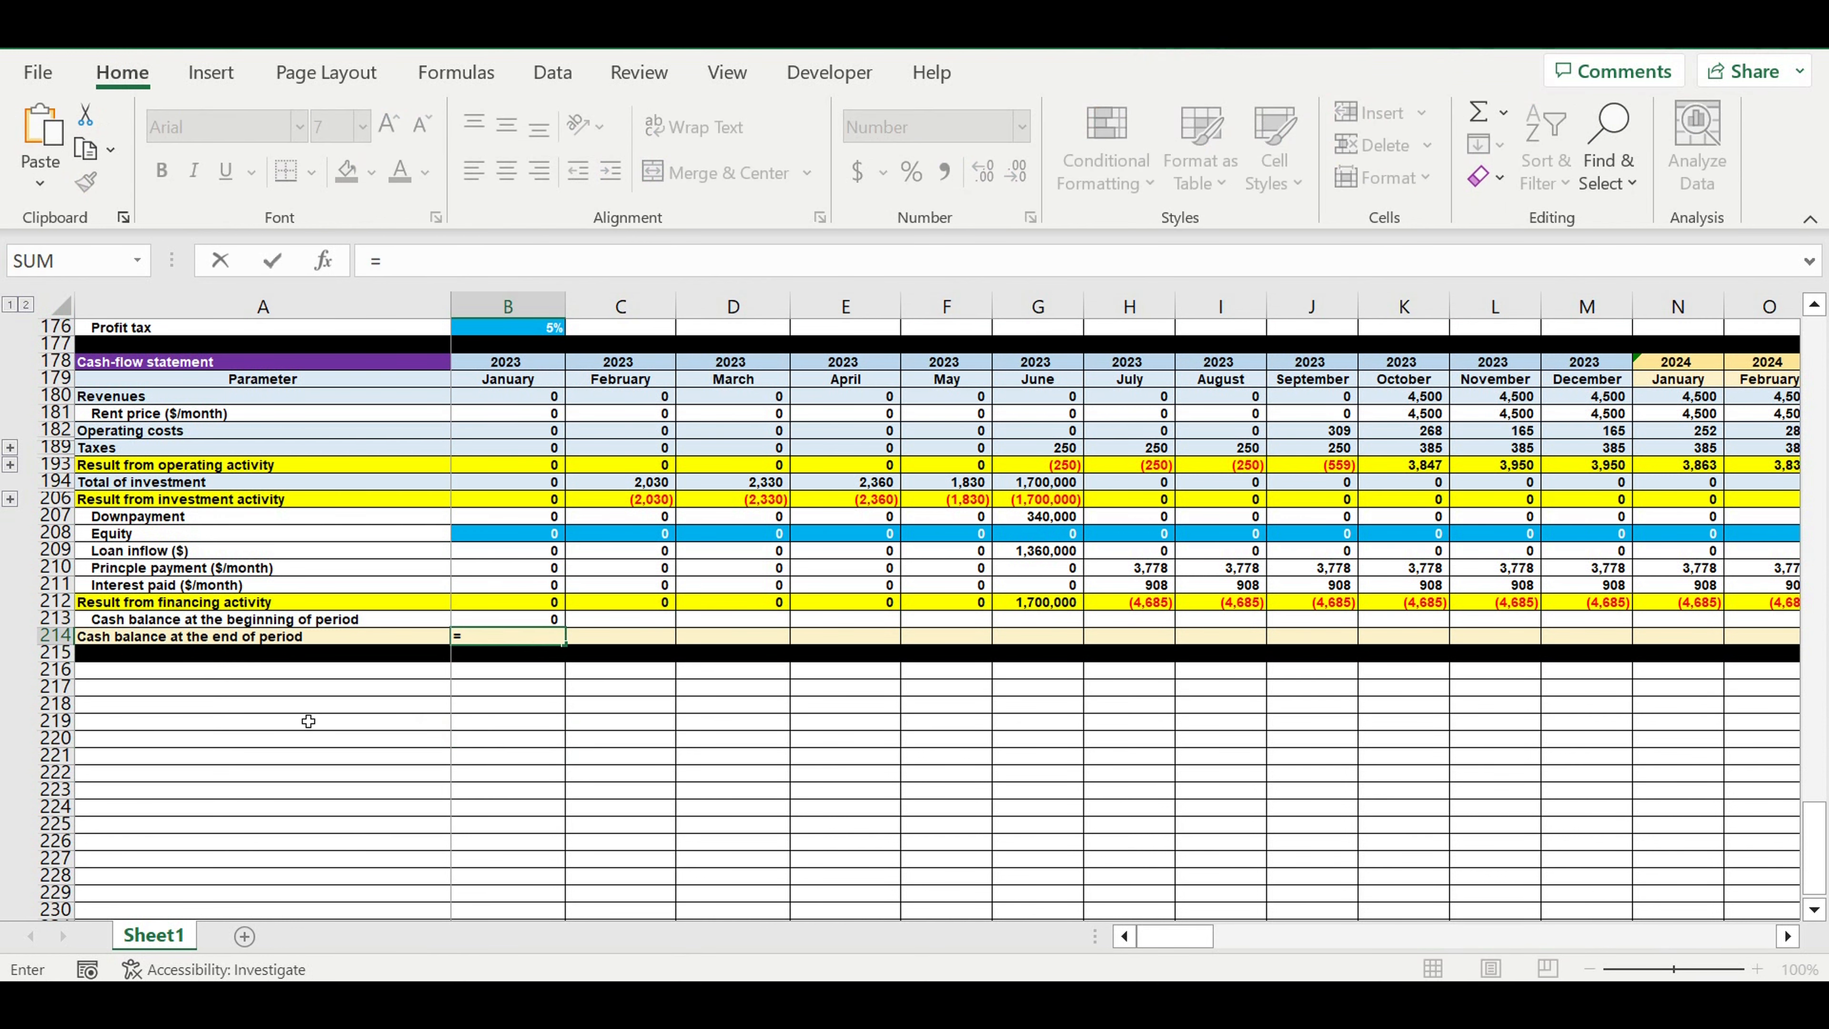
pyautogui.click(483, 472)
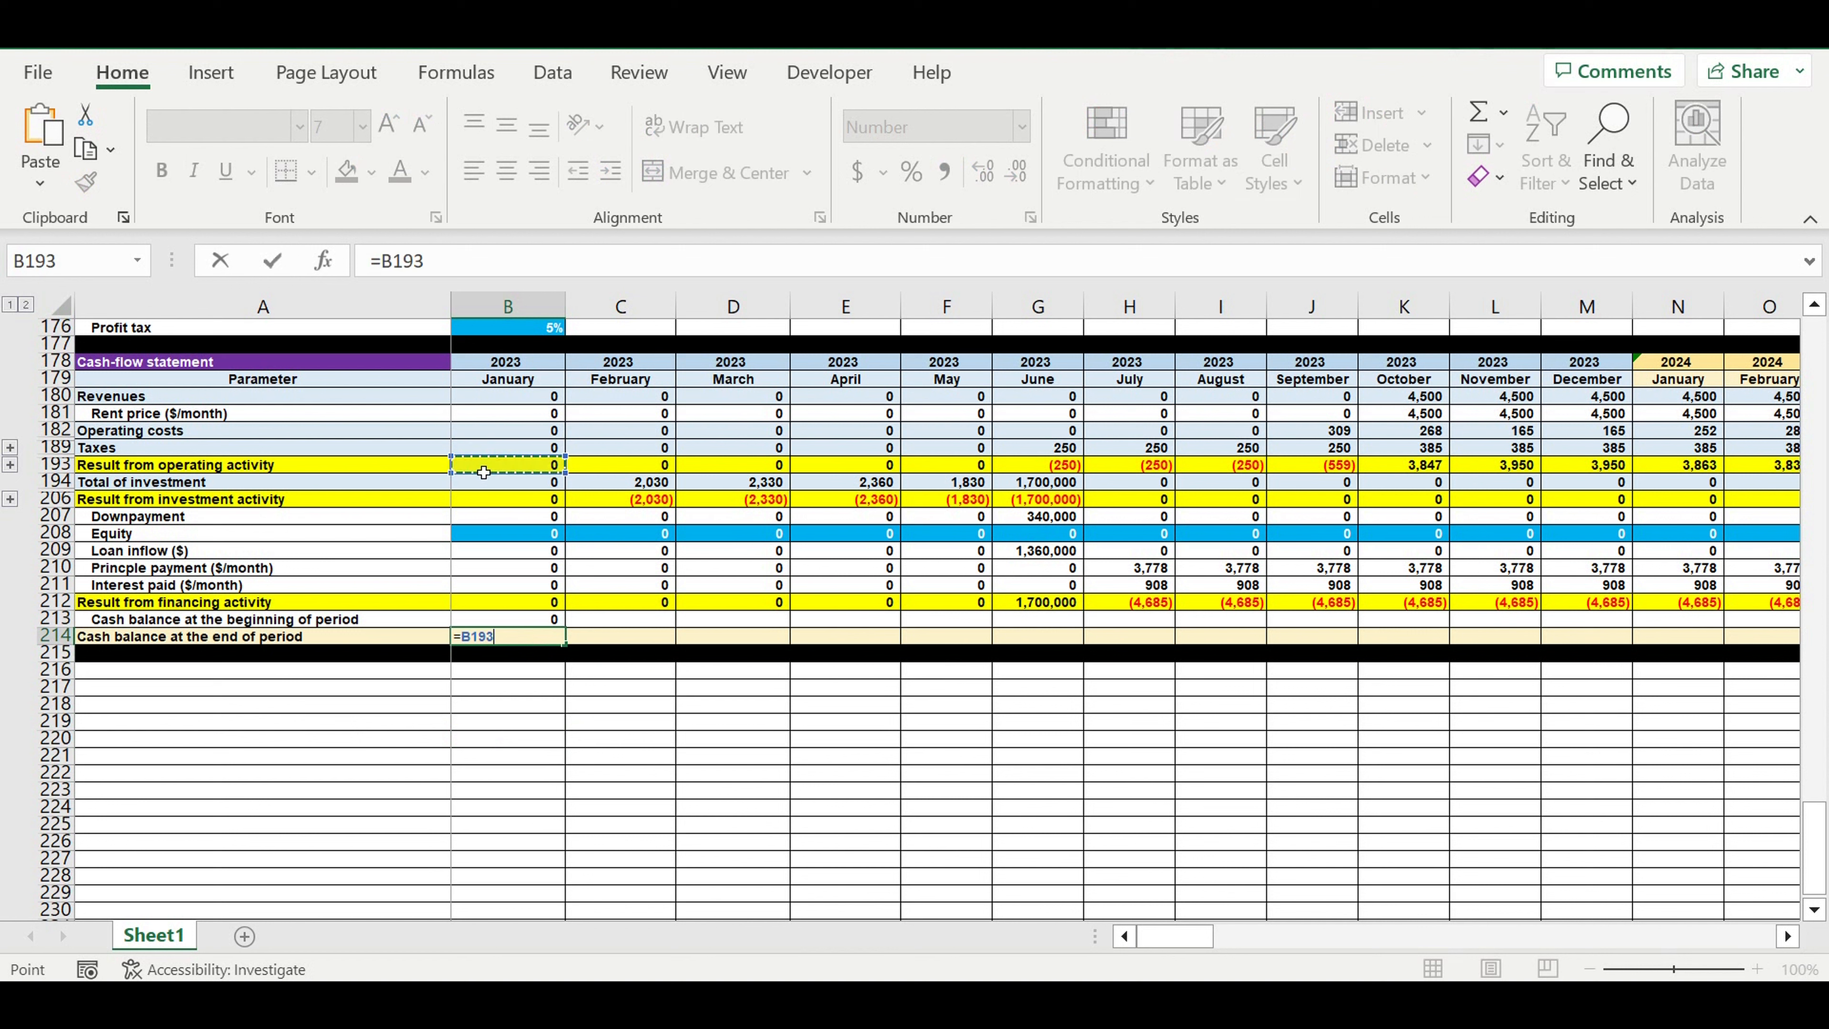
pyautogui.write('+')
pyautogui.click(497, 507)
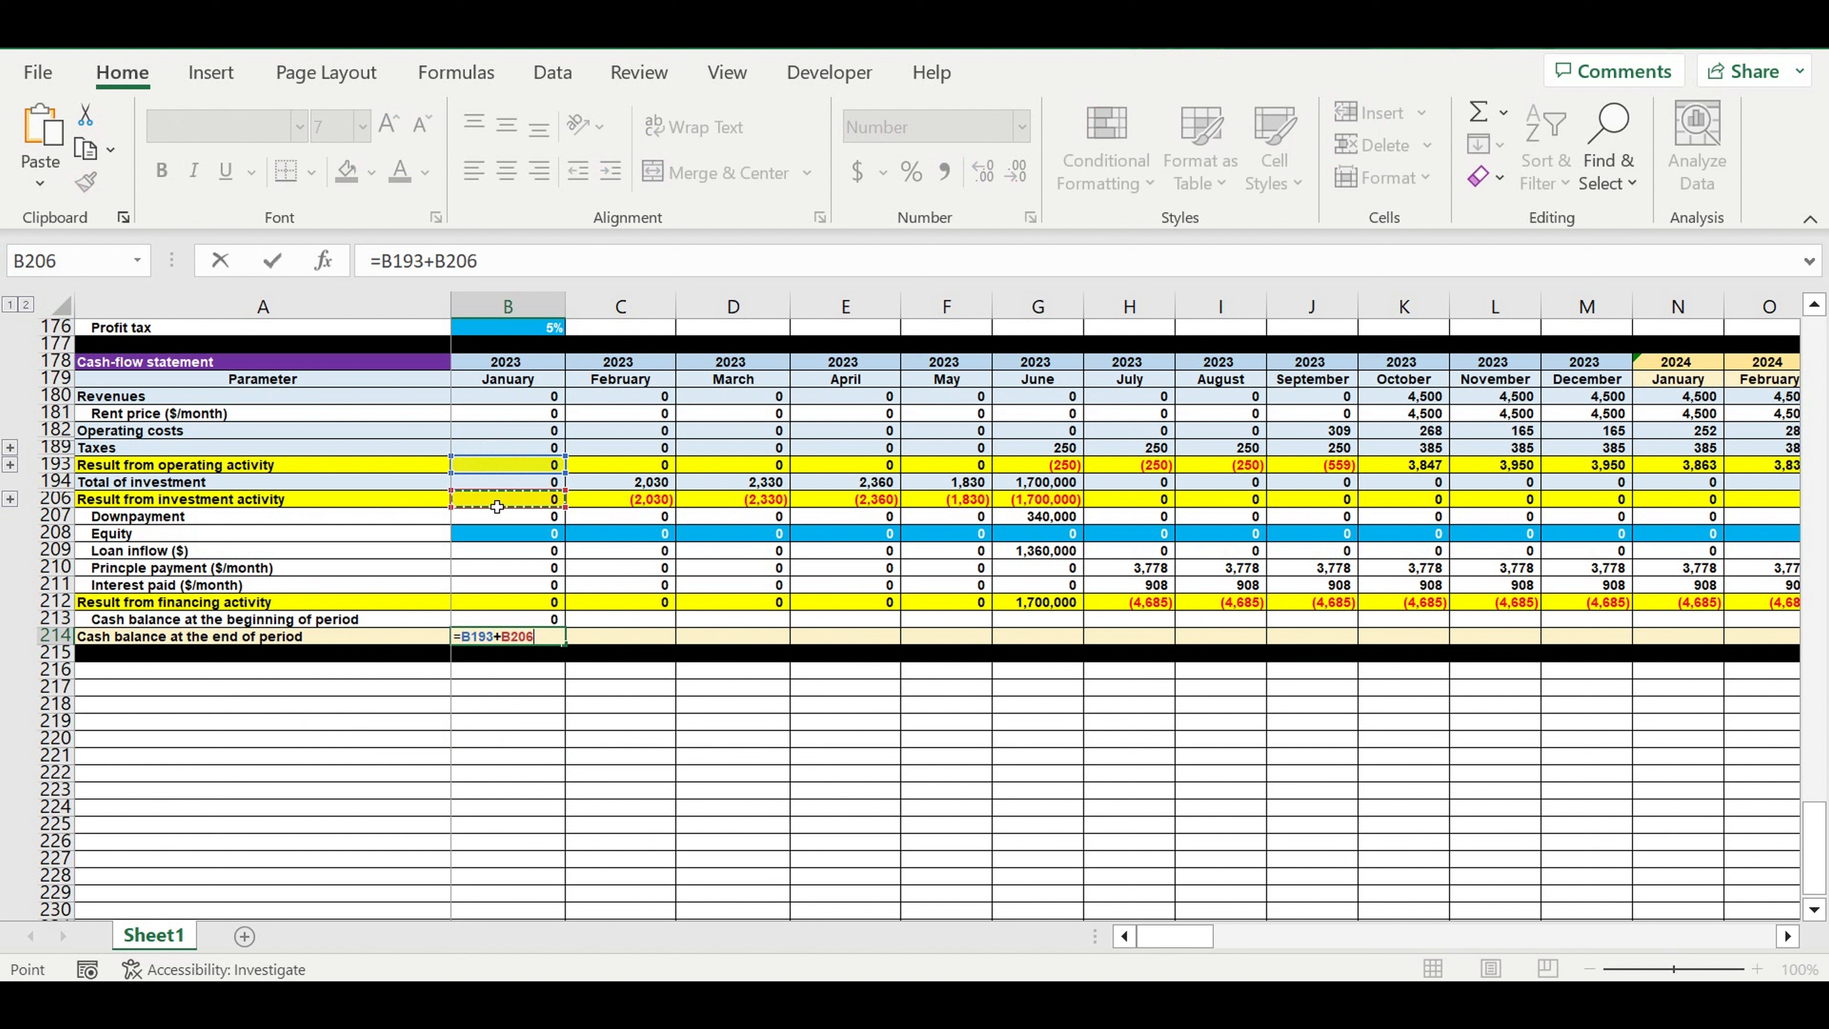
pyautogui.write('+')
pyautogui.click(495, 609)
pyautogui.write('+')
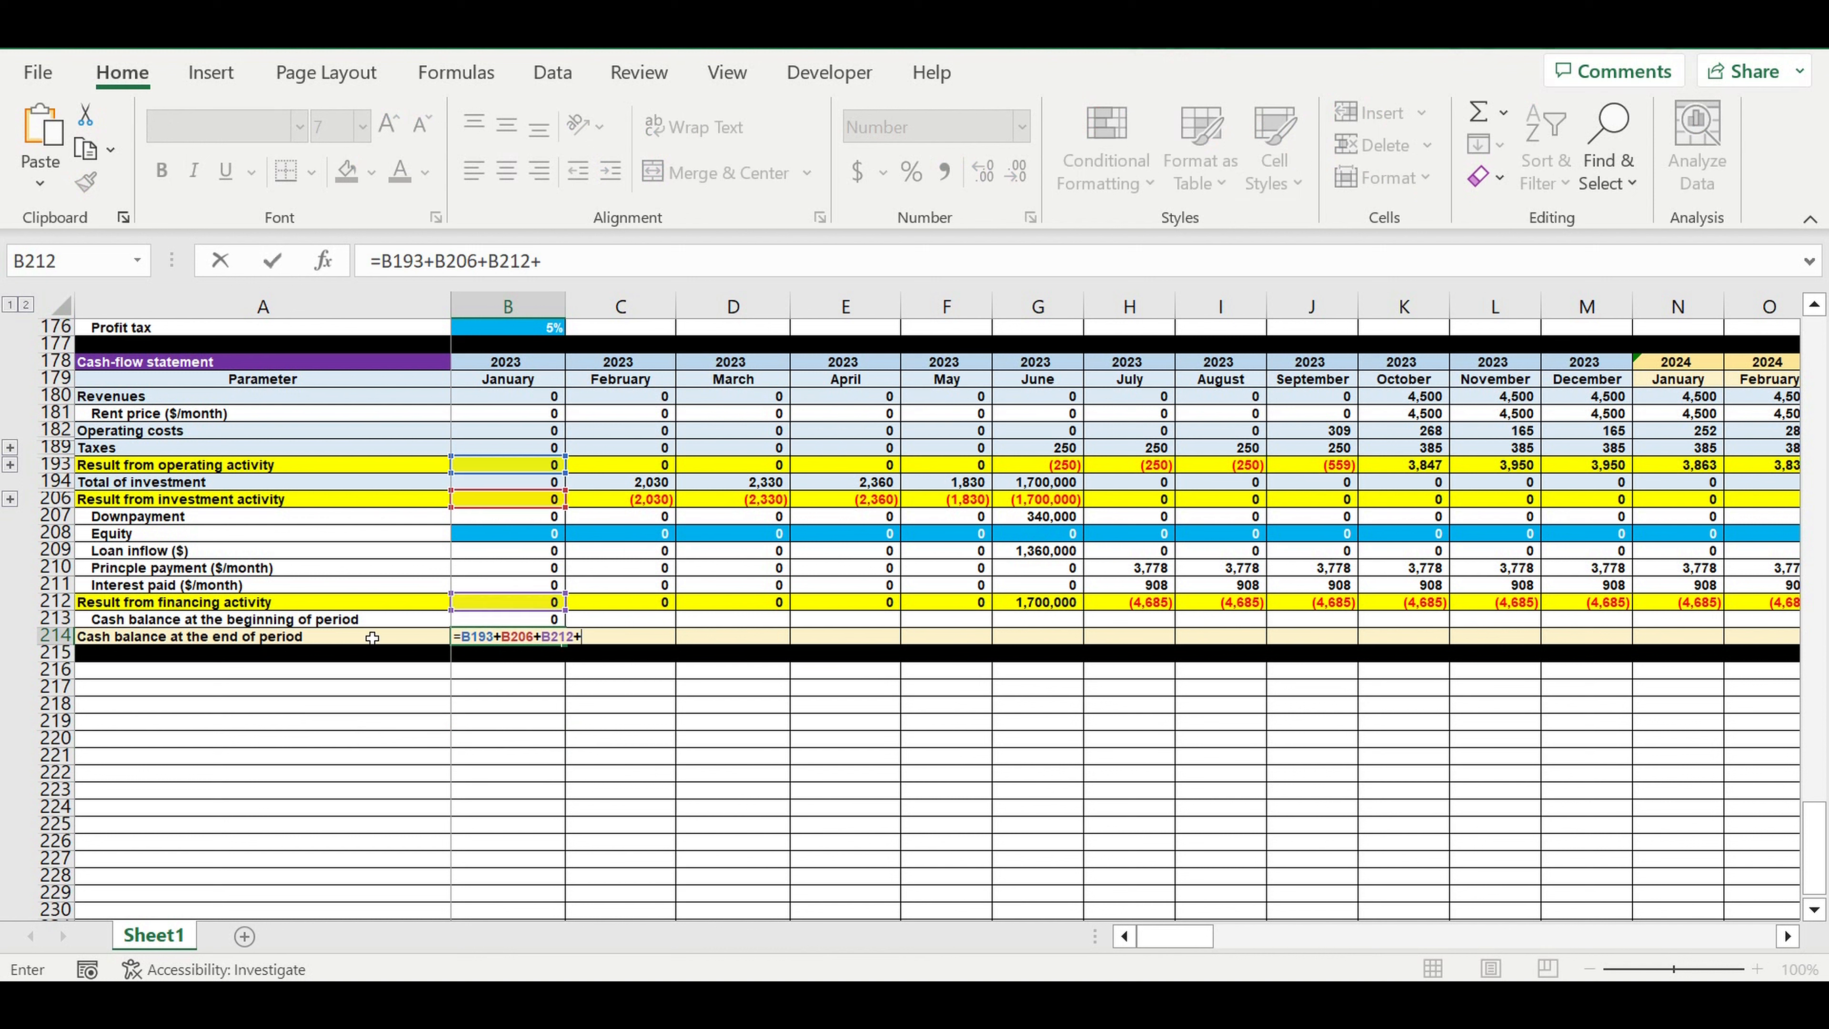
pyautogui.click(516, 625)
pyautogui.press('Return')
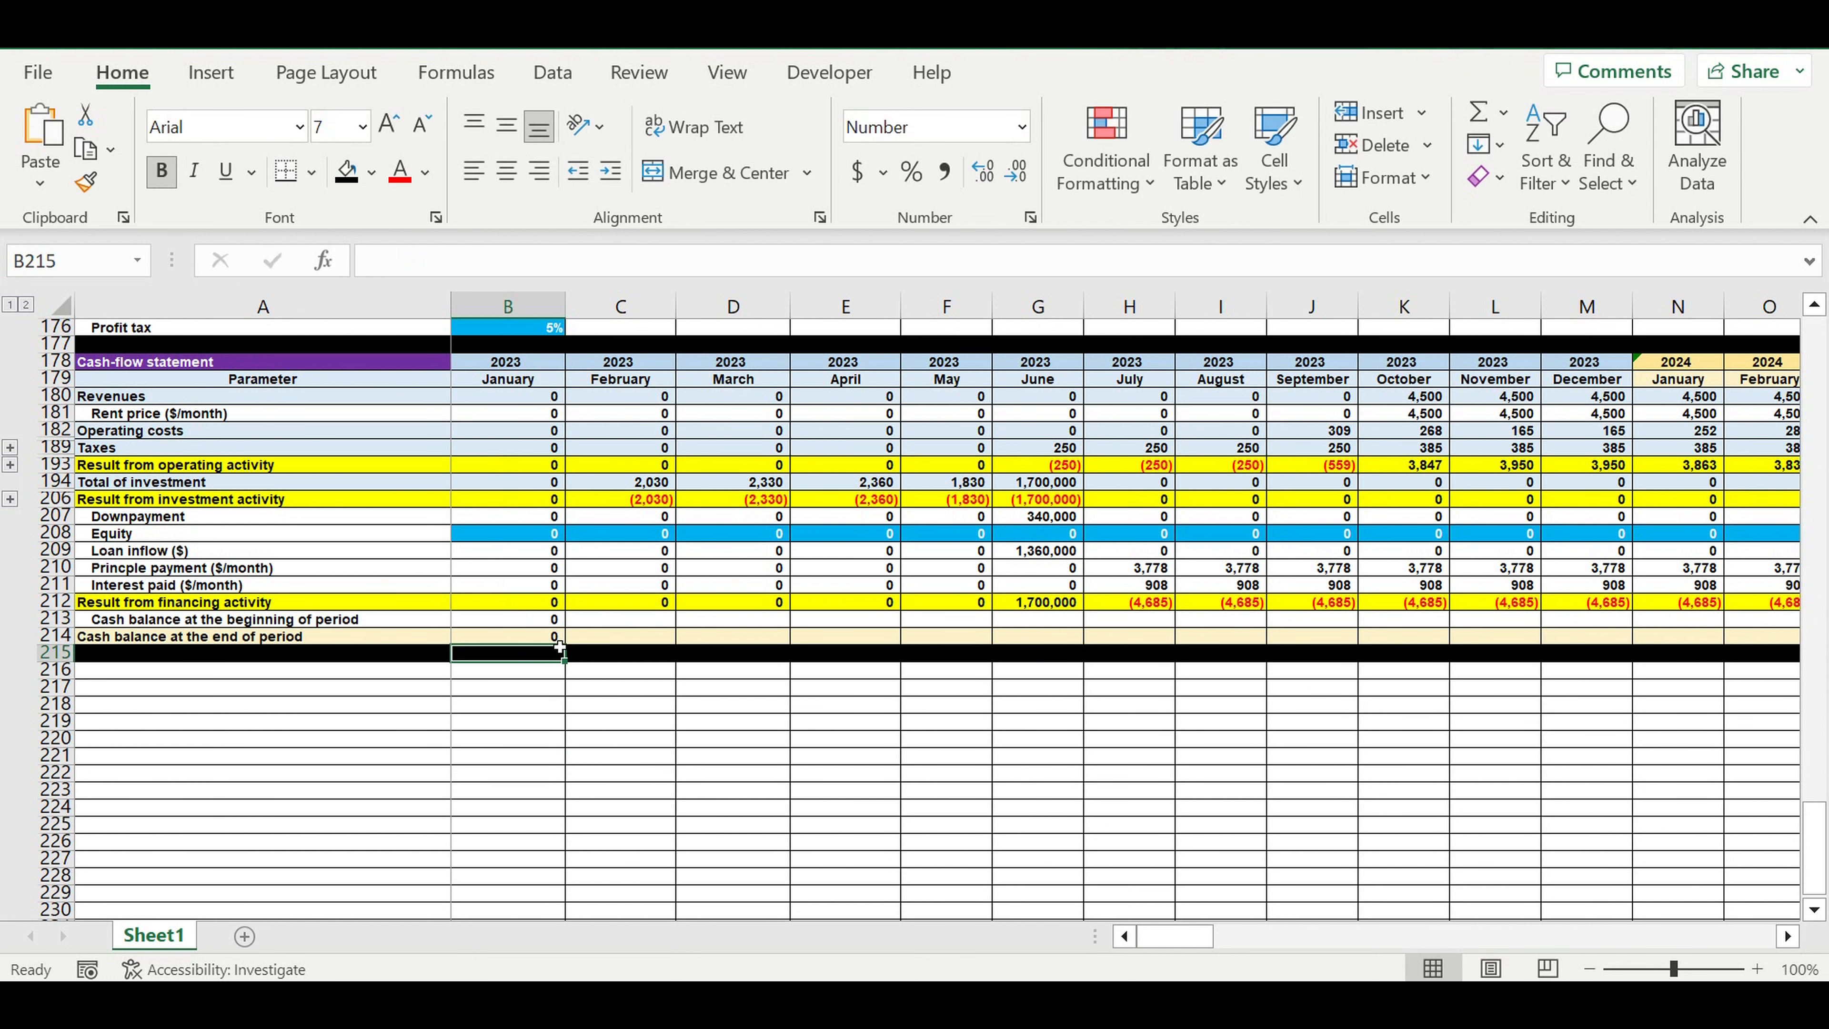
pyautogui.click(512, 637)
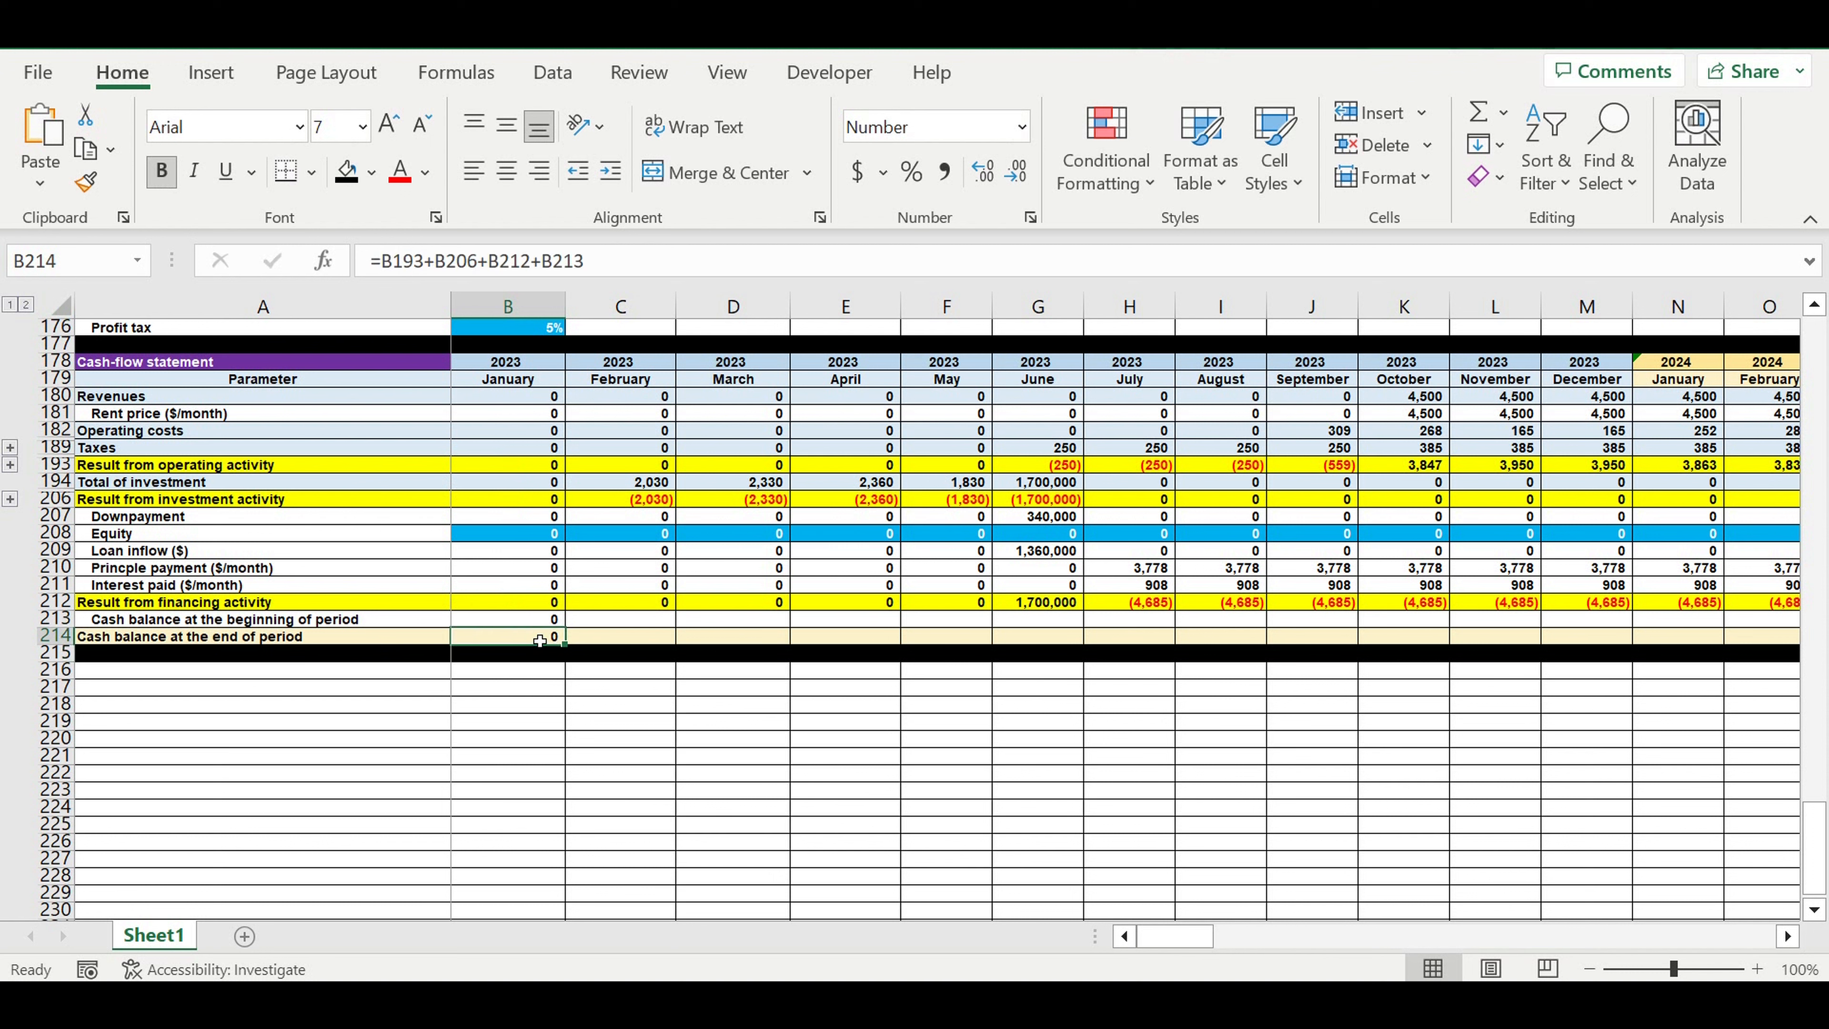
# Step: Link the February 2023 beginning cash balance in C213 to the January end balance with =B214
pyautogui.click(605, 624)
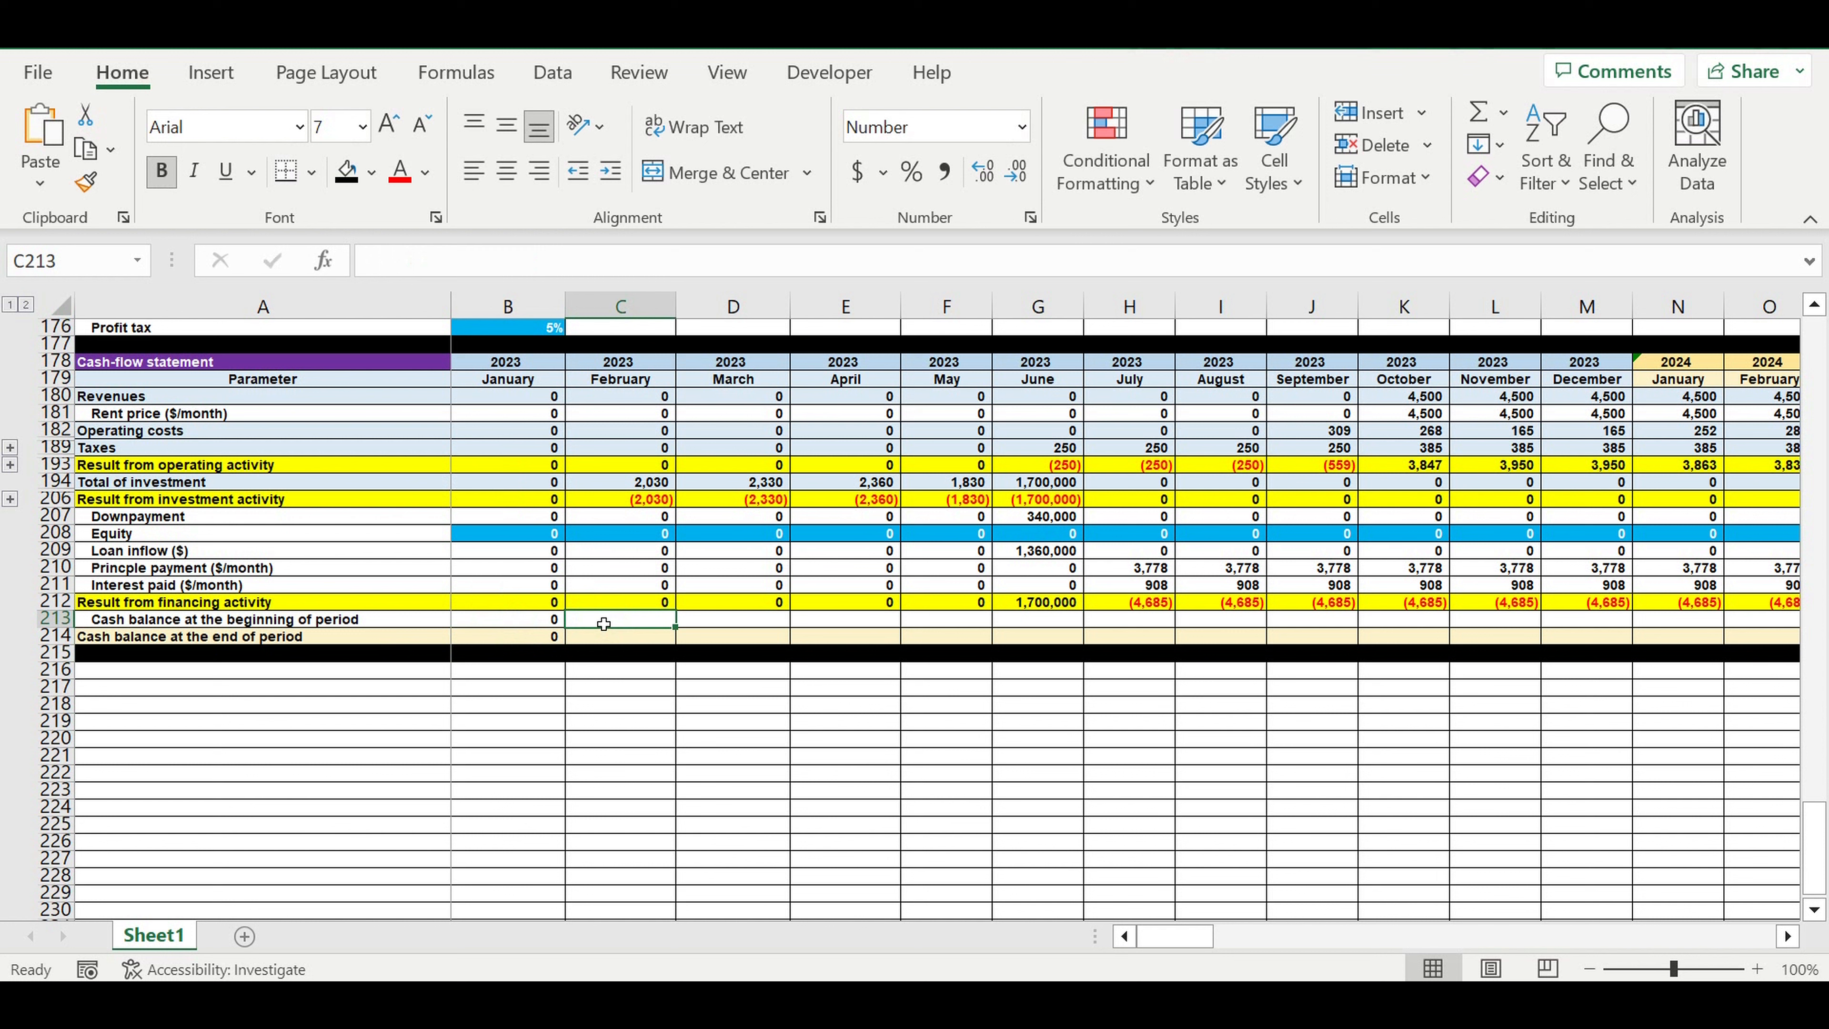
pyautogui.write('=')
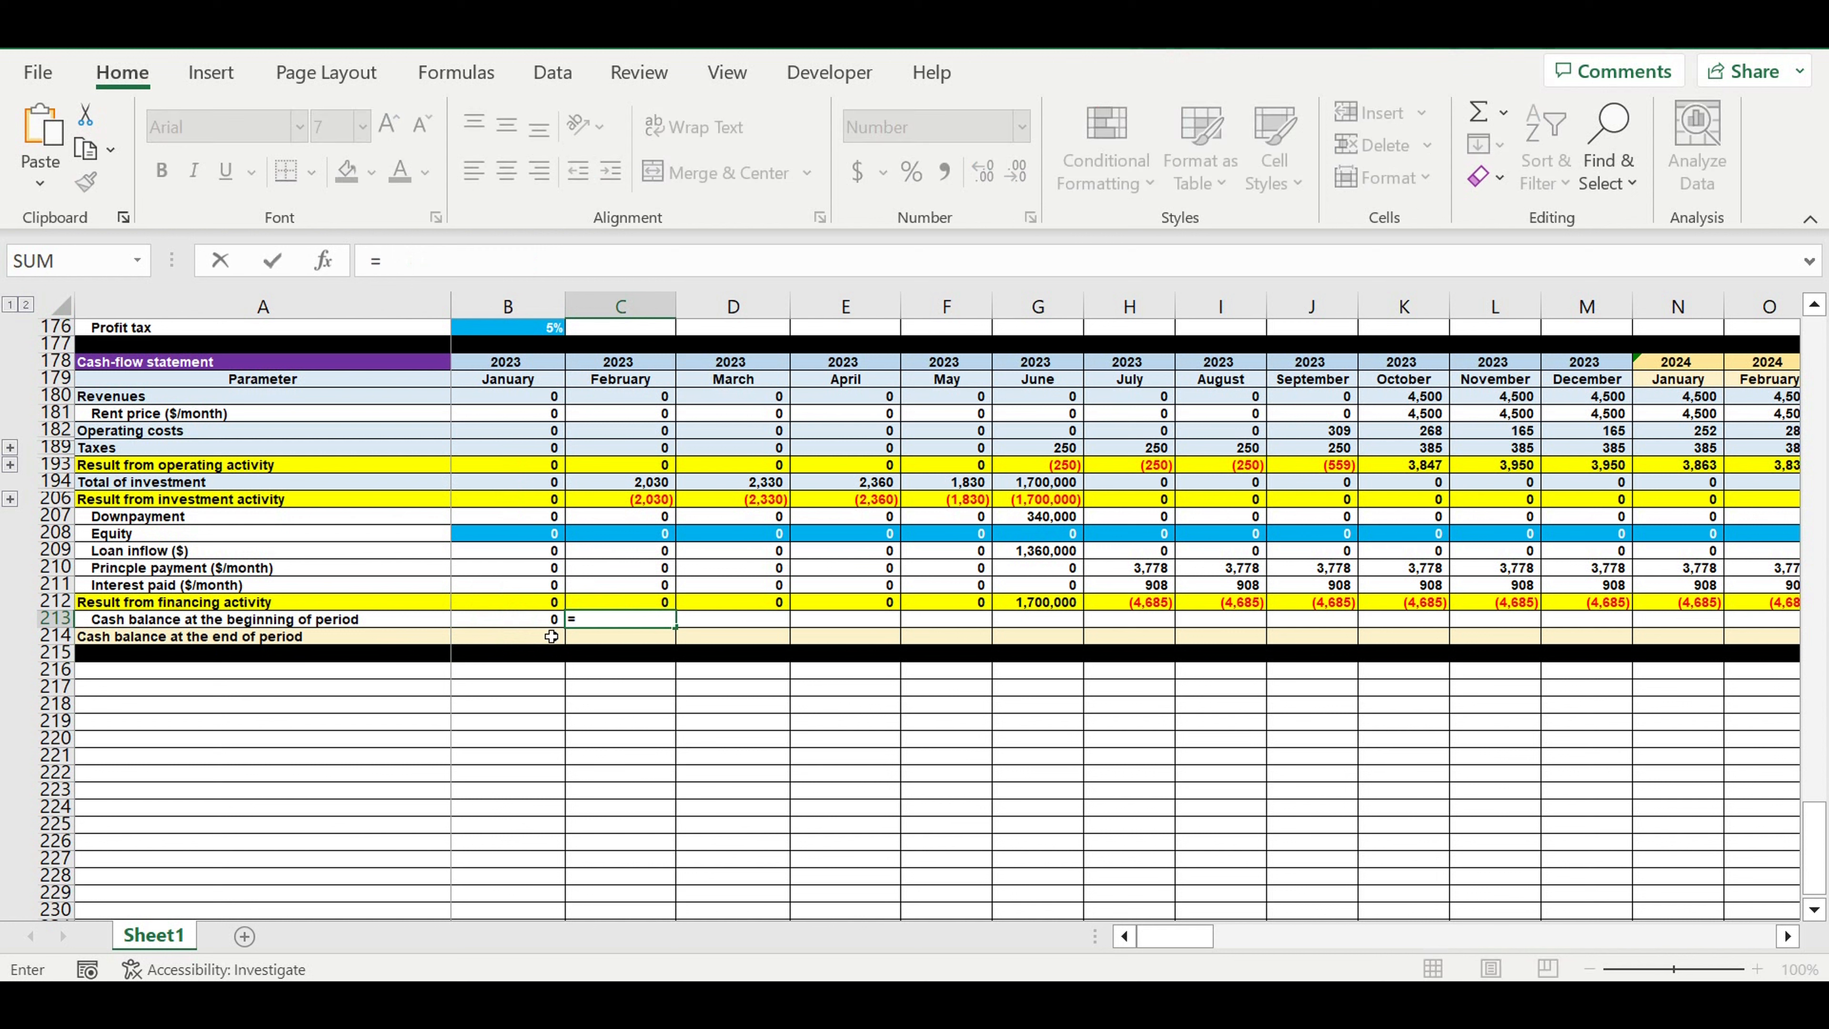
pyautogui.click(497, 644)
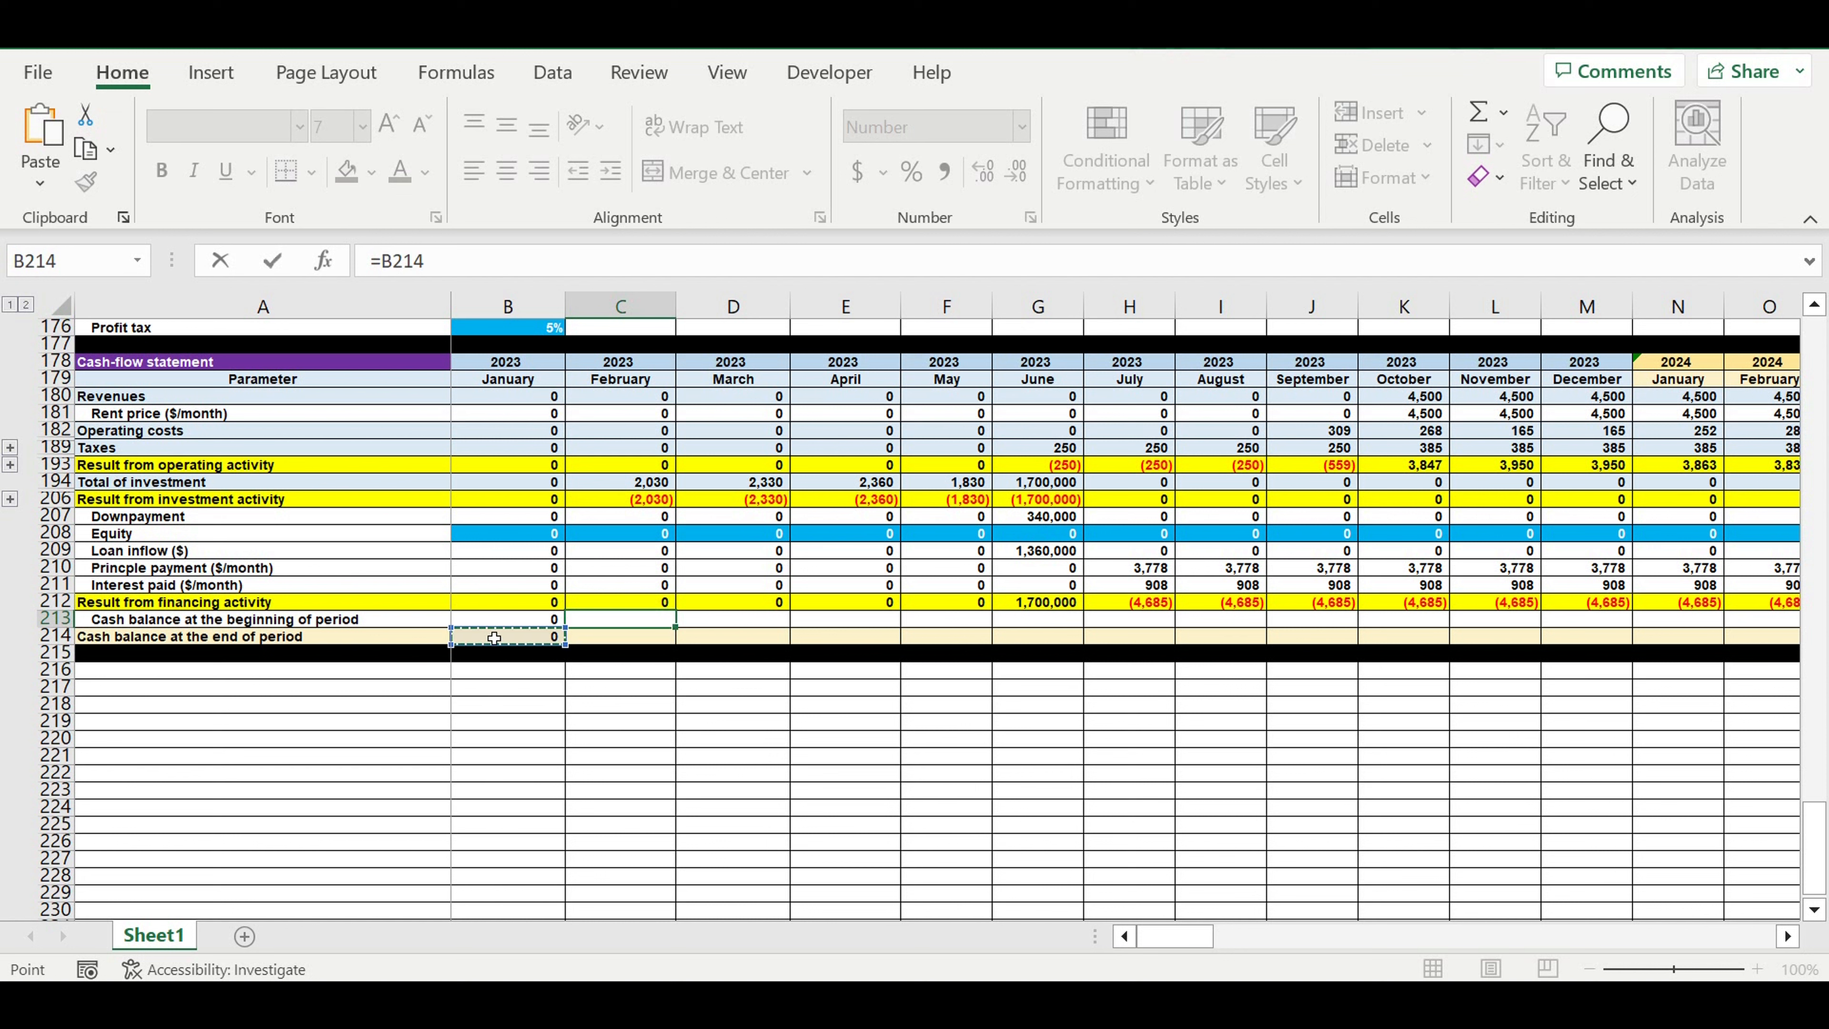
pyautogui.press('Return')
# Step: Copy the end balance formula from B214 to C214 and fill C213:C214 across the timeline through column DQ
pyautogui.click(534, 641)
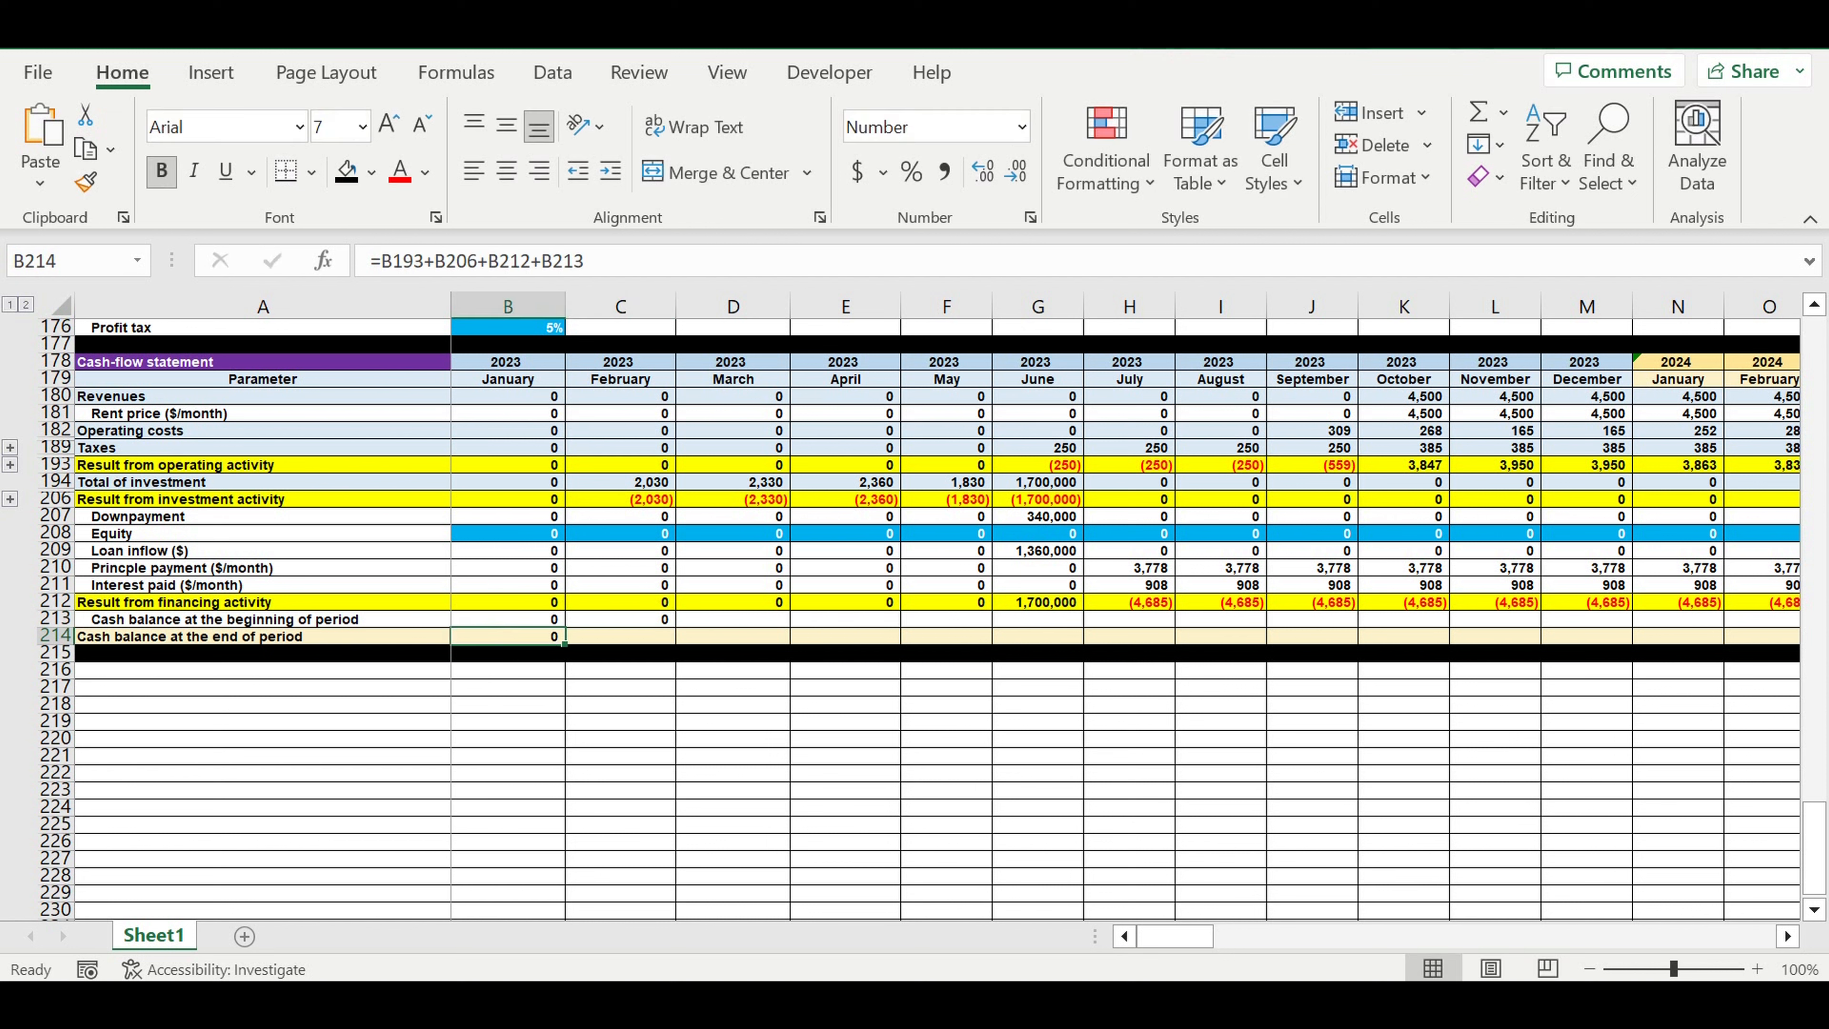
pyautogui.moveTo(564, 643); pyautogui.dragTo(664, 640)
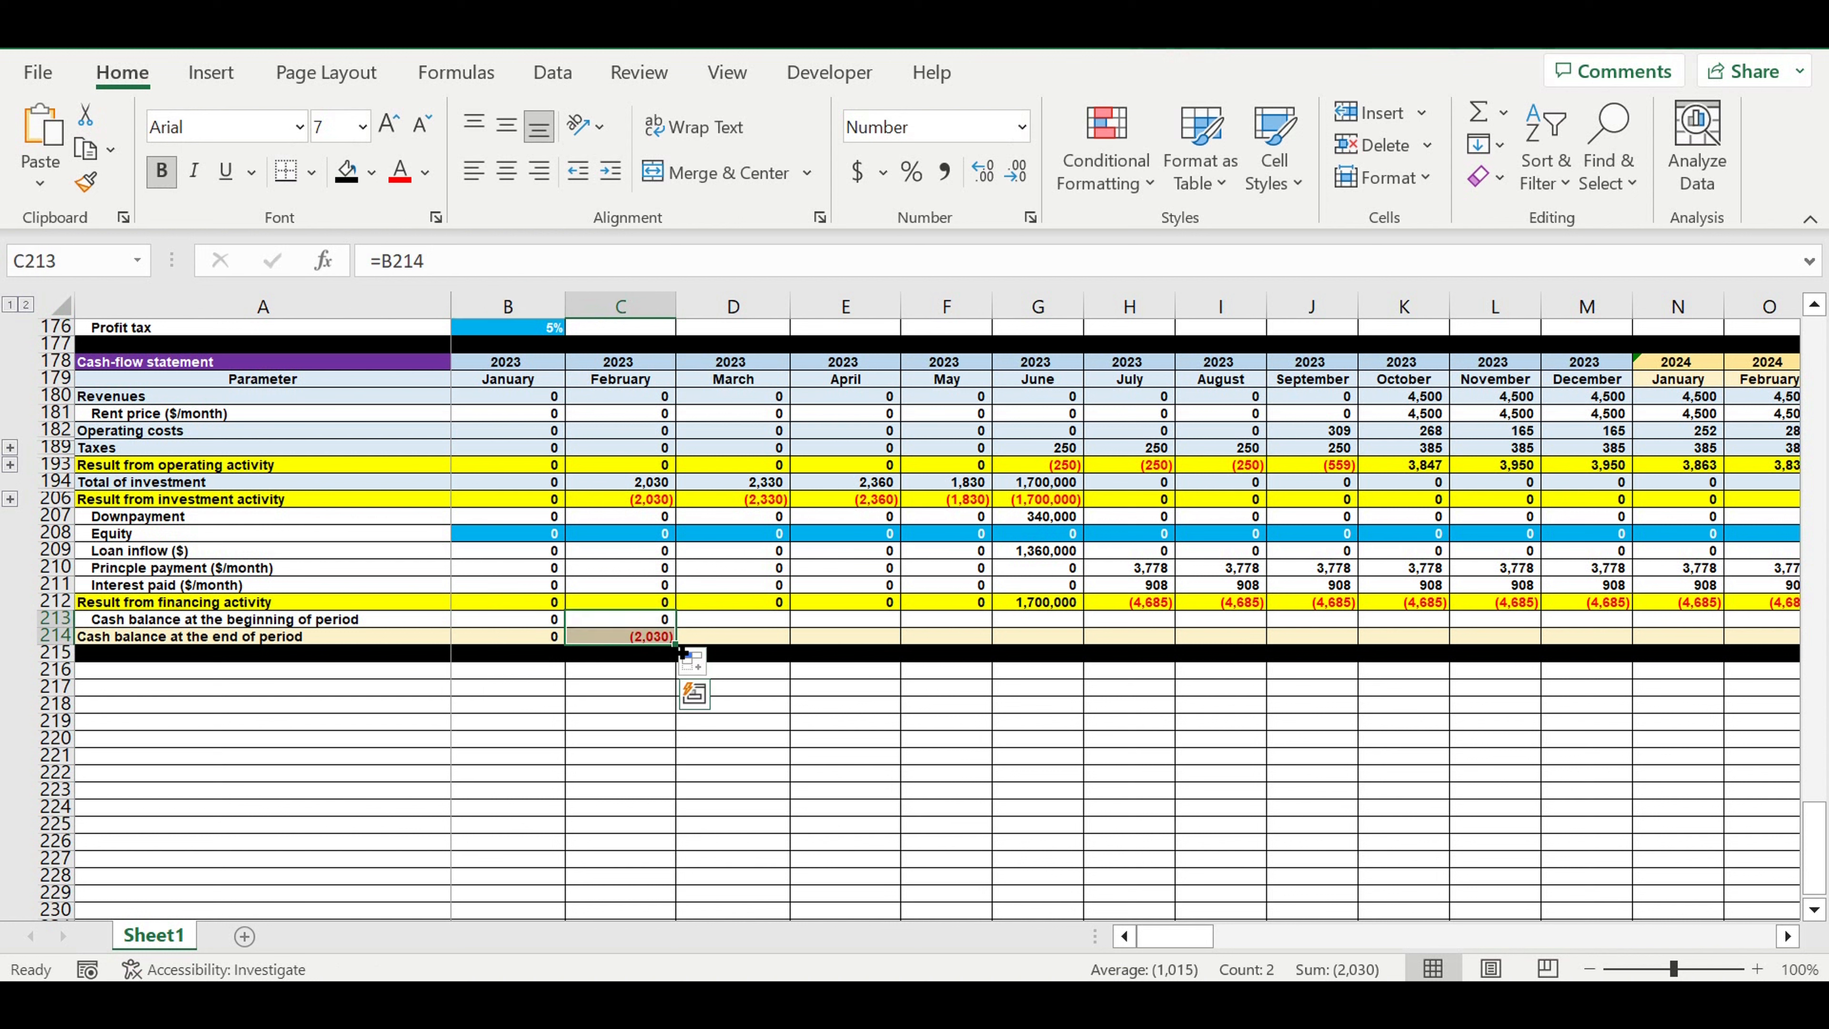
pyautogui.moveTo(680, 652); pyautogui.dragTo(1566, 641)
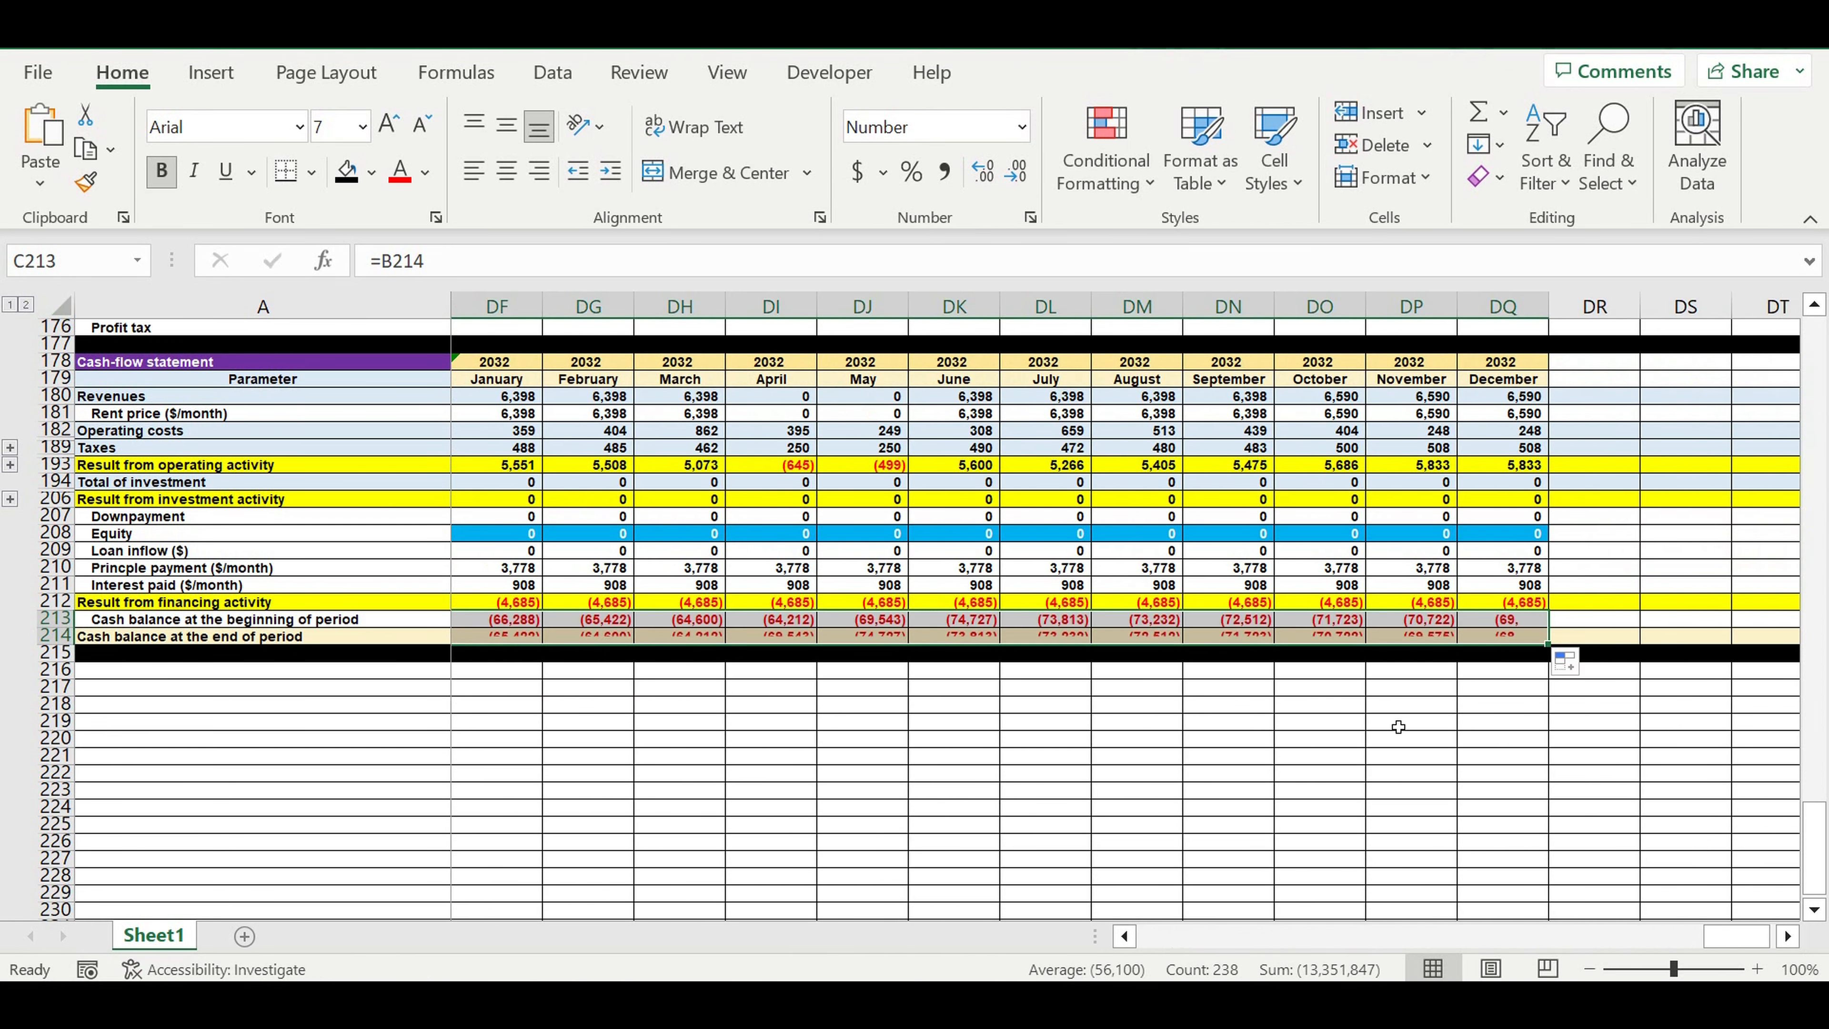
pyautogui.click(1333, 745)
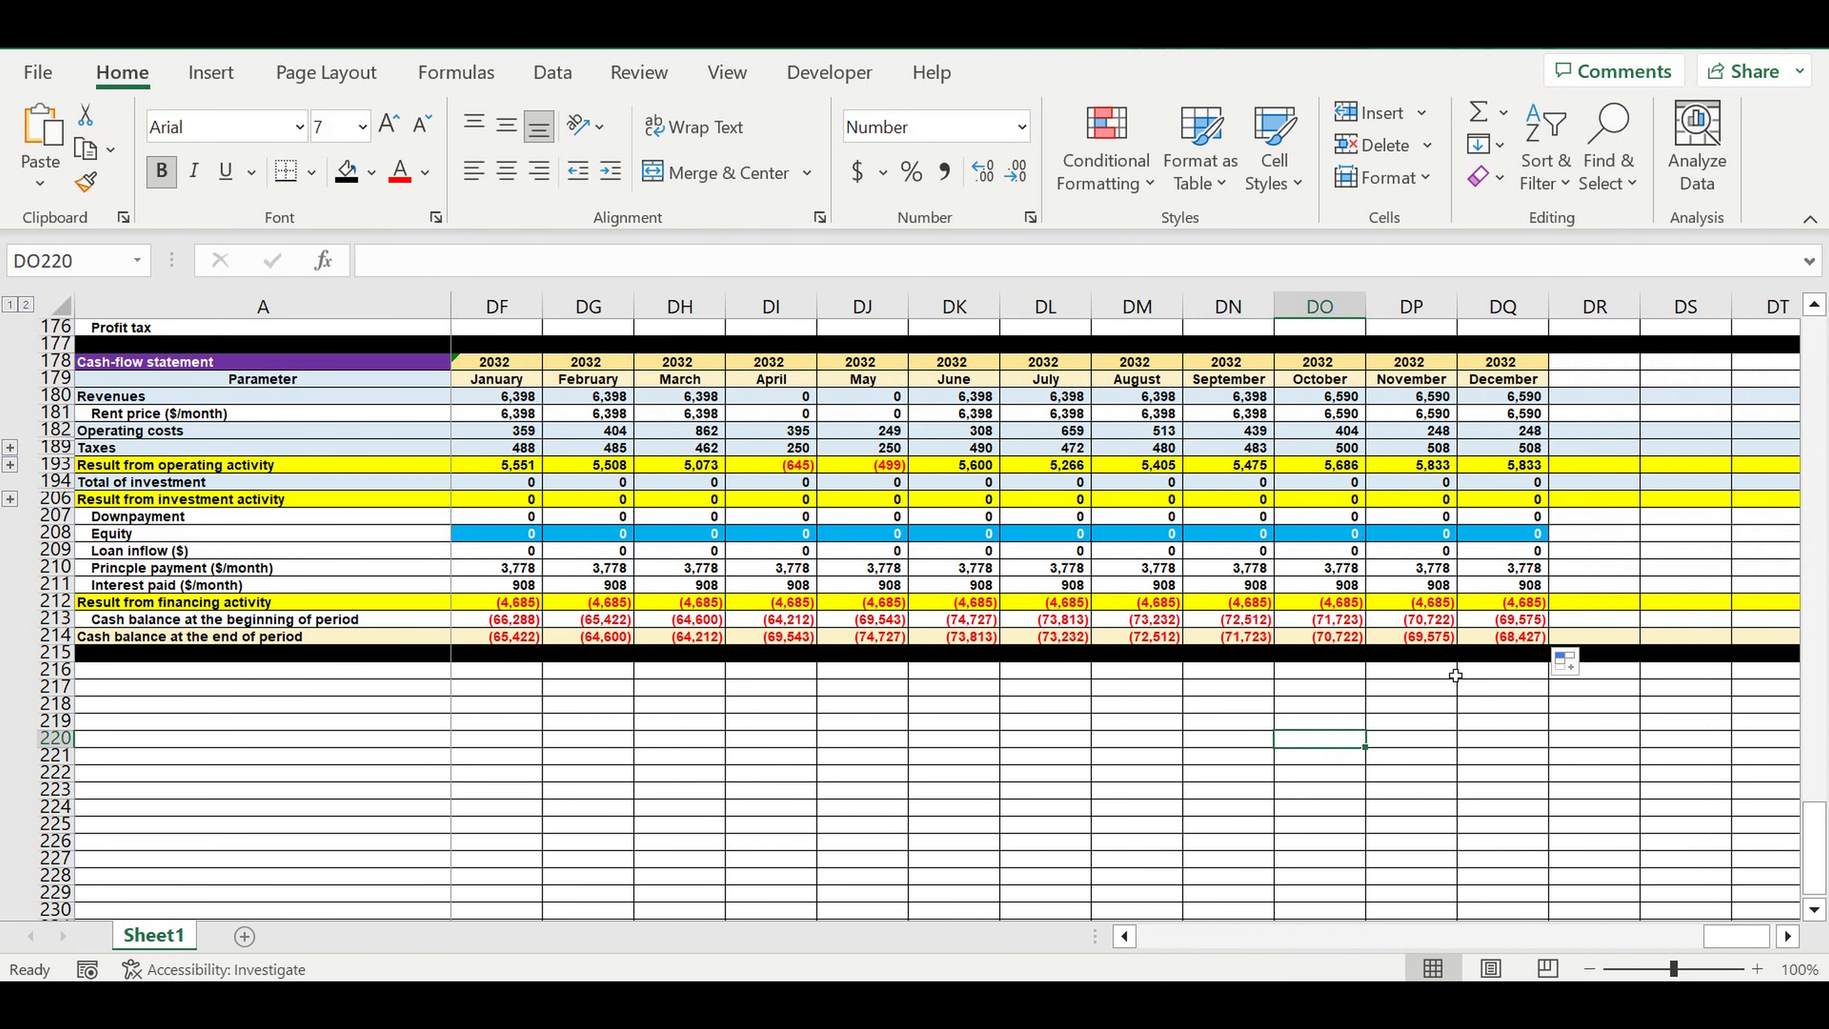
pyautogui.moveTo(1736, 937); pyautogui.dragTo(766, 920)
pyautogui.click(356, 721)
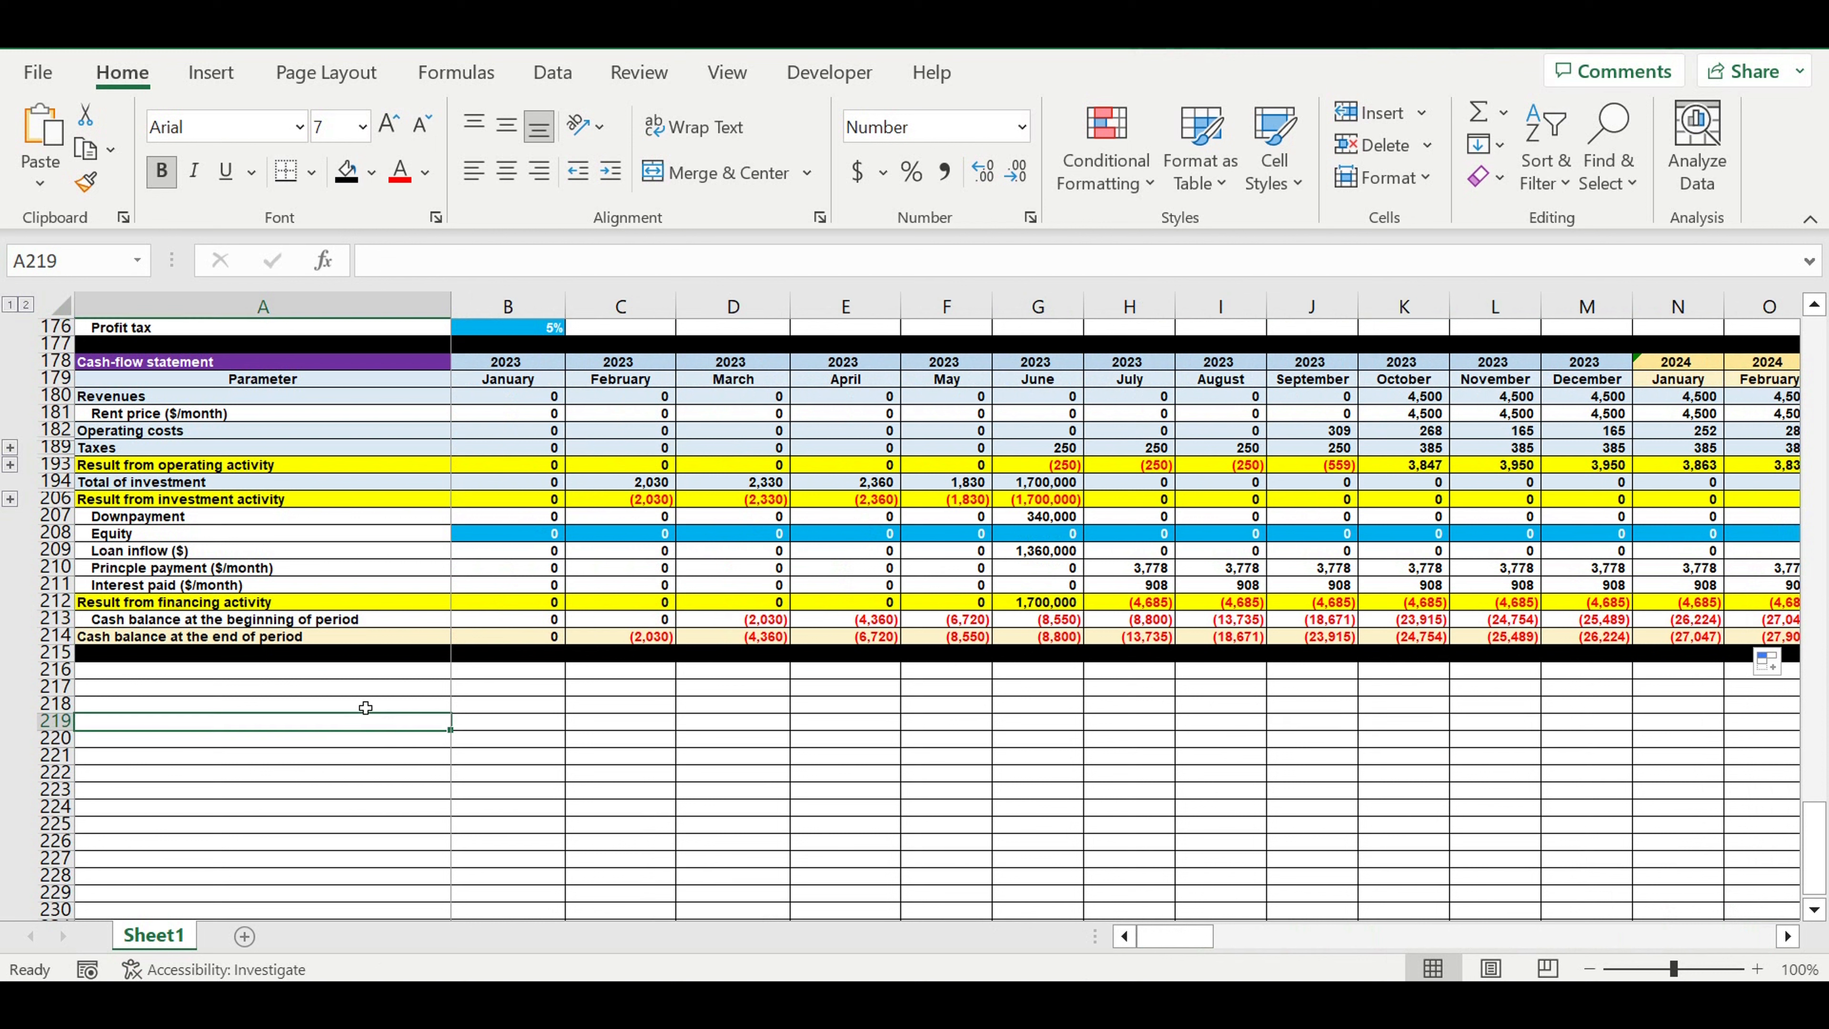